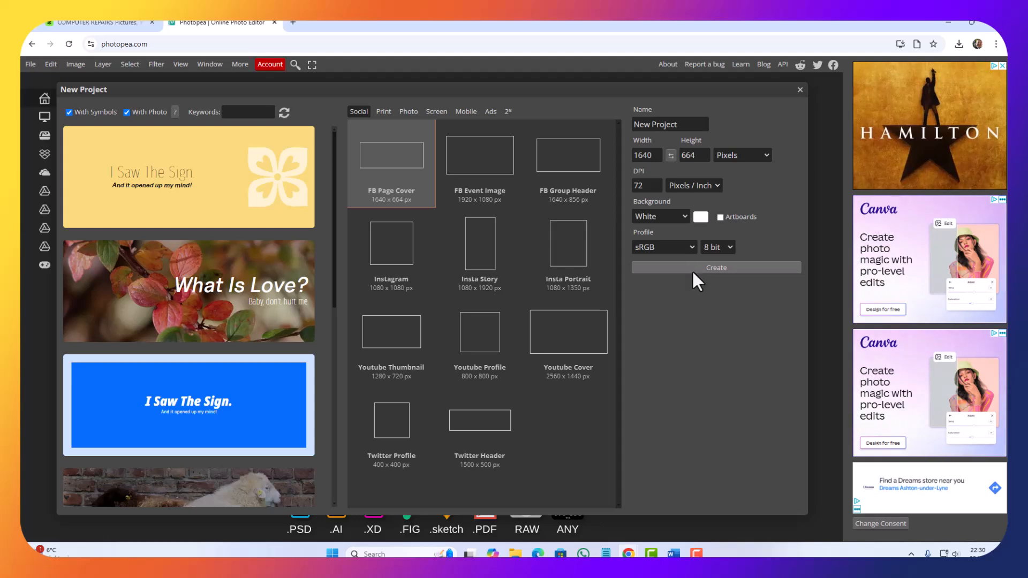
Step: Create the 1640 x 664 px Facebook page cover project with a new empty layer above a hidden Background layer
left_click(692, 270)
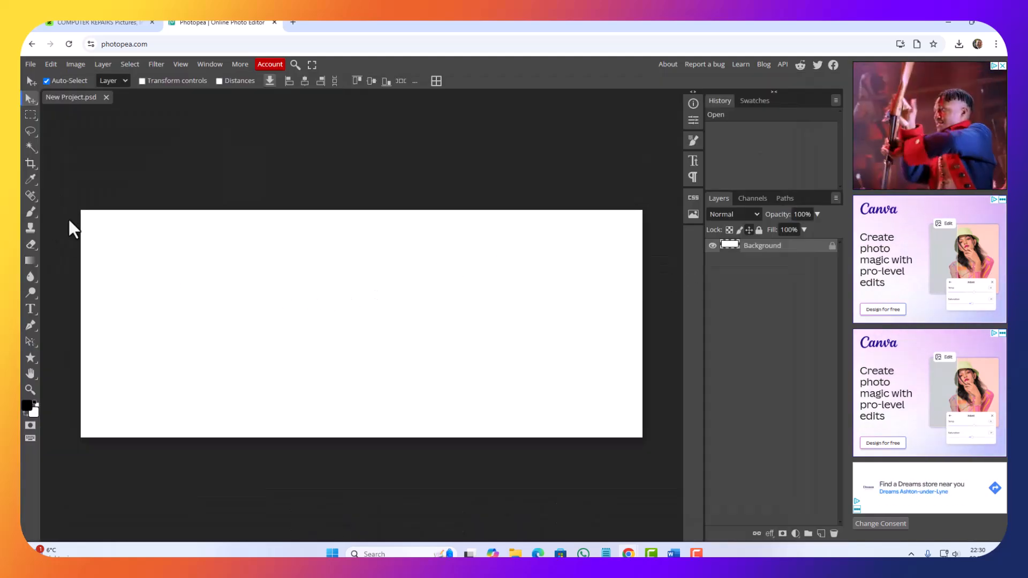
left_click(820, 534)
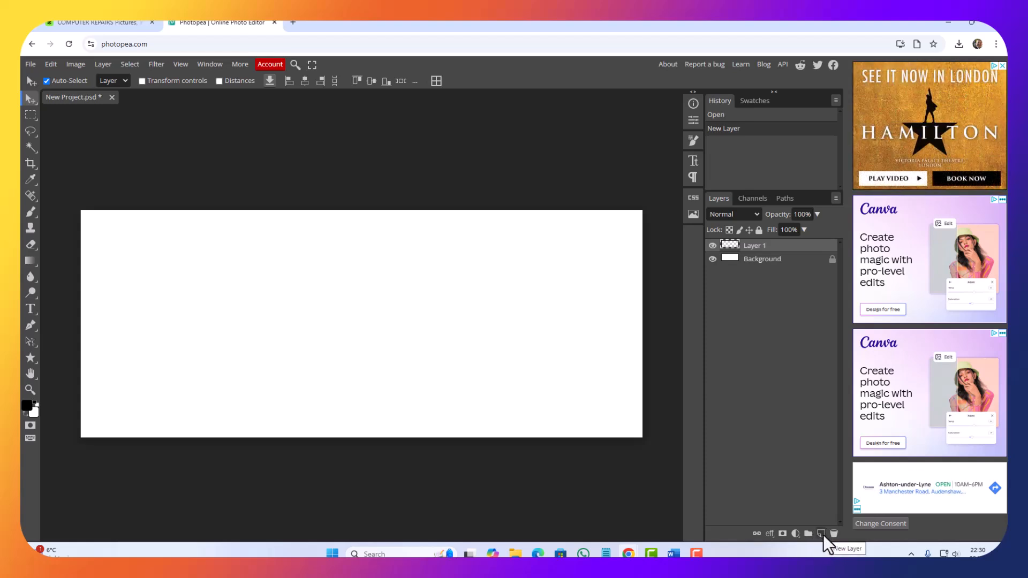
left_click(712, 258)
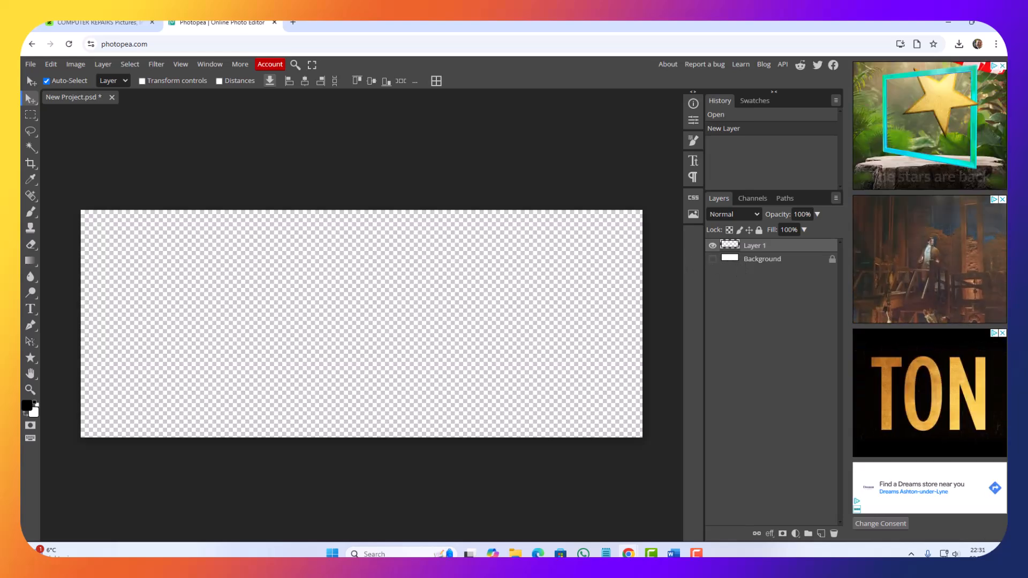
Step: Open the Gradient tool's gradient for editing and set its starting color stop to bright purple (#b807f9)
left_click(26, 262)
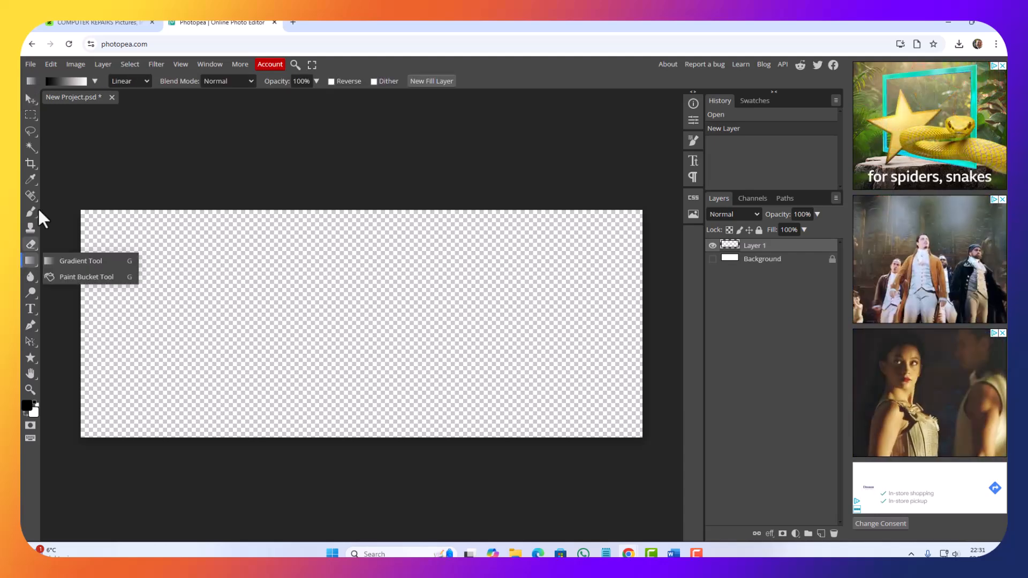
left_click(60, 81)
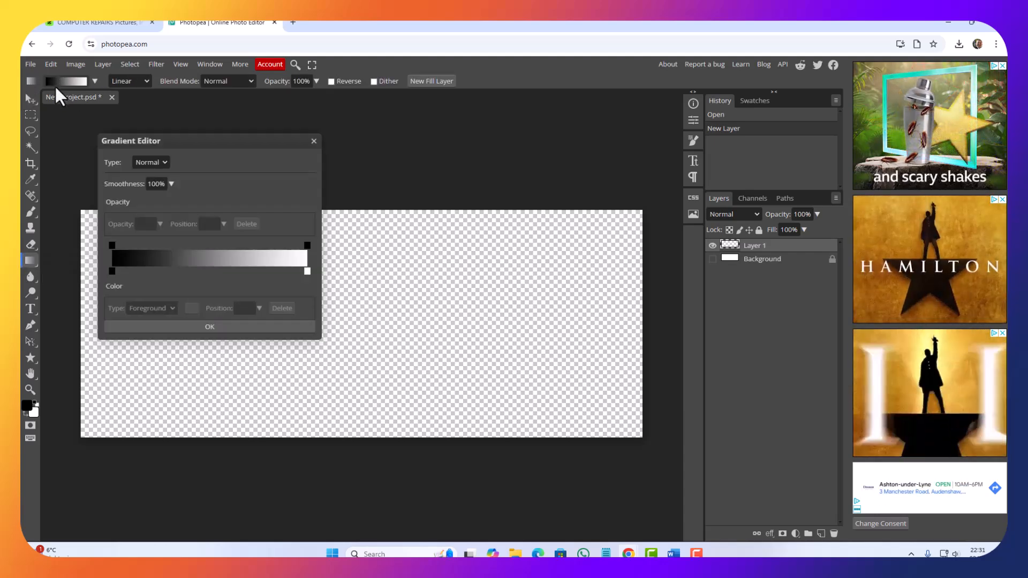
left_click(112, 271)
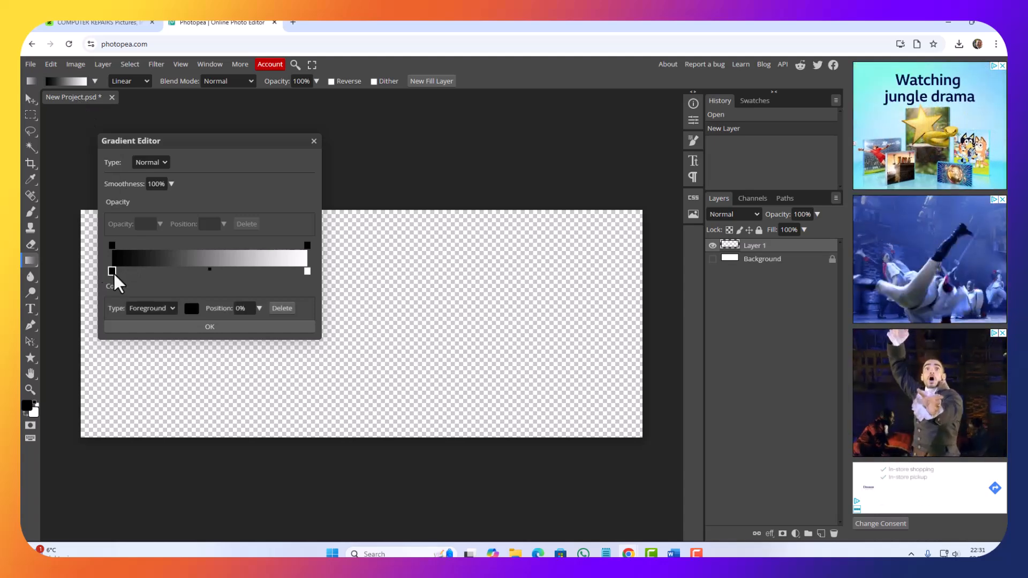
left_click(192, 309)
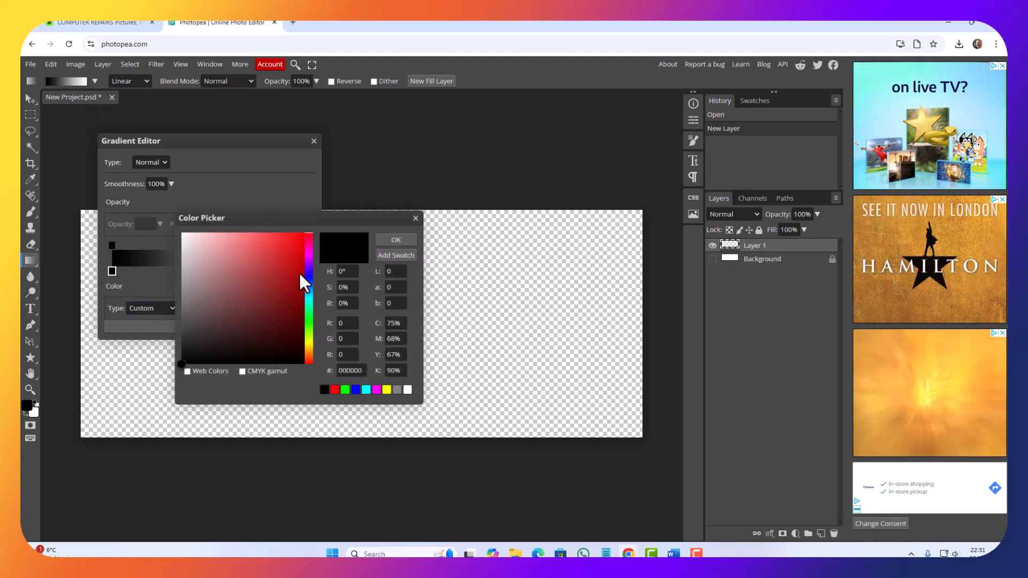
left_click(308, 262)
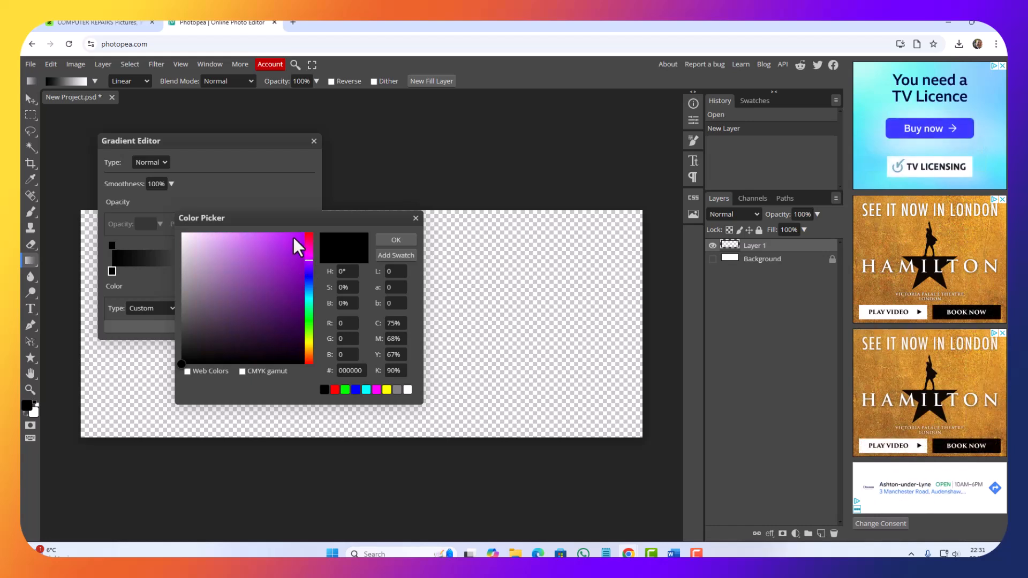
left_click(301, 235)
left_click(389, 239)
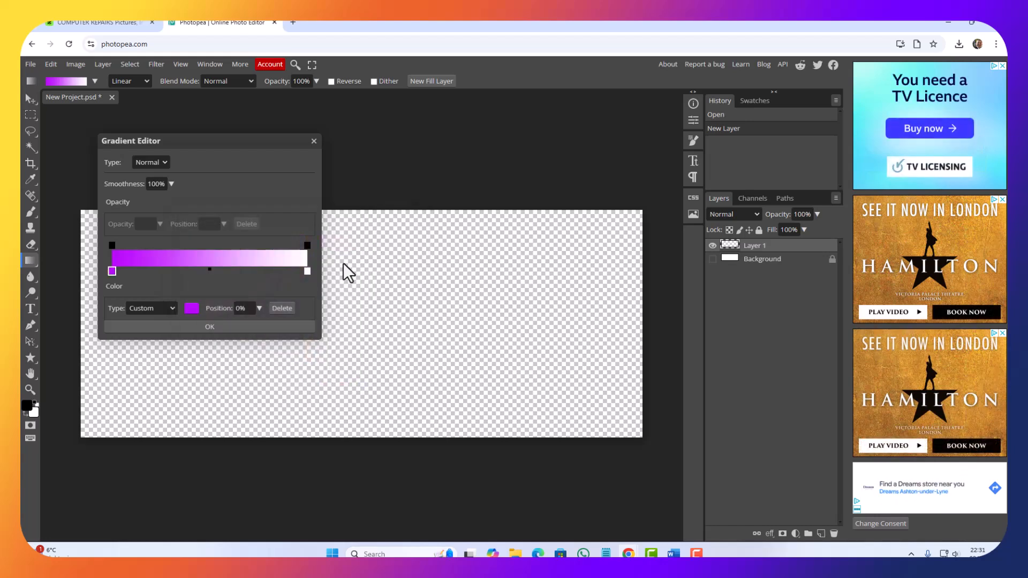
Step: Set the gradient's ending color stop to hot pink (#fe19db)
left_click(307, 270)
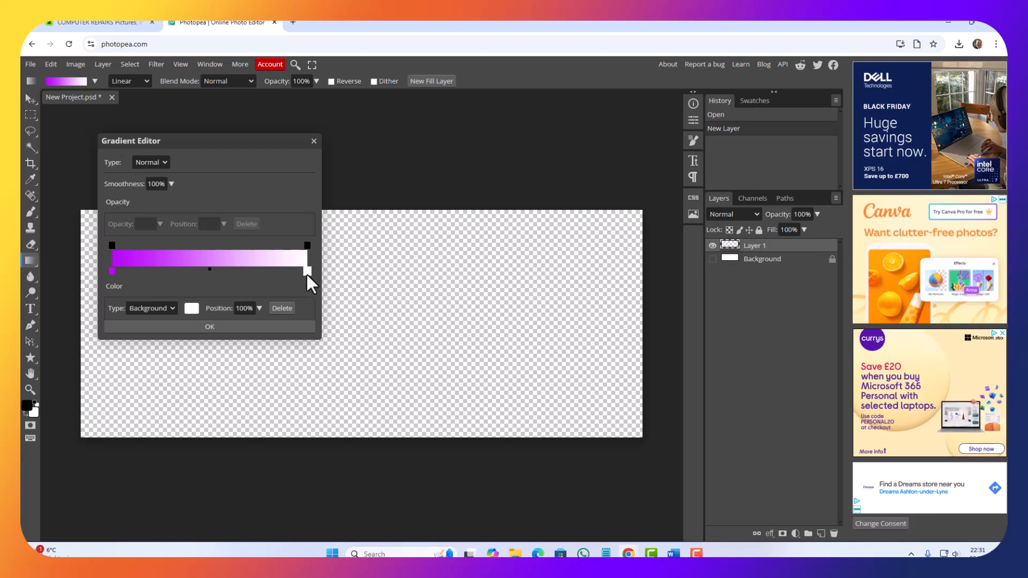
left_click(192, 308)
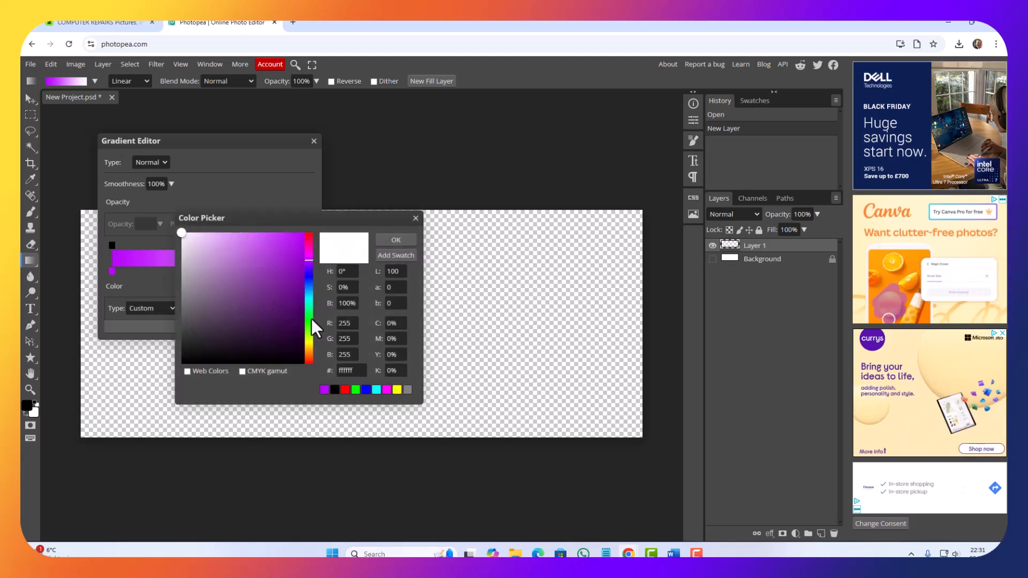
left_click(306, 271)
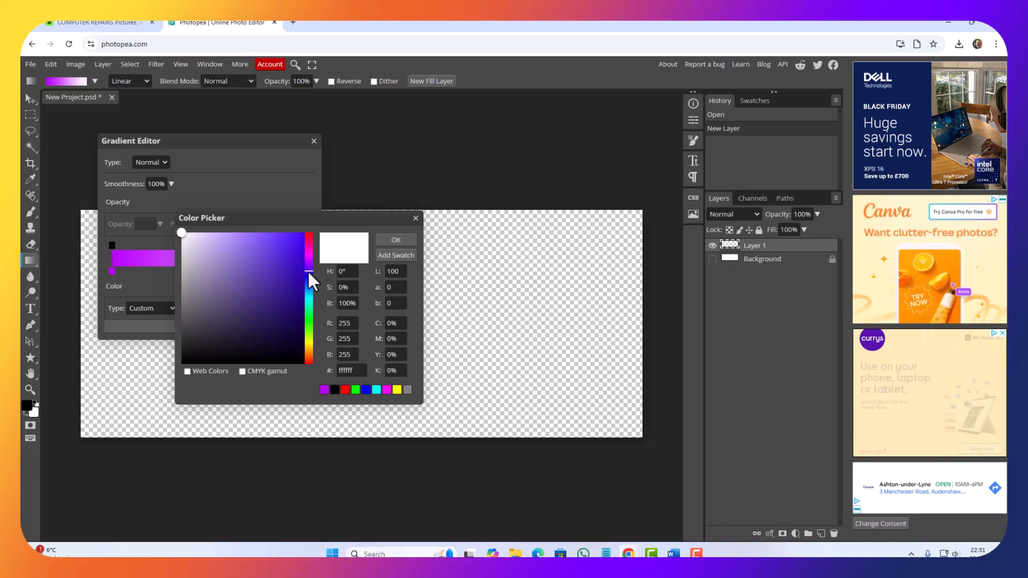
left_click(299, 269)
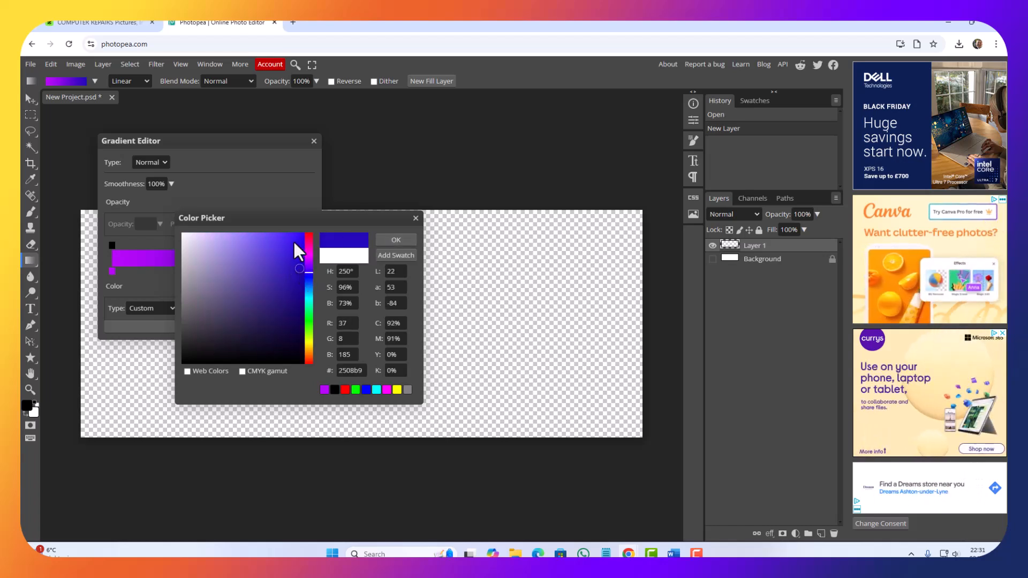
left_click_drag(308, 272, 308, 251)
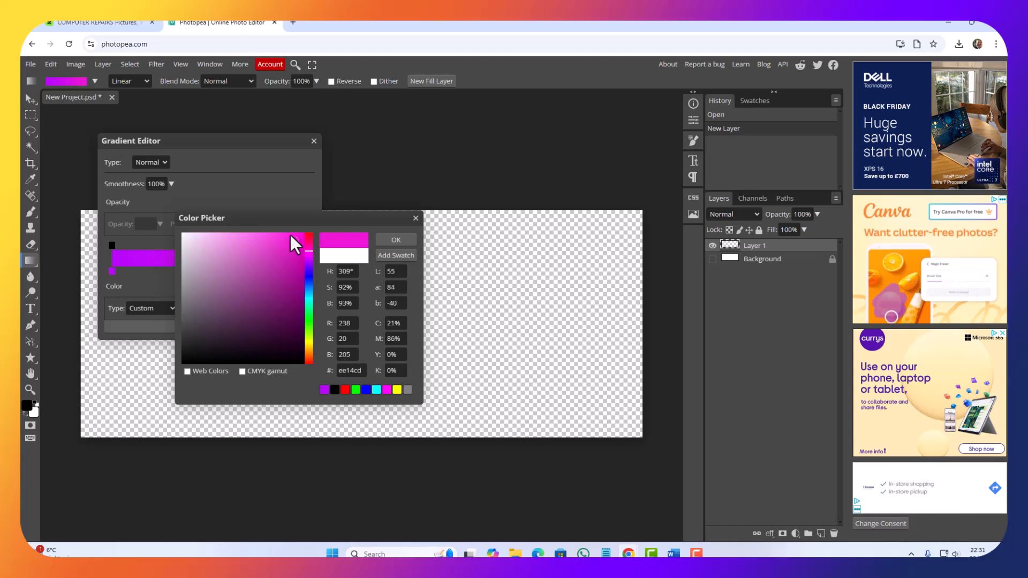
left_click(290, 232)
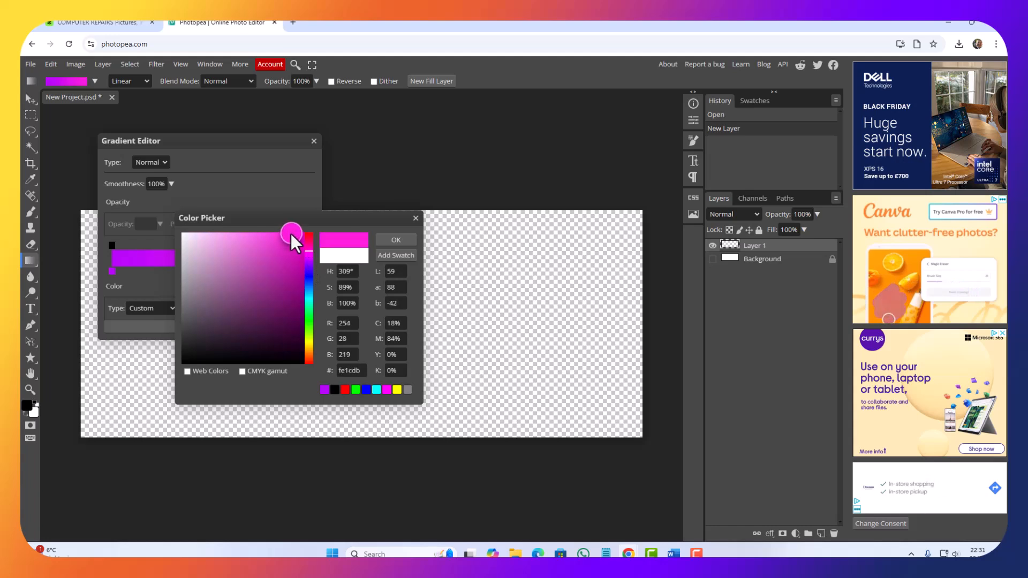
left_click(394, 240)
Step: Darken the gradient's starting color stop to deep purple (#9400ca)
left_click(111, 271)
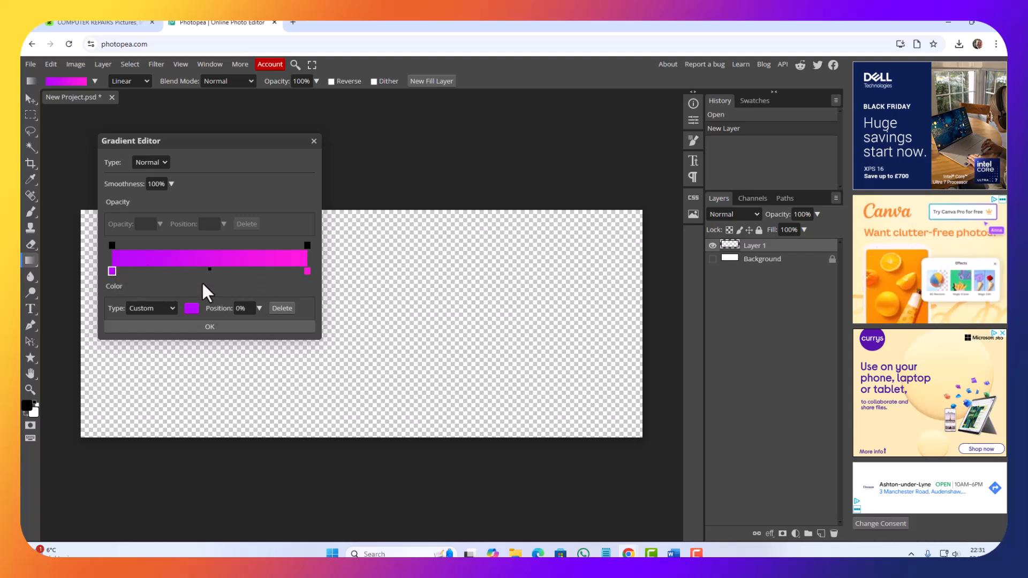
left_click(192, 309)
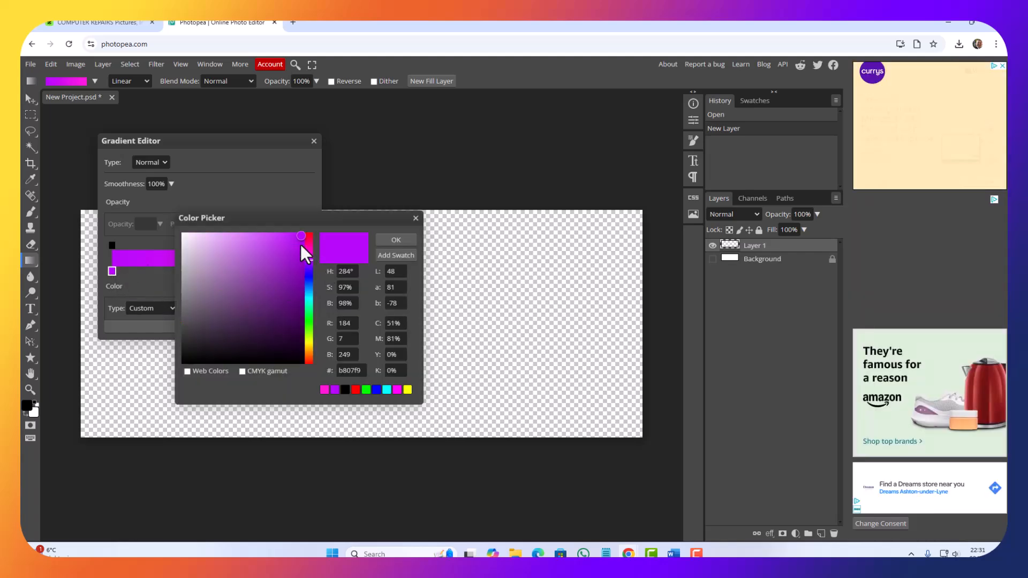
left_click_drag(304, 251, 305, 258)
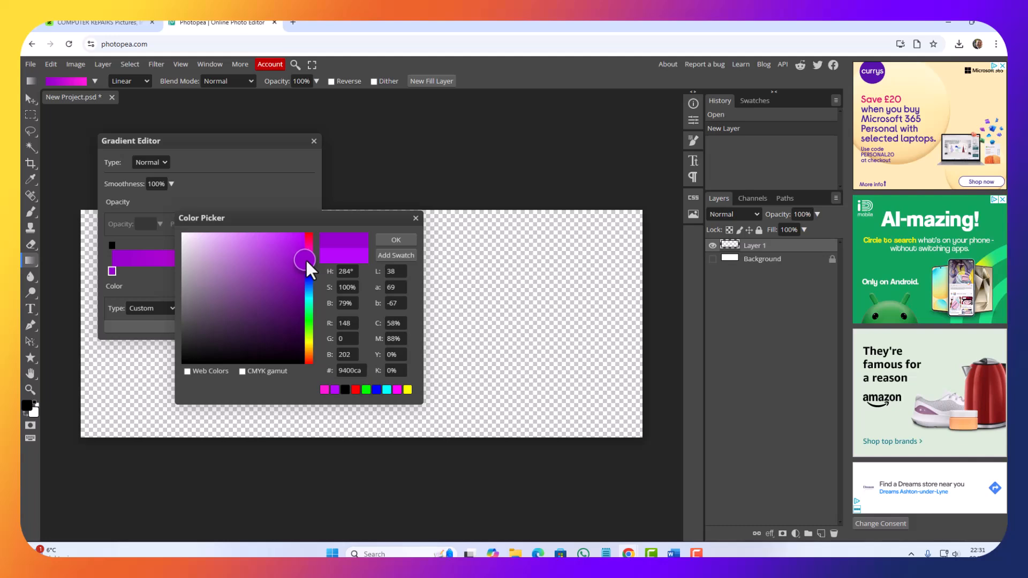
left_click(396, 239)
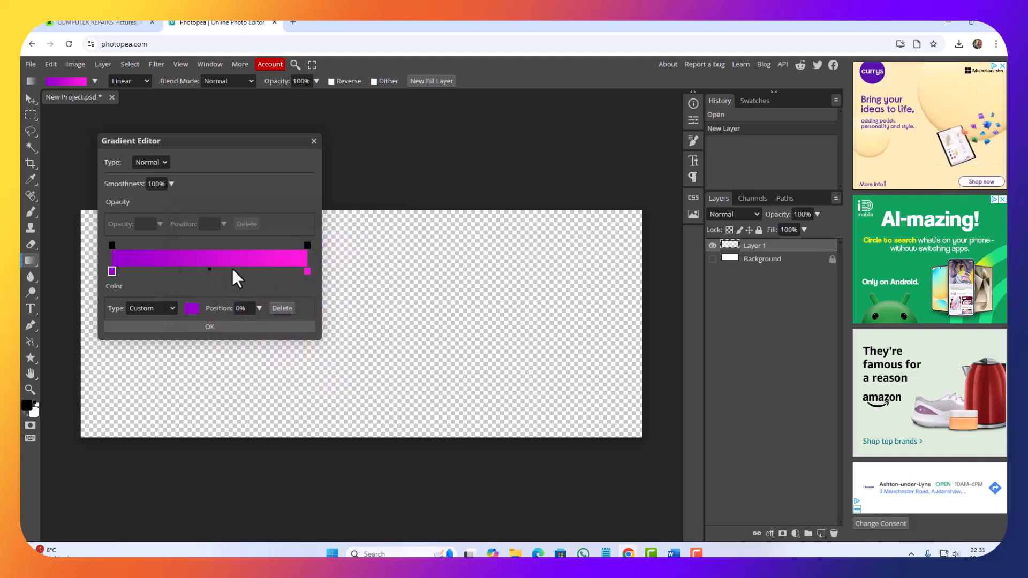
Step: Add a turquoise (#10d9d2) color stop near the middle of the gradient at 54% and accept the gradient
left_click_drag(230, 269, 205, 272)
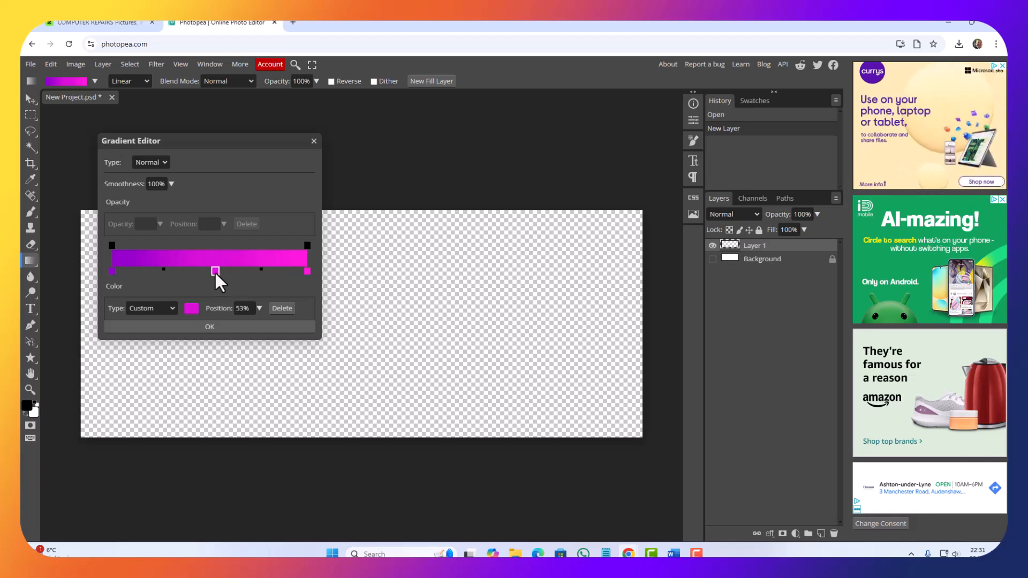
left_click(190, 309)
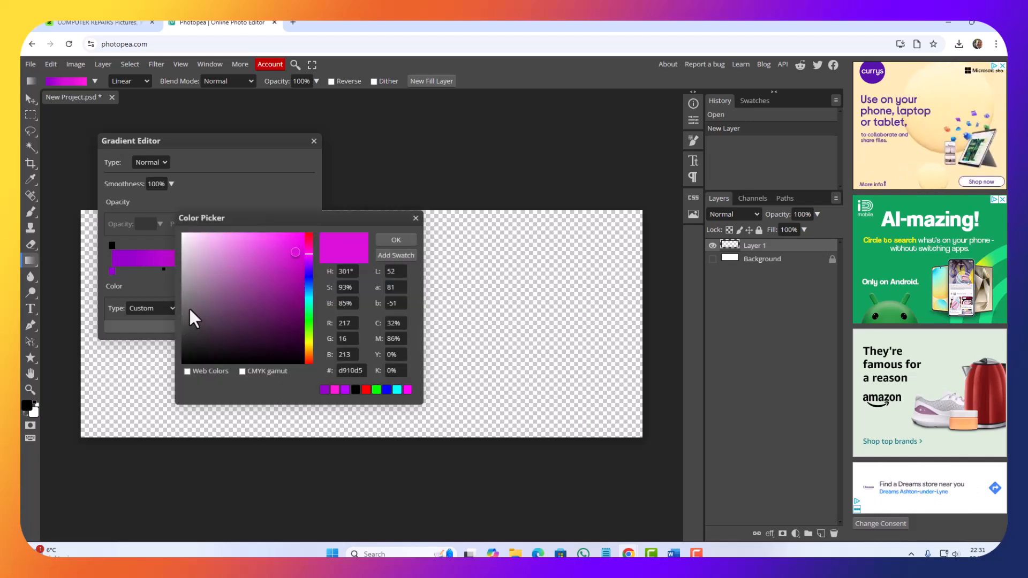
left_click(308, 299)
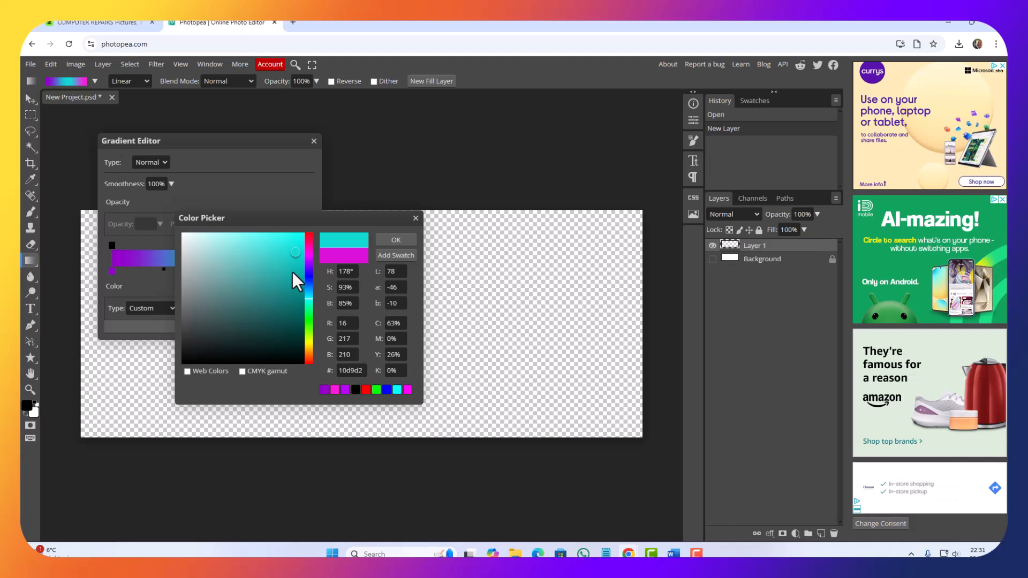
left_click(391, 242)
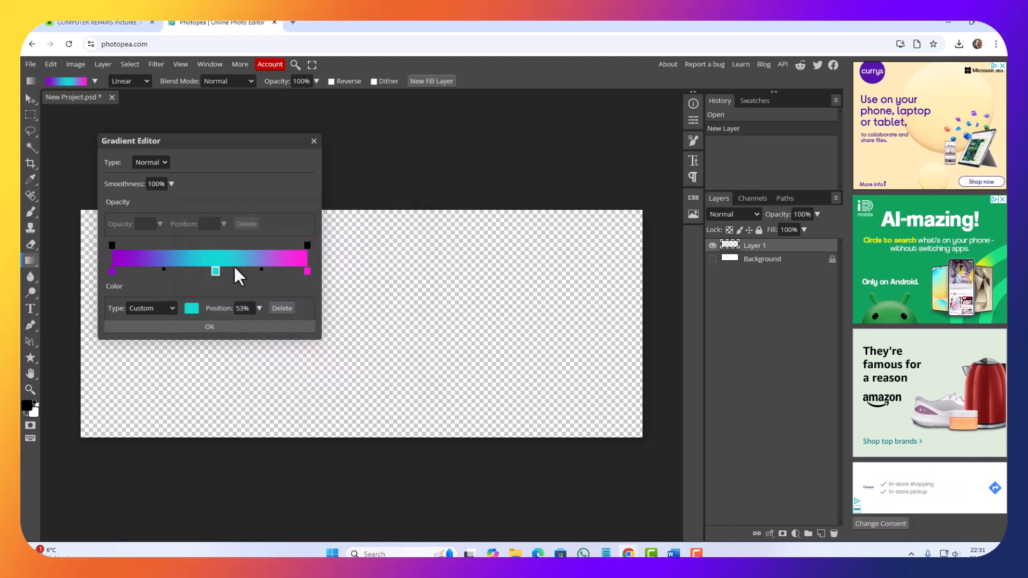
left_click(207, 271)
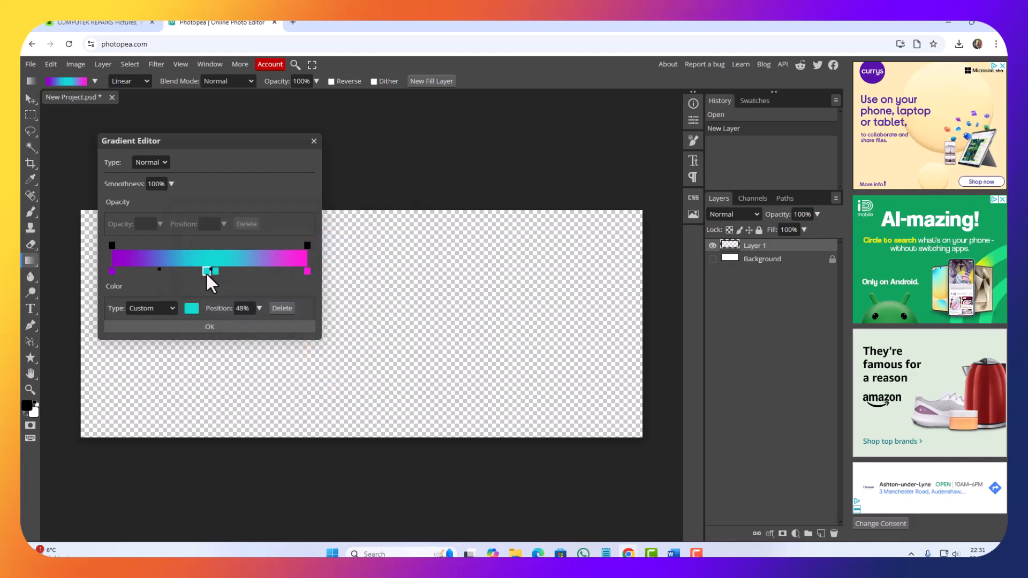
mouse_move(207, 274)
left_mouse_down()
mouse_move(182, 275)
mouse_move(233, 273)
mouse_move(231, 294)
mouse_move(214, 273)
left_mouse_up()
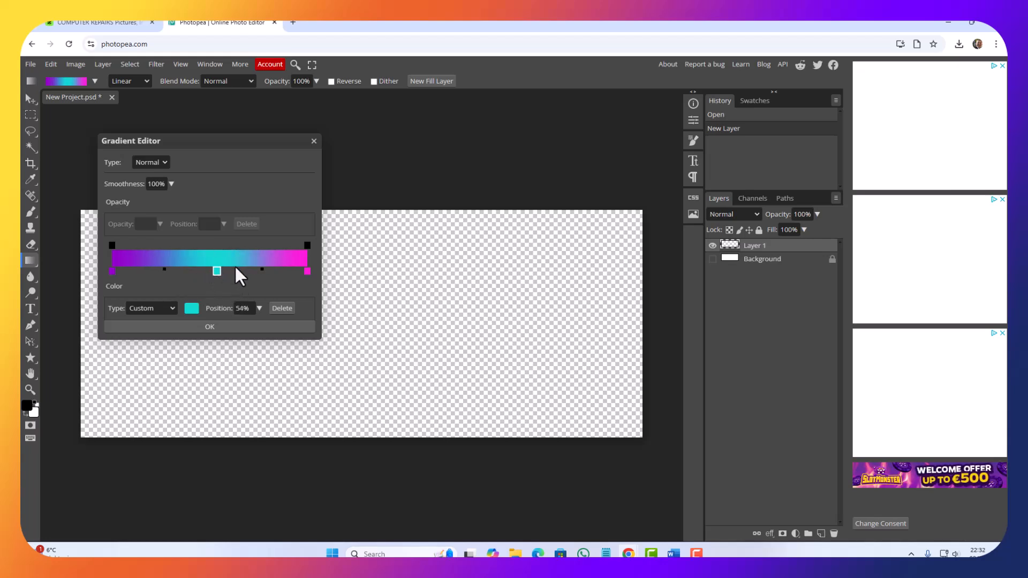
left_click(226, 329)
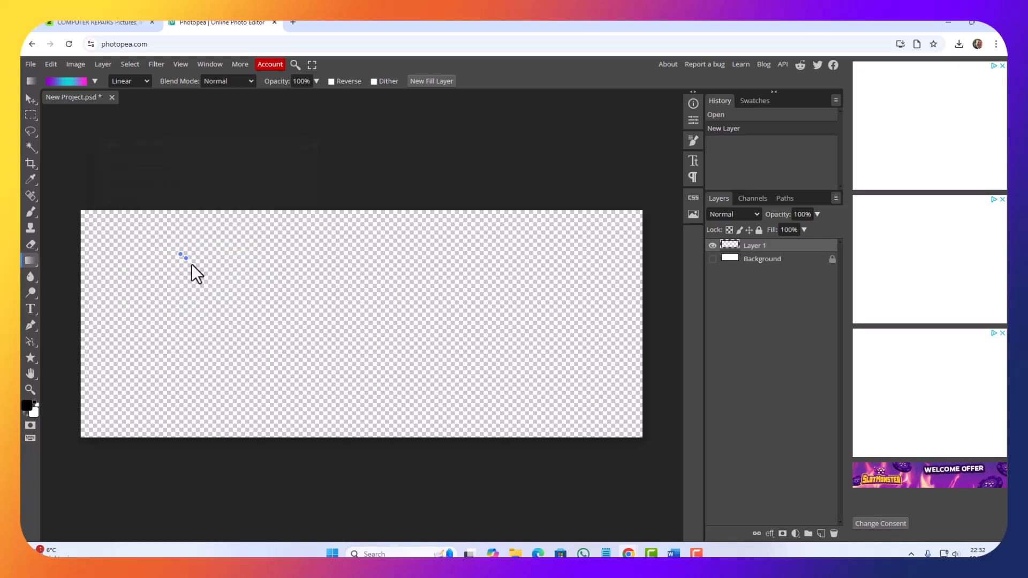
Step: Try the purple-turquoise-pink gradient on Layer 1 in diagonal, vertical and horizontal directions with different lengths
left_click_drag(284, 374, 349, 442)
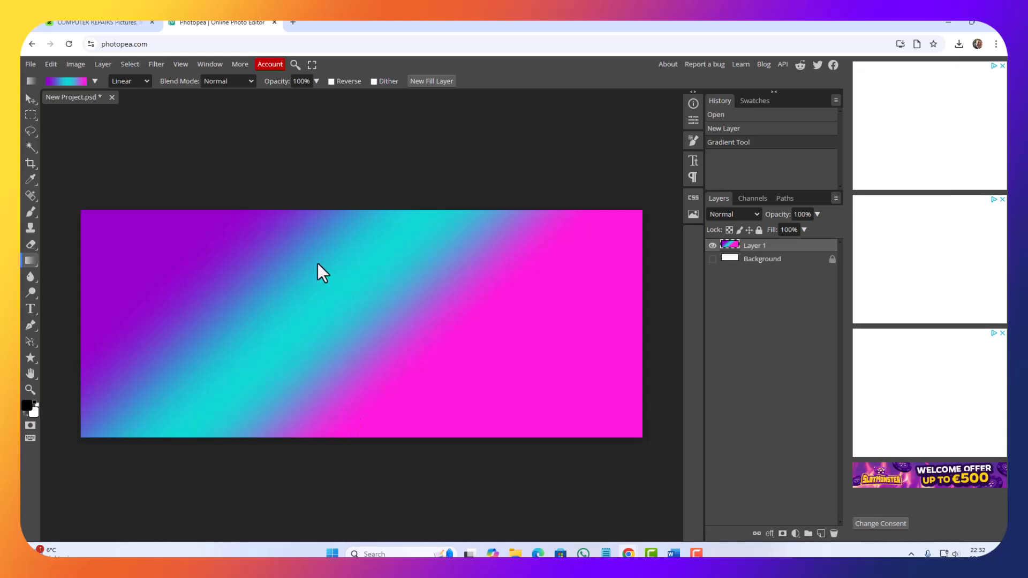
left_click_drag(322, 381, 319, 433)
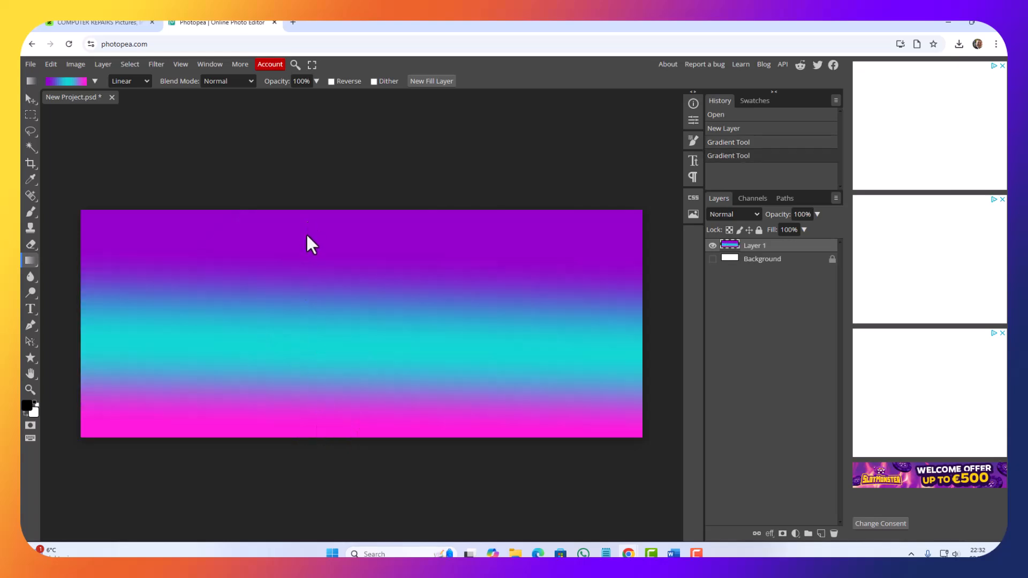
left_click_drag(315, 504, 316, 503)
left_click_drag(278, 323, 272, 459)
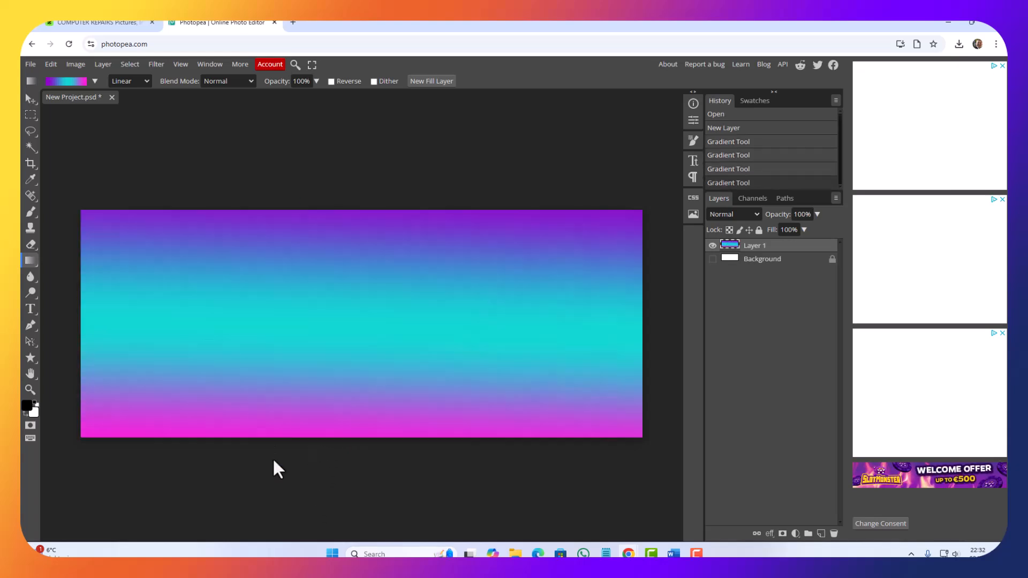
left_click_drag(254, 424, 246, 428)
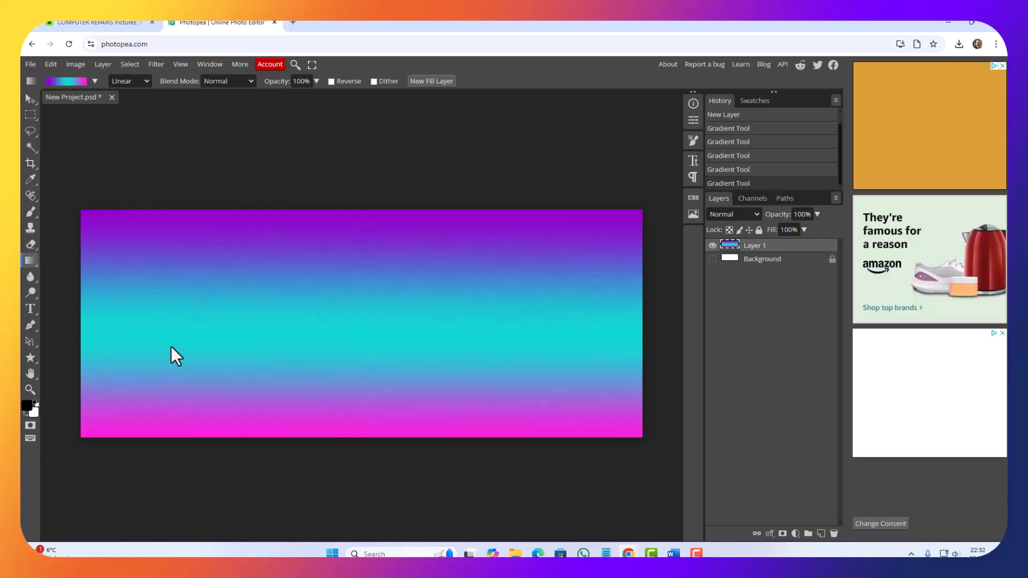
left_click_drag(87, 246, 258, 431)
left_click_drag(171, 328, 673, 382)
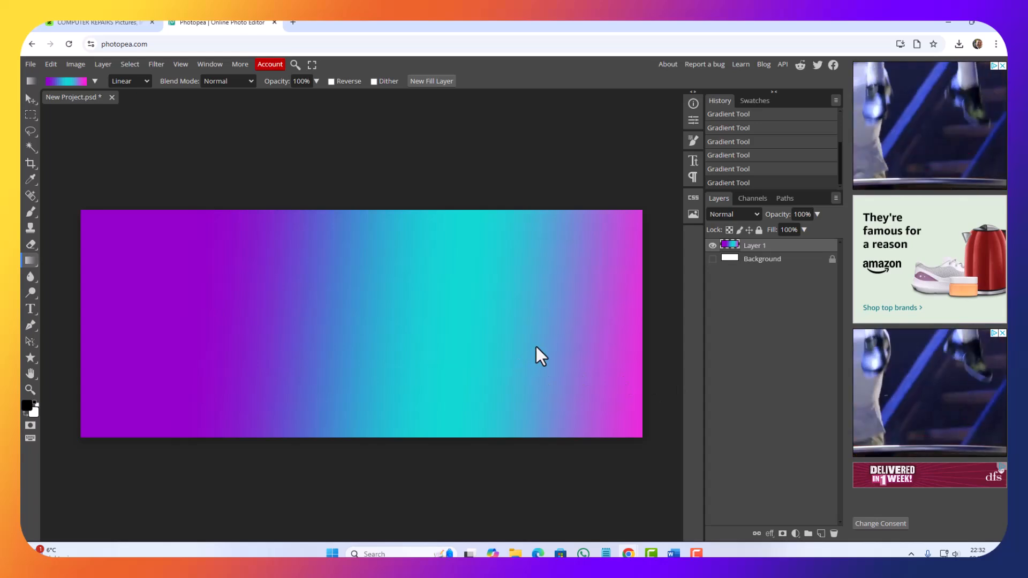
Step: Fill Layer 1 with a long diagonal gradient running from beyond the canvas's upper-left corner to beyond its lower-right corner
left_click_drag(90, 223, 620, 486)
left_click_drag(104, 167, 605, 460)
left_click_drag(80, 157, 722, 527)
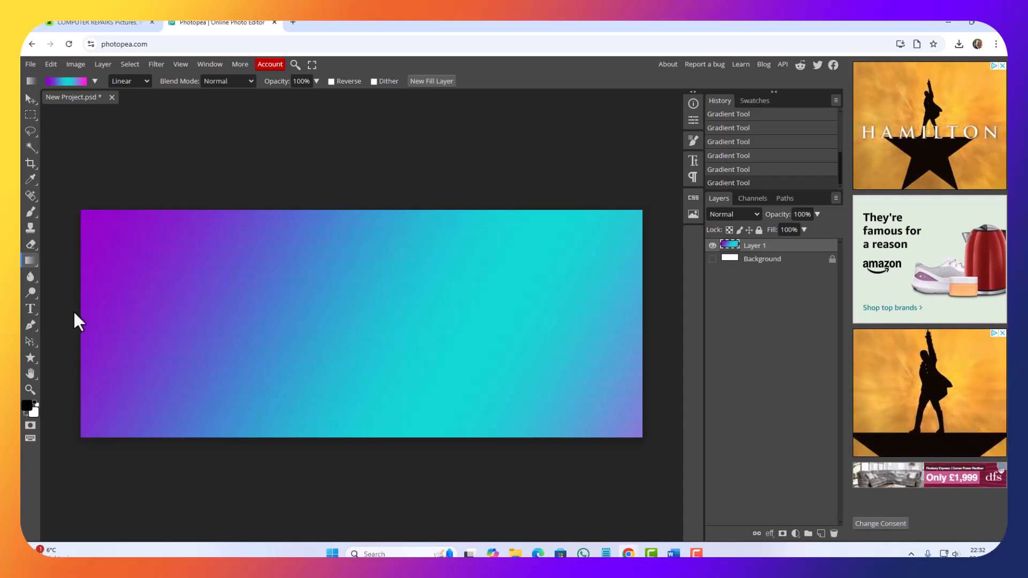
Step: Add a text layer reading "Tech Guy" in the left half of the banner, slightly above mid-height
left_click(31, 310)
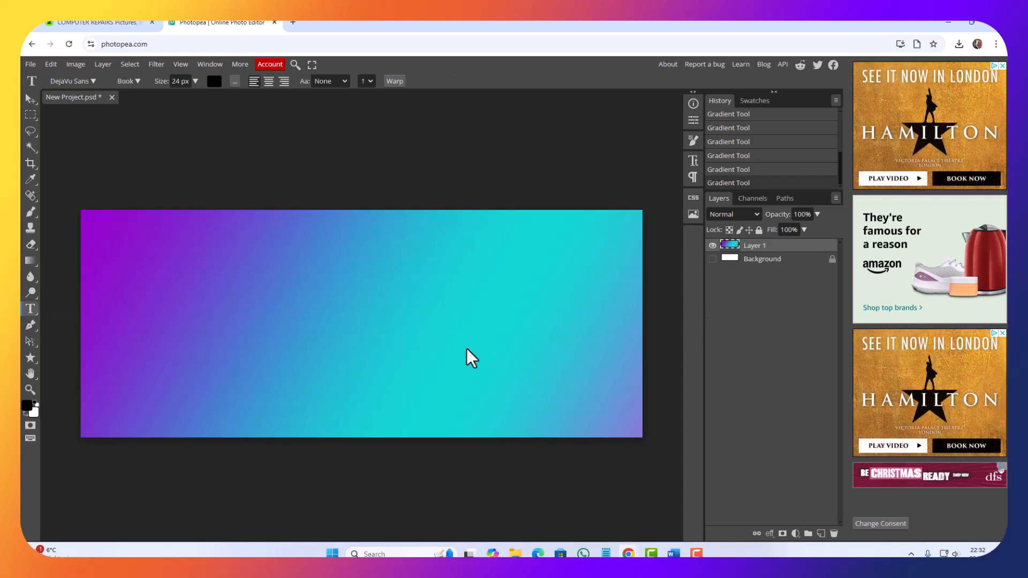
left_click(243, 302)
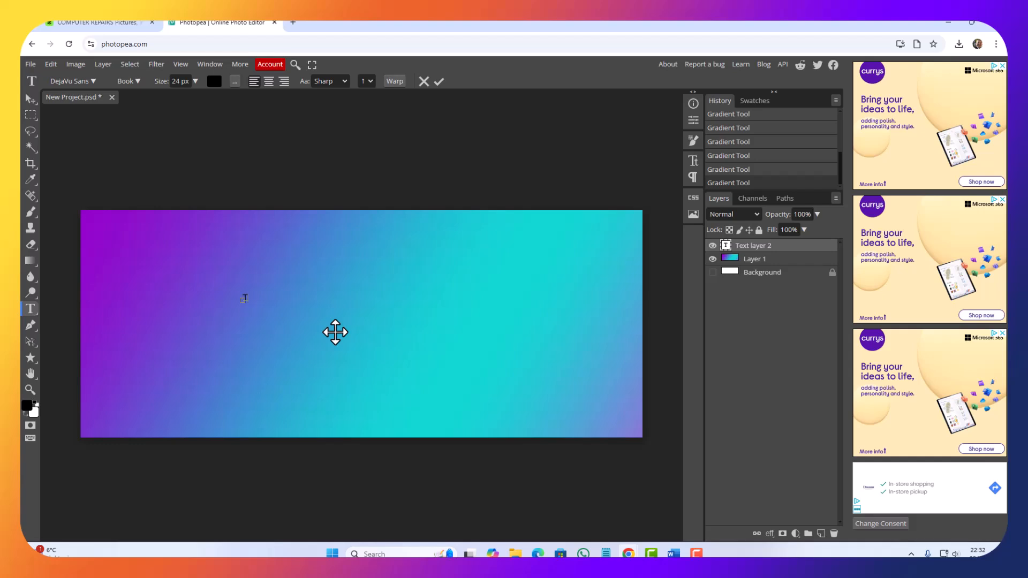
type("Tech Guy")
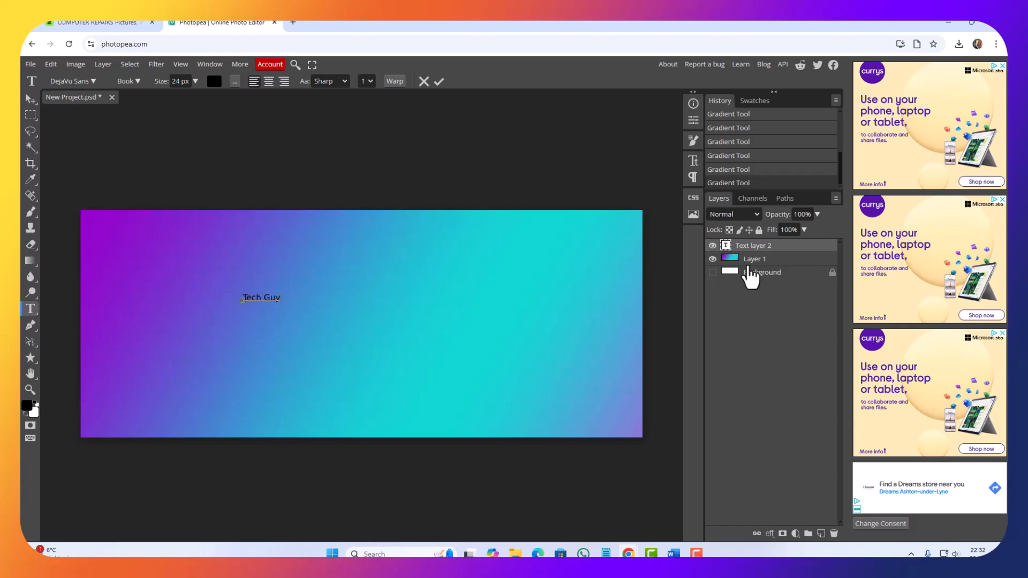
Step: Set the "Tech Guy" text layer to the Dela Gothic One font and enlarge it to 162 px
left_click(727, 246)
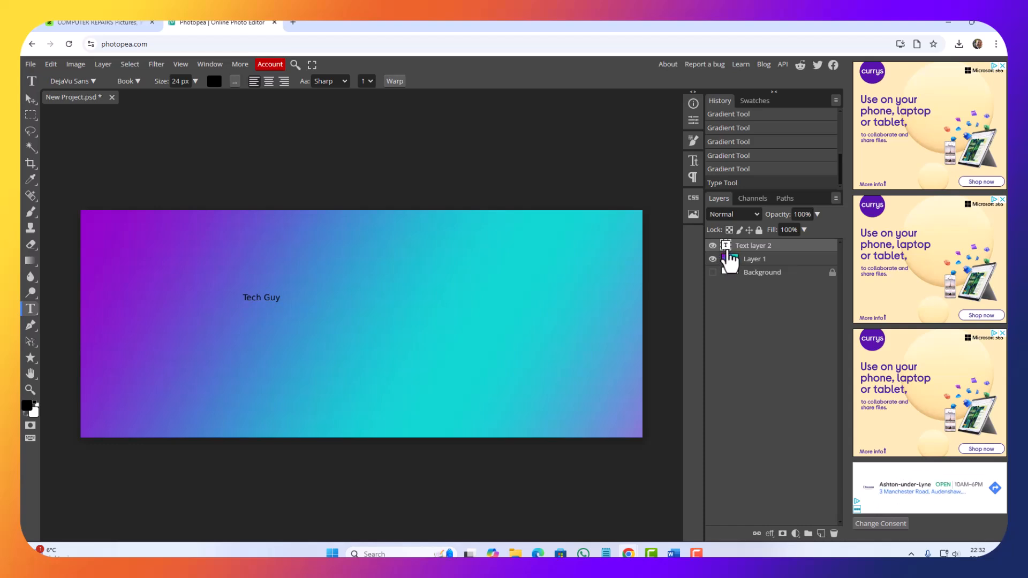
left_click(95, 82)
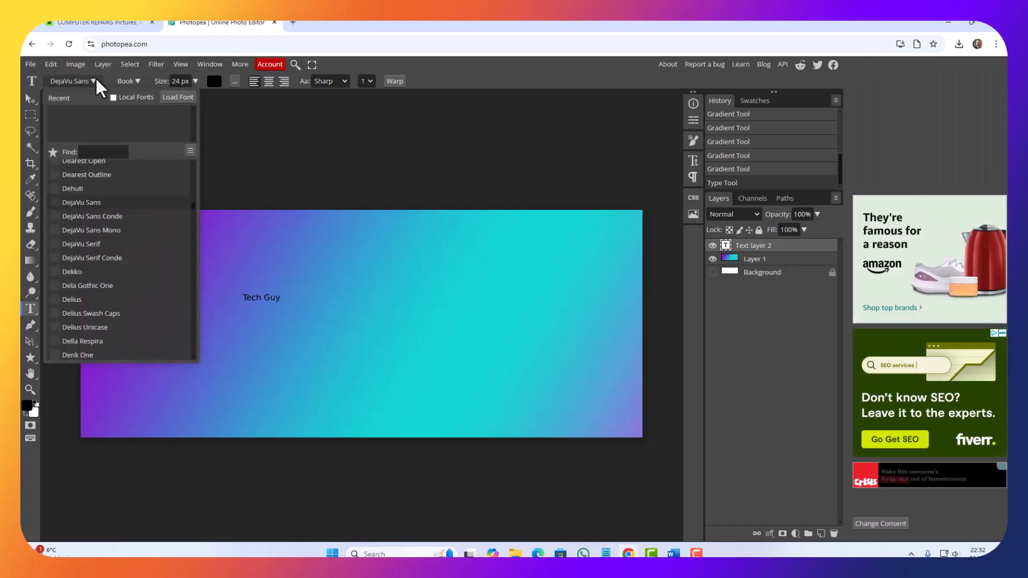
left_click(134, 286)
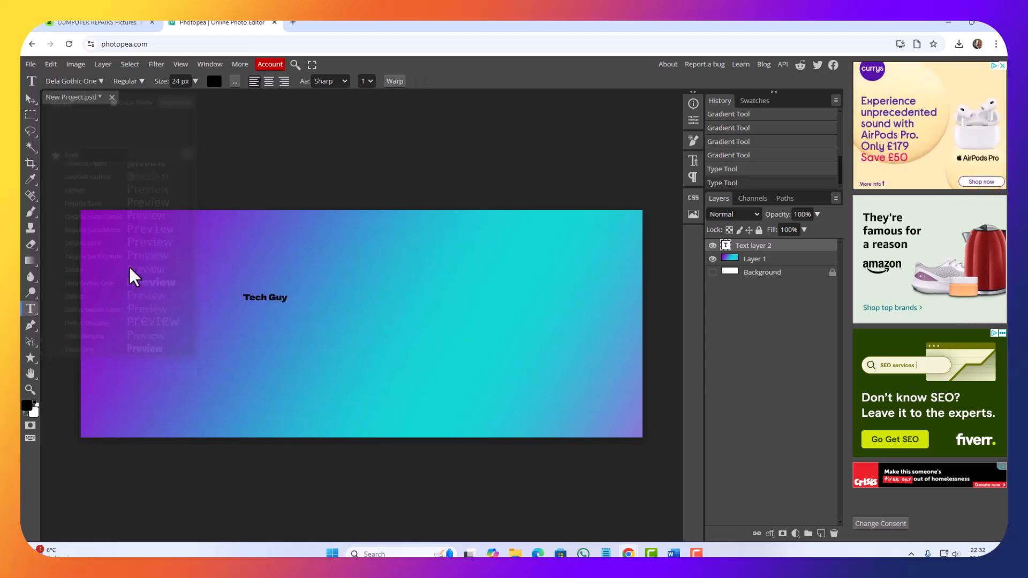
left_click_drag(161, 80, 216, 91)
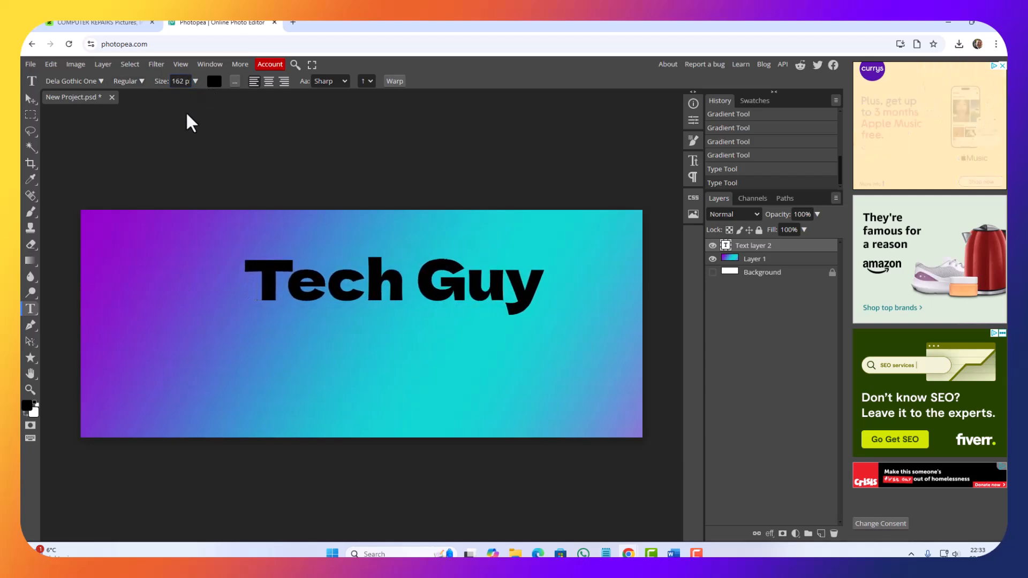
Step: Try the fonts Delius Swash Caps, Dhurjati, Devroye and District on the "Tech Guy" text
left_click(100, 82)
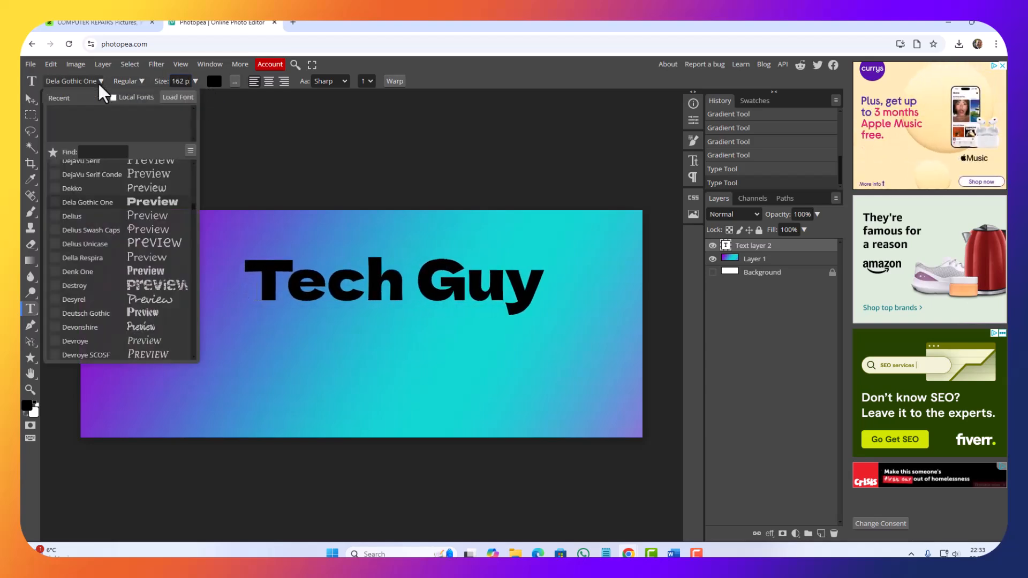
left_click(151, 238)
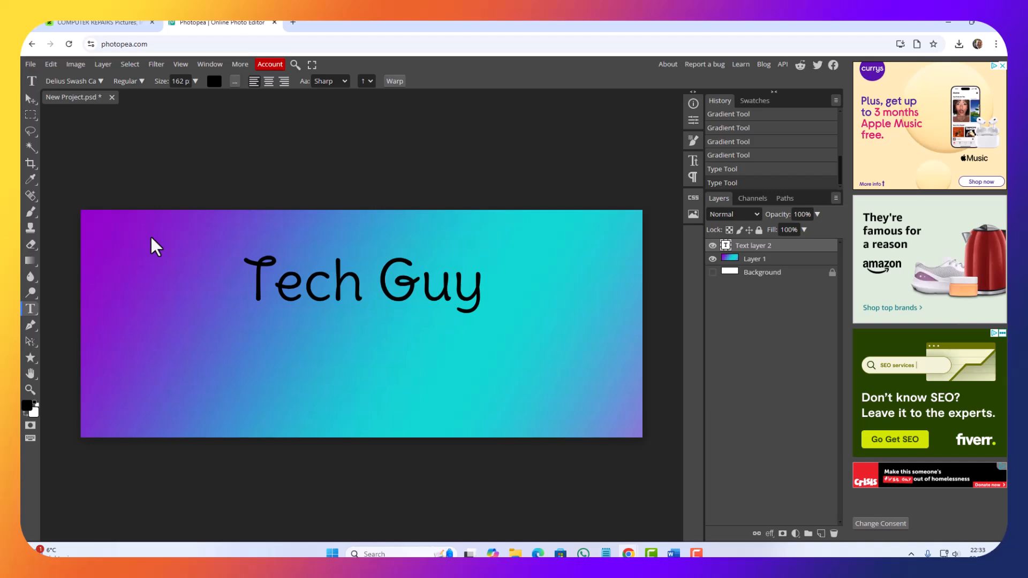
left_click(100, 81)
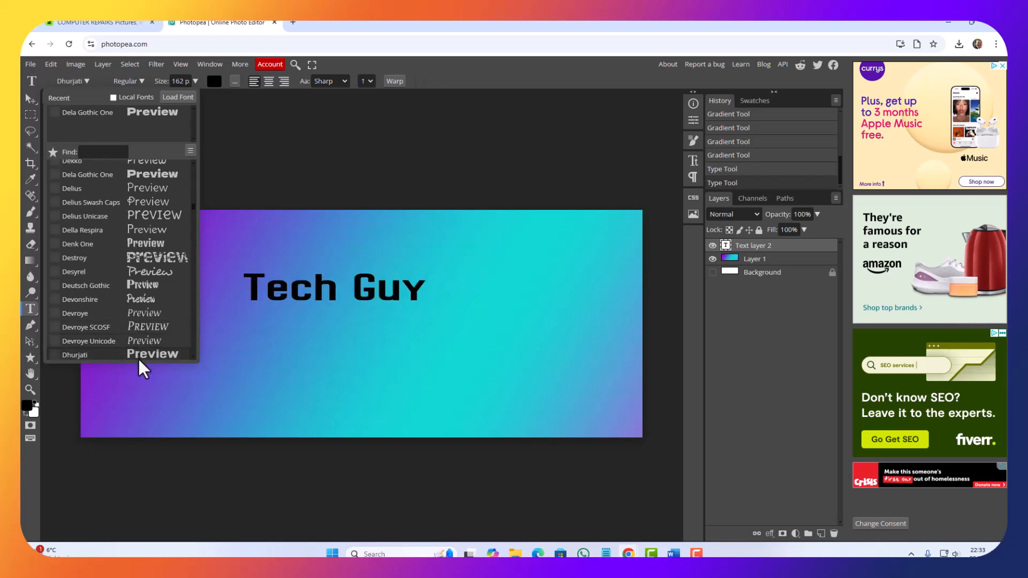
left_click(140, 327)
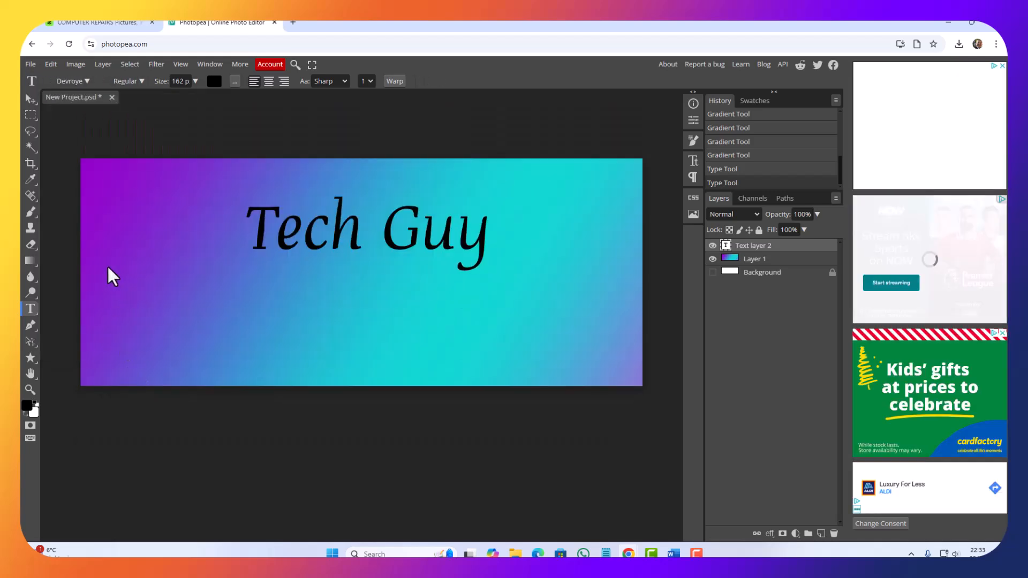
left_click(86, 81)
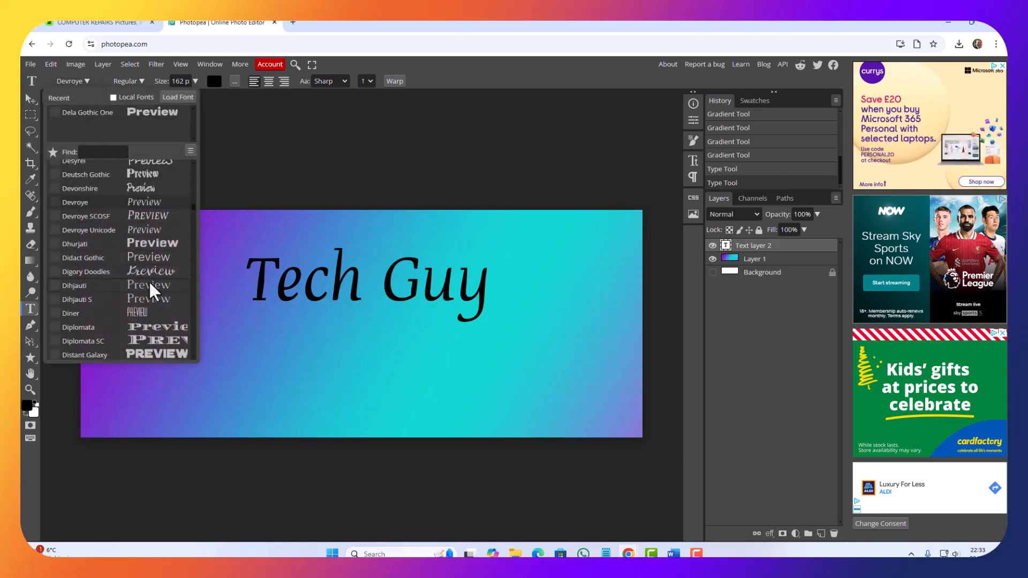
scroll(152, 292, "down", 3)
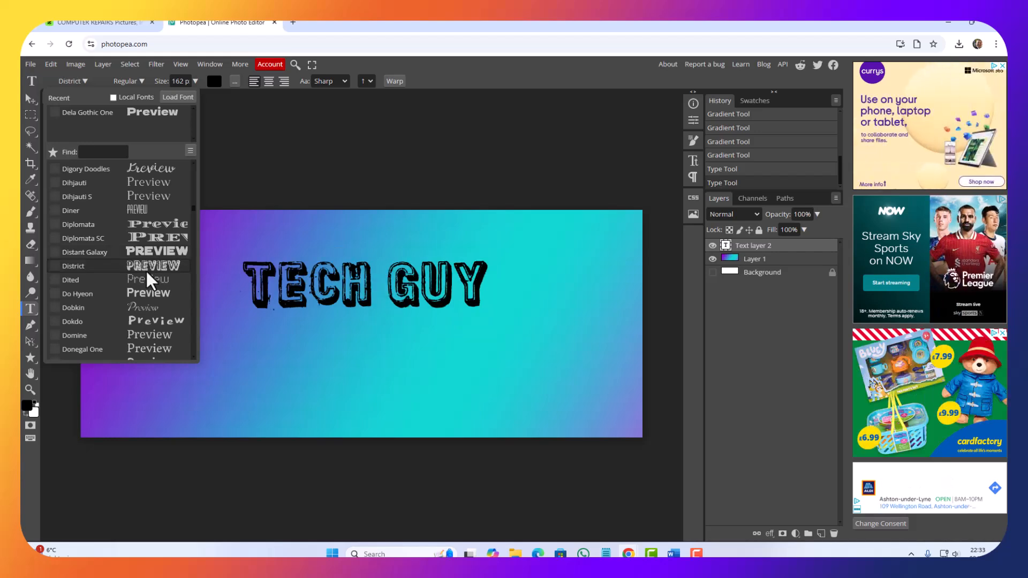
left_click(147, 270)
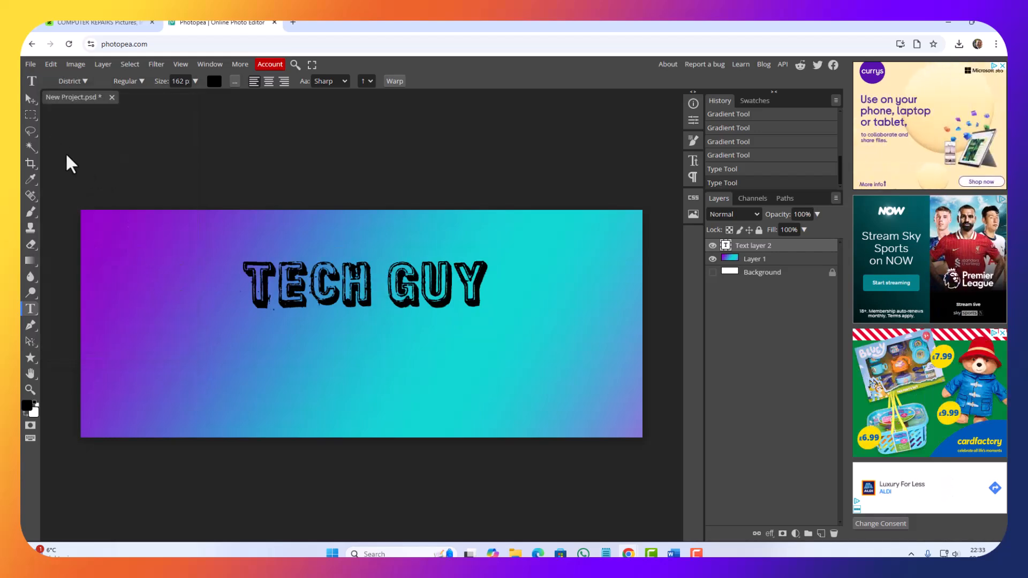
Step: Change the font of the "Tech Guy" text to Duplexide
left_click(83, 82)
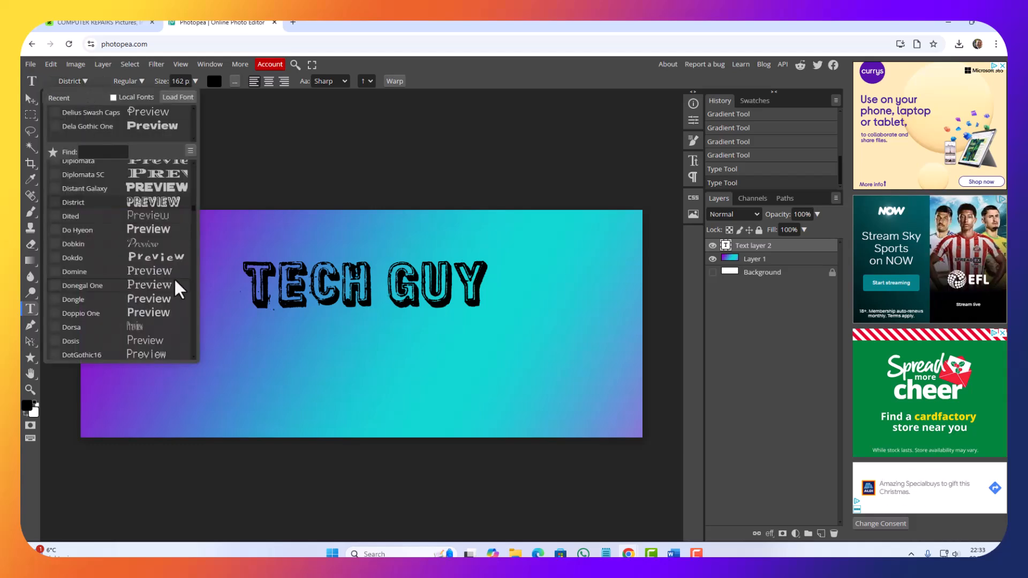
scroll(180, 283, "down", 2)
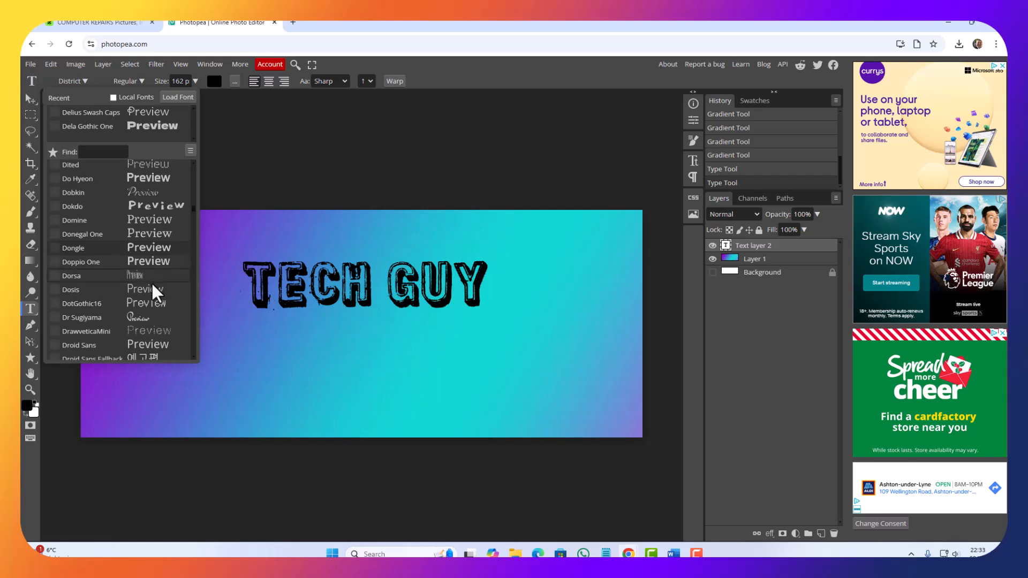
left_click(153, 303)
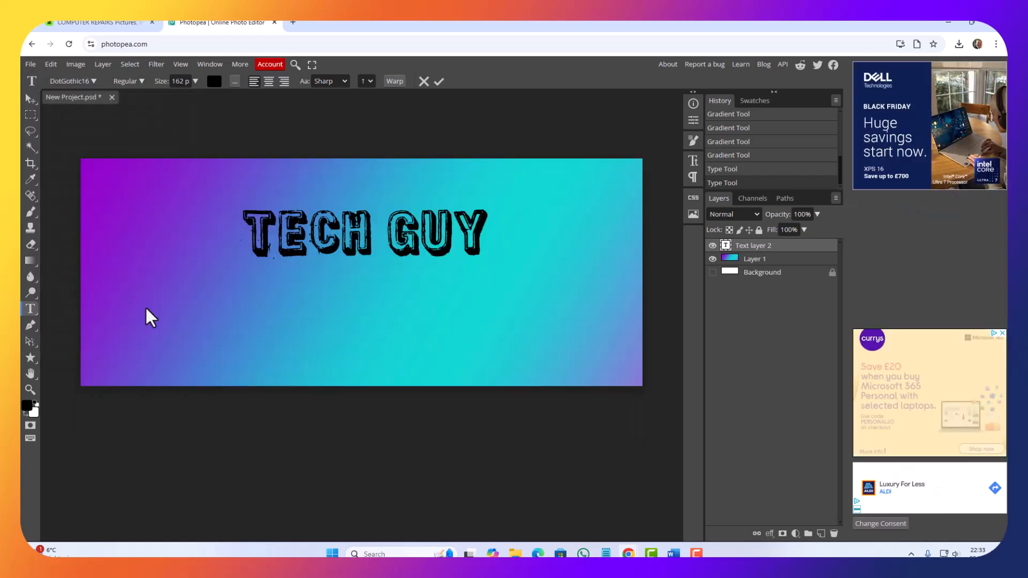
left_click(71, 81)
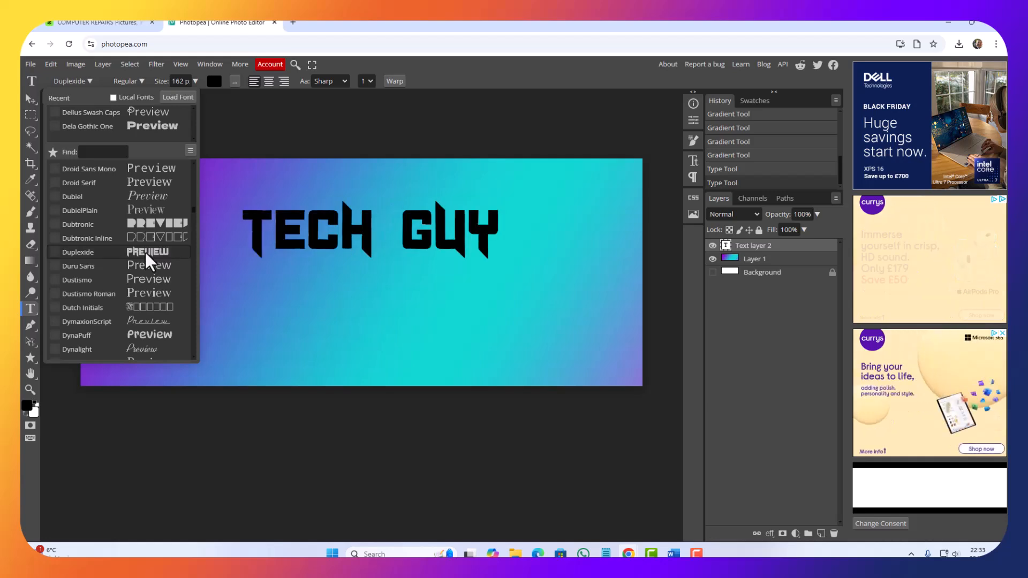
left_click(146, 252)
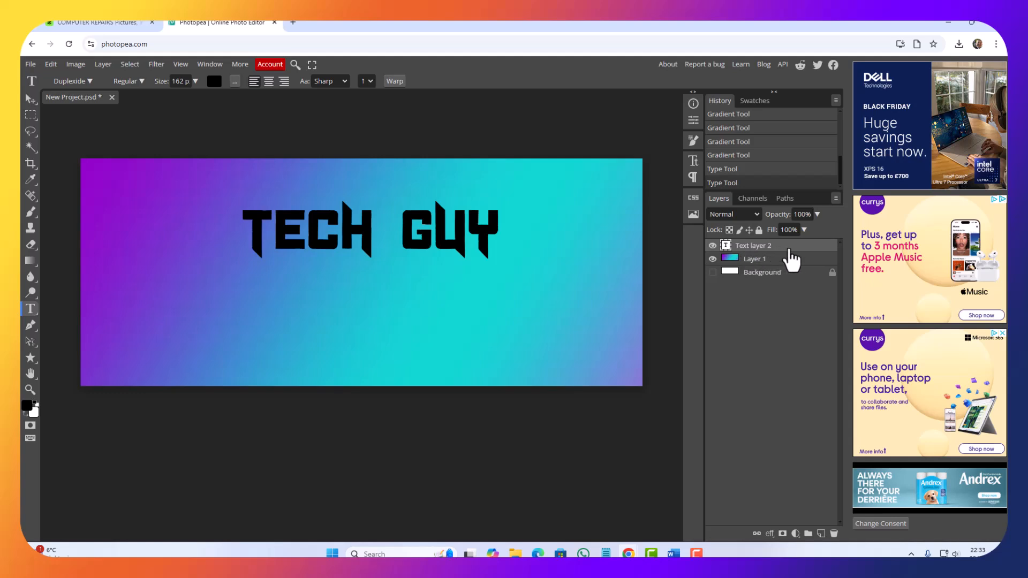
Step: Add a Gradient Overlay layer style to the "Tech Guy" text, keeping the text in view
double_click(809, 247)
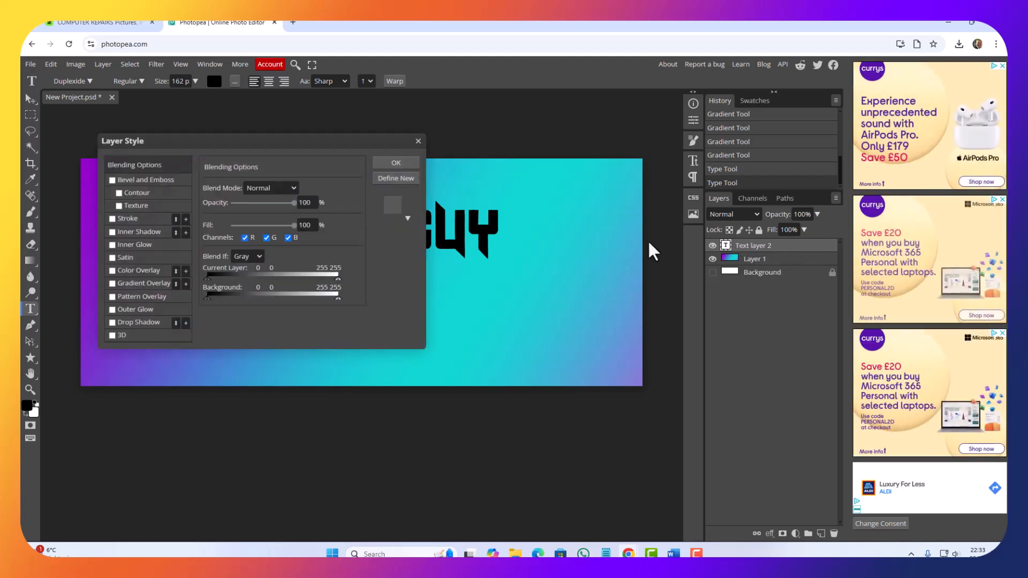
left_click_drag(209, 144, 602, 284)
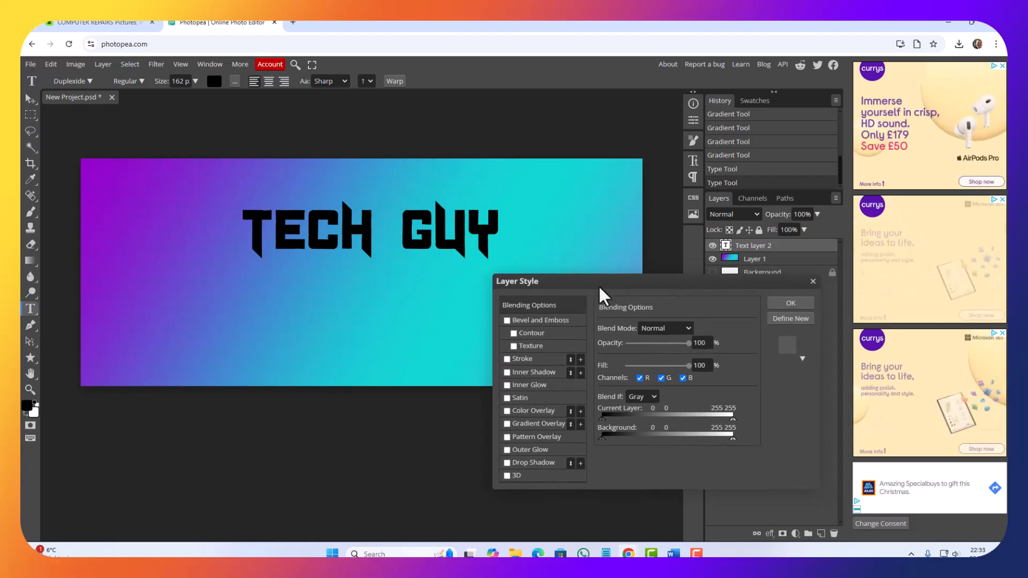
left_click(530, 423)
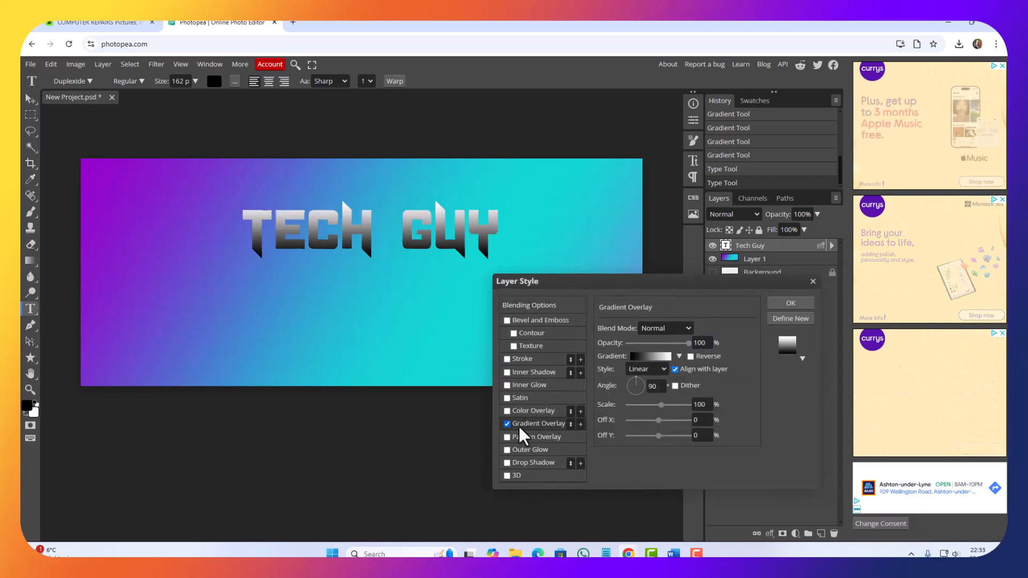
Step: Edit the text overlay's gradient and set its black start stop at 0% to turquoise (#06dbd3)
left_click(642, 357)
left_click_drag(266, 227, 523, 306)
left_click(446, 428)
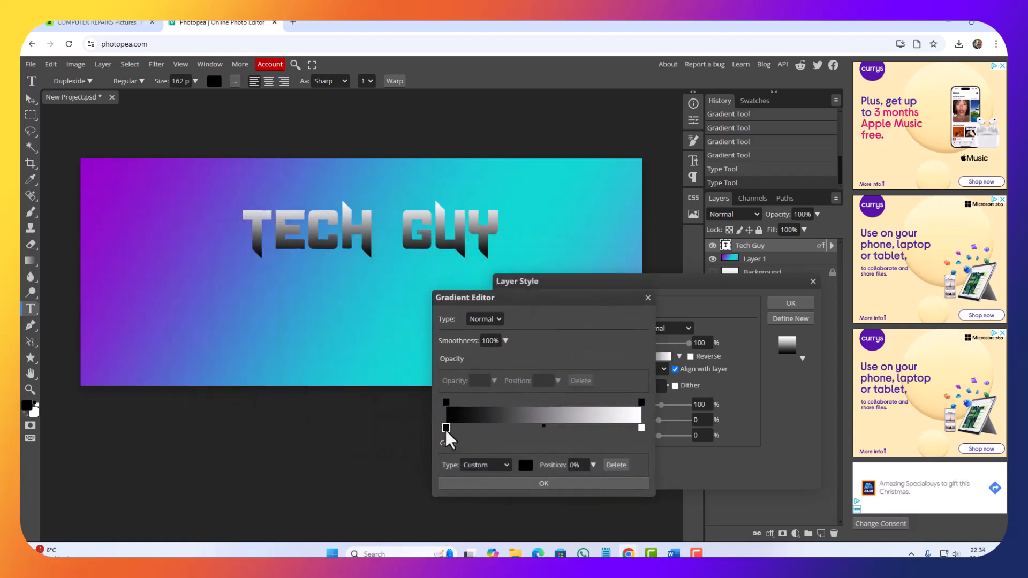
left_click(525, 466)
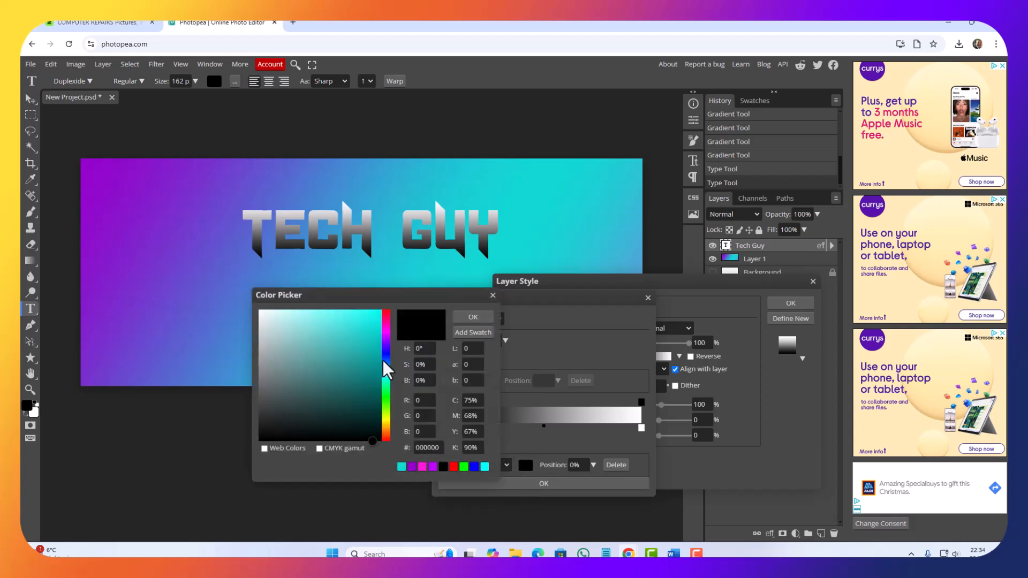
left_click_drag(379, 344, 378, 331)
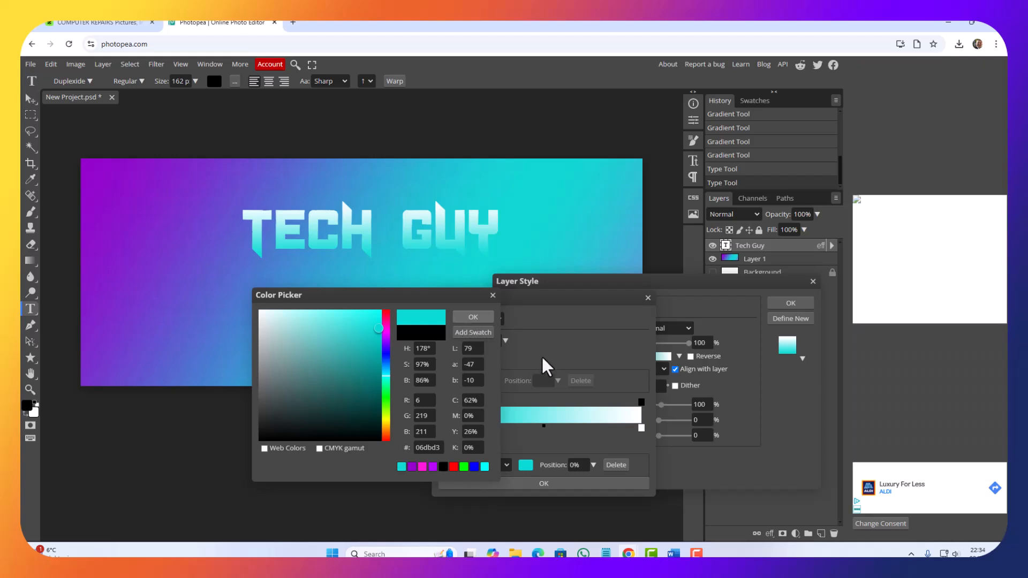
left_click(473, 316)
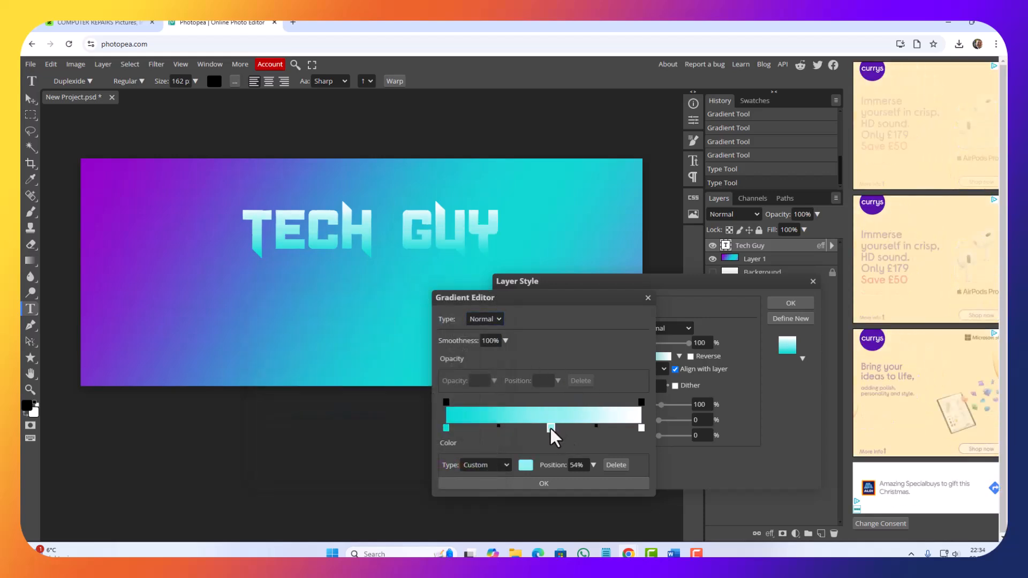
Step: Add a purple (#8e0ef1) color stop at 54% in the text overlay's gradient
left_click(526, 465)
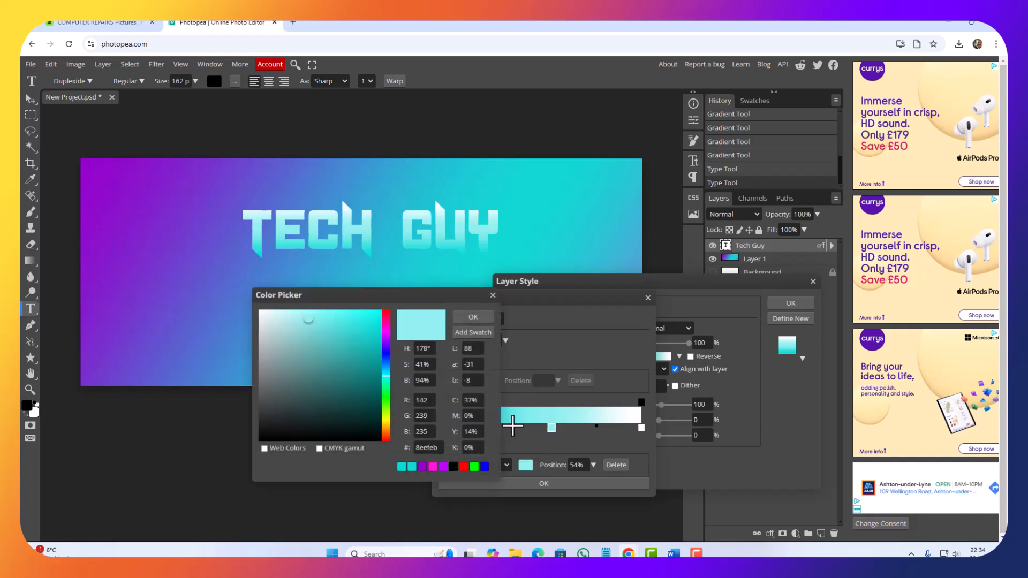
left_click(381, 346)
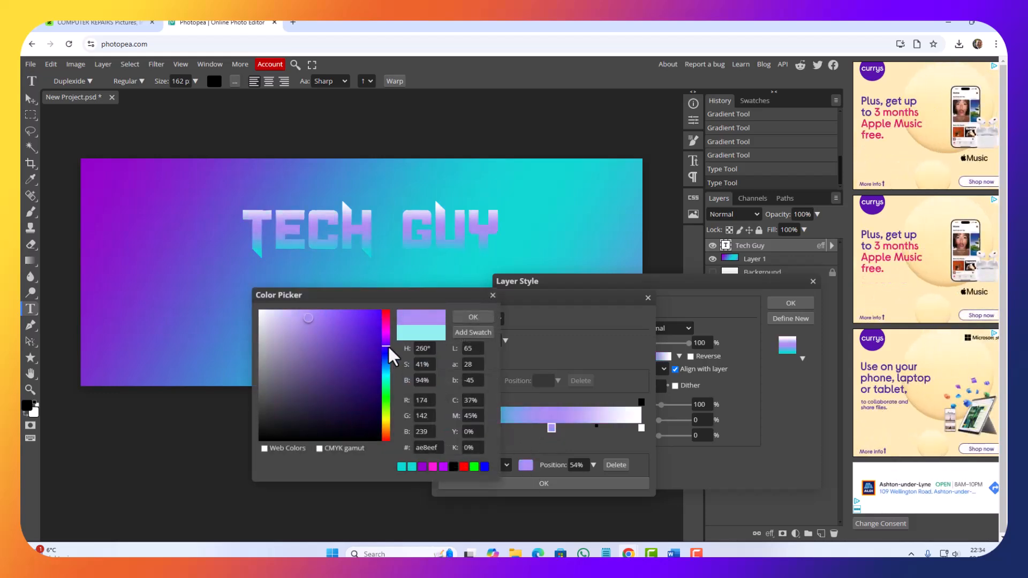
left_click_drag(389, 346, 388, 342)
left_click(373, 320)
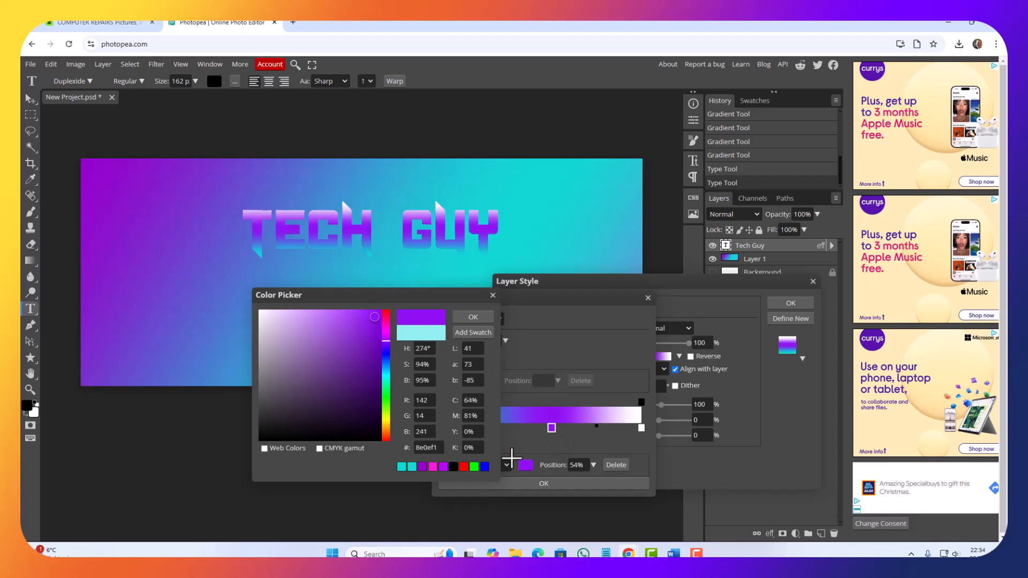
left_click(462, 320)
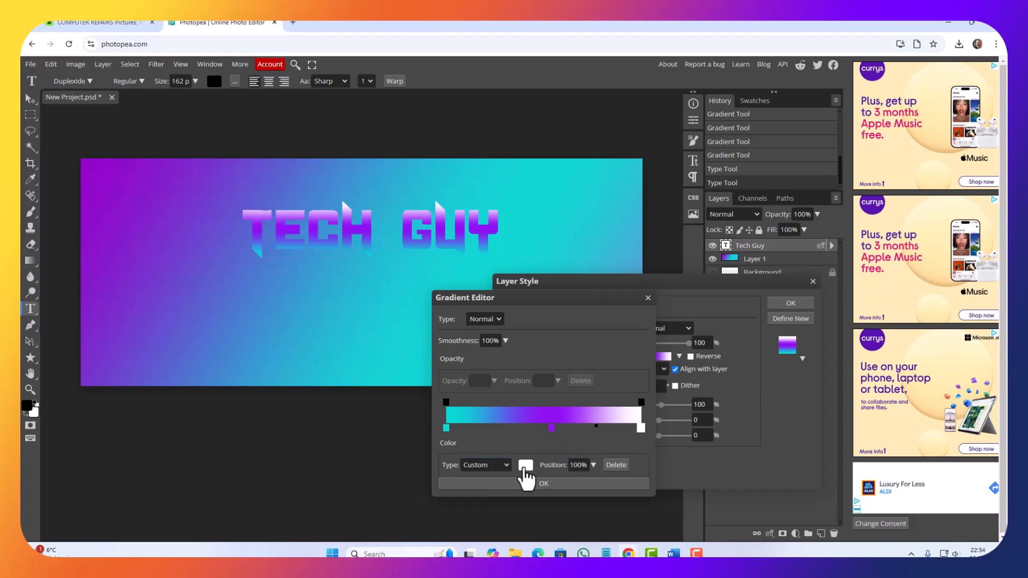
Step: Set the gradient's end stop at 100% to bright pink (#ee10fc) and accept the overlay gradient
left_click(525, 465)
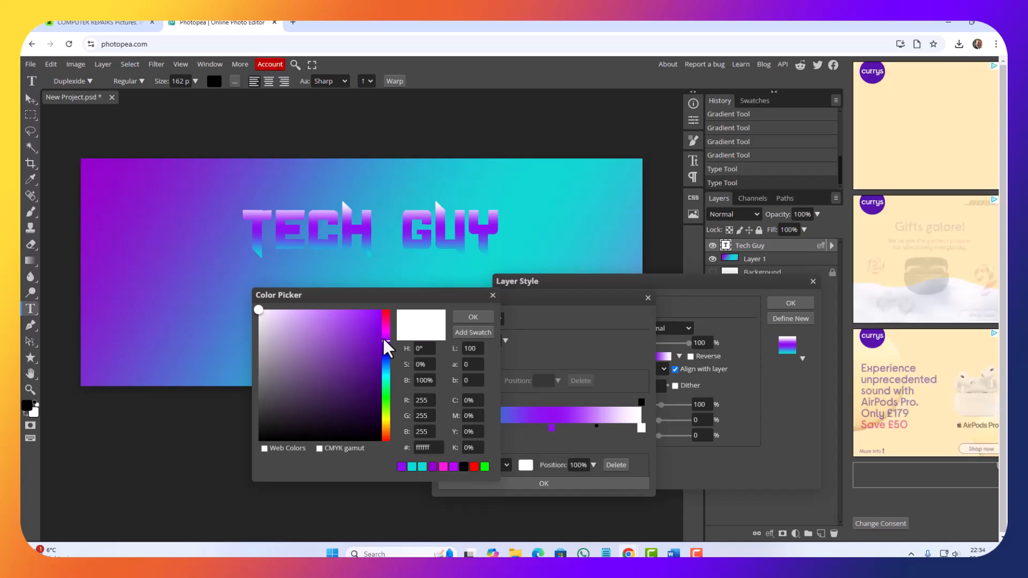
left_click_drag(384, 339, 384, 333)
left_click(374, 312)
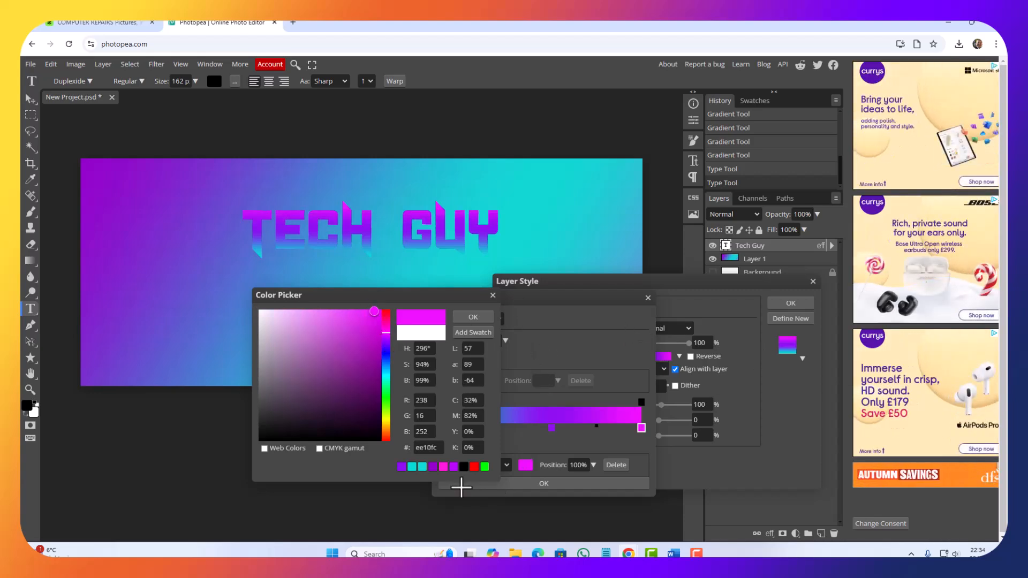
left_click(473, 317)
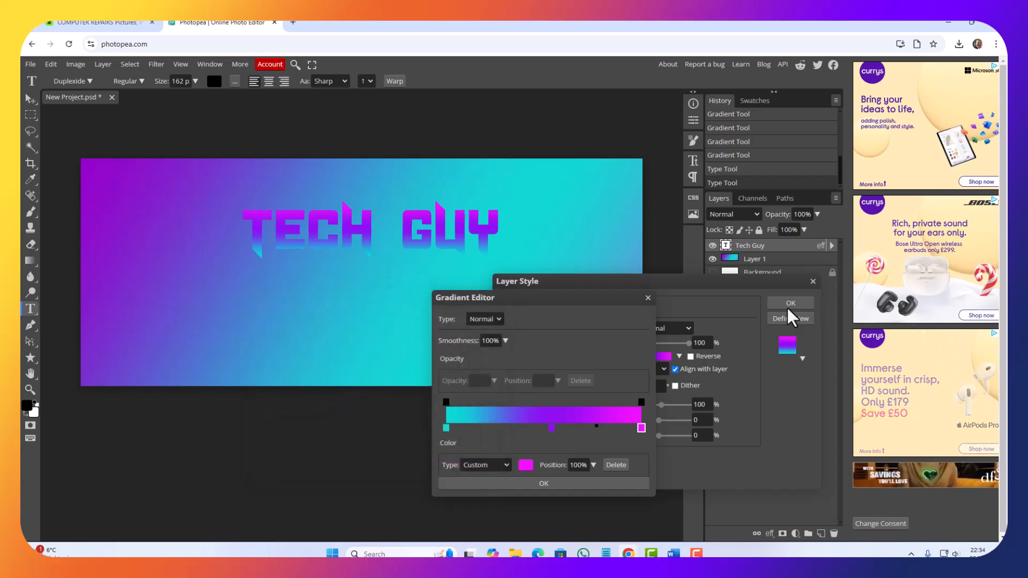
left_click(589, 483)
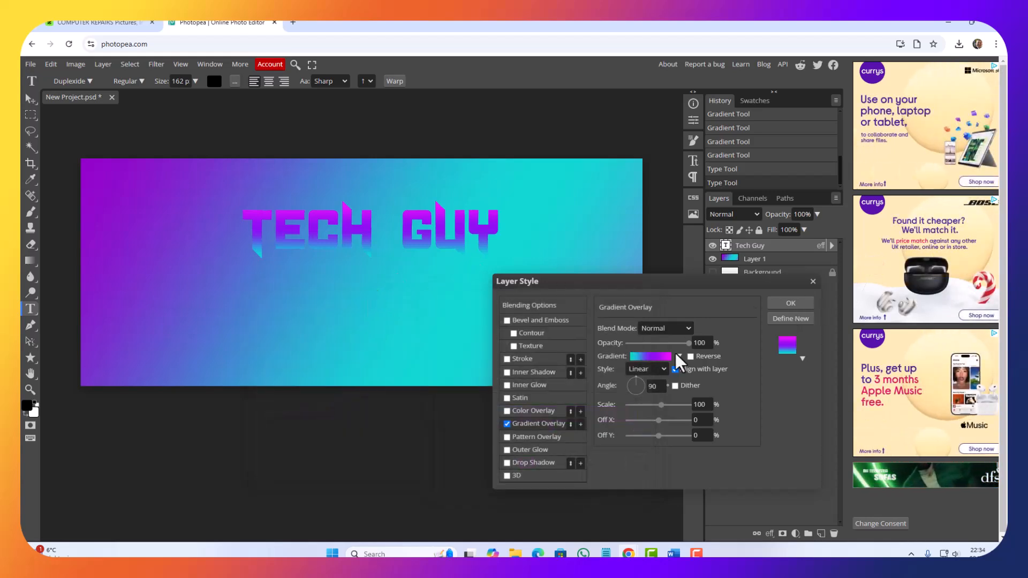
Step: Add an Outer Glow to the "Tech Guy" text and set its color to bright pink (#e906f7)
left_click(529, 449)
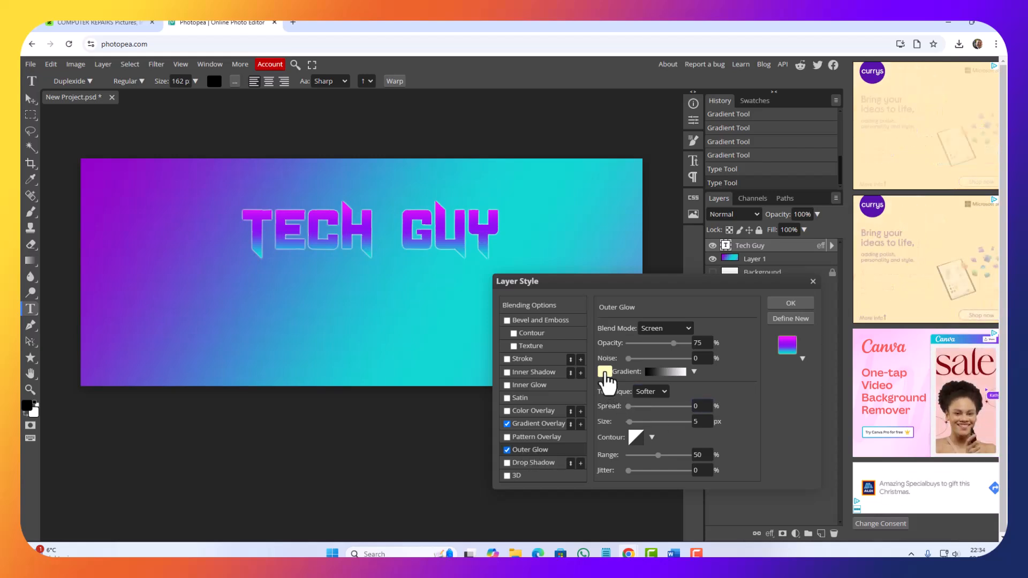
left_click(604, 371)
left_click_drag(313, 225, 371, 371)
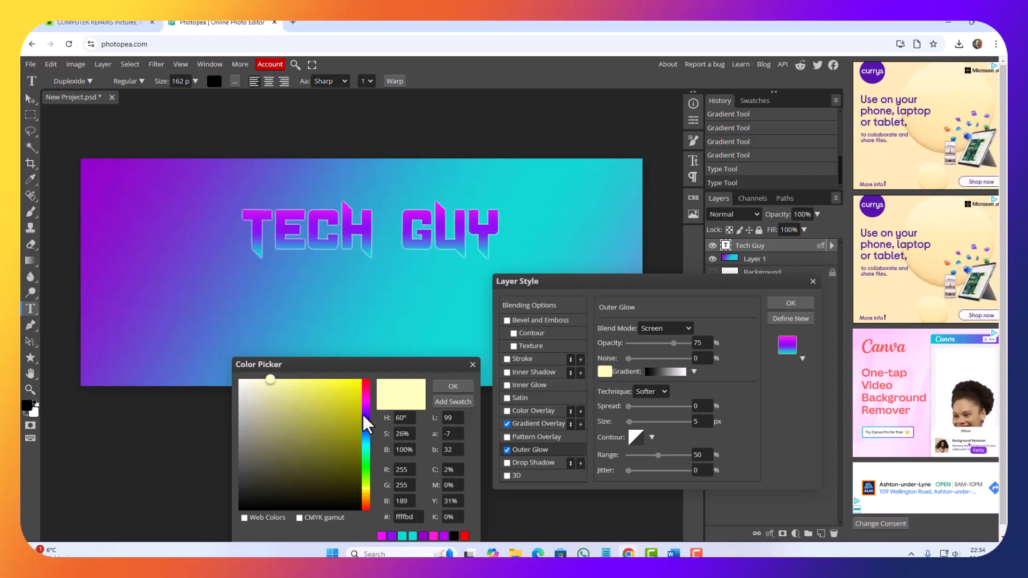
left_click_drag(366, 420, 366, 405)
left_click(358, 385)
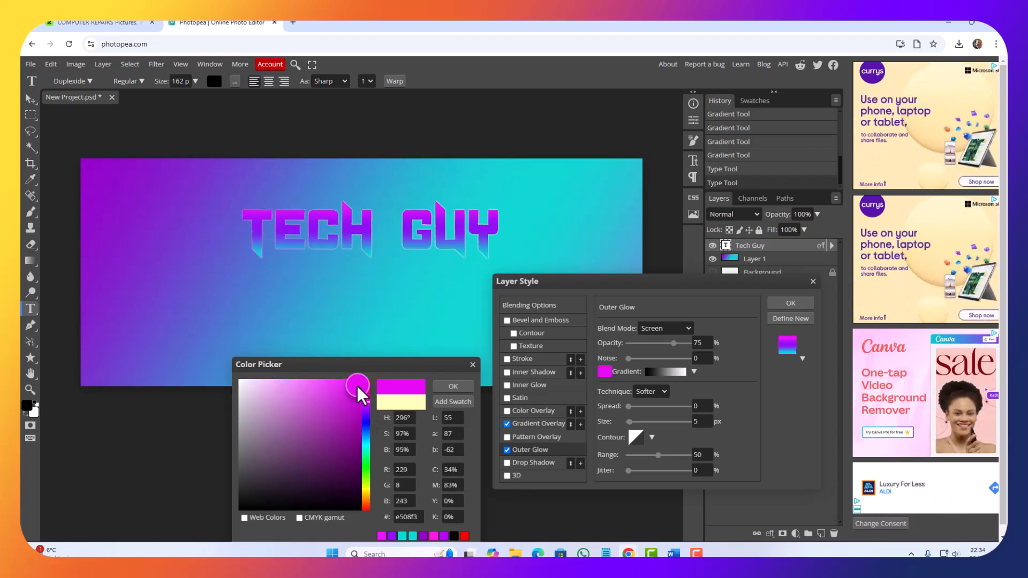
left_click(453, 386)
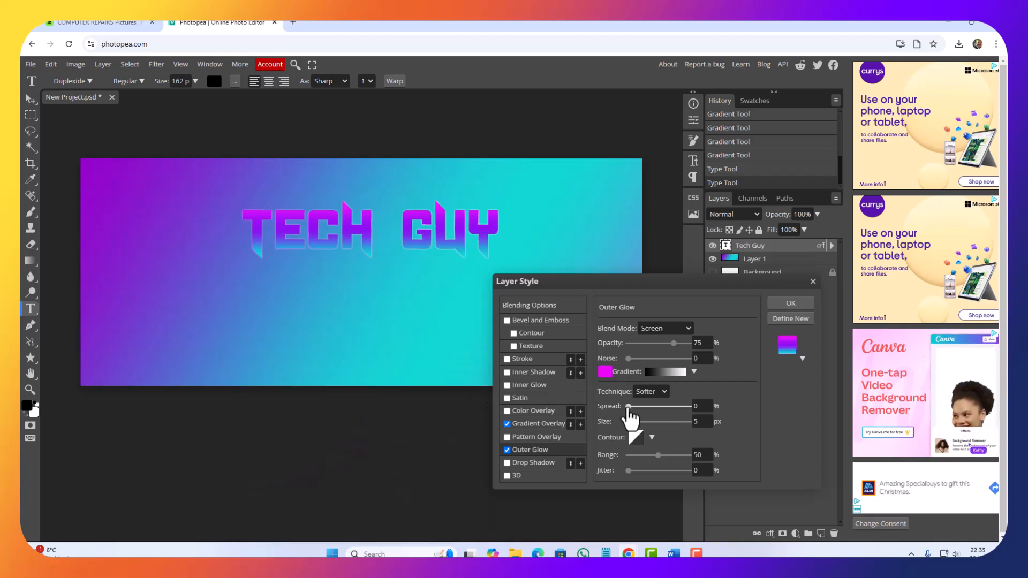
Step: Set the text's Outer Glow to opacity 100%, noise 100%, spread 8% and size 78 px, and accept the layer style
left_click(640, 407)
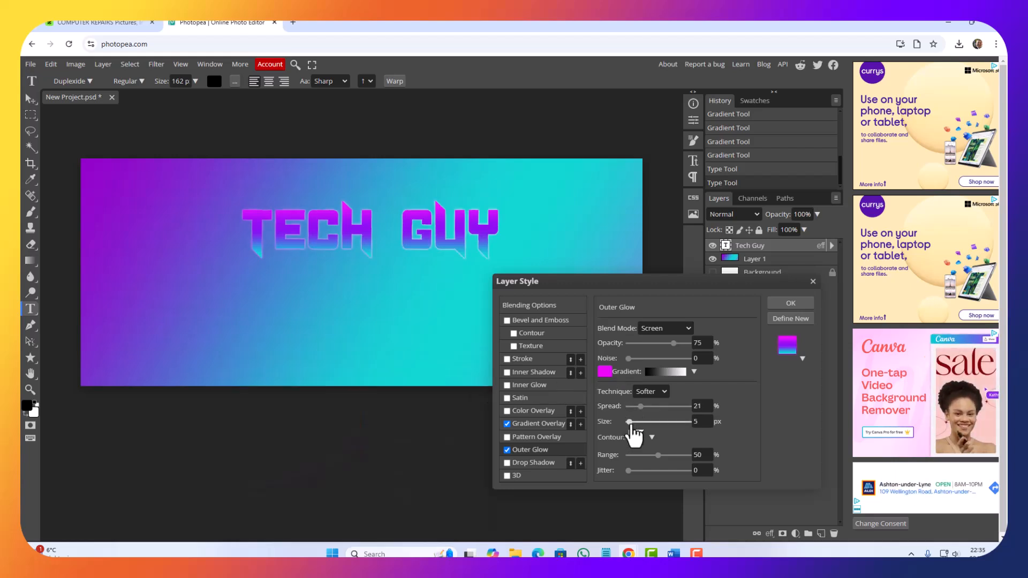
left_click_drag(630, 422, 637, 423)
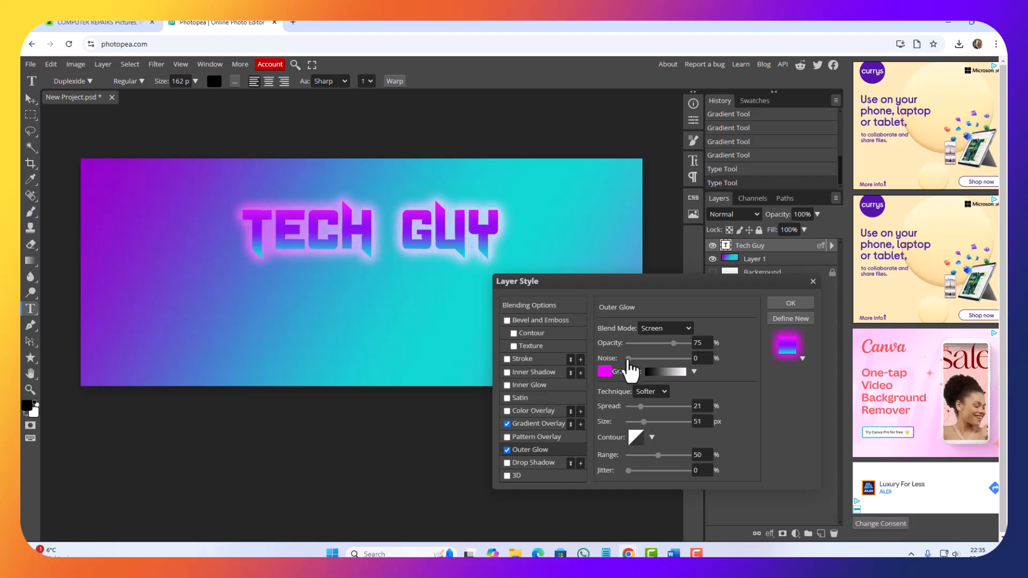
left_click_drag(629, 358, 691, 359)
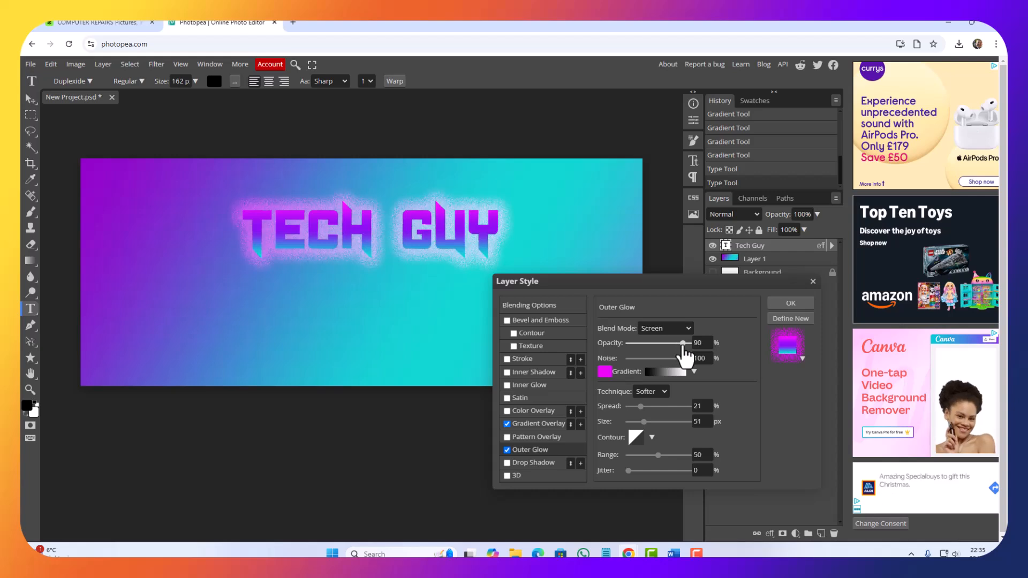
left_click_drag(685, 353, 706, 355)
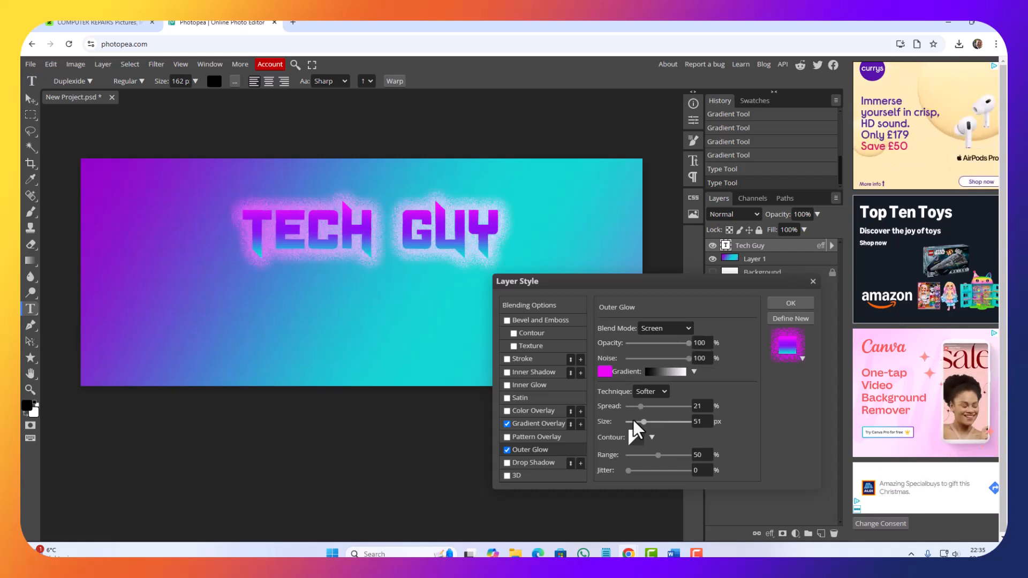
mouse_move(645, 422)
left_mouse_down()
mouse_move(682, 410)
mouse_move(639, 409)
left_mouse_up()
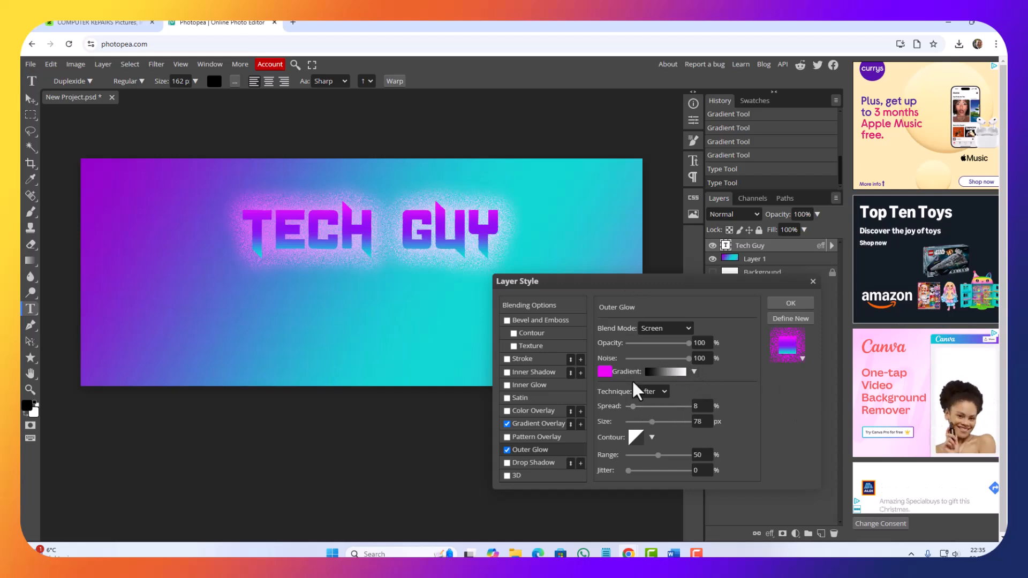
left_click(790, 304)
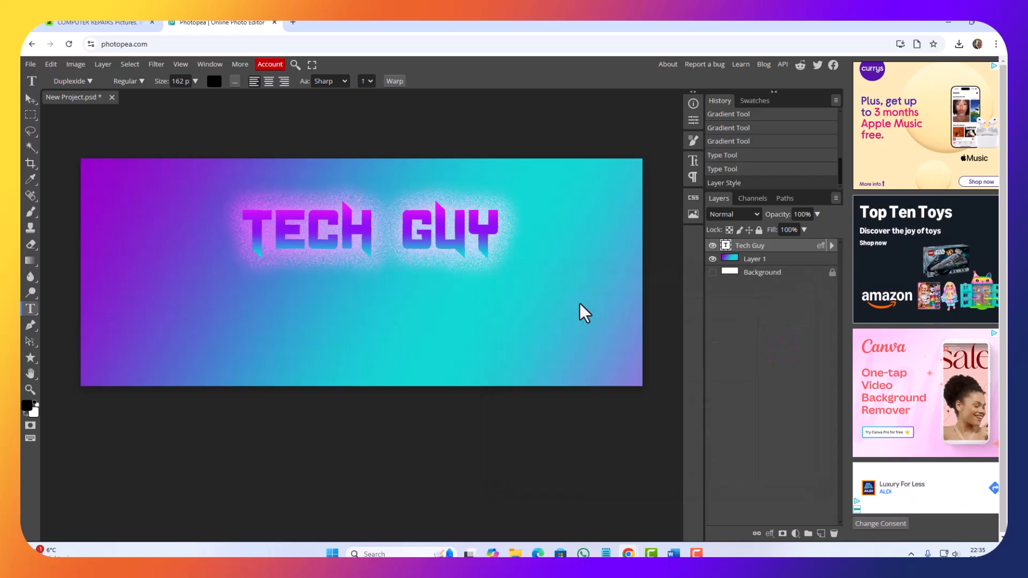
Step: Move the "Tech Guy" text down to the middle of the cover and add a new layer directly beneath the text layer
left_click(30, 99)
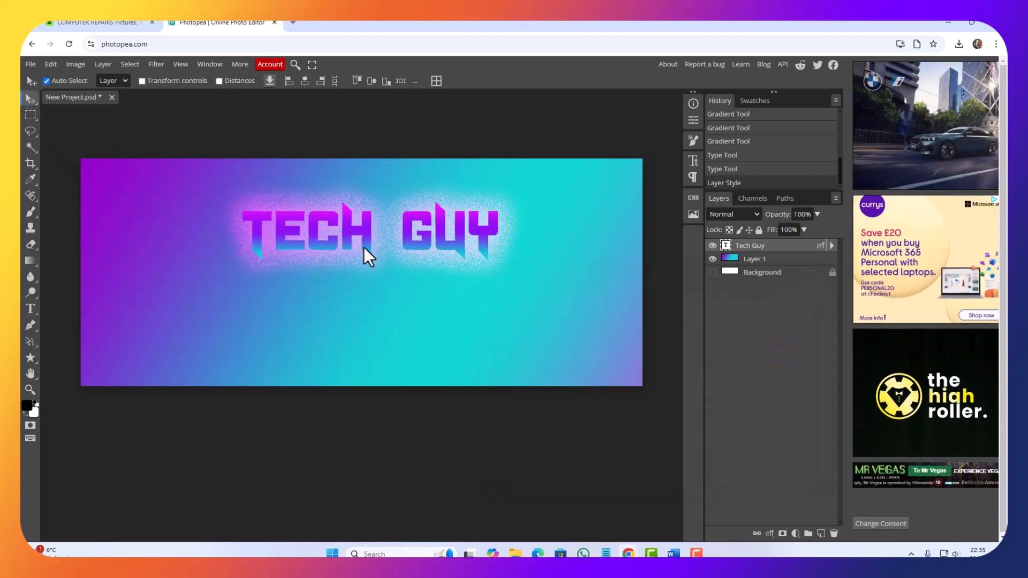
left_click_drag(364, 246, 357, 281)
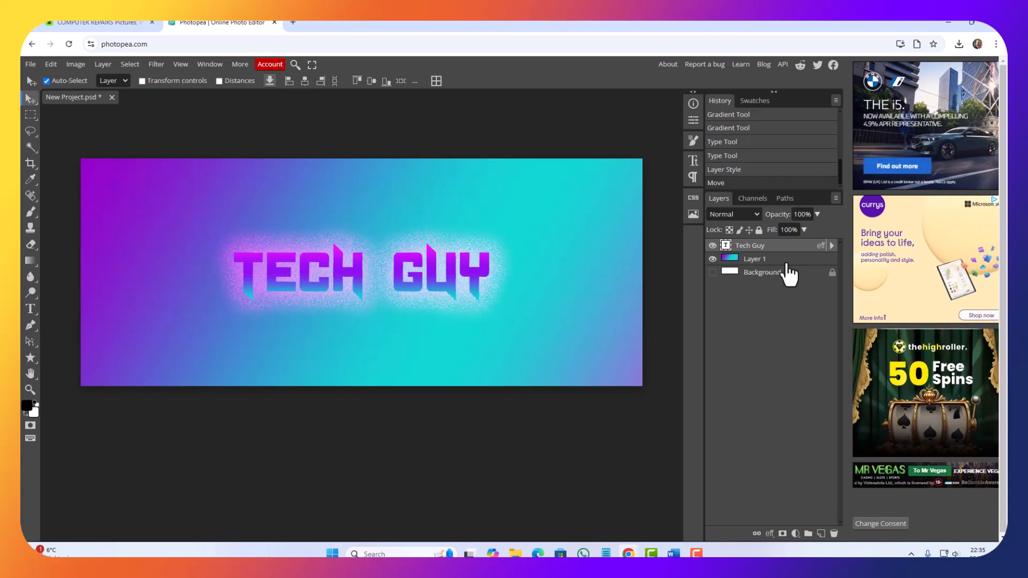
left_click(820, 534)
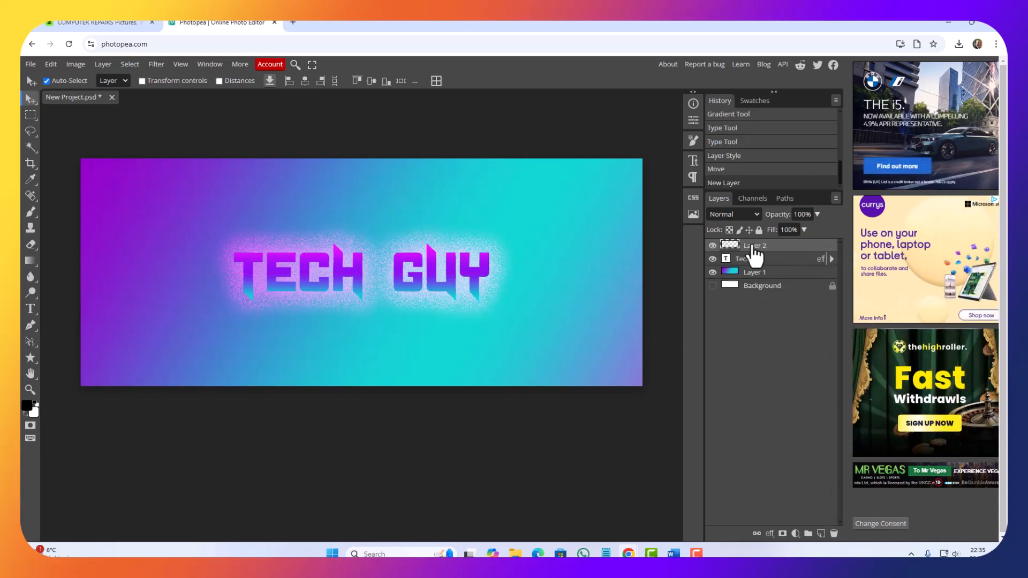
left_click_drag(760, 249, 756, 262)
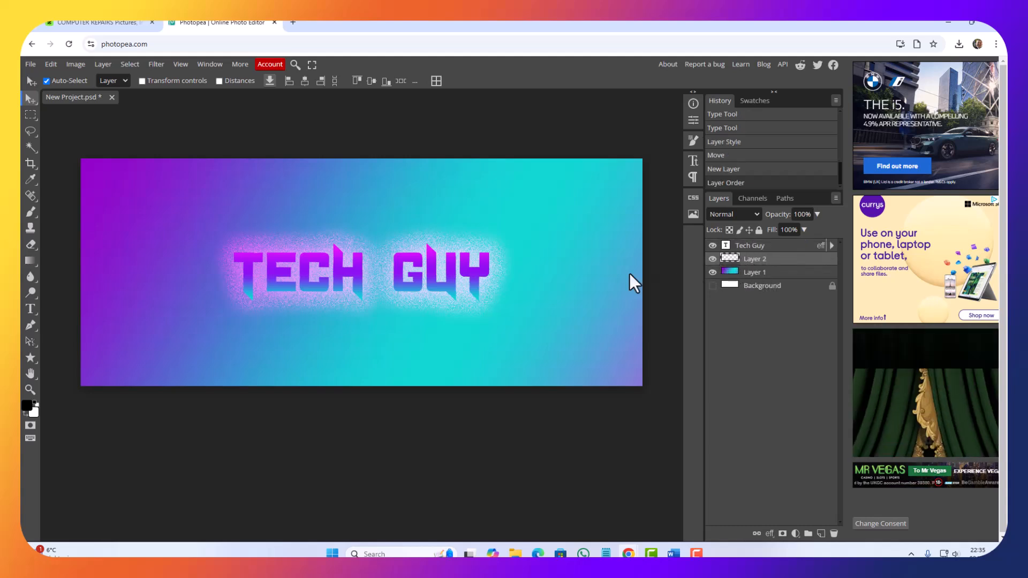
Step: Choose the Brush tool and set the foreground color to bright pink
left_click(29, 211)
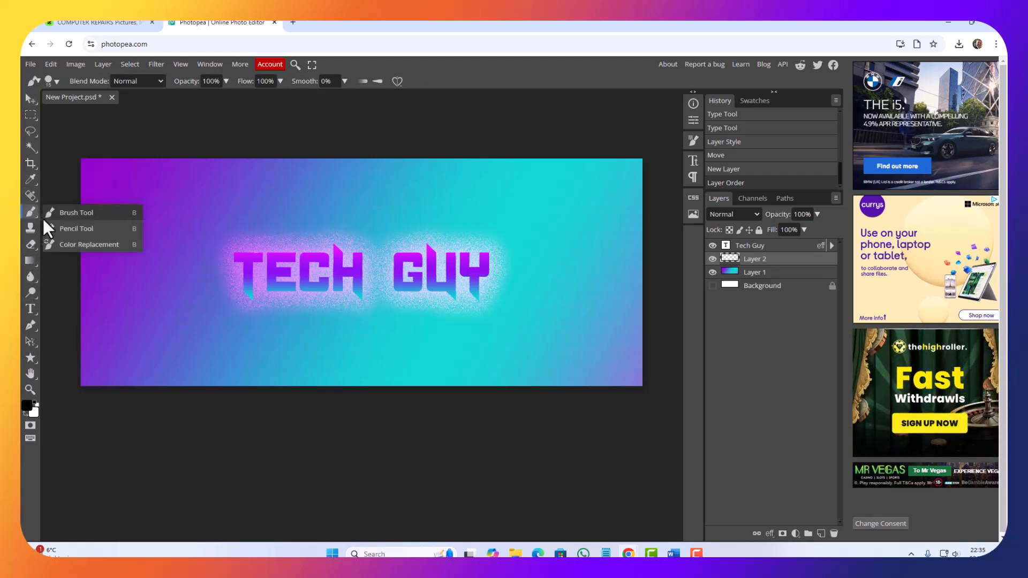
left_click(81, 216)
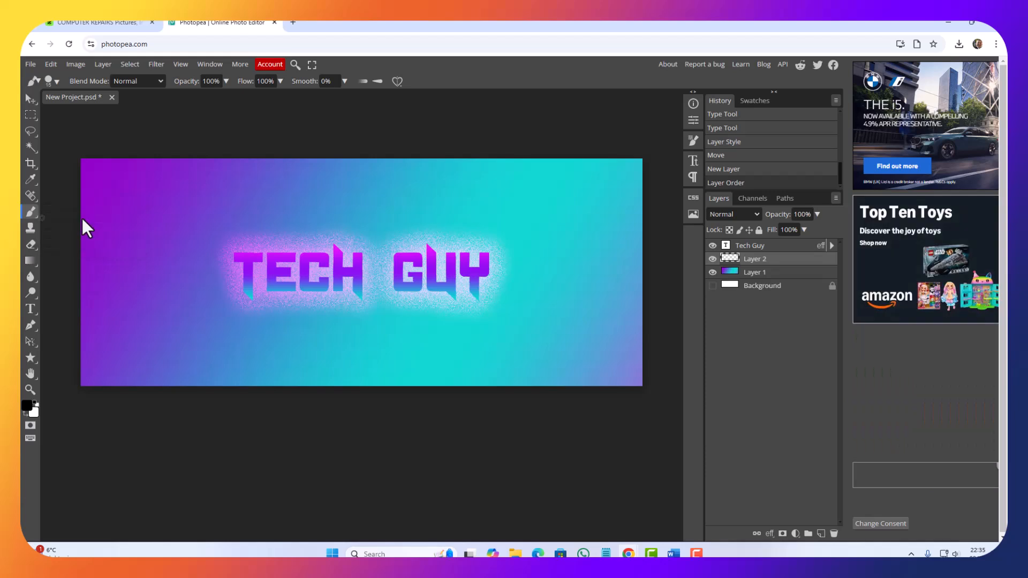
left_click(27, 407)
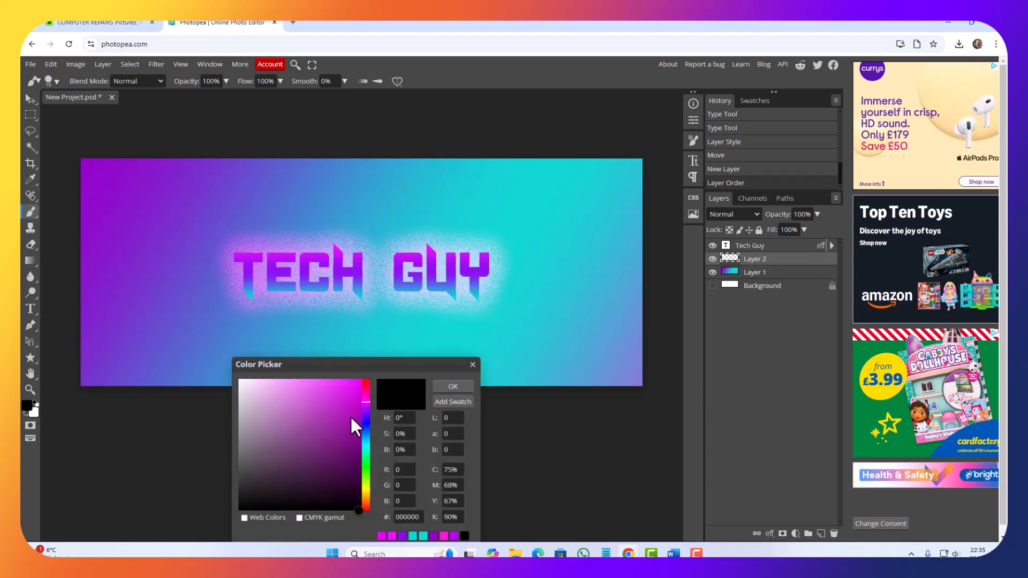
left_click(351, 394)
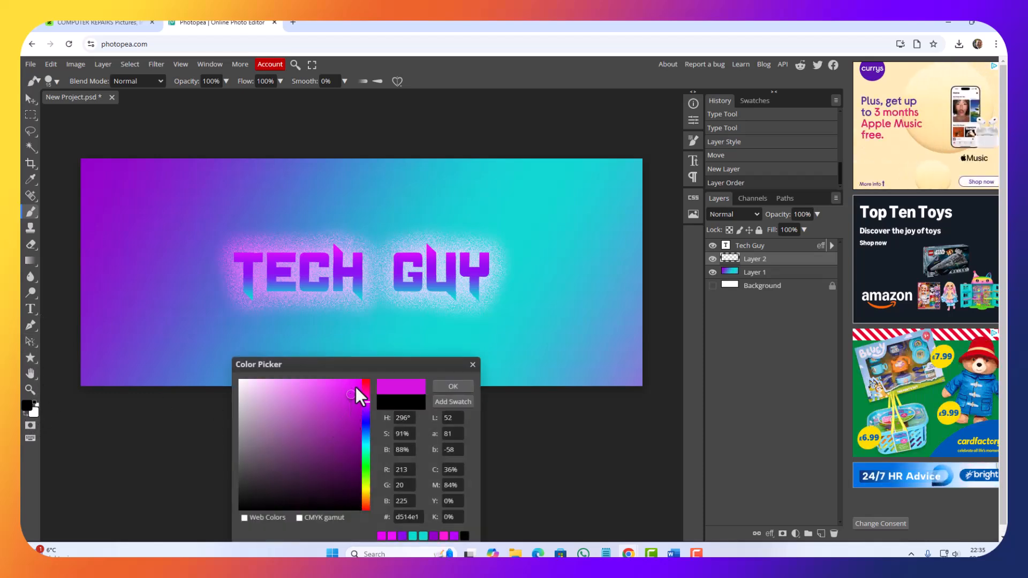
left_click(452, 386)
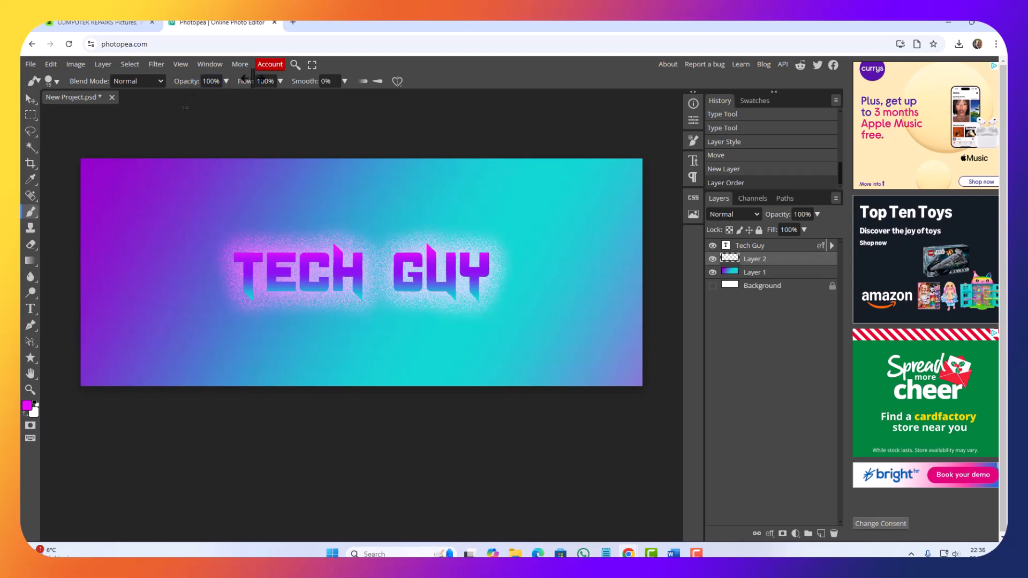
Step: Paint a wavy pink stroke with a 200 px brush across the cover, from the lower left to the upper right behind the text
left_click(154, 79)
left_click(155, 80)
left_click(50, 79)
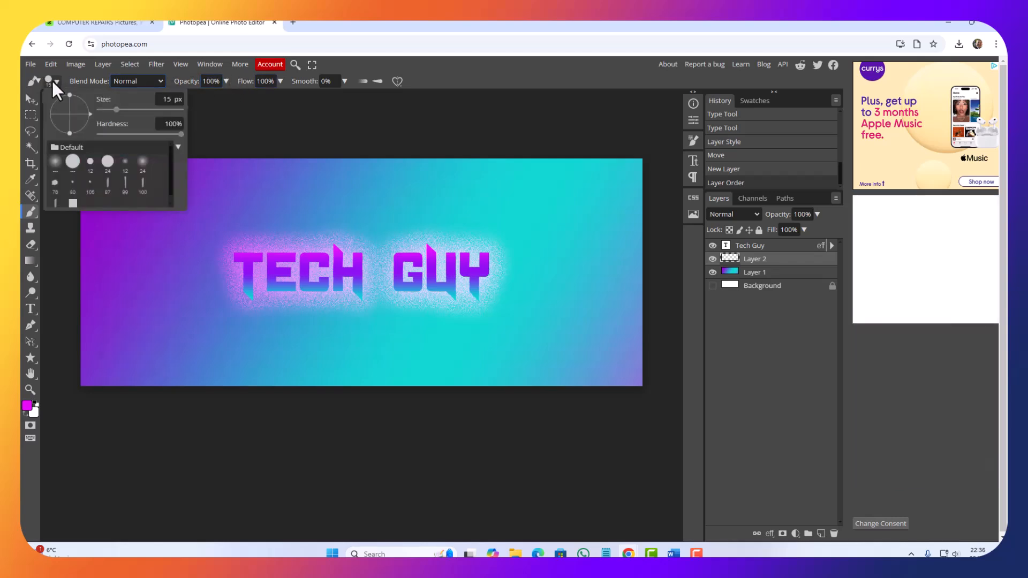
mouse_move(116, 110)
left_mouse_down()
mouse_move(138, 122)
mouse_move(129, 127)
left_mouse_up()
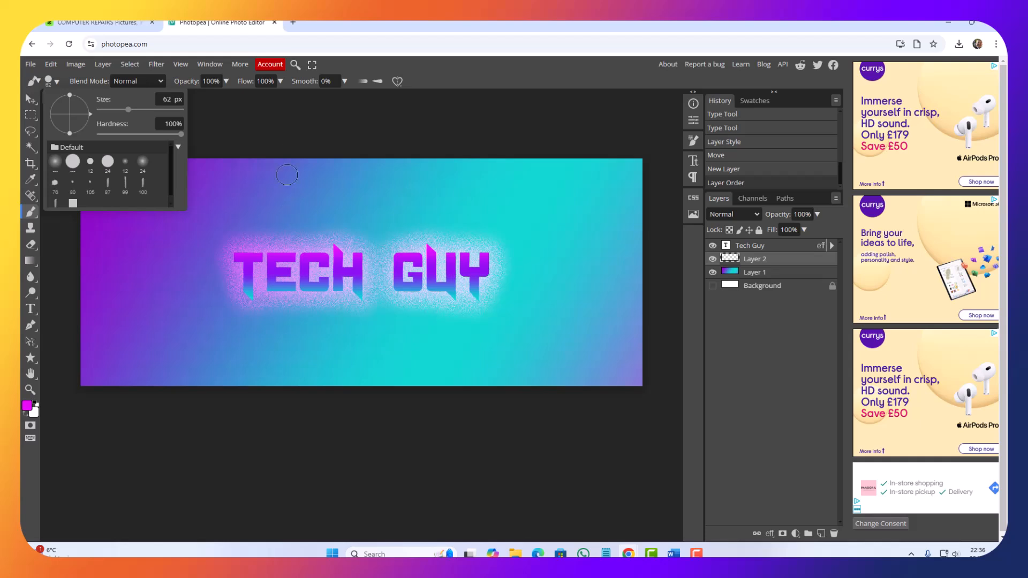
left_click(287, 175)
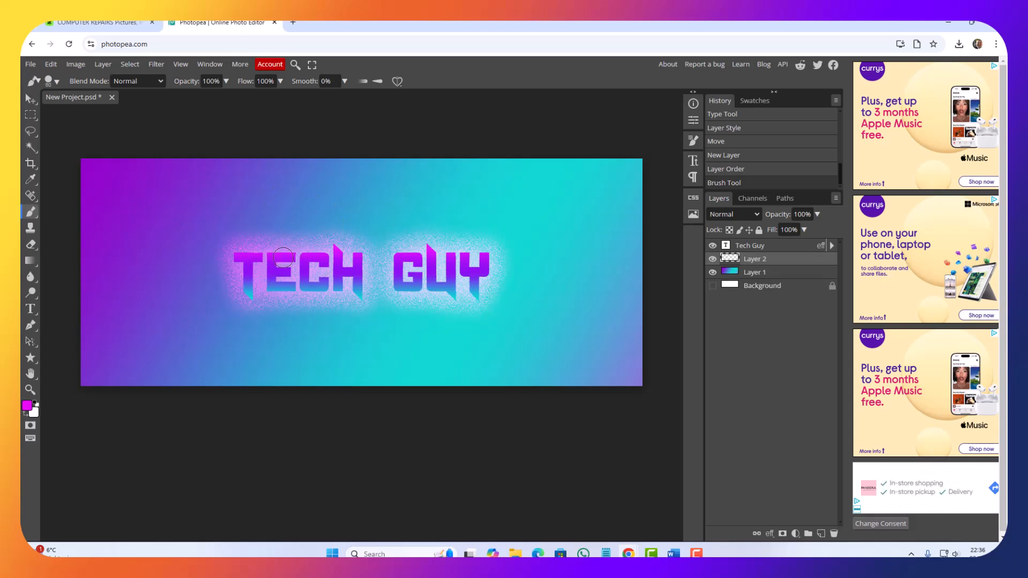
key("bracketright")
key("bracketright")
key("bracketright")
key("bracketright")
key("bracketright")
key("bracketright")
key("bracketright")
key("bracketright")
key("bracketright")
key("bracketright")
key("bracketright")
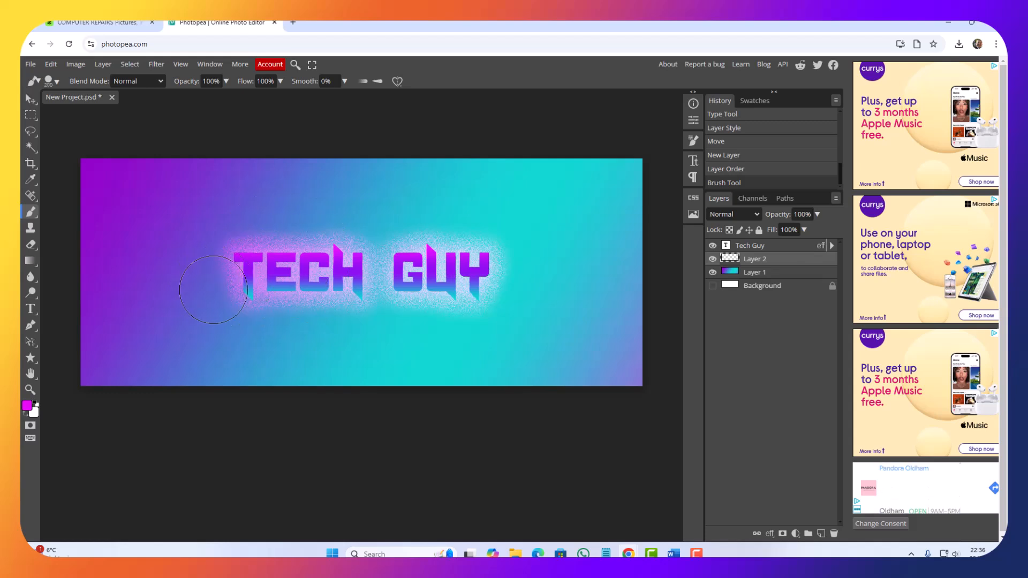
key("bracketright")
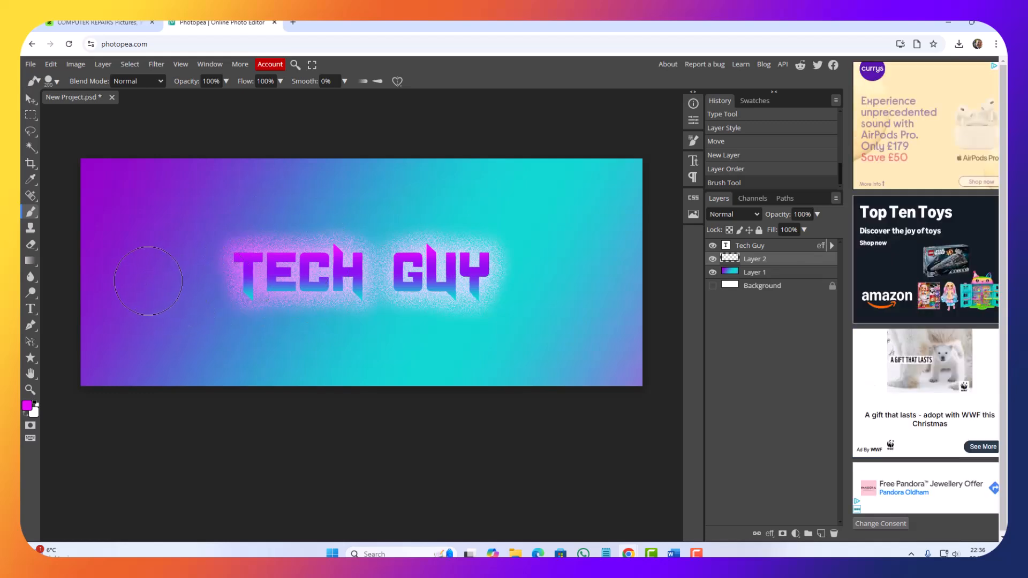
mouse_move(141, 334)
left_mouse_down()
mouse_move(212, 308)
mouse_move(394, 303)
mouse_move(501, 278)
mouse_move(580, 218)
left_mouse_up()
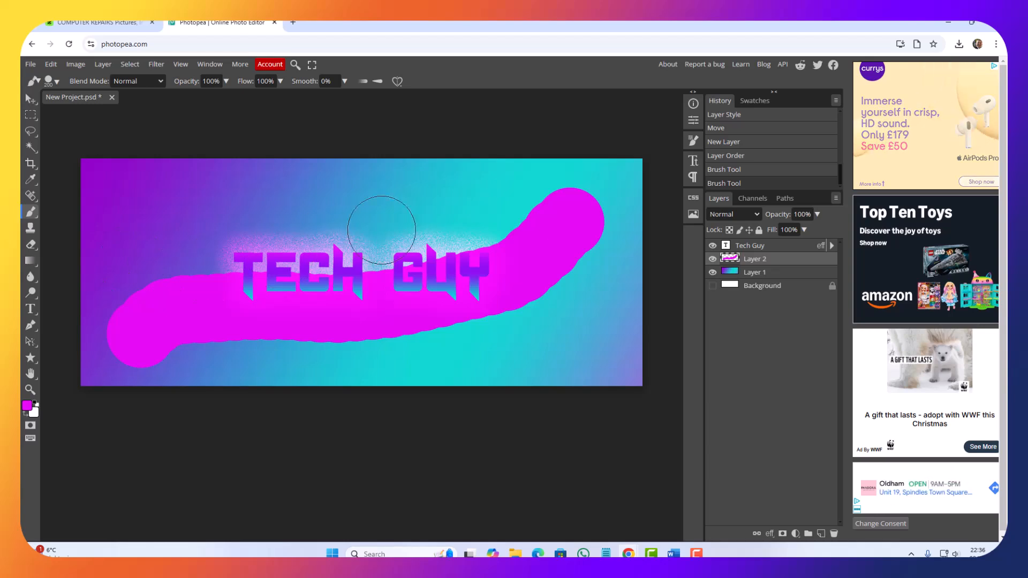
Step: Apply a Gaussian Blur with a 117 px radius to the pink stroke layer and lower the layer's opacity to 71%
left_click(150, 64)
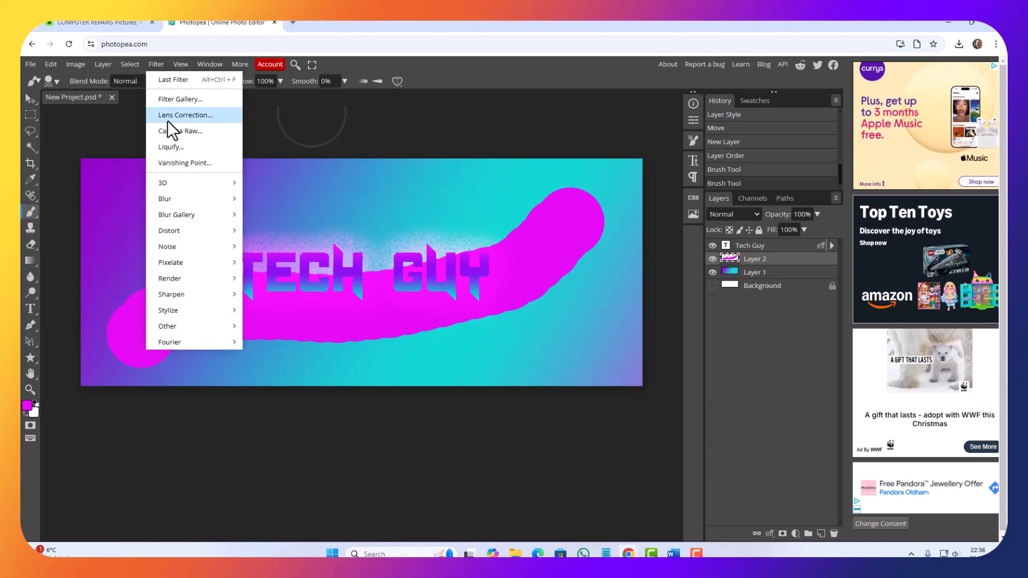
mouse_move(162, 202)
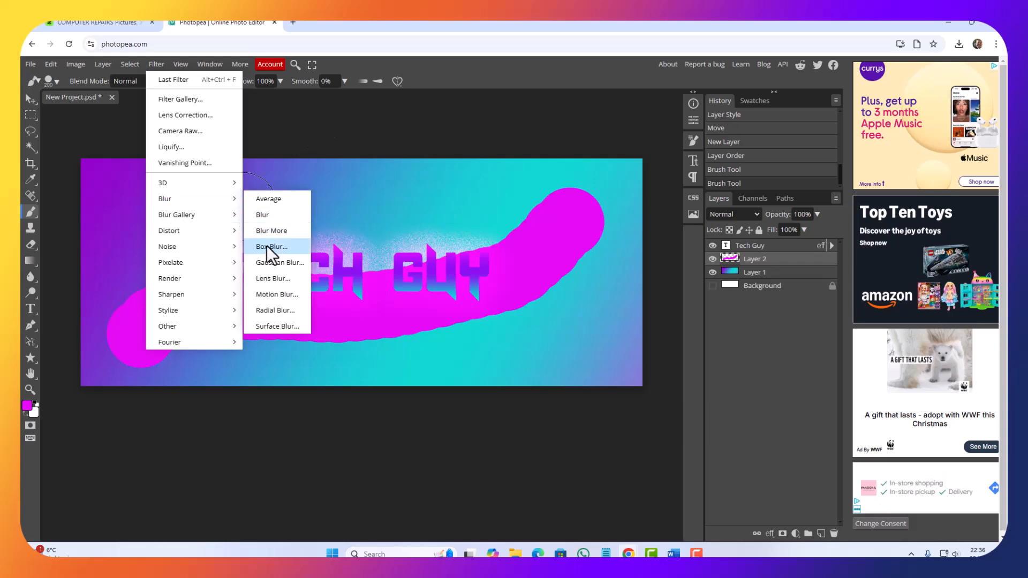
left_click(272, 266)
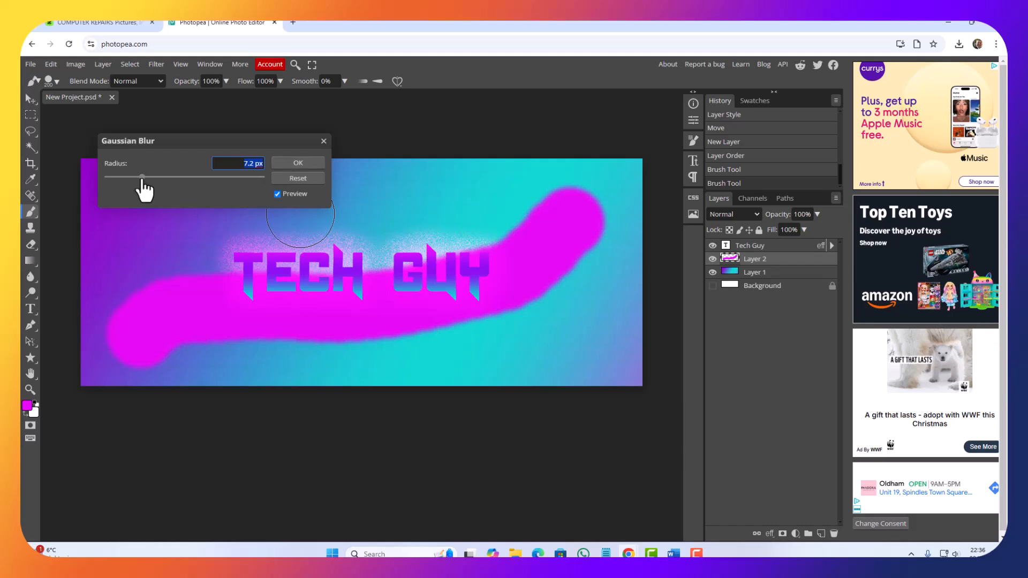
left_click_drag(141, 178, 206, 178)
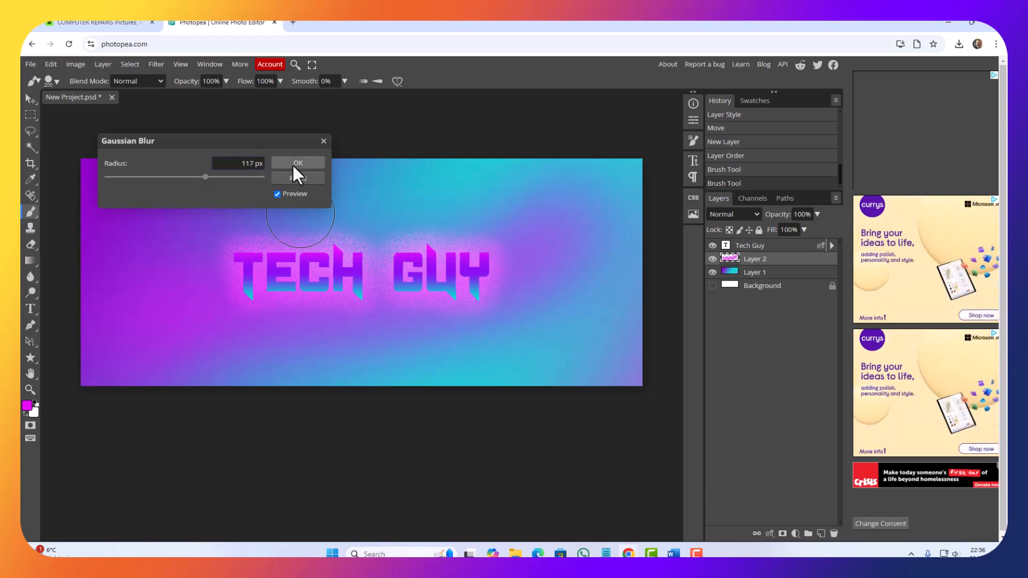
left_click(297, 163)
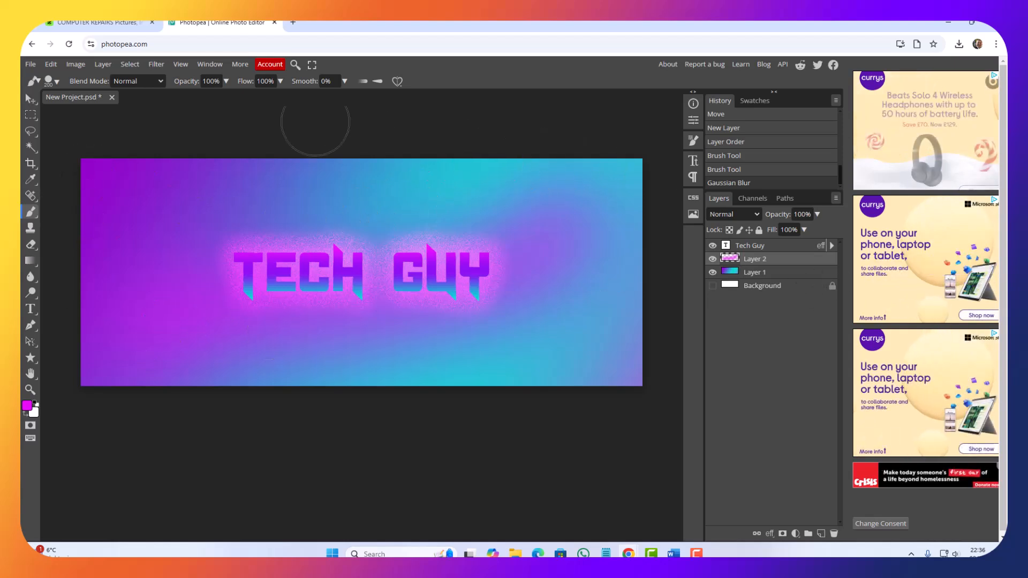
mouse_move(775, 217)
left_mouse_down()
mouse_move(756, 216)
mouse_move(788, 225)
left_mouse_up()
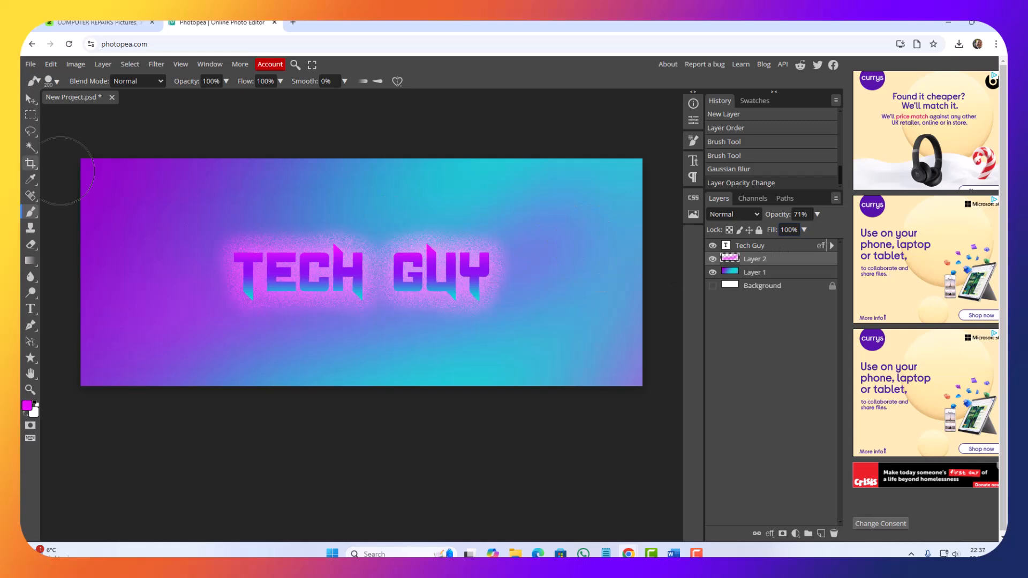
Step: Reposition the blurred pink stroke layer slightly behind the text, undoing the accidental shift of the gradient background layer
left_click(30, 99)
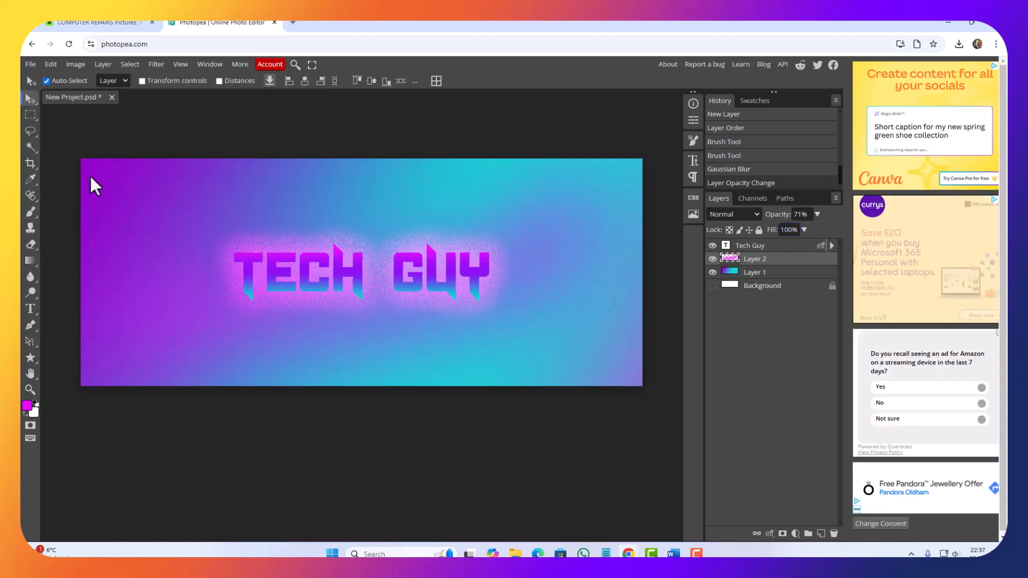
left_click_drag(223, 330, 255, 338)
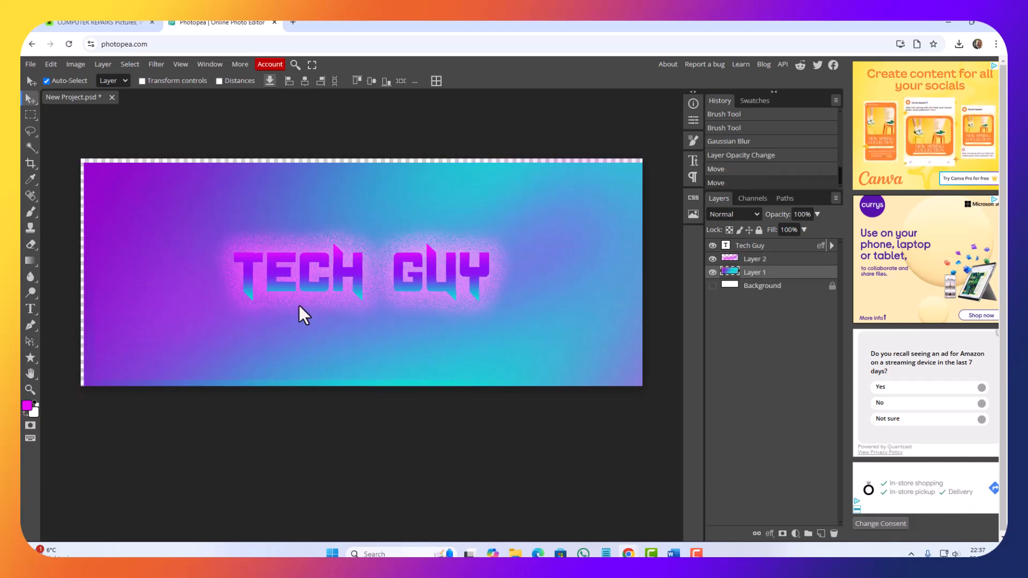
key("ctrl+z")
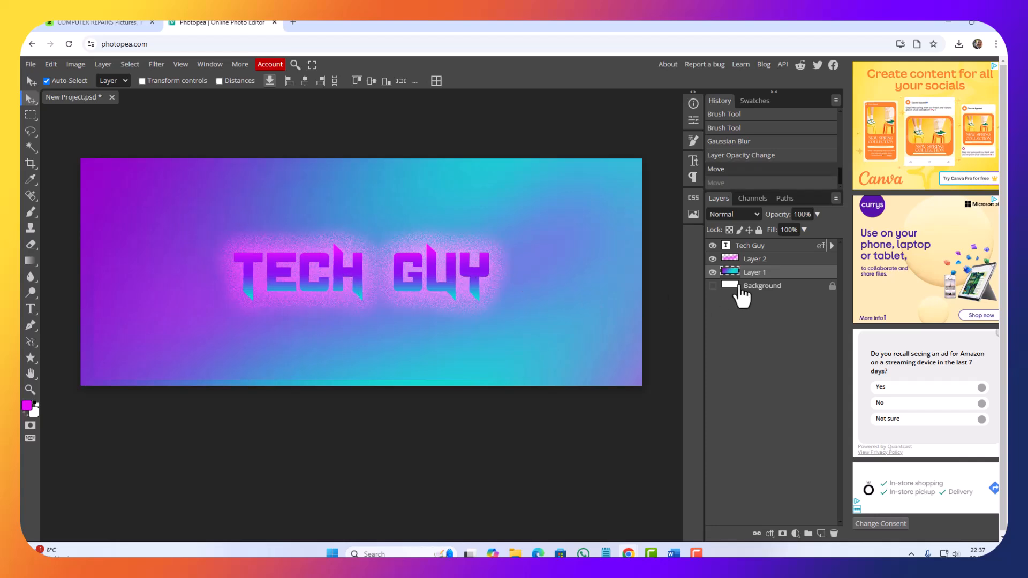
left_click(764, 260)
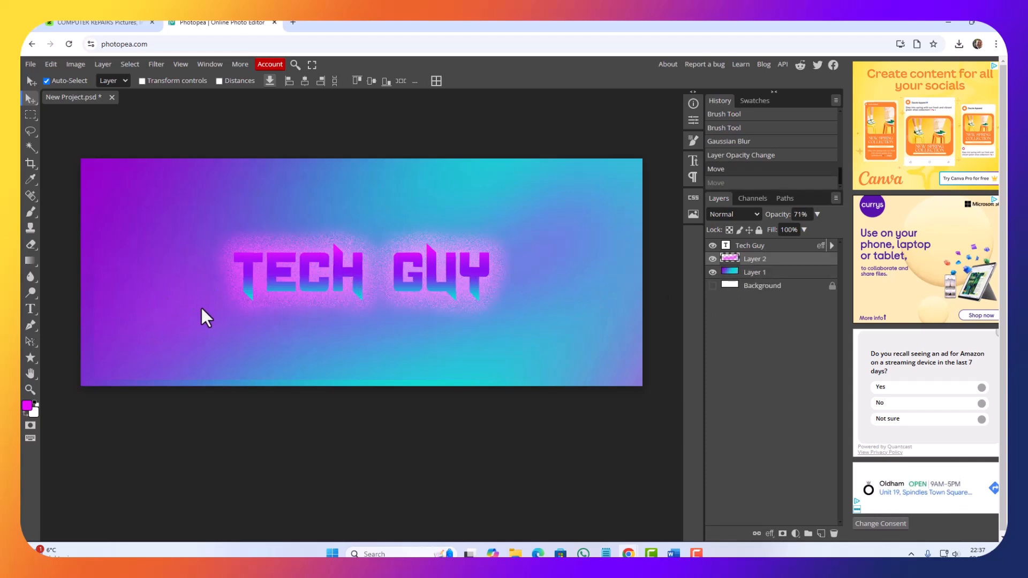
mouse_move(201, 307)
left_mouse_down()
mouse_move(216, 320)
mouse_move(198, 306)
mouse_move(203, 326)
left_mouse_up()
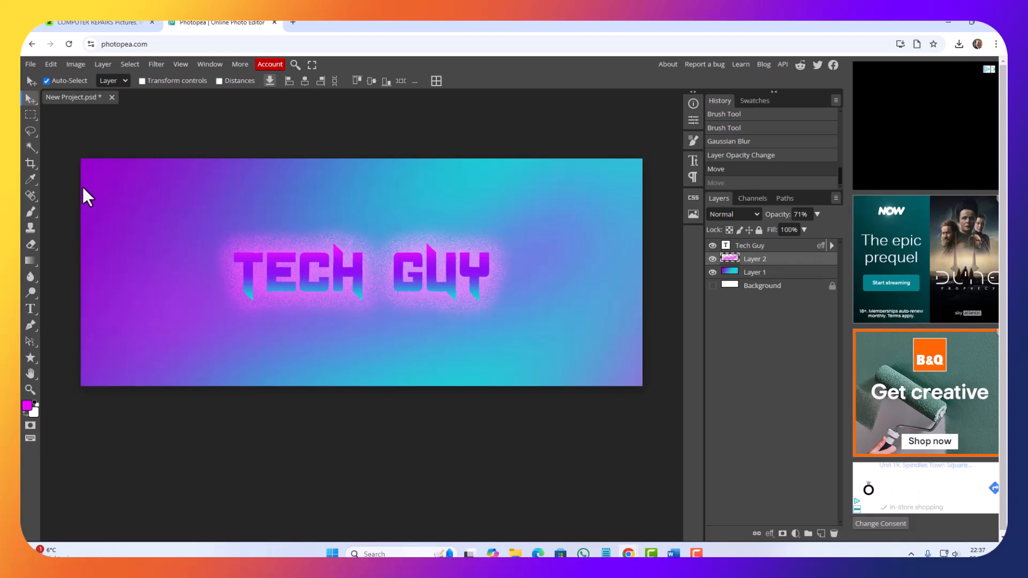
Step: Save the banner project as a PSD file named TechGuyBanner in the Downloads folder
left_click(30, 64)
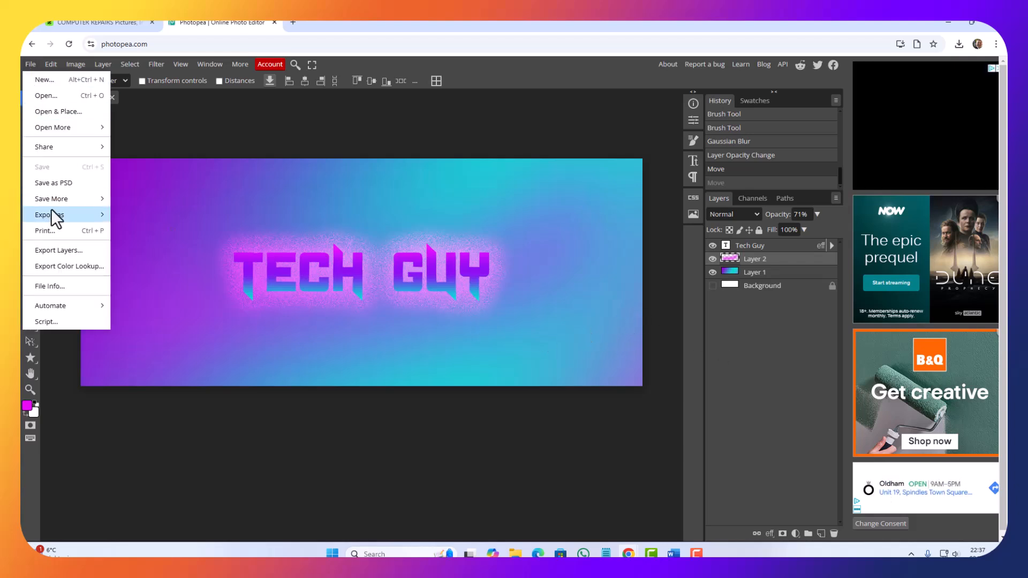
key("ctrl+s")
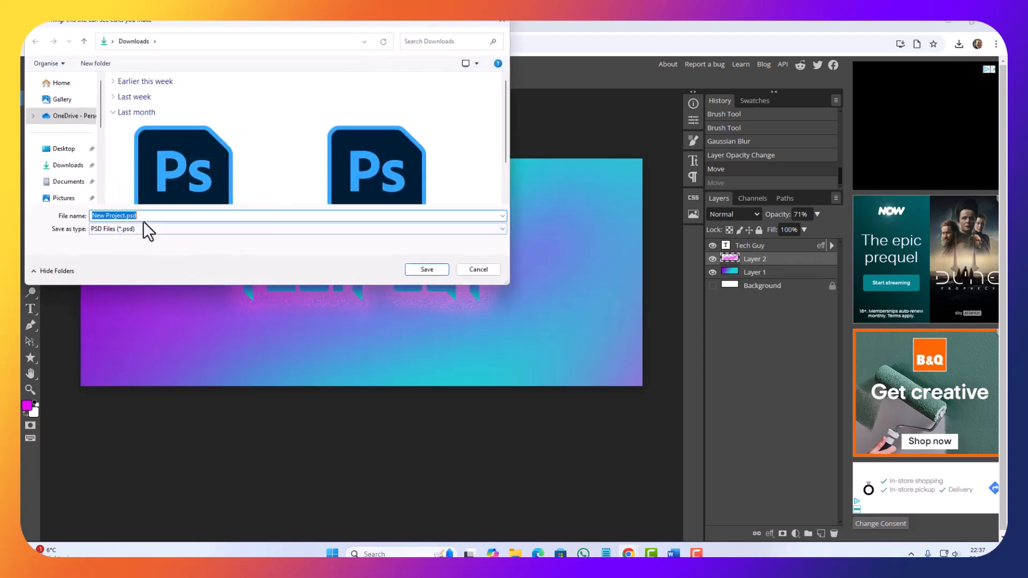
type("B")
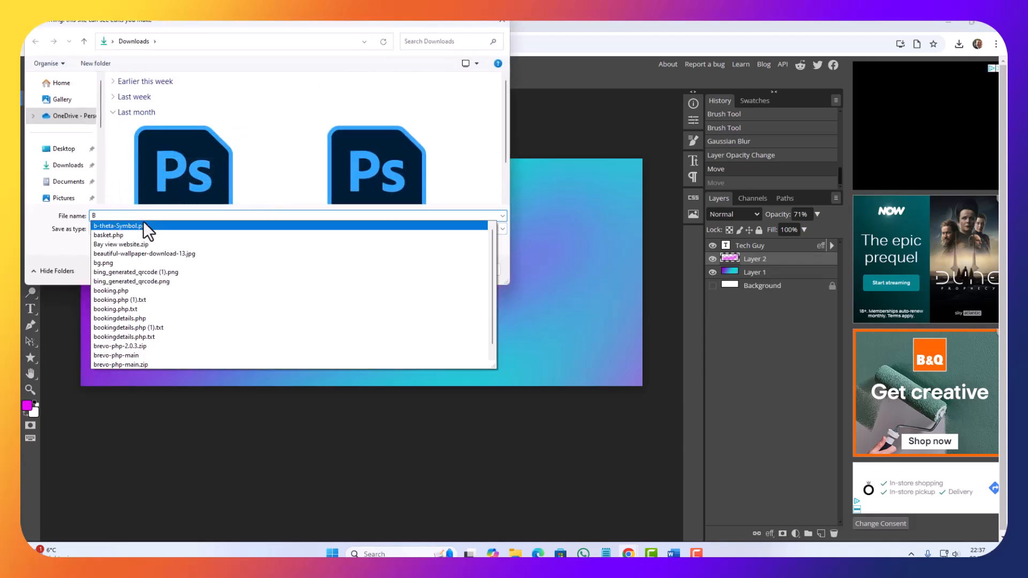
key("BackSpace")
type("My")
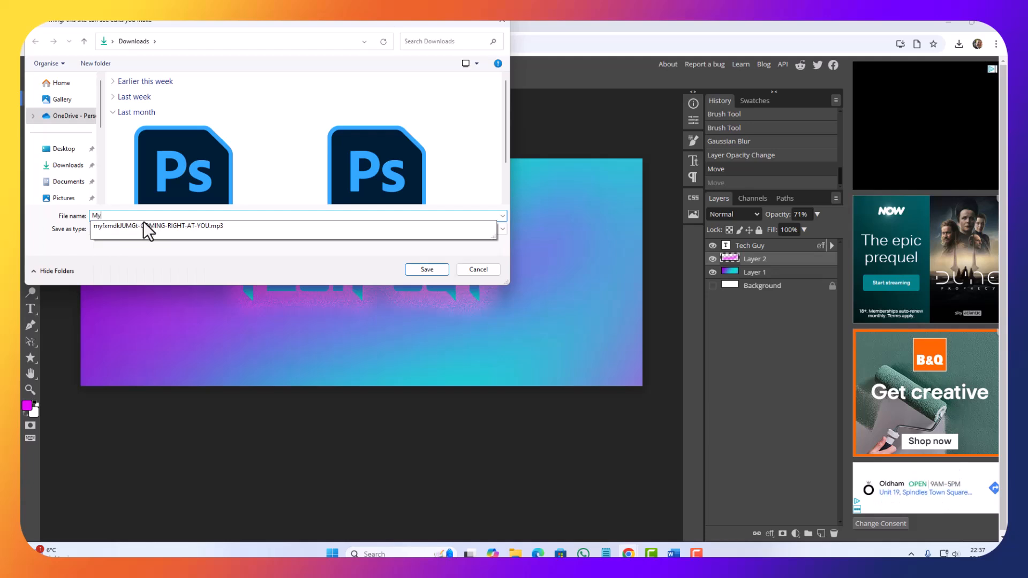
key("BackSpace")
key("BackSpace")
type("Tec")
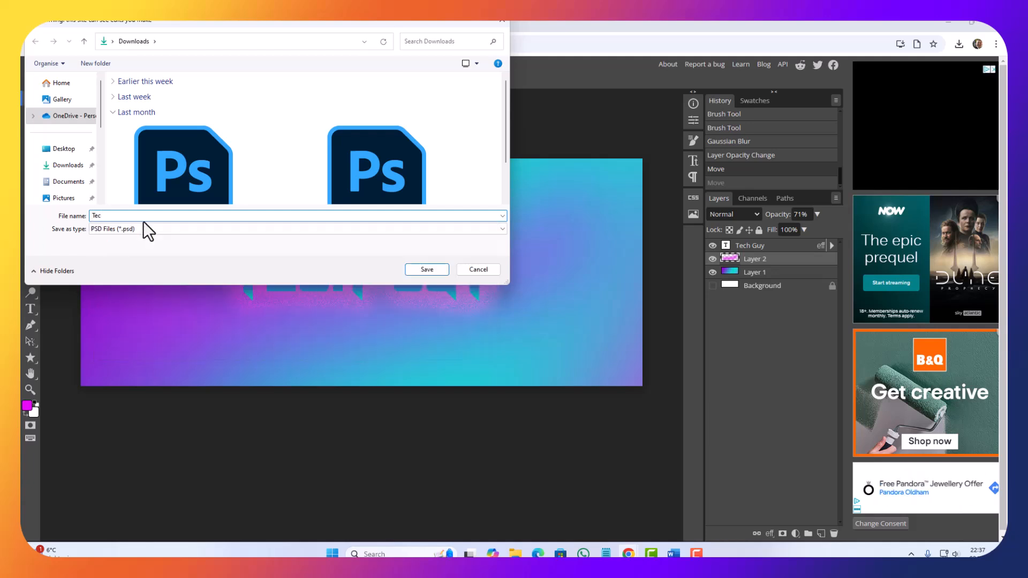
type("hGuy")
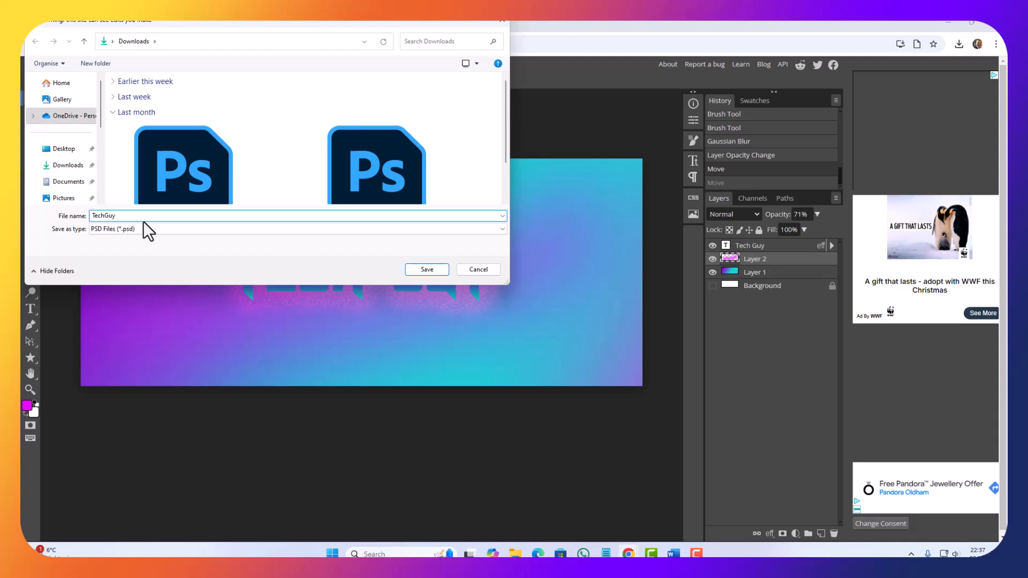
type("Banner")
key("Return")
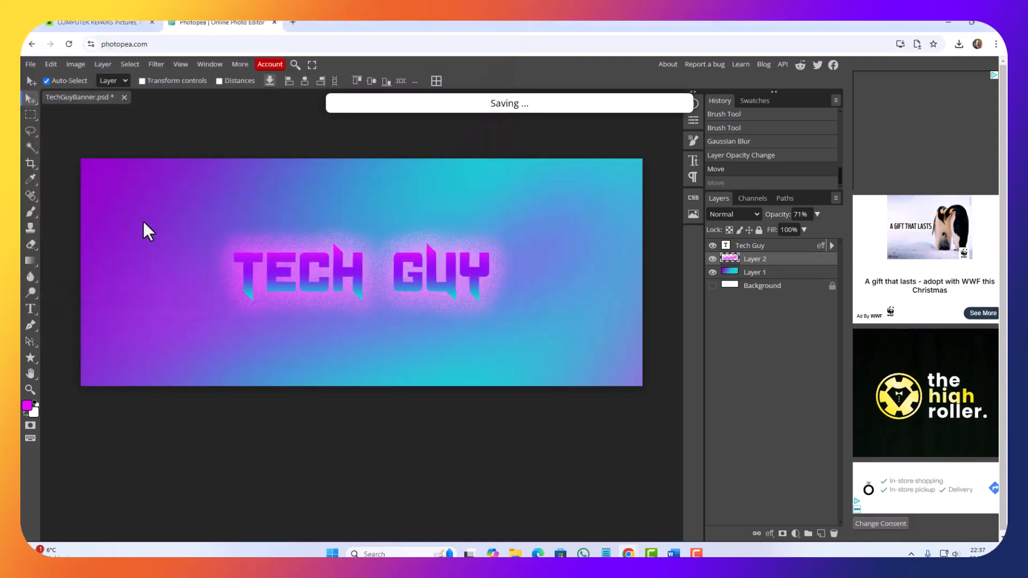
Step: Export the banner as a JPG named TechGuyBanner at 1640 x 664 px and 70% quality
left_click(30, 64)
mouse_move(55, 216)
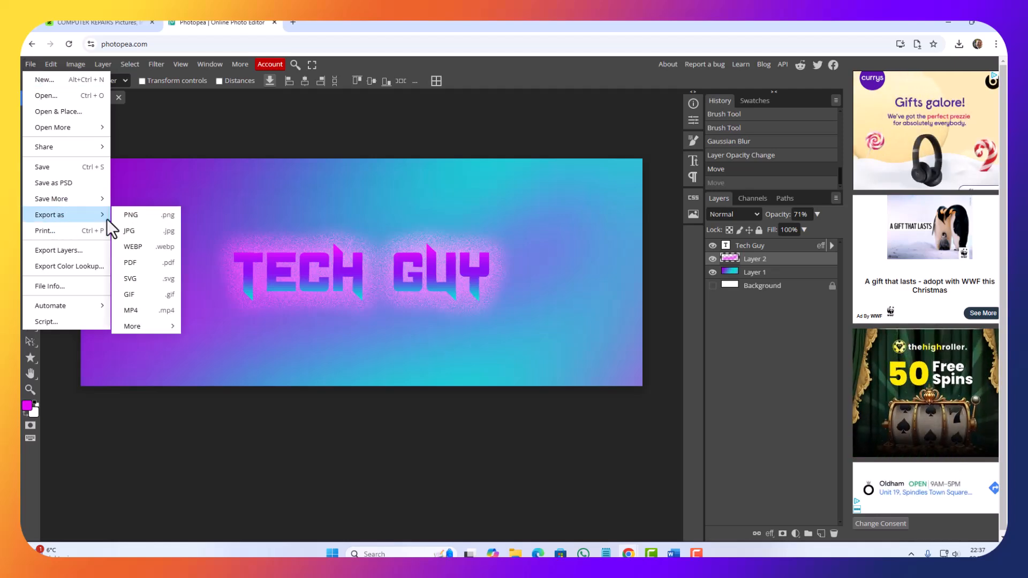
left_click(143, 227)
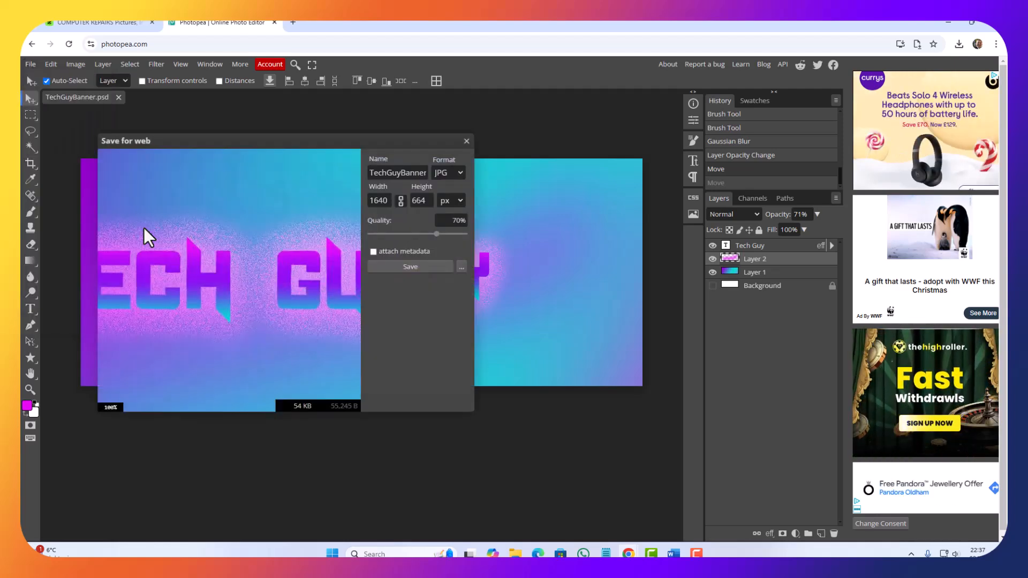
left_click(423, 267)
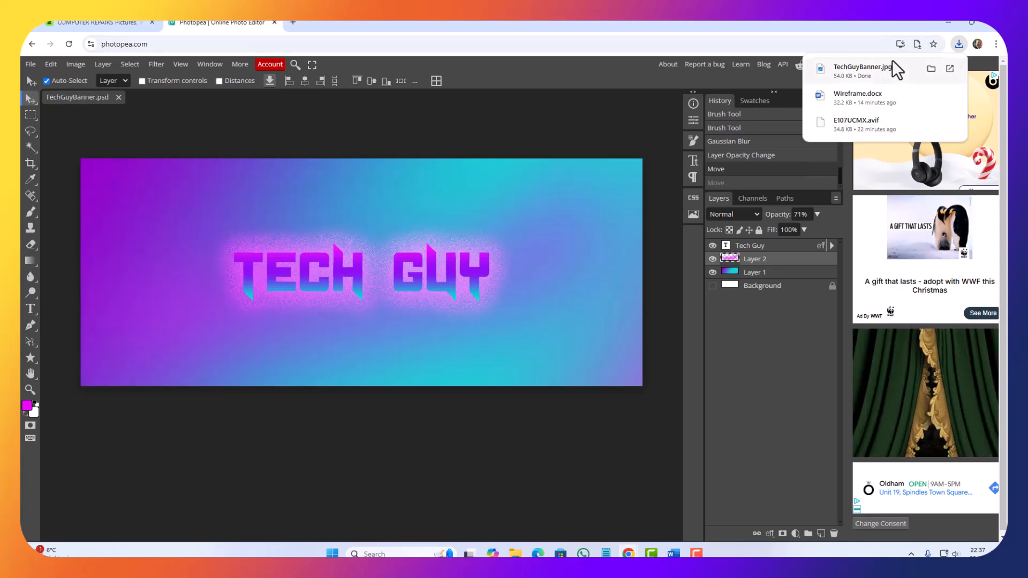
Step: Switch to File Explorer, place the Downloads window over the Draft Designs document and copy TechGuyBanner.jpg
left_click(949, 21)
left_click(946, 23)
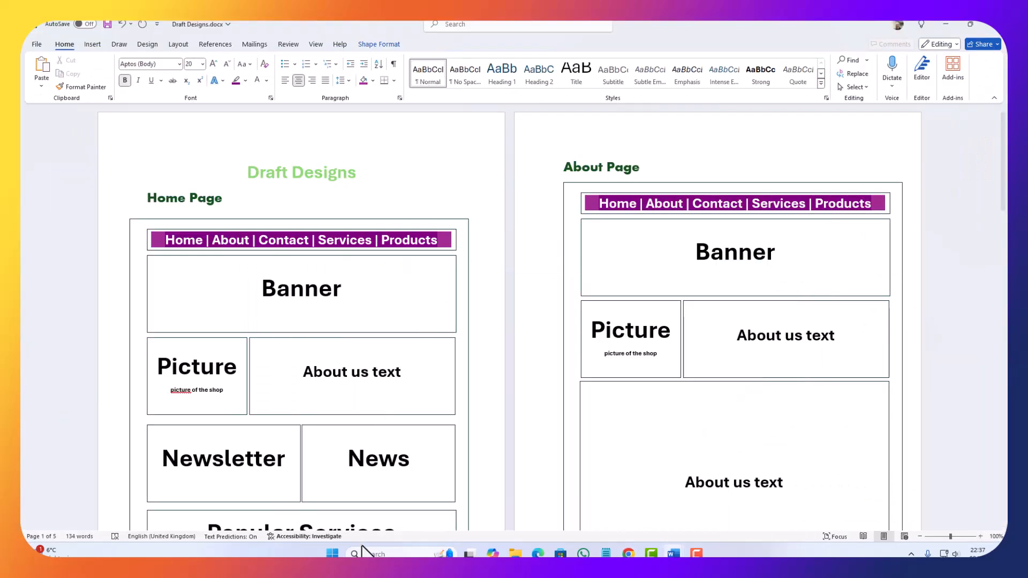
left_click(518, 554)
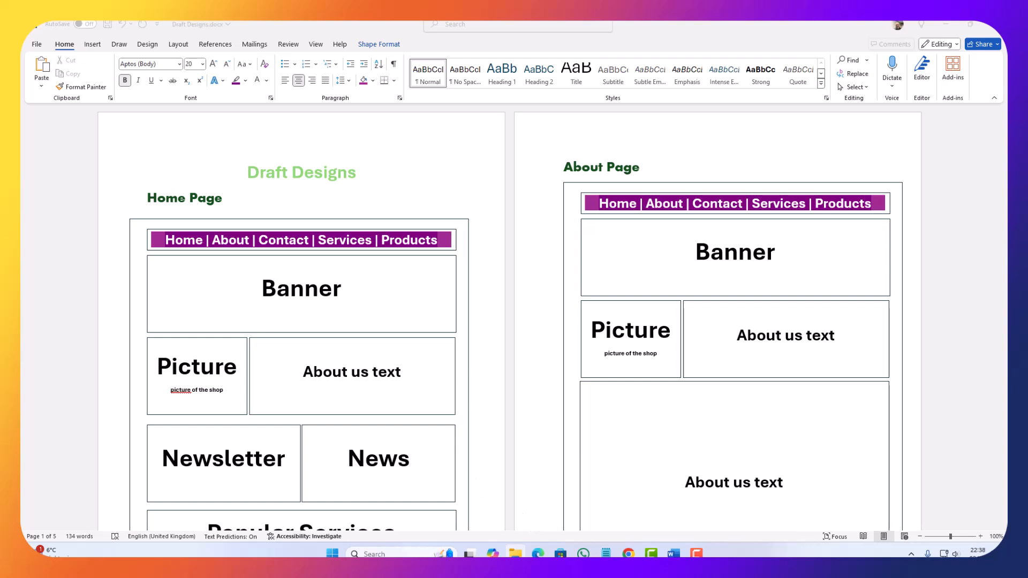
left_click_drag(24, 300, 776, 178)
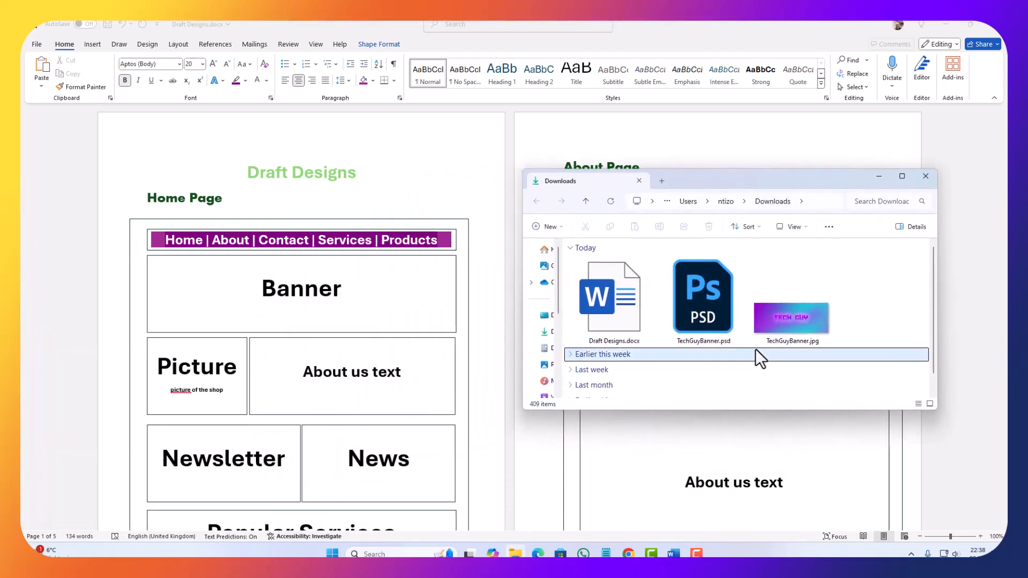
right_click(780, 319)
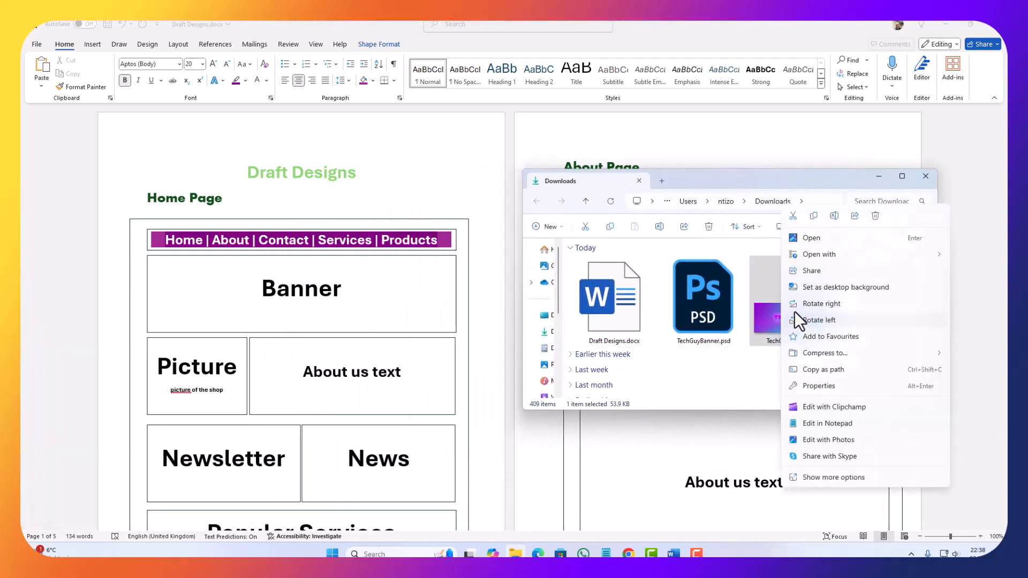
left_click(814, 217)
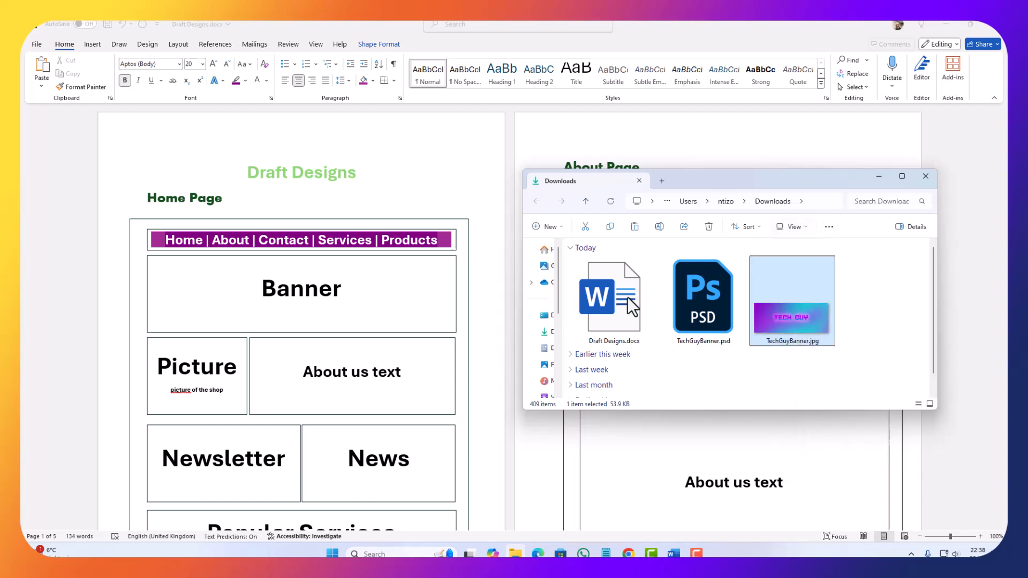
Step: In the Word document, replace the "Banner" placeholder text in the Home Page layout with the copied banner image
left_click(269, 322)
left_click(255, 323)
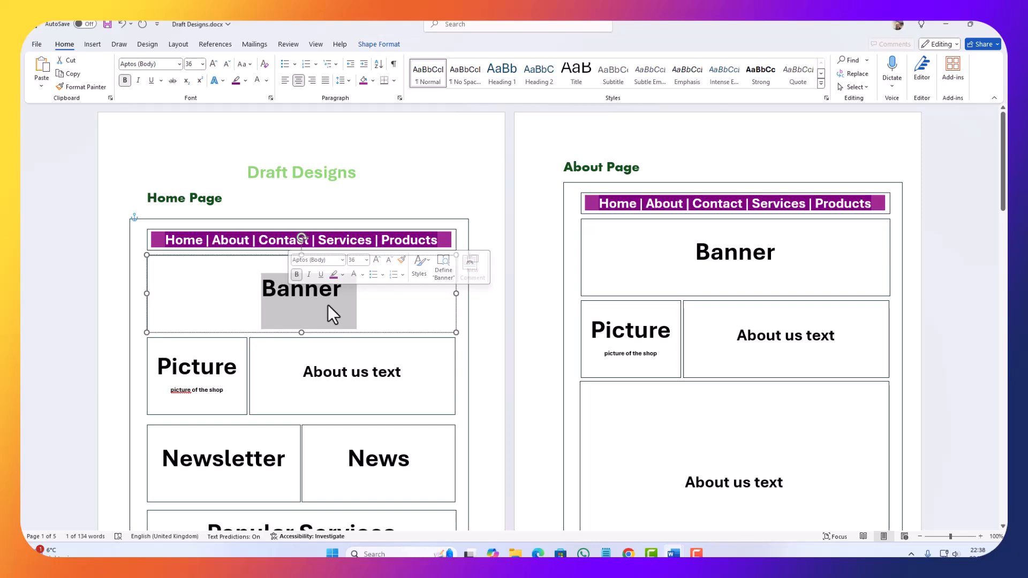
key("Delete")
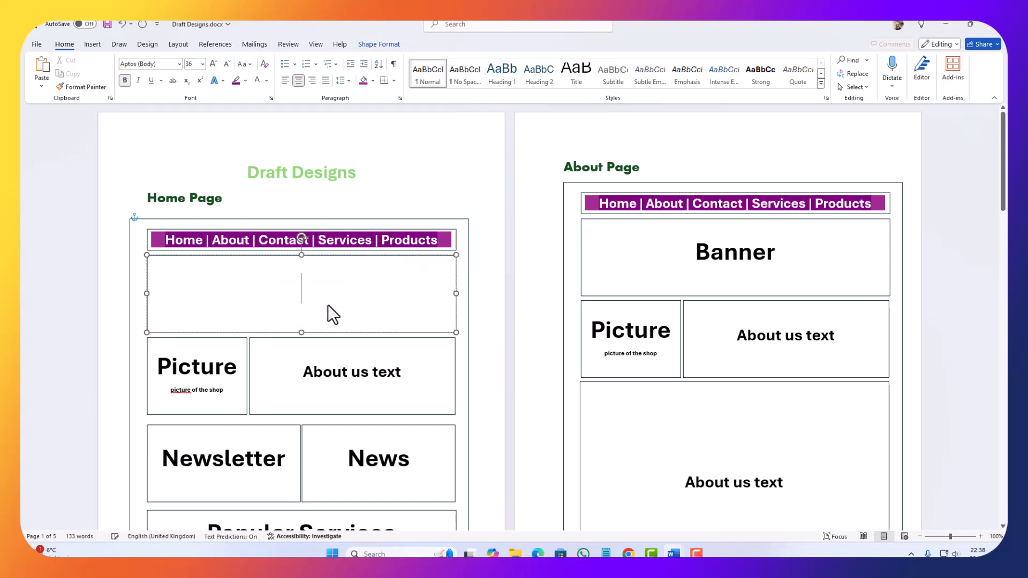
key("ctrl+v")
Step: Stretch the pasted banner image on the Home Page toward the sides and top of its box, and deselect it
left_click_drag(386, 296, 508, 292)
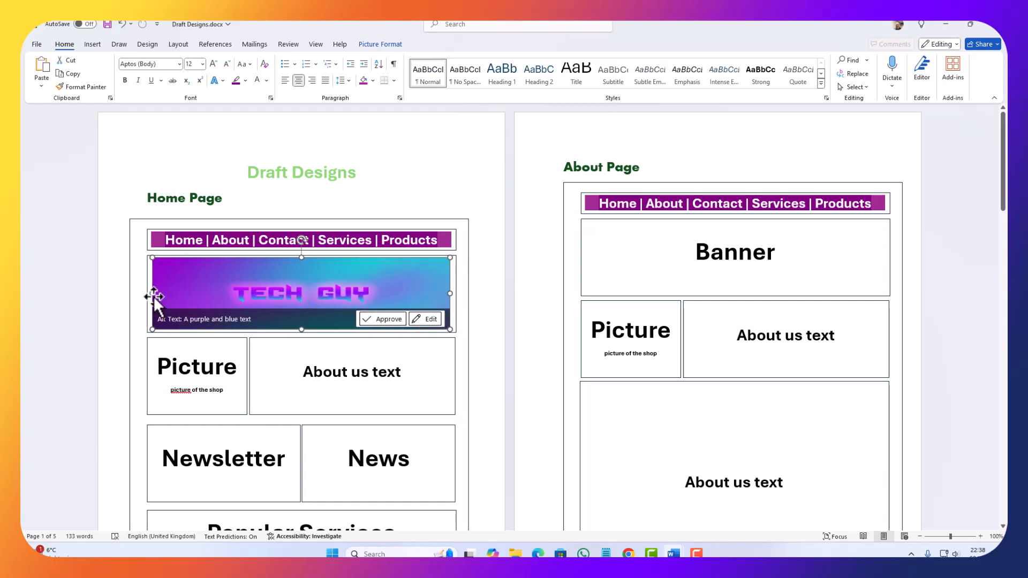
left_click_drag(153, 297, 147, 295)
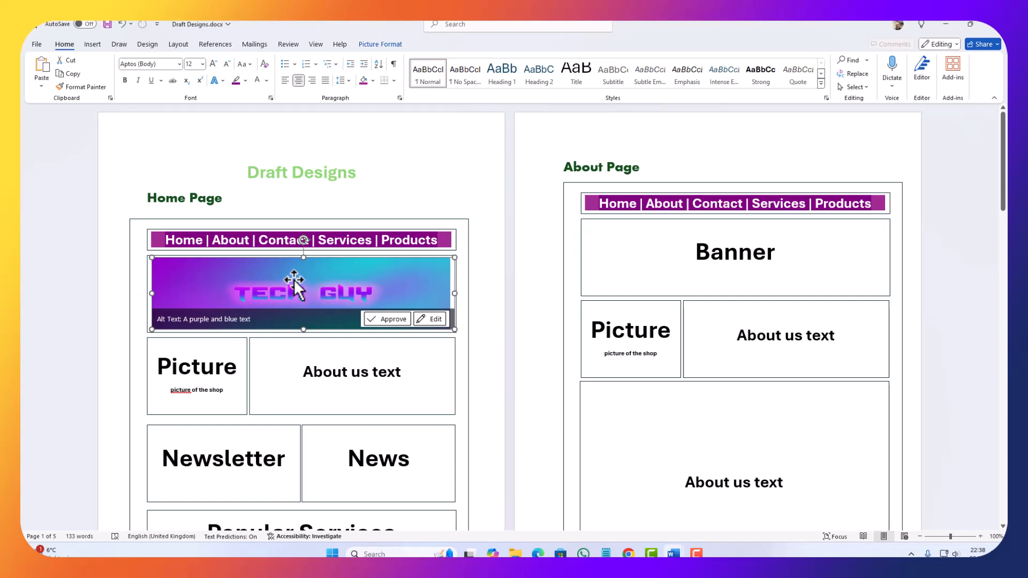
left_click_drag(303, 257, 305, 254)
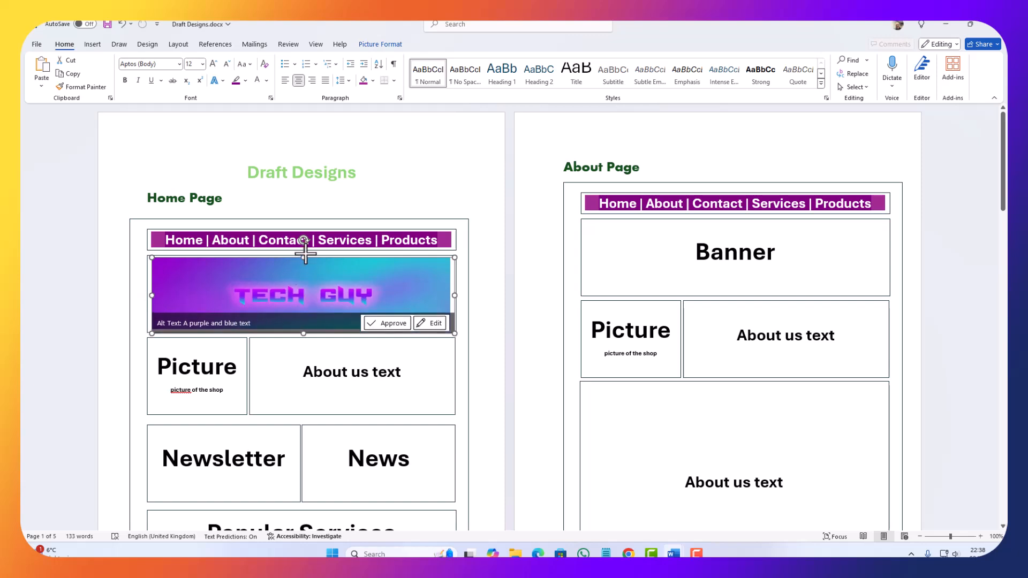
left_click(293, 428)
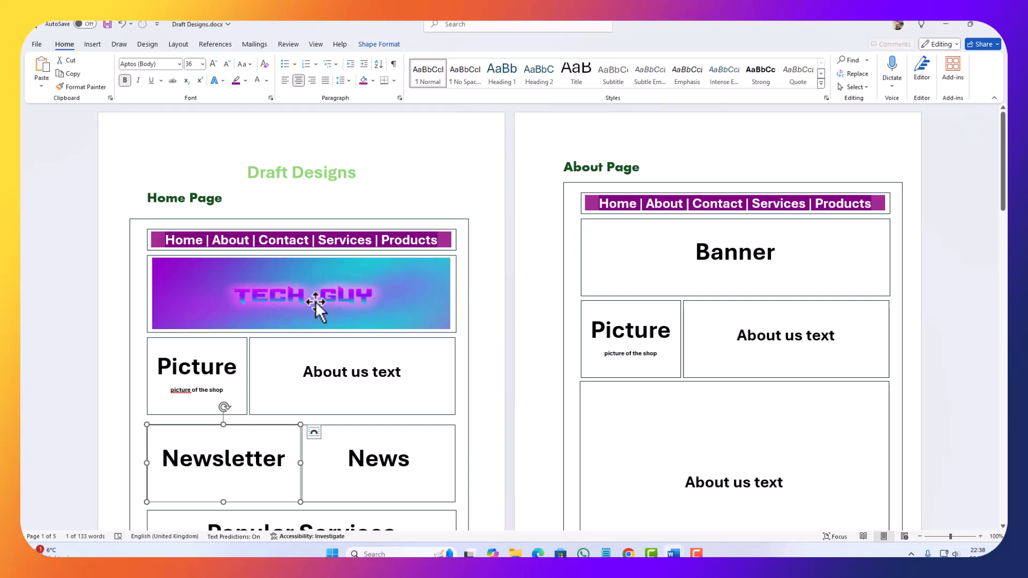
Step: Select the Home Page's Picture placeholder text, switch to Envato in Chrome and open its stock photos section
left_click(186, 377)
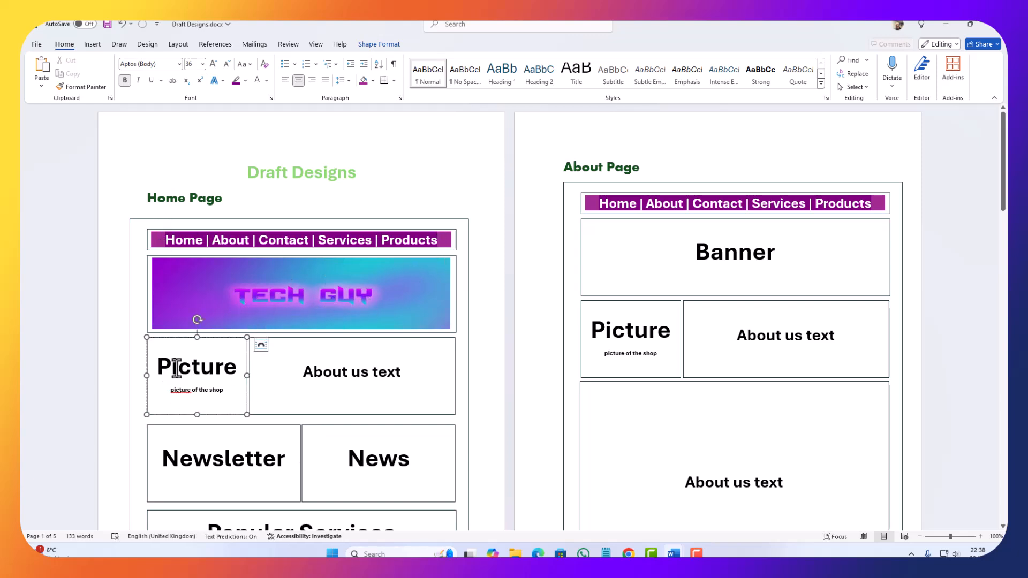
triple_click(206, 381)
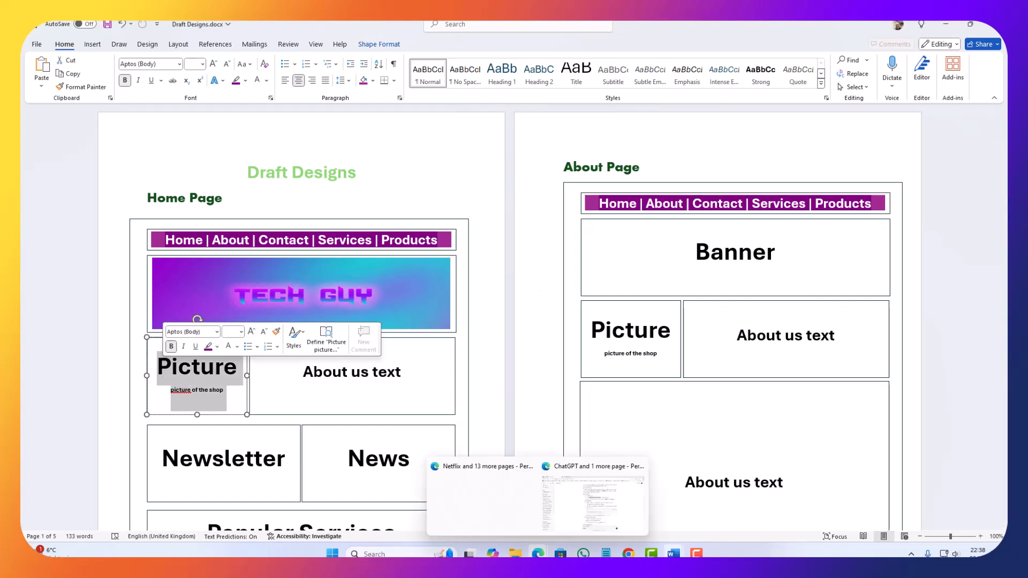
mouse_move(628, 553)
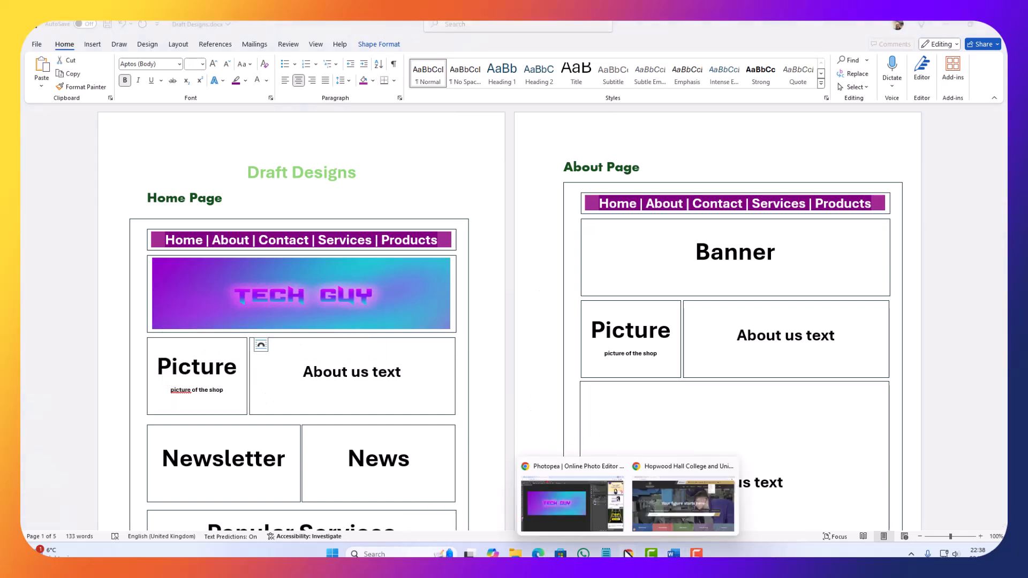
left_click(578, 522)
left_click(121, 30)
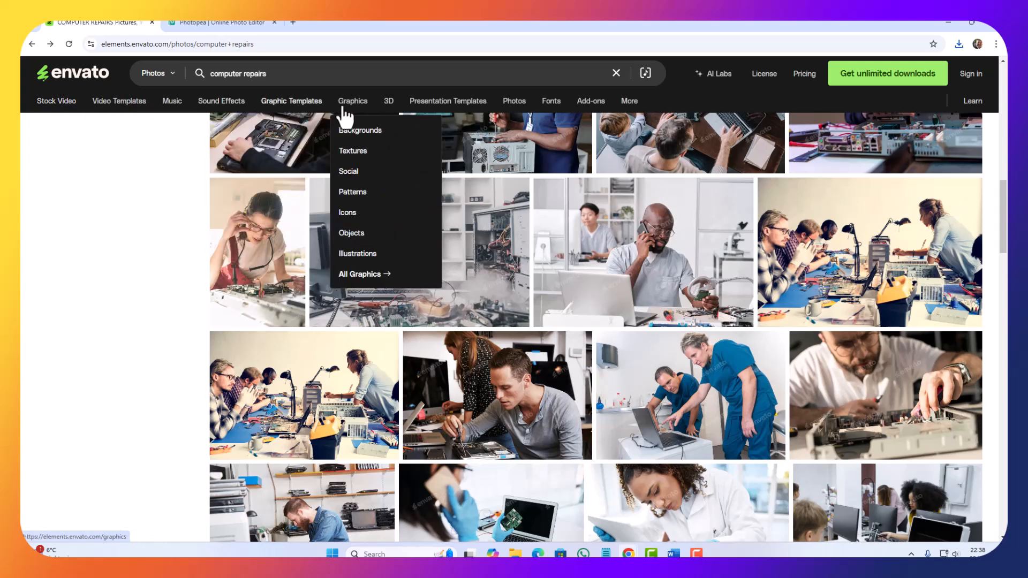
mouse_move(329, 114)
left_click(513, 102)
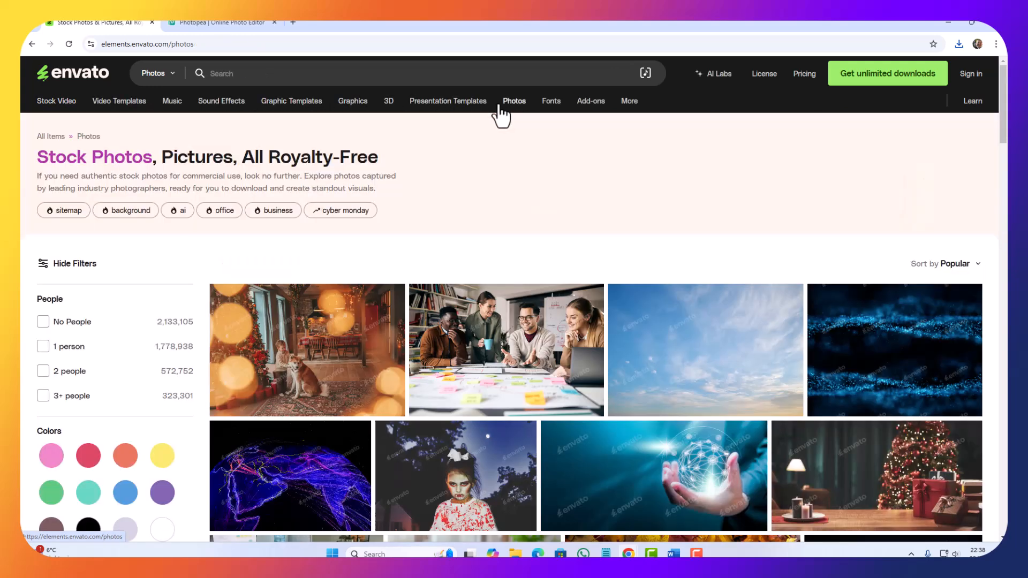
Step: Search the stock photos for "computer shop"
left_click(290, 79)
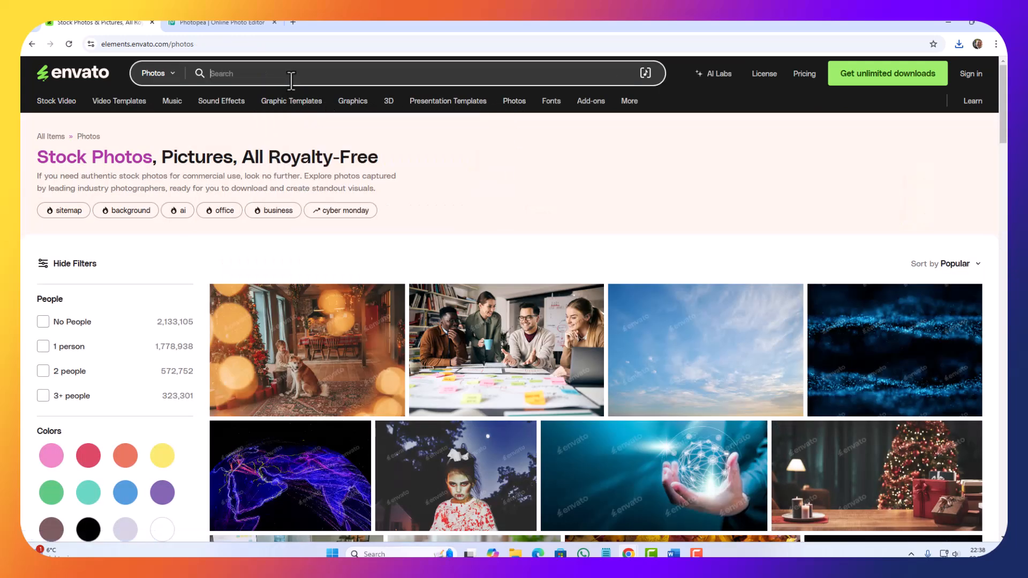
type("compuer")
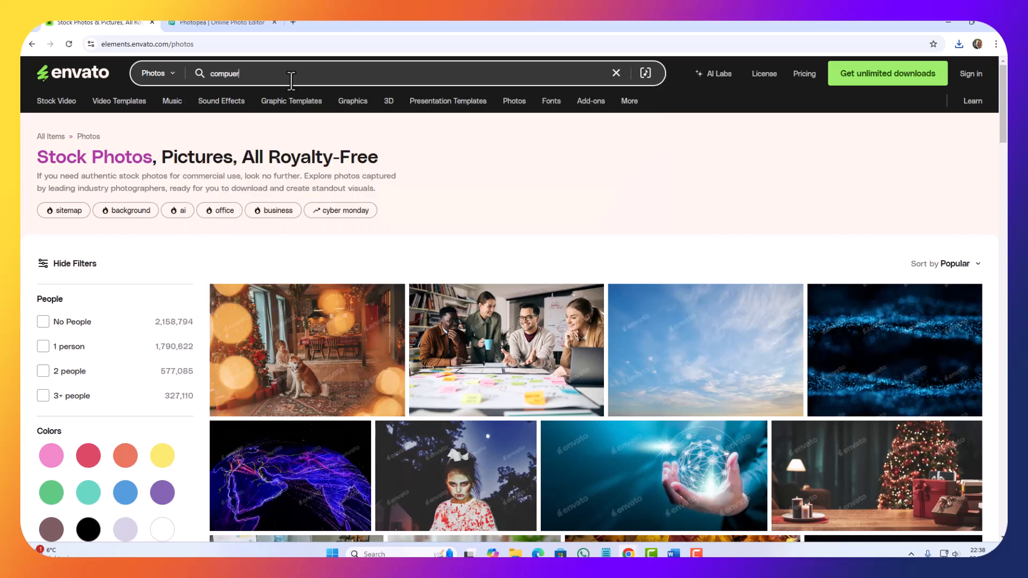
key("BackSpace")
key("BackSpace")
type("ter")
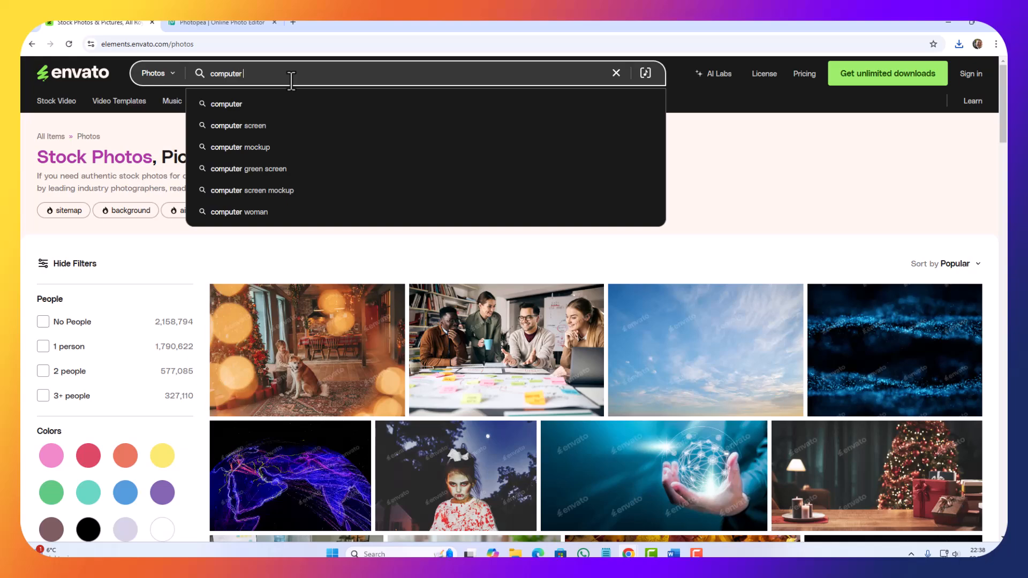
type(" shop")
key("Return")
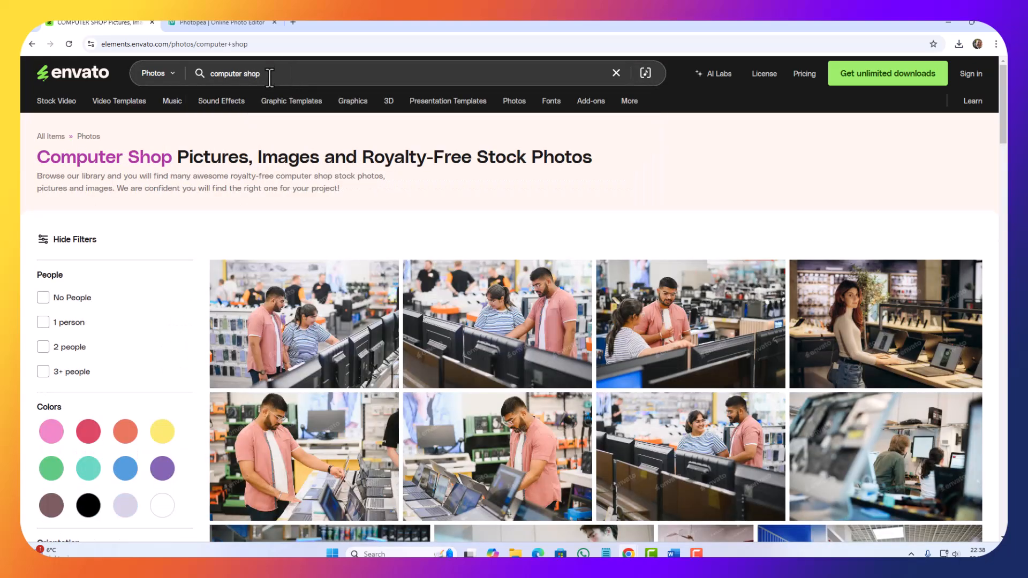
Step: Save the "Man buying monitor in mall" photo from the search results to Downloads as computerShop.avif
scroll(632, 356, "down", 5)
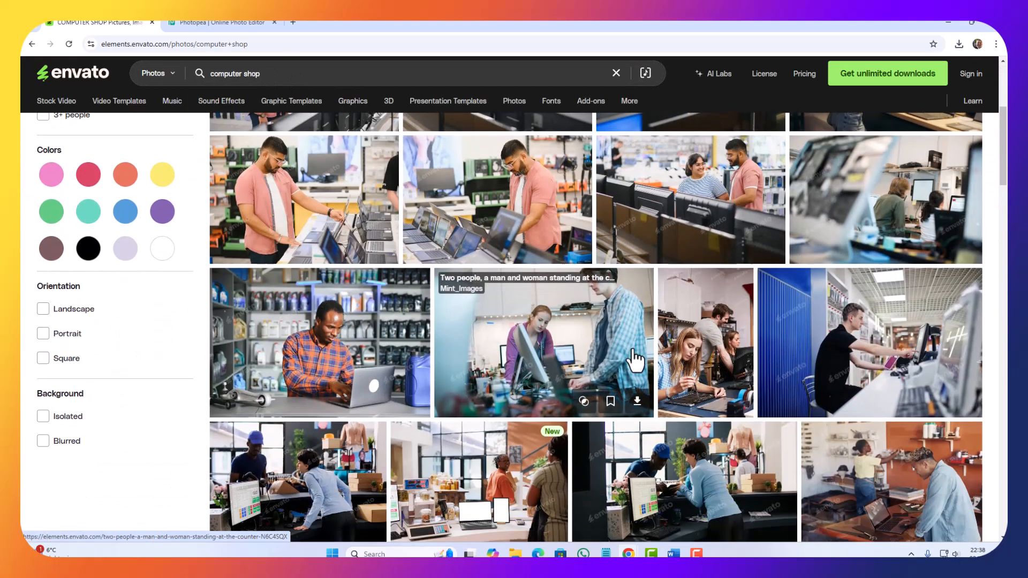
scroll(635, 360, "down", 5)
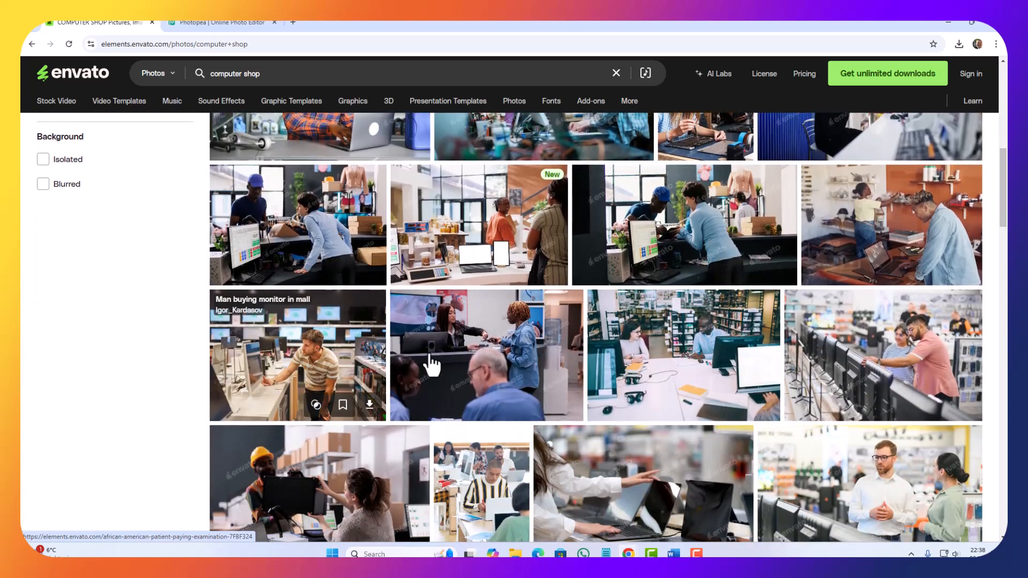
right_click(333, 347)
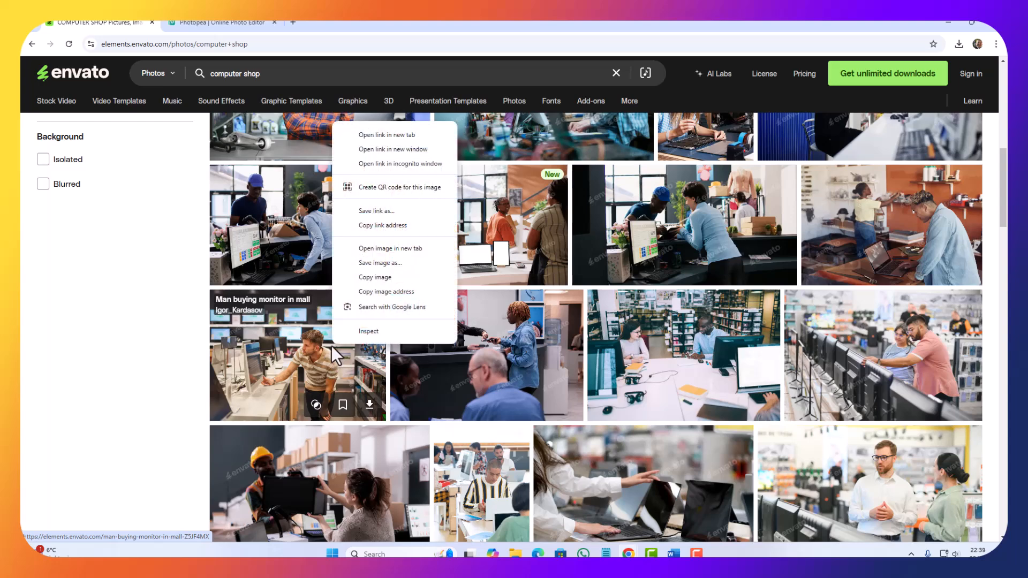
left_click(384, 268)
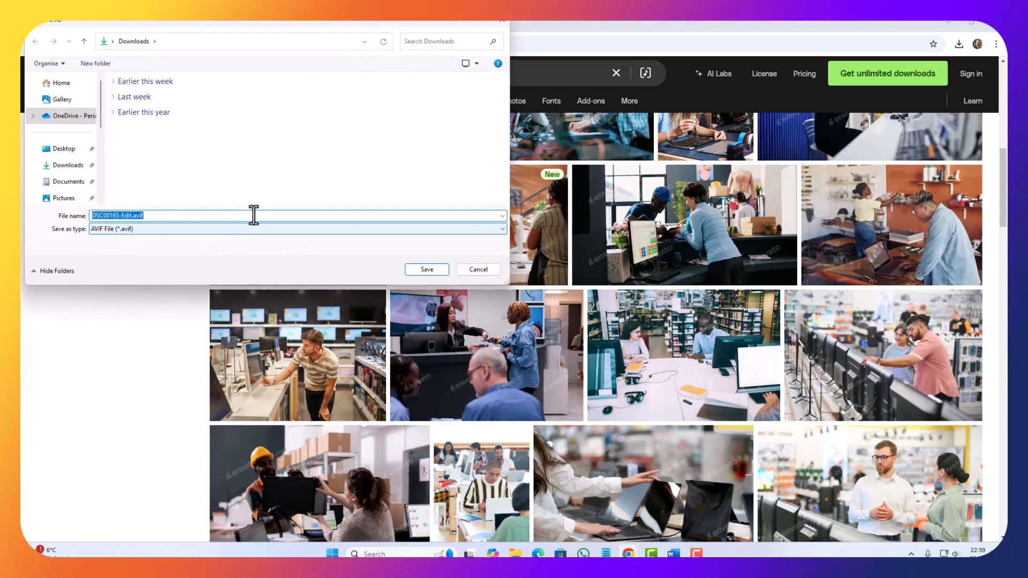
left_click(127, 217)
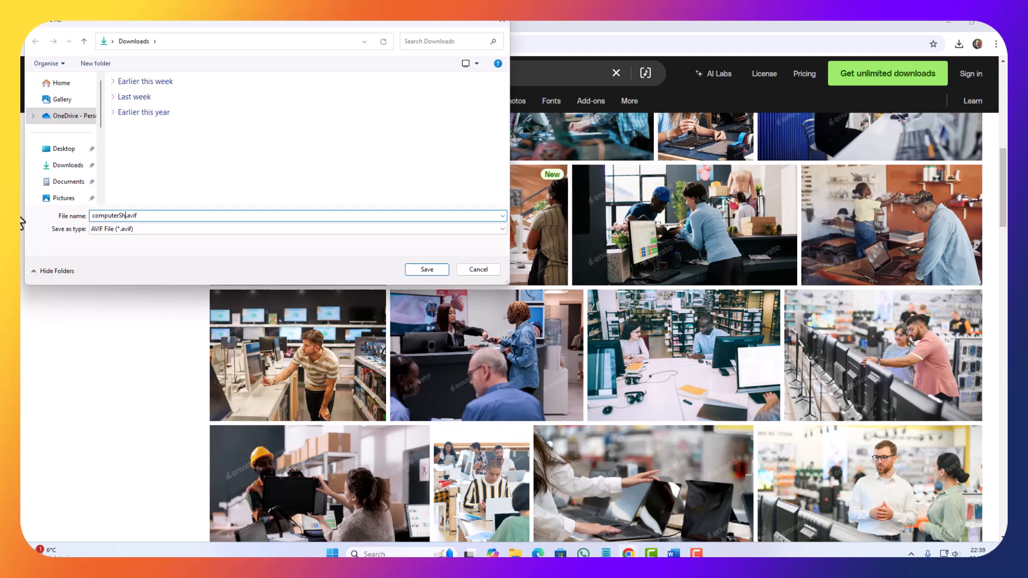
key("Return")
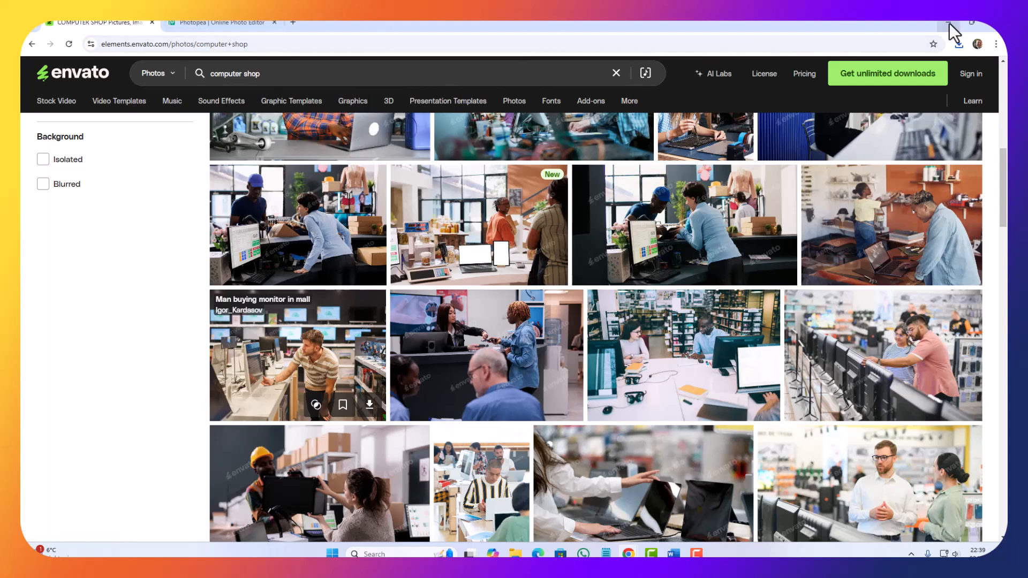
Step: Switch to Photopea and open computerShop.avif from the Downloads folder
left_click(240, 20)
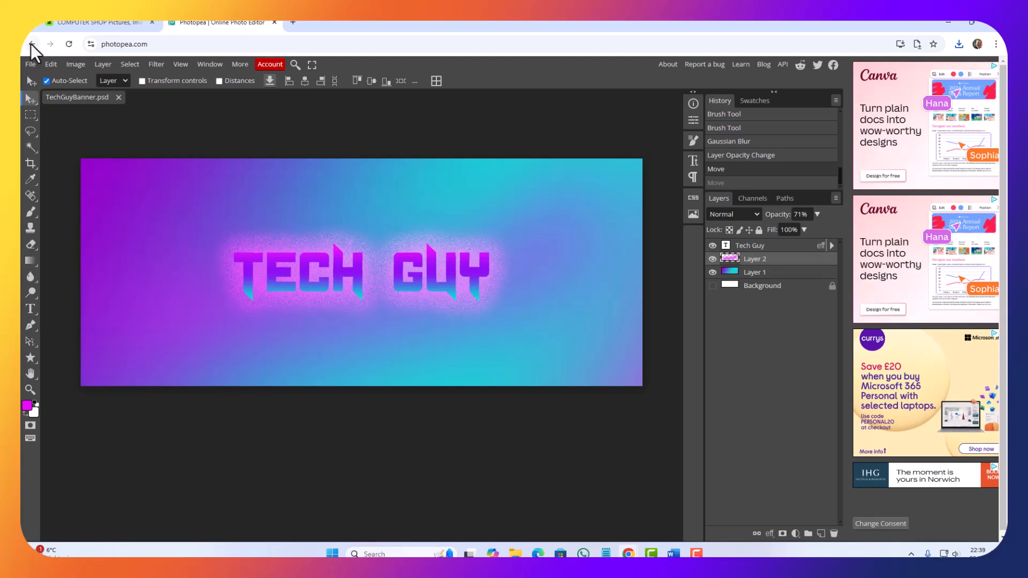
left_click(26, 62)
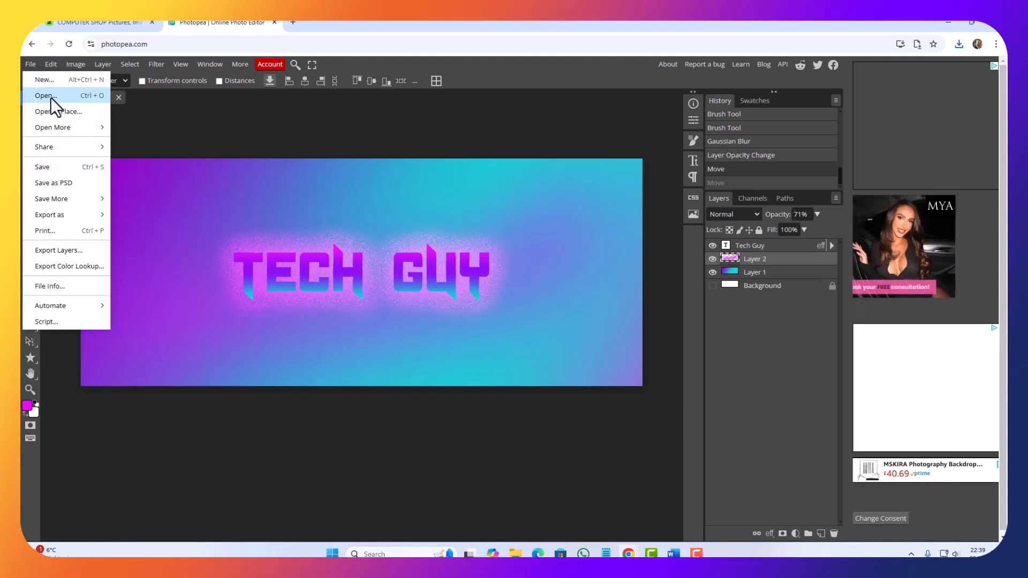
left_click(205, 168)
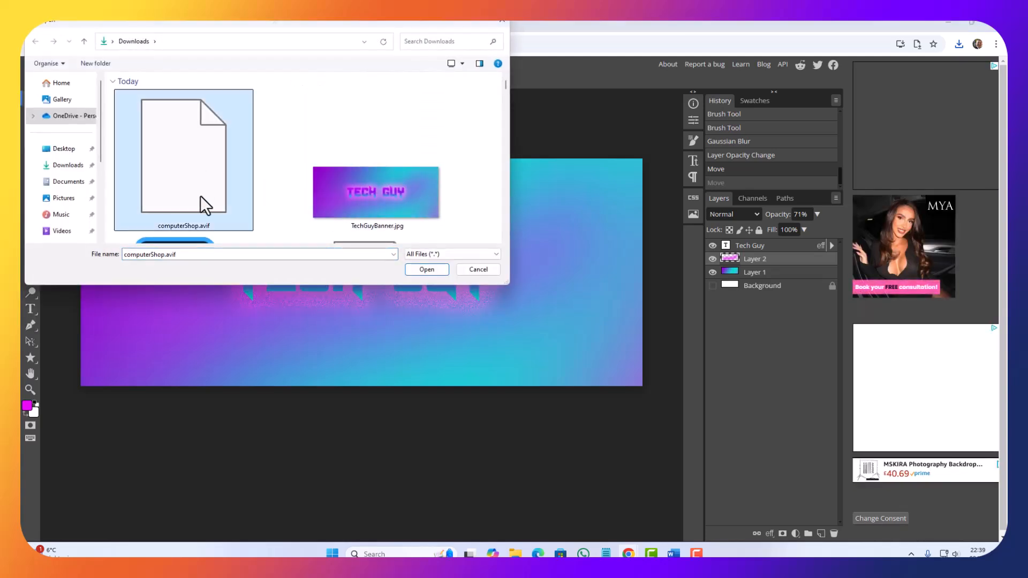
double_click(188, 194)
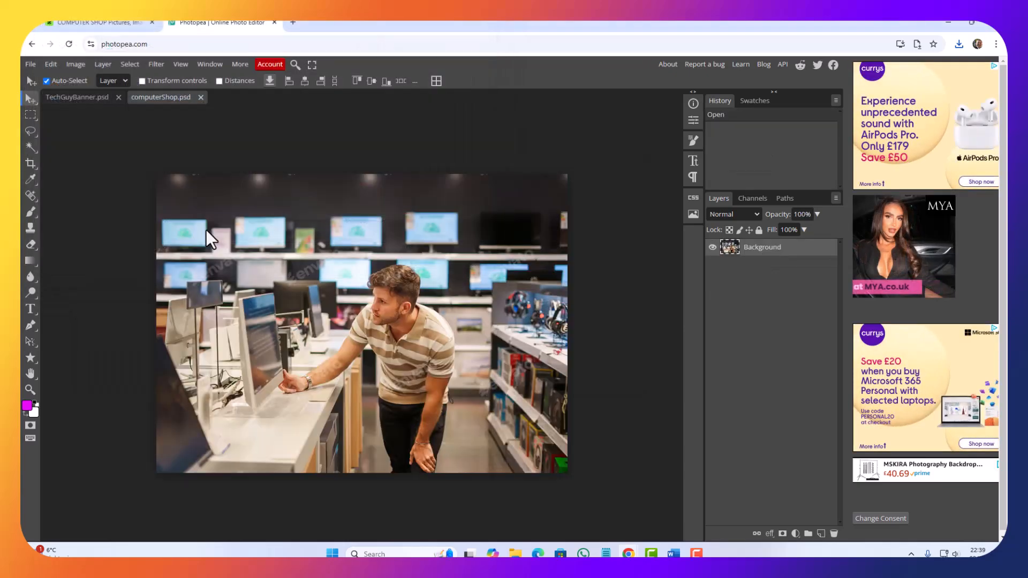
Step: Export the computer shop photo as a JPG and save it as computerShop.jpg
left_click(31, 64)
mouse_move(33, 214)
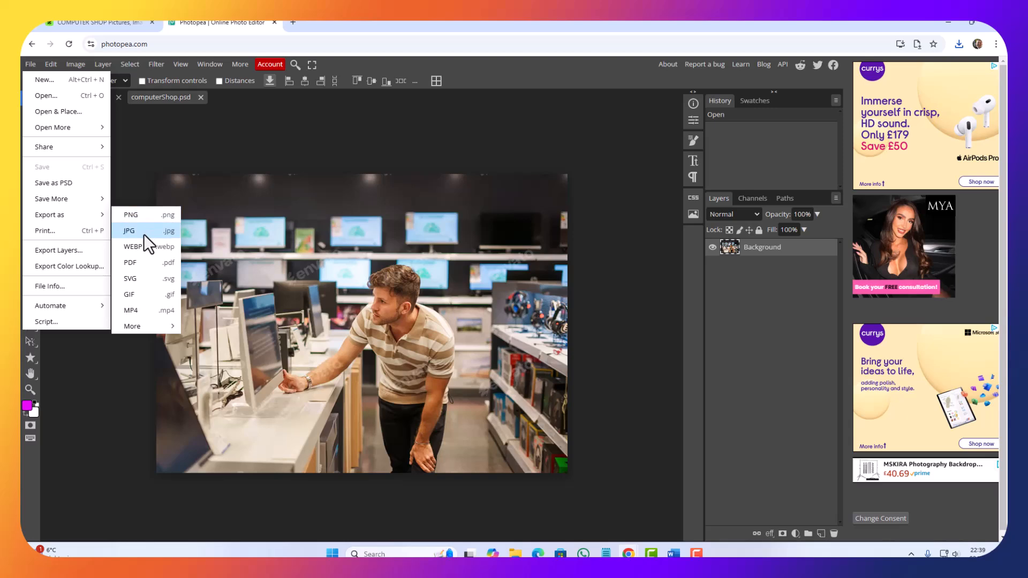
left_click(144, 233)
left_click(419, 266)
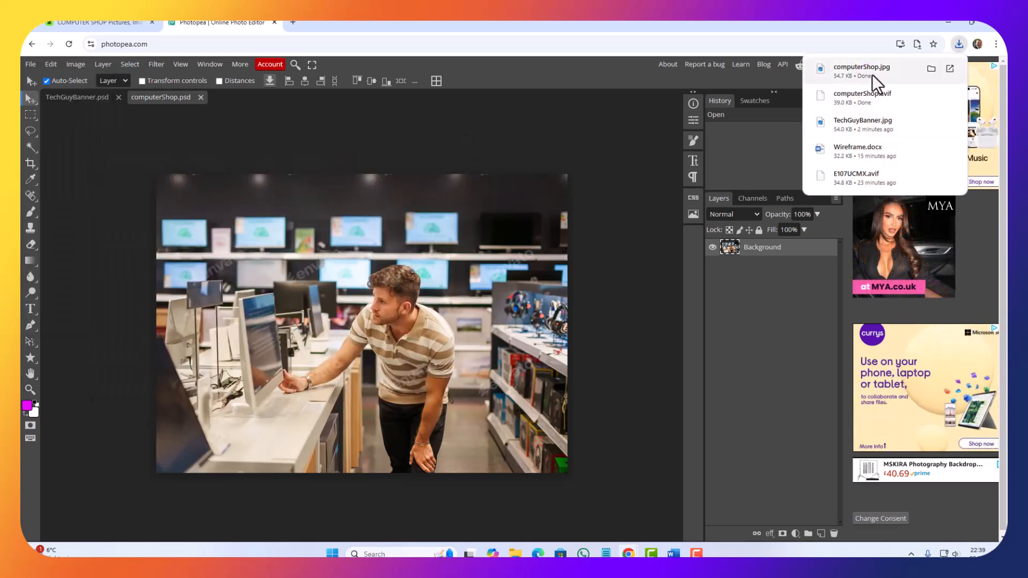
Step: Return to the Word document and place the cursor in the Home Page's "picture of the shop" placeholder text
left_click(946, 22)
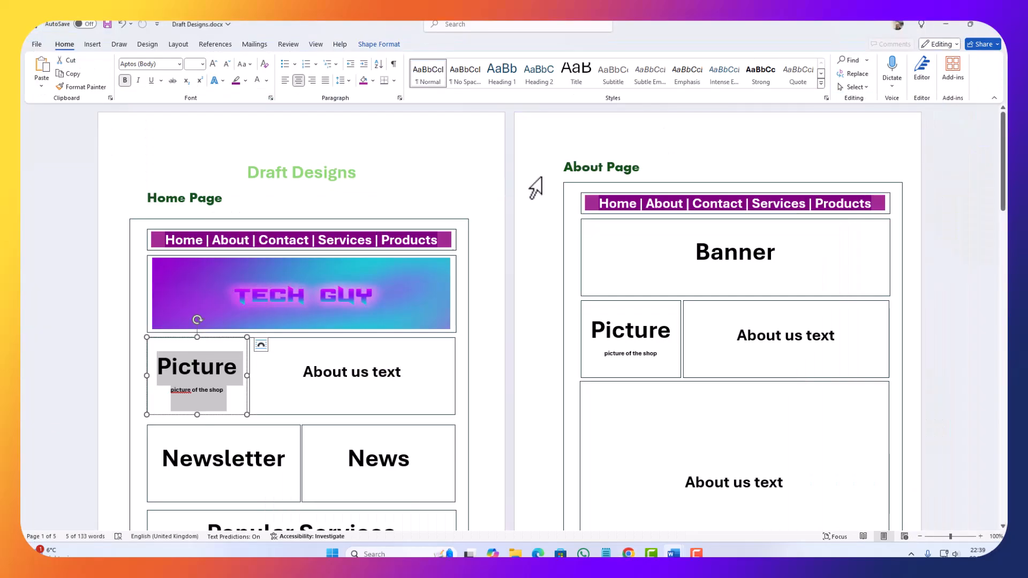
left_click(211, 387)
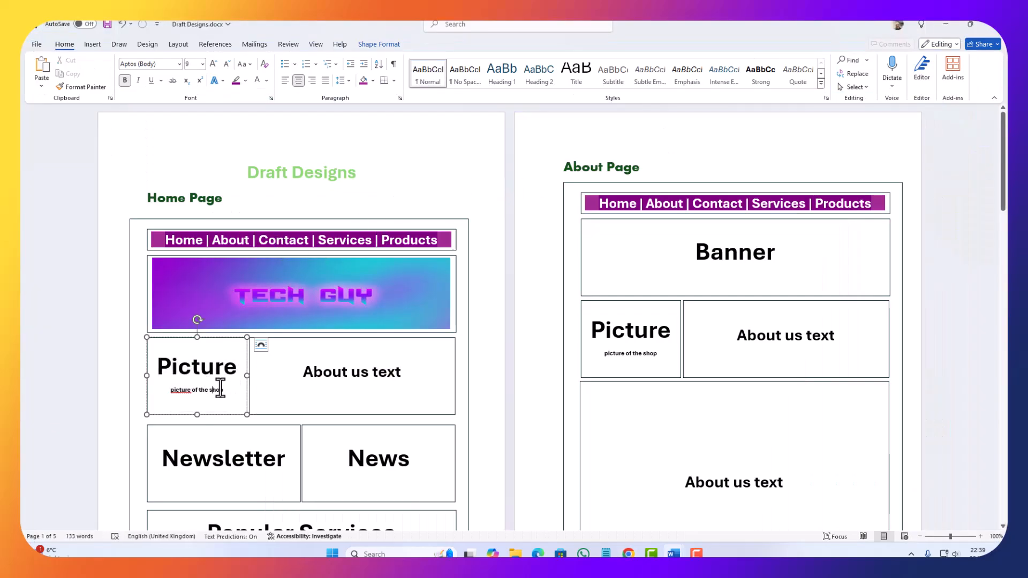
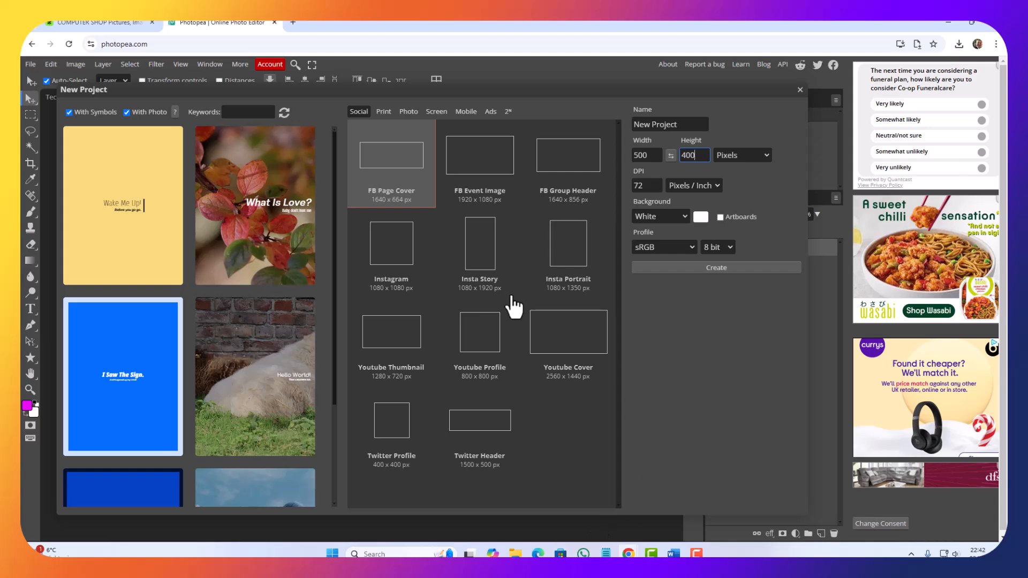
Step: Check the Newsletter box in the Draft Designs Word document, and create a new 500 × 250 pixel project in Photopea
mouse_move(673, 552)
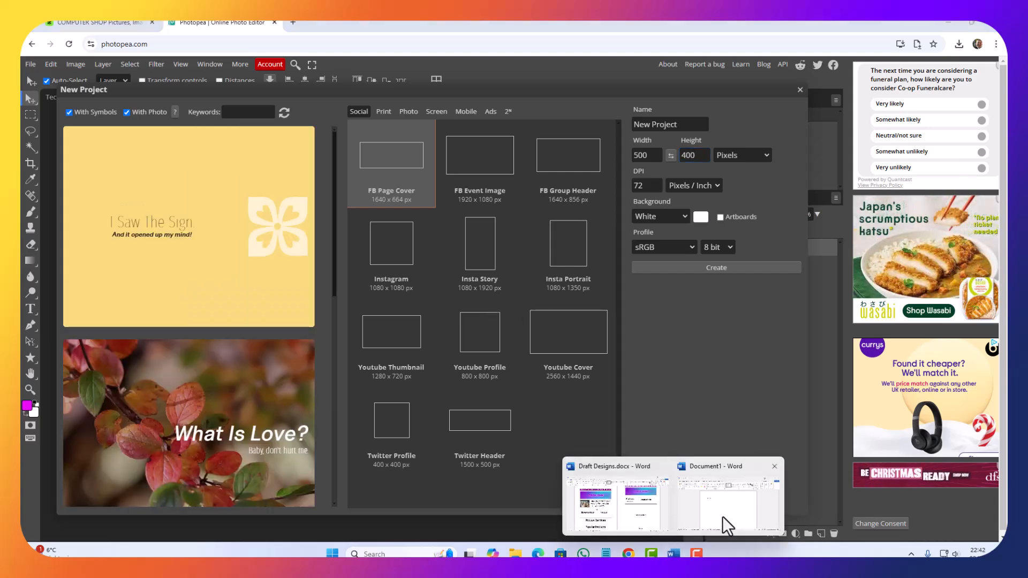
left_click(628, 512)
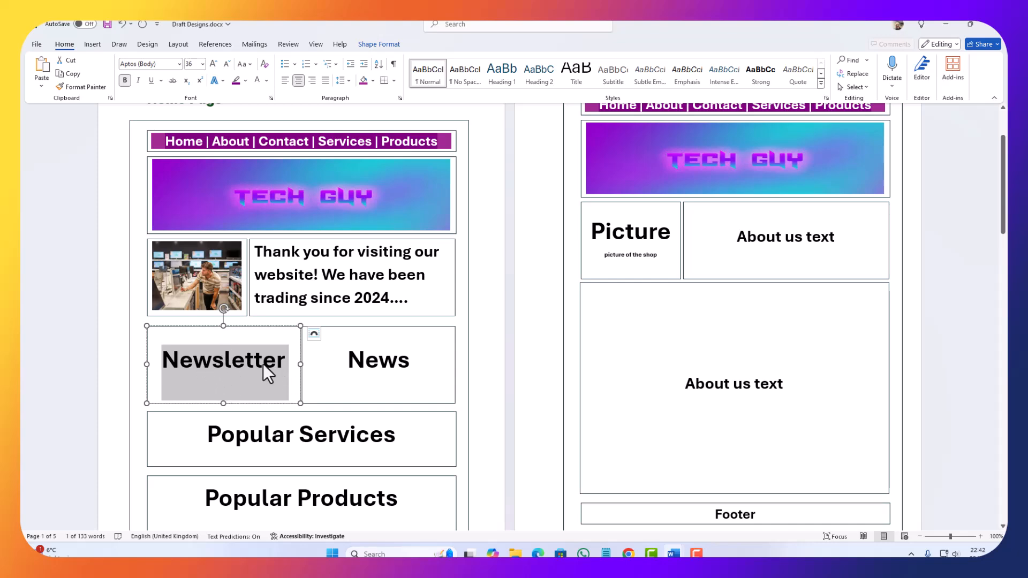
left_click(938, 26)
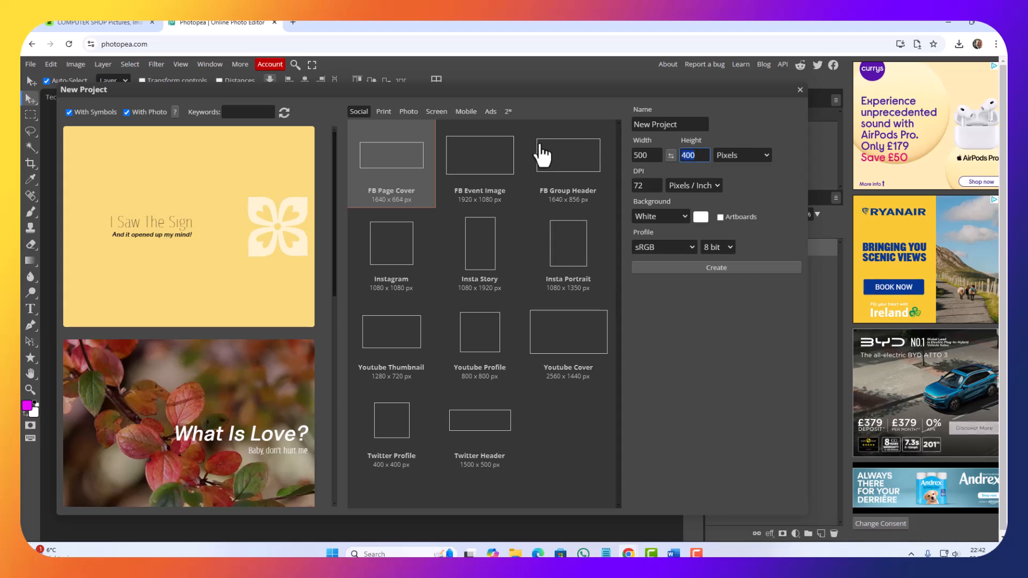
type("250")
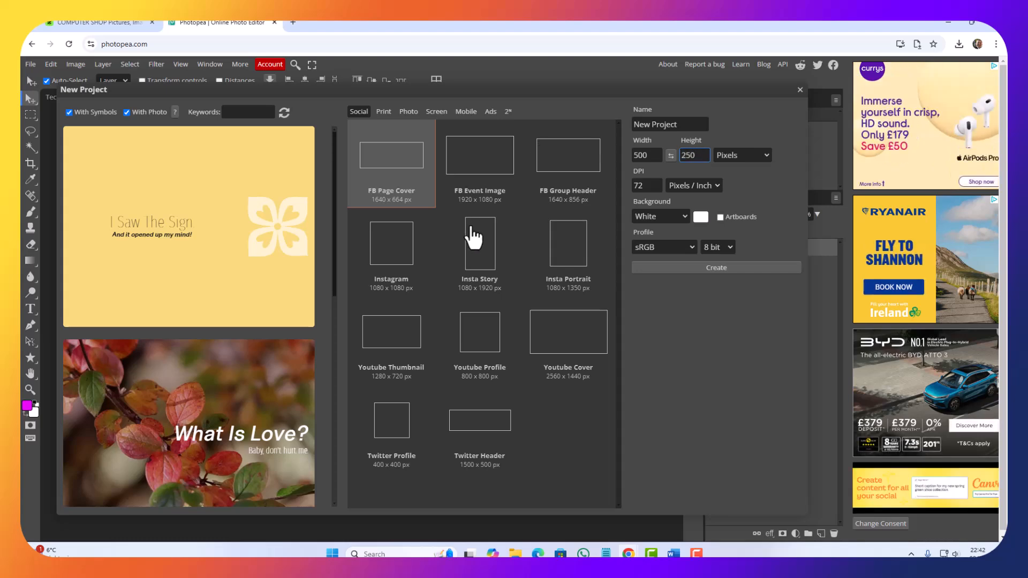
left_click(737, 266)
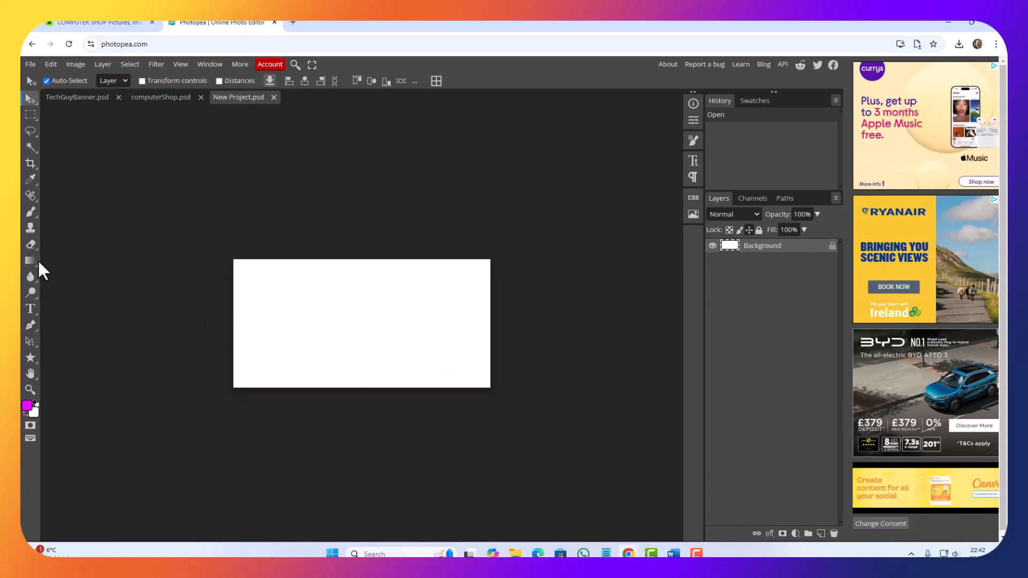
Step: Add a text layer reading "Newsletter" near the upper left of the blank canvas
left_click(30, 306)
left_click(276, 286)
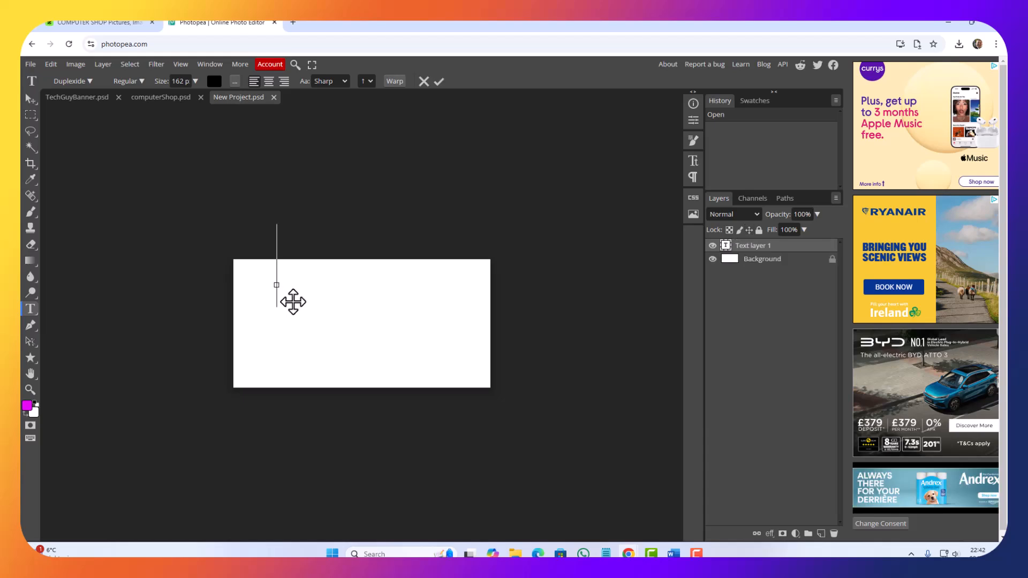
key("ctrl+v")
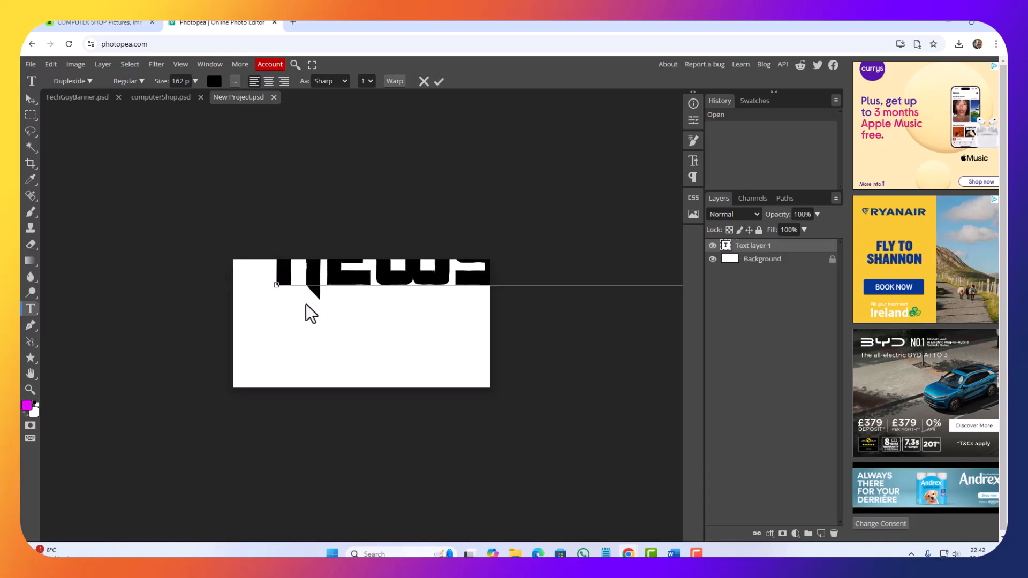
Step: Set the Newsletter text size to 59 px and move the heading into the canvas's upper-left corner
key("ctrl+a")
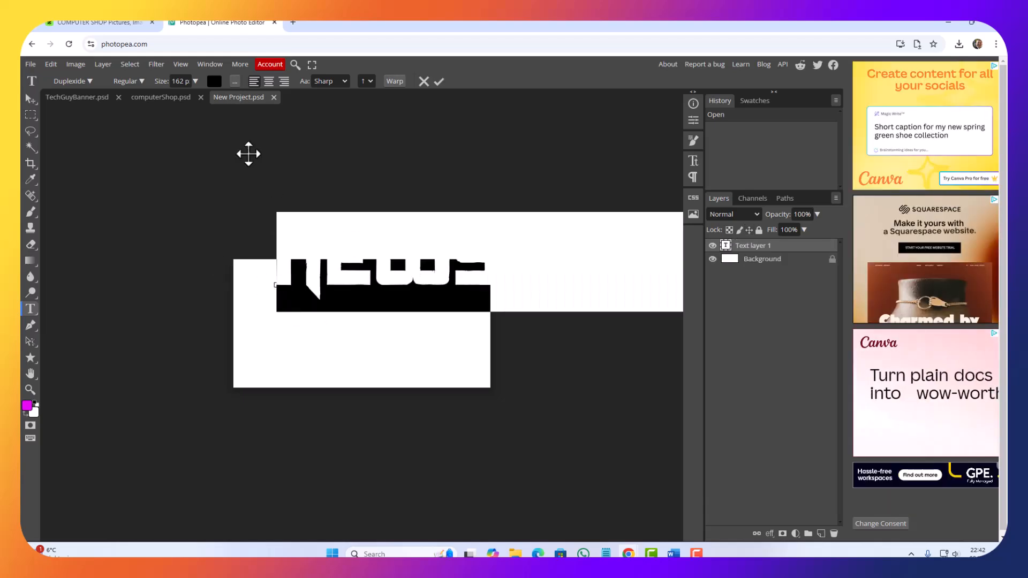
left_click(179, 81)
type("45")
key("Return")
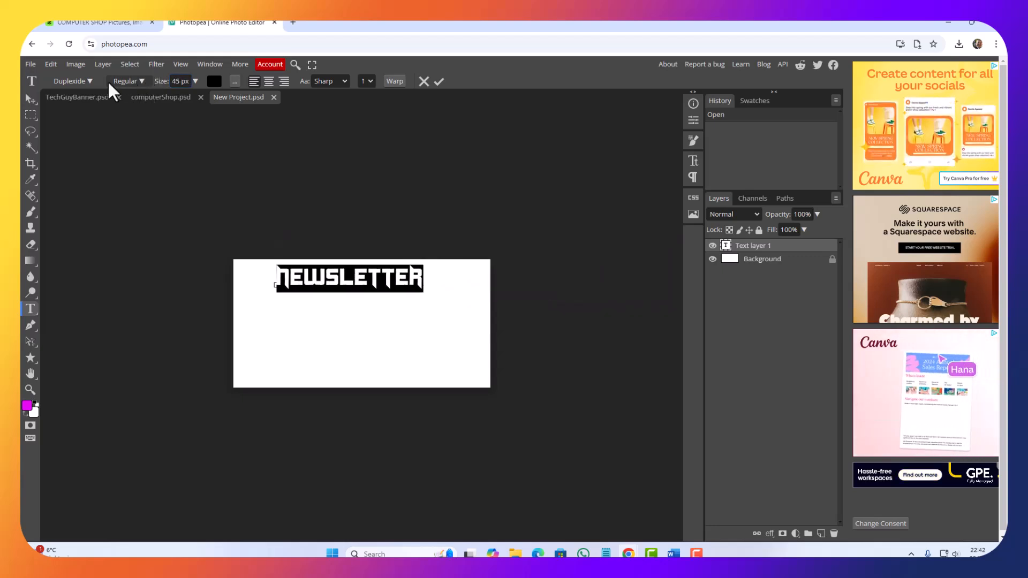
mouse_move(109, 83)
left_mouse_down()
mouse_move(99, 83)
mouse_move(114, 86)
left_mouse_up()
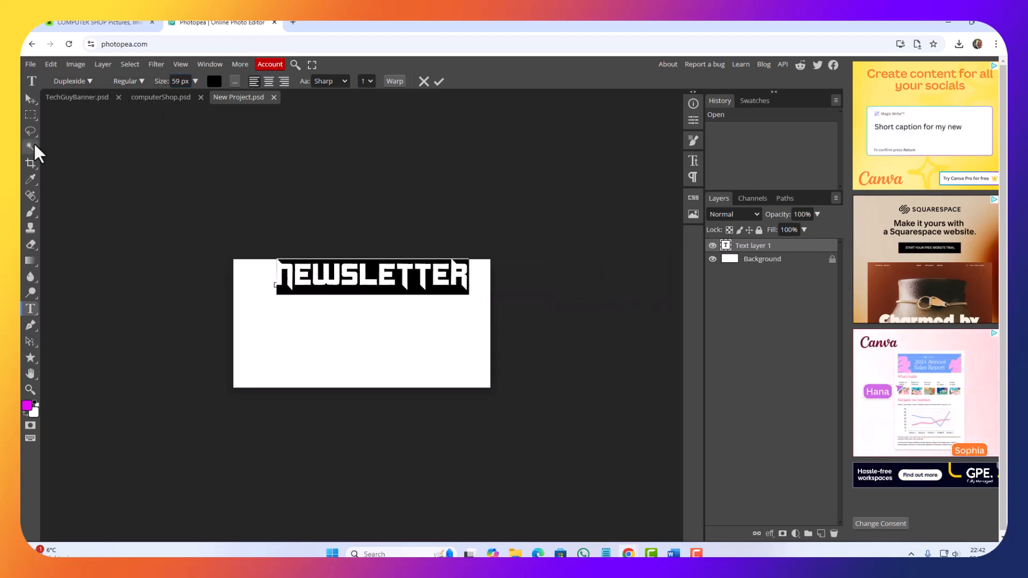
left_click(31, 99)
left_click_drag(322, 281, 291, 290)
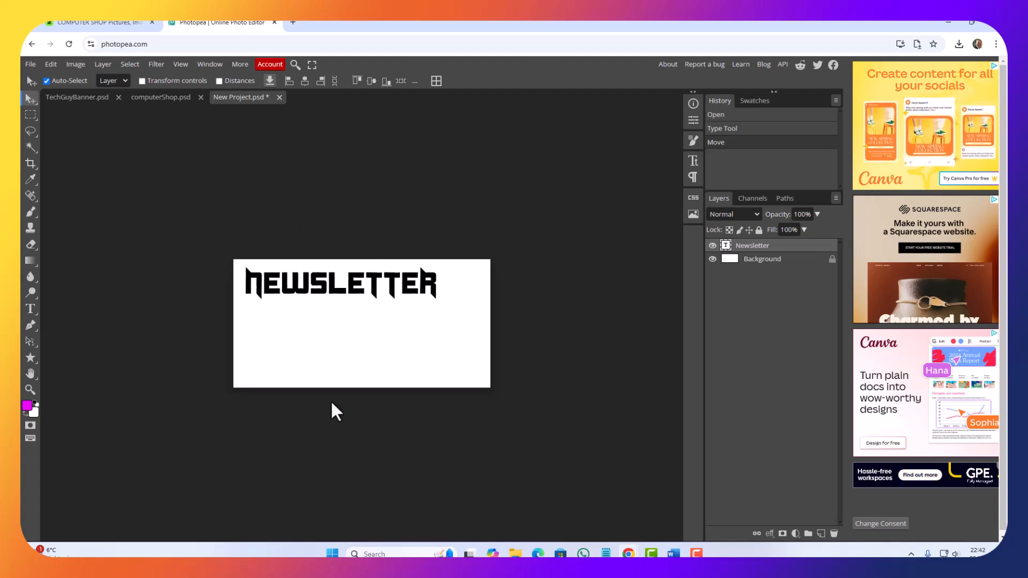
Step: Draw a long, thin rectangle below the Newsletter heading, towards the right side of the canvas
left_click(30, 311)
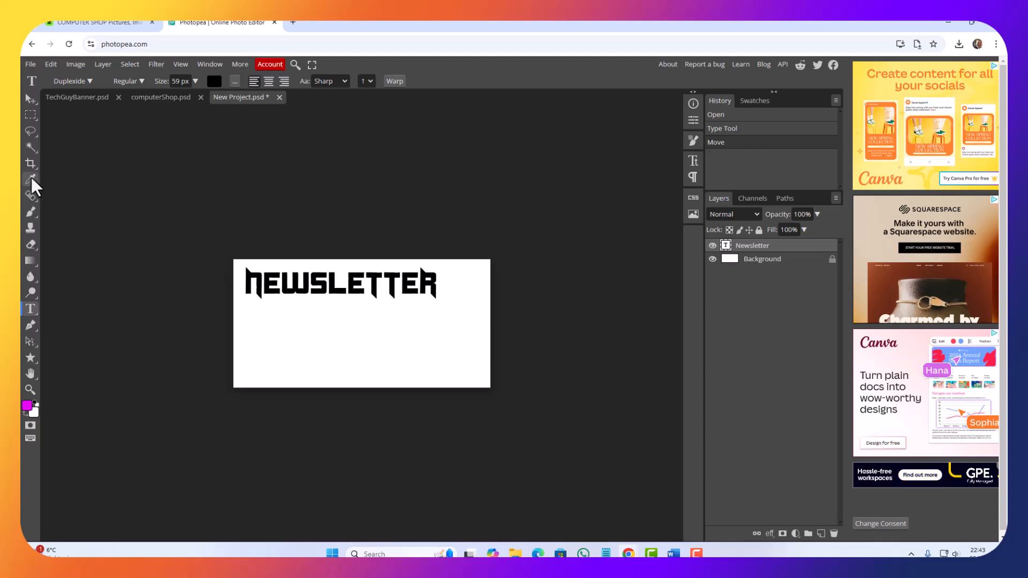
left_click(29, 358)
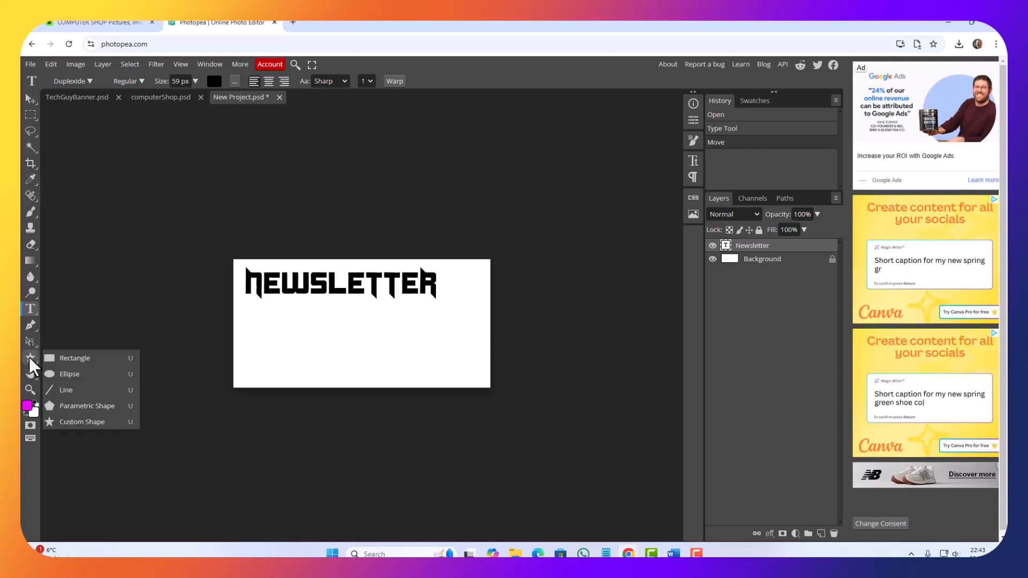
left_click(69, 358)
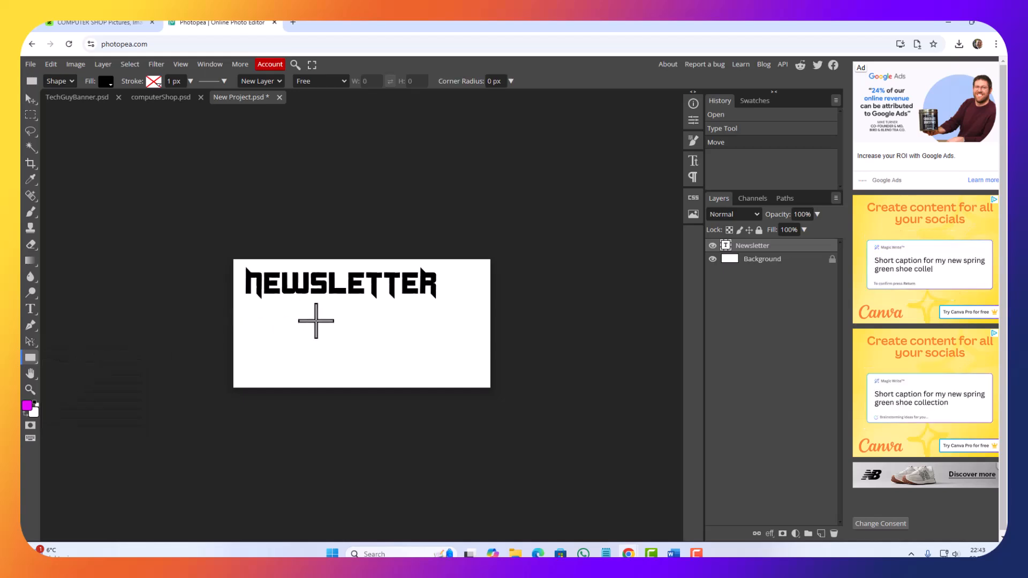
left_click_drag(309, 311, 474, 330)
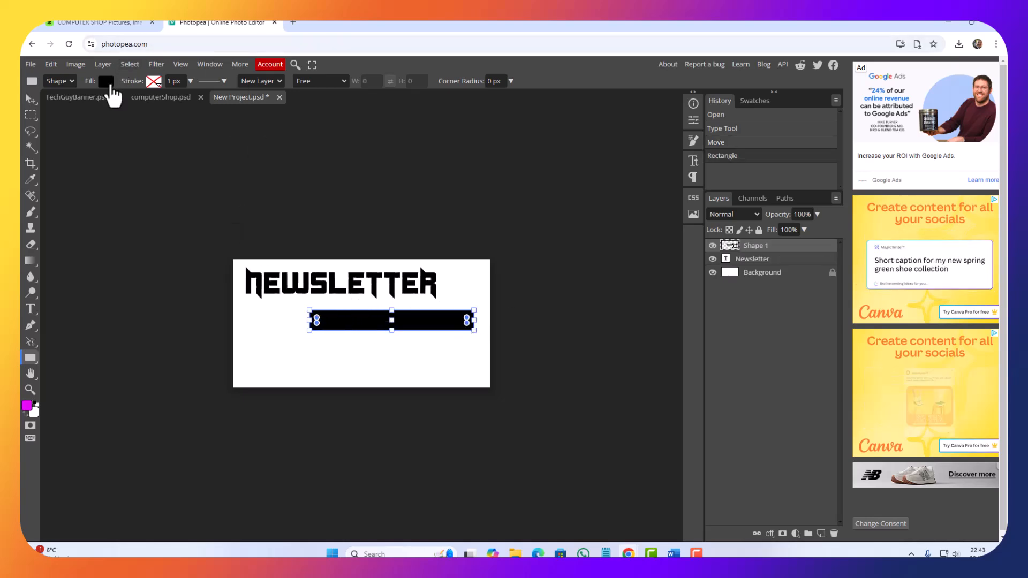
Step: Change the rectangle's fill to a light grey
left_click(106, 82)
left_click(183, 139)
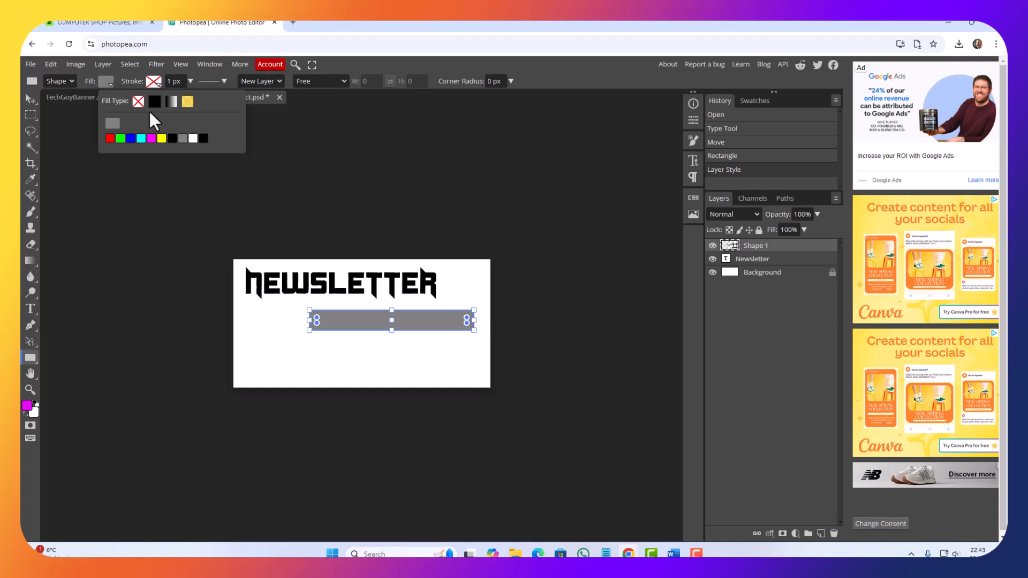
left_click(112, 124)
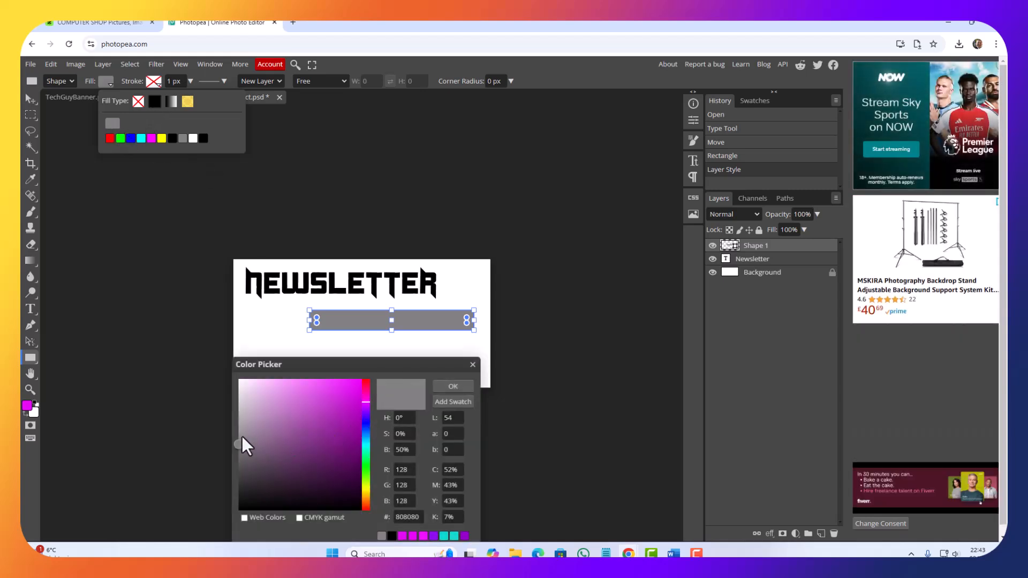
left_click_drag(239, 444, 239, 428)
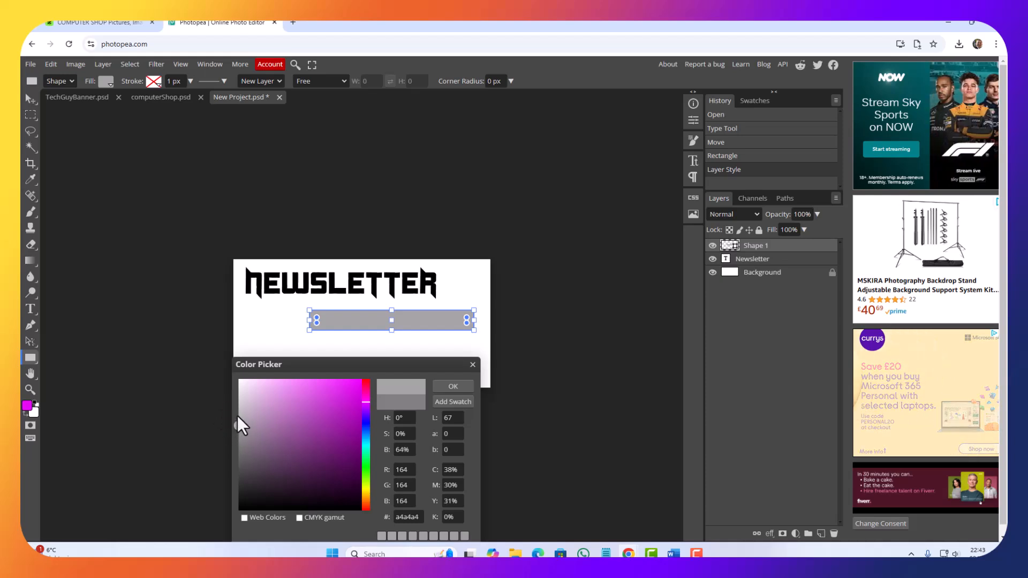
left_click_drag(239, 427, 240, 401)
left_click(456, 386)
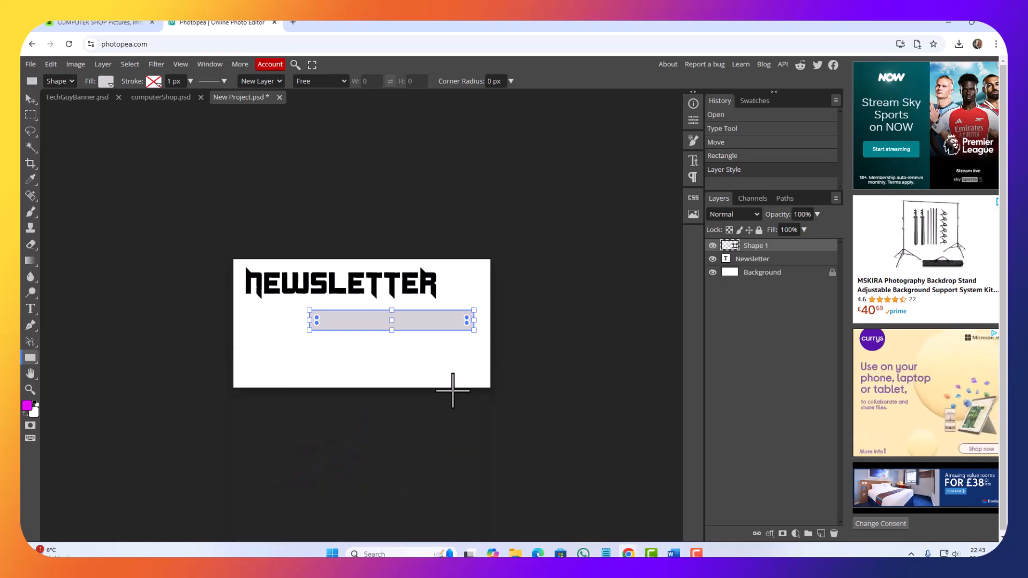
Step: Give the rectangle a solid magenta stroke with a width of 5 px
left_click(155, 84)
left_click(202, 102)
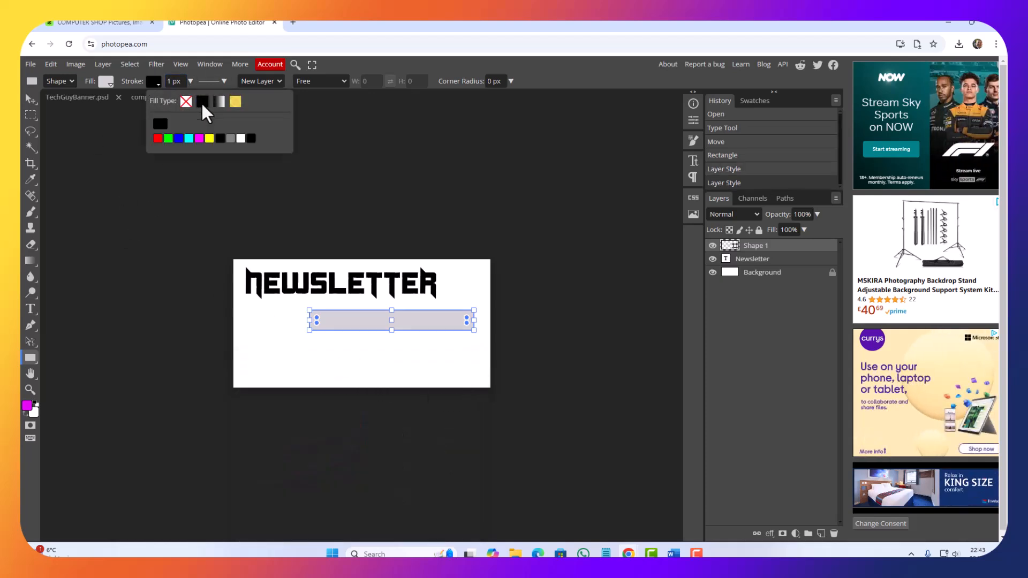
left_click(160, 124)
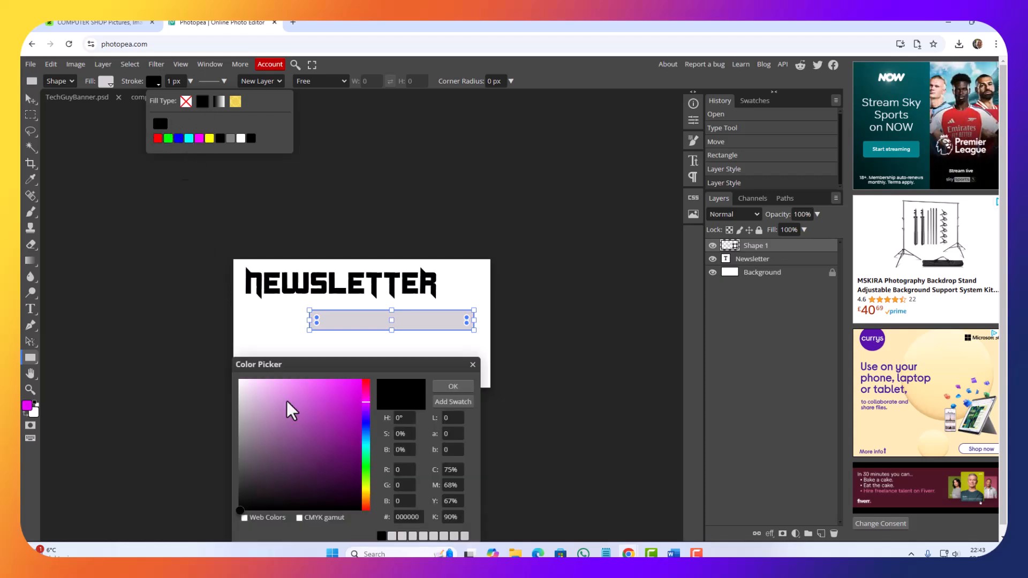
left_click_drag(381, 364, 510, 222)
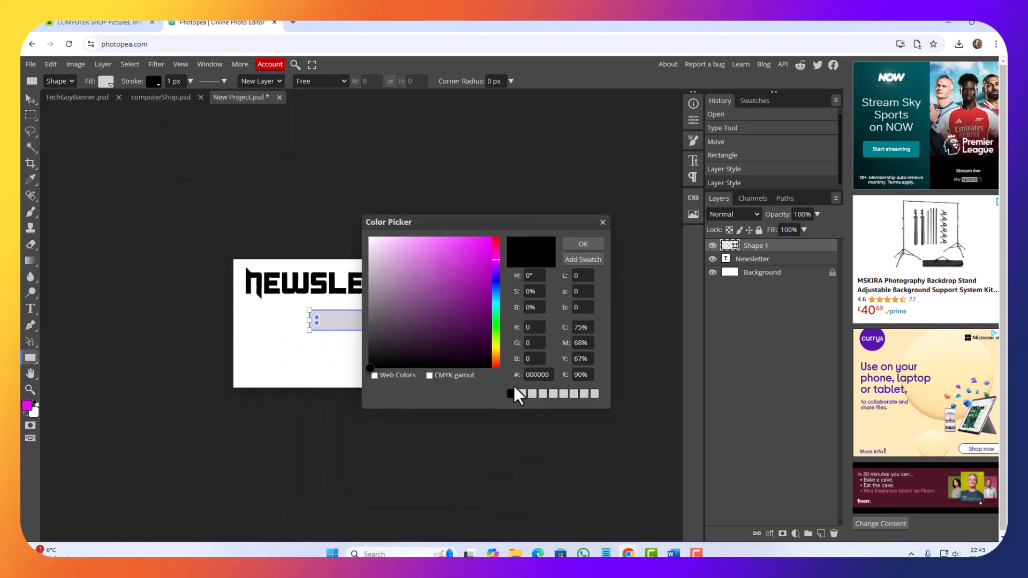
left_click_drag(480, 262, 496, 247)
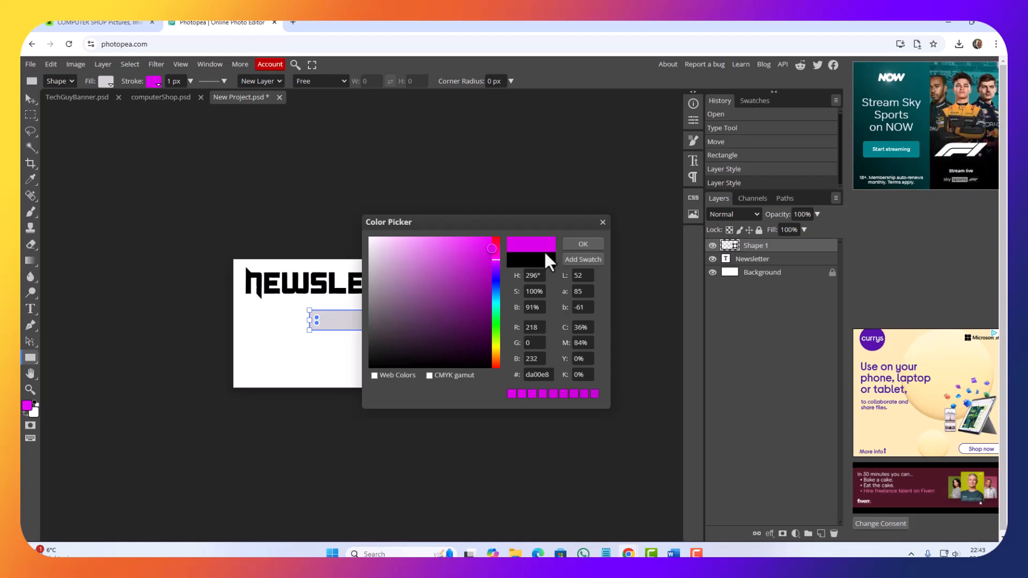
left_click(583, 243)
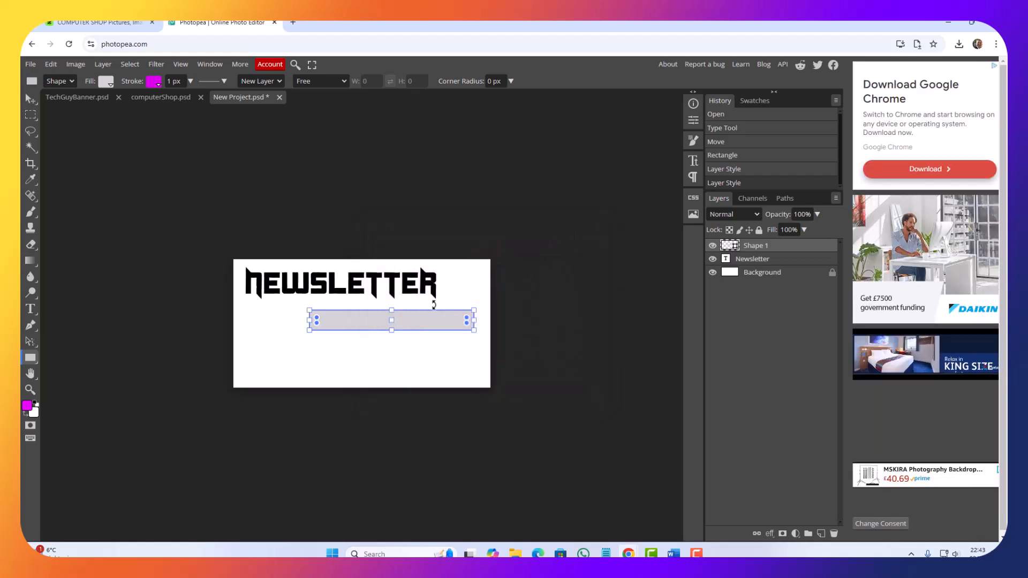
left_click(191, 82)
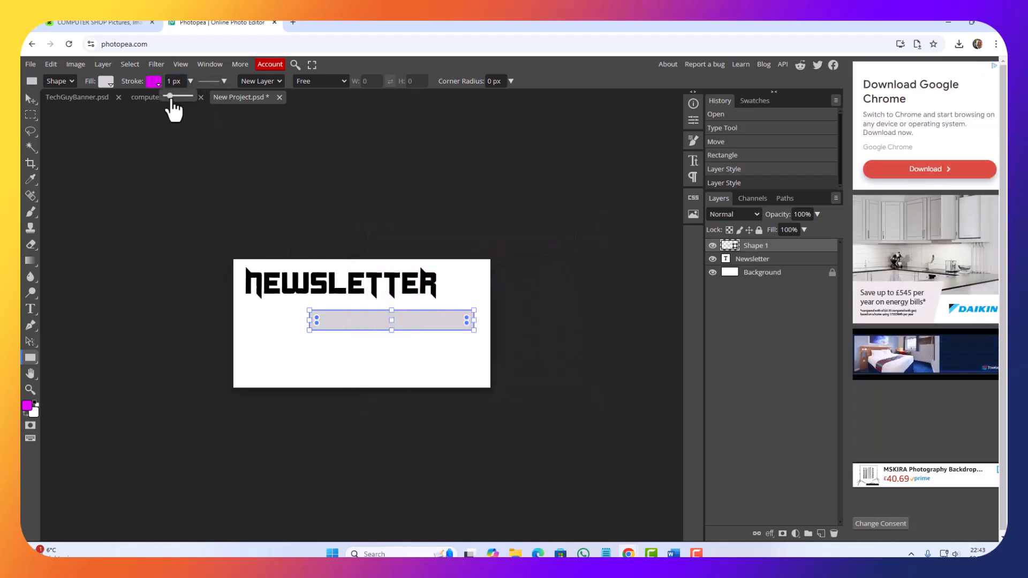
left_click(173, 97)
left_click_drag(173, 102, 174, 102)
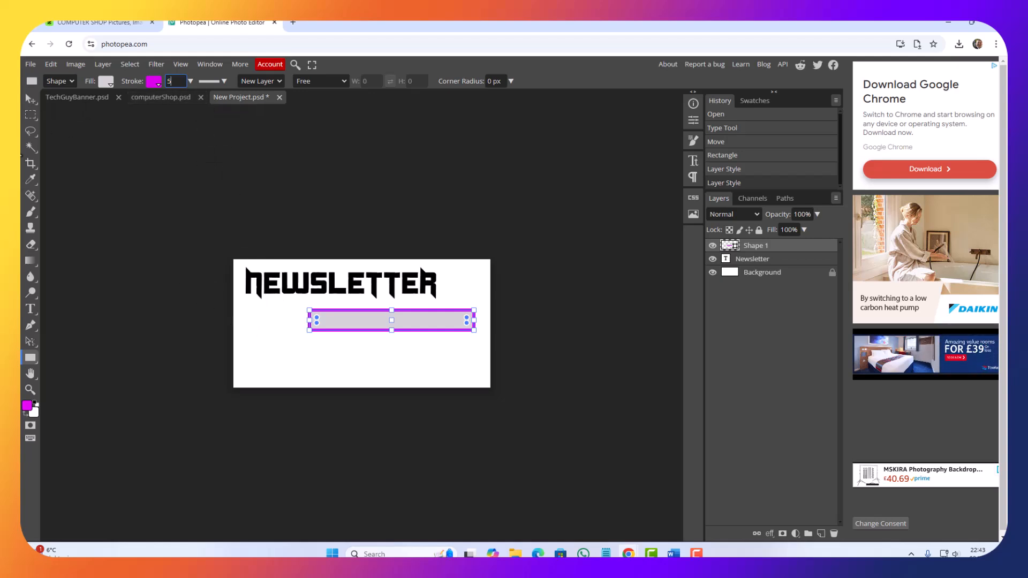
Step: Add an "Email" text label to the left of the rectangle and set its size to 30 px
left_click(31, 310)
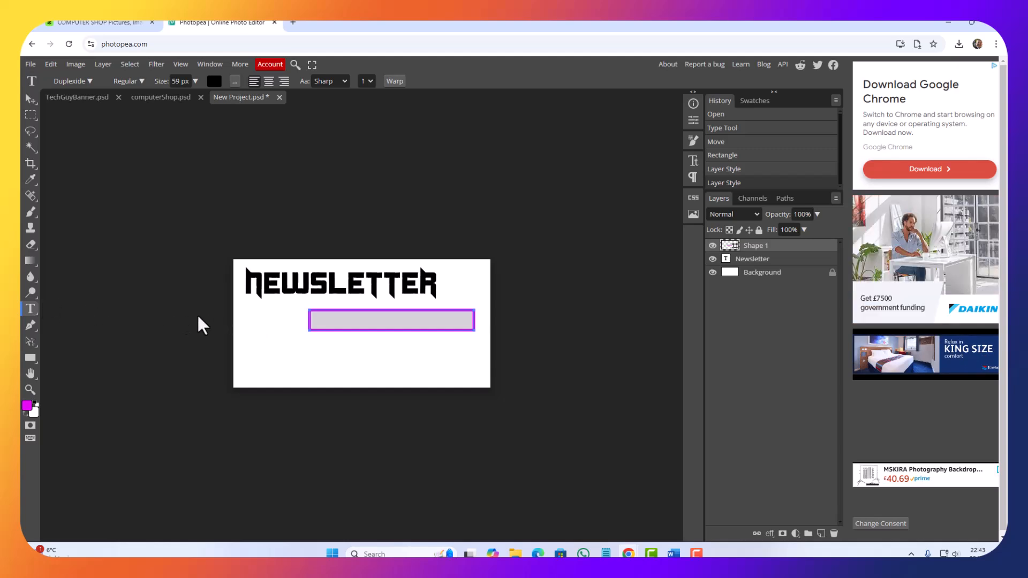
left_click(246, 314)
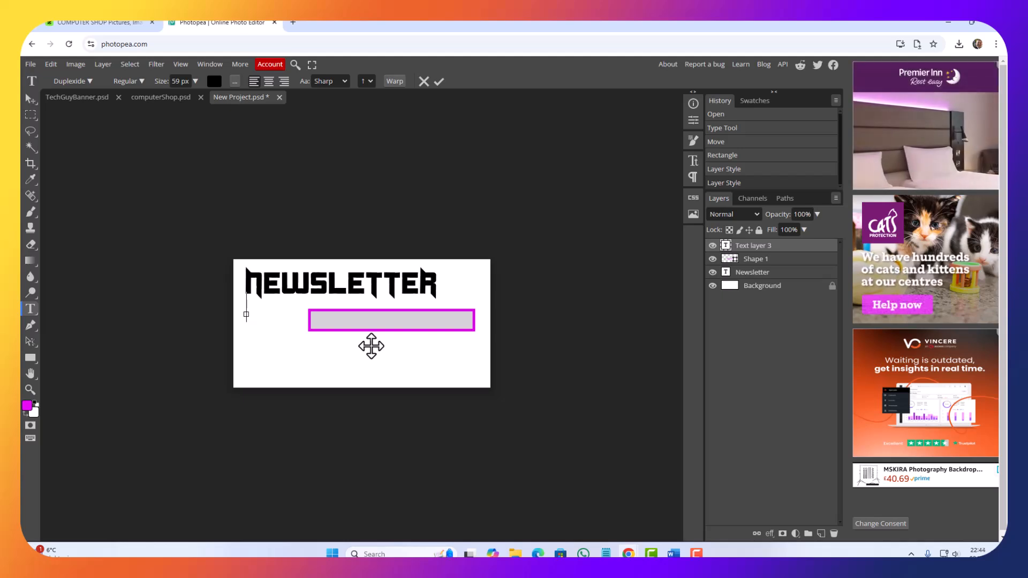
type("EMAIL")
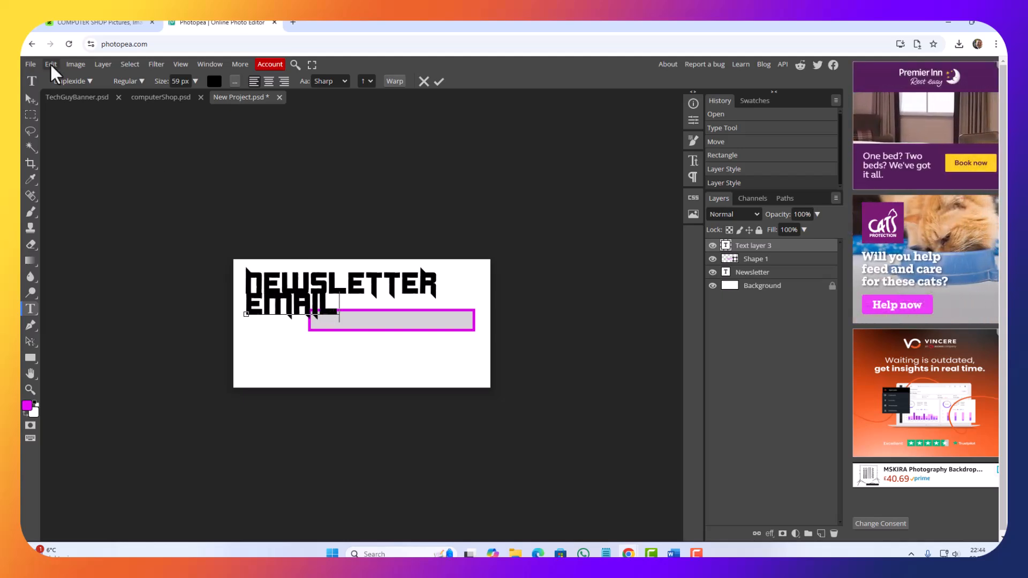
double_click(298, 316)
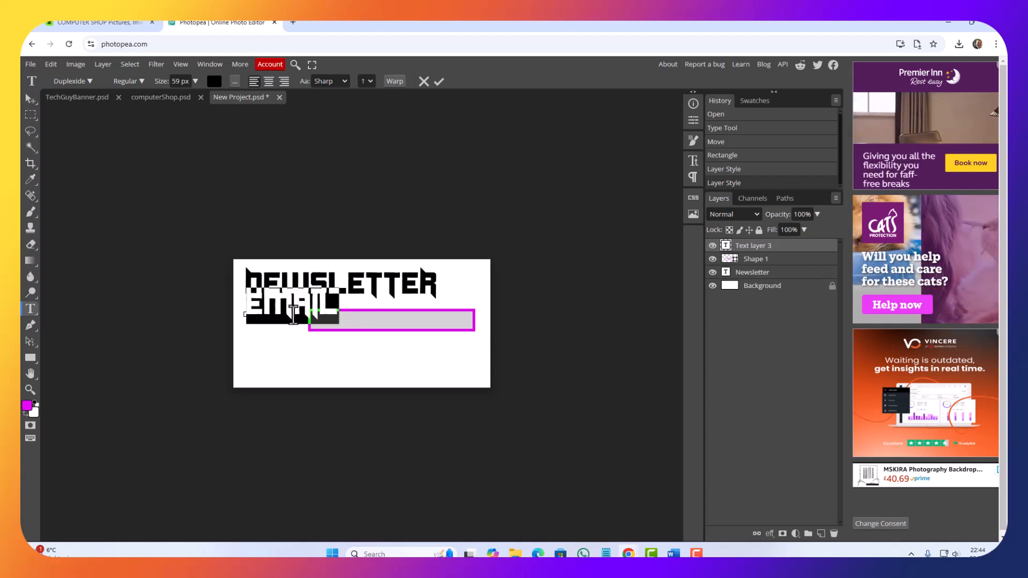
left_click_drag(161, 82, 150, 83)
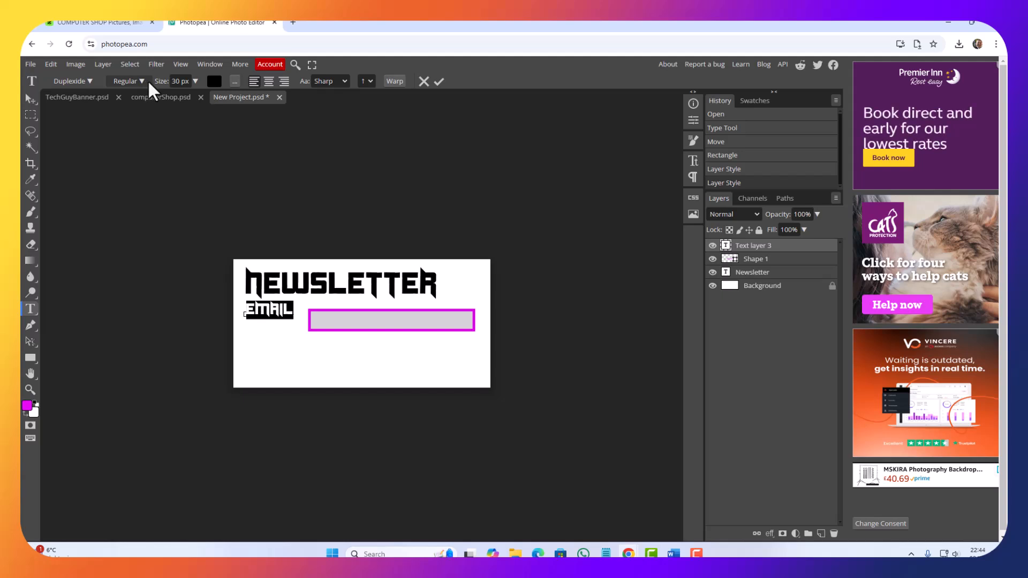
Step: Move the Email label lower on the canvas and place the grey rectangle directly beside it as an input field
left_click(31, 99)
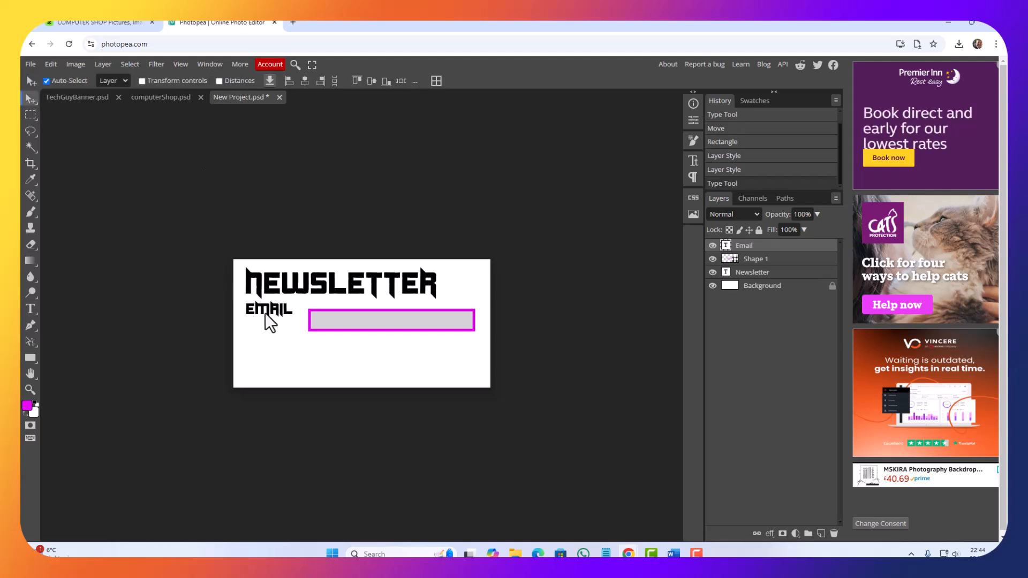
left_click_drag(274, 323, 265, 346)
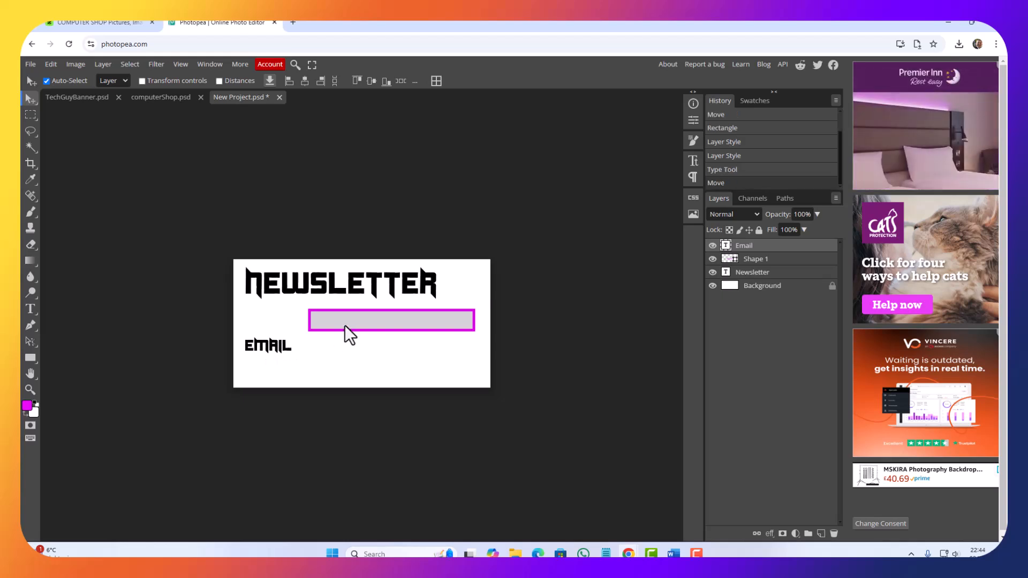
left_click_drag(345, 325, 335, 348)
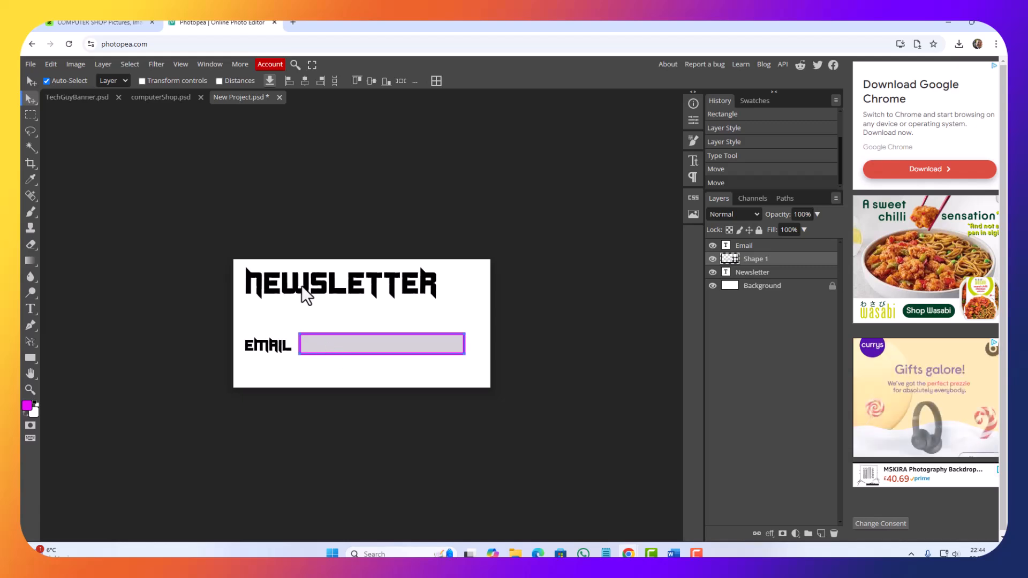
Step: Draw a rectangle with a 7 px corner radius below the email field as a button, and round its corners further
left_click(30, 360)
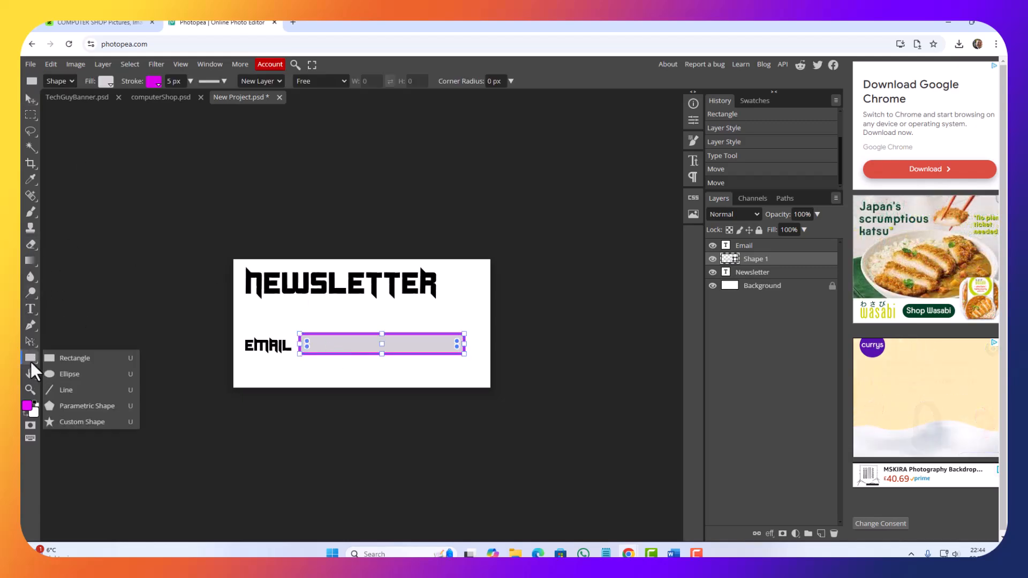
left_click(88, 355)
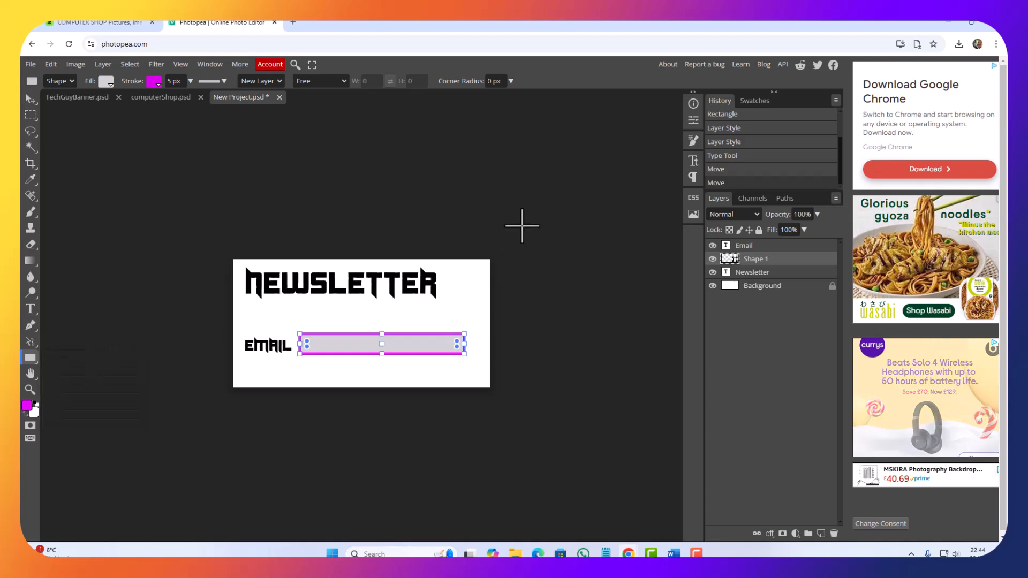
left_click(511, 81)
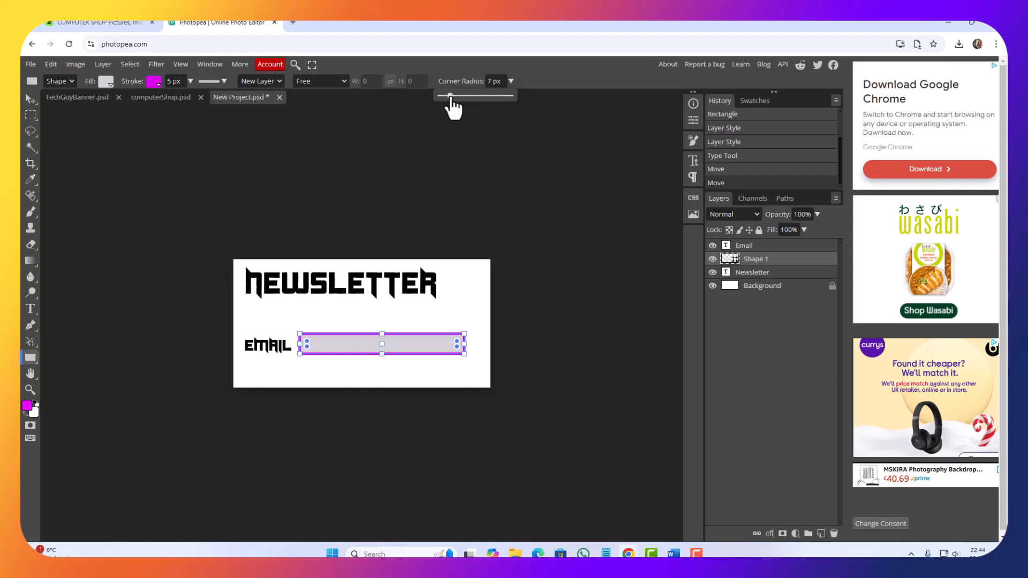
left_click(388, 369)
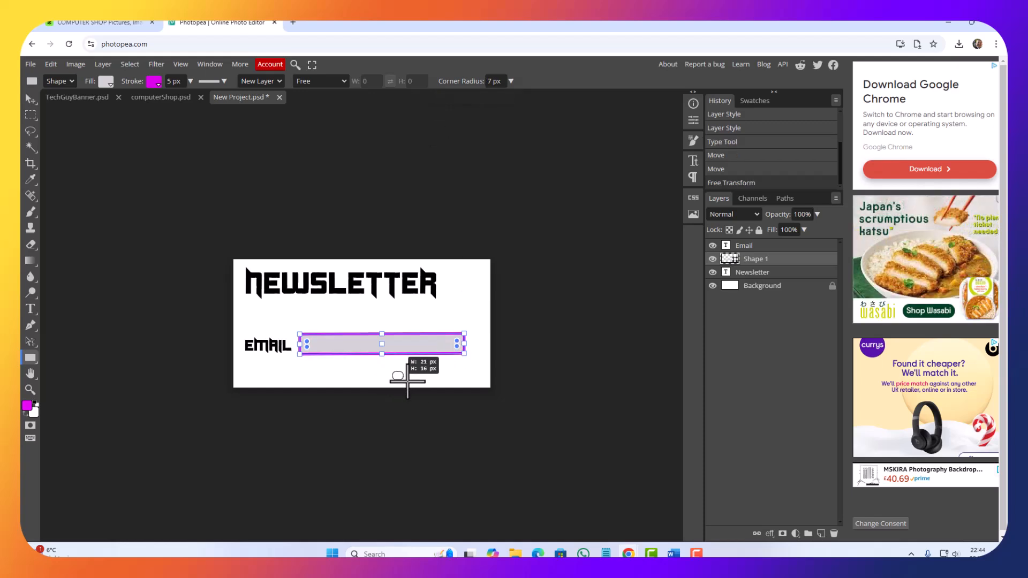
mouse_move(408, 381)
left_mouse_down()
mouse_move(473, 385)
mouse_move(434, 363)
mouse_move(344, 375)
mouse_move(355, 375)
left_mouse_up()
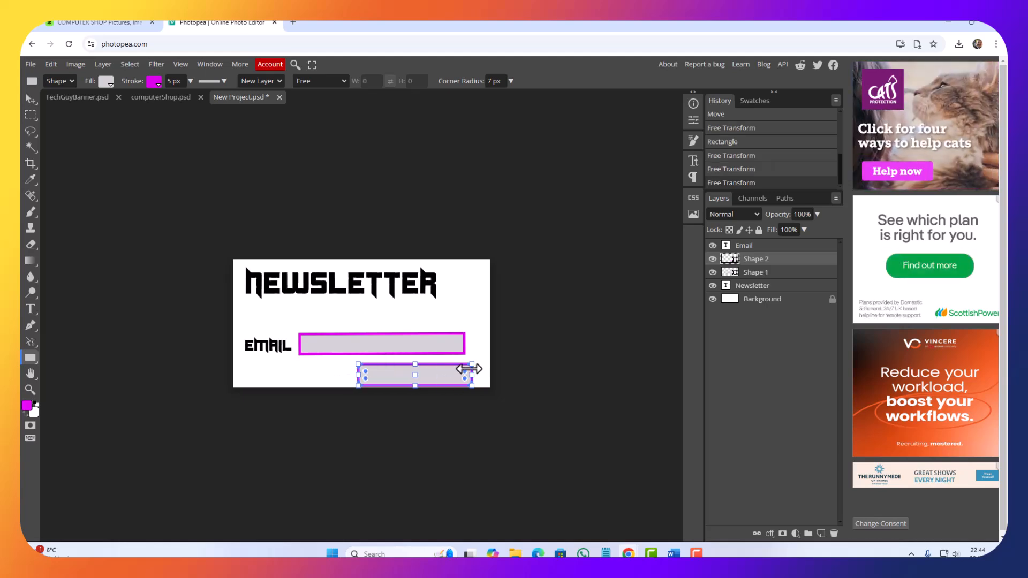
left_click_drag(463, 371, 464, 369)
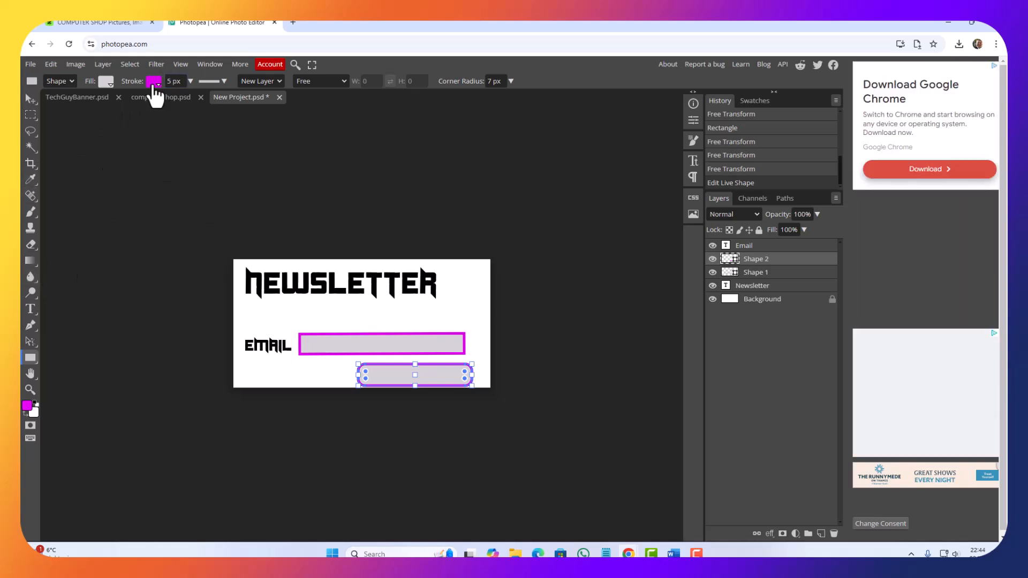
Step: Change the button shape's fill to bright cyan, #00f8e4
left_click(106, 82)
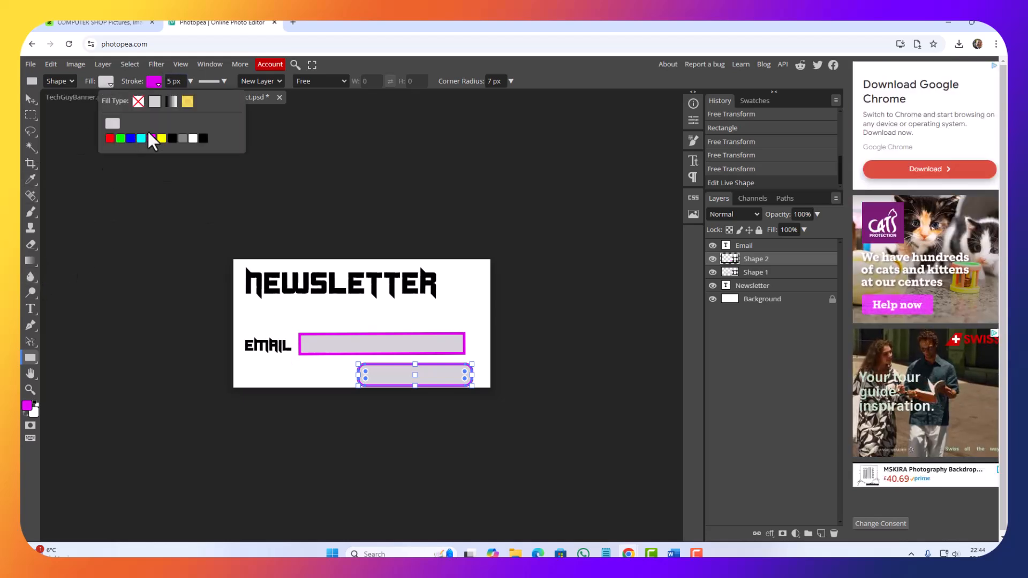
left_click(112, 123)
left_click_drag(456, 229, 643, 167)
left_click(683, 242)
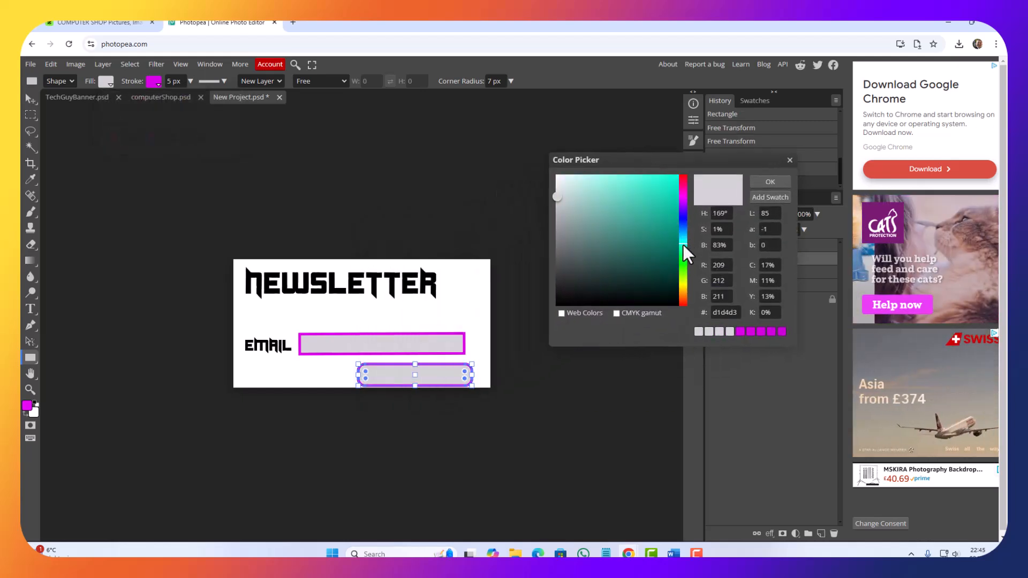
left_click_drag(669, 191, 689, 179)
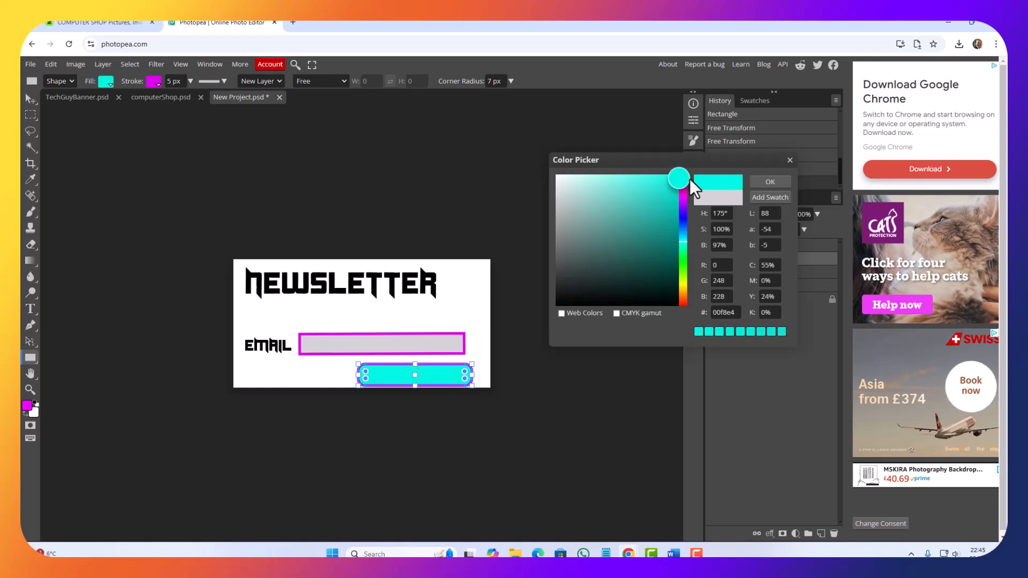
left_click(764, 181)
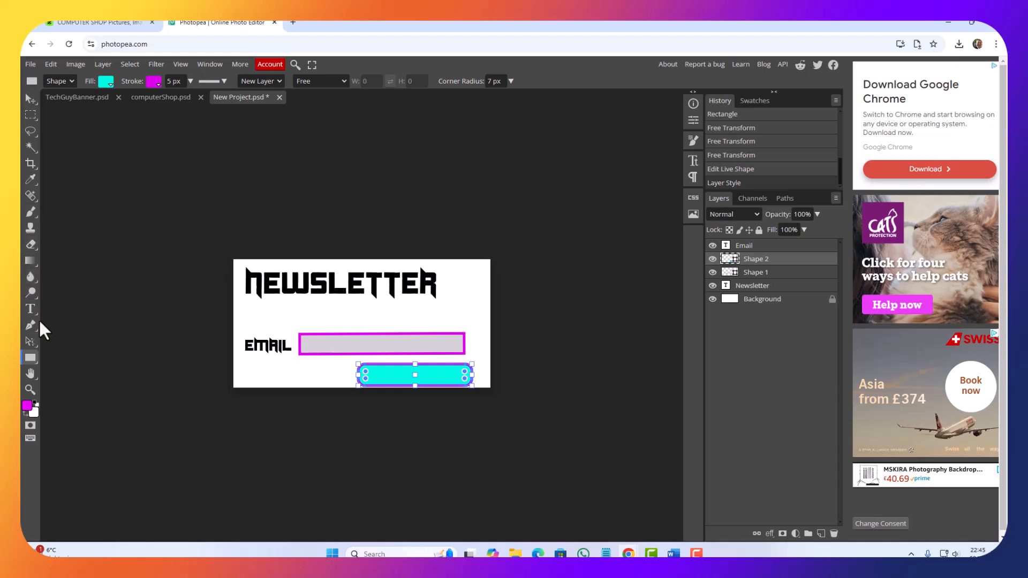
Step: Add a "Signup" text label at 30 px and place it over the right part of the cyan button
left_click(29, 307)
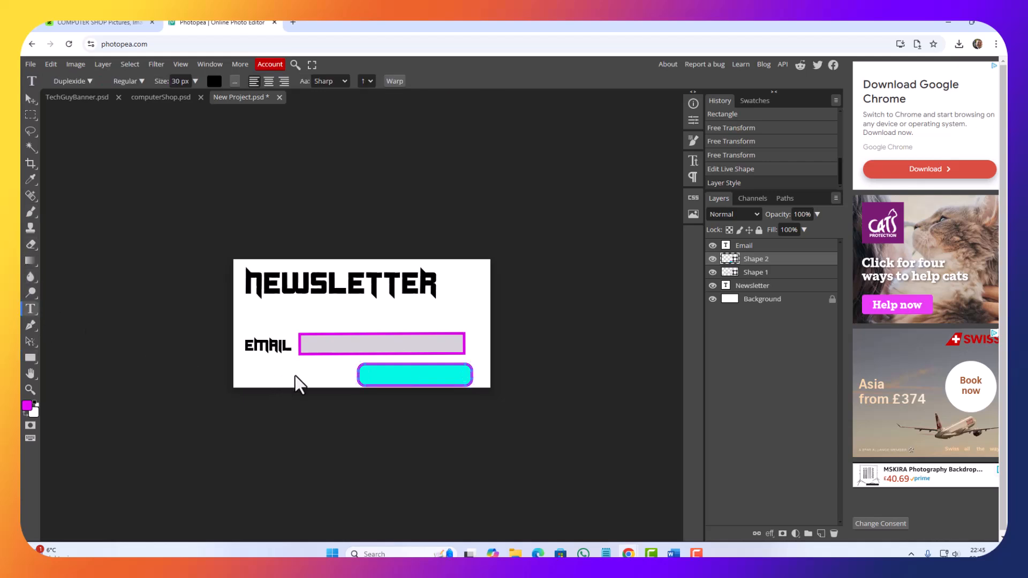
left_click(295, 374)
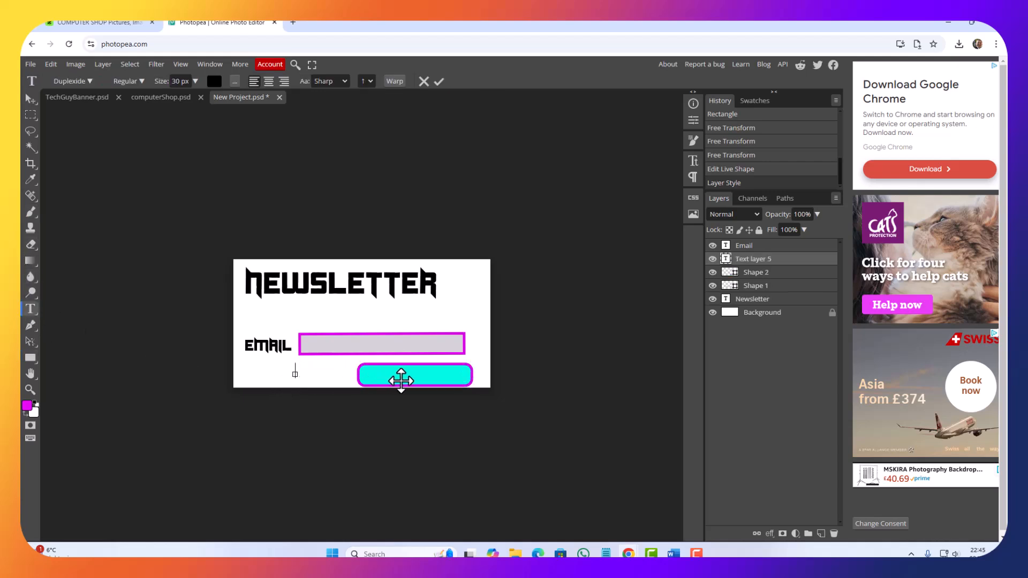
type("S")
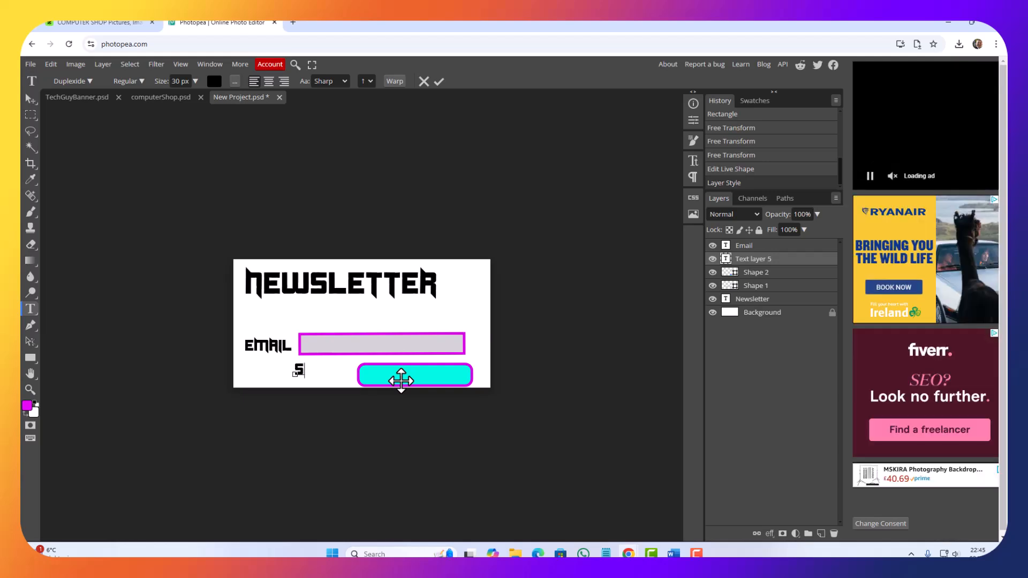
type("ign")
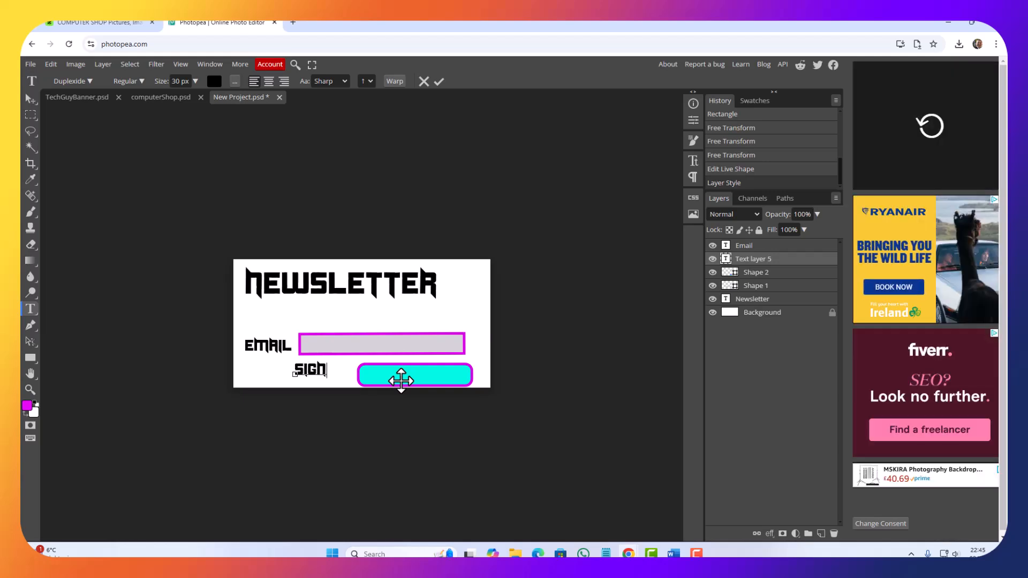
key("BackSpace")
type("g")
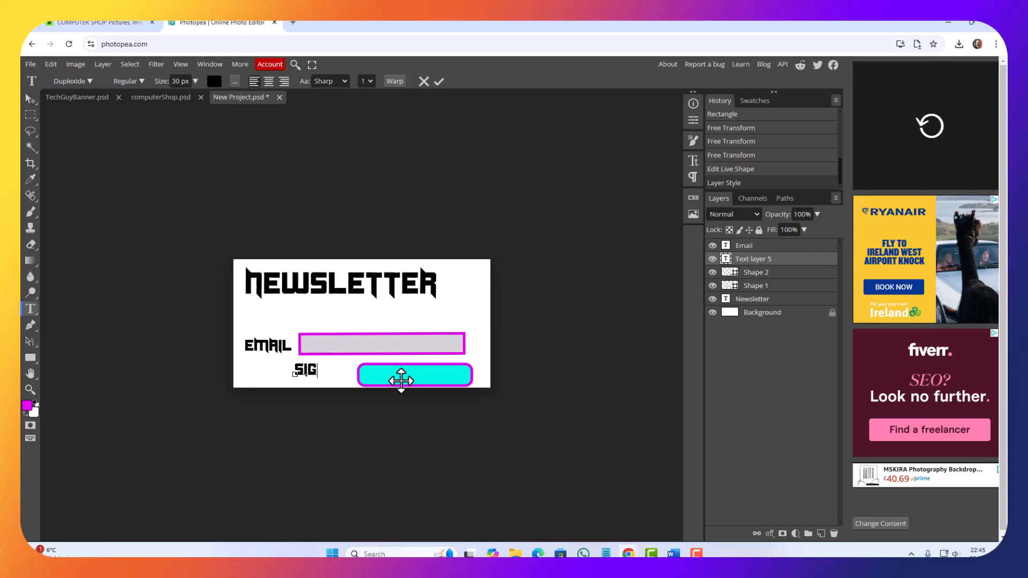
type("u")
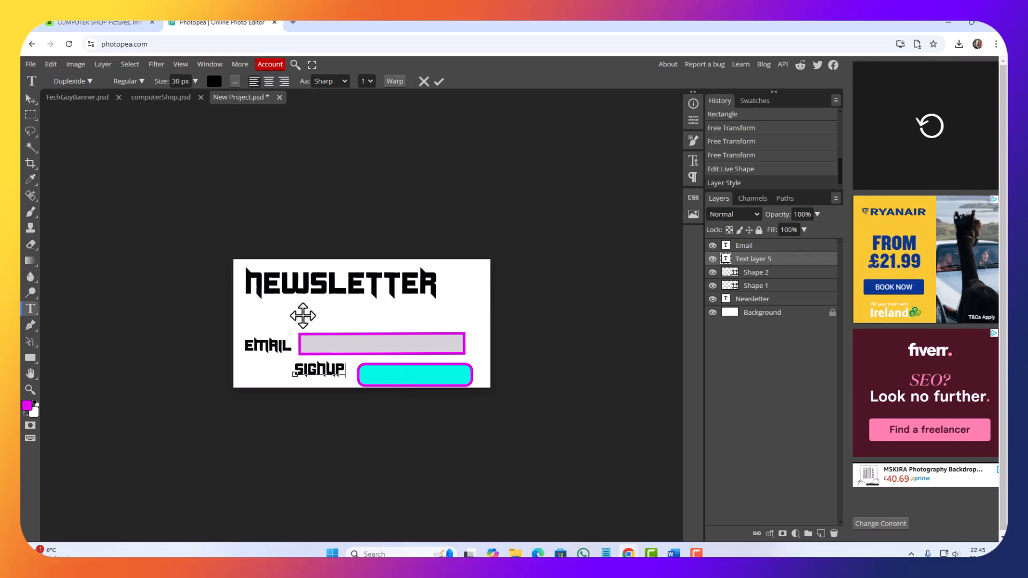
left_click(29, 103)
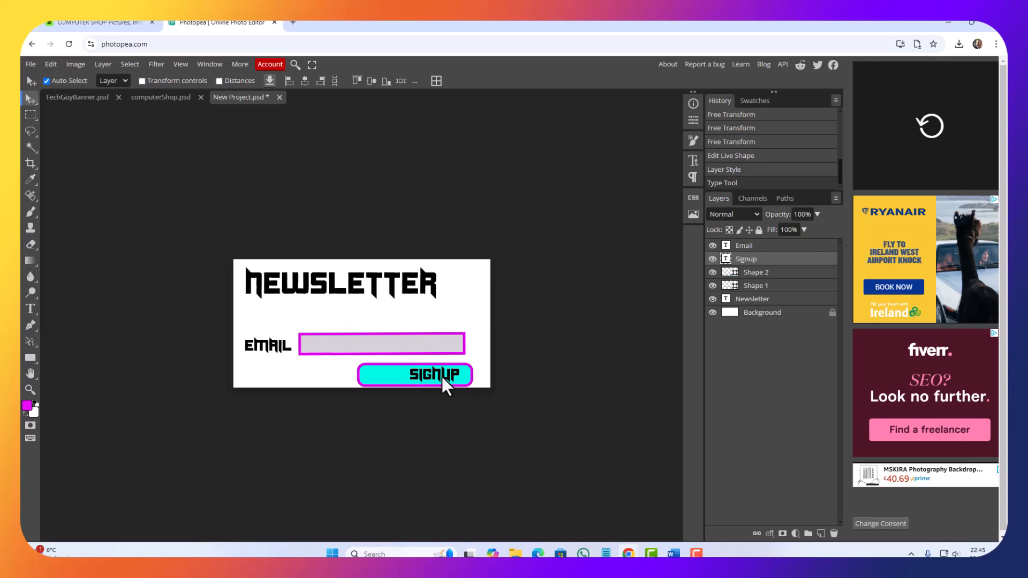
Step: Narrow the cyan button from its left side to about 63% width and centre the Signup text on it
left_click(380, 374)
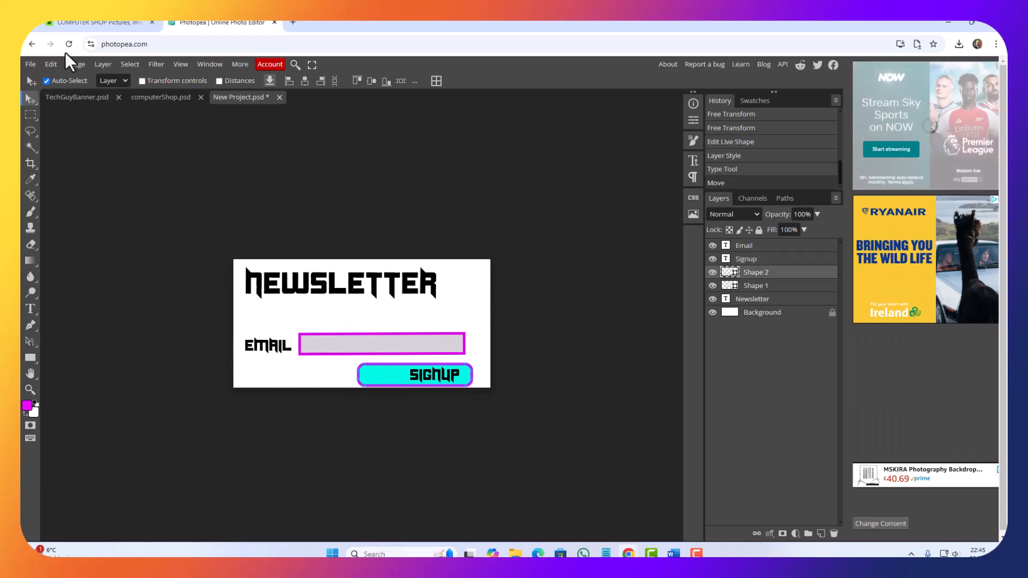
left_click(50, 64)
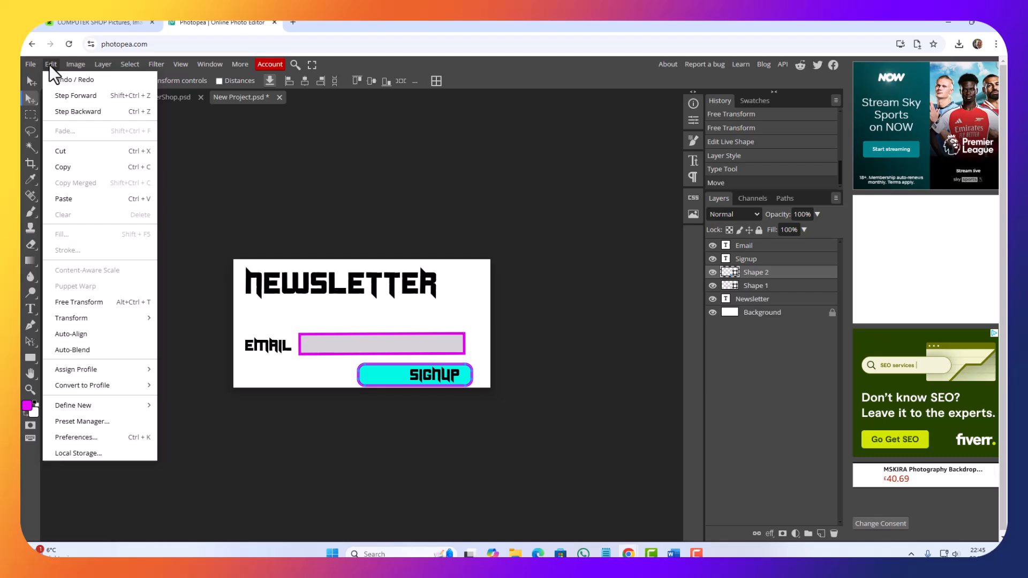
left_click(79, 302)
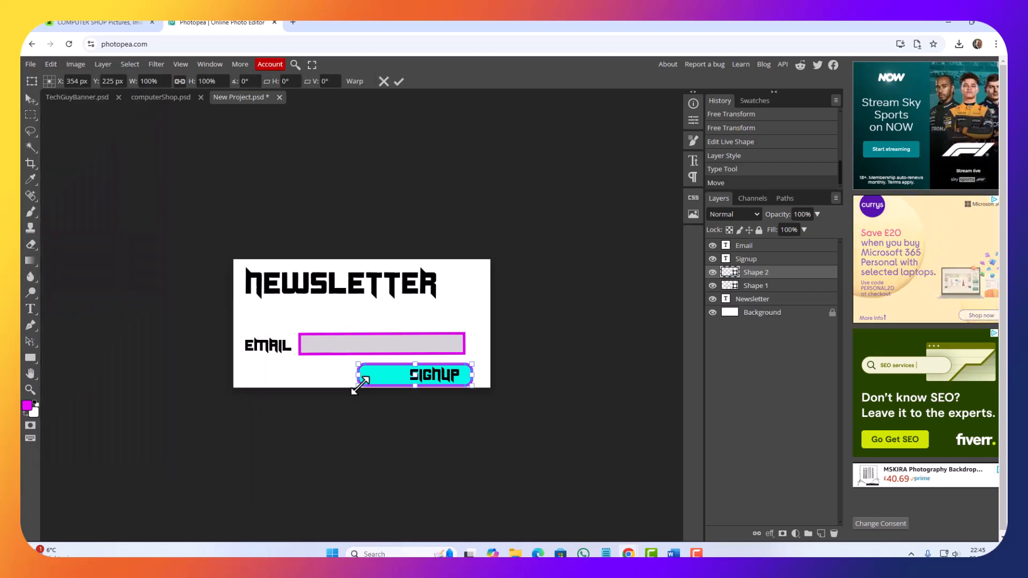
left_click_drag(358, 375, 361, 377)
mouse_move(392, 381)
left_mouse_down()
mouse_move(361, 381)
mouse_move(395, 377)
left_mouse_up()
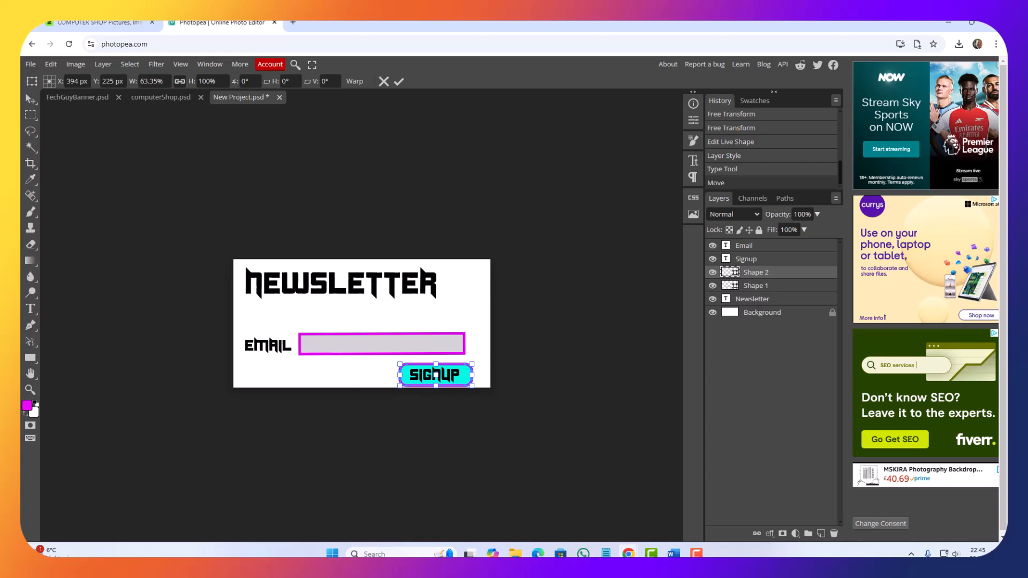
left_click(33, 101)
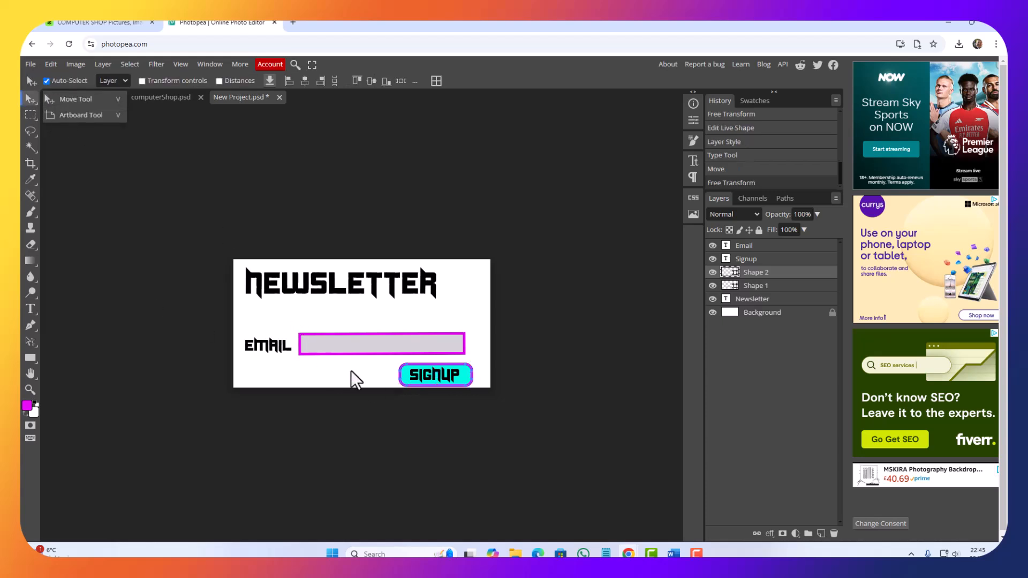
left_click_drag(437, 374, 441, 373)
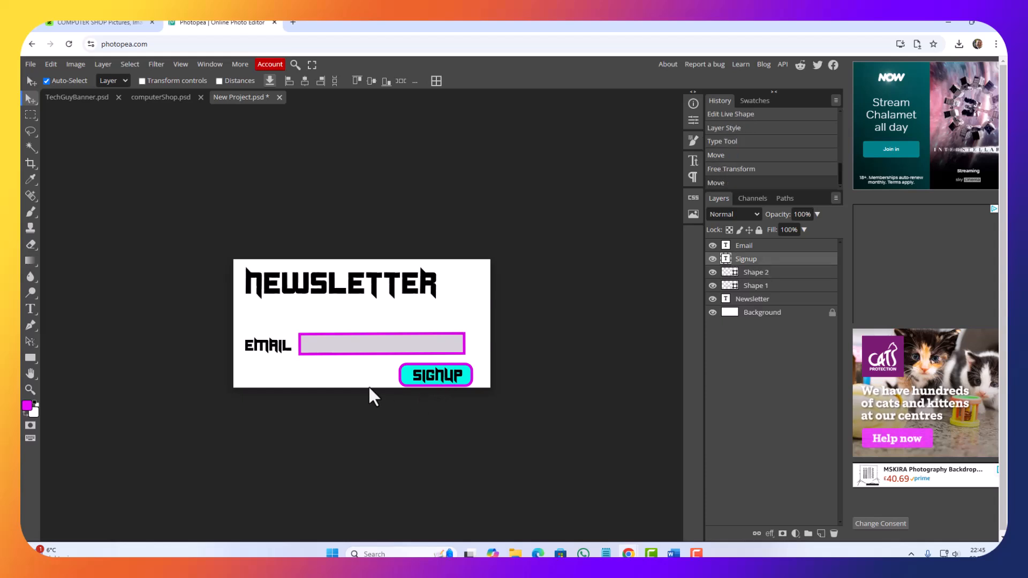
Step: Start a new 30 px text layer in the blank space just below the Newsletter heading
left_click(249, 323)
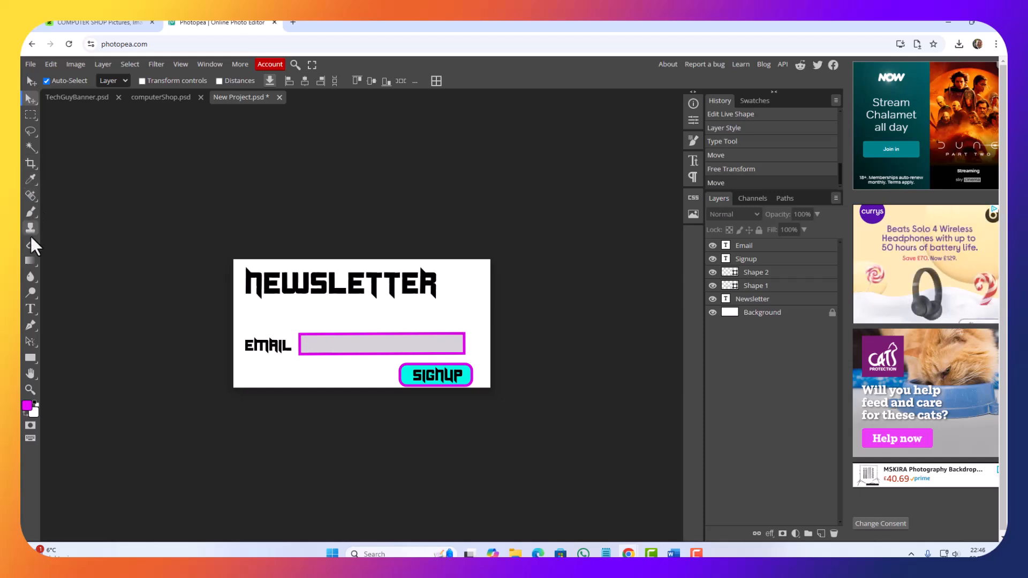
left_click(29, 310)
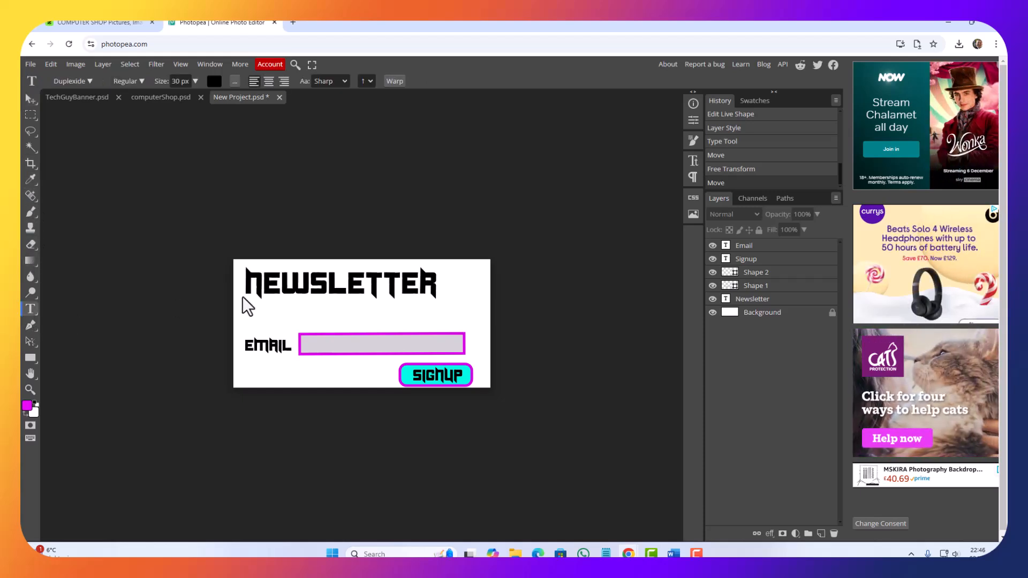
left_click(259, 311)
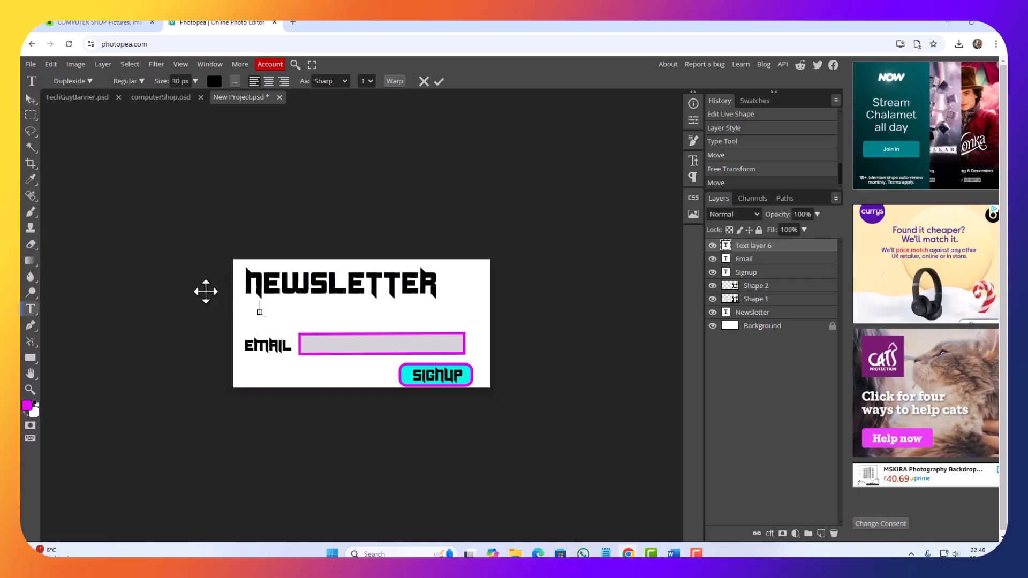
Step: Browse the available fonts, including those beginning with A, for a plainer typeface for the new text
left_click(89, 81)
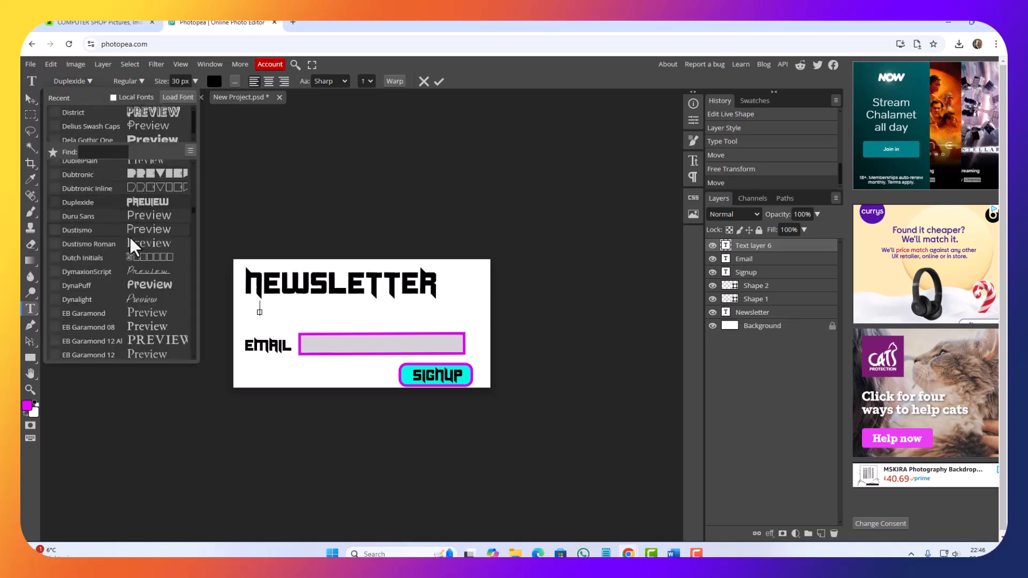
scroll(131, 256, "up", 5)
scroll(132, 258, "up", 10)
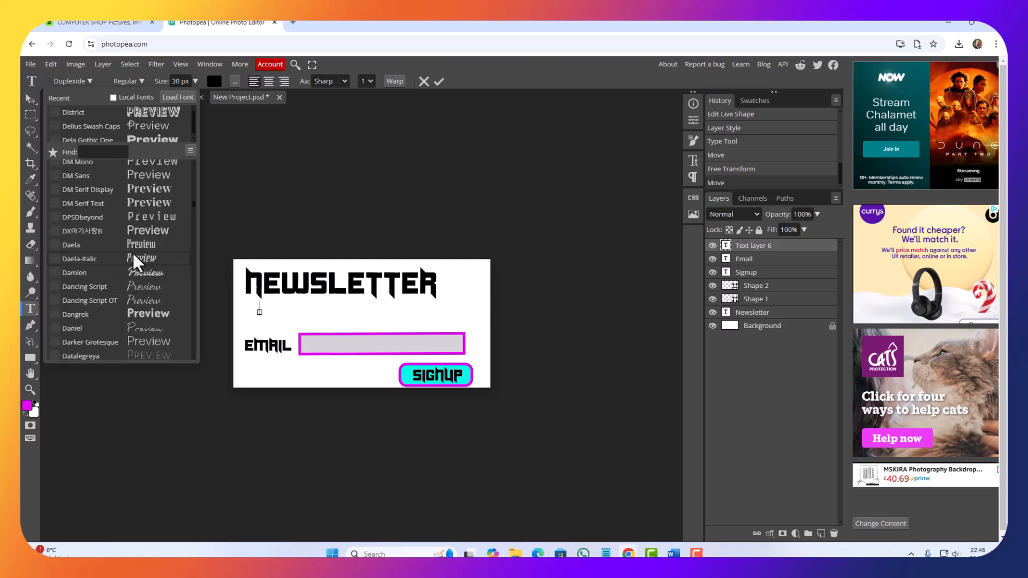
scroll(135, 254, "up", 3)
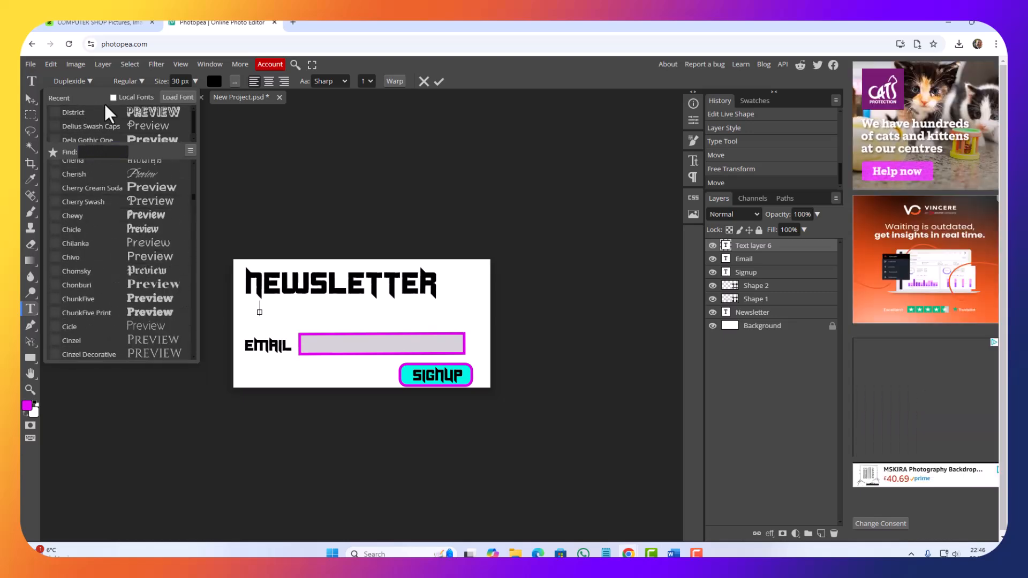
left_click(70, 81)
left_click(70, 81)
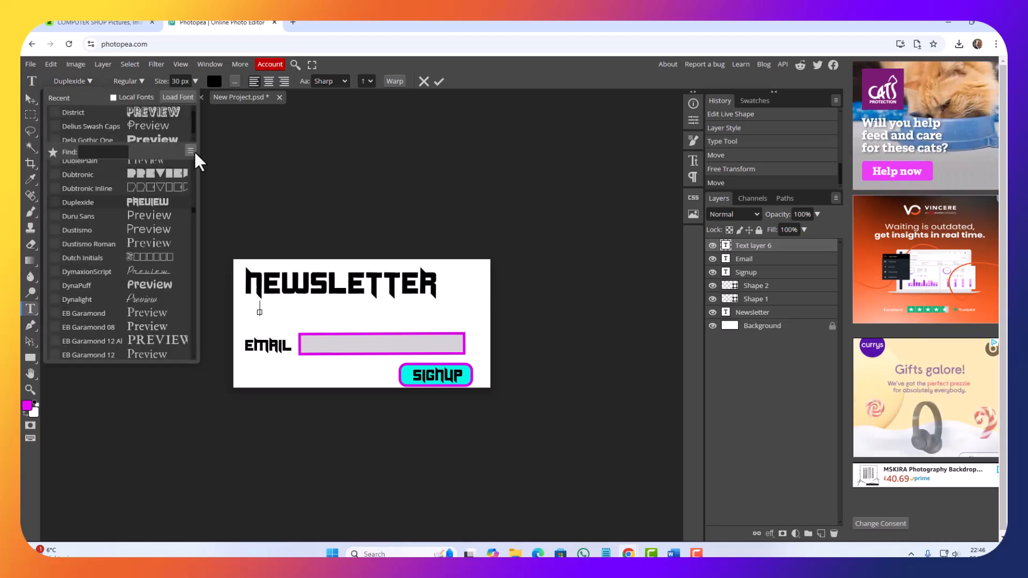
left_click_drag(192, 210, 187, 131)
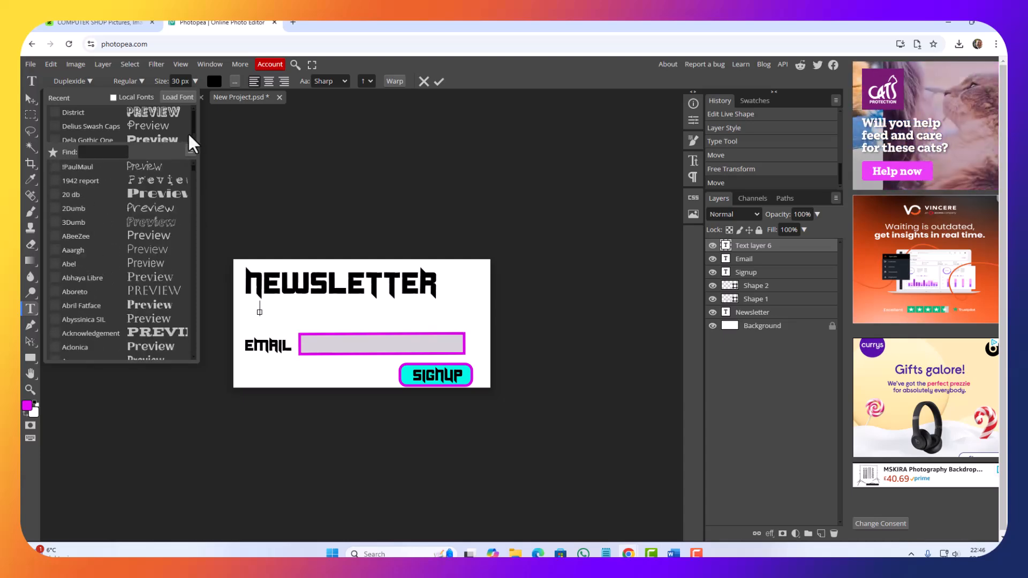
left_click(94, 228)
scroll(91, 214, "down", 3)
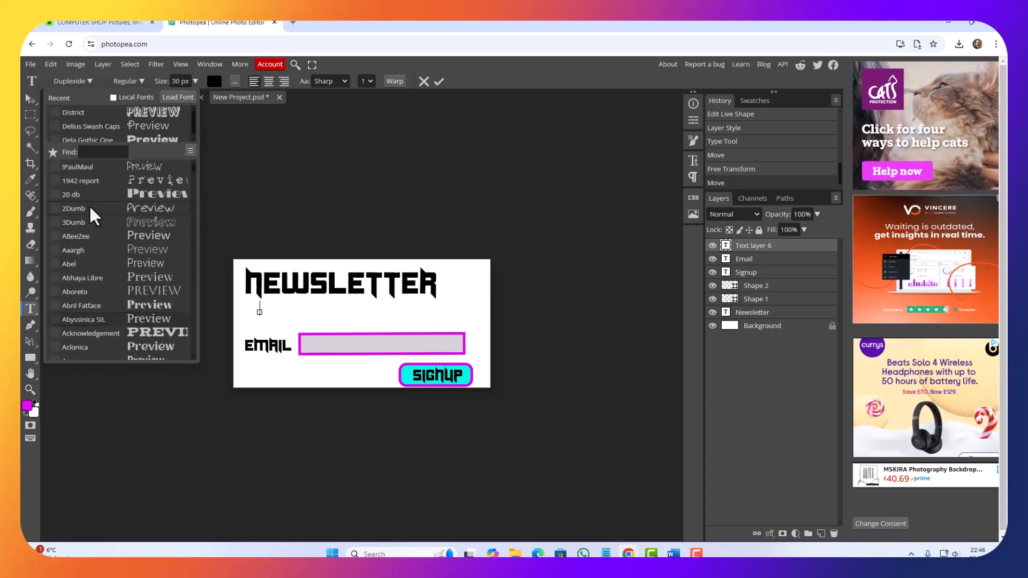
scroll(83, 285, "up", 3)
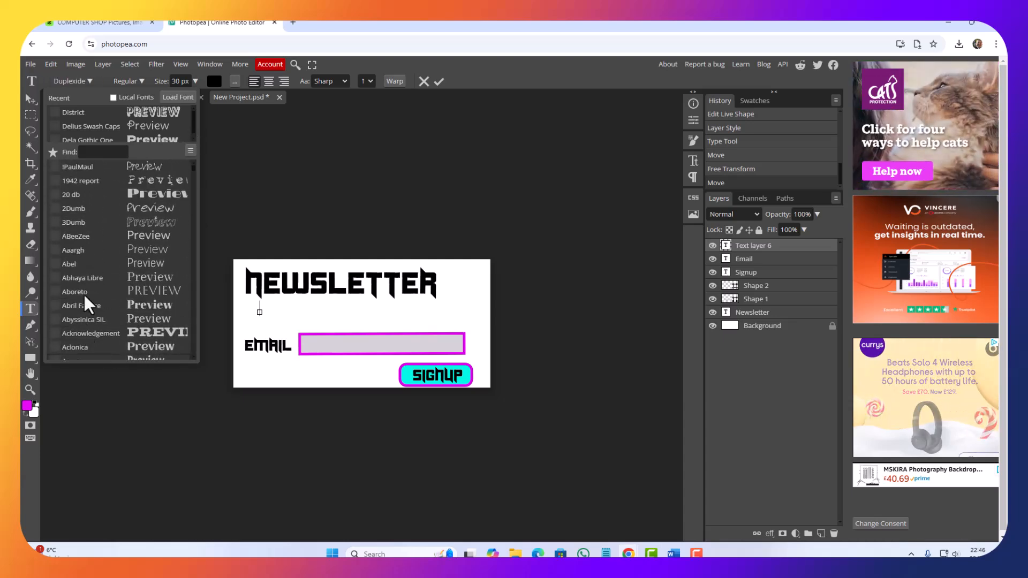
left_click(82, 261)
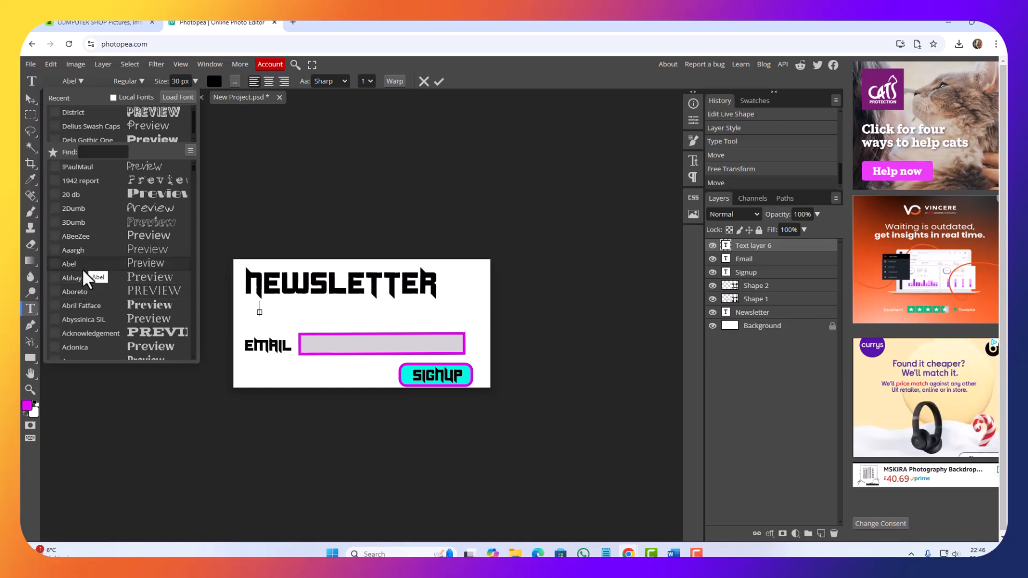
scroll(82, 270, "down", 4)
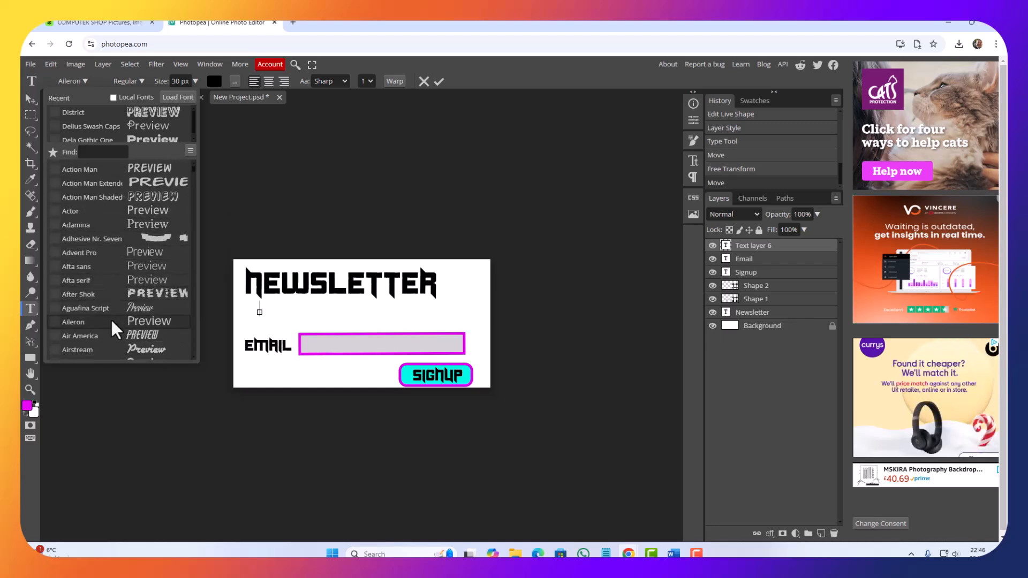
scroll(106, 326, "down", 5)
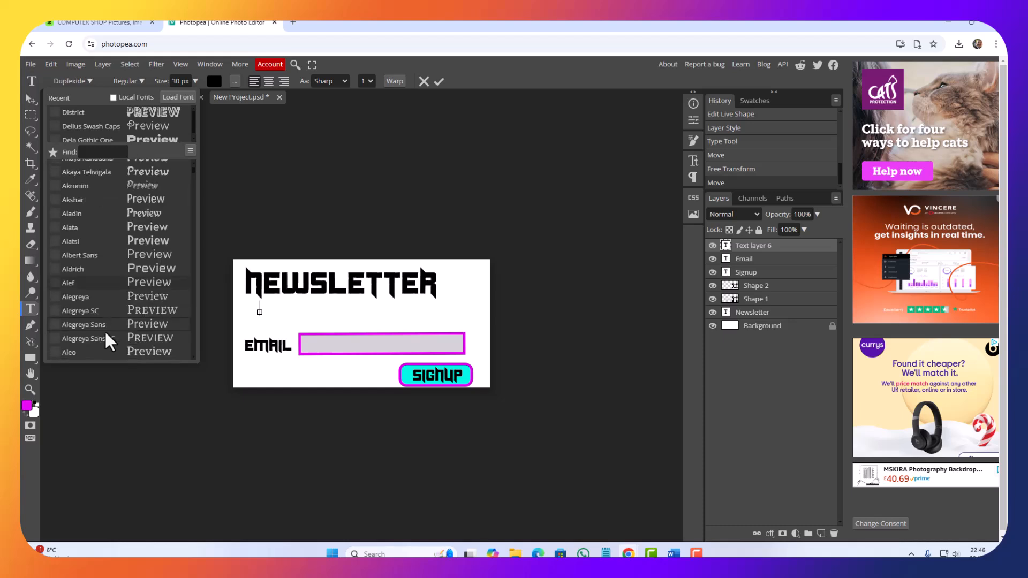
scroll(104, 329, "down", 5)
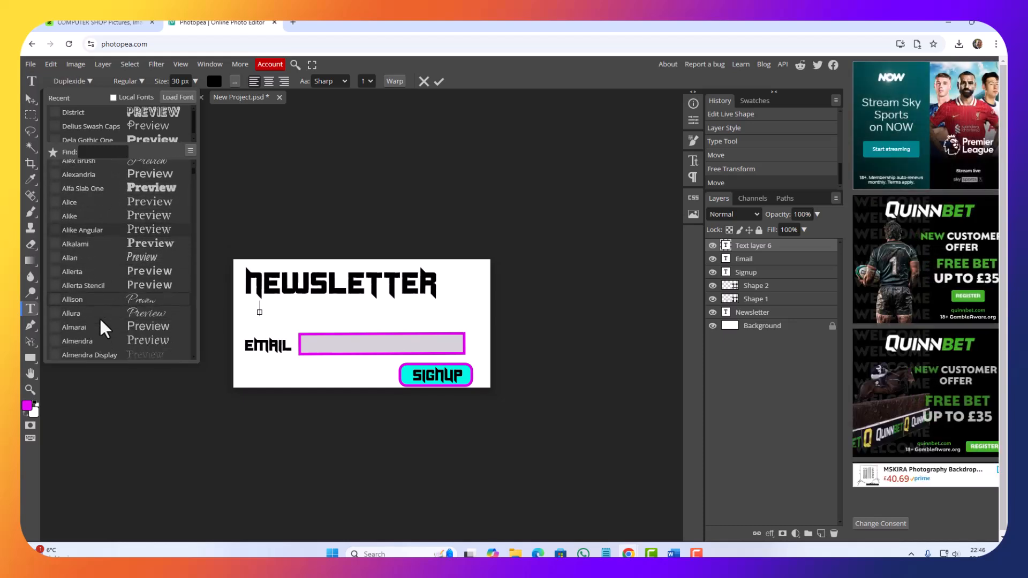
scroll(98, 316, "down", 5)
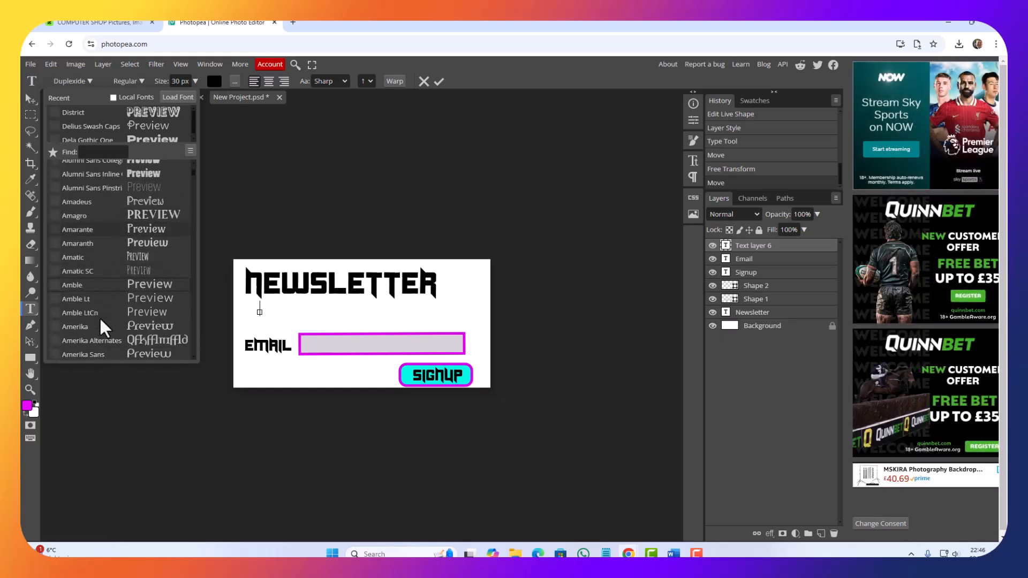
scroll(99, 316, "down", 6)
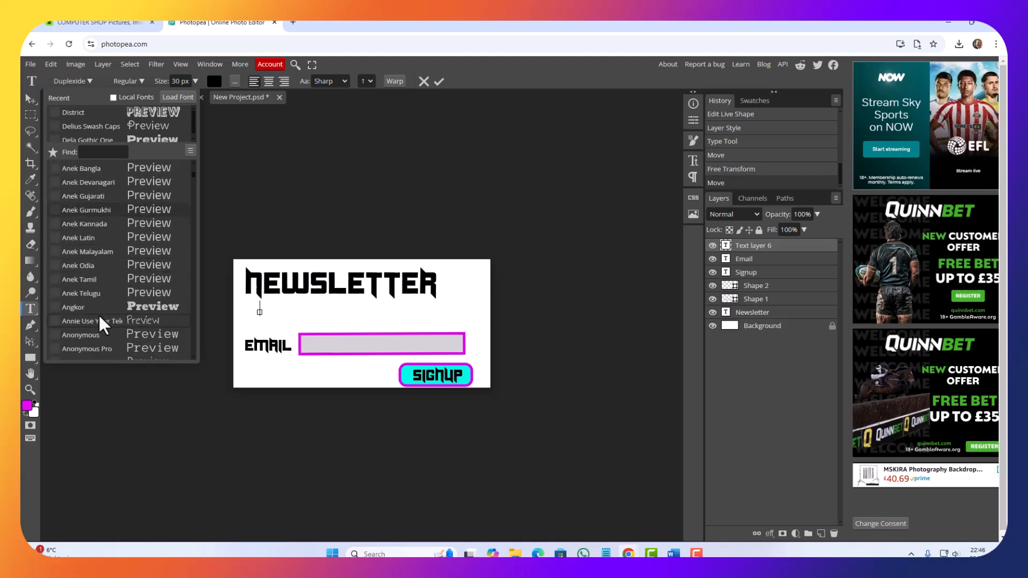
scroll(100, 309, "down", 1)
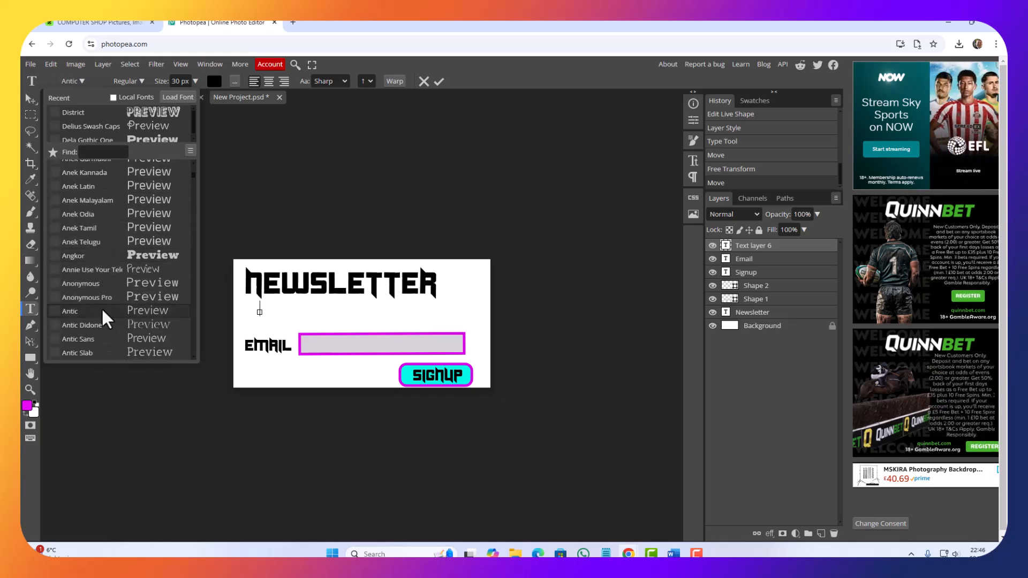
scroll(100, 308, "down", 5)
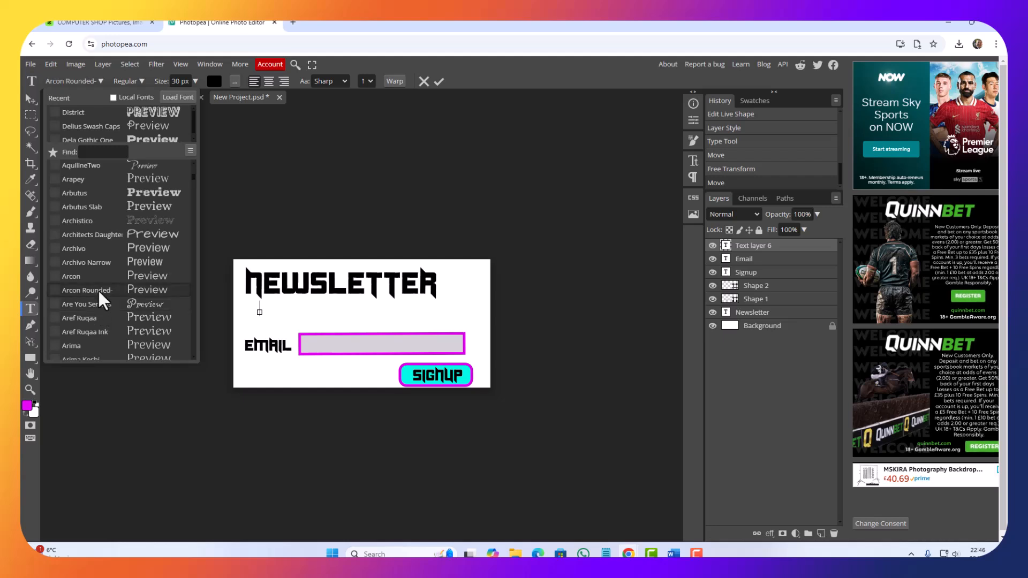
scroll(98, 291, "up", 1)
scroll(98, 290, "down", 1)
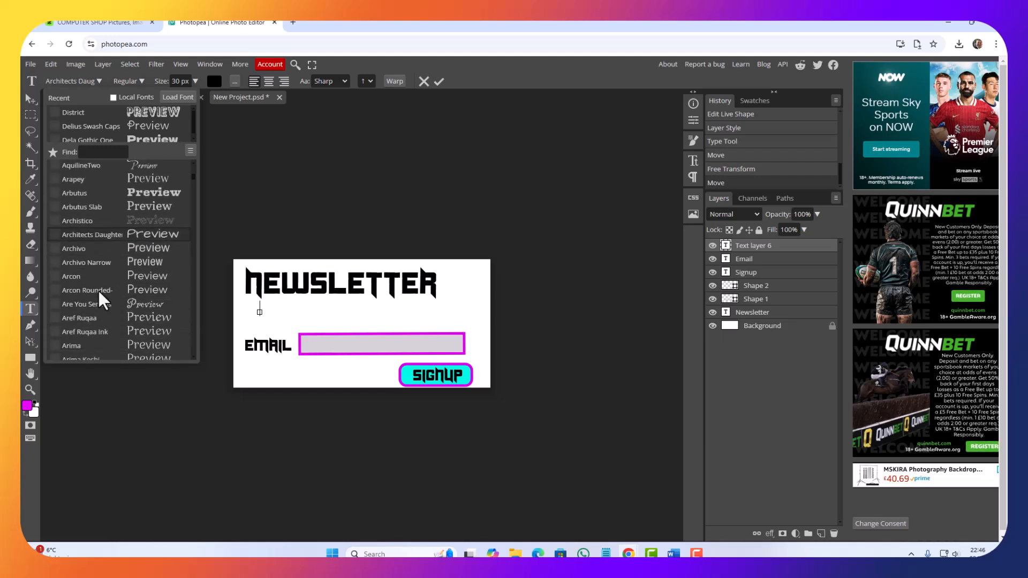
scroll(97, 288, "down", 2)
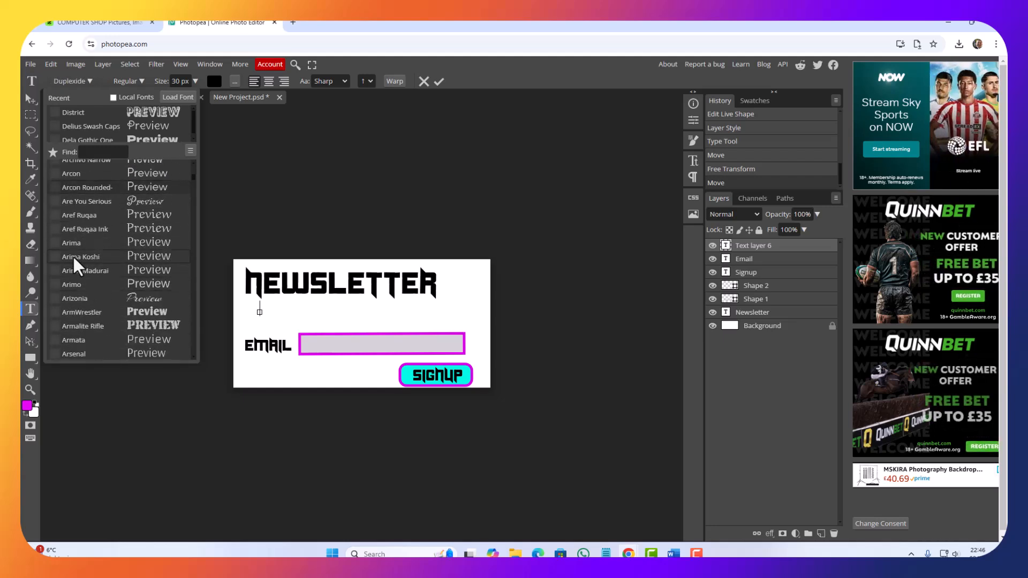
scroll(87, 293, "down", 1)
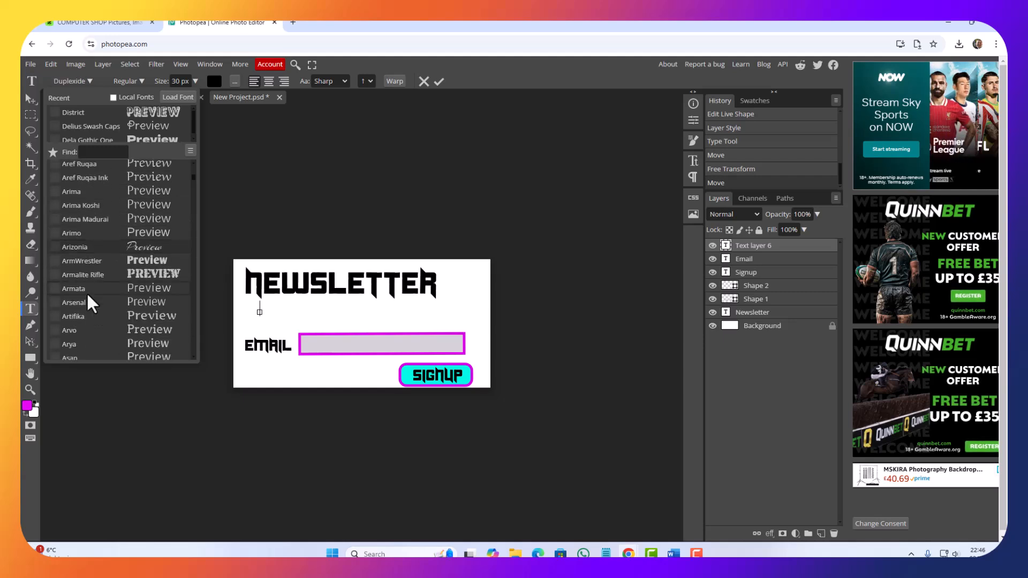
scroll(87, 293, "up", 1)
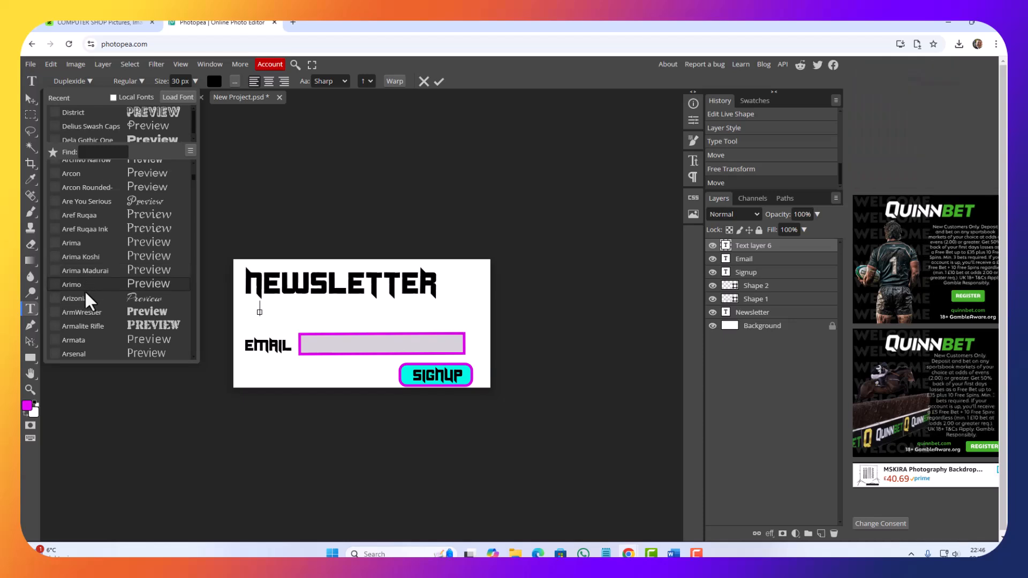
scroll(85, 290, "down", 2)
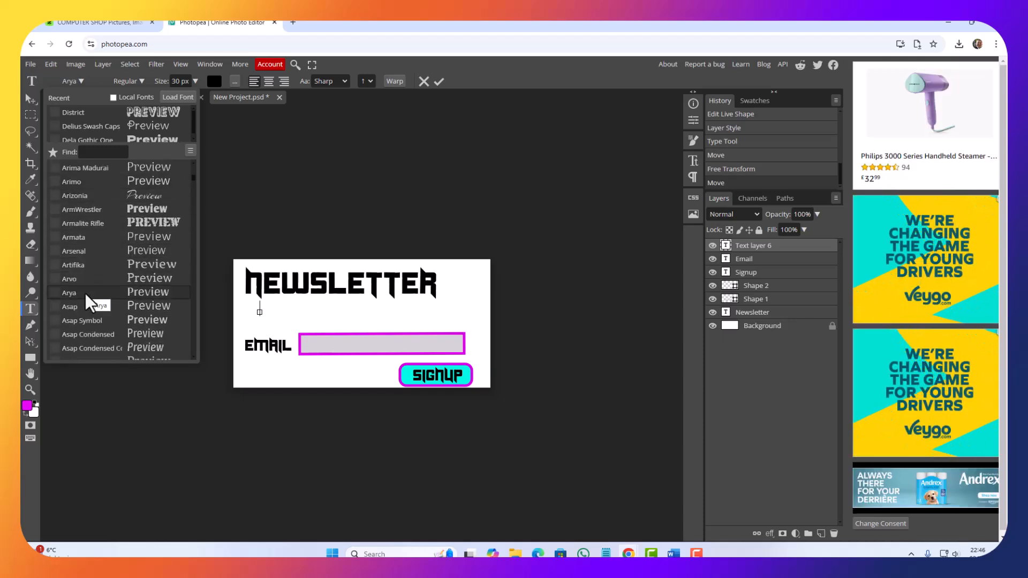
scroll(86, 293, "up", 2)
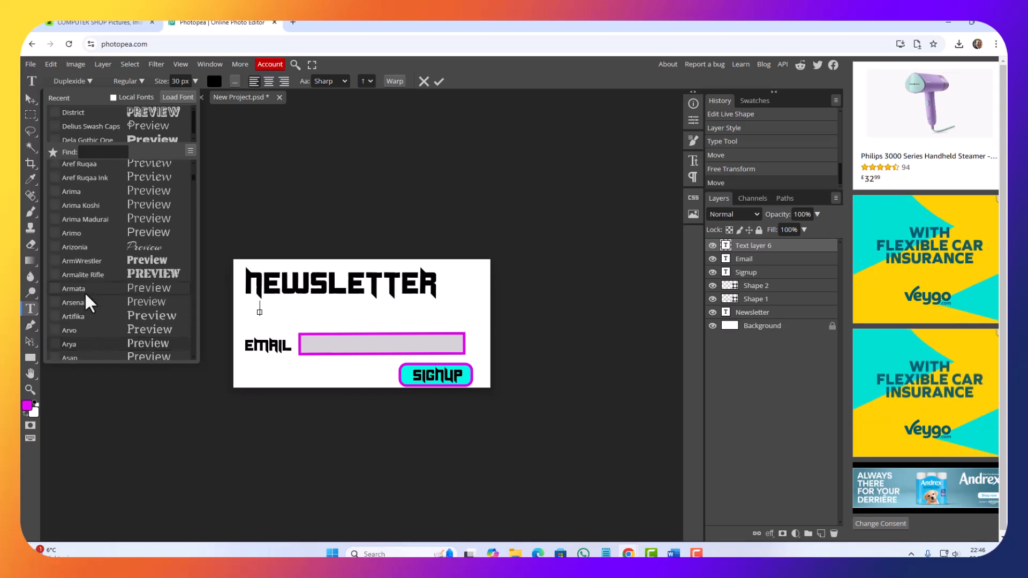
scroll(86, 294, "up", 2)
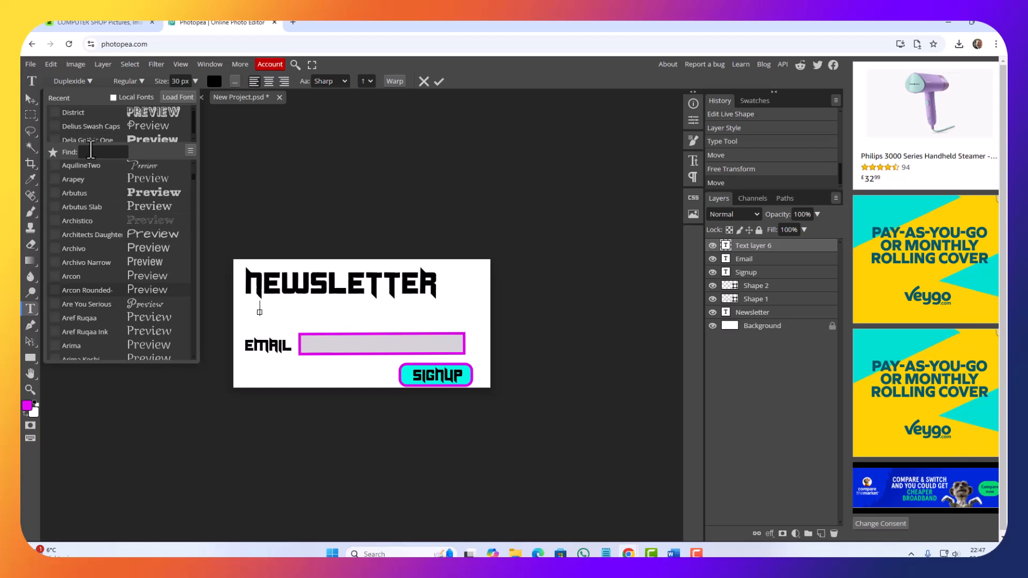
Step: Search the fonts for "arial" and "Tahom", and clear the search
type("ar")
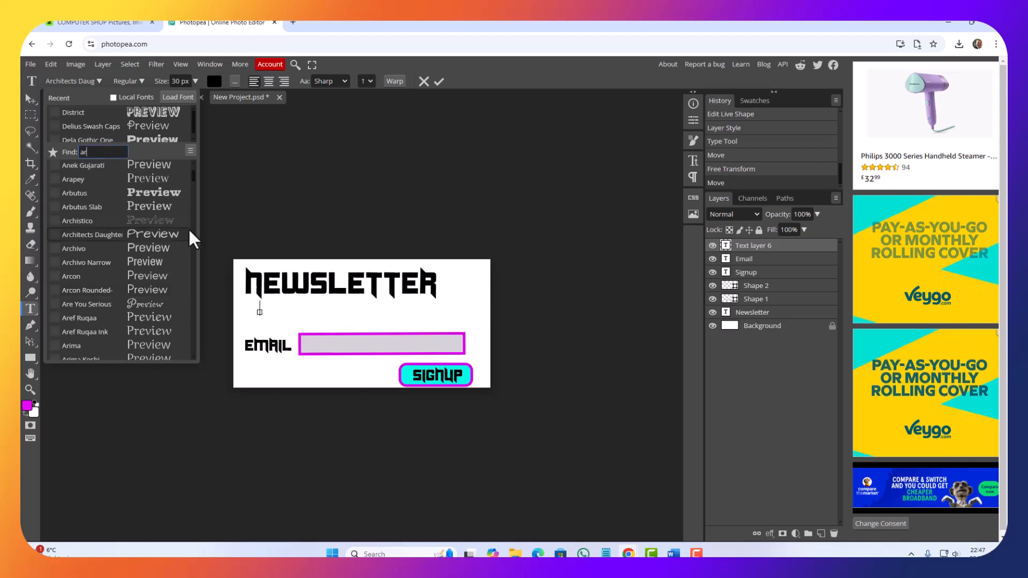
type("ial")
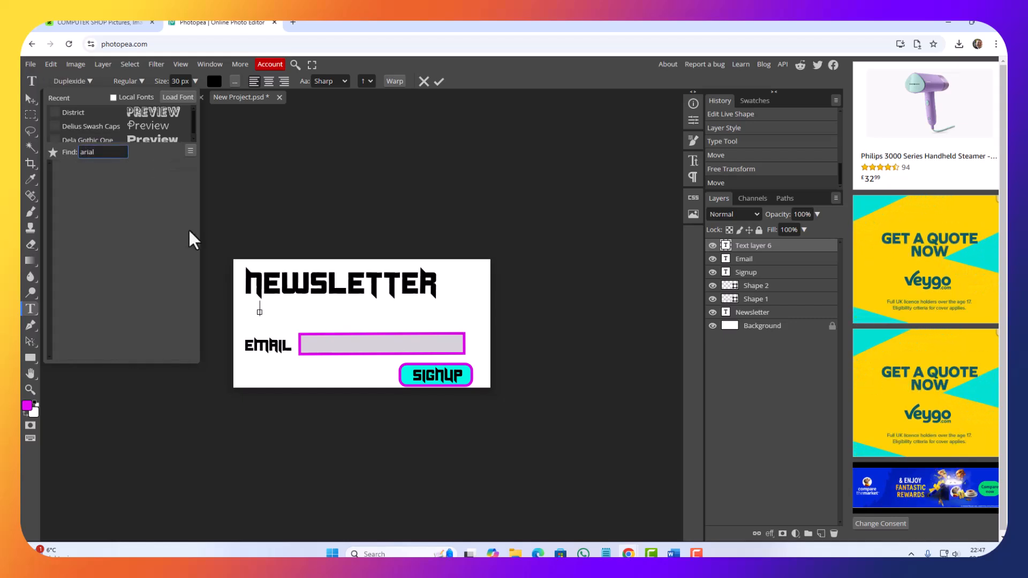
key("ctrl+a")
type("To")
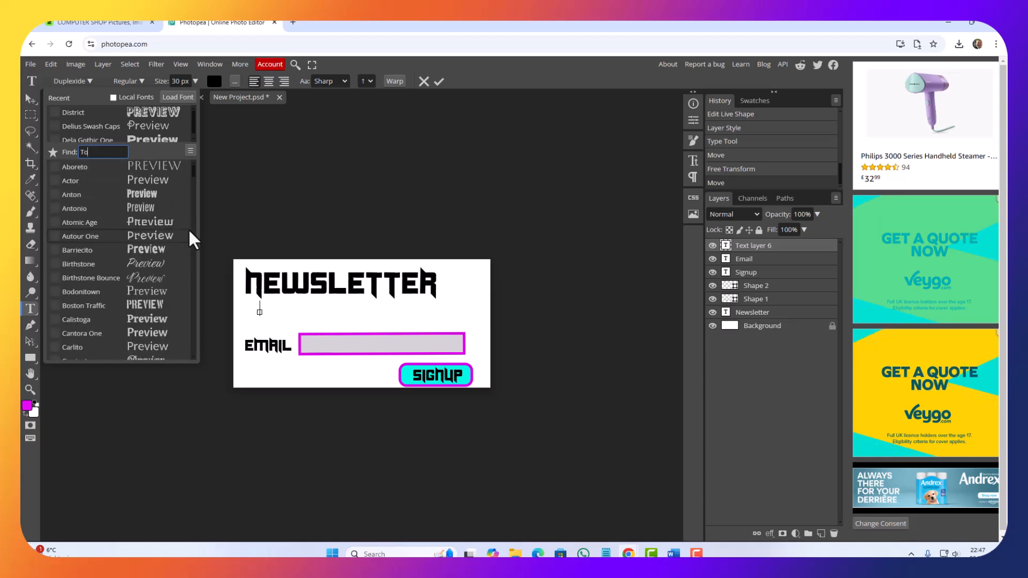
key("BackSpace")
type("ahom")
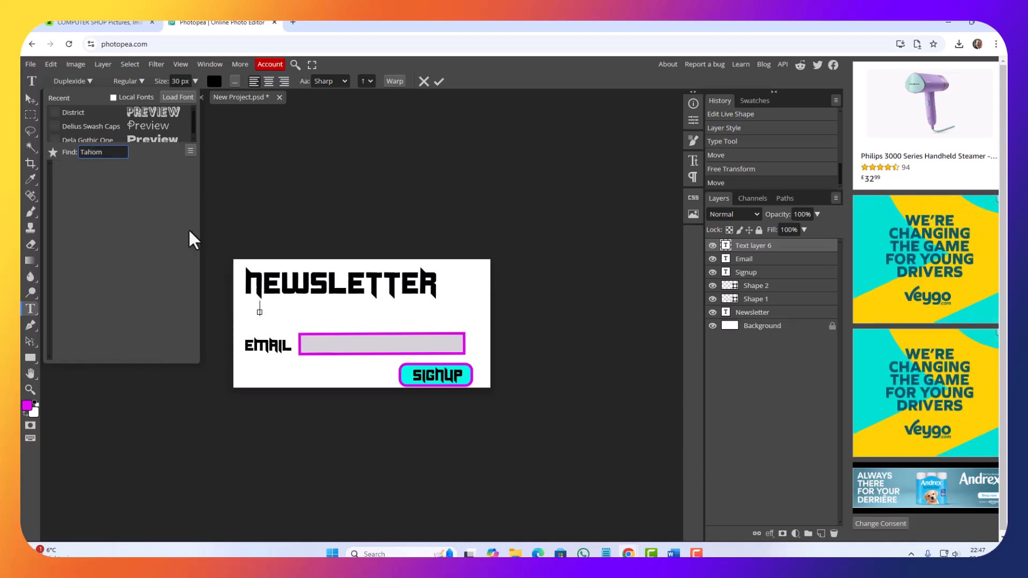
key("BackSpace")
key("BackSpace")
key("BackSpace")
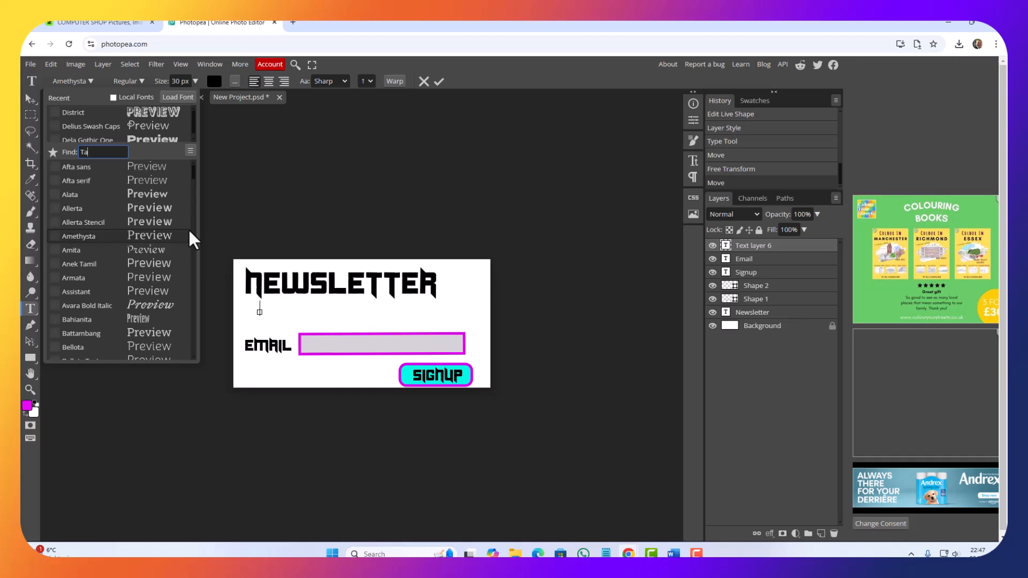
type("h")
key("BackSpace")
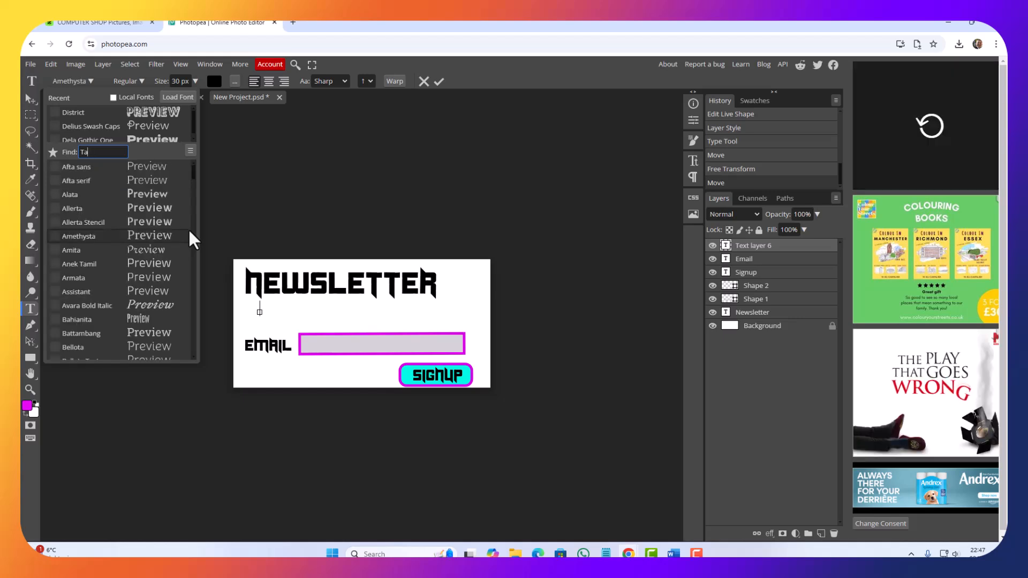
key("BackSpace")
key("BackSpace")
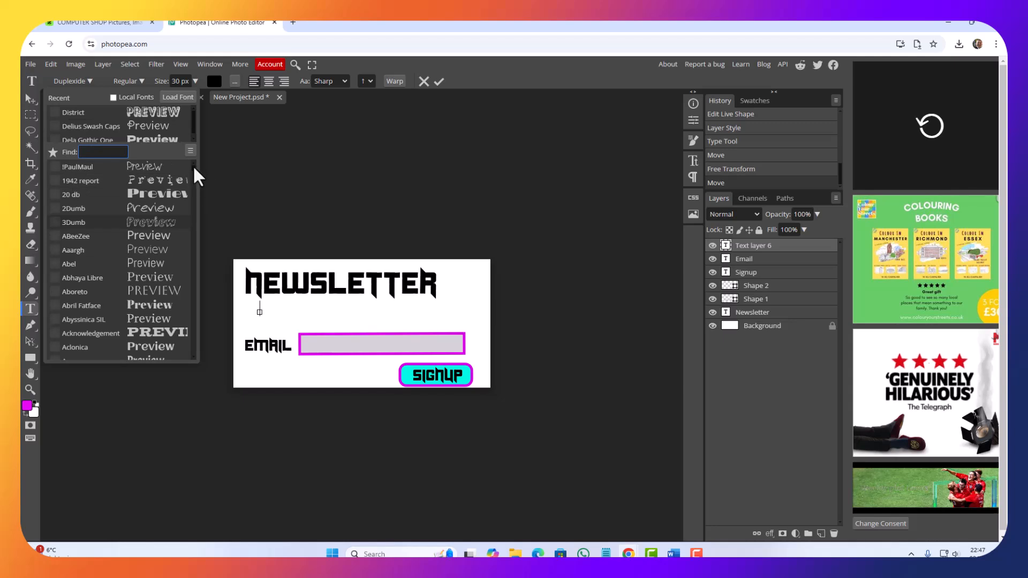
Step: Choose the Abel font for the new text layer and enter "Please add your email address in order to sign"
scroll(111, 232, "down", 4)
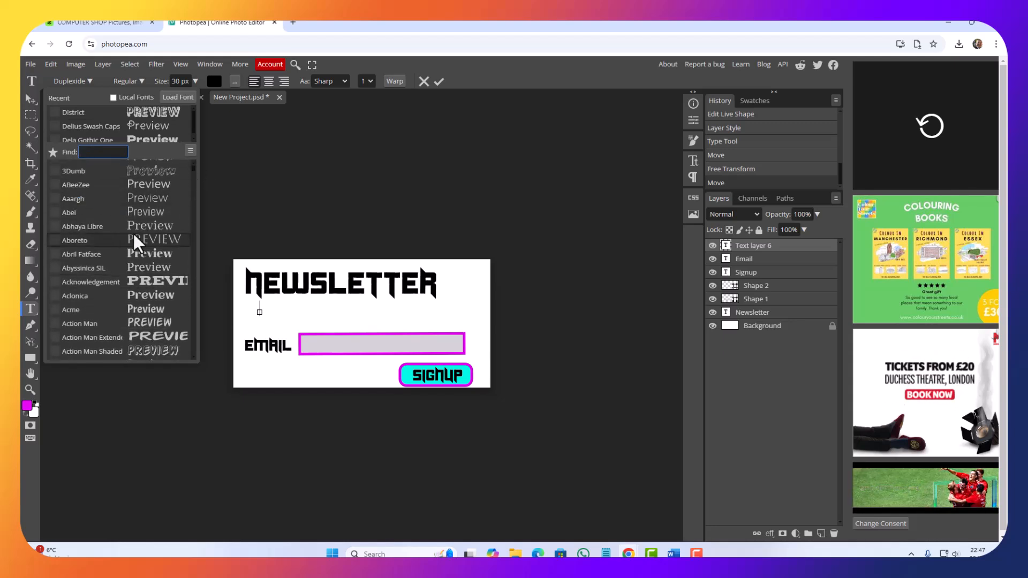
left_click(135, 212)
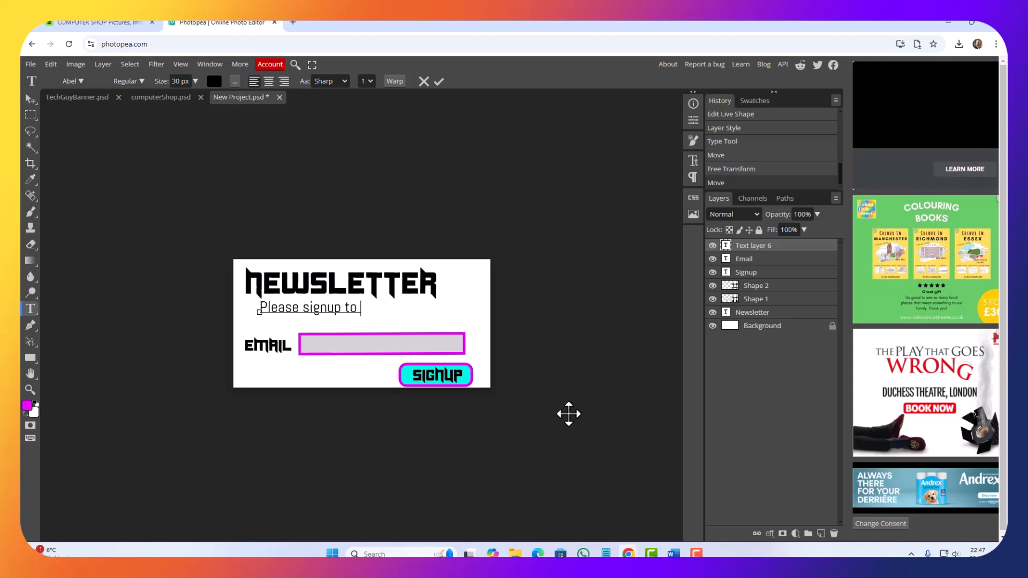
key("BackSpace")
key("BackSpace")
key("BackSpace")
key("BackSpace")
key("BackSpace")
key("BackSpace")
key("BackSpace")
key("BackSpace")
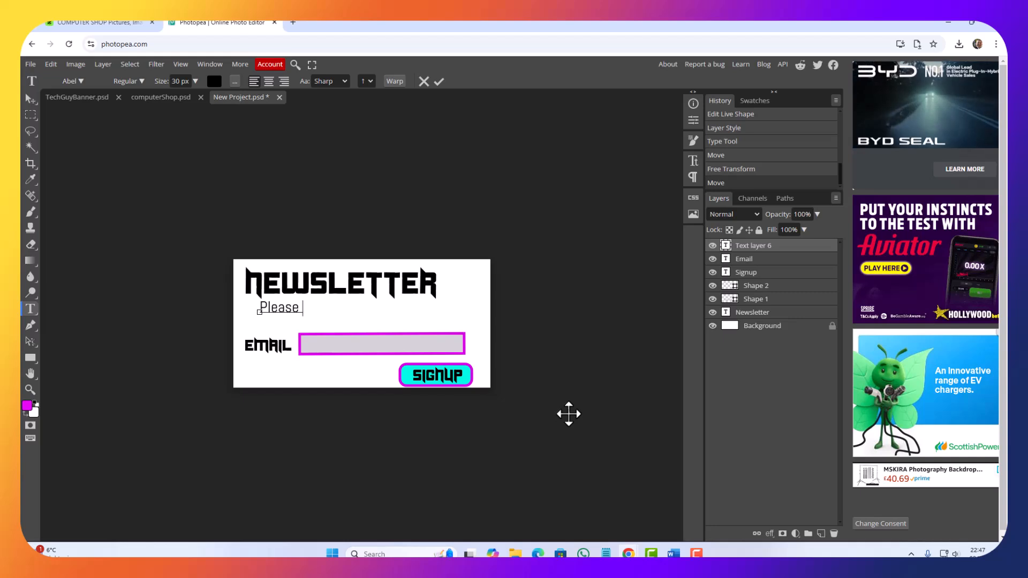
type("add your ")
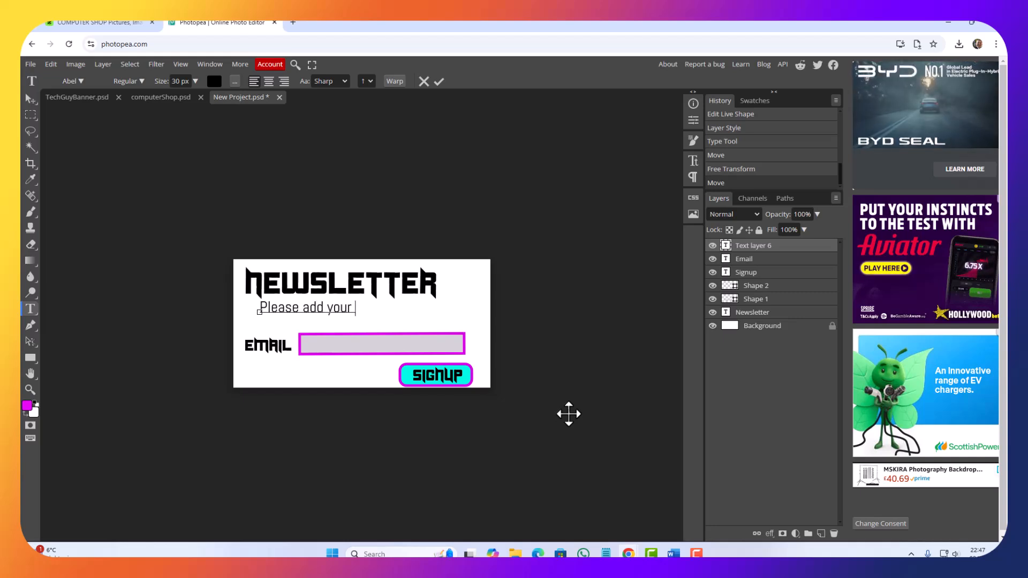
type("email addre")
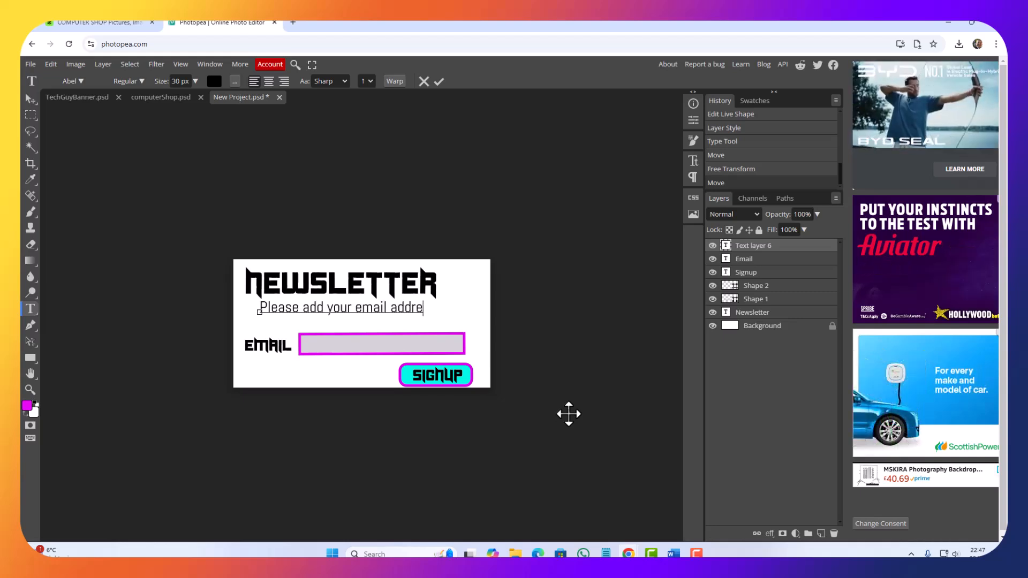
type("ss ")
type("i")
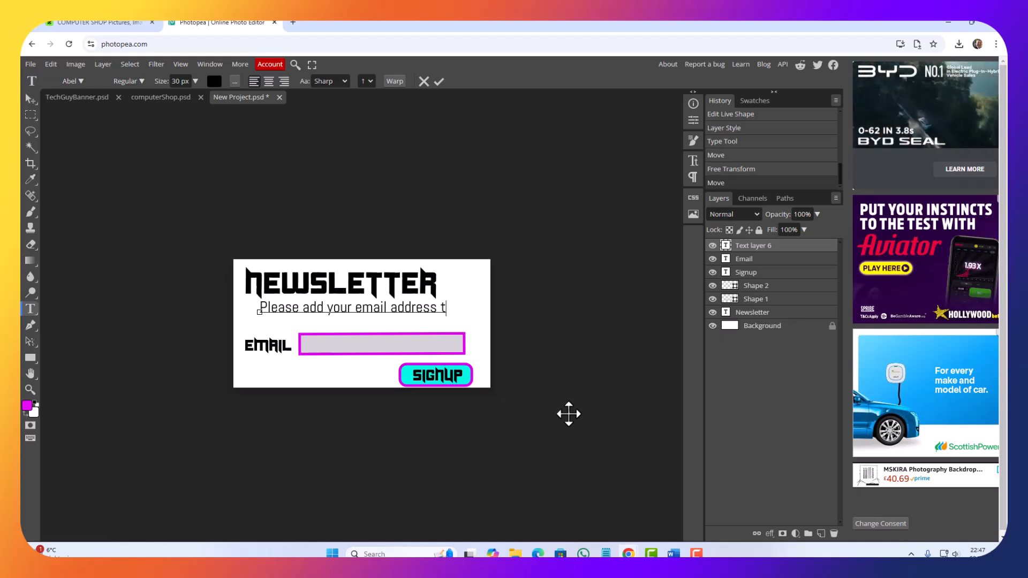
type("n order ")
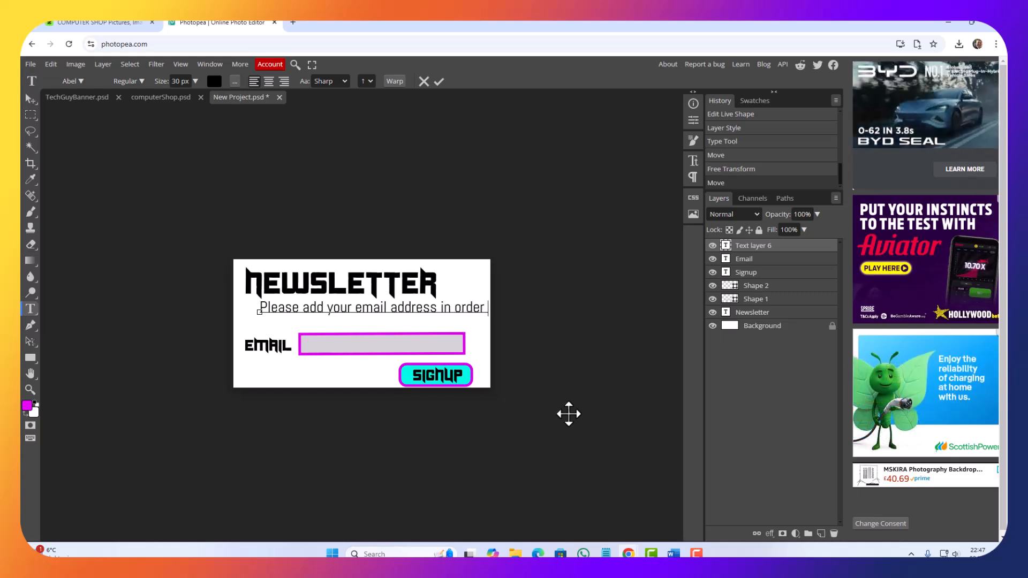
type("to sign")
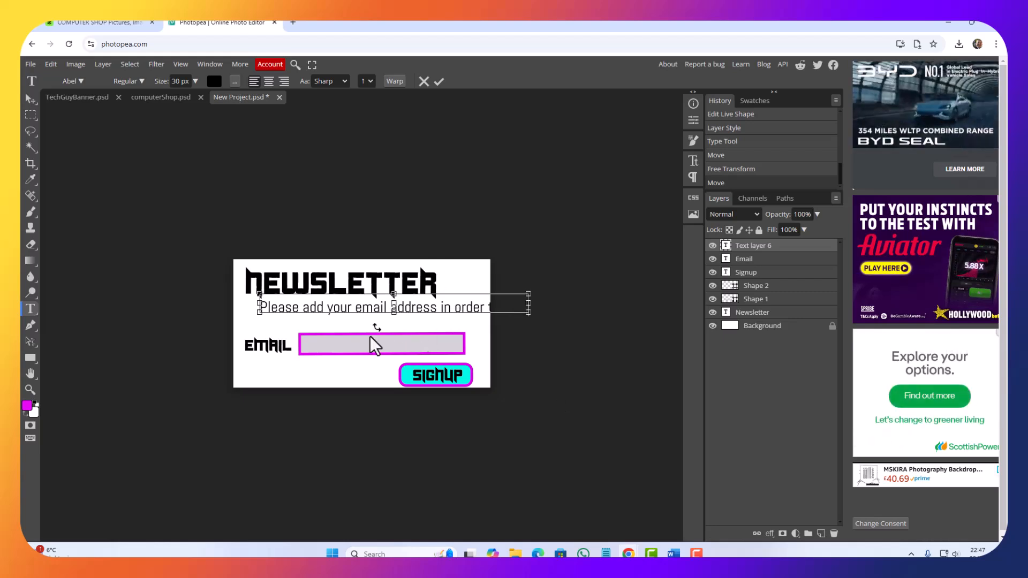
Step: Reduce the instruction line to 16 px and complete it so it ends with "signup to our Newsletter!"
key("ctrl+a")
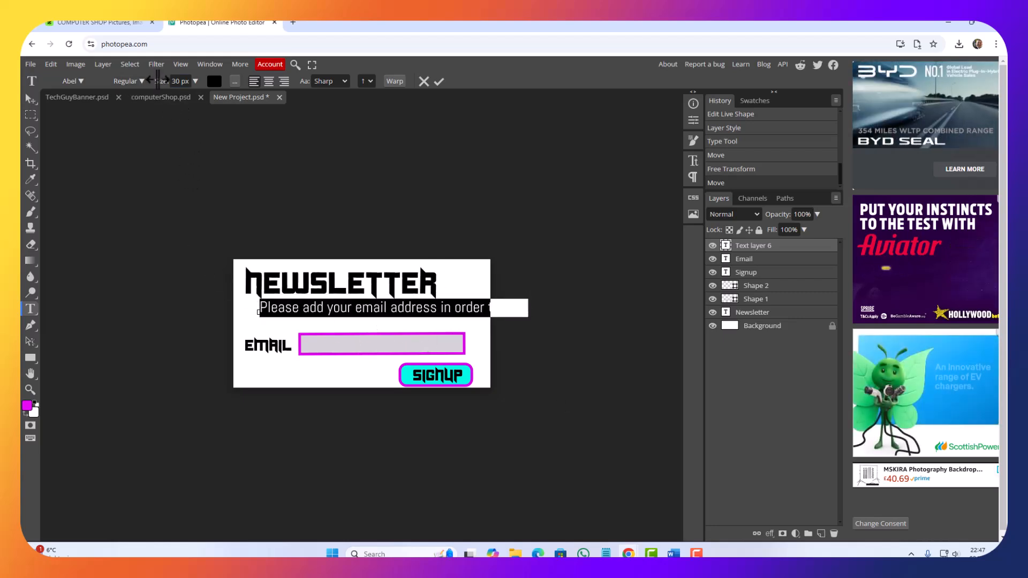
left_click_drag(162, 79, 154, 76)
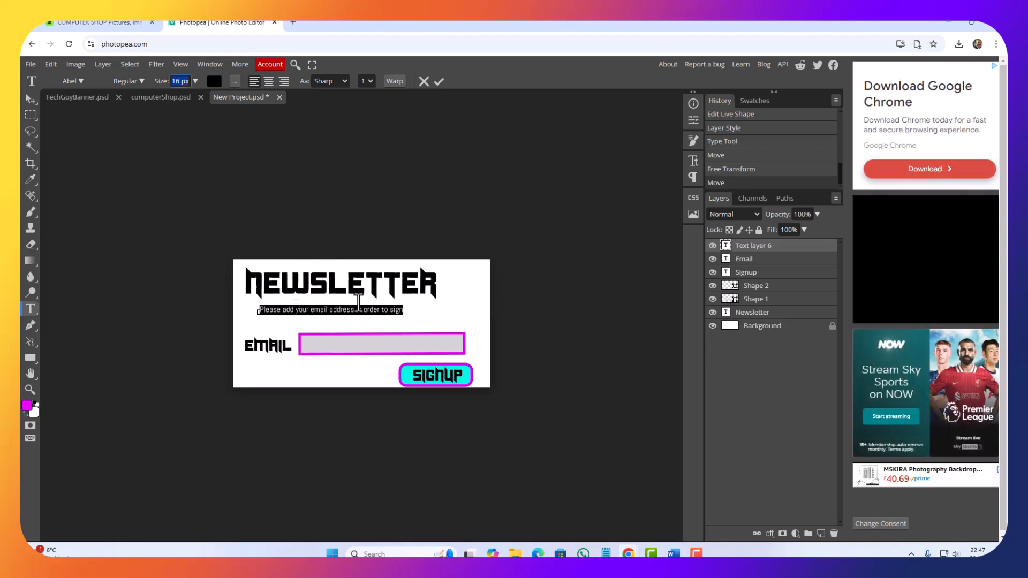
left_click(400, 315)
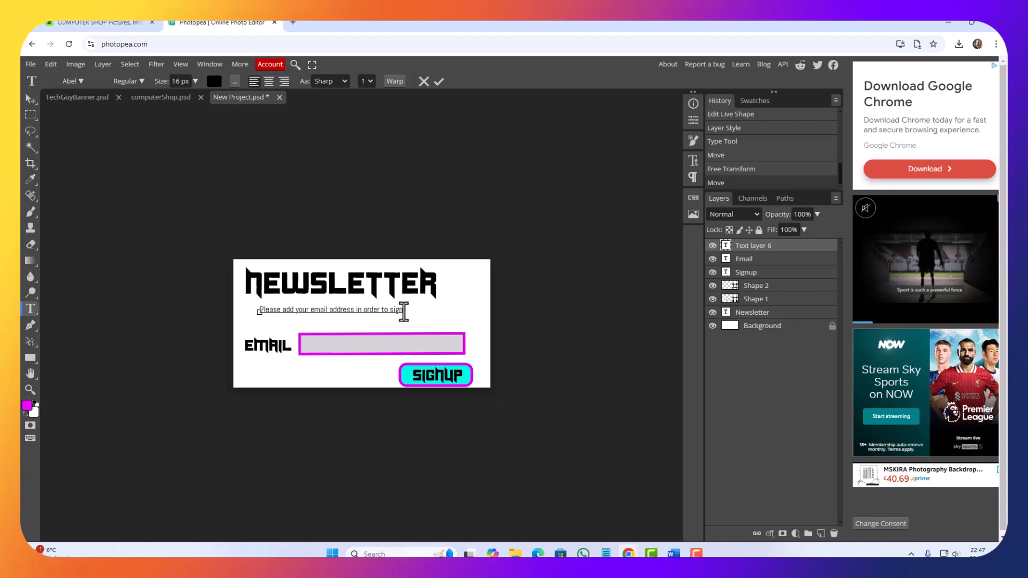
type("up to our")
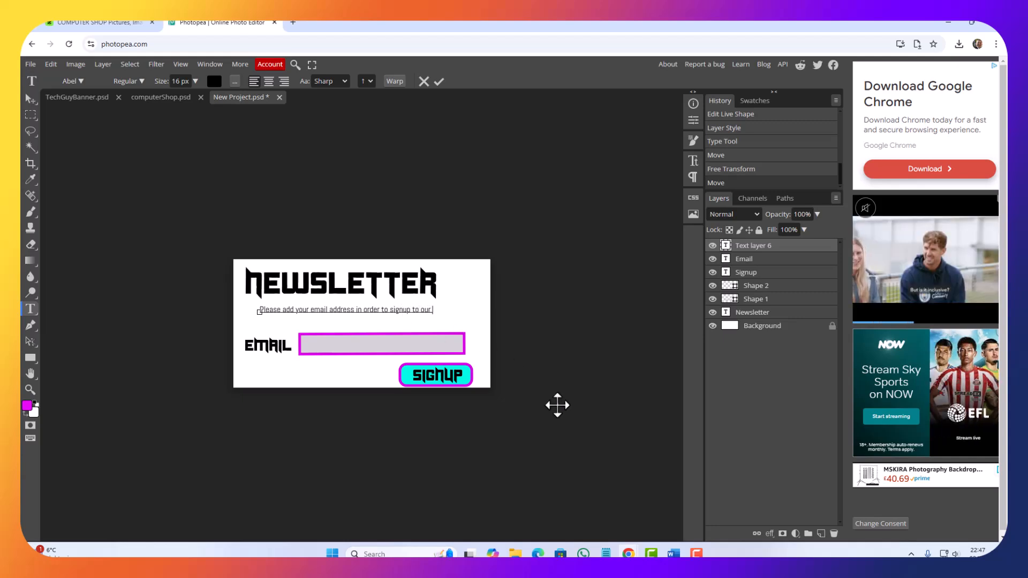
type(" News")
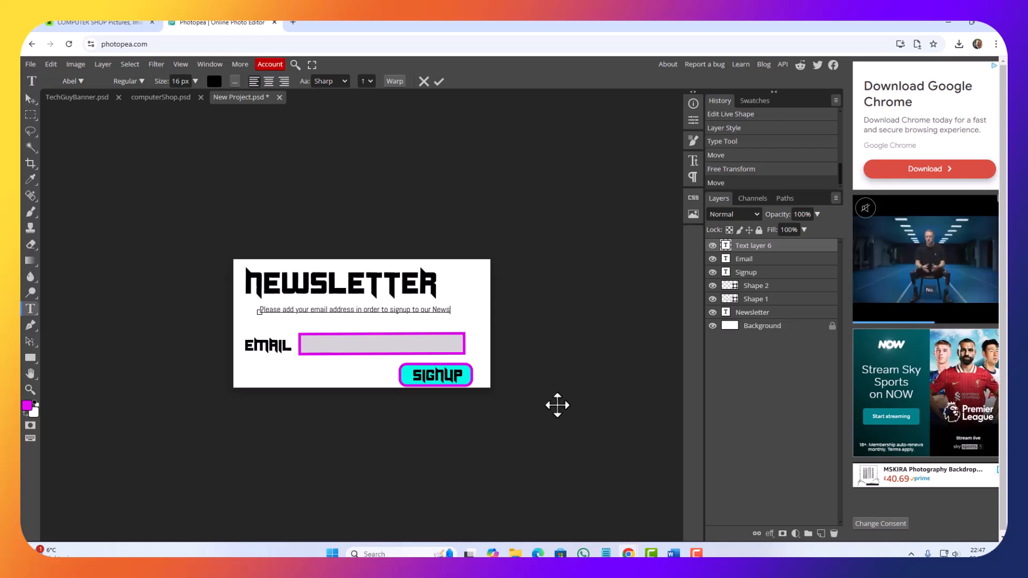
type("letter")
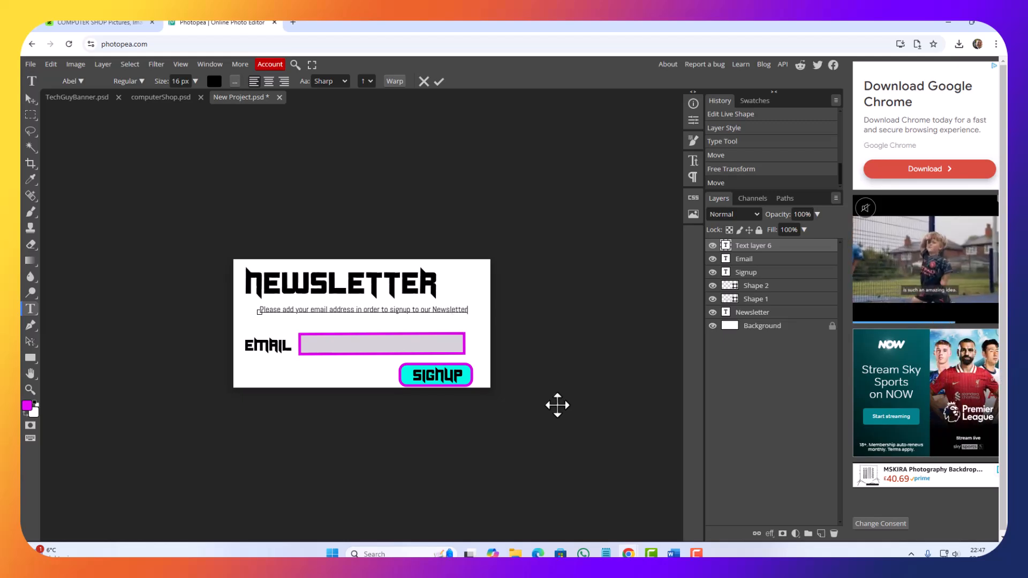
type("!")
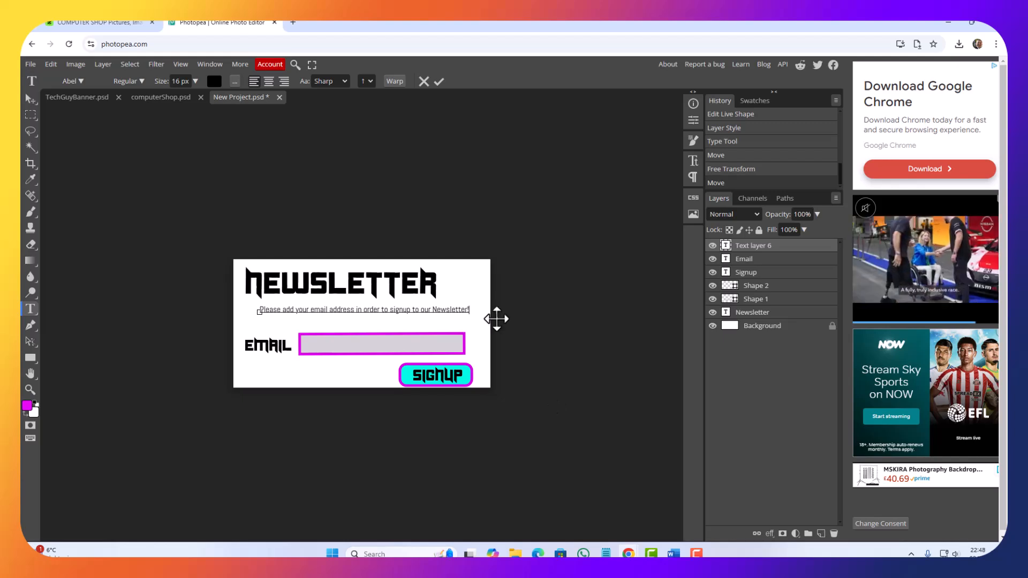
Step: Set the whole instruction line to 18 px and move it left so it fits within the canvas below the heading
double_click(319, 310)
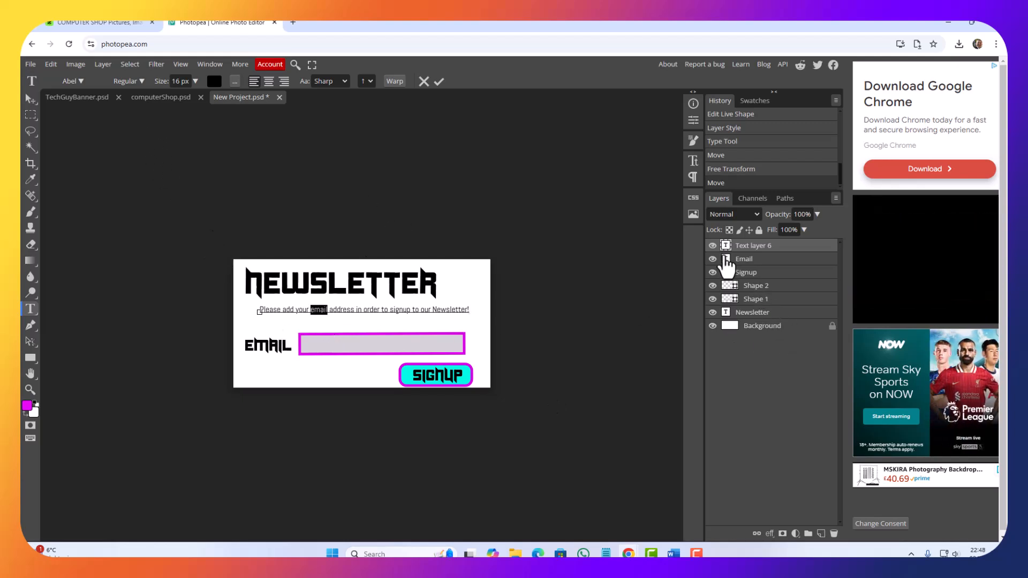
left_click(727, 248)
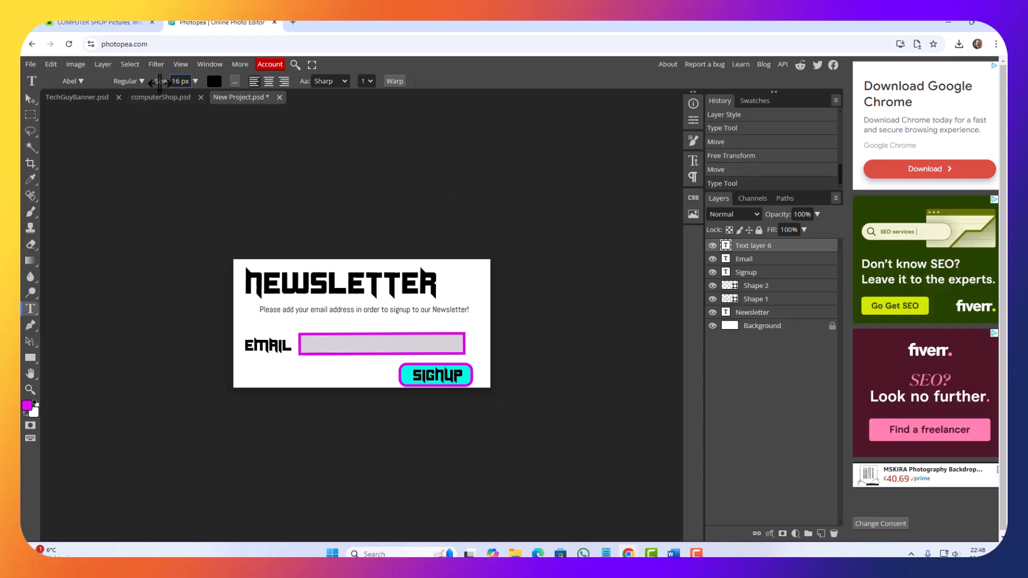
left_click_drag(160, 83, 160, 82)
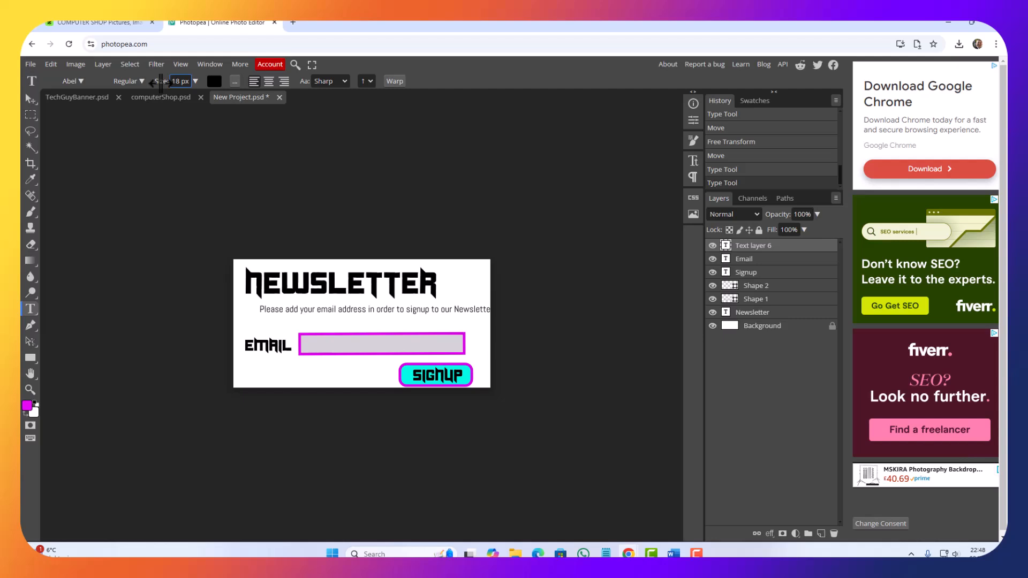
left_click(31, 98)
left_click_drag(319, 307, 308, 307)
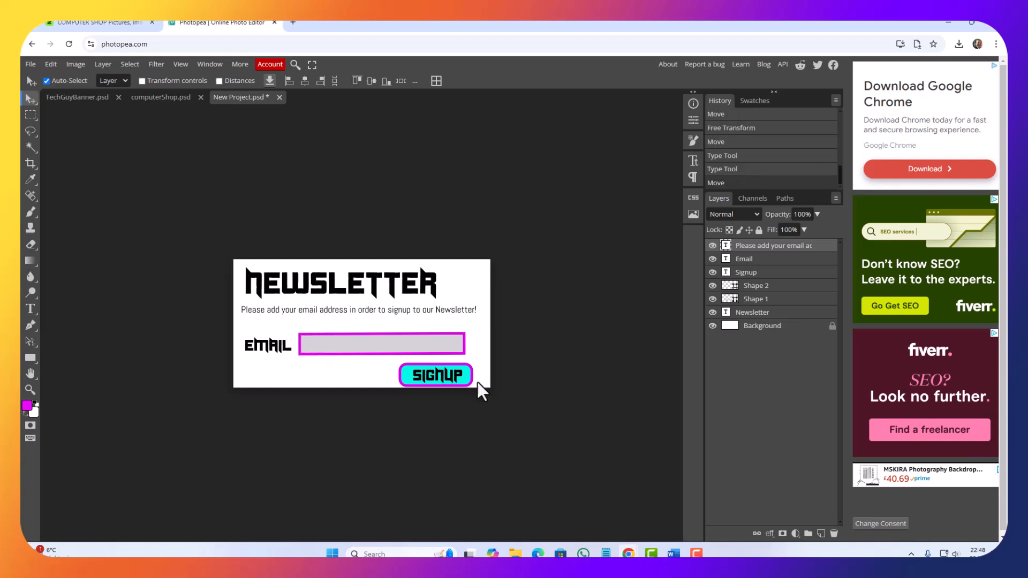
Step: Move the Email label, its grey field and the Signup button with its text up together, closer to the instruction line
left_click_drag(478, 382, 214, 329)
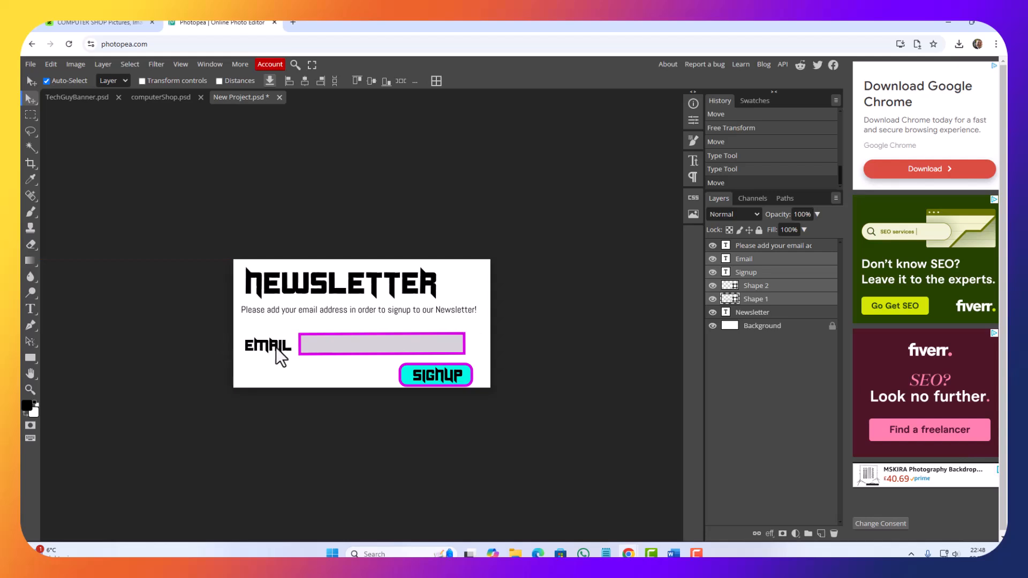
left_click_drag(276, 348, 275, 337)
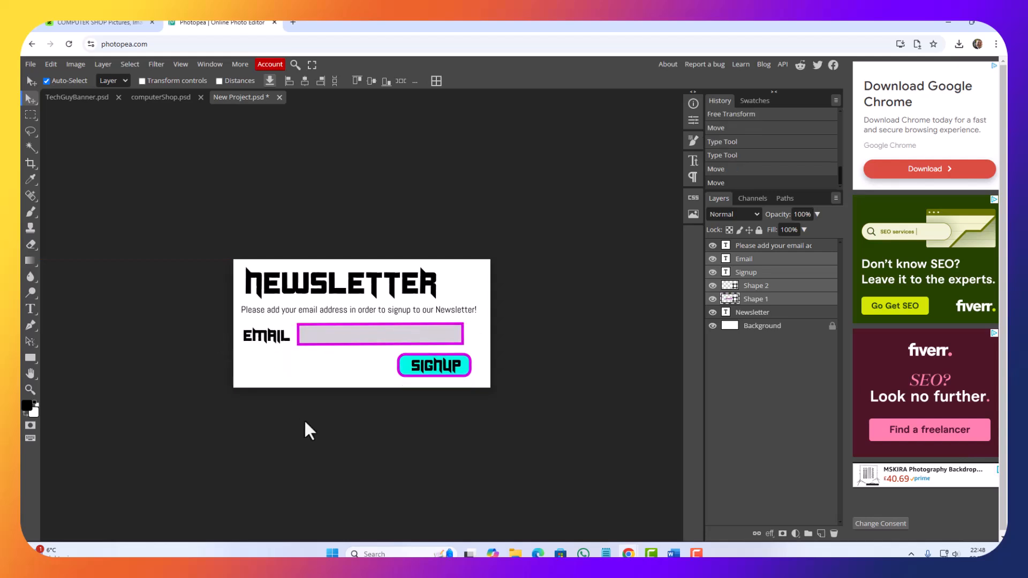
left_click(314, 390)
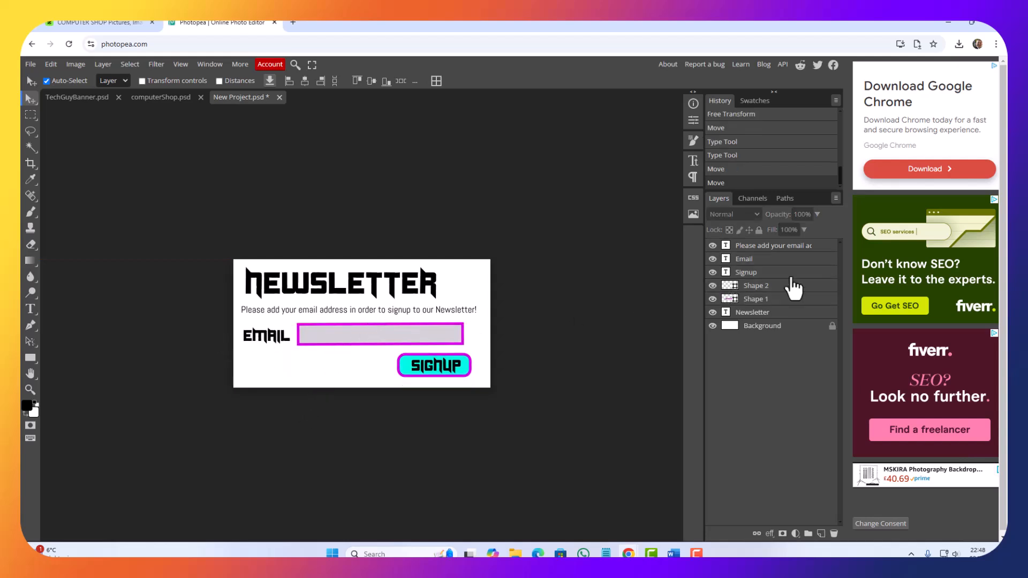
Step: Try ABeeZee on the instruction line, and change its font to Abhaya Libre
left_click(728, 248)
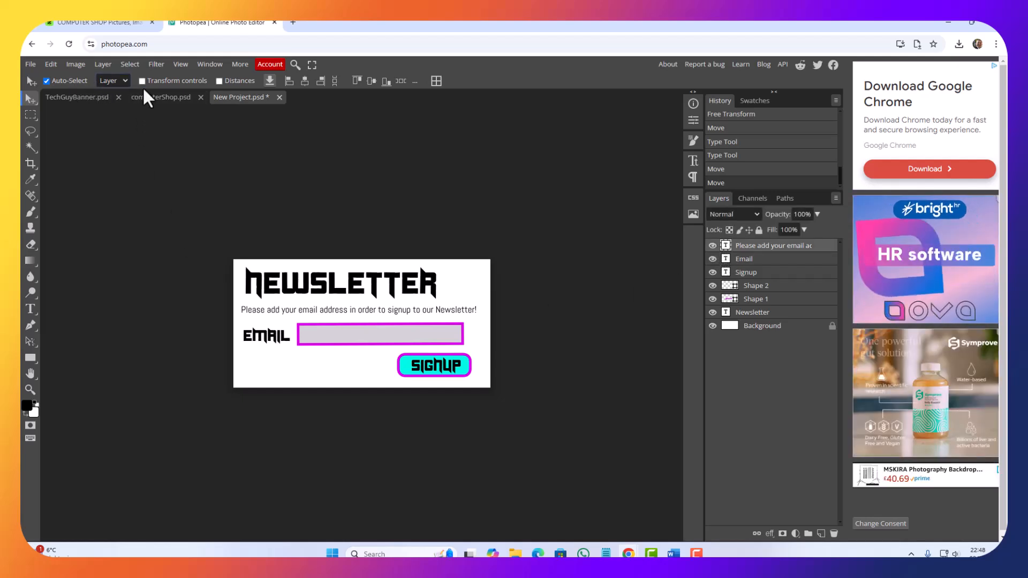
left_click(31, 309)
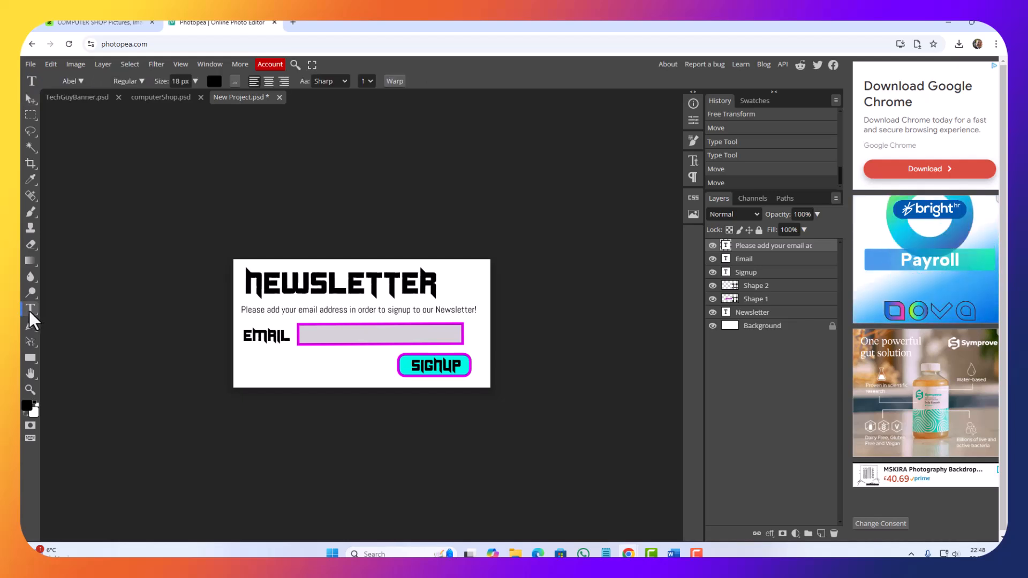
left_click(140, 77)
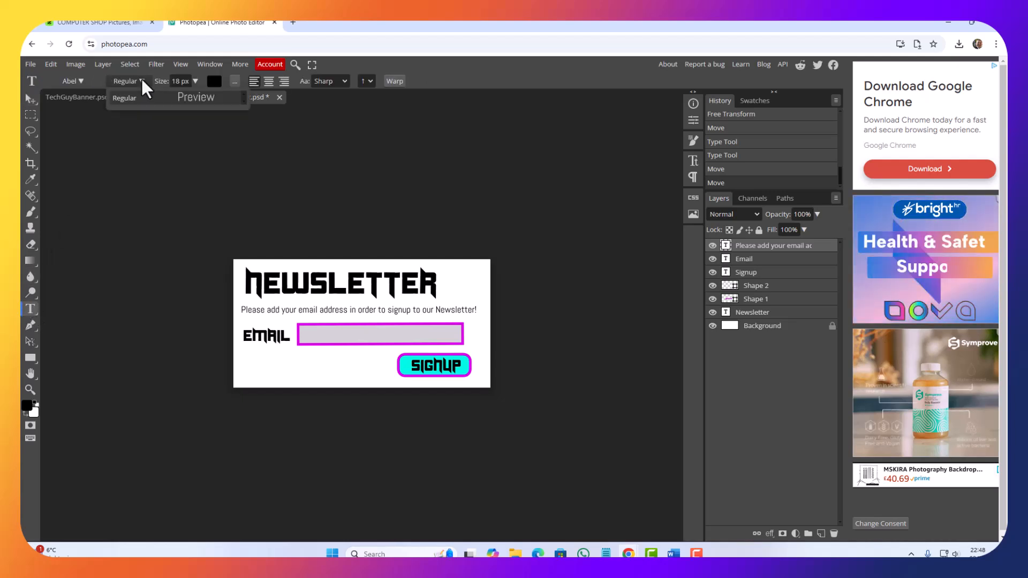
left_click(87, 81)
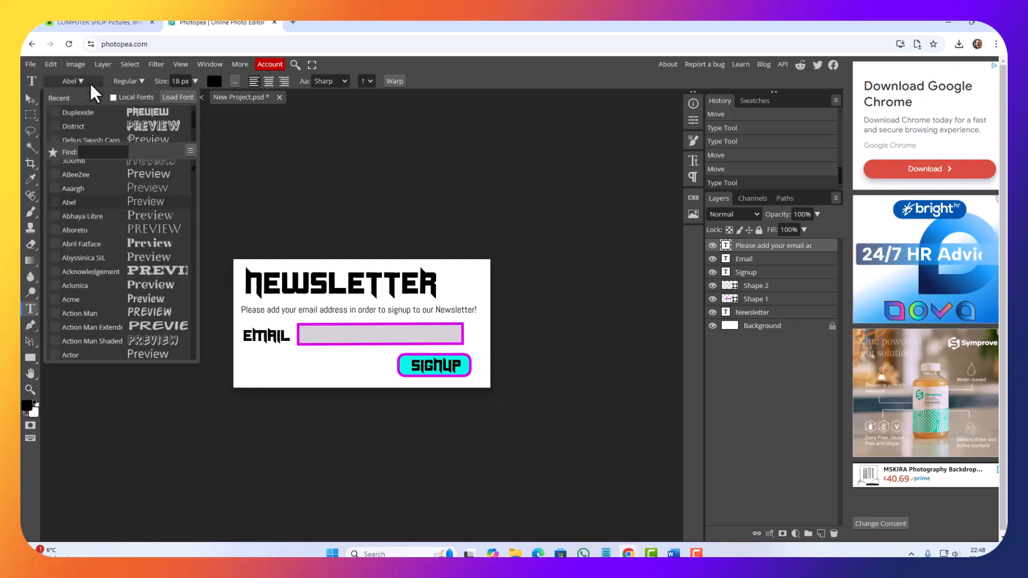
left_click(107, 175)
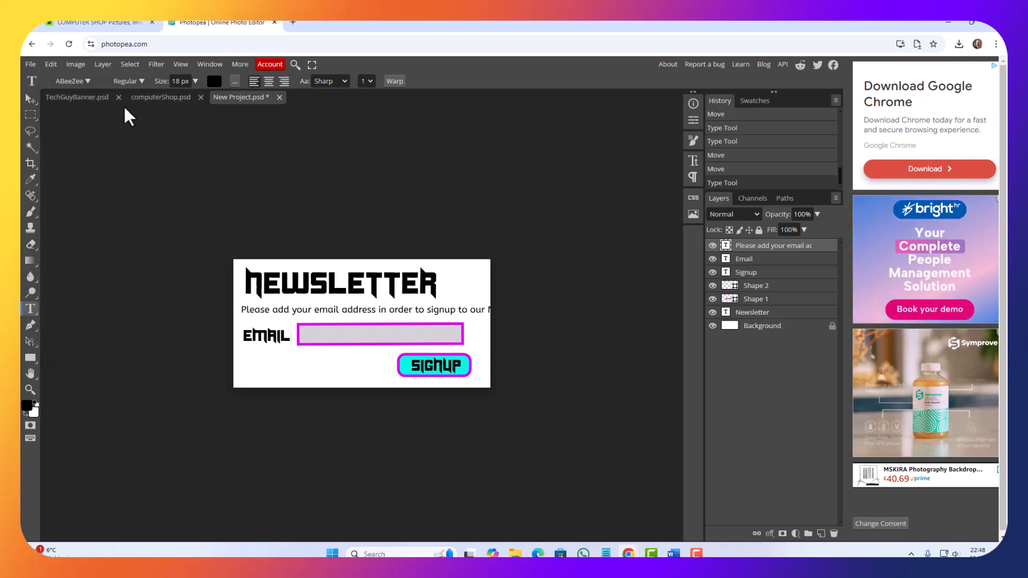
left_click(134, 80)
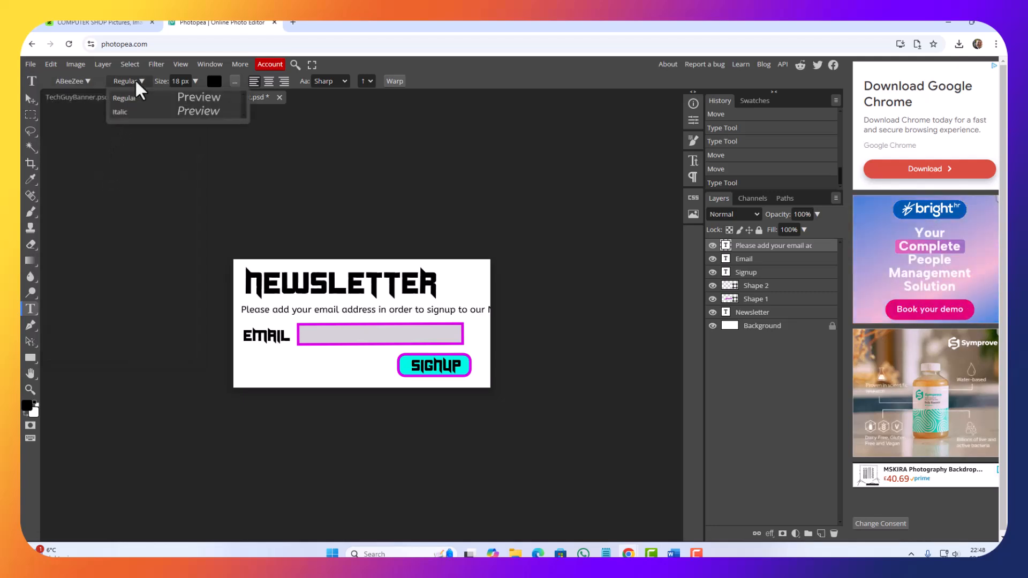
left_click(77, 81)
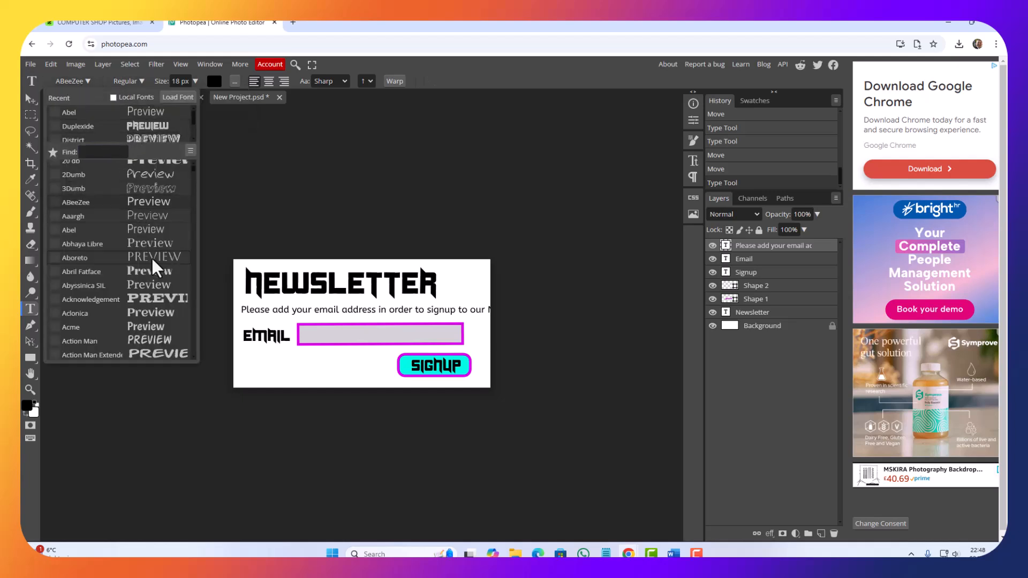
left_click(133, 246)
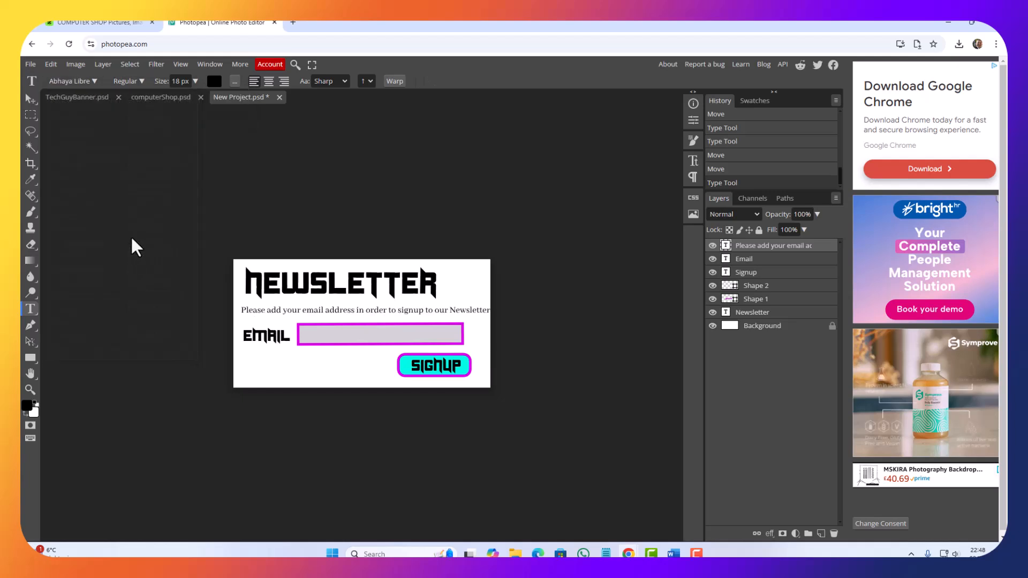
Step: Set the instruction line's font style to ExtraBold and its size to 14 px
left_click(132, 83)
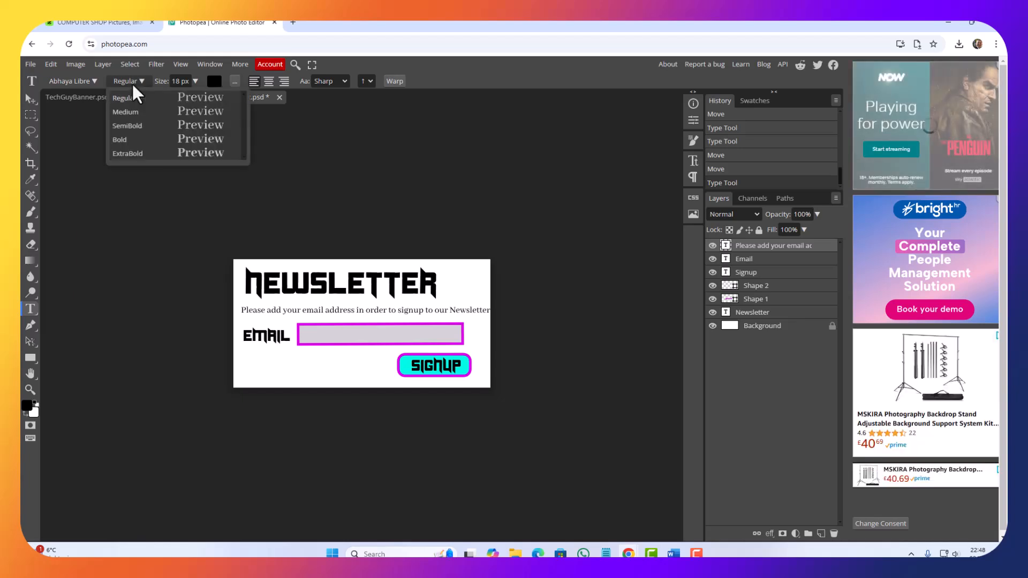
left_click(127, 155)
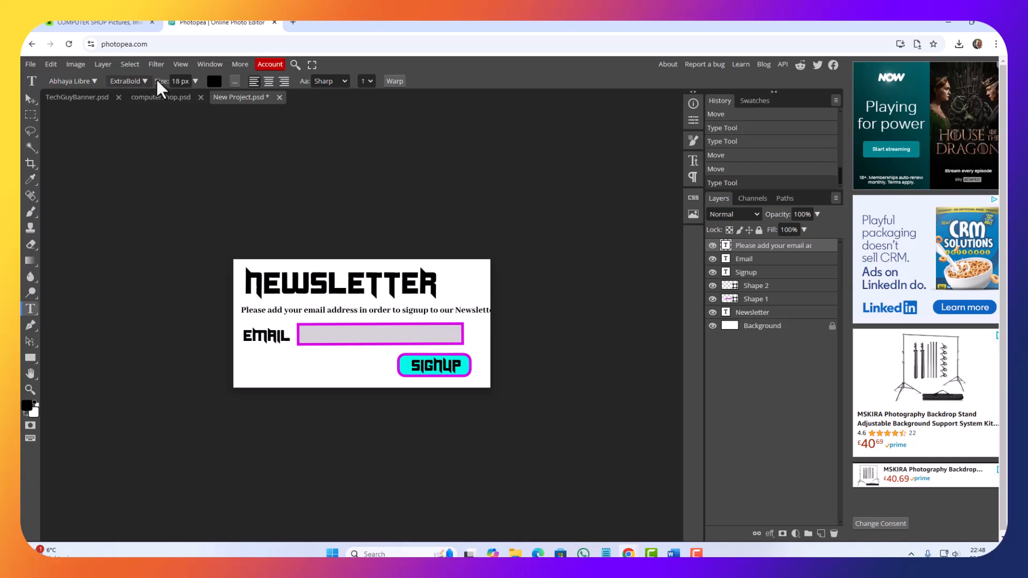
left_click_drag(159, 81, 156, 81)
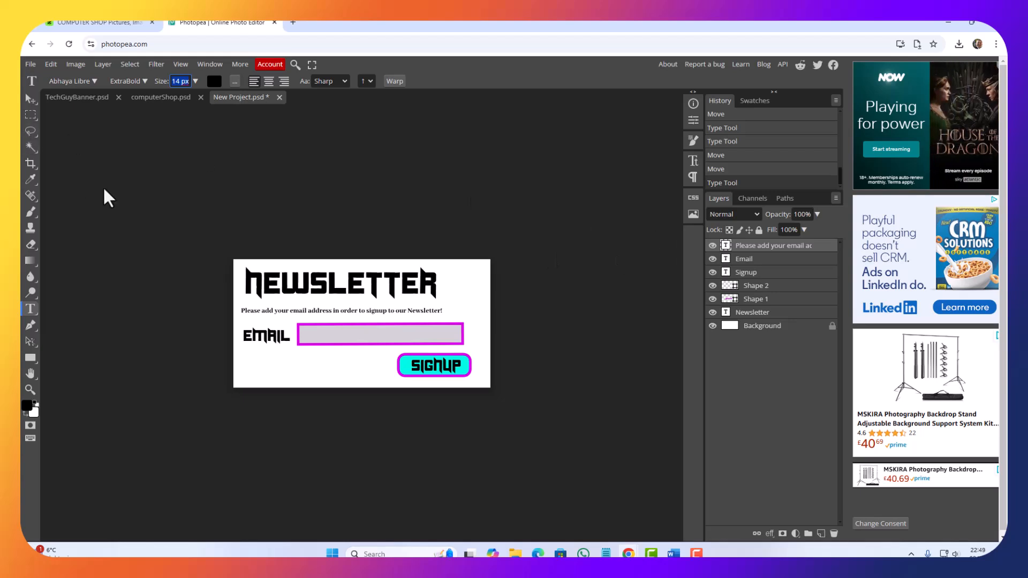
Step: Save the newsletter sign-up graphic as a PSD file named Newsletter
left_click(31, 65)
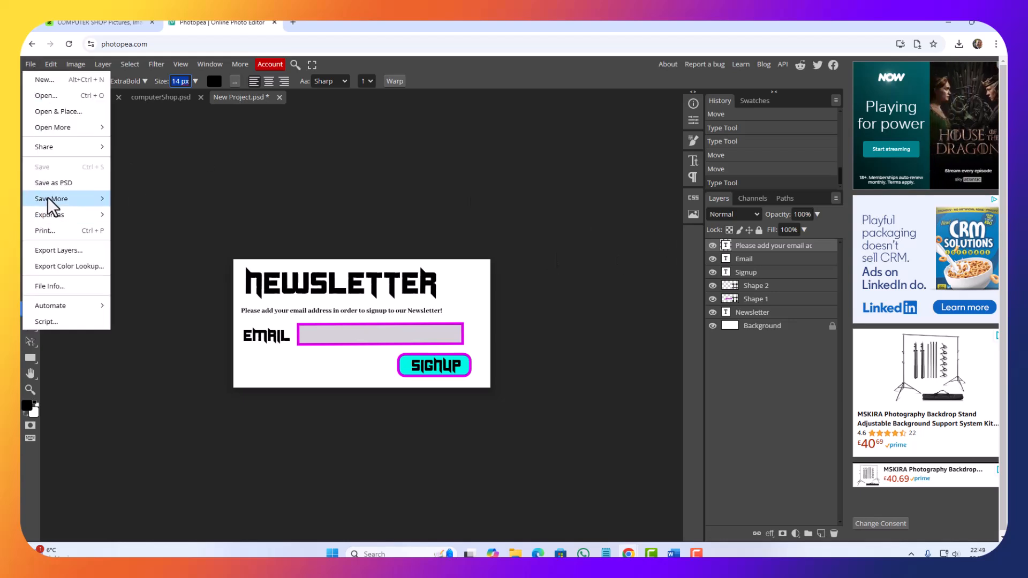
left_click(54, 183)
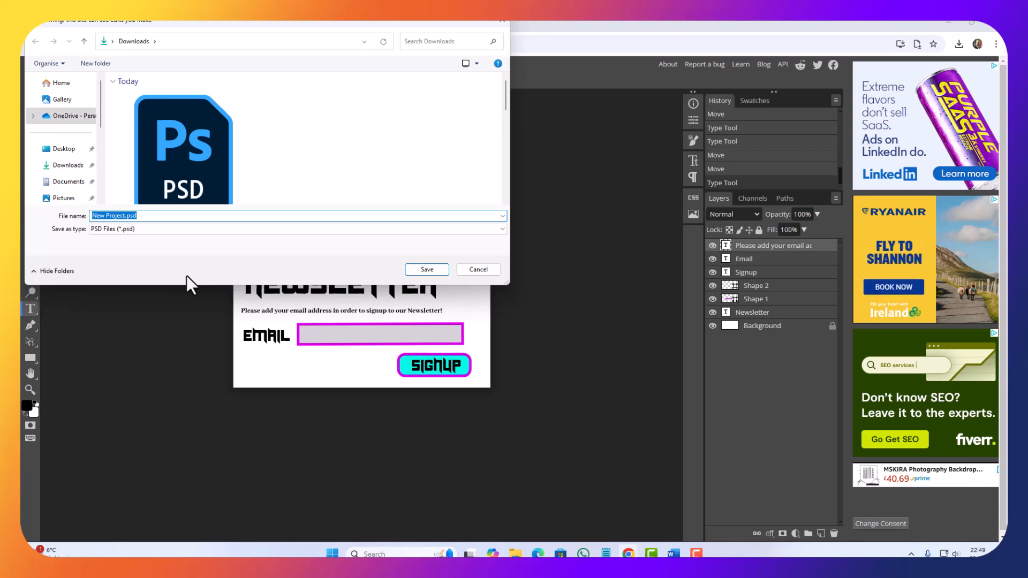
type("News")
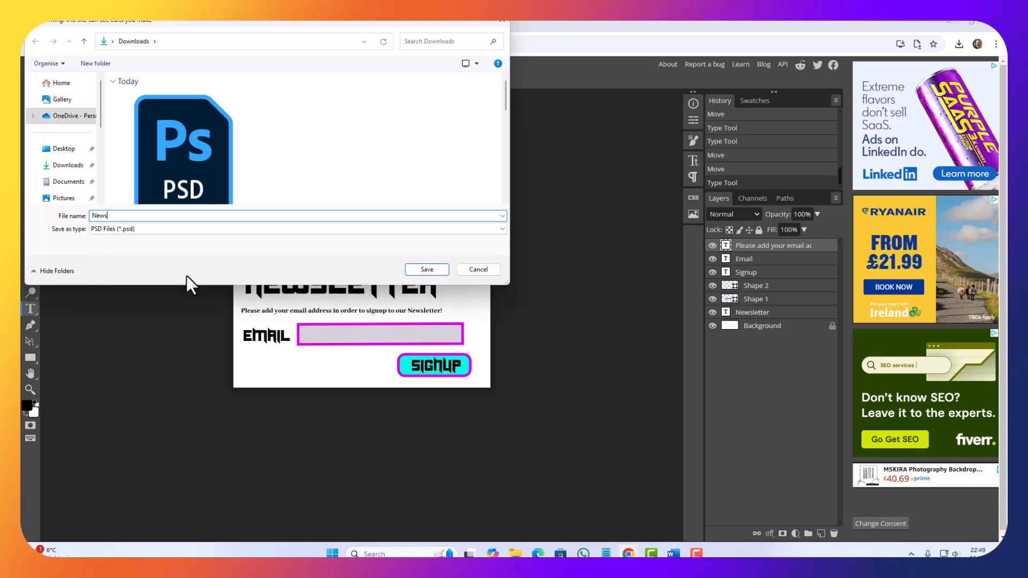
type("letter")
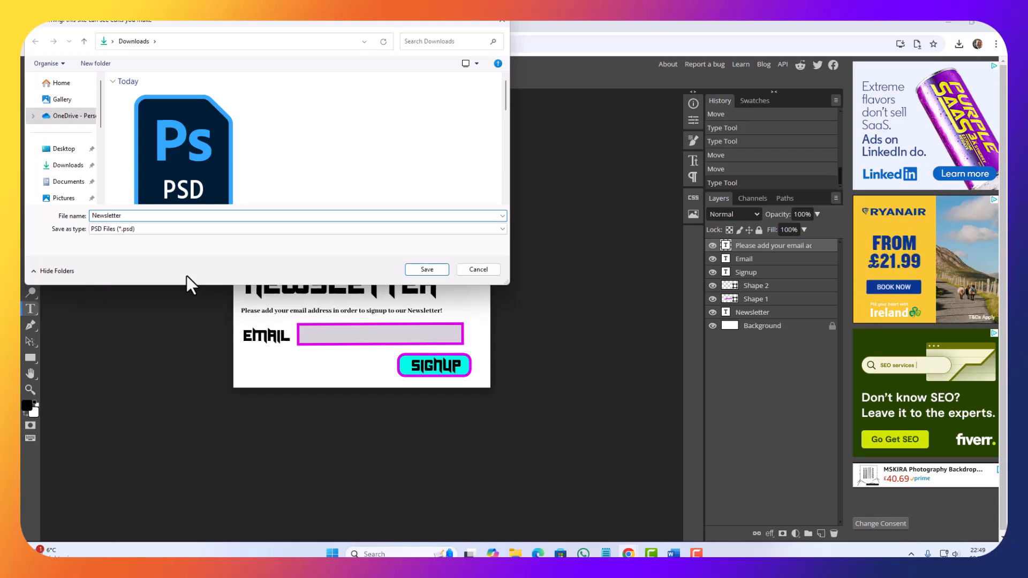
key("Return")
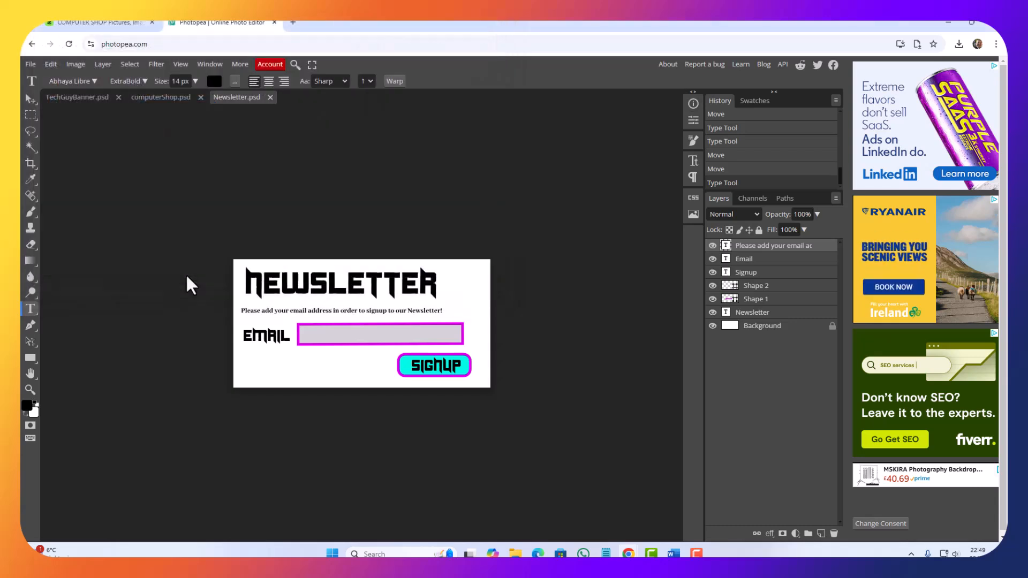
Step: Export the newsletter sign-up graphic as a JPG image
left_click(31, 64)
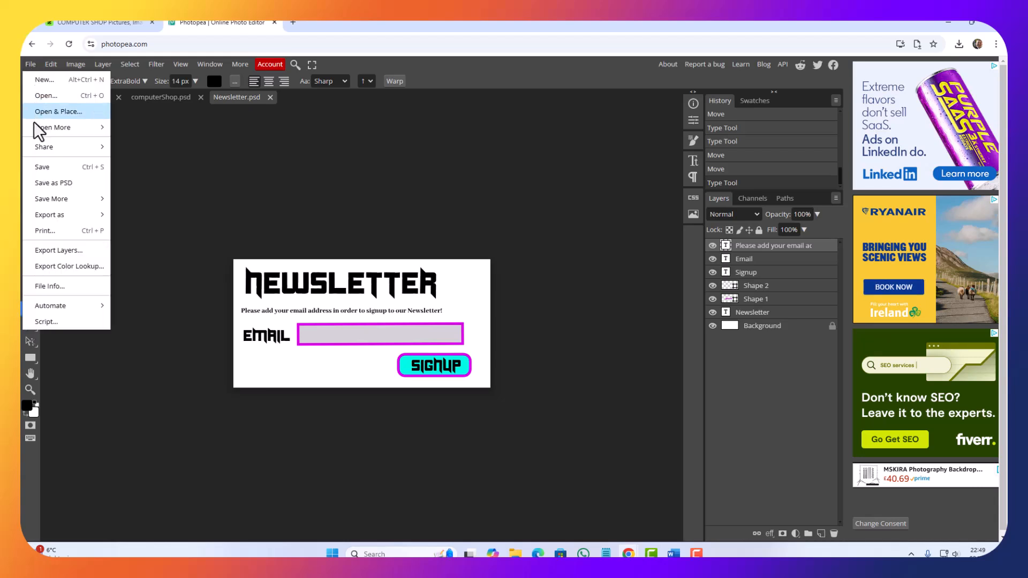
mouse_move(47, 216)
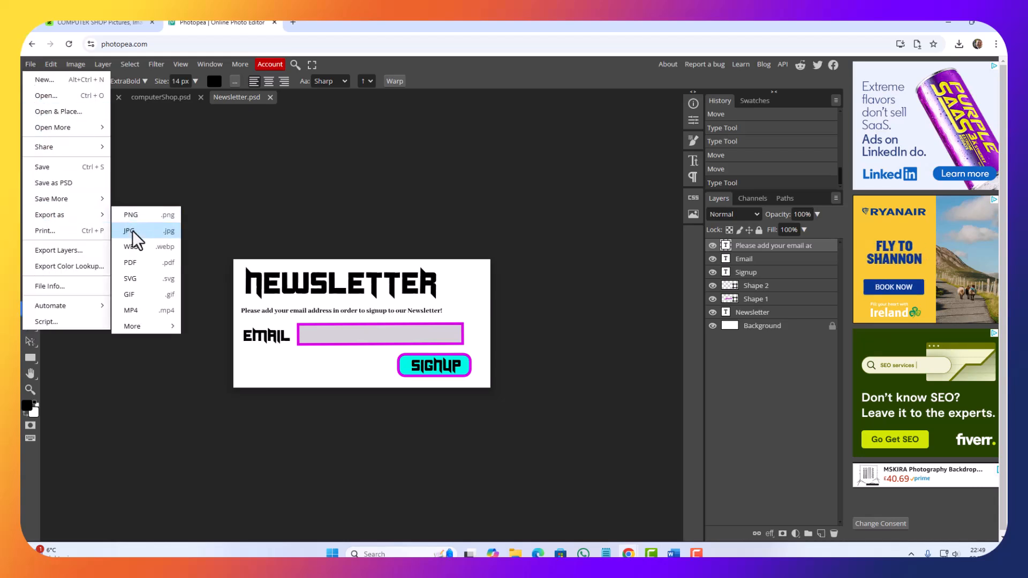
left_click(135, 231)
left_click(411, 267)
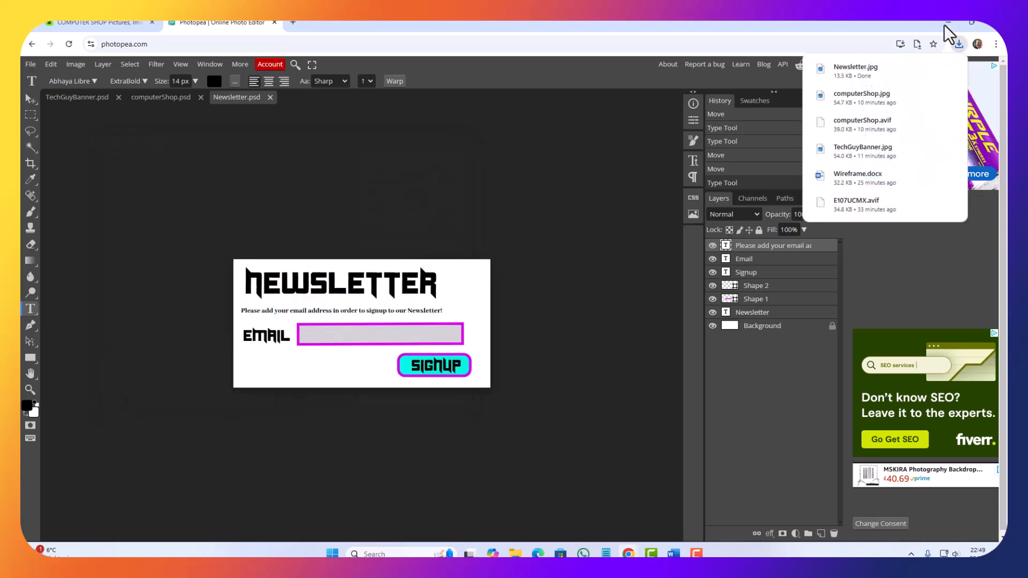
Step: Copy Newsletter.jpg from the Downloads folder and paste it over the Newsletter placeholder on the Home Page in Draft Designs.docx in Word
left_click(970, 22)
left_click(830, 184)
left_click(885, 379)
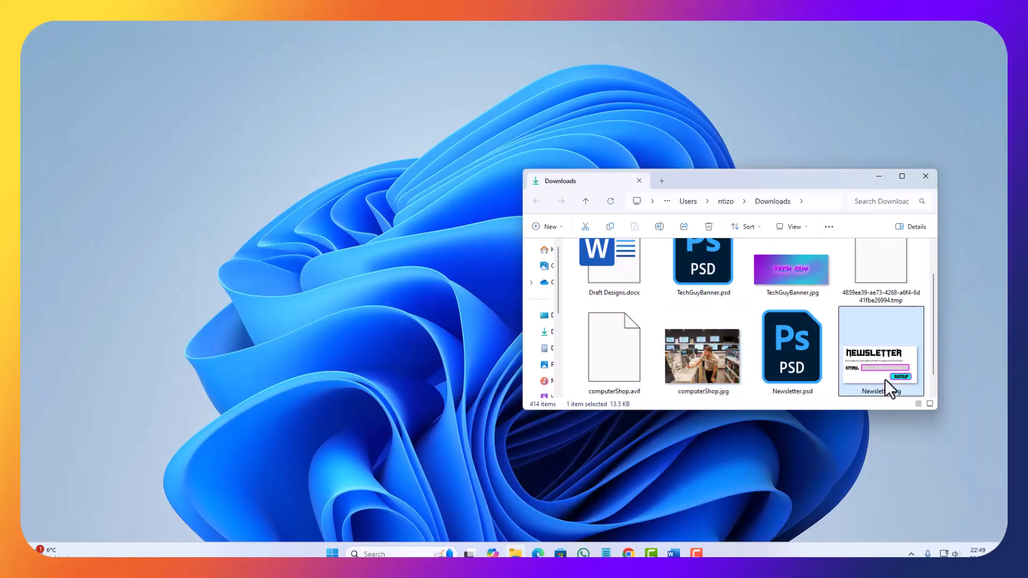
right_click(885, 379)
left_click(748, 390)
mouse_move(674, 553)
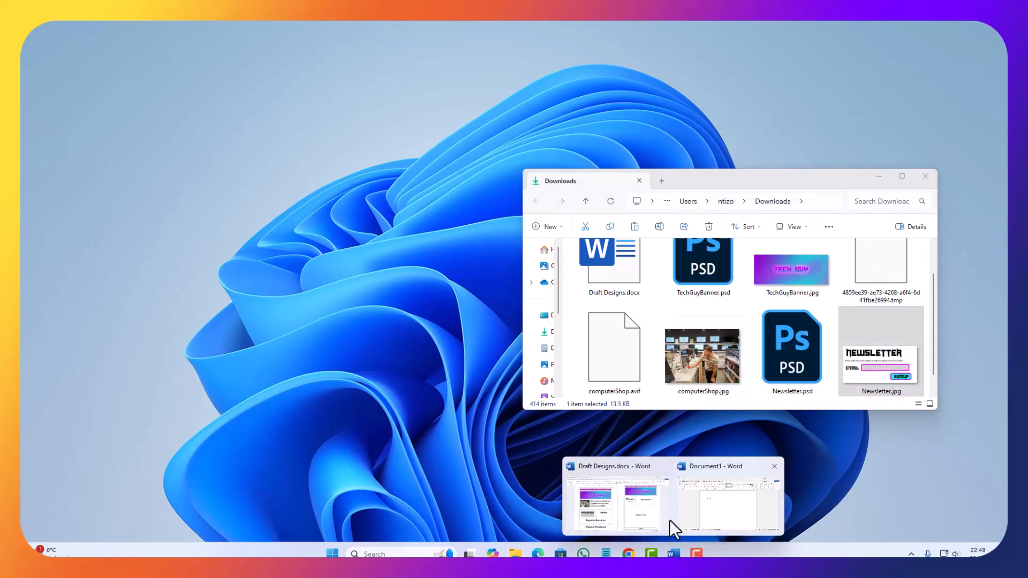
left_click(592, 520)
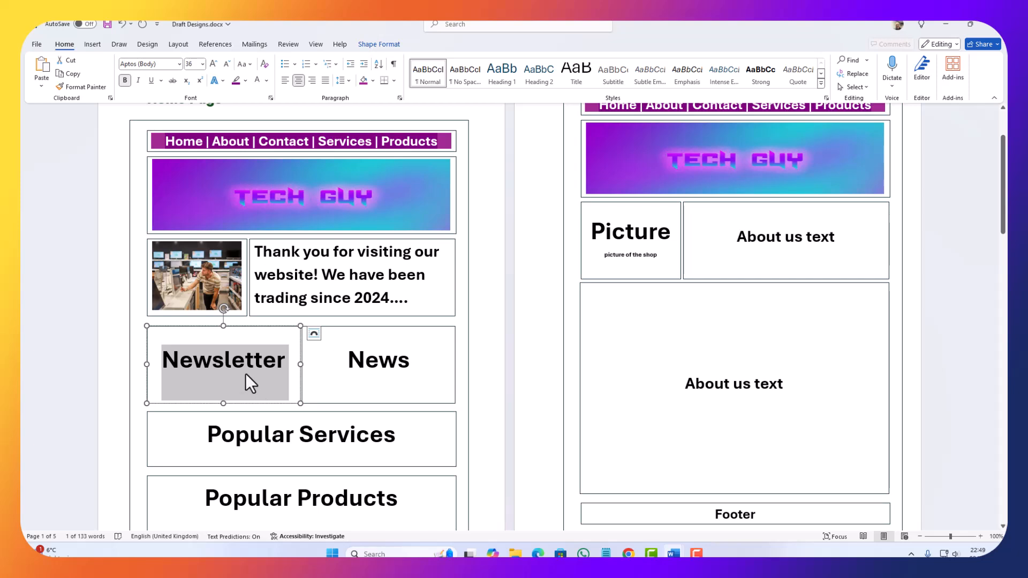
key("ctrl+v")
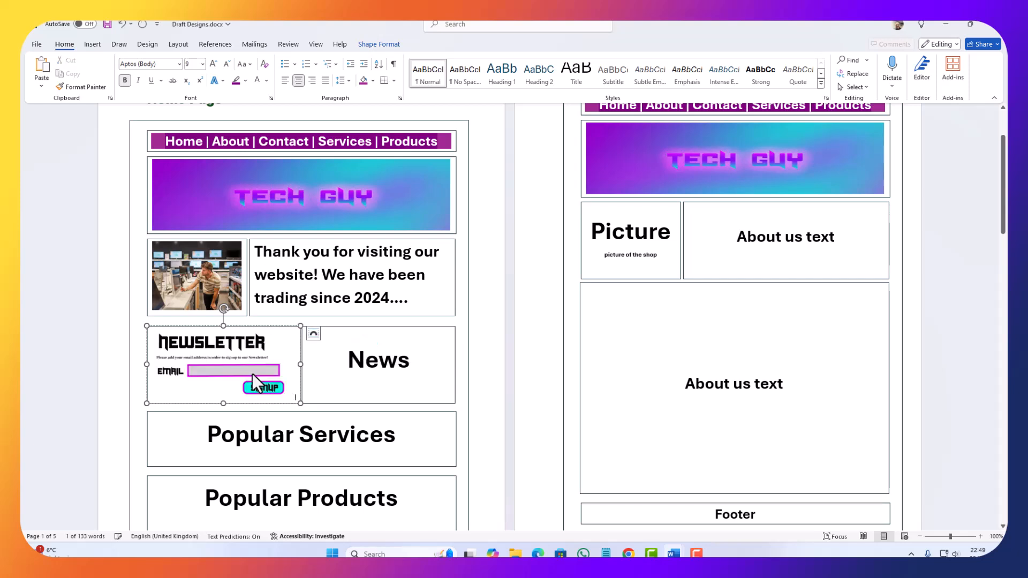
left_click(530, 380)
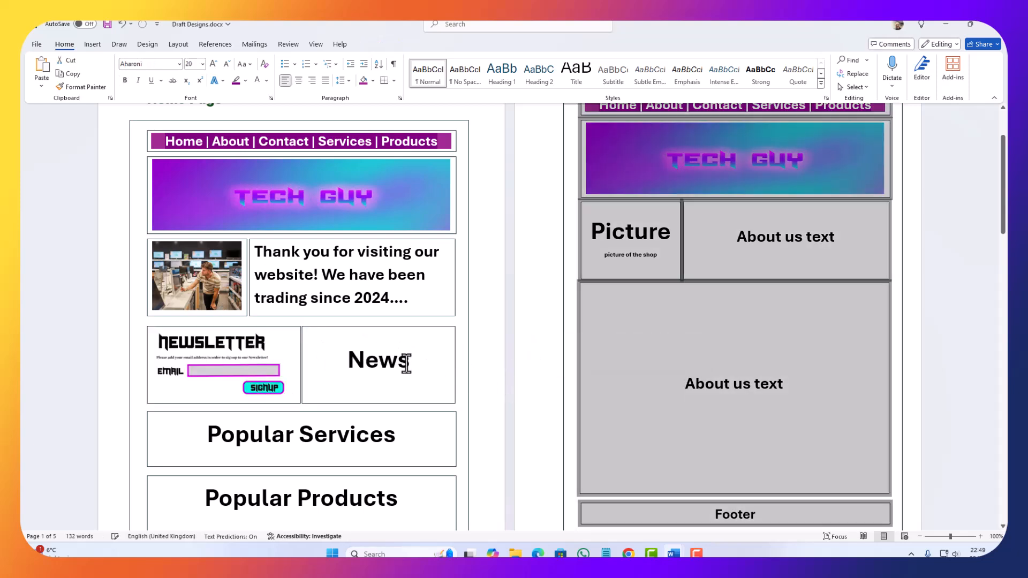
Step: Select the News placeholder text beside the newsletter graphic on the Home Page draft
scroll(309, 371, "up", 1)
scroll(305, 377, "up", 2)
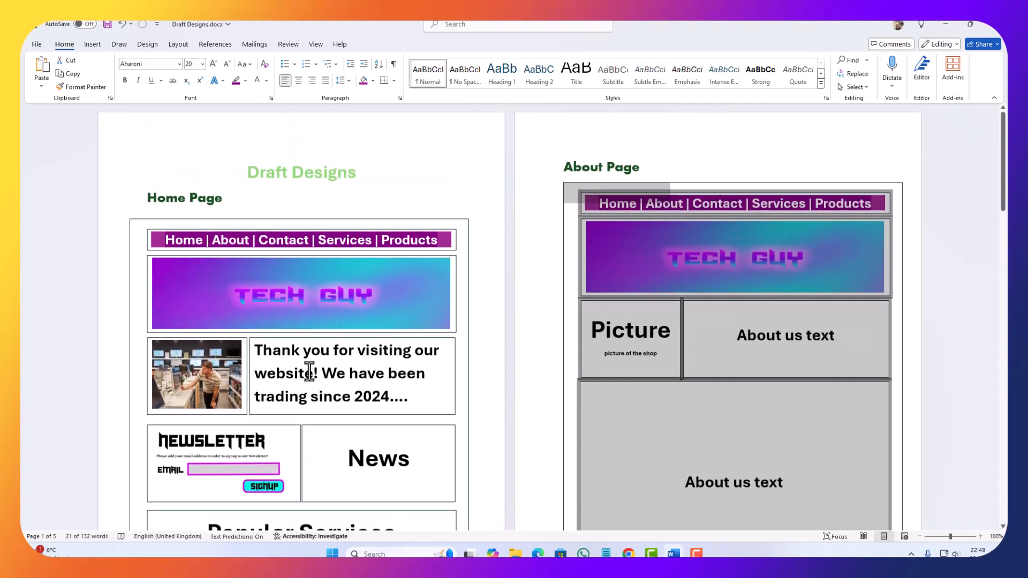
scroll(386, 400, "down", 3)
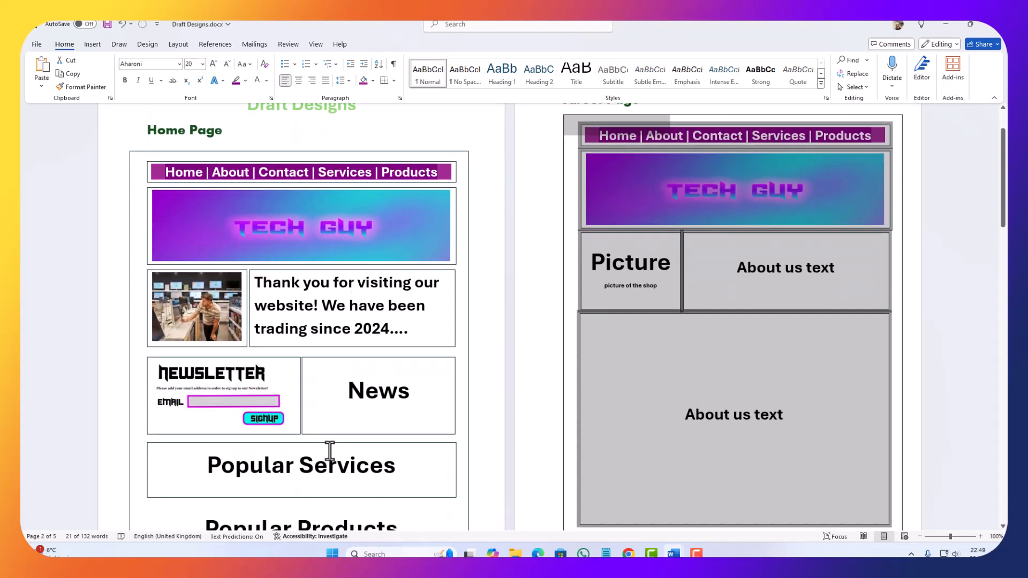
double_click(369, 363)
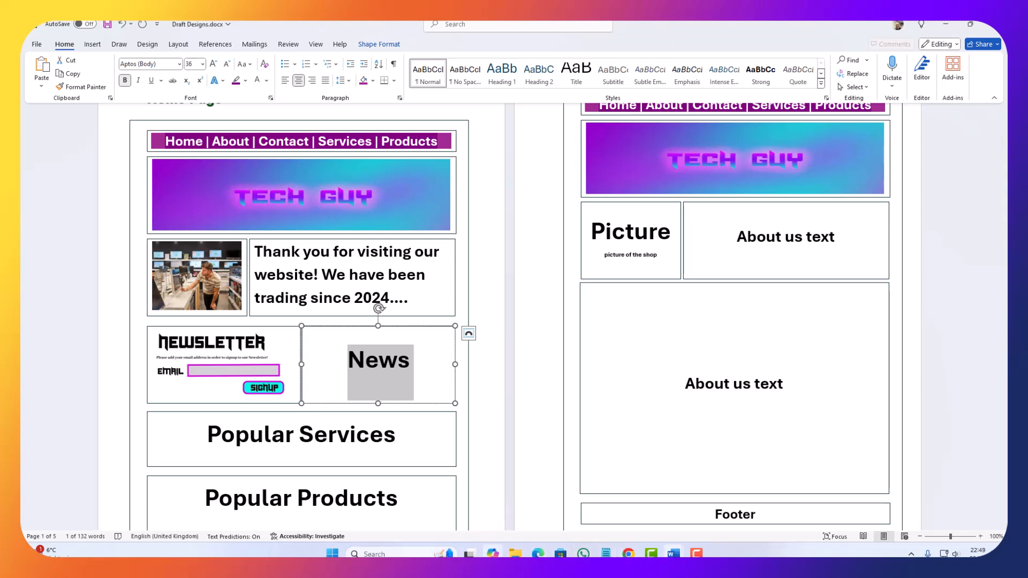
Step: Switch to Photopea and change the Newsletter heading text to News
mouse_move(628, 554)
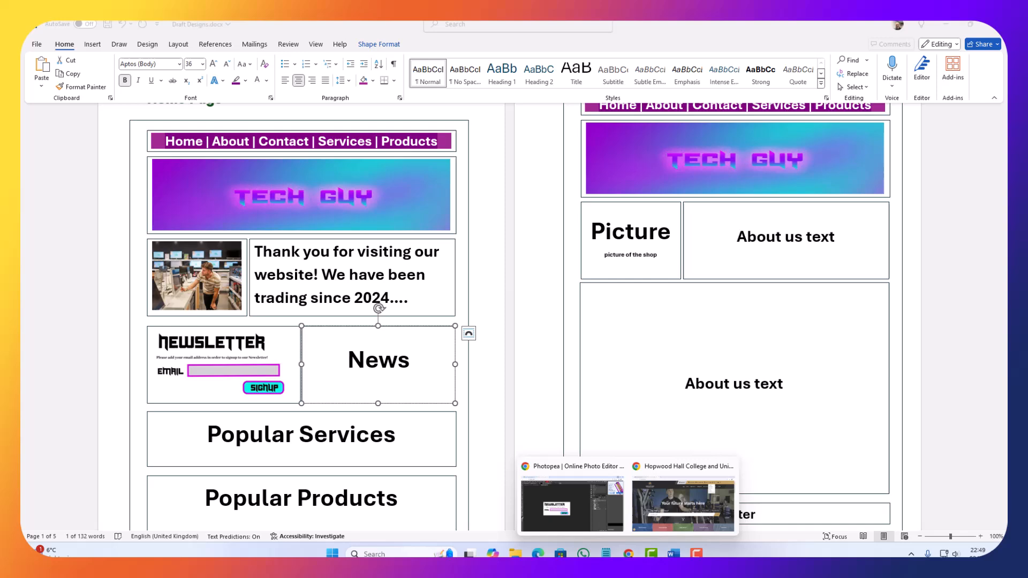
left_click(570, 510)
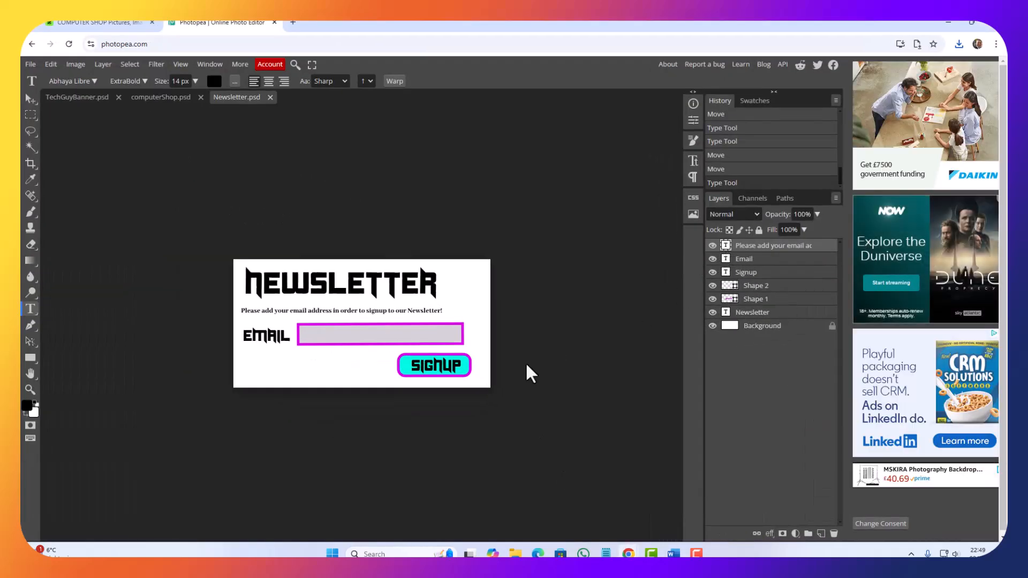
double_click(726, 314)
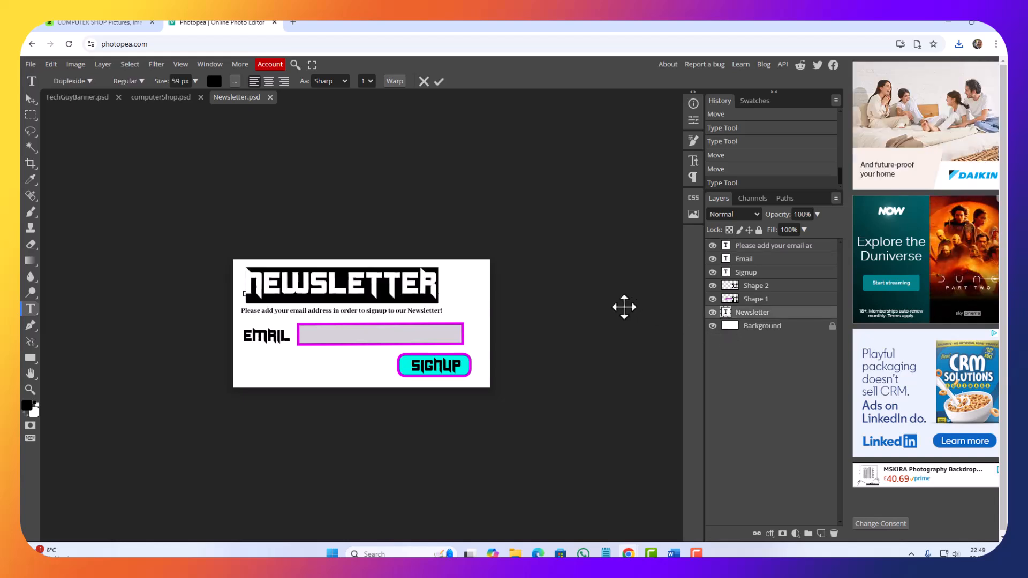
type("News")
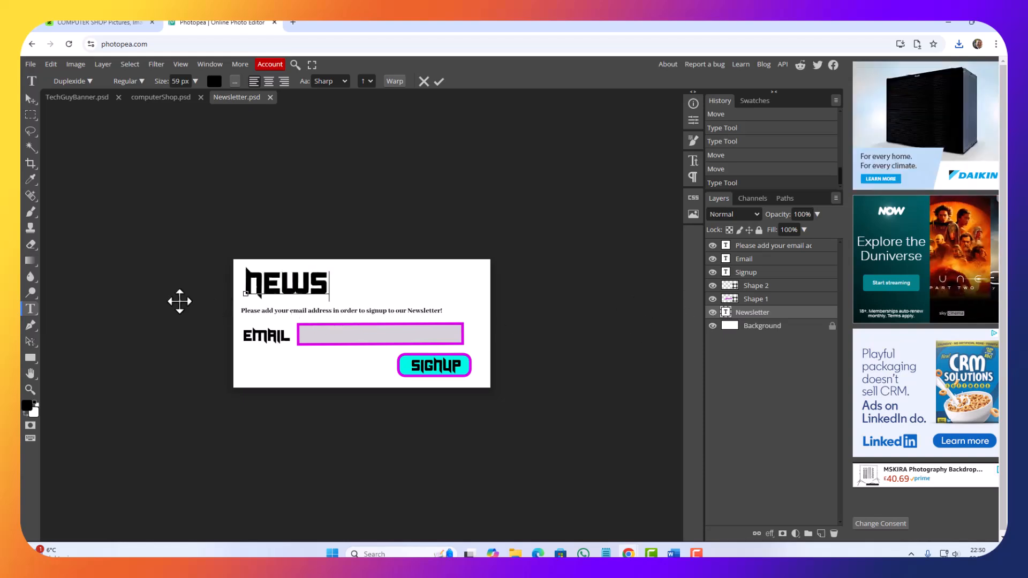
left_click(30, 102)
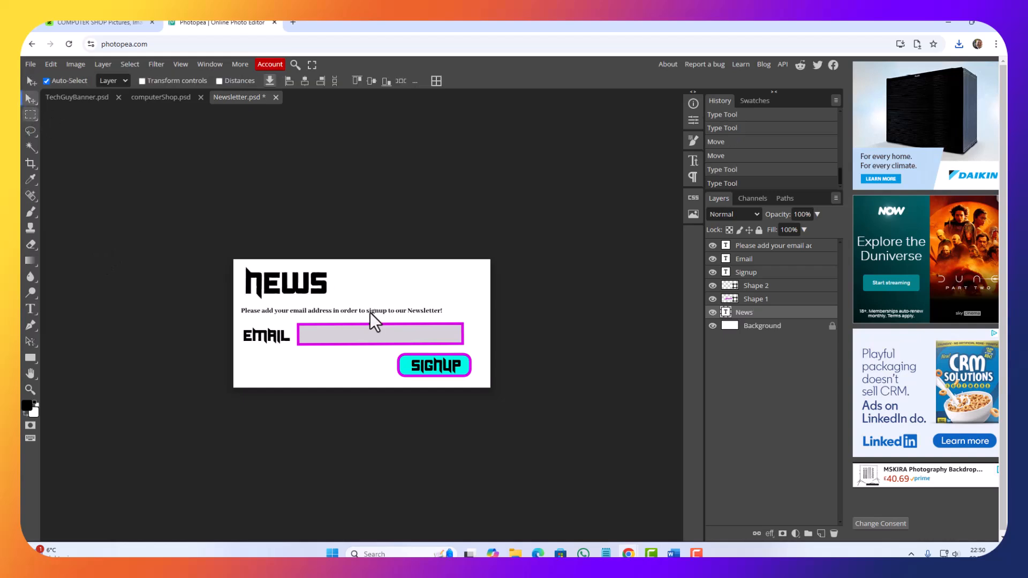
Step: Delete the grey email field, the Email label, the Signup text and the cyan button shape from the graphic
left_click(316, 342)
key("Delete")
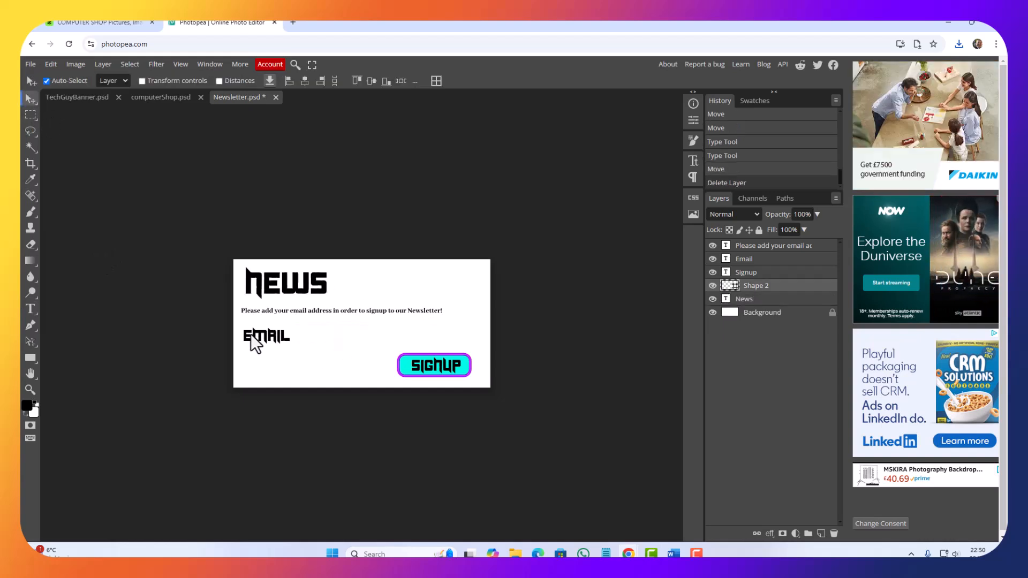
left_click(284, 342)
key("Delete")
left_click(439, 369)
key("Delete")
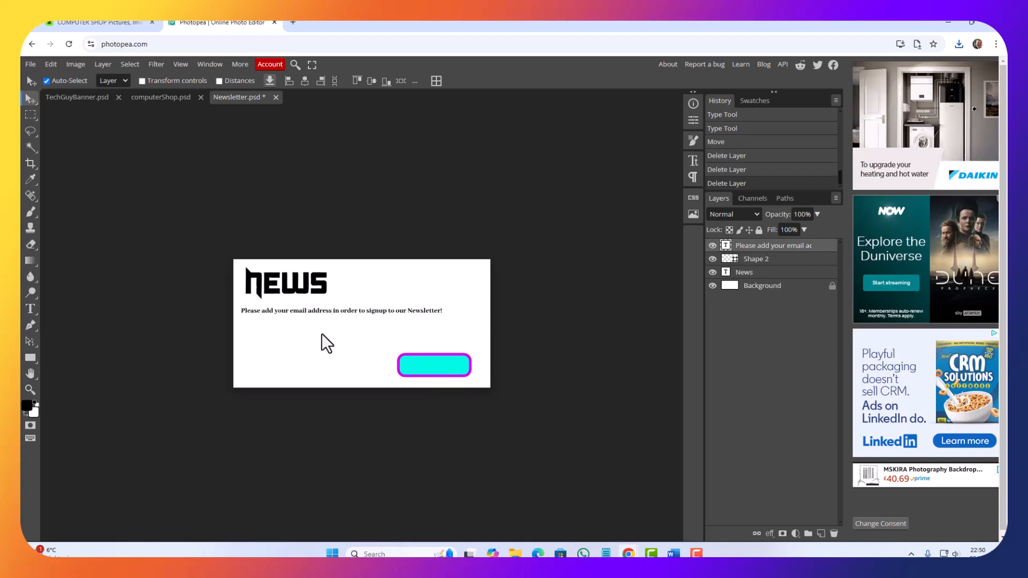
left_click(413, 363)
key("Delete")
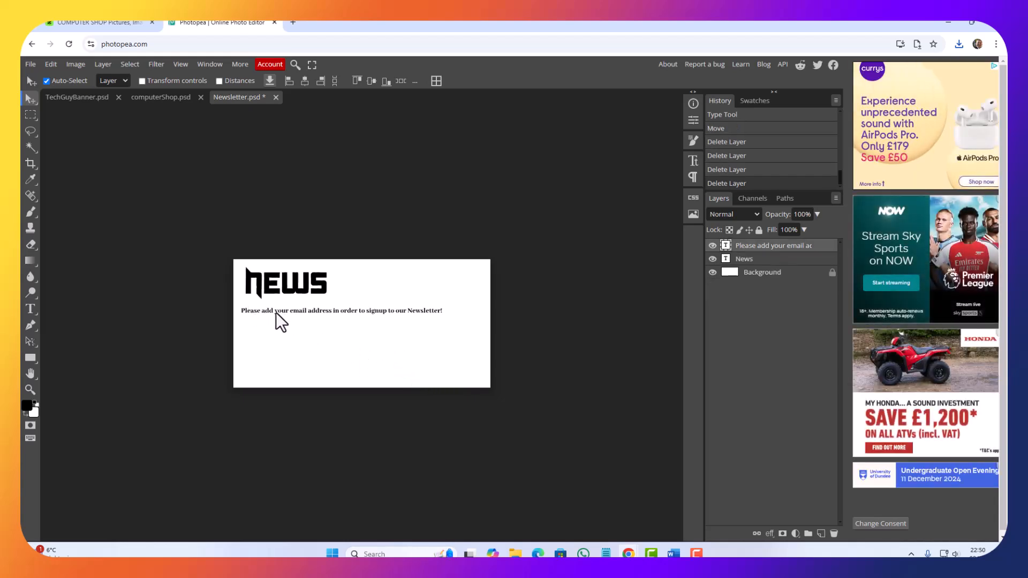
Step: Align the body text under the News heading and replace it with "~Our new website is now available!!! You can browse and buy our products and services."
left_click_drag(276, 312, 281, 316)
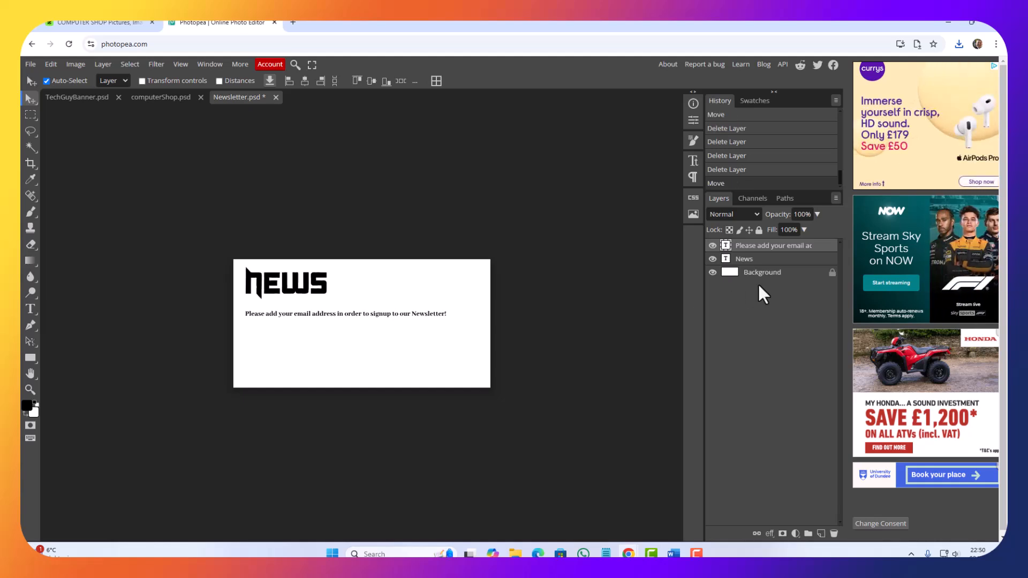
double_click(725, 247)
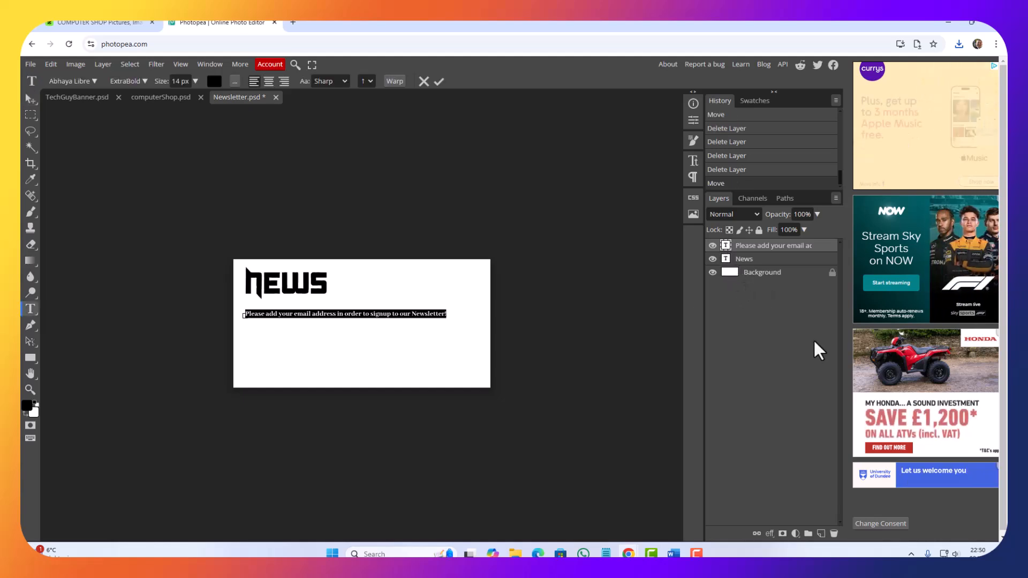
key("BackSpace")
type("Our ")
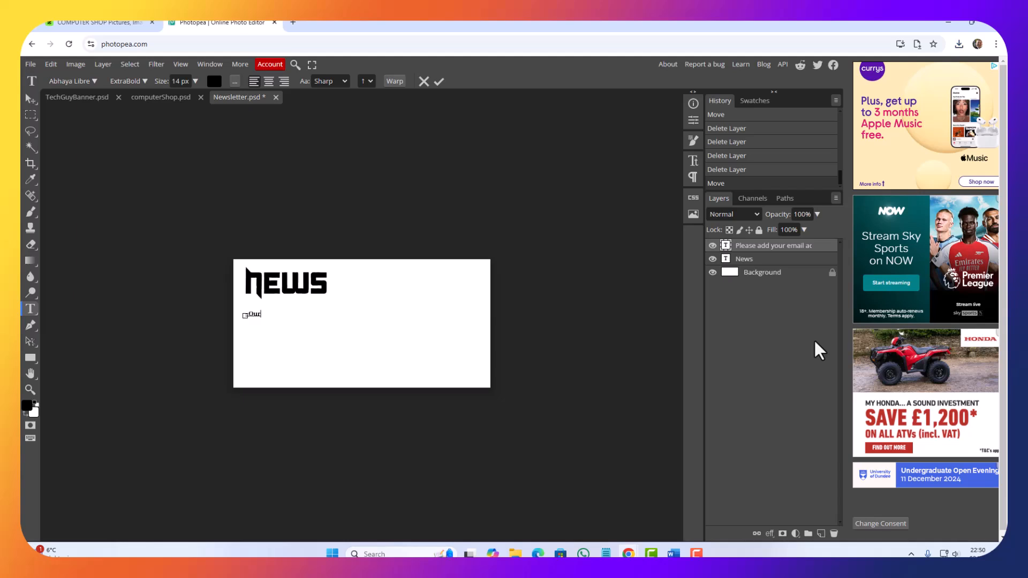
type("new website is")
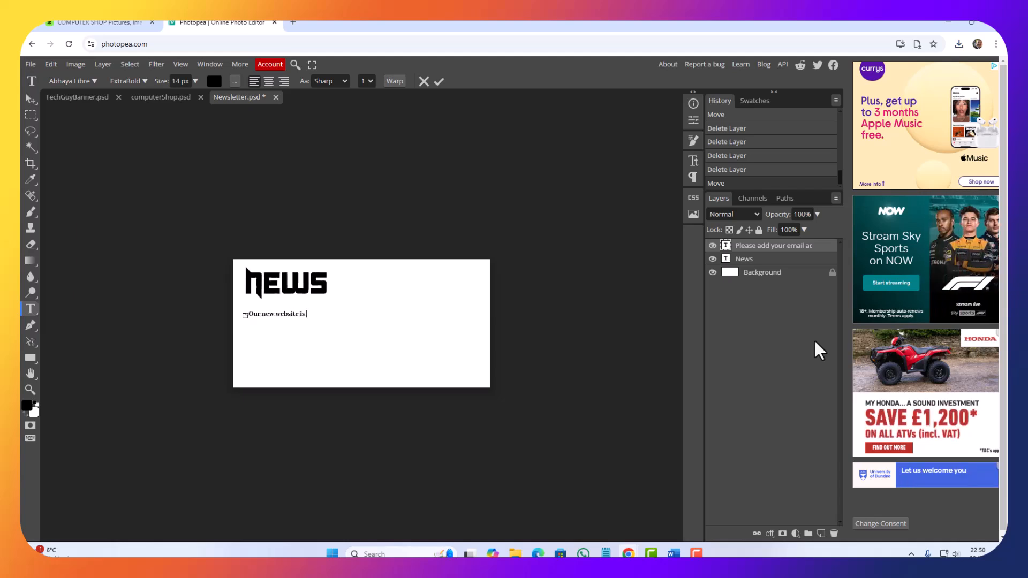
type(" now ")
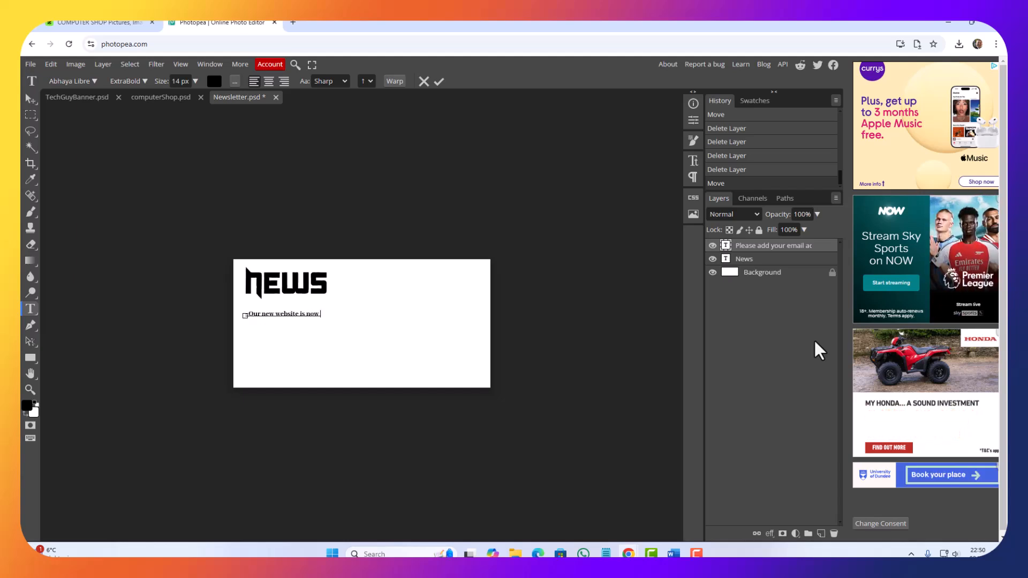
type("avail")
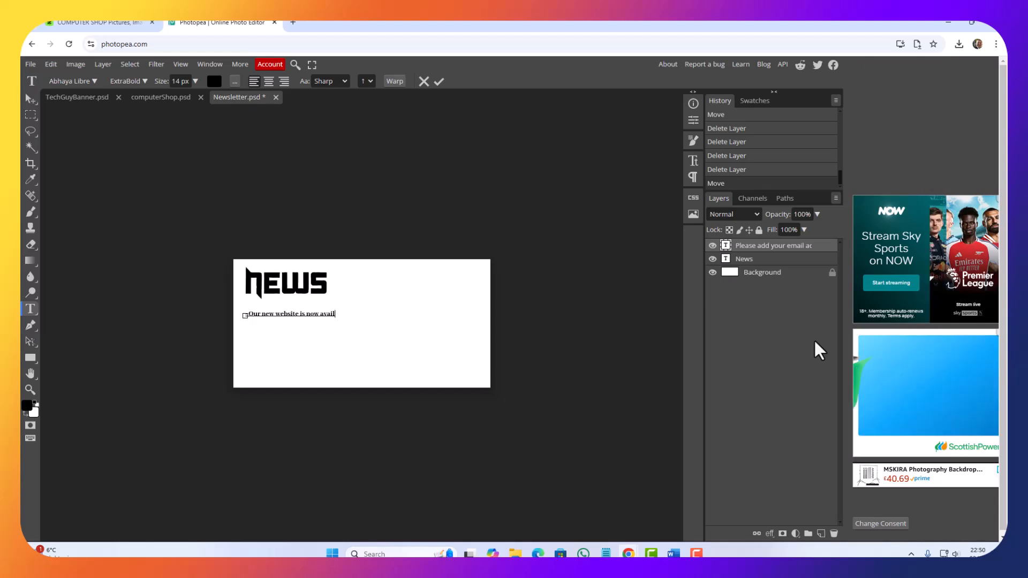
type("able")
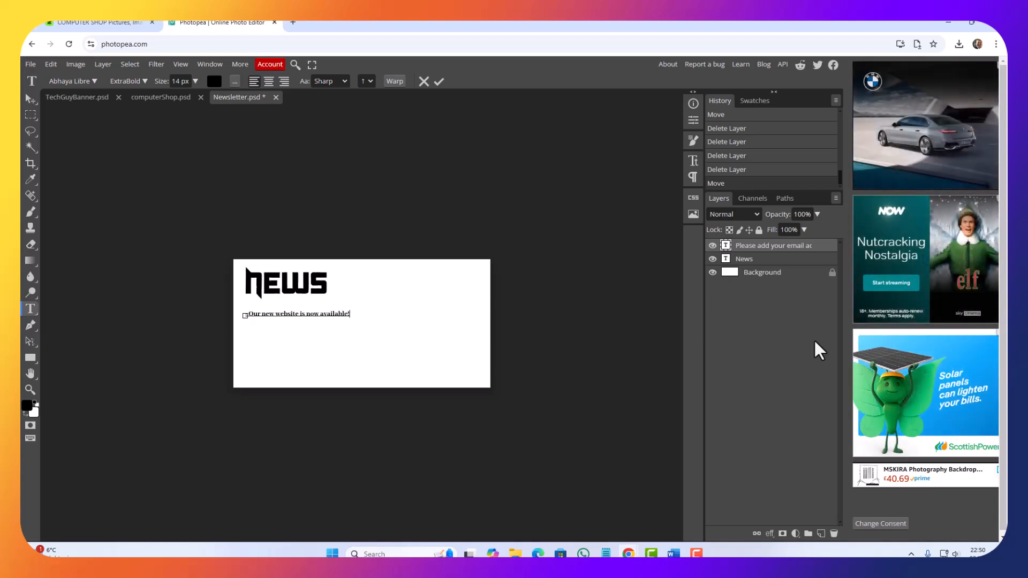
type("!!! You ca")
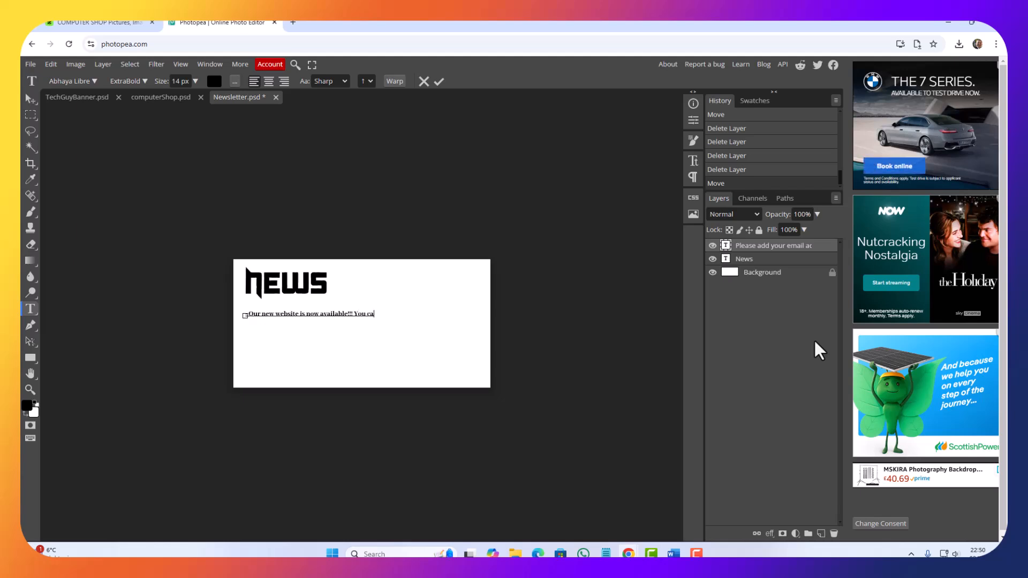
type("n browse")
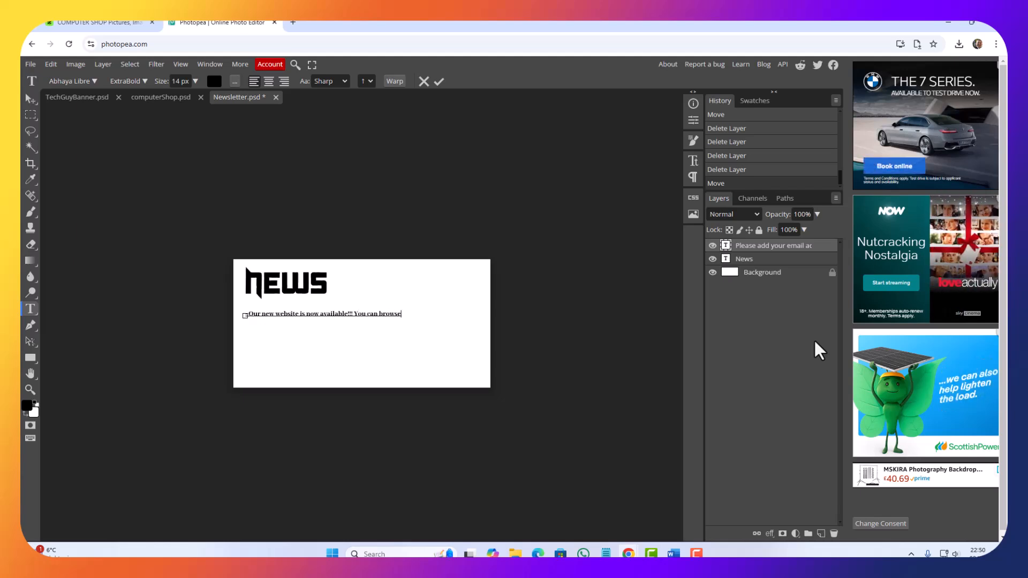
type(" and buy our p")
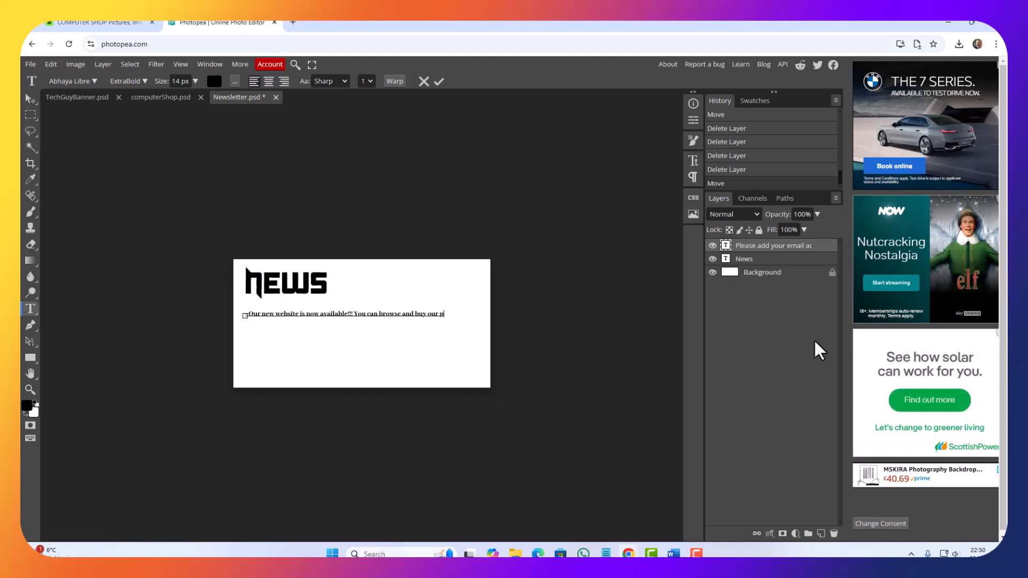
type("roducts and")
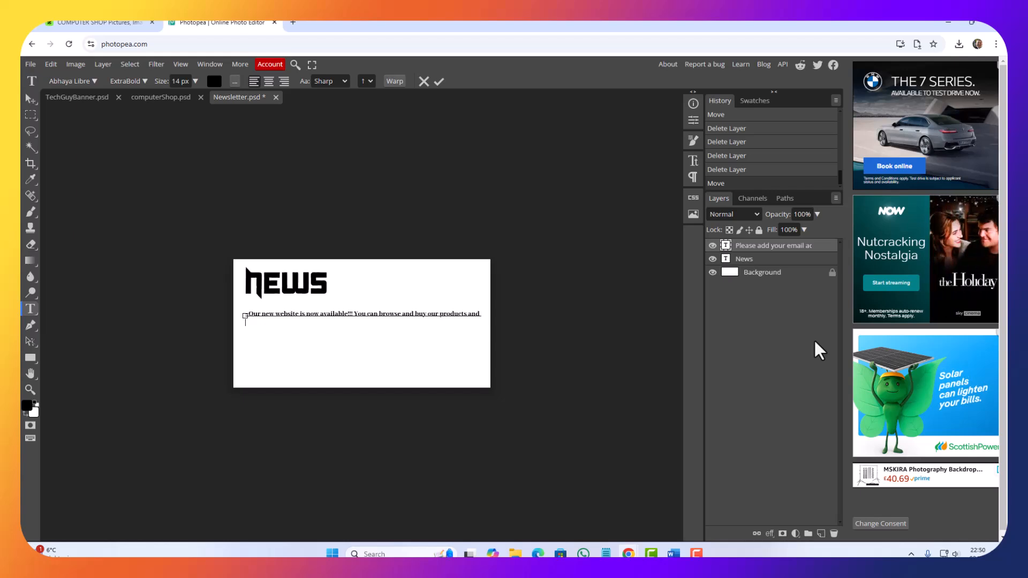
key("BackSpace")
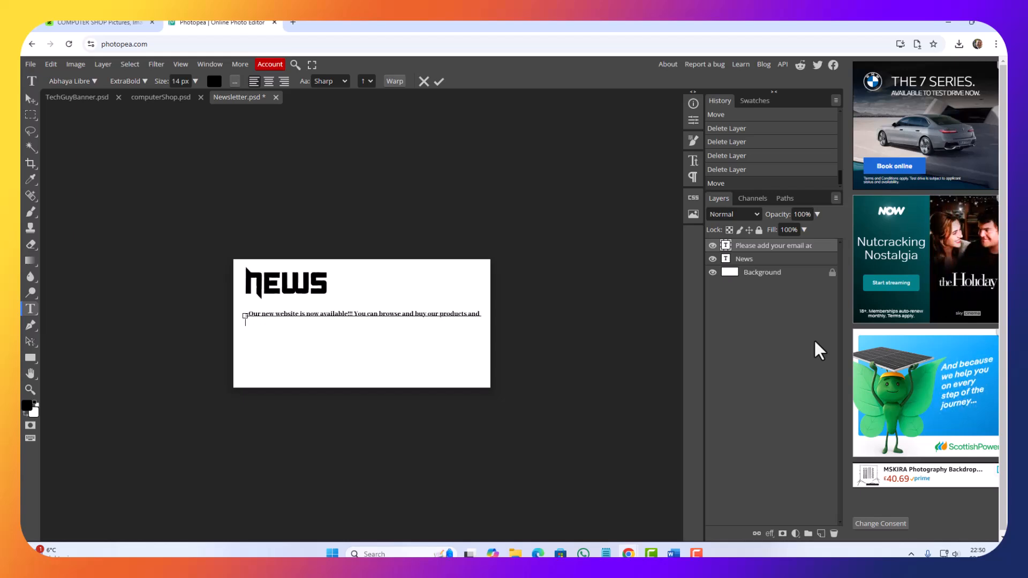
type("services")
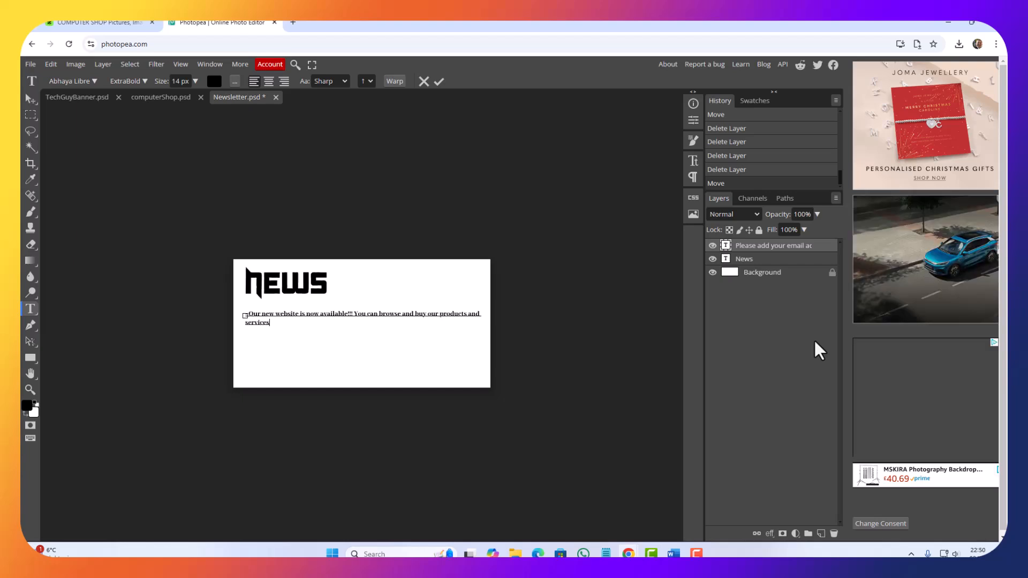
type(".")
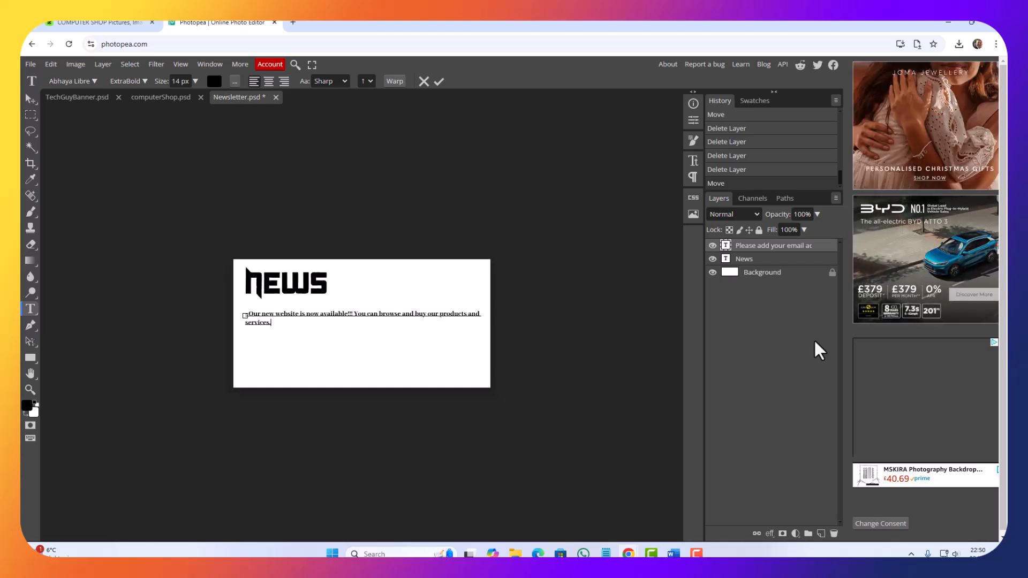
Step: Save the News graphic as a PSD file named News and export it as News.jpg
left_click(31, 64)
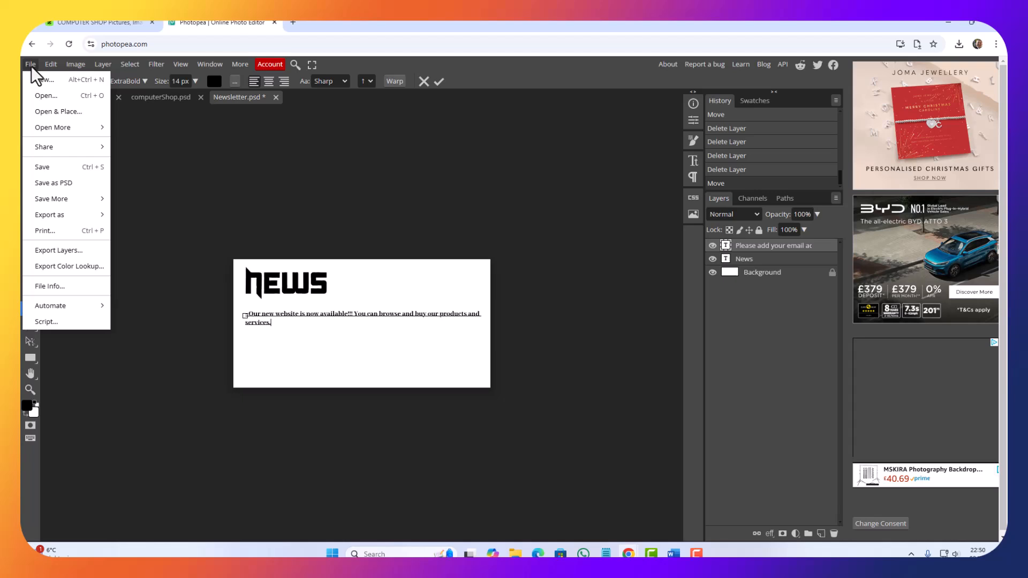
left_click(50, 184)
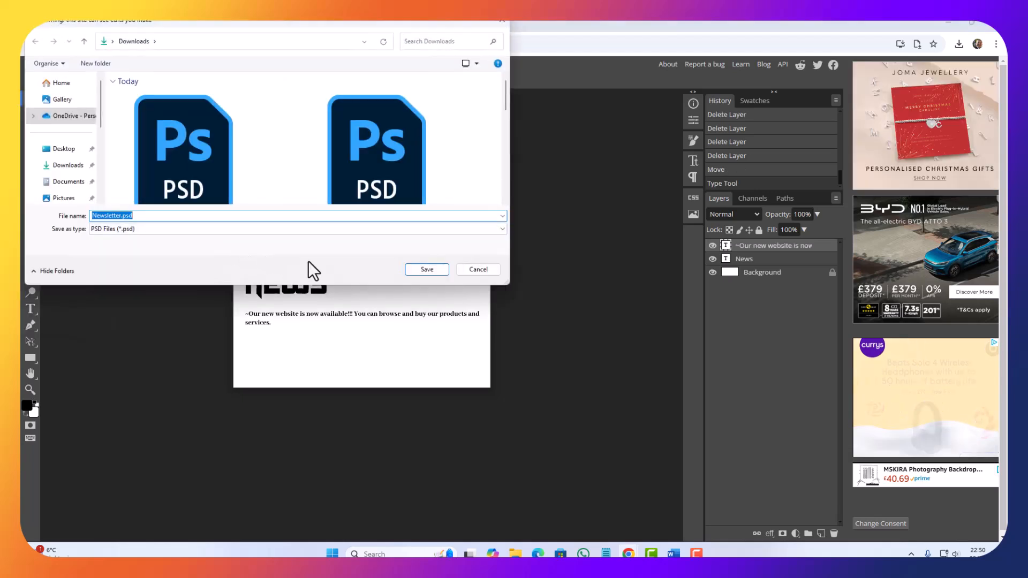
type("News")
key("Return")
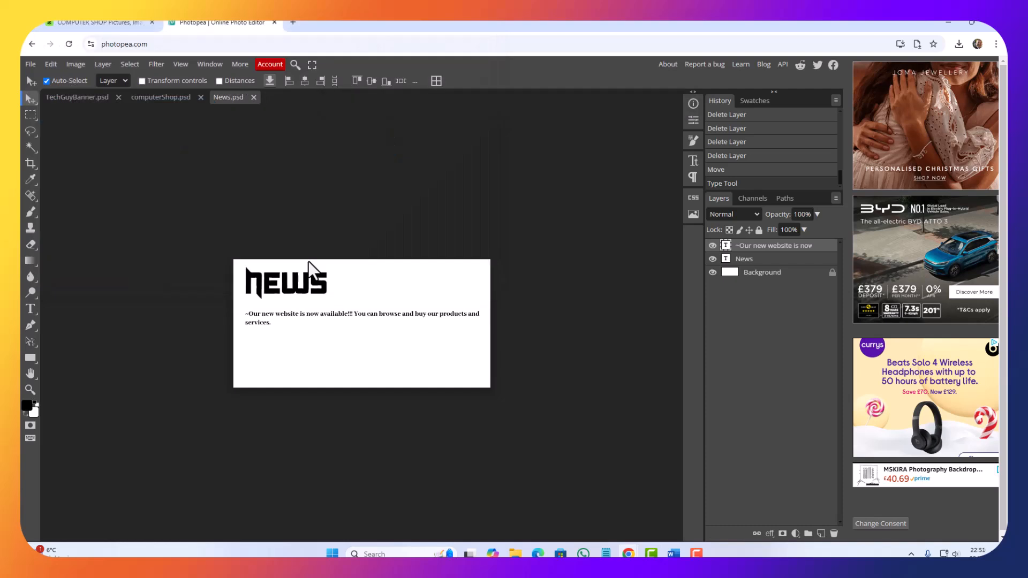
left_click(30, 65)
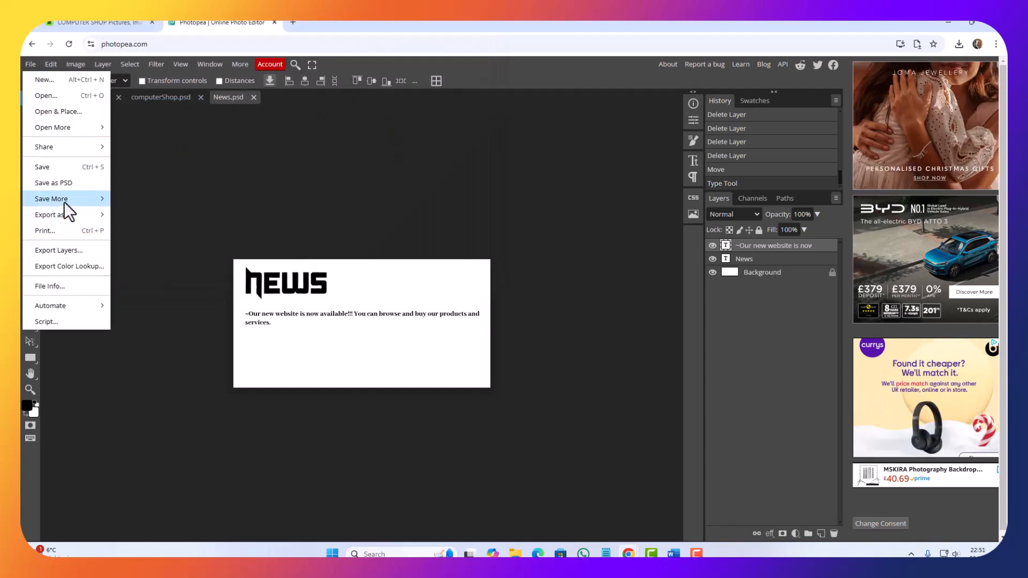
mouse_move(63, 214)
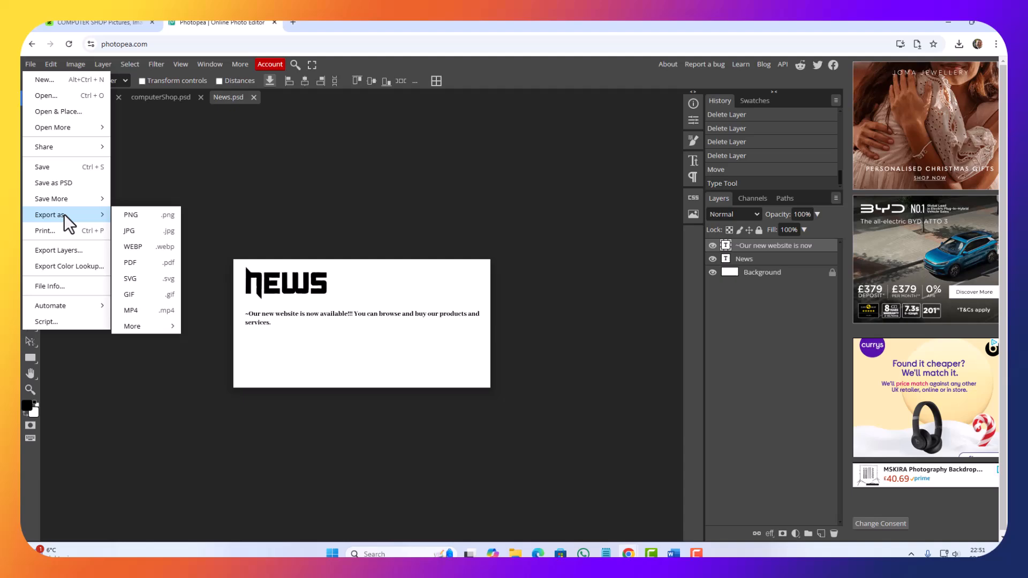
left_click(149, 234)
left_click(406, 266)
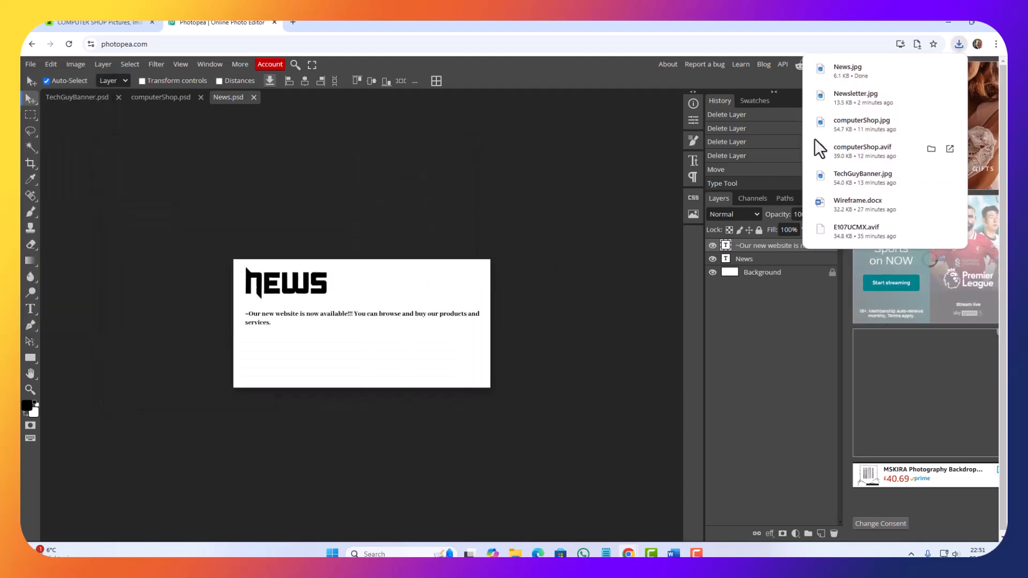
Step: Copy News.jpg from the Downloads folder and paste it over the News placeholder on the Home Page in Draft Designs.docx in Word
left_click(941, 23)
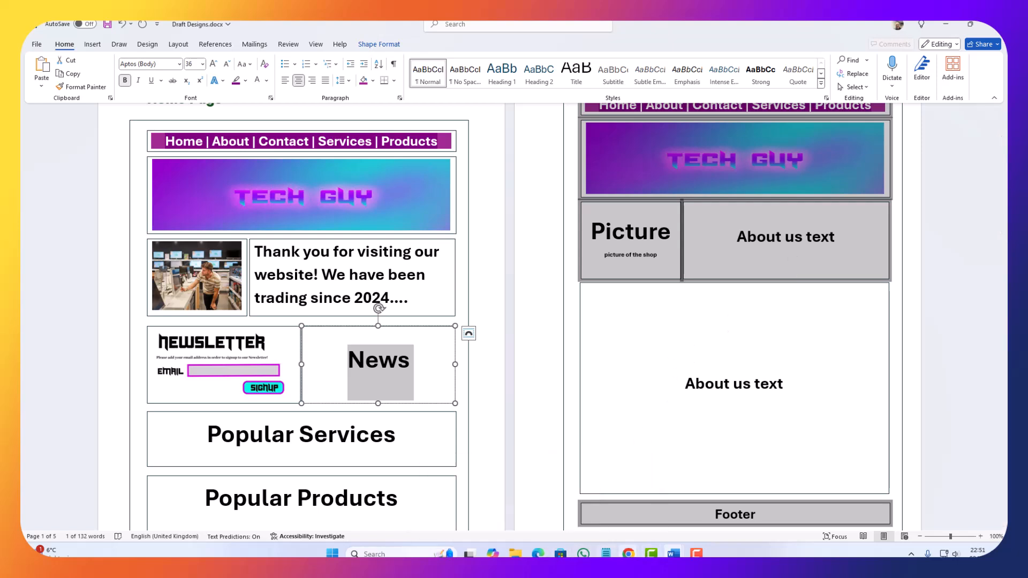
left_click(515, 553)
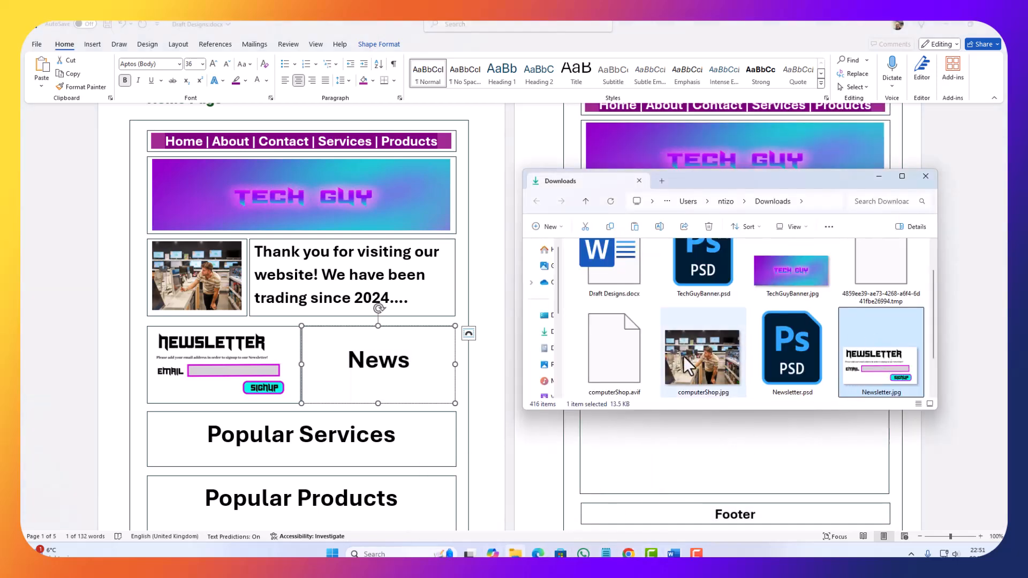
scroll(753, 333, "down", 2)
left_click(707, 324)
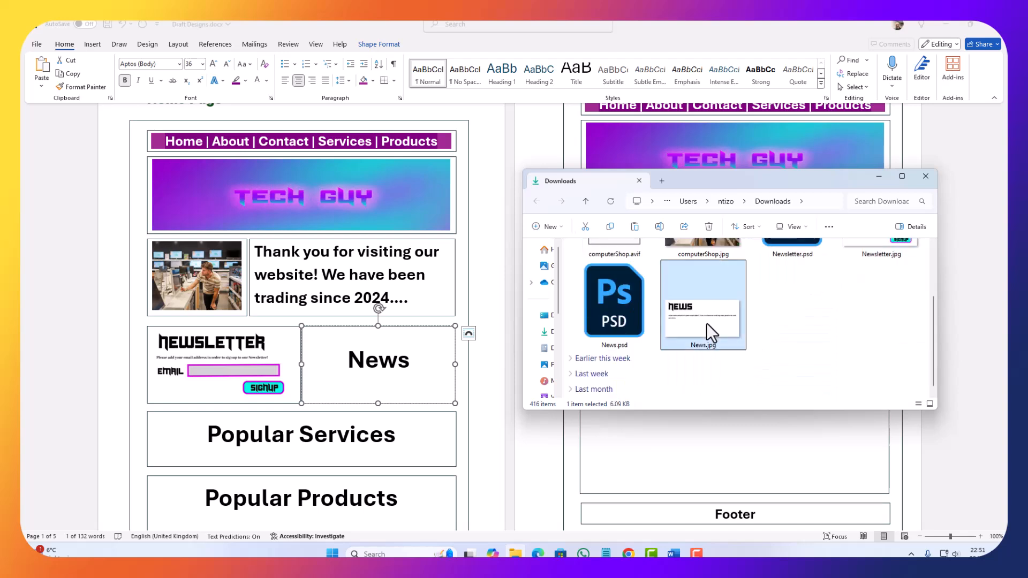
right_click(701, 323)
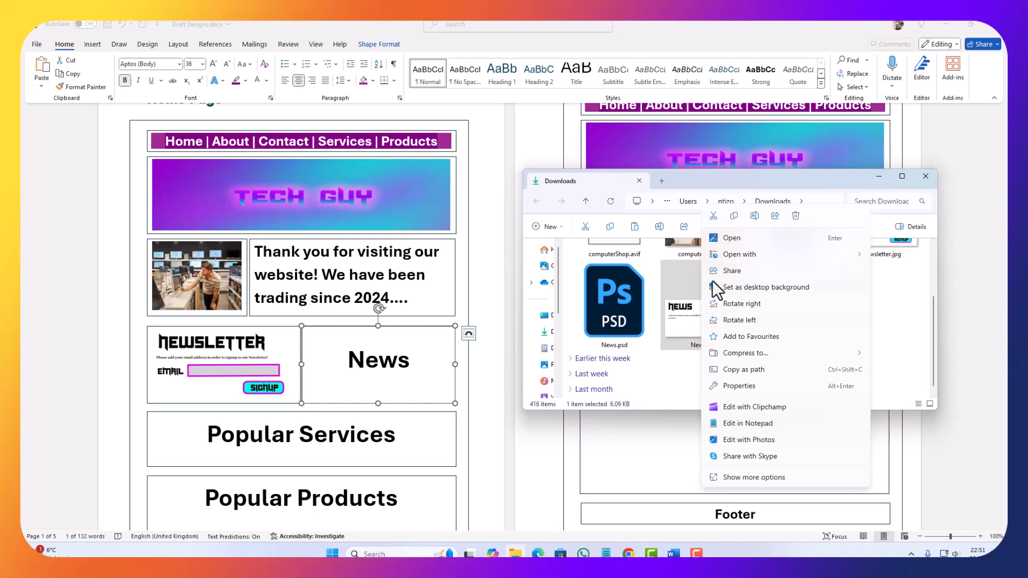
left_click(734, 212)
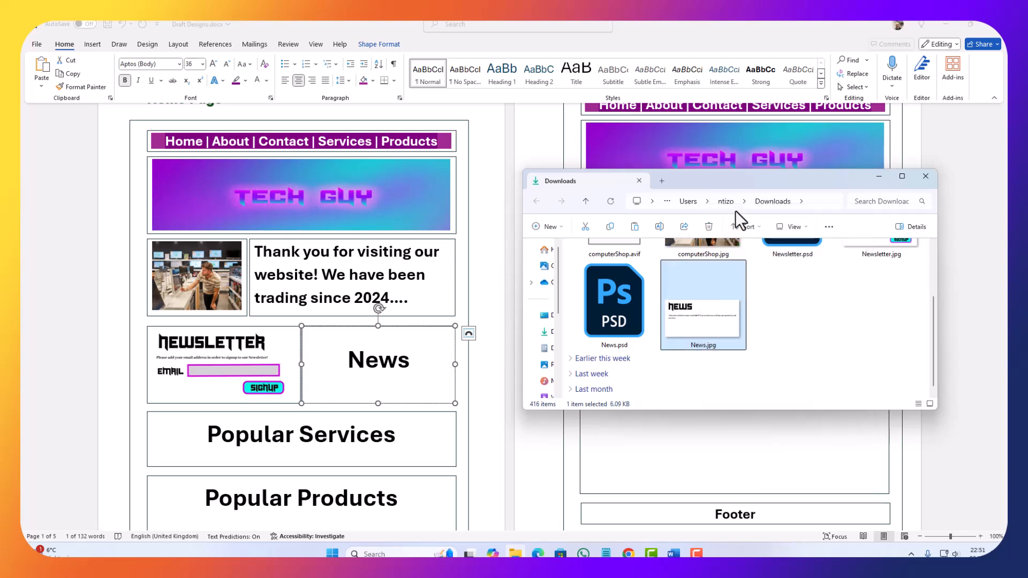
double_click(363, 371)
key("BackSpace")
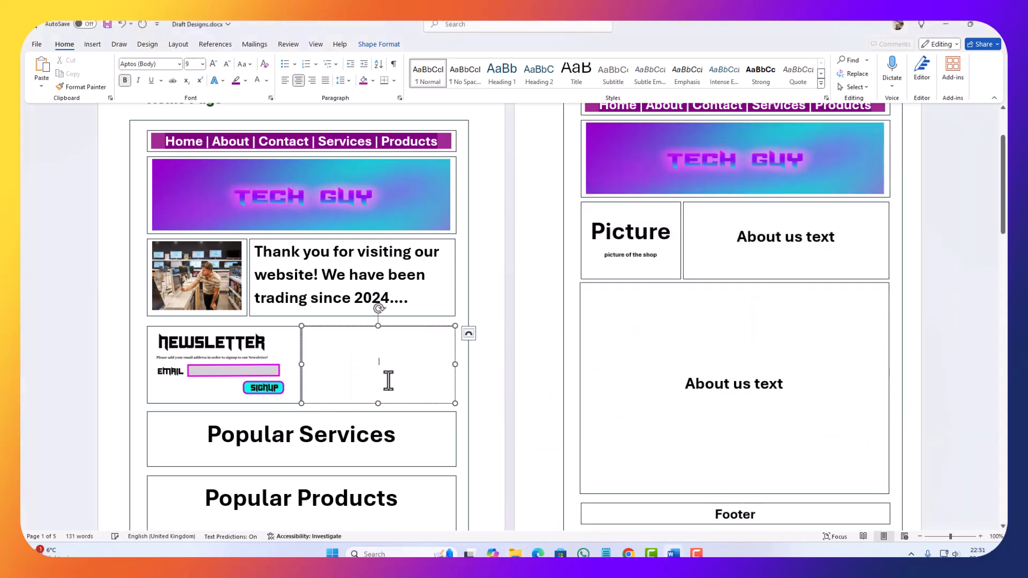
key("ctrl+v")
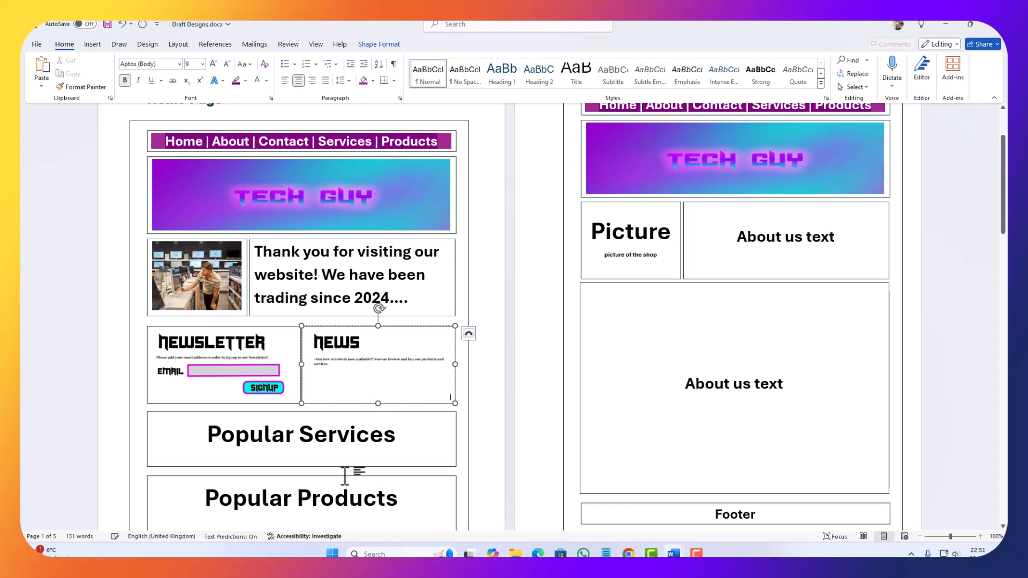
Step: Select the Popular Services placeholder text below the newsletter and news graphics on the Home Page draft
left_click(323, 471)
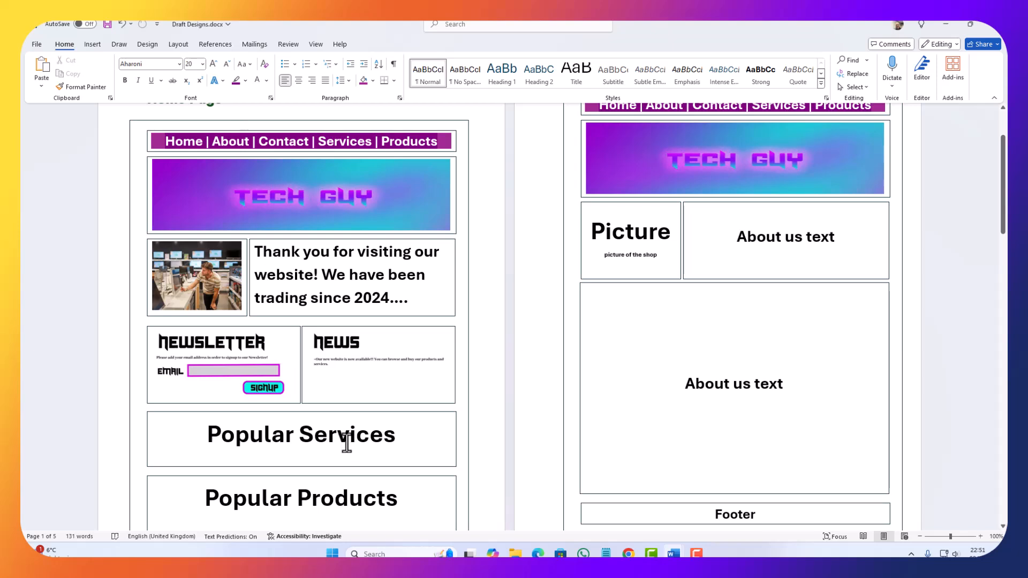
left_click(330, 438)
left_click_drag(412, 443, 188, 431)
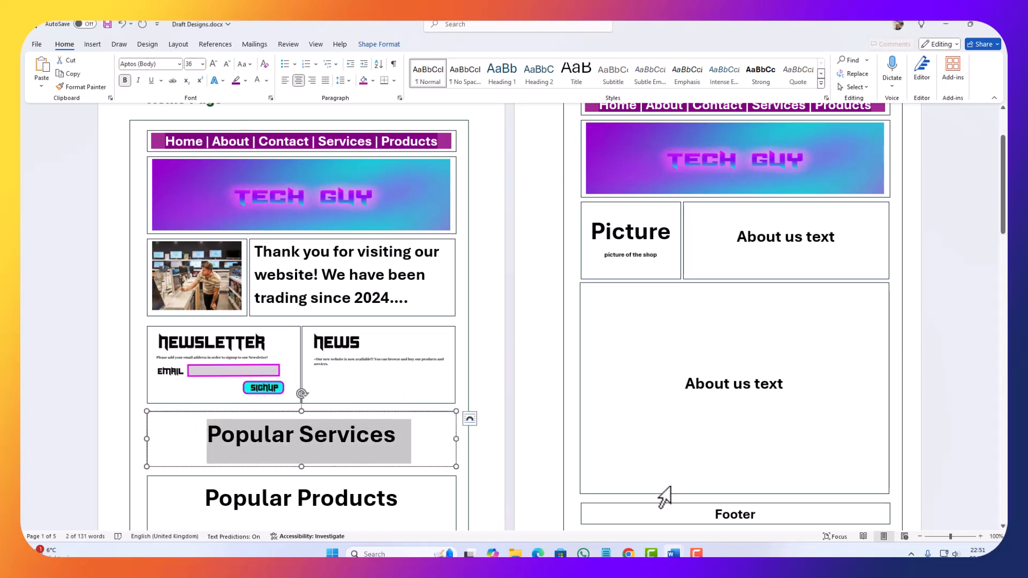
Step: Switch to the Envato Elements page in Chrome, search its photos for "computer" and browse the resulting images
left_click(629, 553)
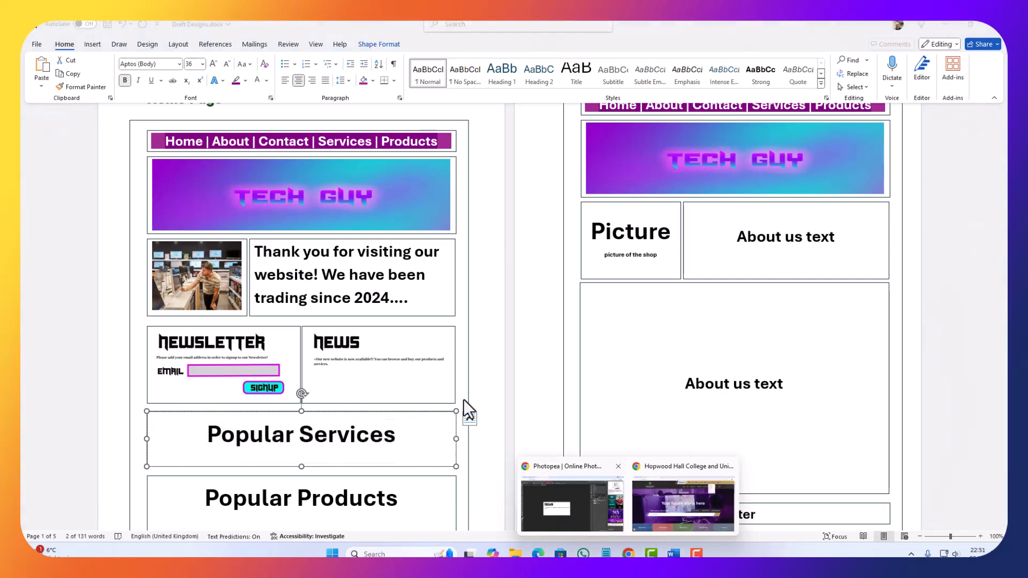
left_click(583, 485)
left_click(109, 23)
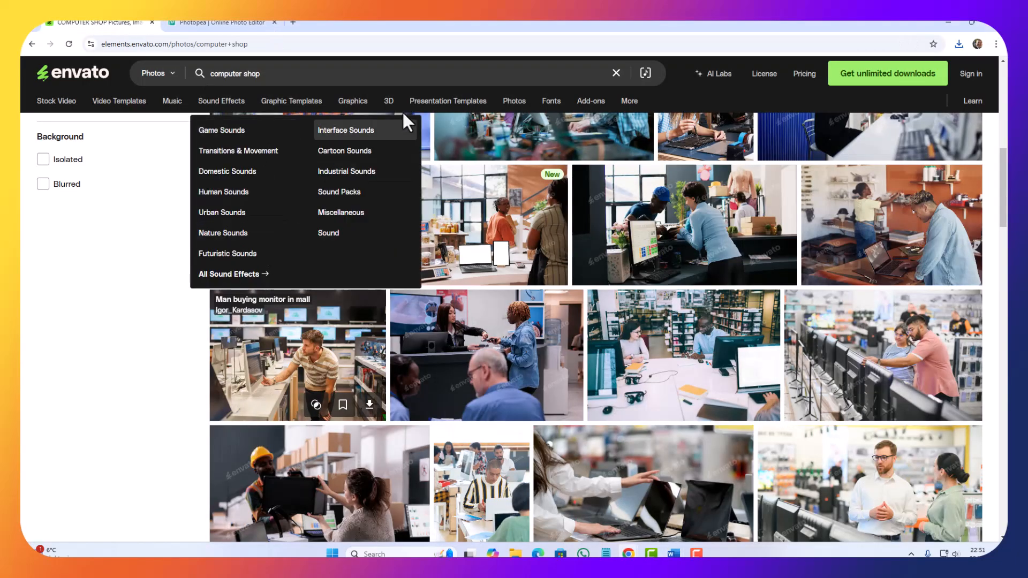
left_click(321, 73)
scroll(322, 73, "up", 3)
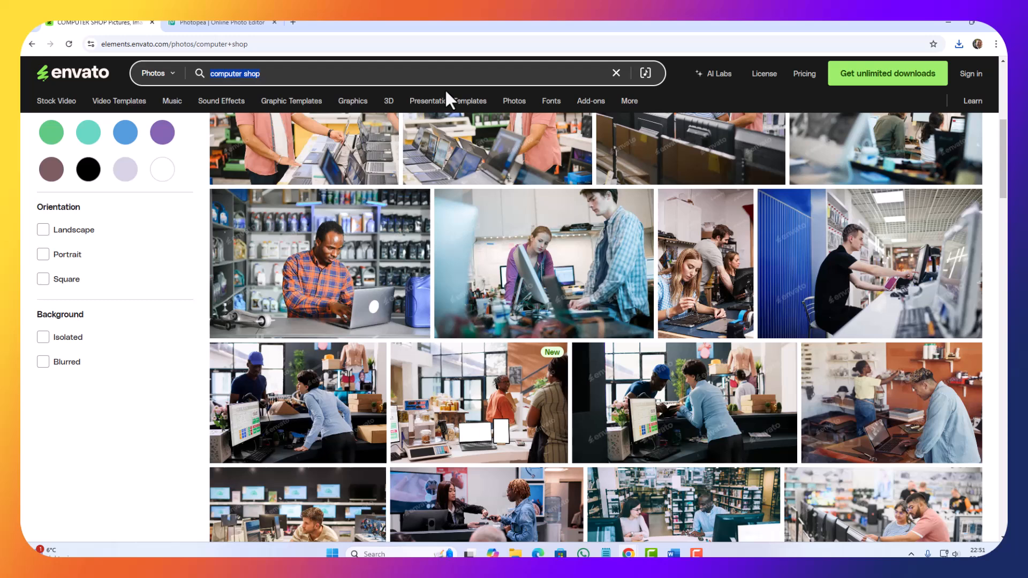
type("computer")
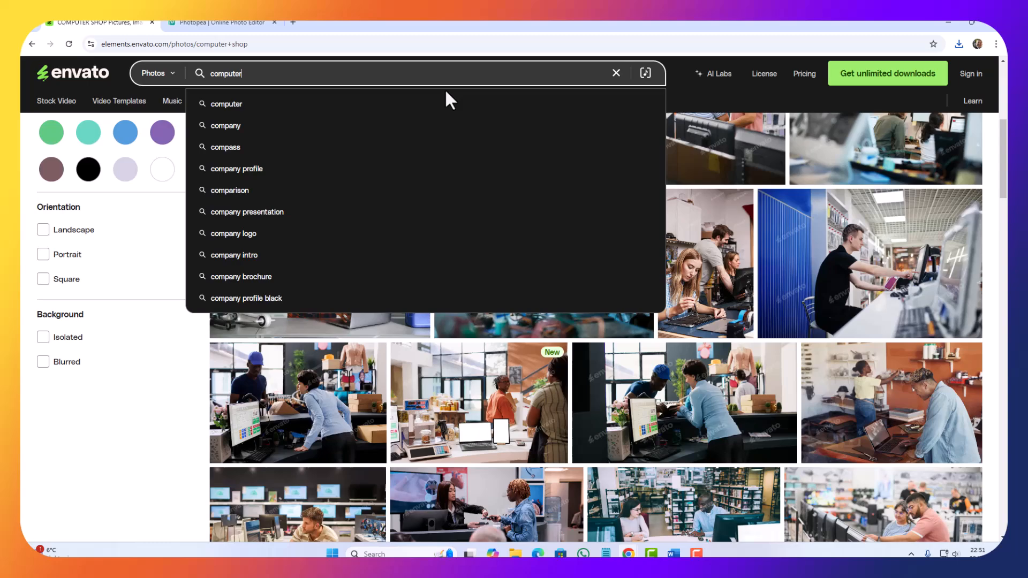
key("Return")
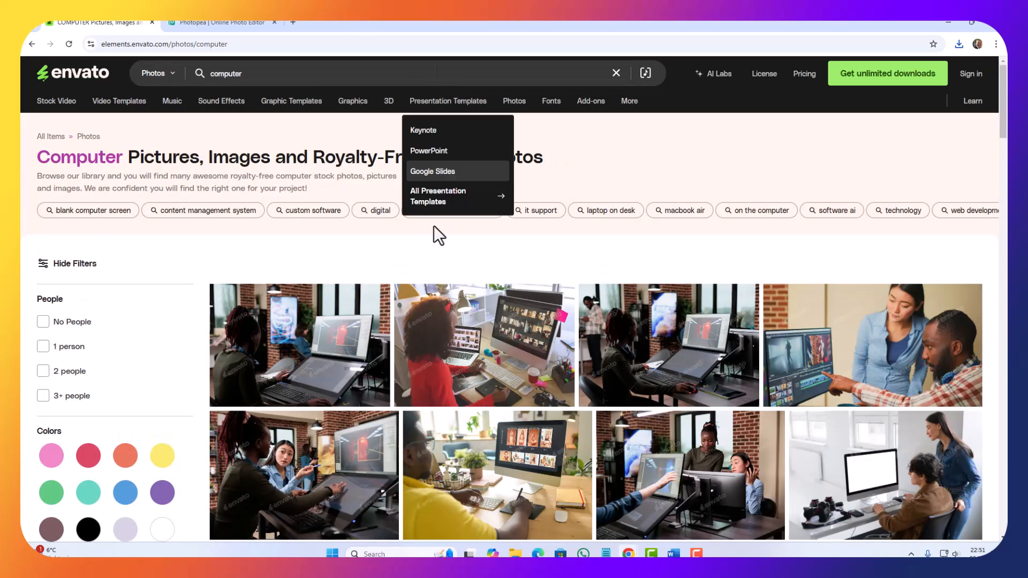
scroll(514, 369, "down", 3)
scroll(532, 401, "down", 3)
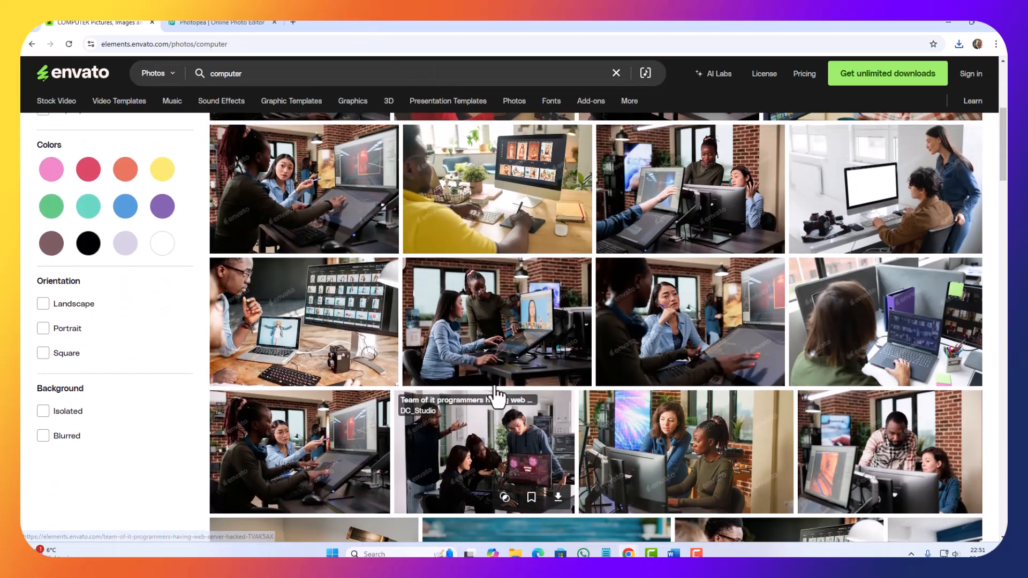
Step: Open a new browser tab, search Google for "hp laptops" and browse the image results
scroll(496, 395, "up", 6)
left_click(251, 76)
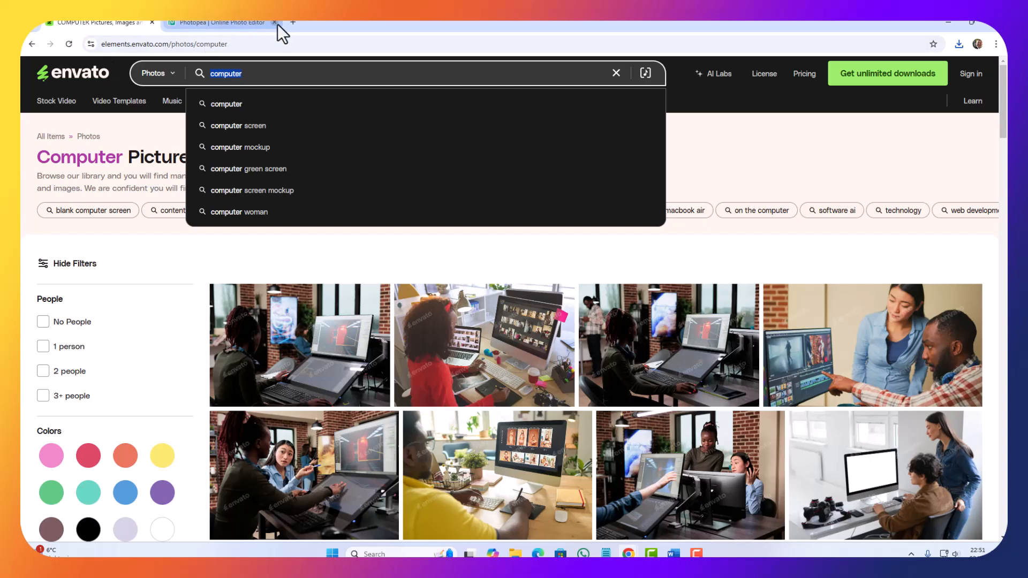
left_click(293, 22)
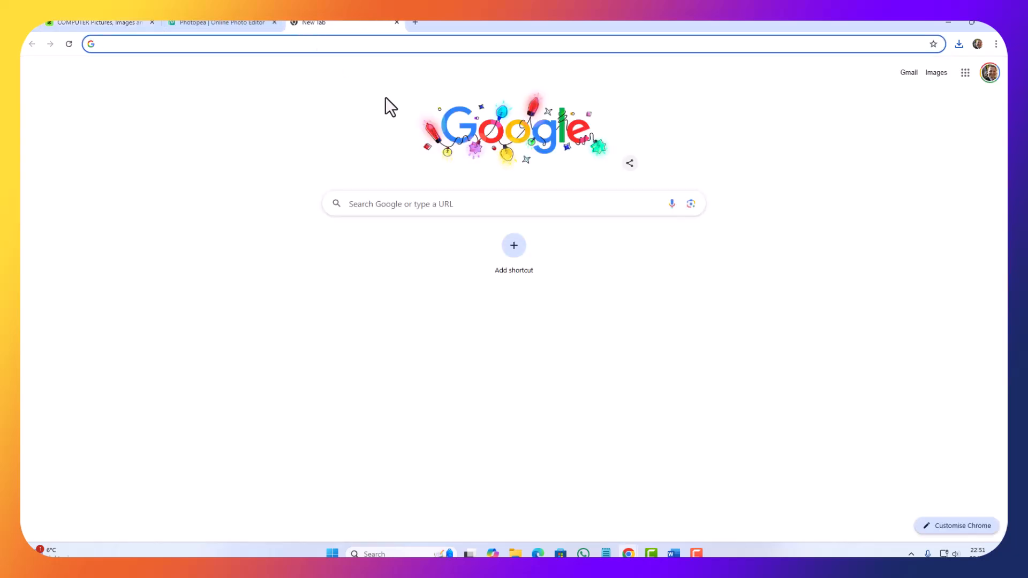
type("HP")
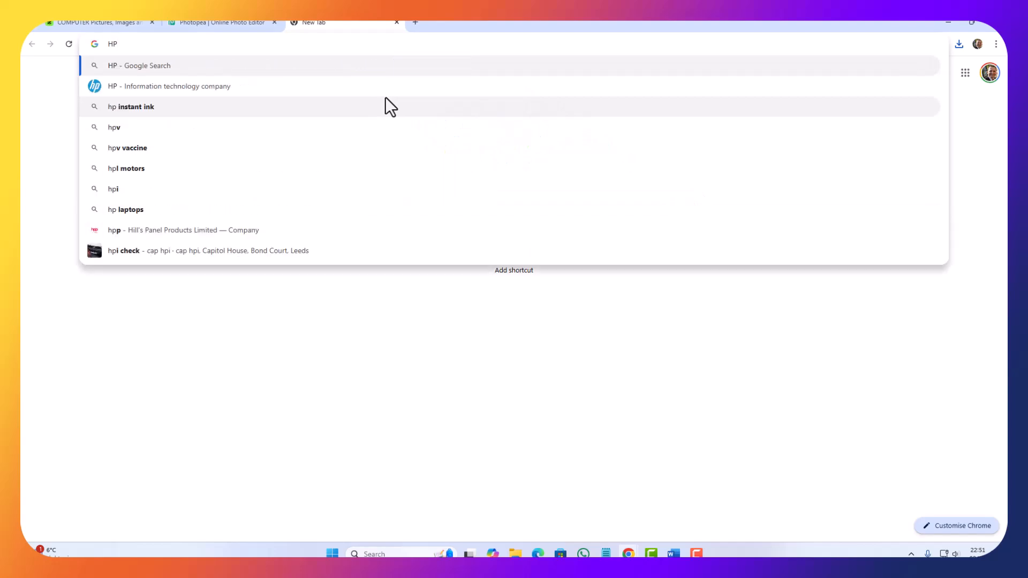
type(" laptops")
key("Return")
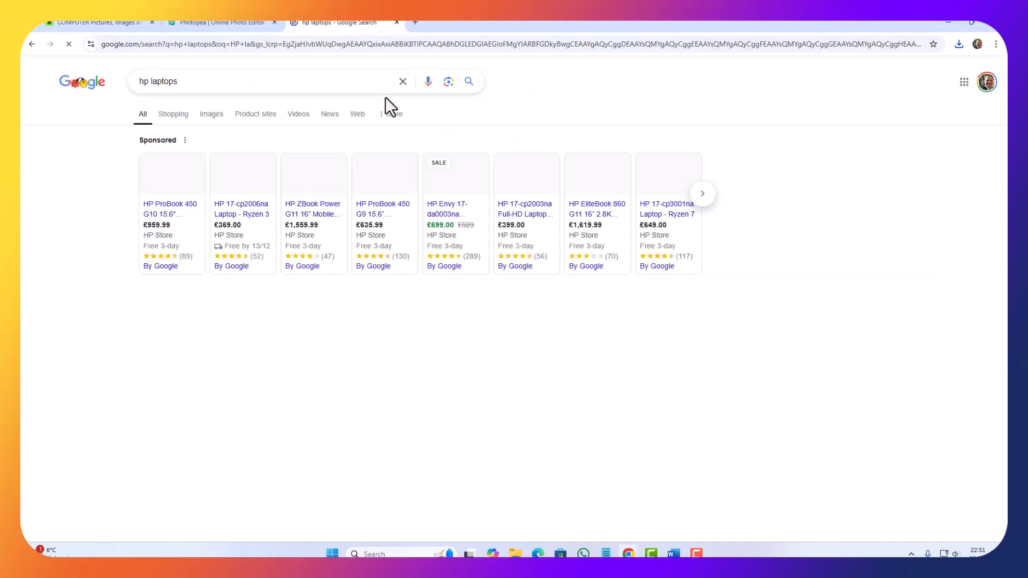
left_click(208, 116)
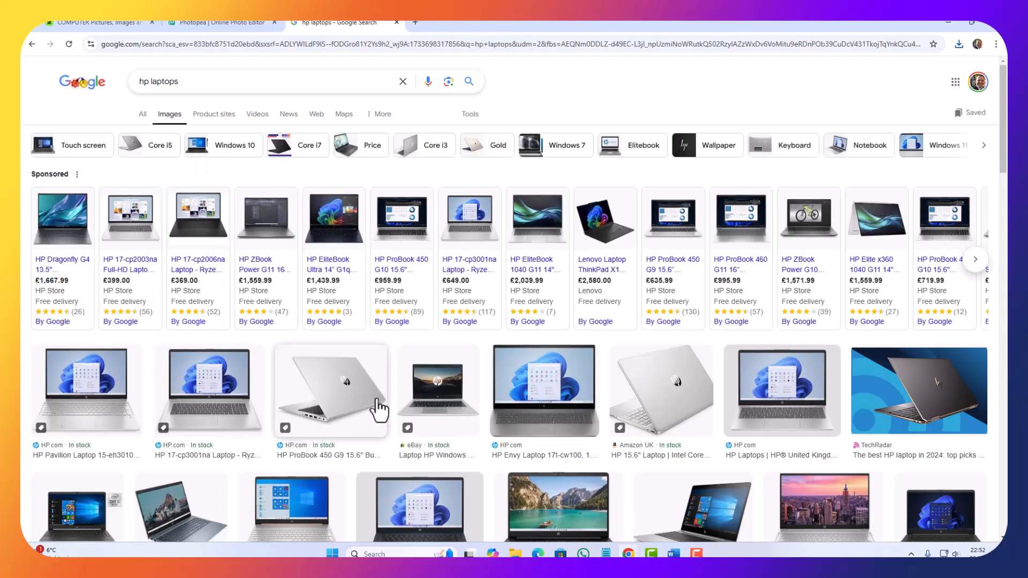
scroll(555, 367, "down", 2)
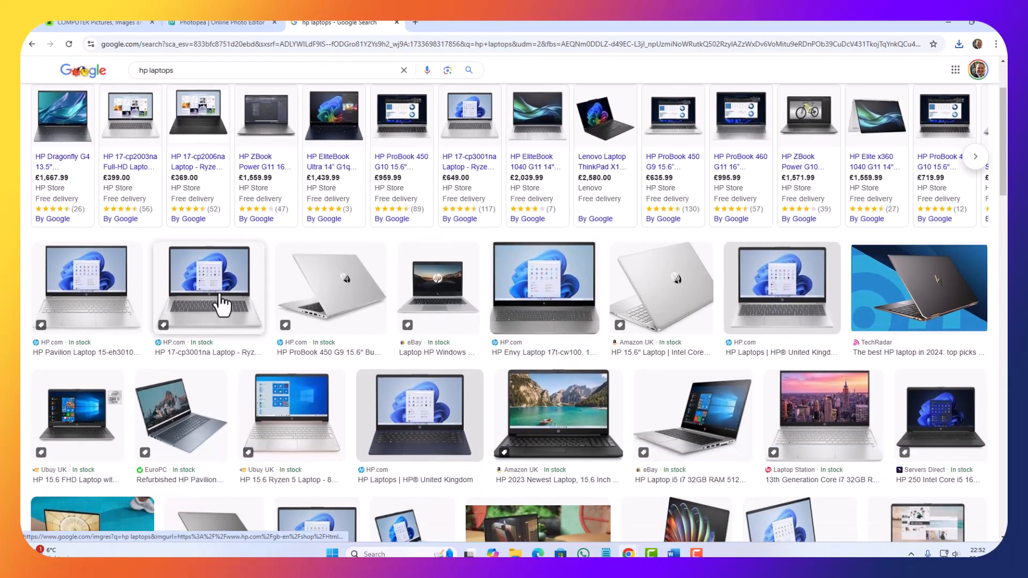
Step: Open the HP 17-cp3001na laptop result and copy its enlarged image
left_click(222, 305)
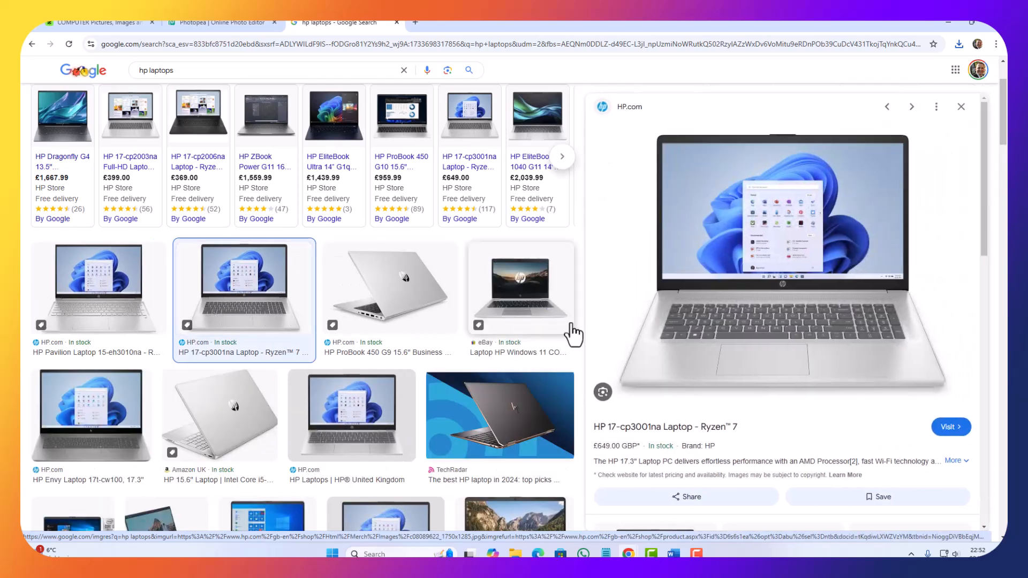
right_click(744, 250)
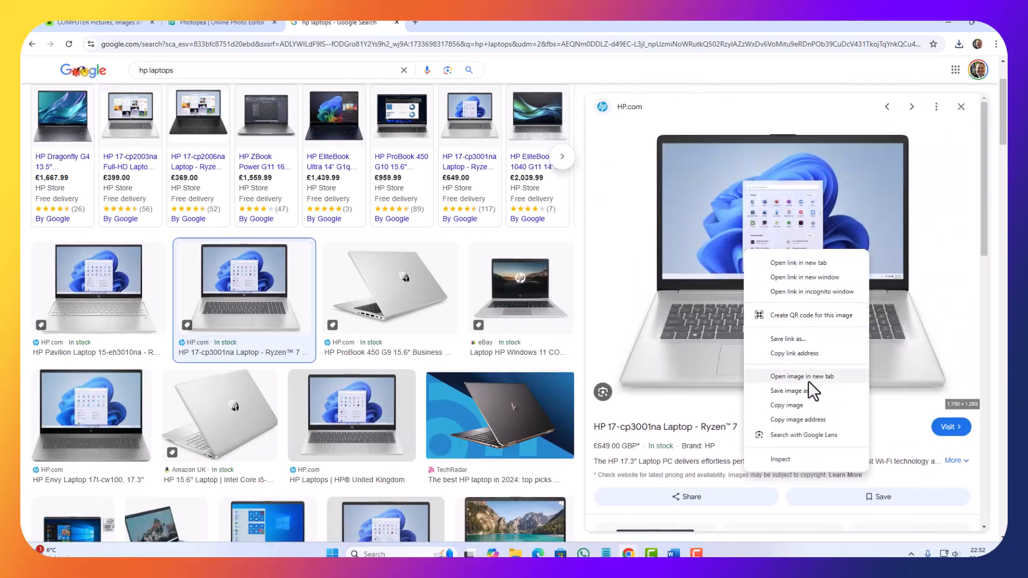
left_click(804, 403)
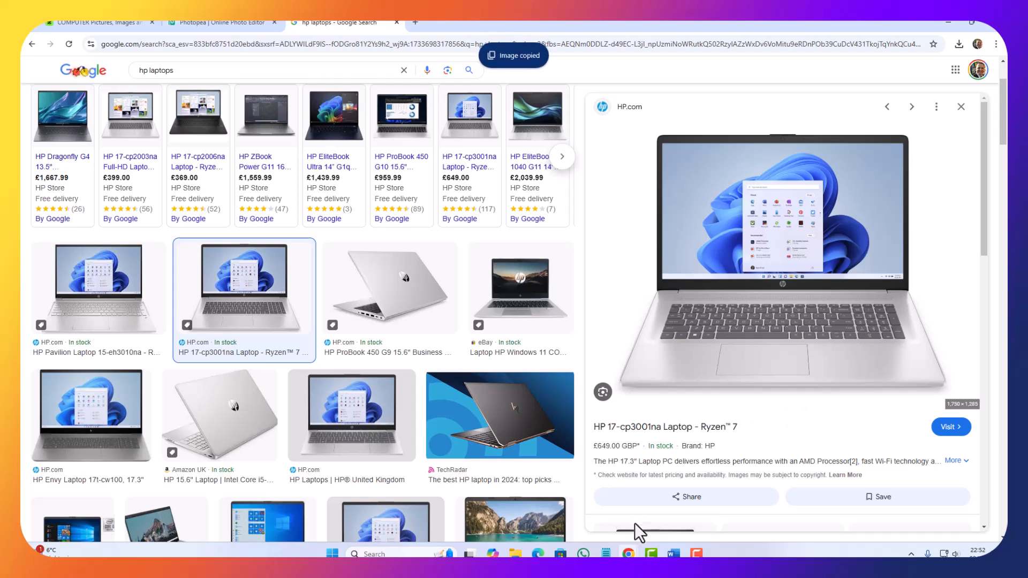
Step: Switch to Draft Designs.docx in Word and replace the Popular Products placeholder text on the Home Page with the copied HP laptop image
mouse_move(673, 553)
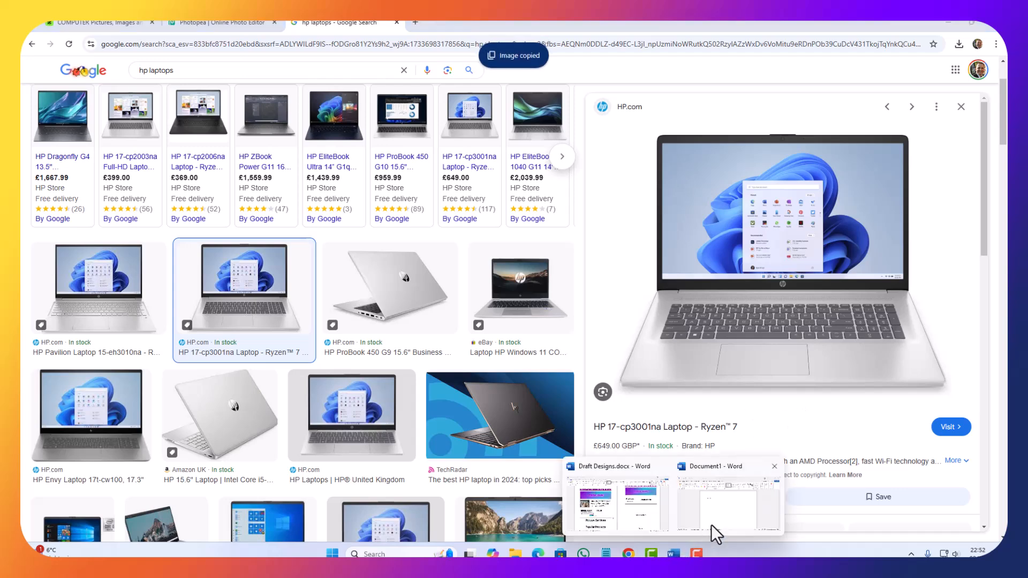
left_click(596, 521)
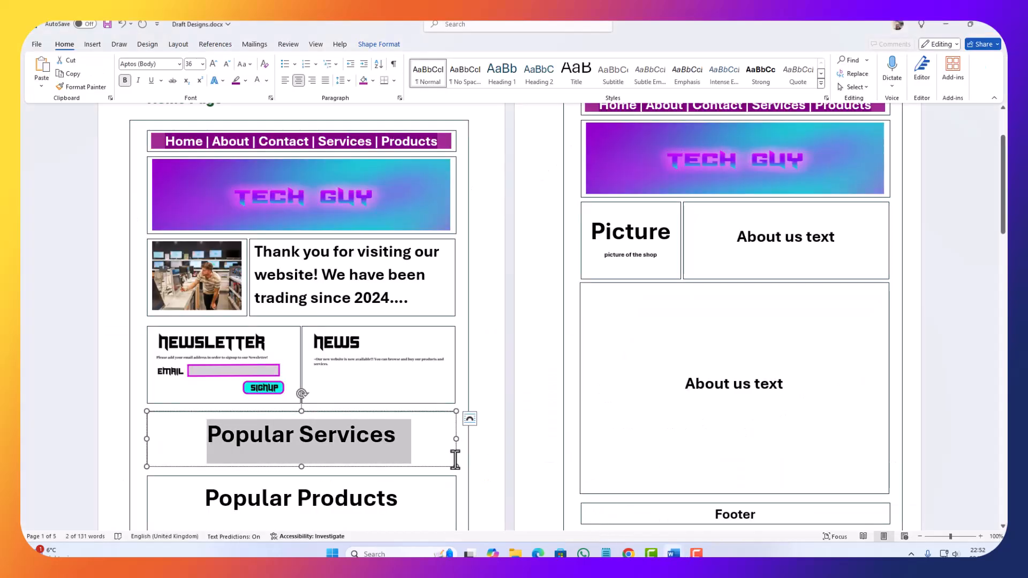
left_click(381, 445)
left_click_drag(402, 447, 108, 427)
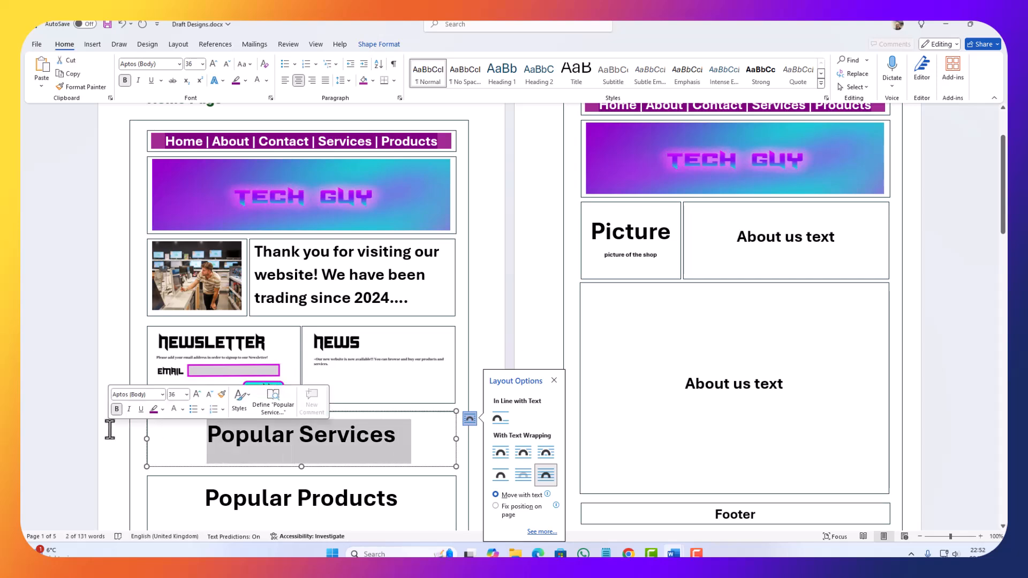
scroll(223, 505, "down", 1)
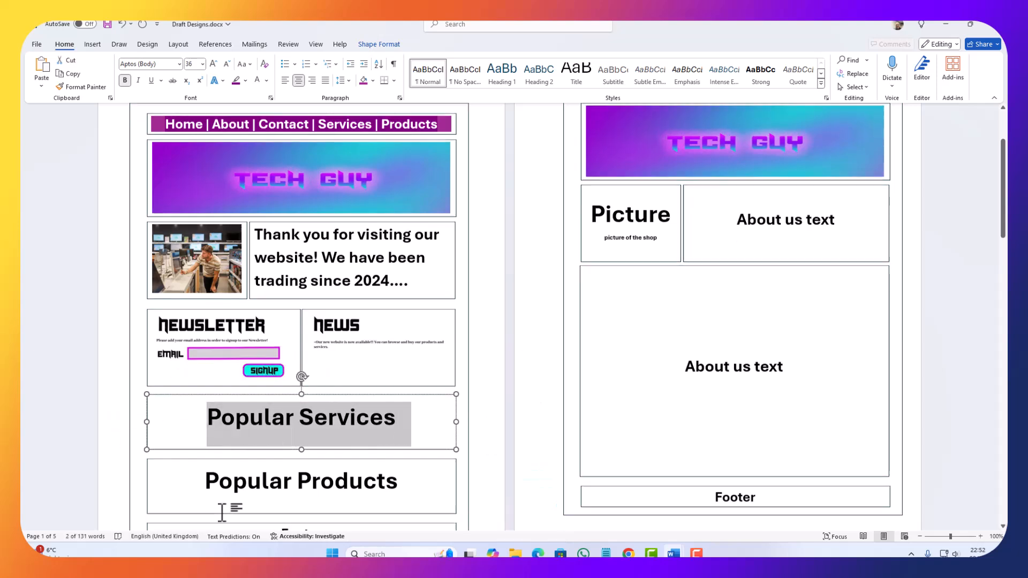
left_click(334, 474)
left_click_drag(85, 453, 76, 466)
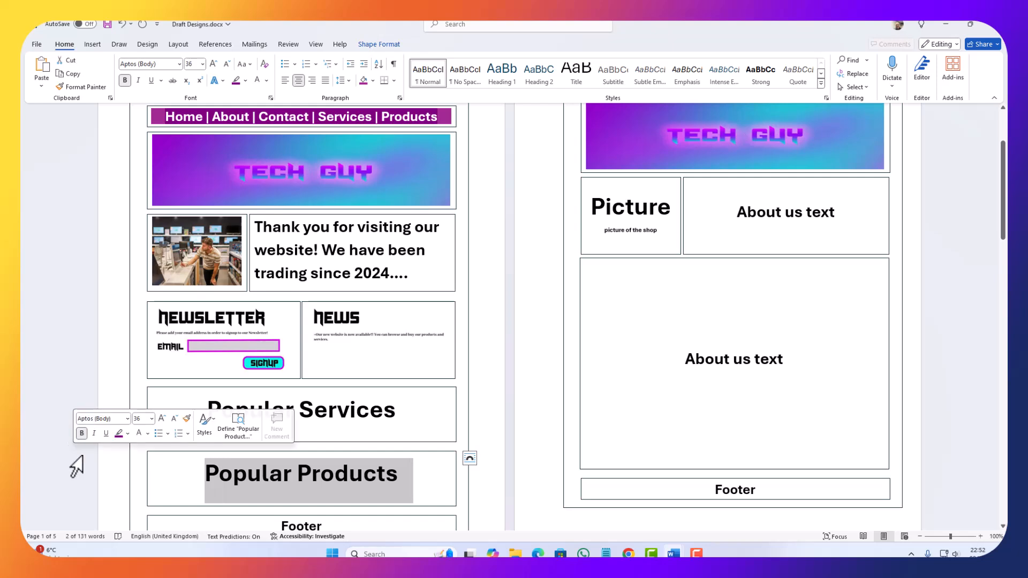
key("Delete")
key("ctrl+v")
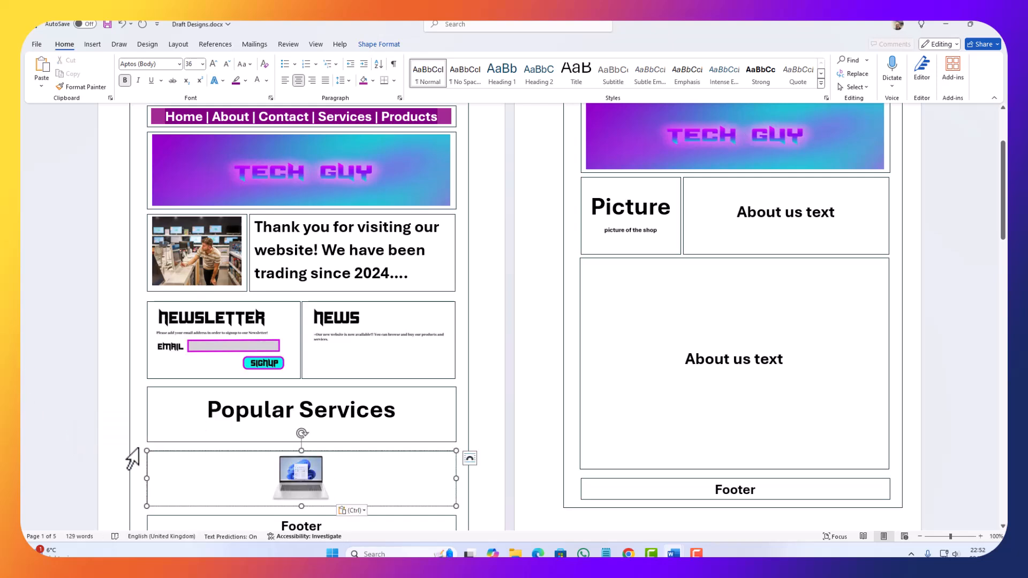
left_click(321, 480)
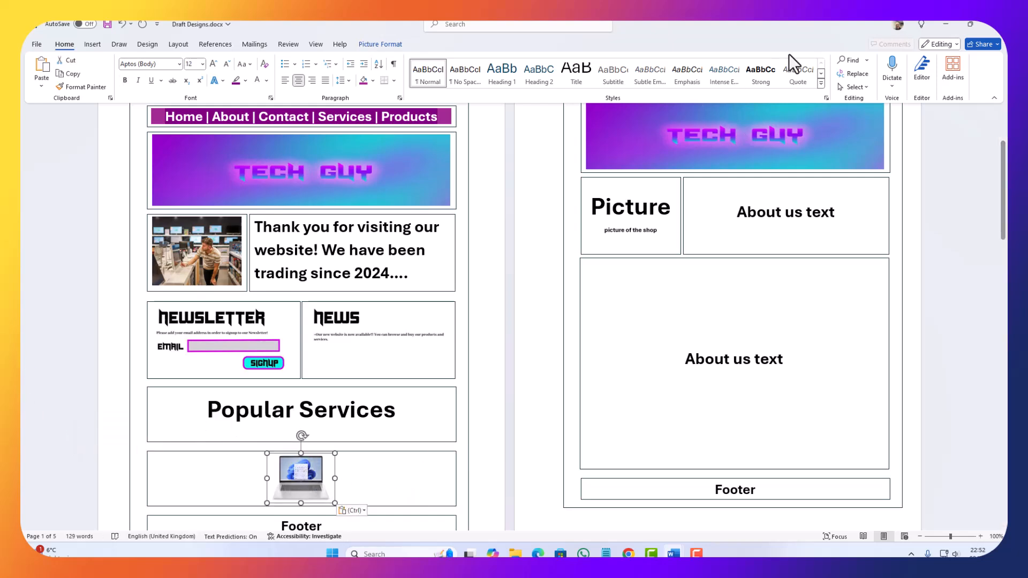
Step: Return to Chrome, change the Google search to "Dell laptops" and show the image results
left_click(943, 23)
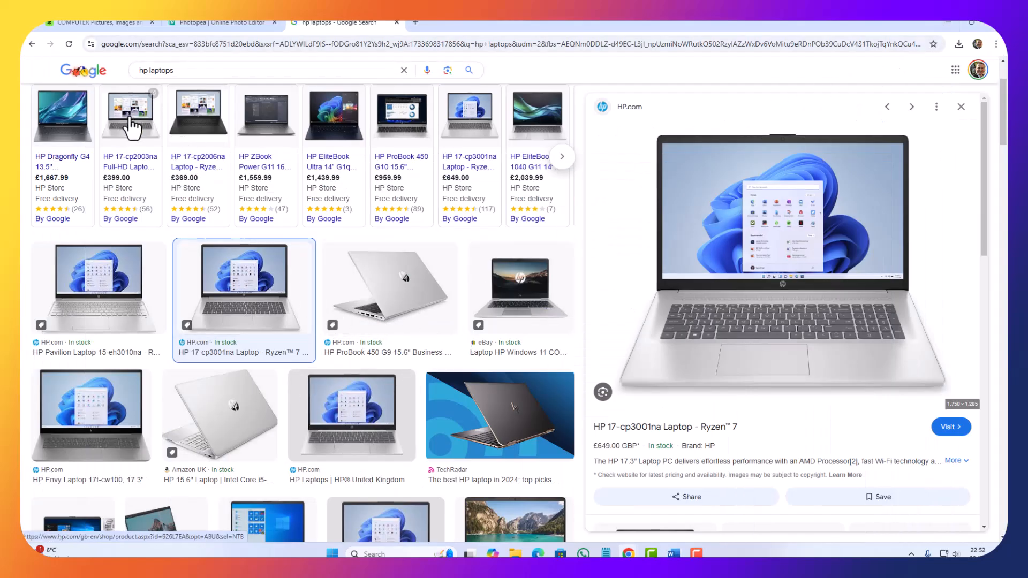
left_click(32, 45)
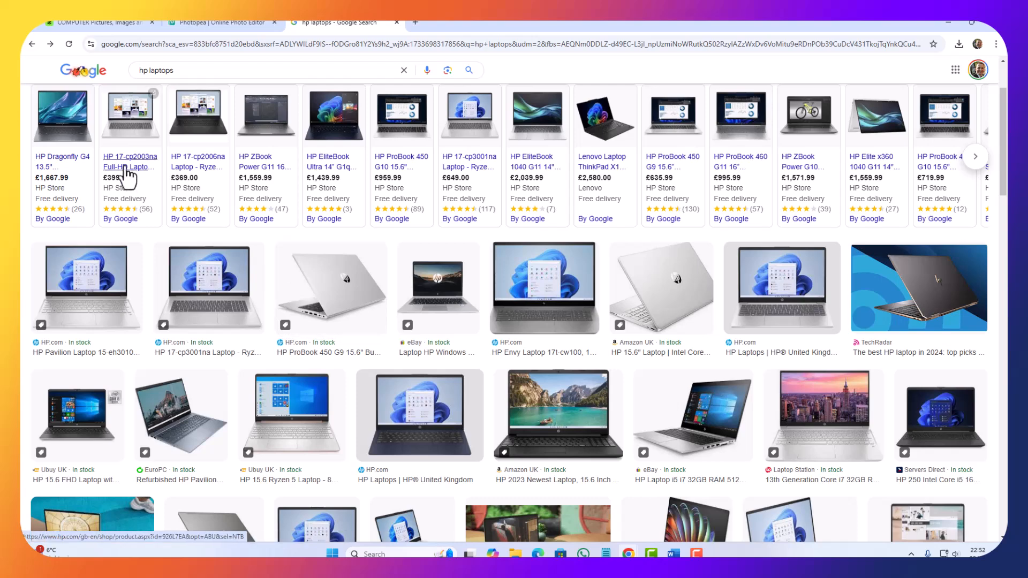
left_click(32, 45)
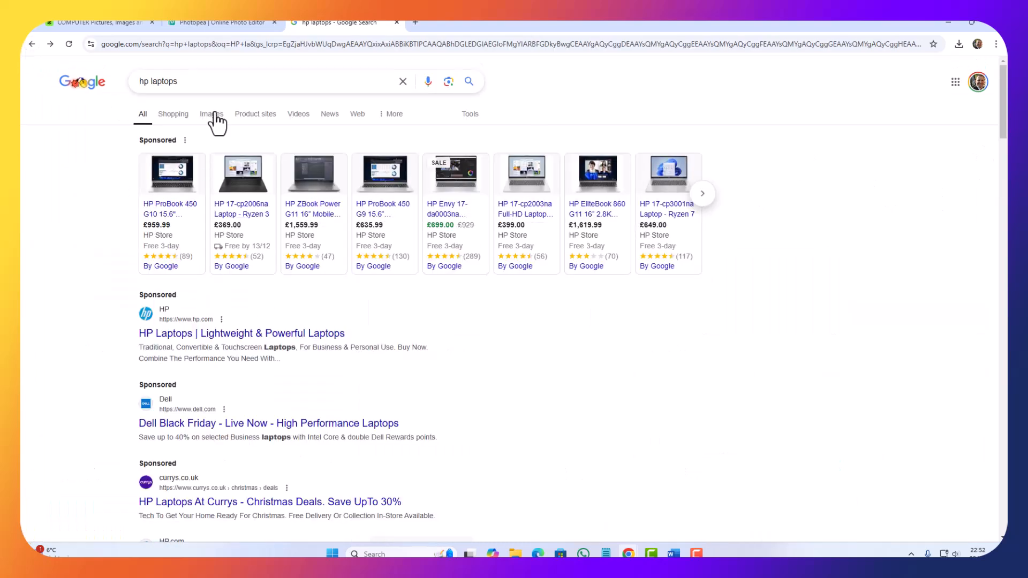
left_click(185, 81)
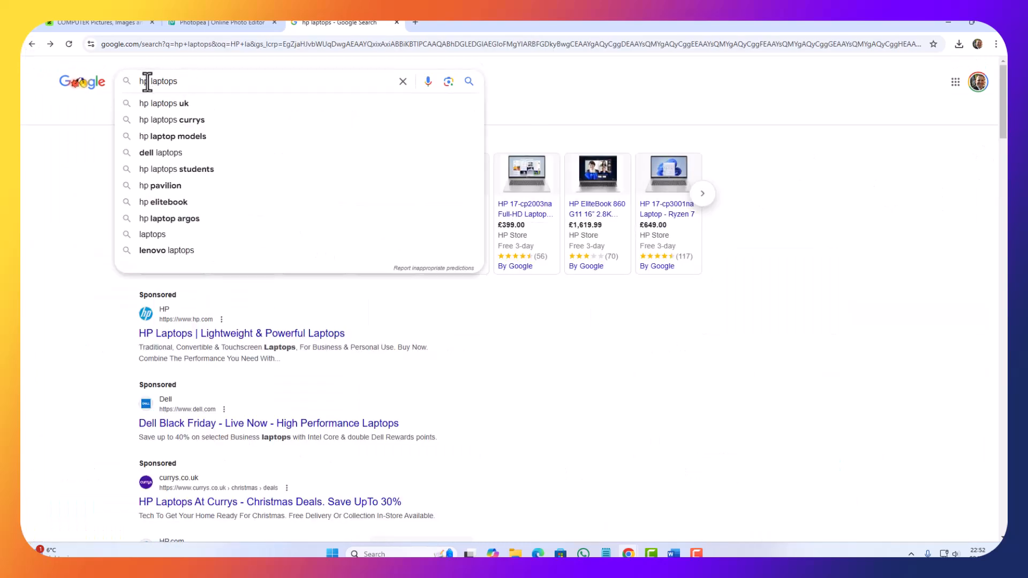
key("BackSpace")
key("BackSpace")
key("BackSpace")
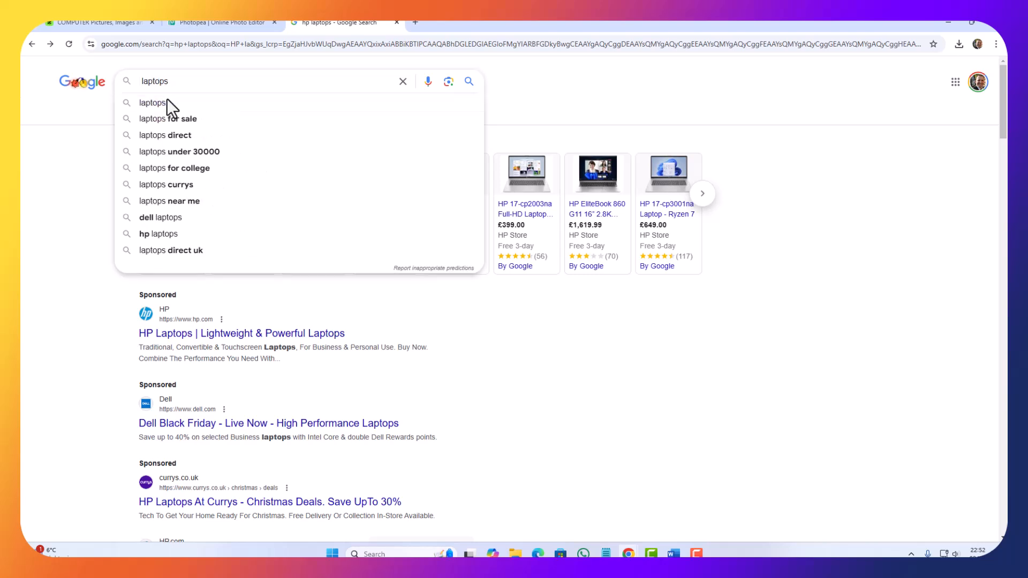
type("Dell")
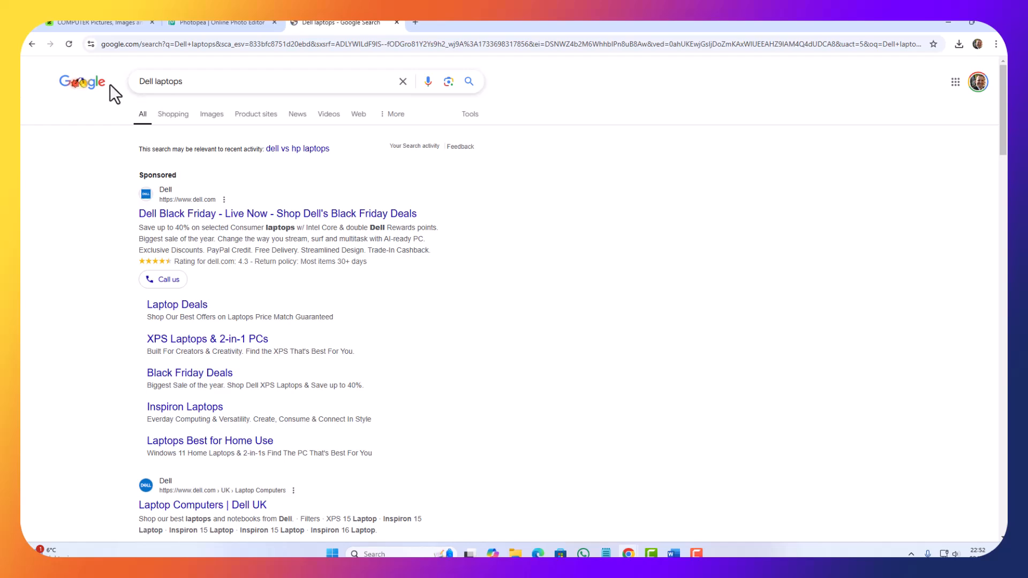
left_click(210, 115)
scroll(422, 404, "down", 5)
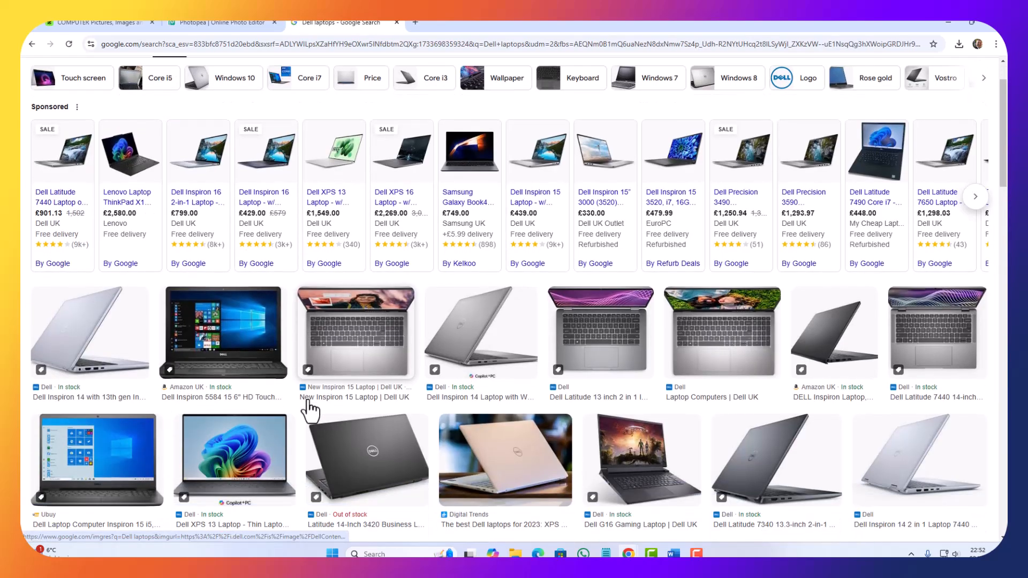
Step: Copy the image of the open Dell laptop with the green and yellow swirl wallpaper from the results
scroll(616, 343, "down", 4)
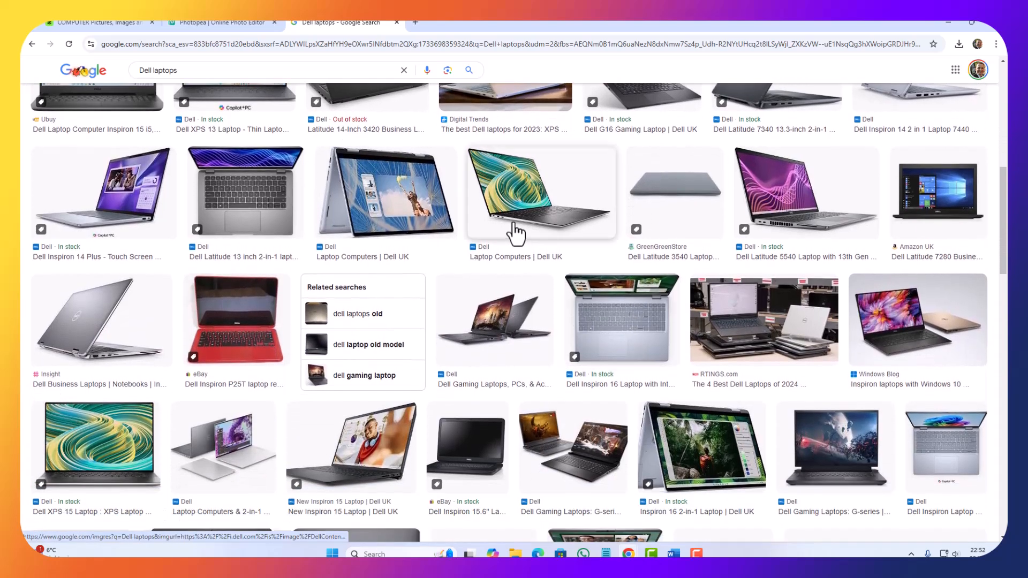
right_click(524, 203)
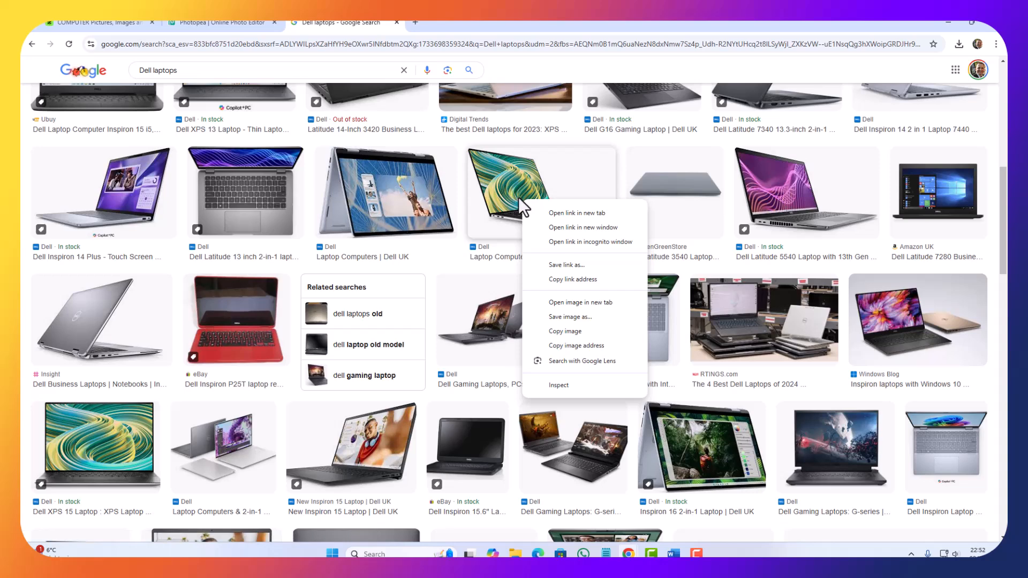
left_click(576, 330)
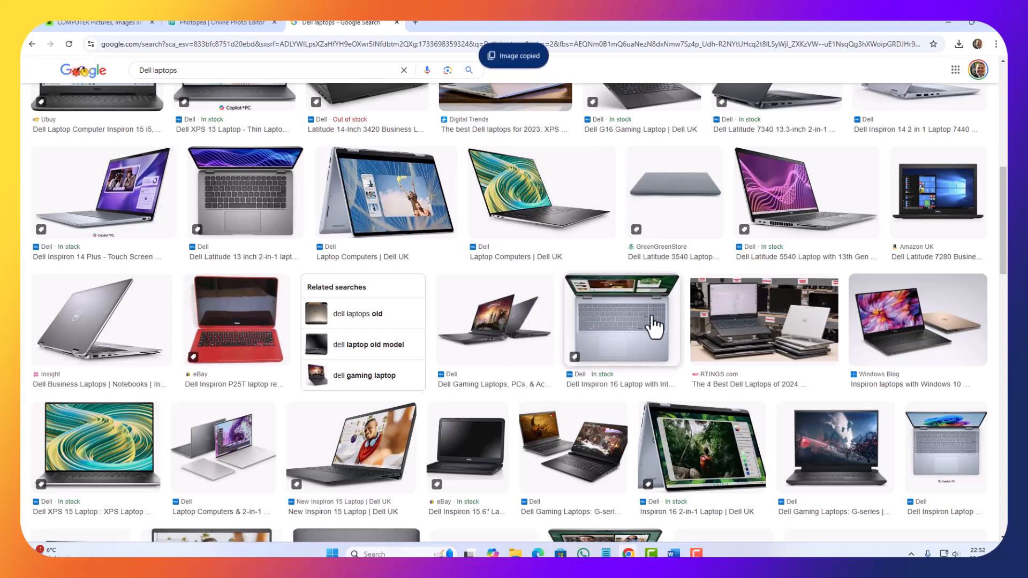
Step: Switch to Draft Designs.docx in Word and paste the Dell laptop image beside the HP laptop in the products box
left_click(952, 24)
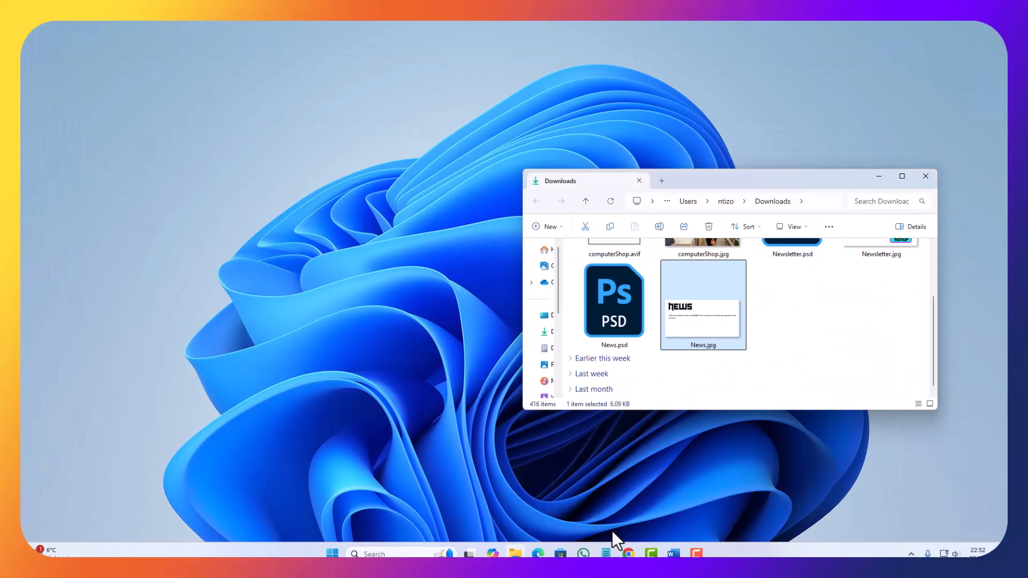
left_click(673, 552)
left_click(609, 516)
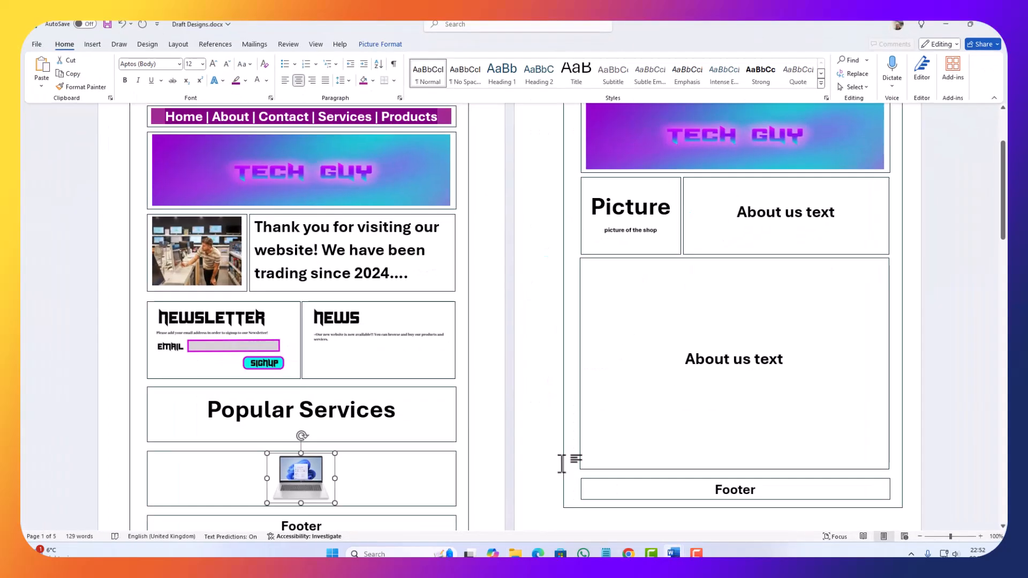
left_click(361, 483)
key("ctrl+v")
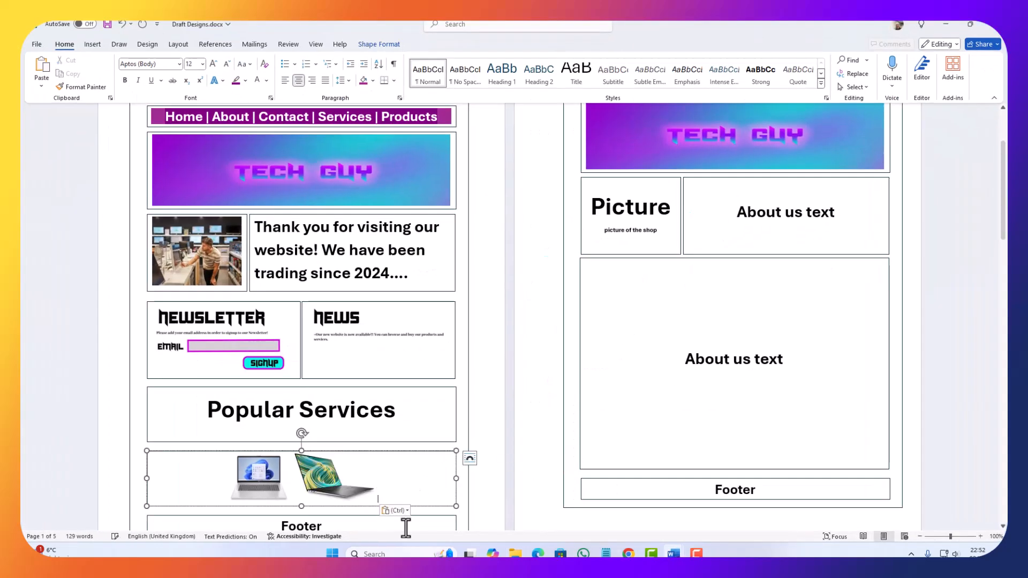
Step: Delete the Dell laptop picture from the products box above the footer and undo the deletion
left_click(291, 486)
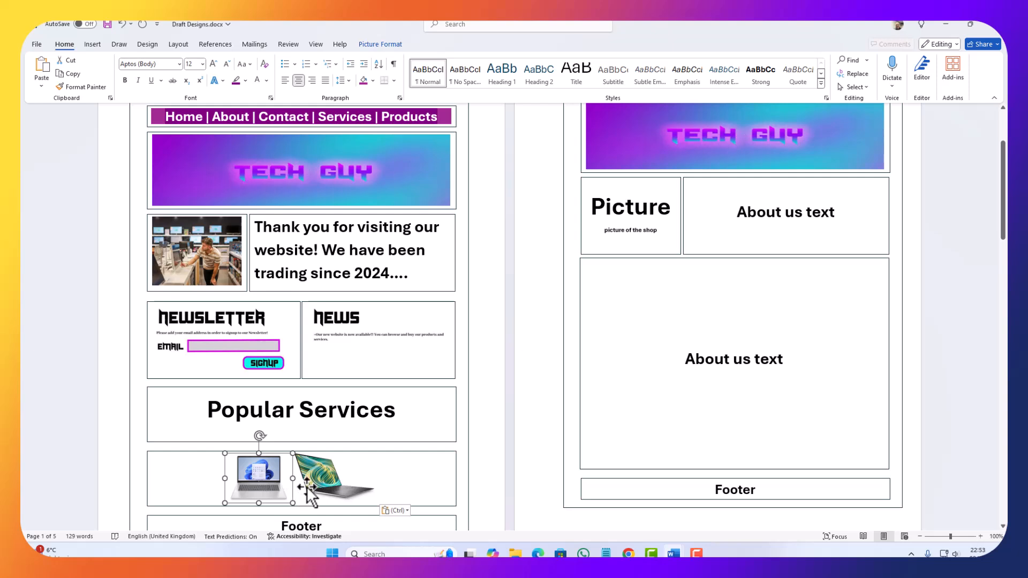
left_click(303, 487)
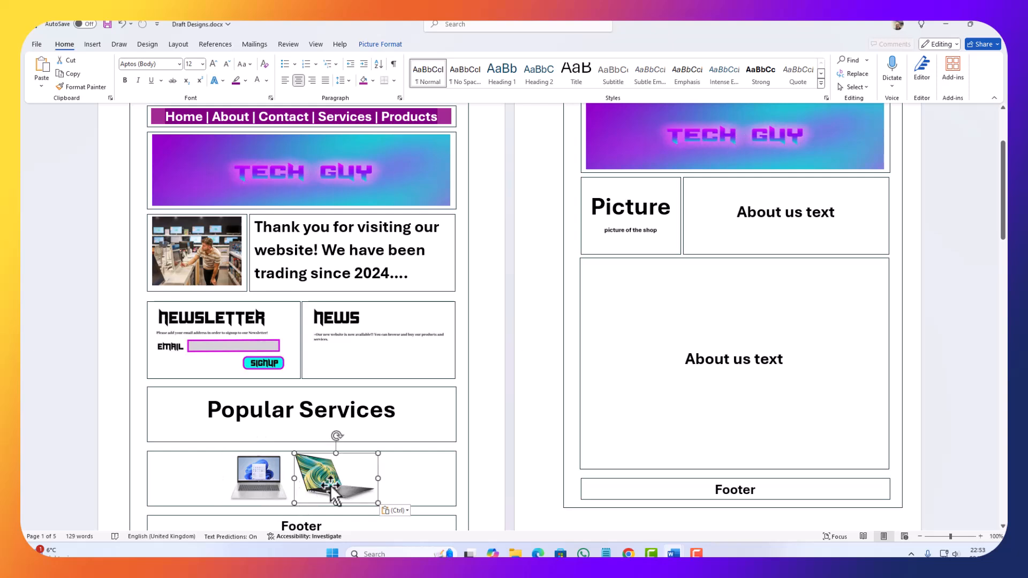
left_click(410, 475)
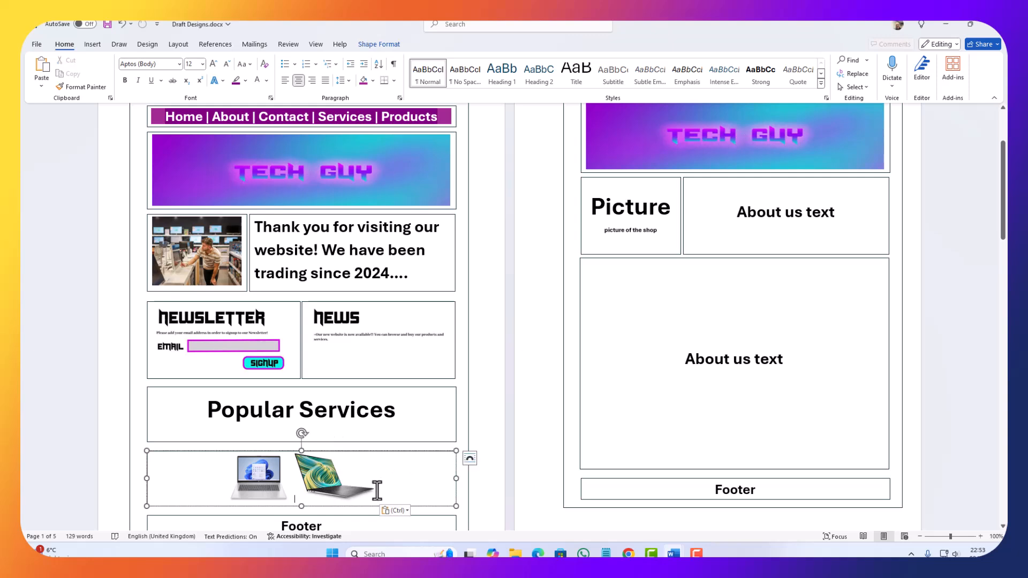
key("BackSpace")
scroll(377, 489, "down", 1)
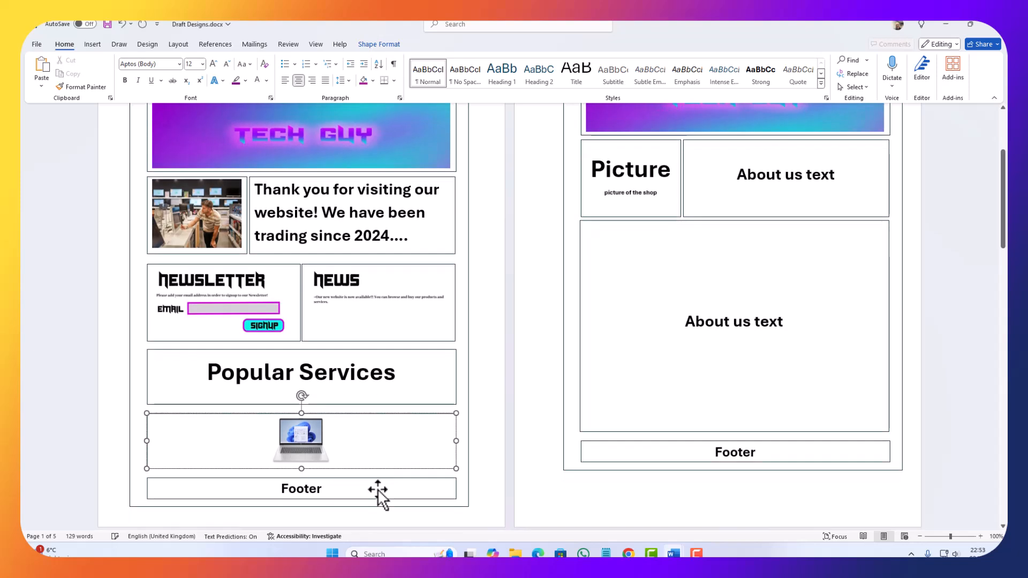
left_click(309, 447)
key("ctrl+z")
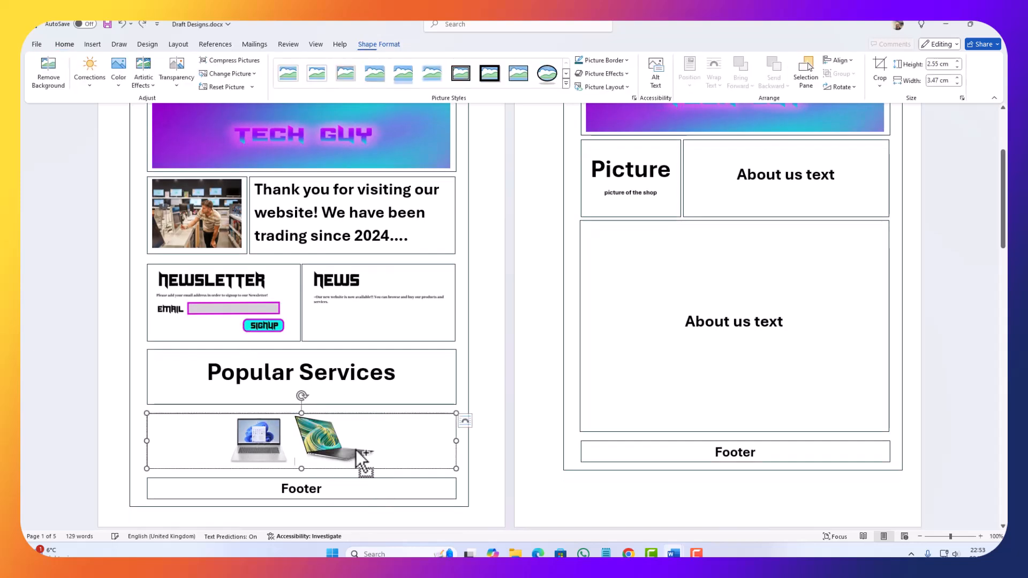
Step: Select the HP laptop picture in the products box above the Home Page footer
left_click(356, 450)
left_click(259, 440)
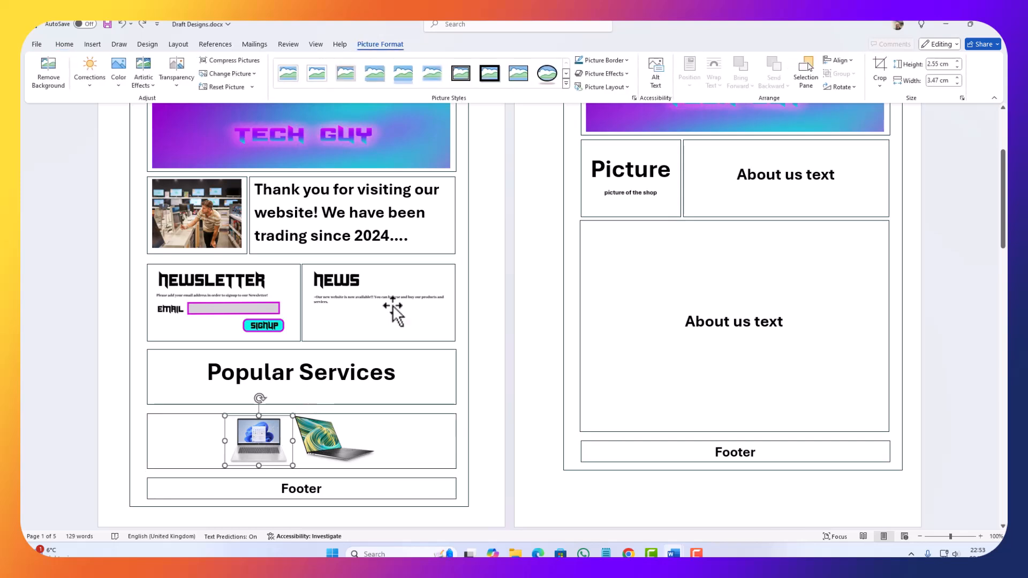
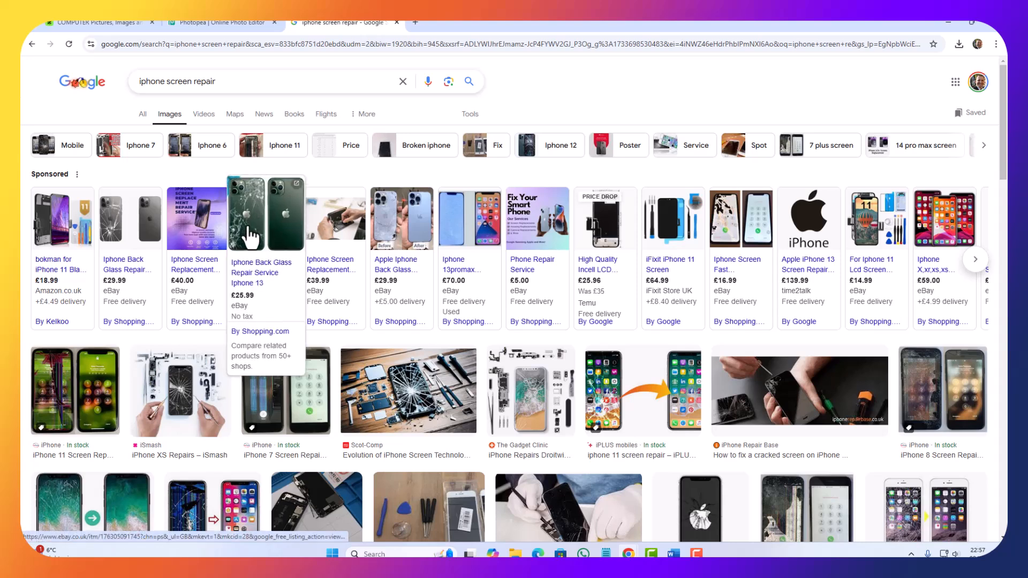
Step: Copy the image of the cracked green iPhone from the sponsored iphone screen repair results
right_click(249, 229)
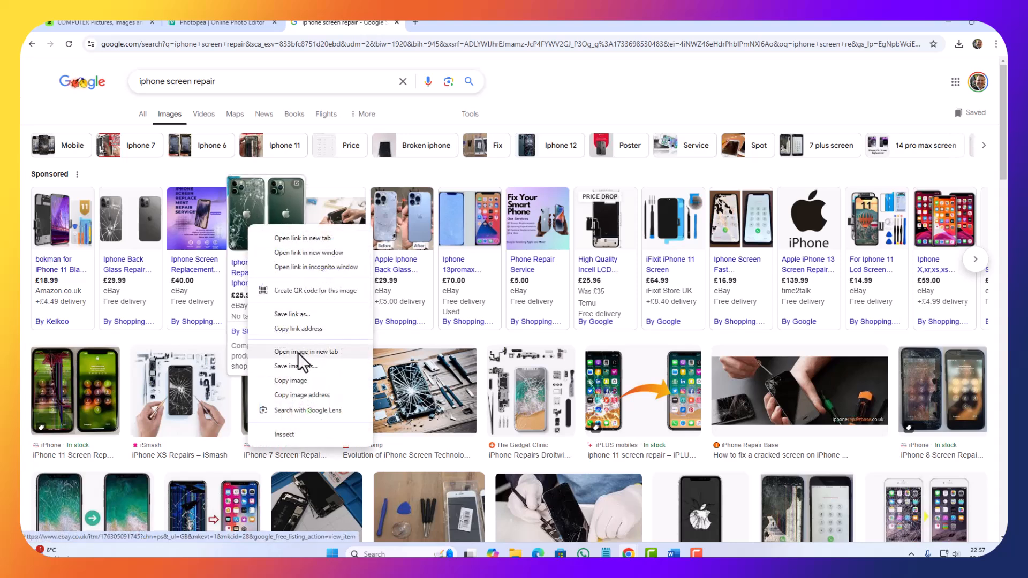
left_click(292, 383)
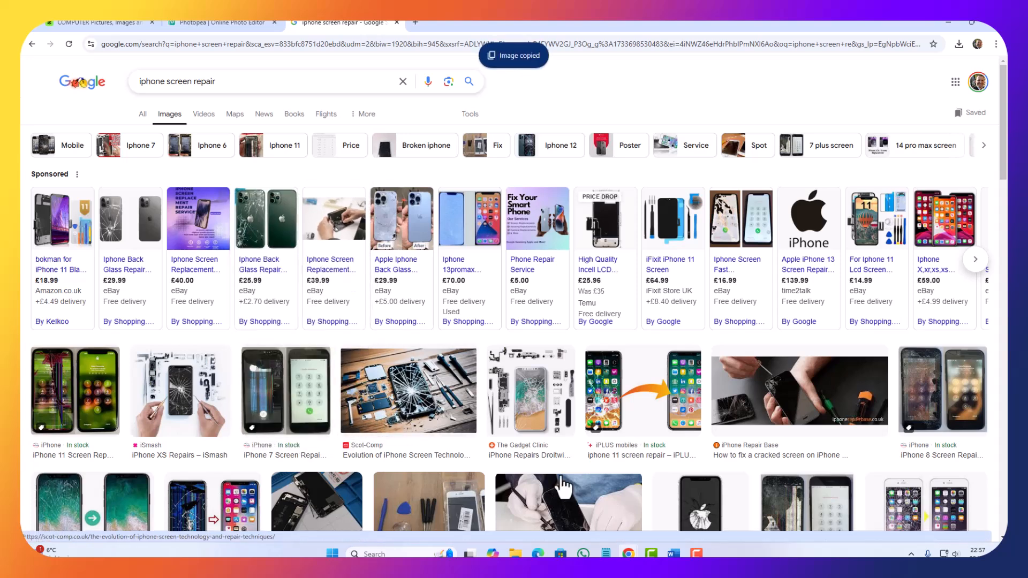
Step: Switch to Draft Designs.docx in Word and delete the Dell laptop picture and leftover space from the third box in the upper product row
left_click(948, 23)
left_click(342, 338)
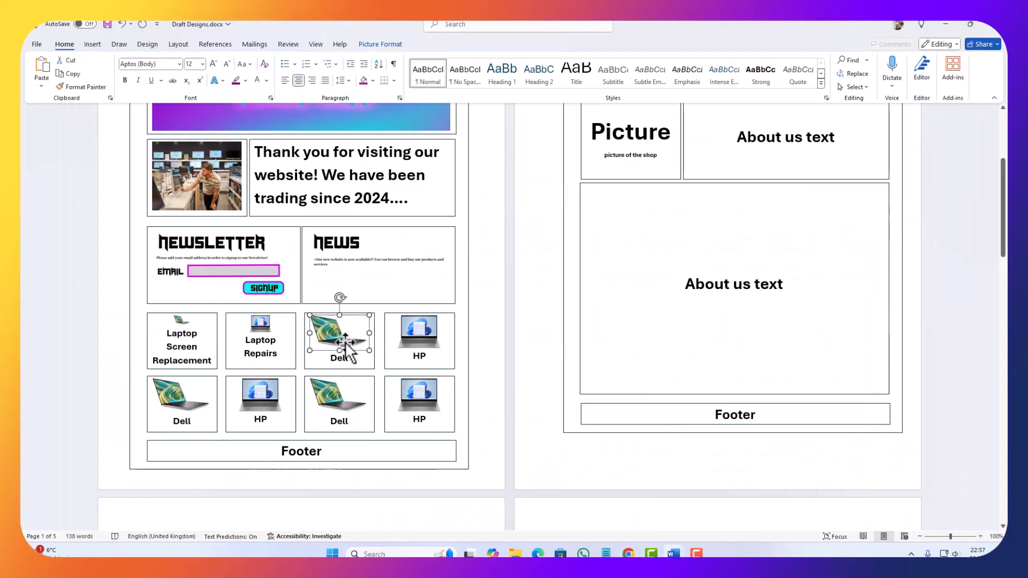
key("Delete")
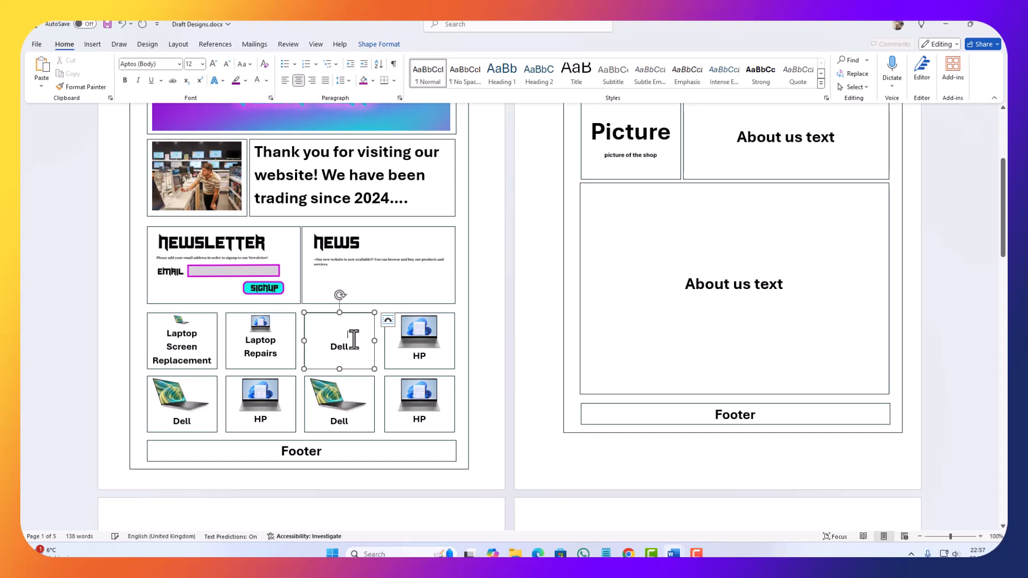
left_click_drag(332, 328, 342, 335)
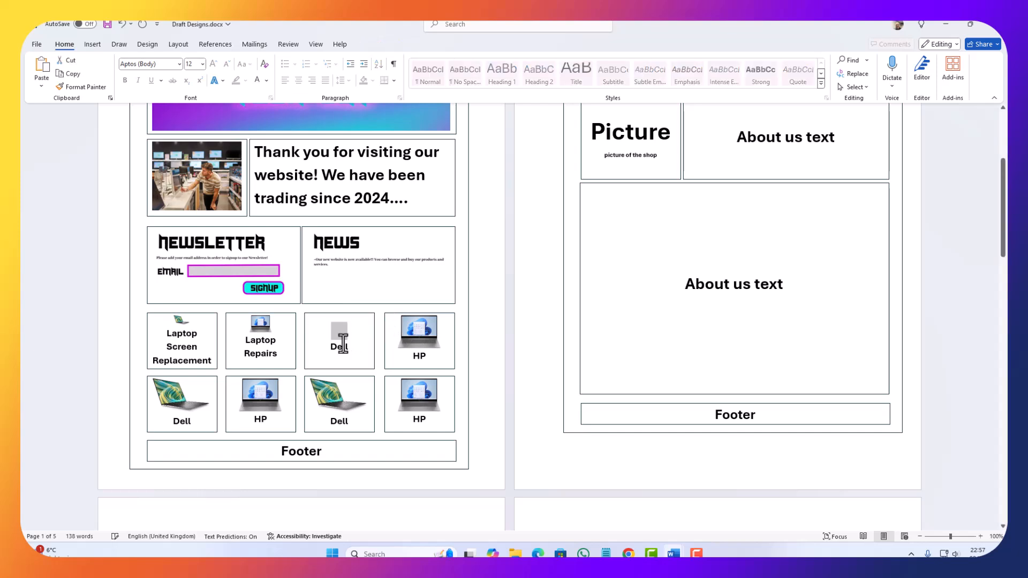
key("Delete")
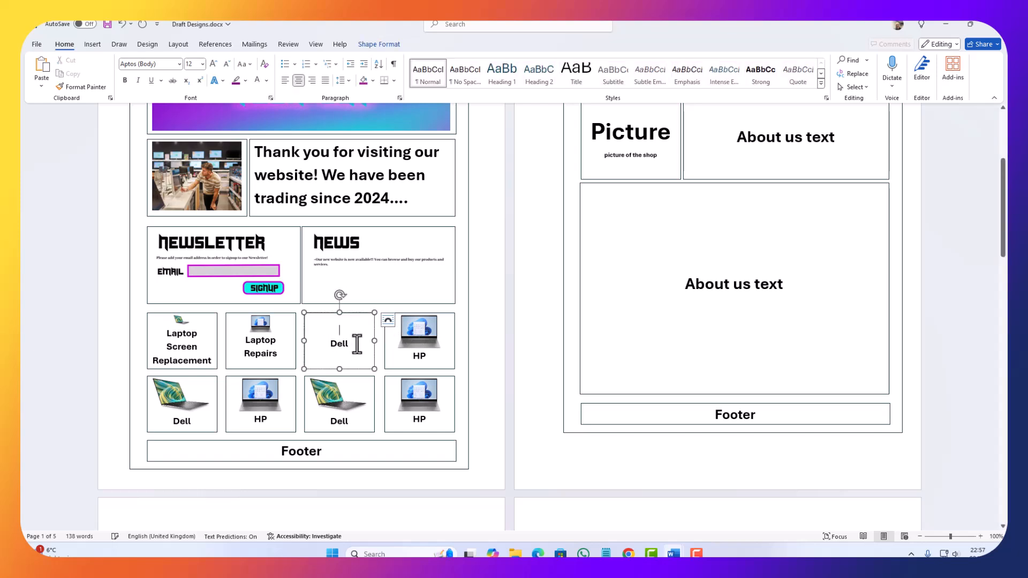
Step: Return to the iPhone results in Chrome, open the iPhone Back Glass Repair Service iPhone 13 listing, copy its before-and-after photo and close the listing
mouse_move(628, 553)
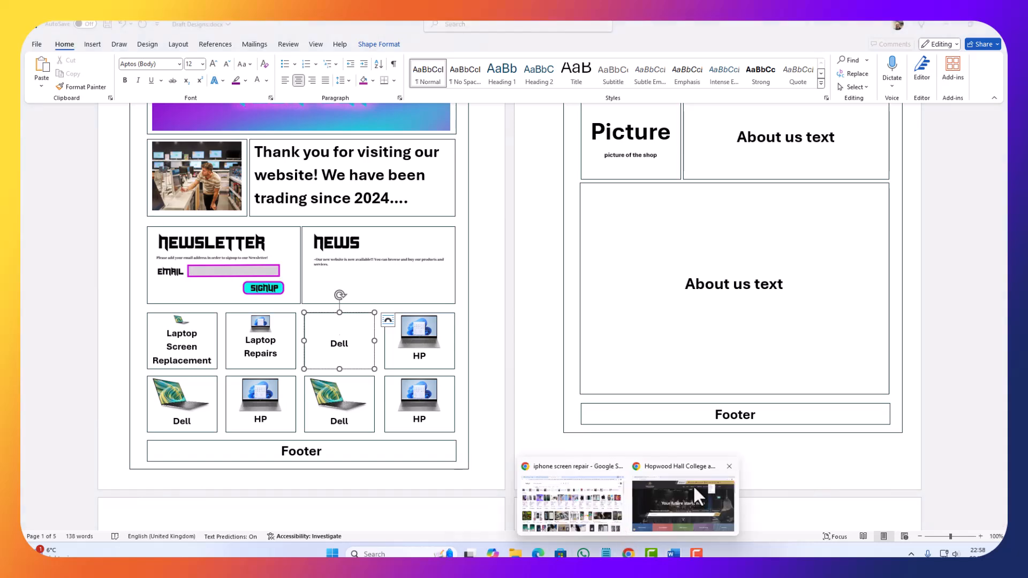
left_click(568, 490)
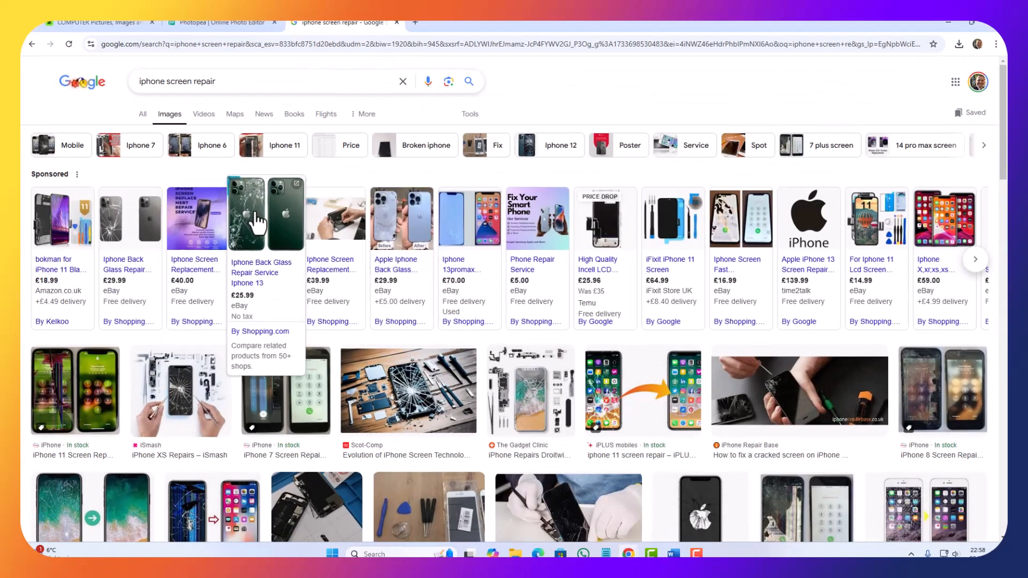
left_click(233, 212)
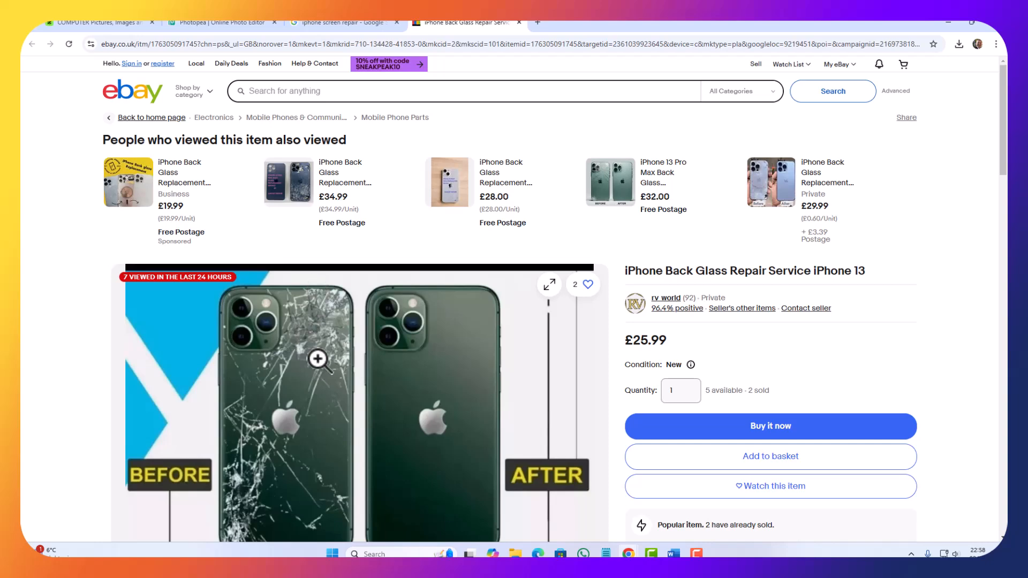
right_click(306, 348)
left_click(302, 333)
scroll(302, 332, "down", 3)
scroll(302, 332, "down", 1)
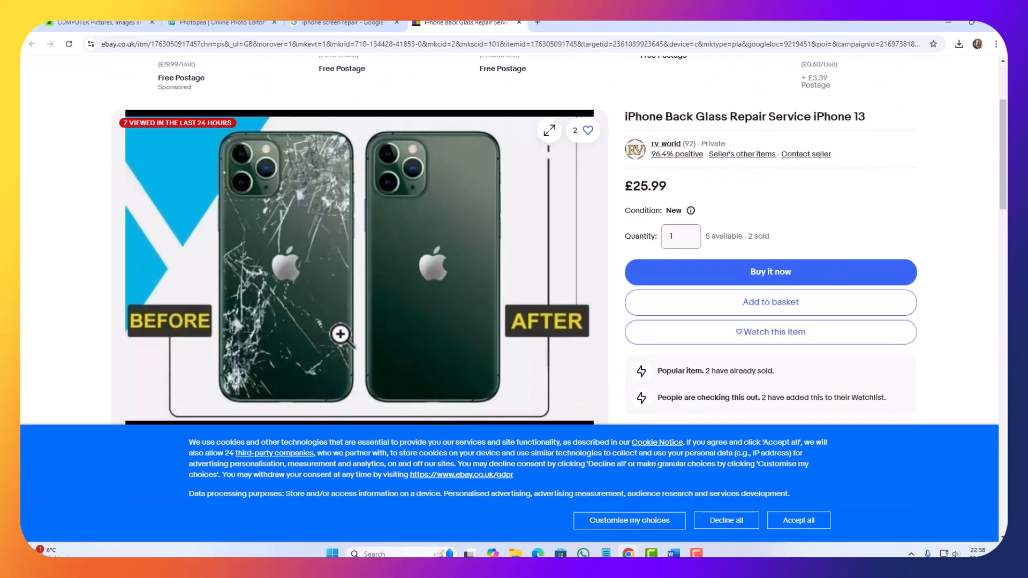
right_click(329, 321)
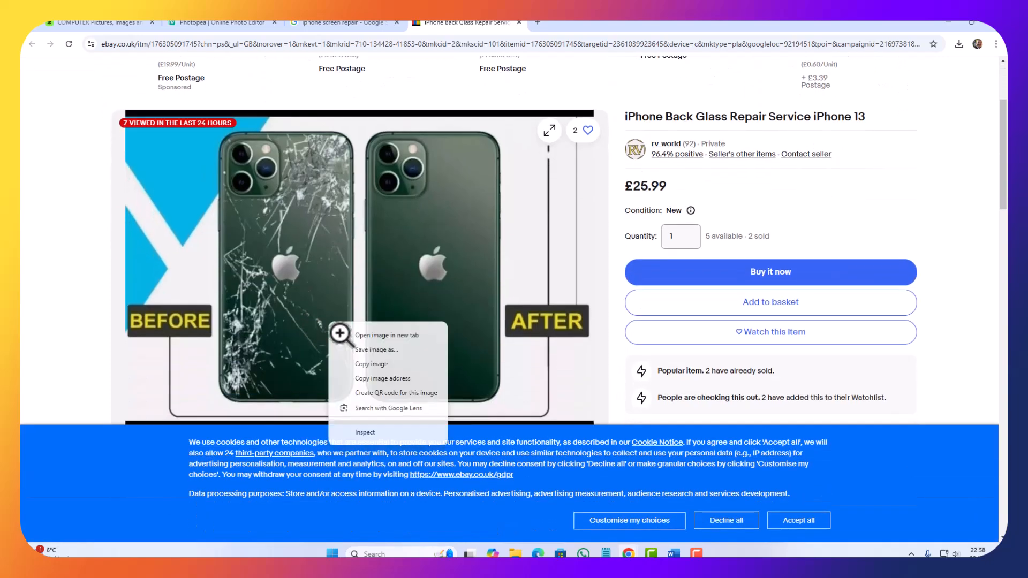
left_click(383, 365)
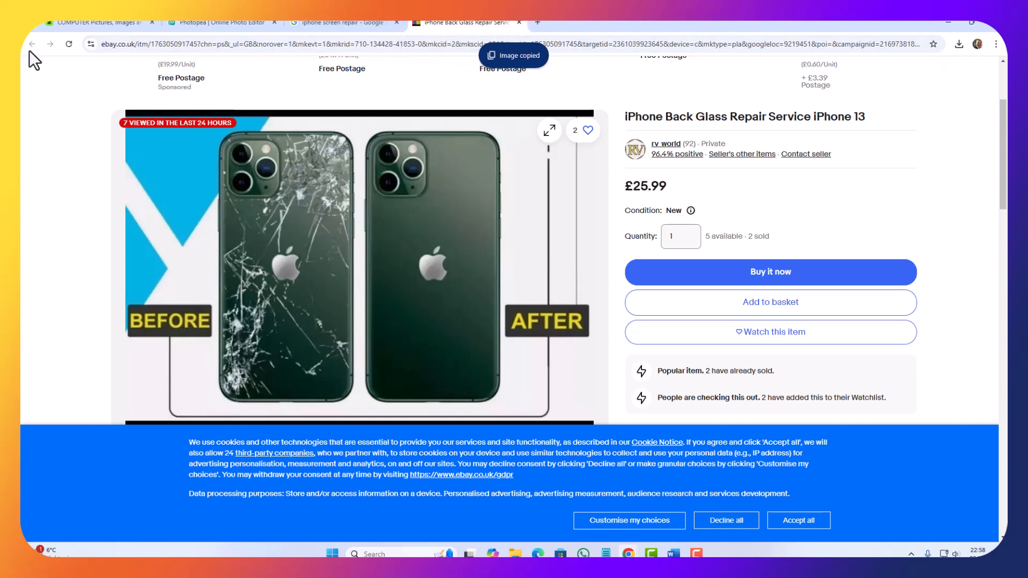
left_click(518, 22)
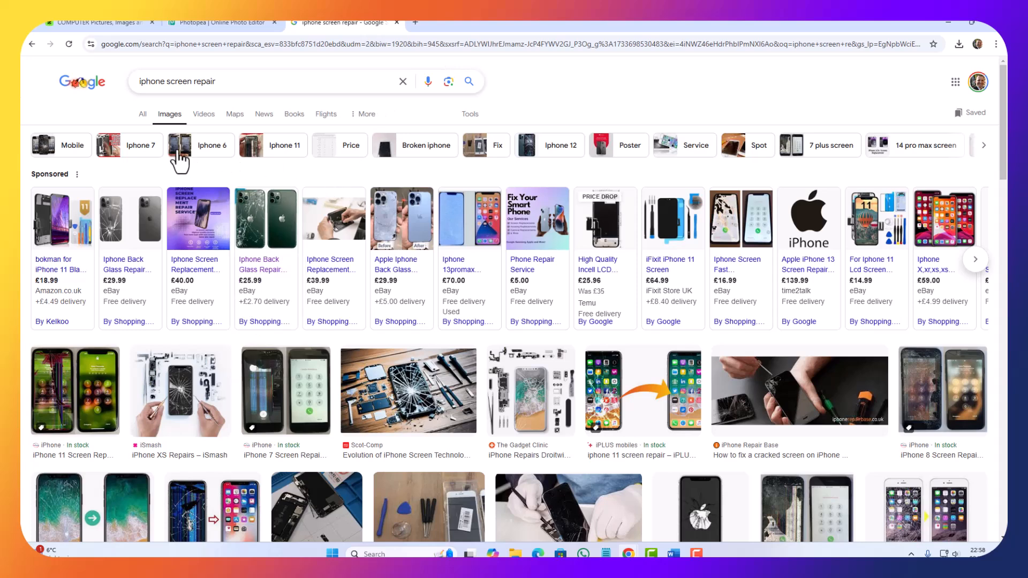
Step: Search Google Images for "apple" and open the first sponsored iPhone 16 Pro Max result
left_click(229, 82)
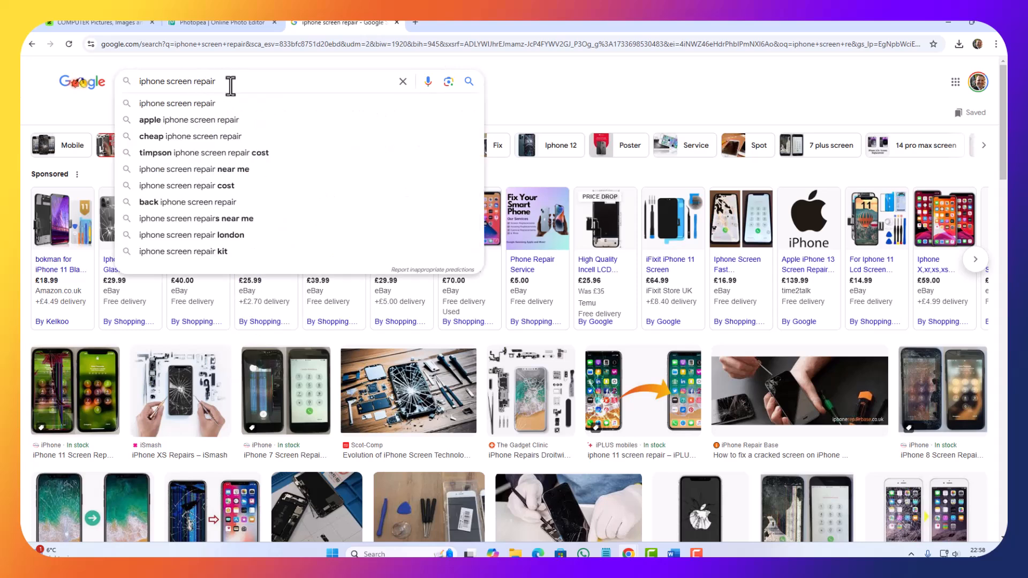
left_click_drag(226, 81, 74, 92)
type("a")
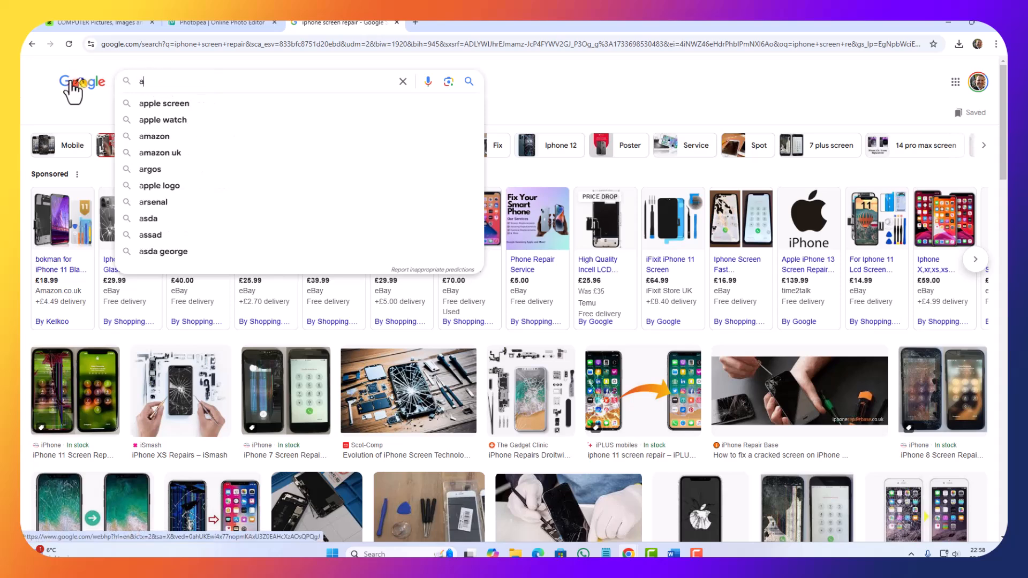
type("pple")
key("Return")
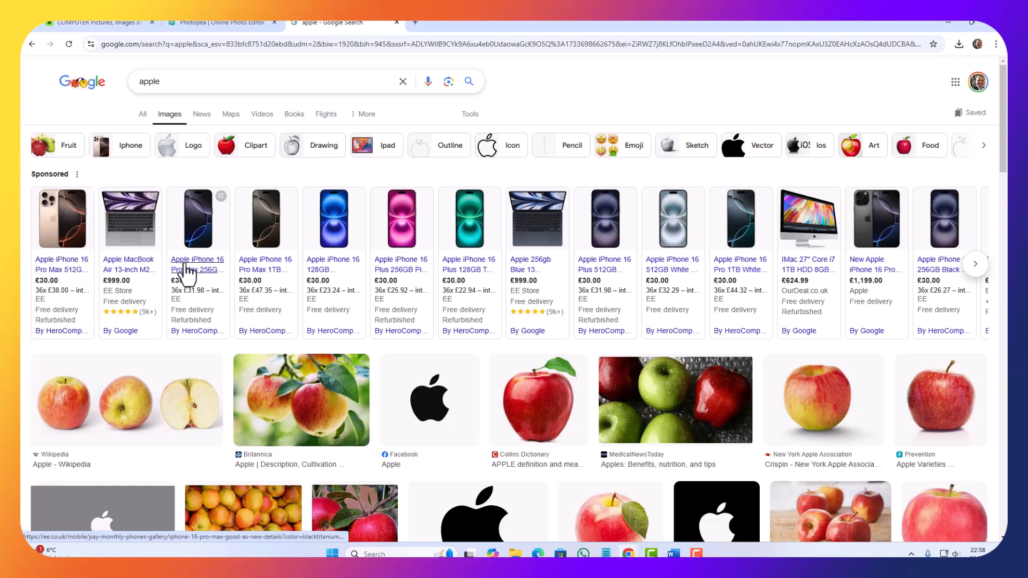
left_click(68, 216)
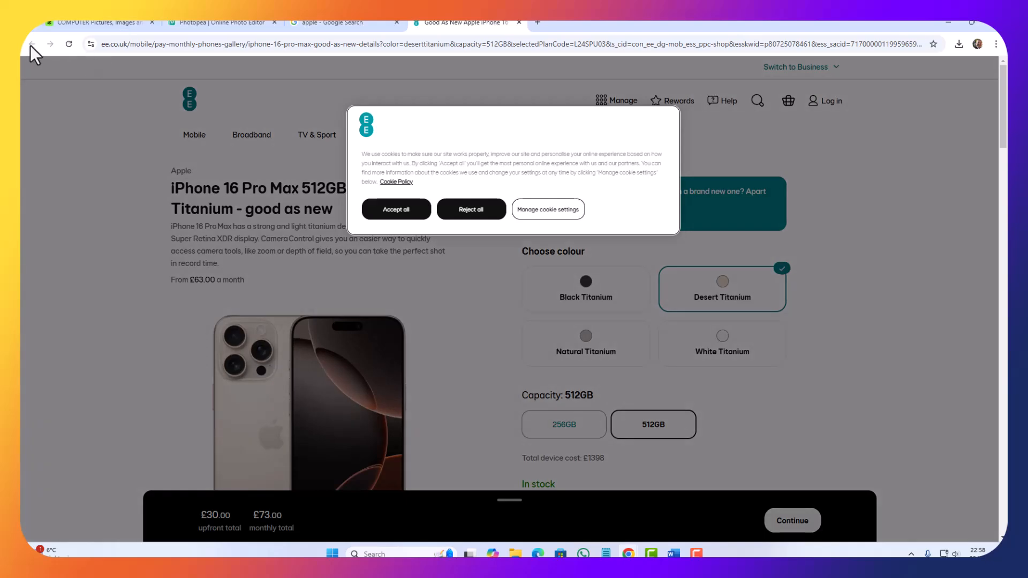
Step: Go to apple.com and open the site's iPhone page
left_click(133, 50)
type("fa")
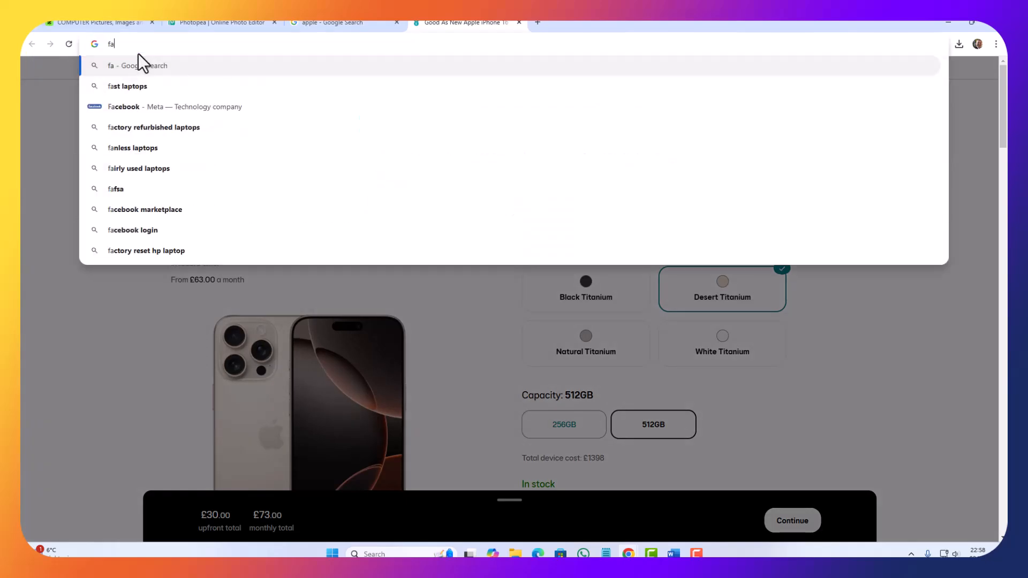
key("BackSpace")
key("BackSpace")
type("apple.com")
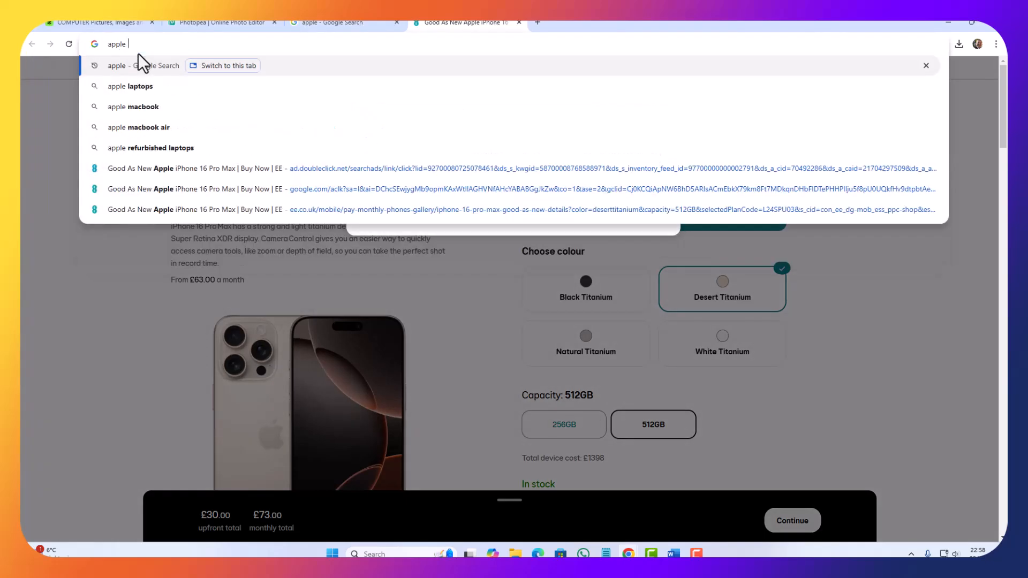
key("Return")
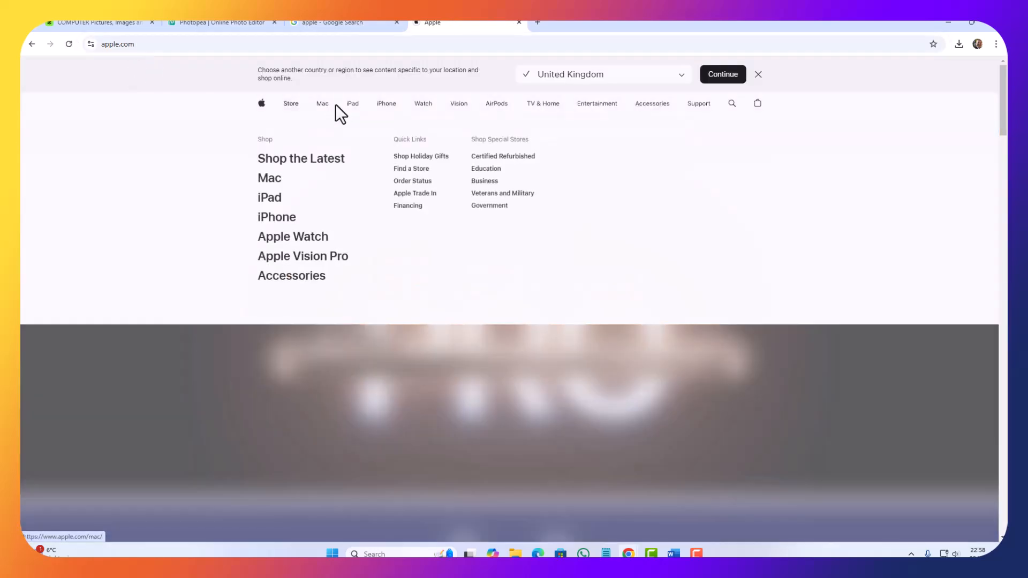
left_click(380, 105)
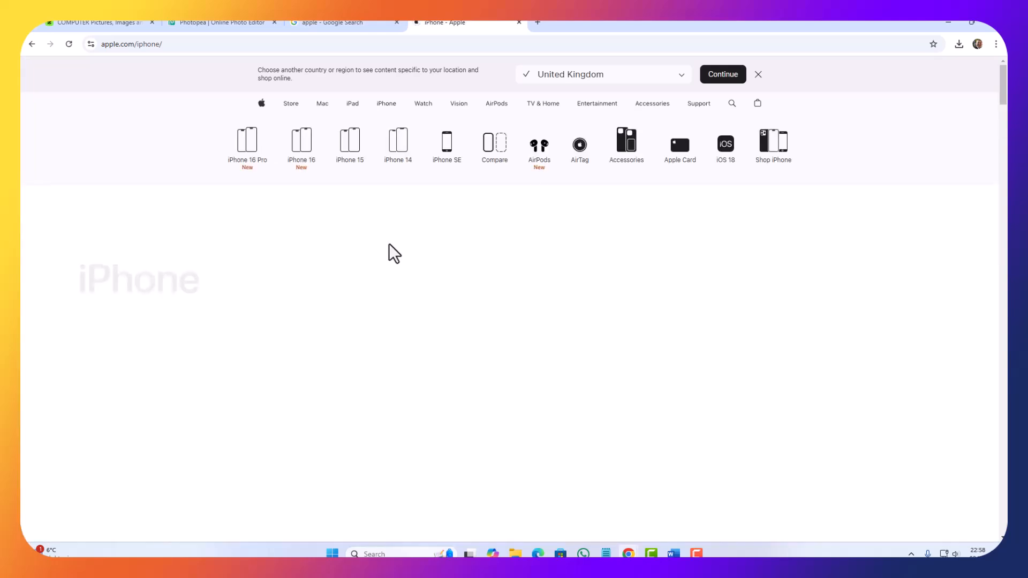
Step: Copy the iPhone 16 Pro image from the "Explore the lineup." section of the page
scroll(428, 370, "down", 15)
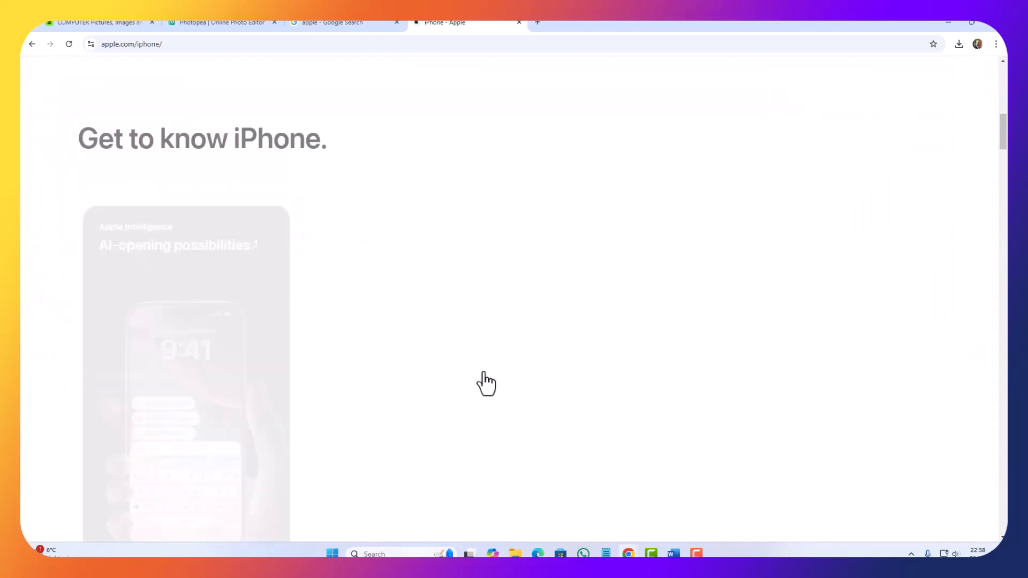
scroll(477, 369, "up", 2)
scroll(473, 374, "down", 14)
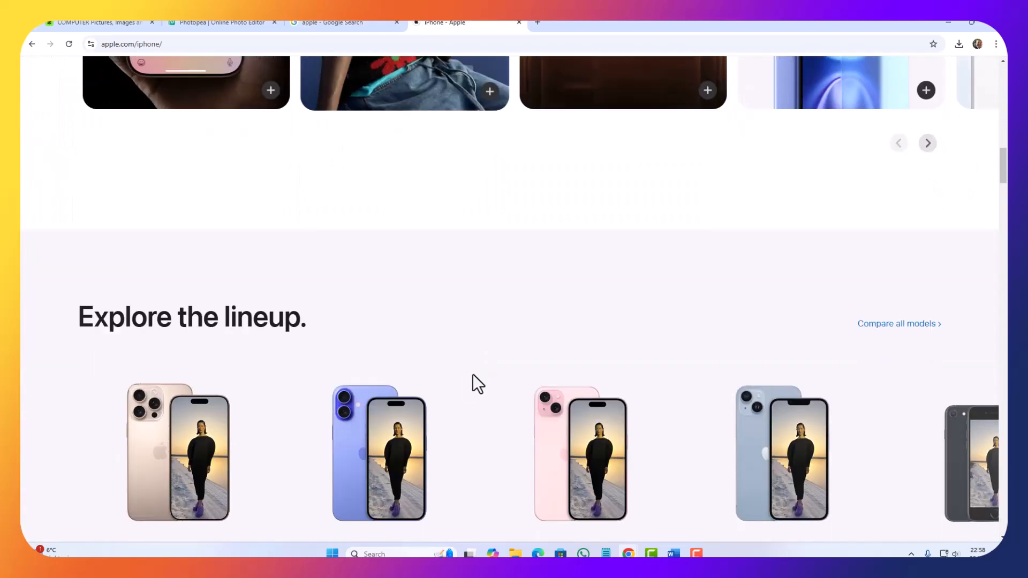
scroll(468, 375, "up", 3)
right_click(185, 260)
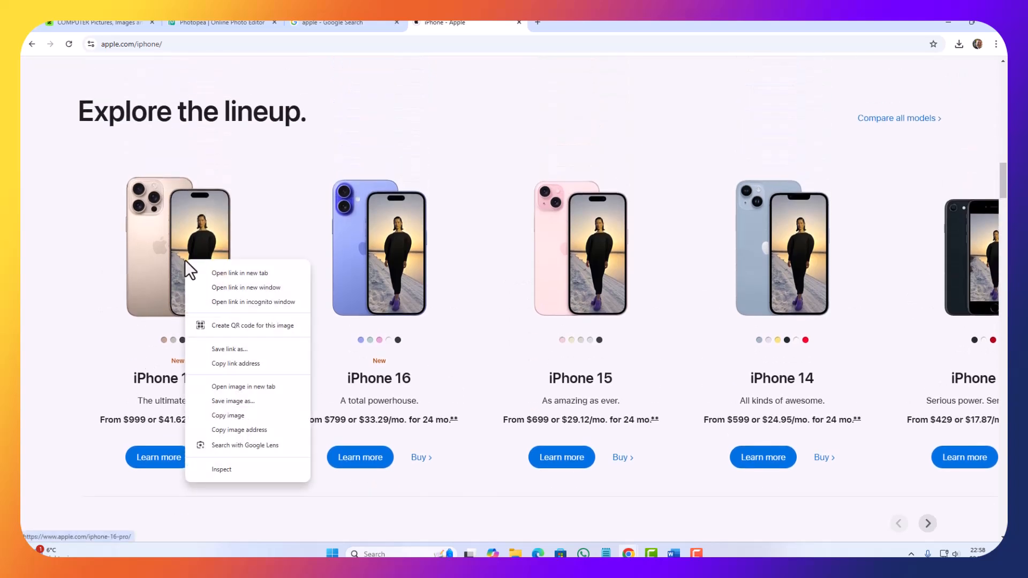
left_click(246, 415)
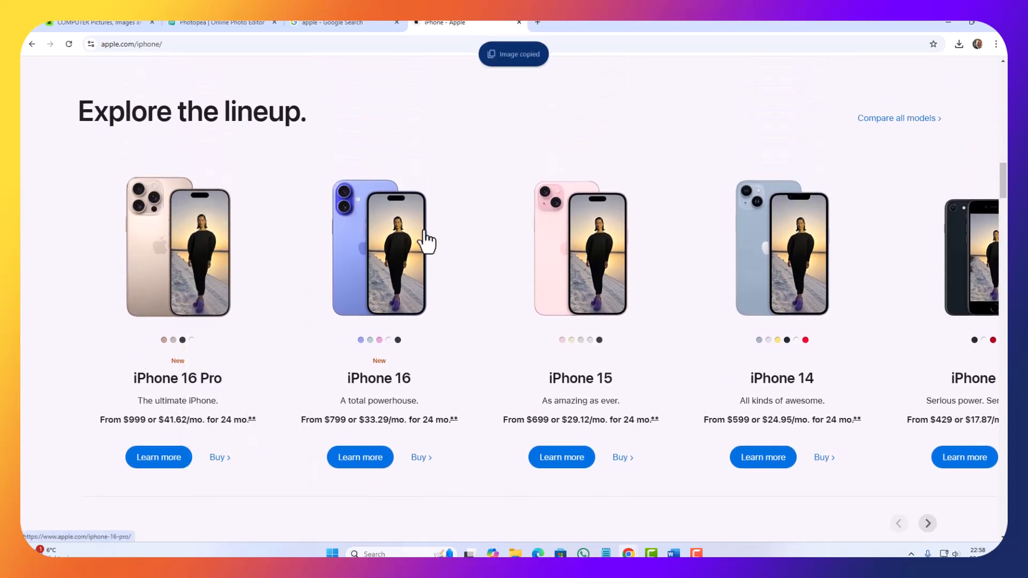
Step: Switch back to Word, paste the iPhone picture above the Dell label in the upper row's third box and shrink it to fit
left_click(950, 27)
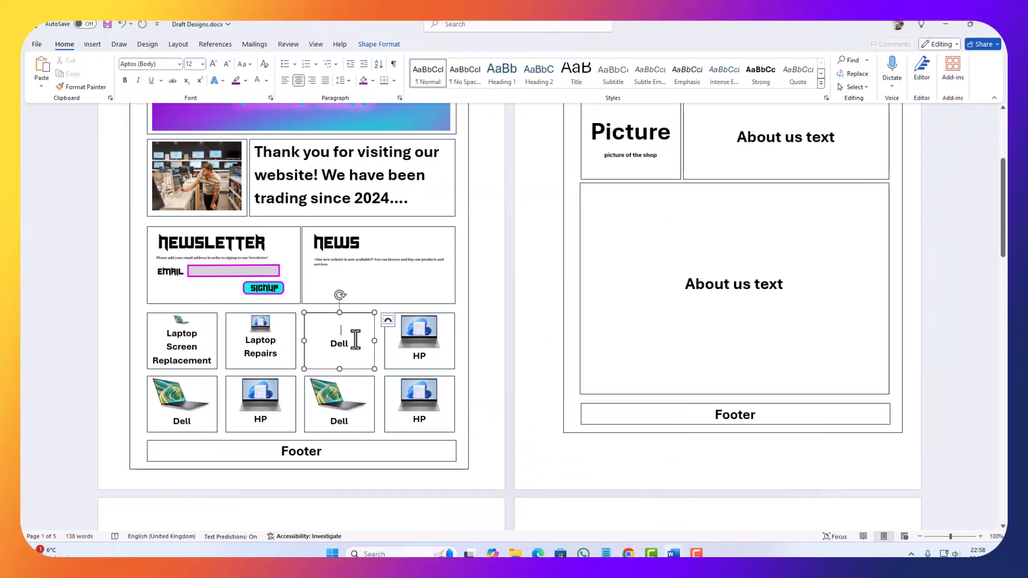
key("ctrl+v")
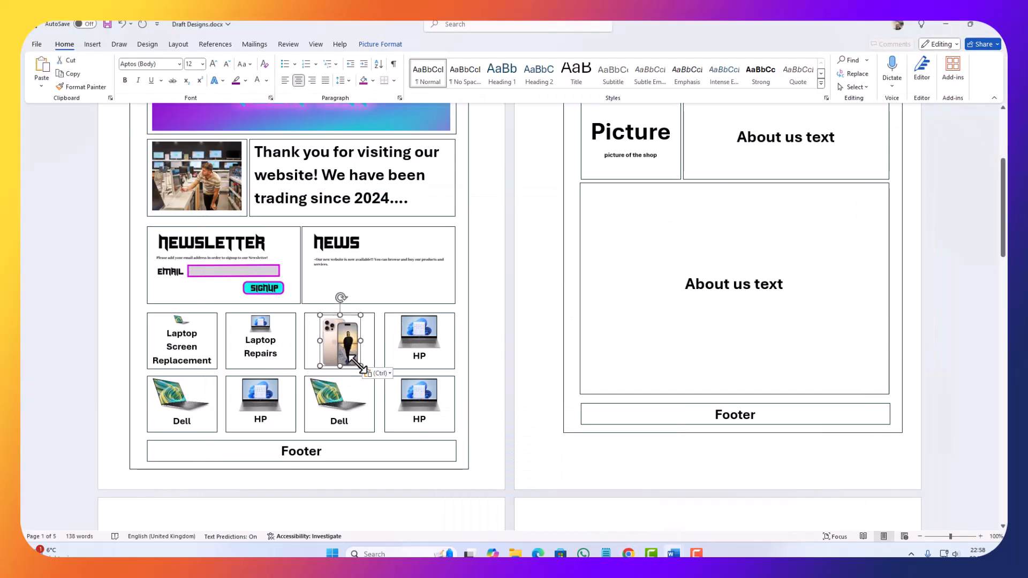
left_click_drag(360, 365, 338, 326)
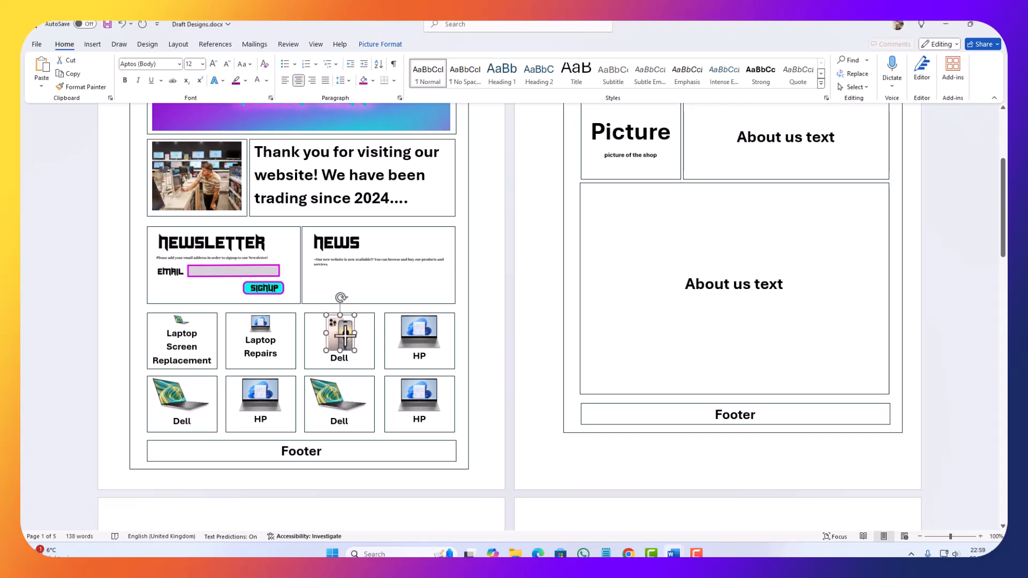
Step: Replace the Dell label under the iPhone picture with "Mobile Phone Repairs"
double_click(341, 353)
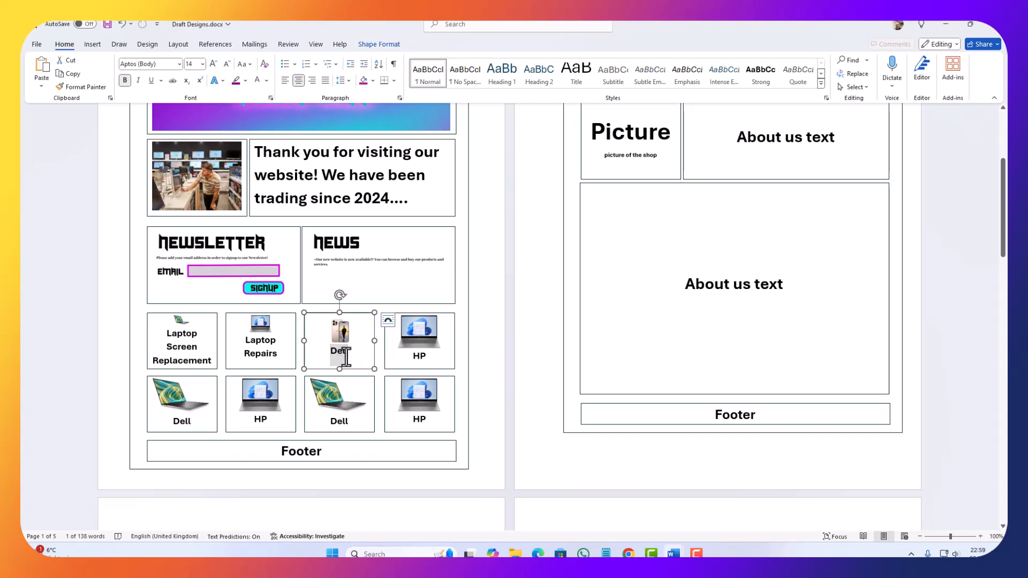
key("Delete")
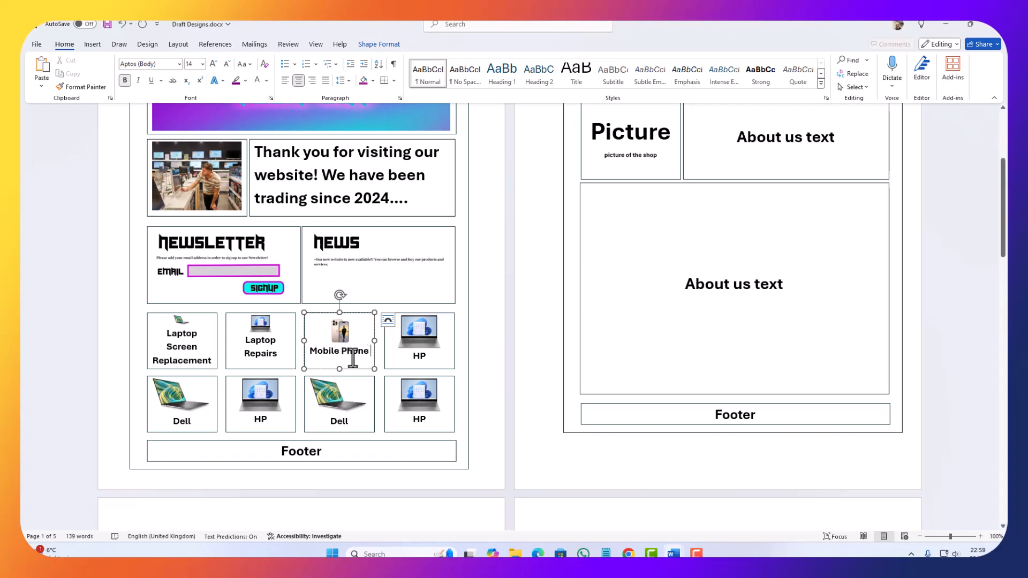
type("Repairs")
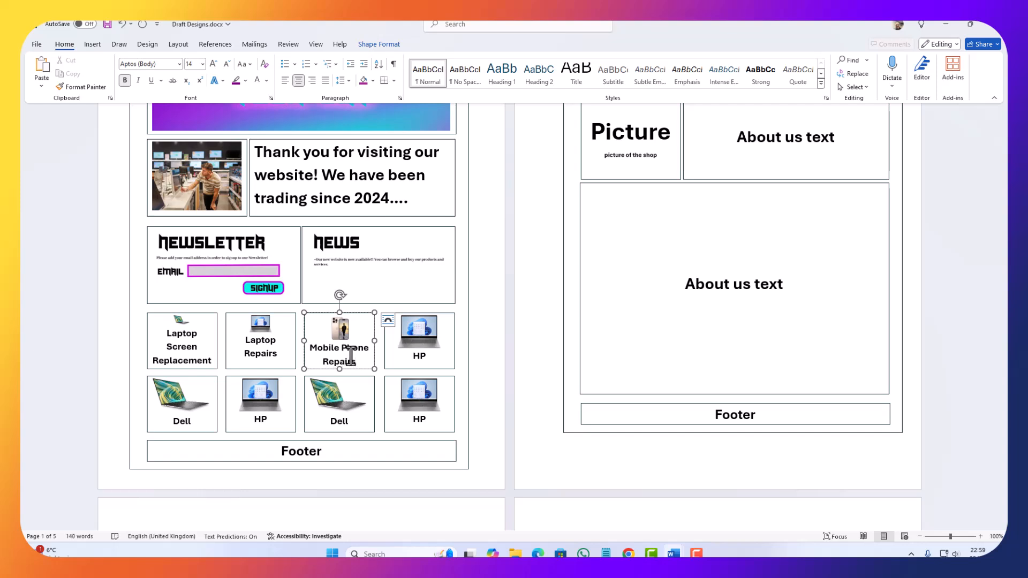
Step: Relabel the fourth box in the upper product row "Tablet Repairs" and delete its HP laptop picture
left_click(435, 336)
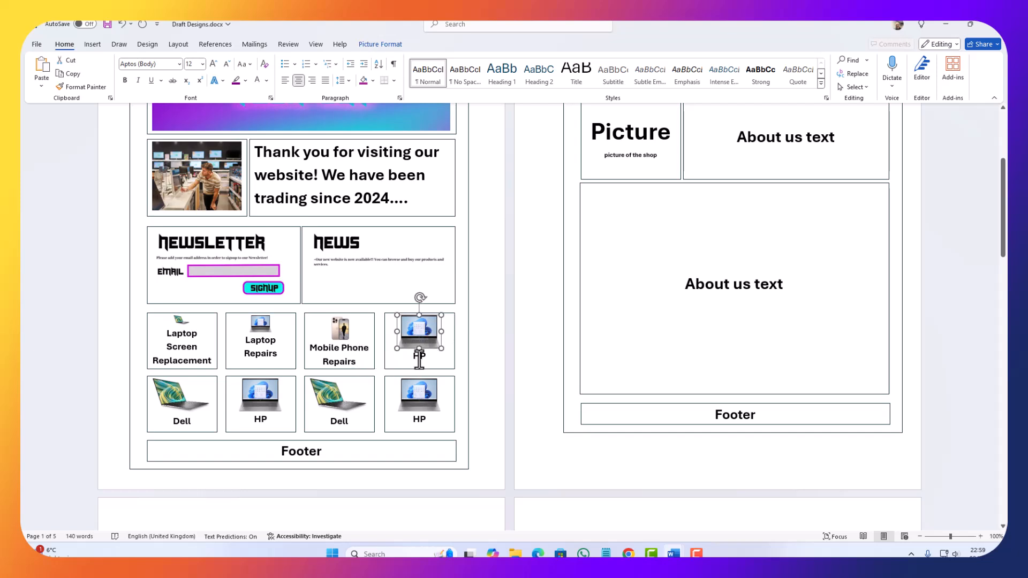
double_click(419, 356)
type("Tablet")
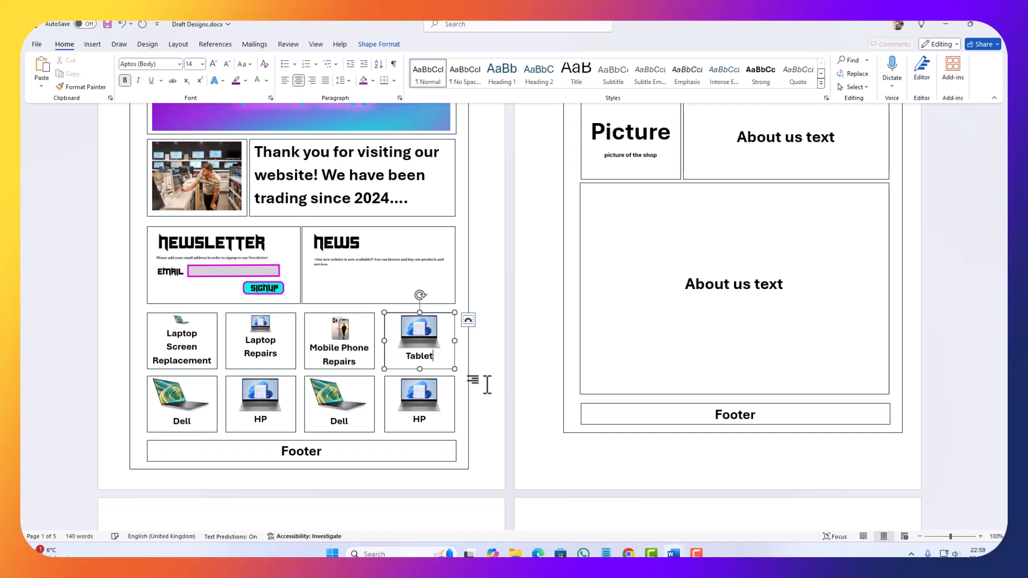
type(" Repars")
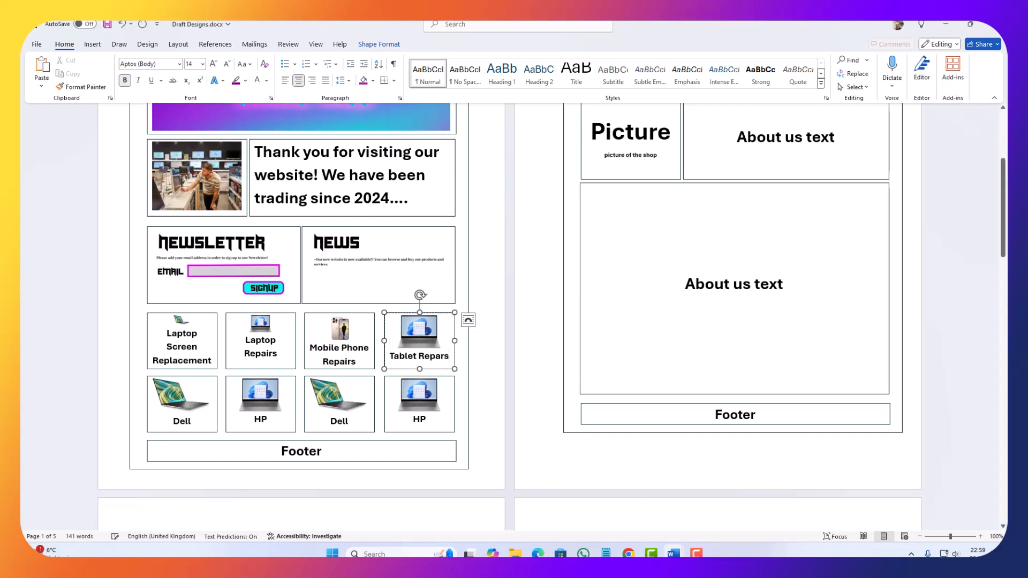
key("BackSpace")
key("BackSpace")
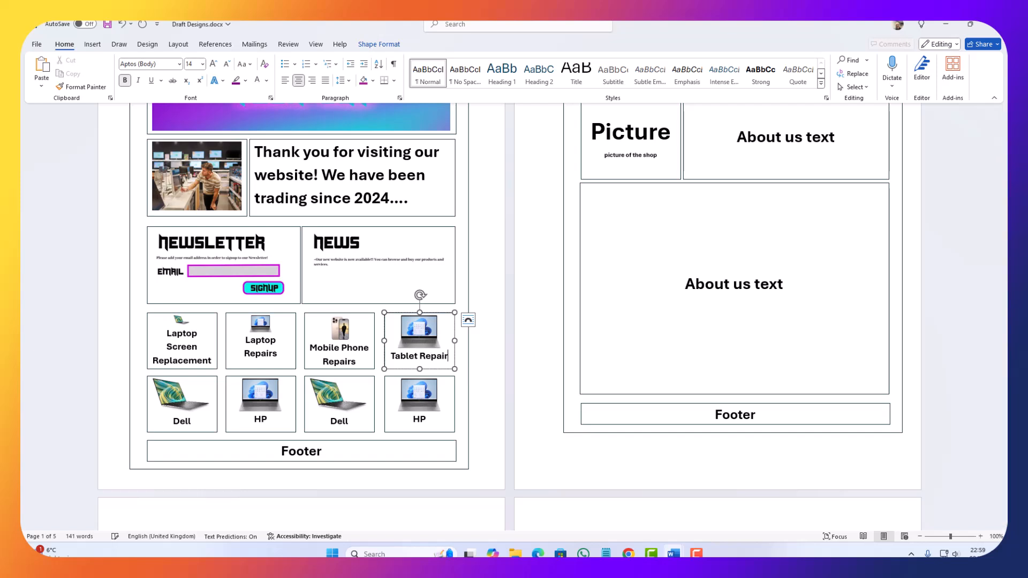
left_click(417, 343)
key("Delete")
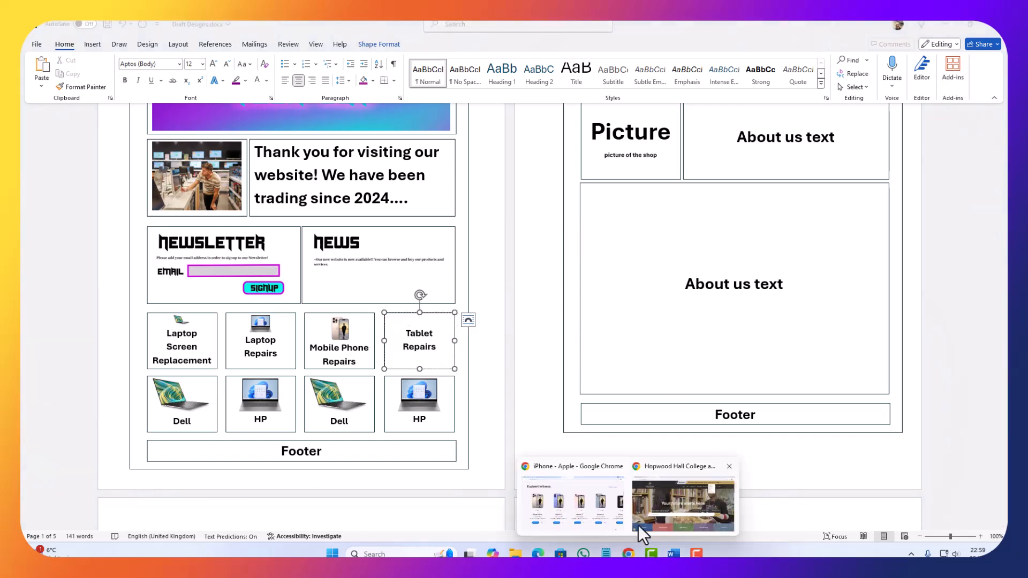
Step: Switch to the Apple website in Chrome and open its iPad page
left_click(610, 501)
key("super+Up")
scroll(429, 252, "up", 15)
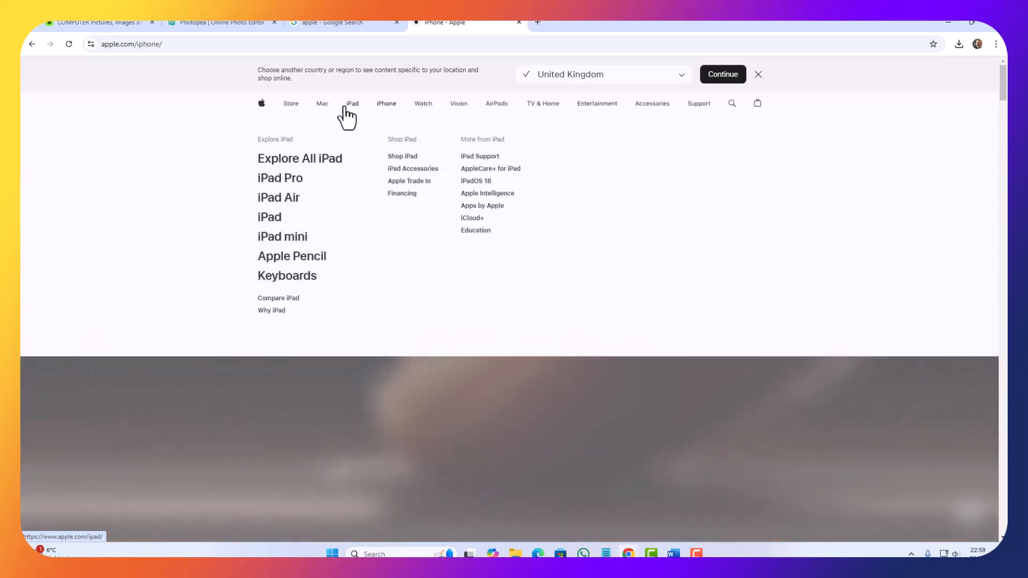
left_click(345, 110)
Step: Copy the standard iPad image from the "Explore the lineup." section of the page
scroll(372, 200, "down", 10)
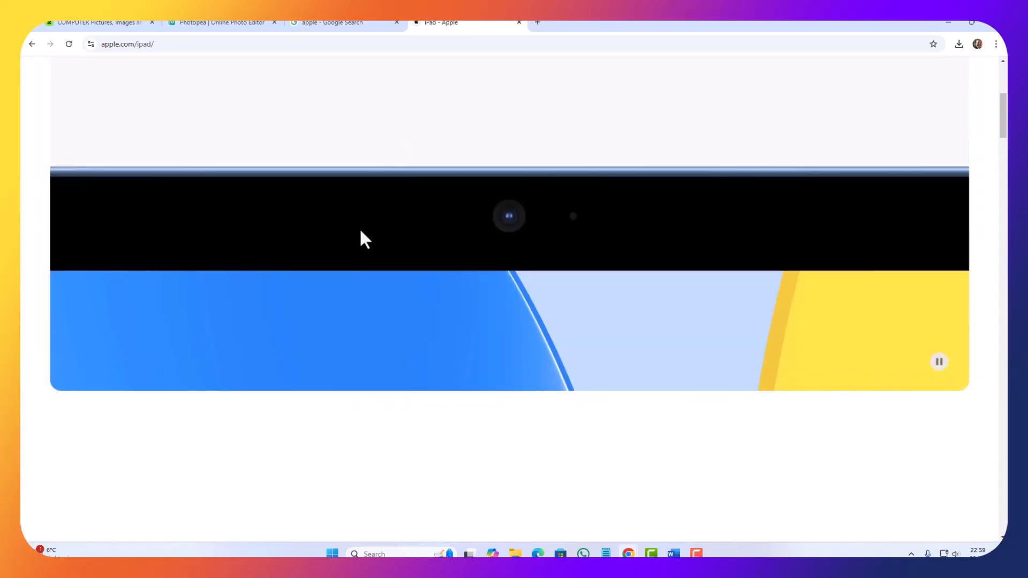
scroll(314, 278, "up", 7)
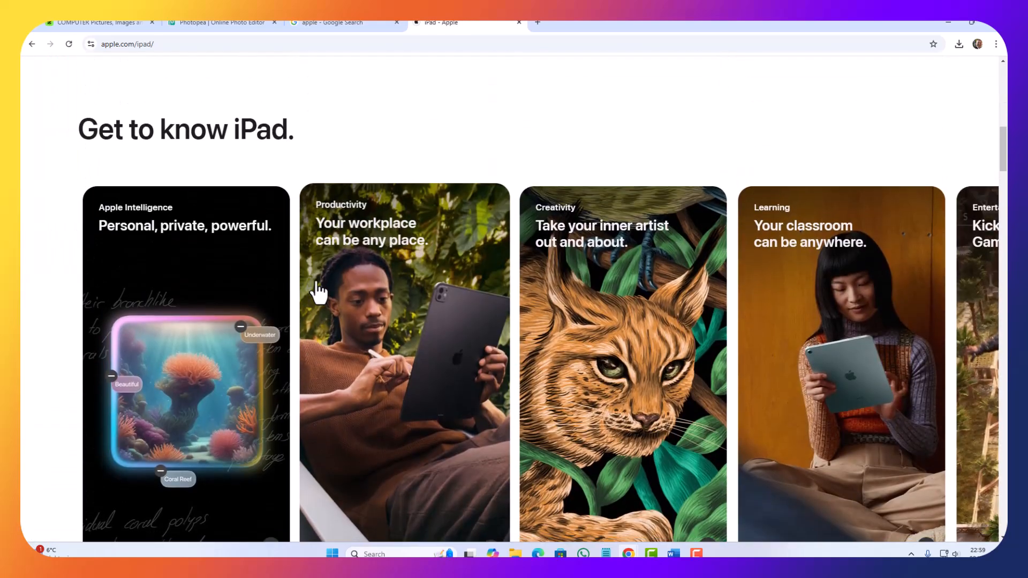
scroll(319, 279, "down", 12)
scroll(321, 282, "down", 3)
scroll(415, 310, "up", 3)
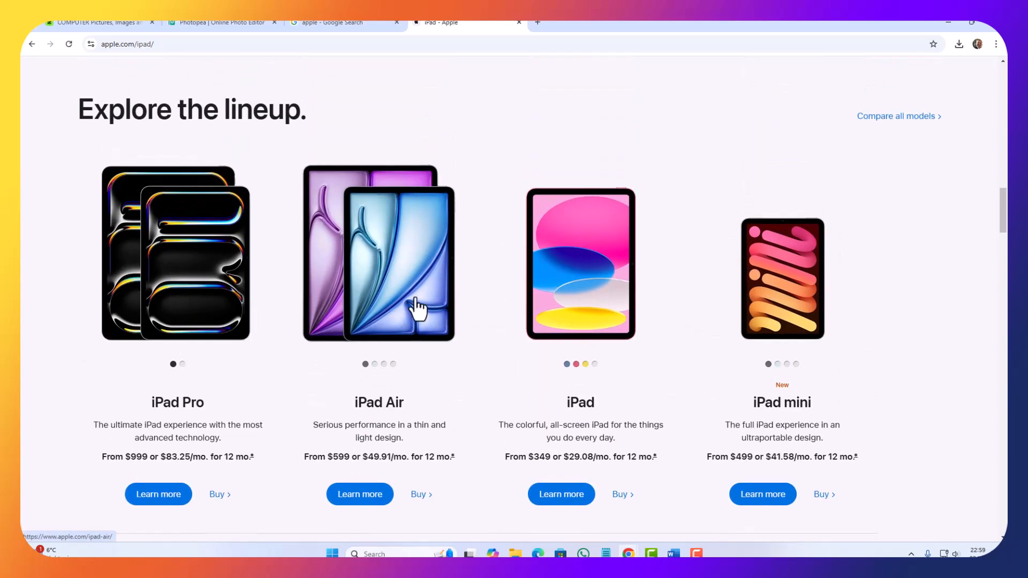
right_click(585, 302)
left_click(641, 454)
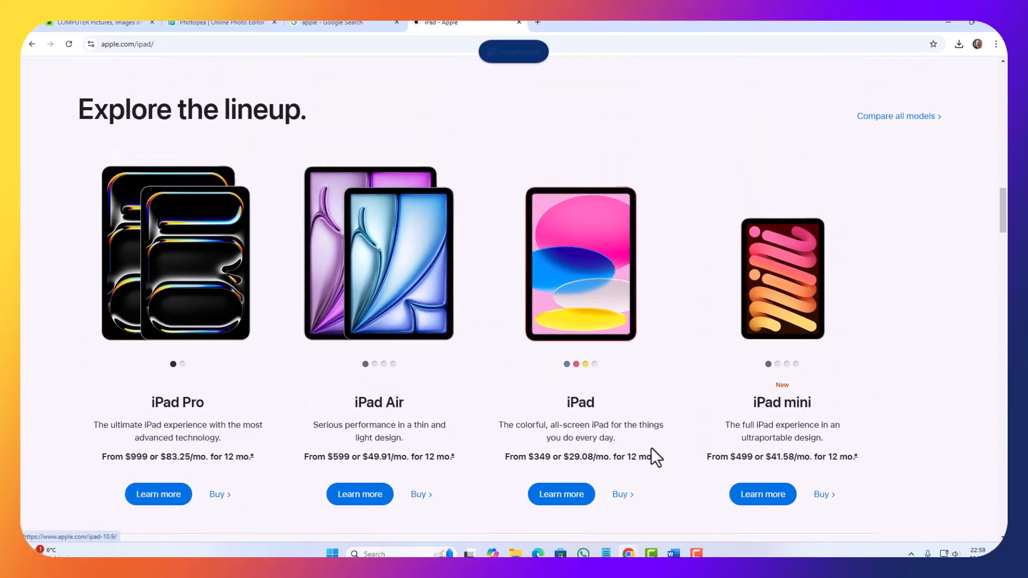
Step: Switch back to Word, paste the iPad picture above the Tablet Repairs label and shrink it to fit the box
left_click(948, 23)
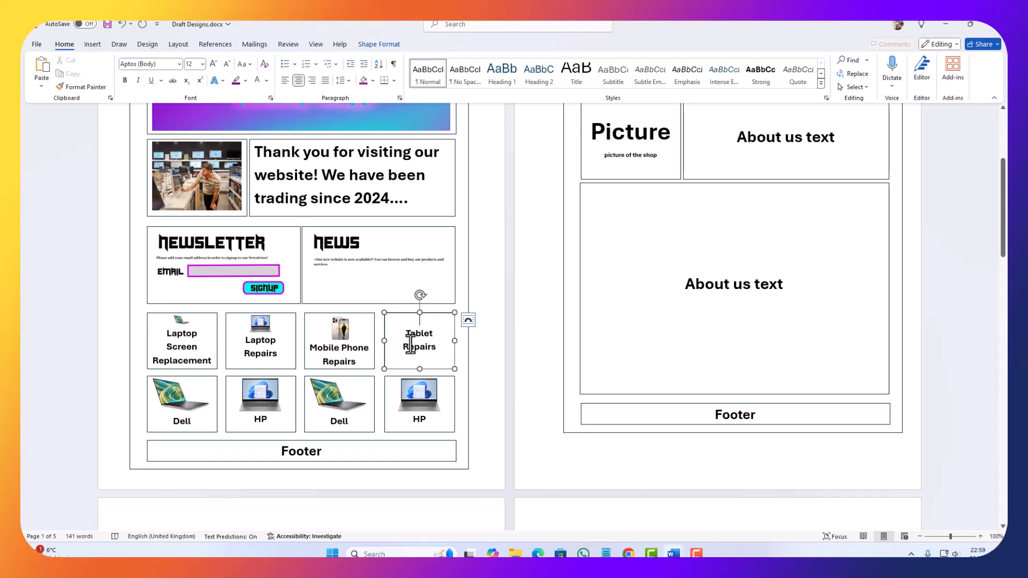
key("ctrl+v")
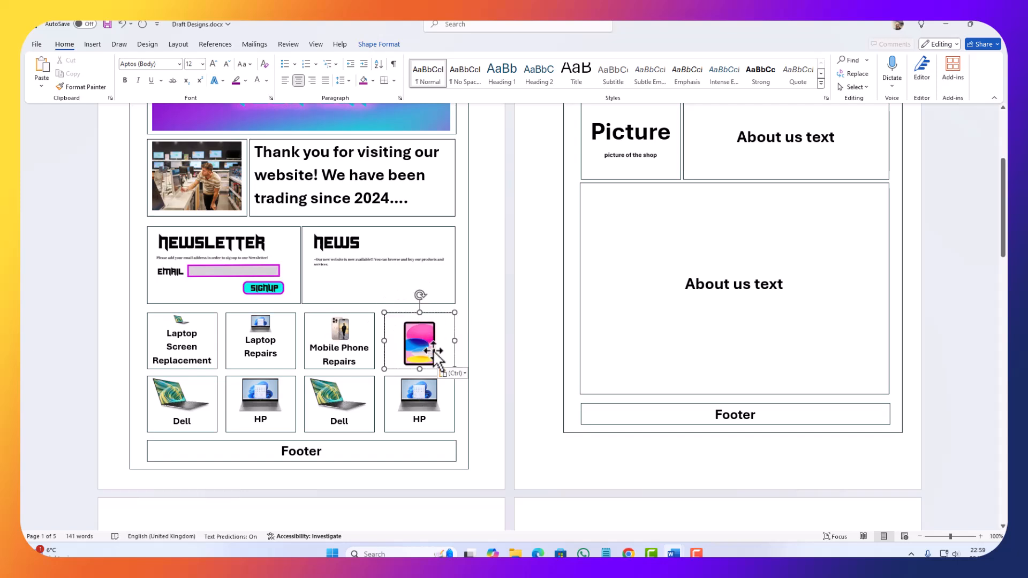
left_click_drag(435, 366, 427, 333)
left_click(363, 387)
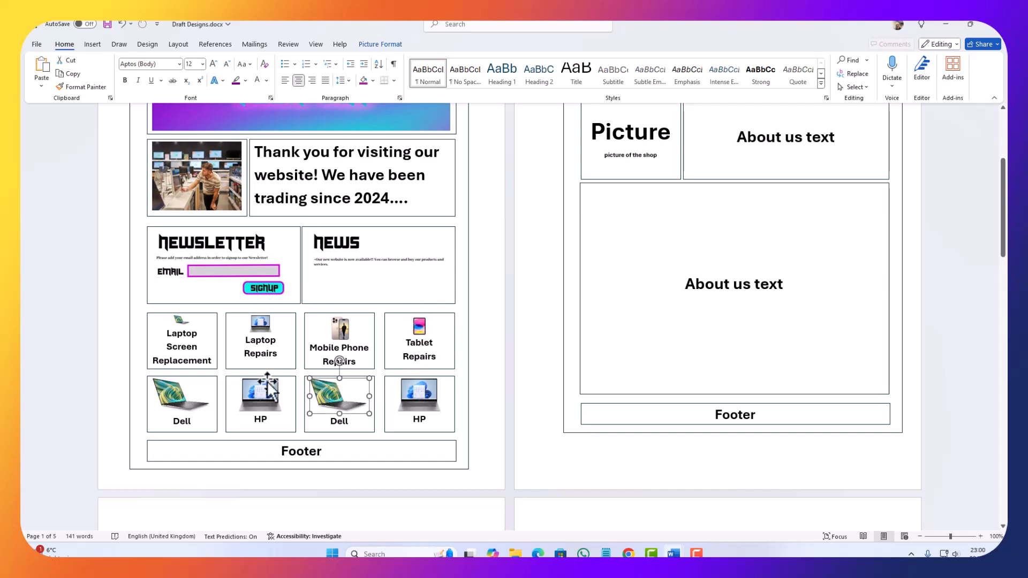
left_click(278, 473)
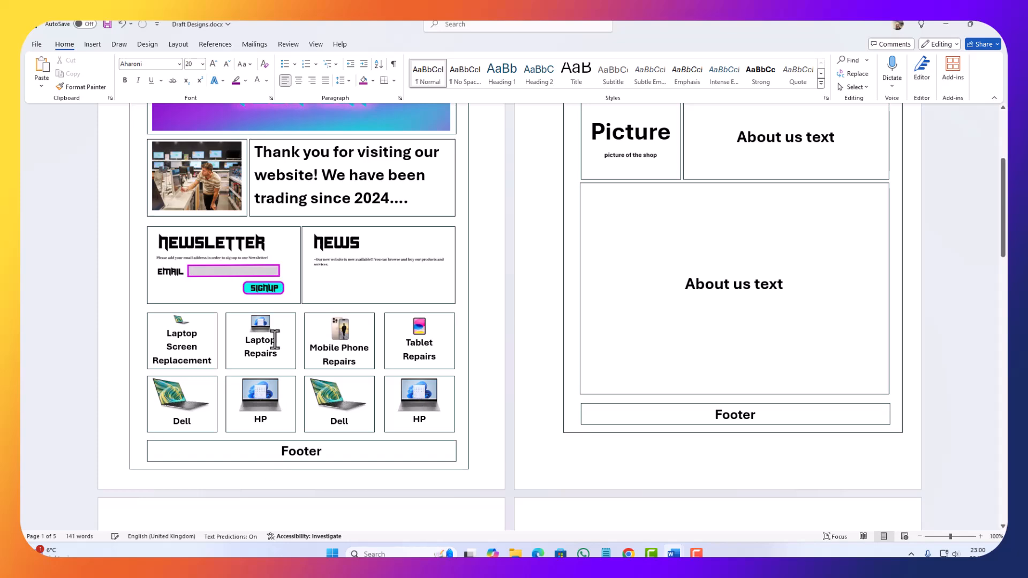
Step: Clear the Footer label on the Home Page and give its line purple shading to match the navigation bar
scroll(243, 368, "down", 2)
double_click(311, 350)
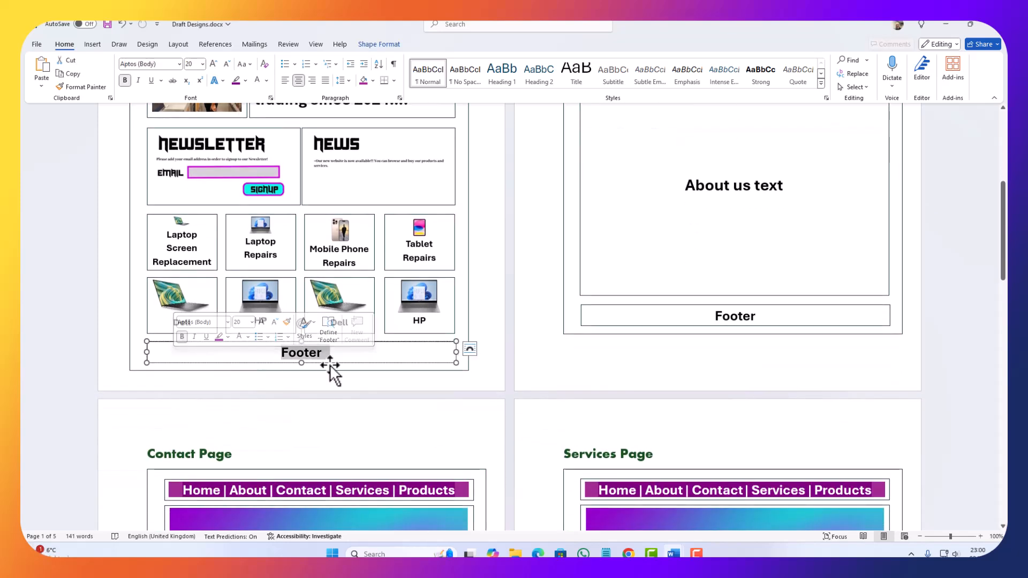
scroll(307, 358, "up", 6)
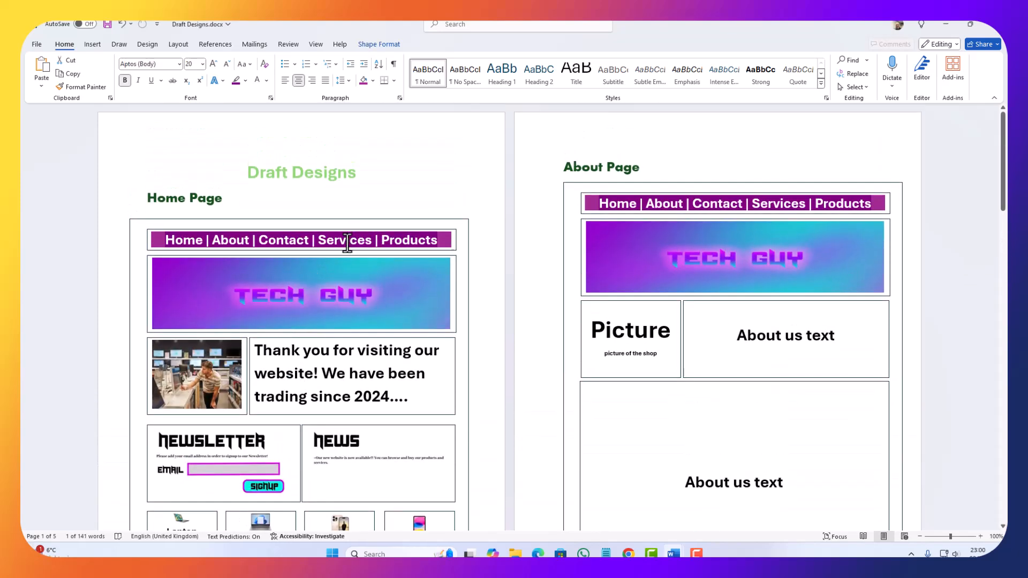
left_click(347, 244)
scroll(307, 383, "down", 8)
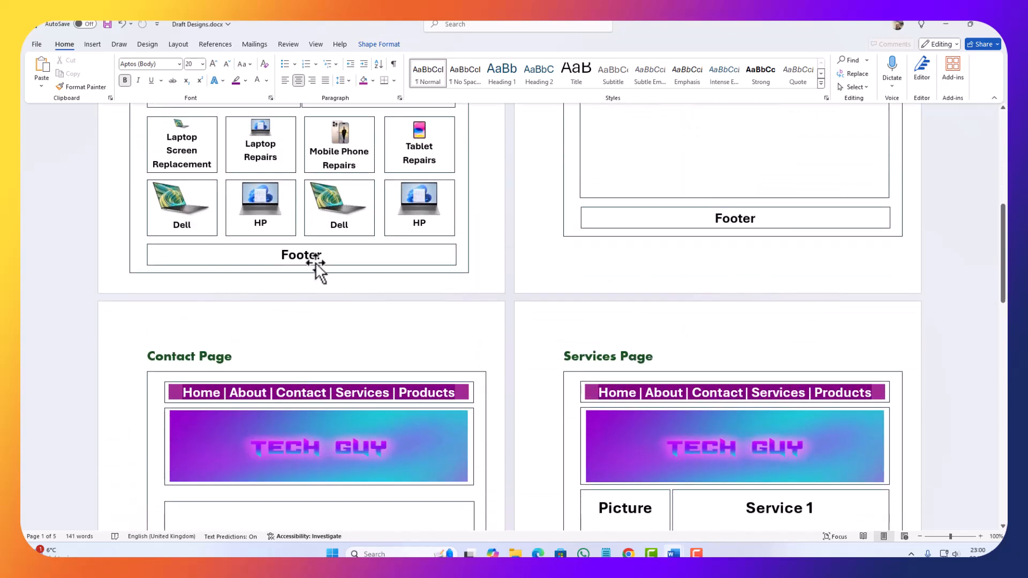
left_click(329, 259)
left_click_drag(336, 260, 241, 271)
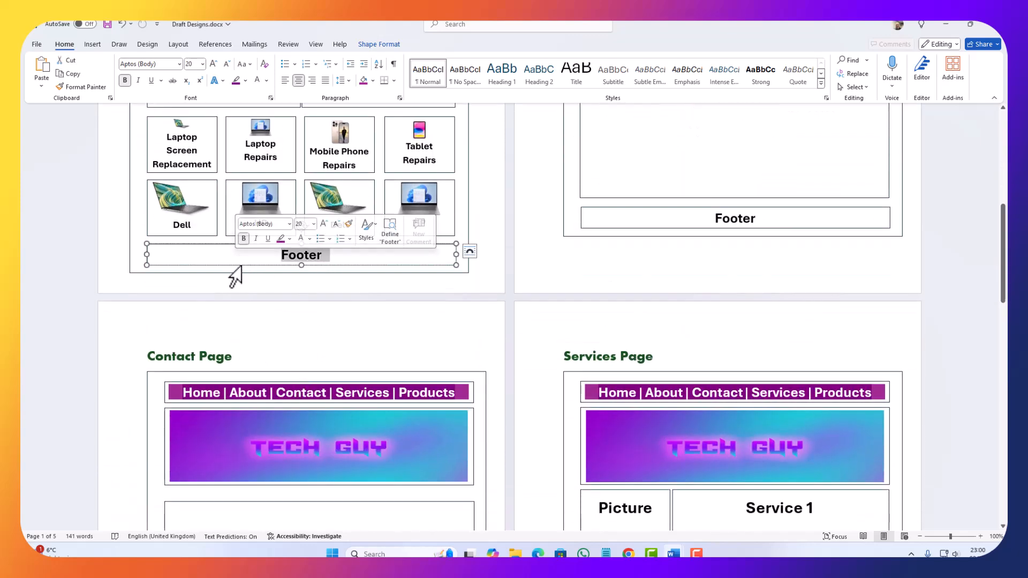
key("BackSpace")
left_click(363, 81)
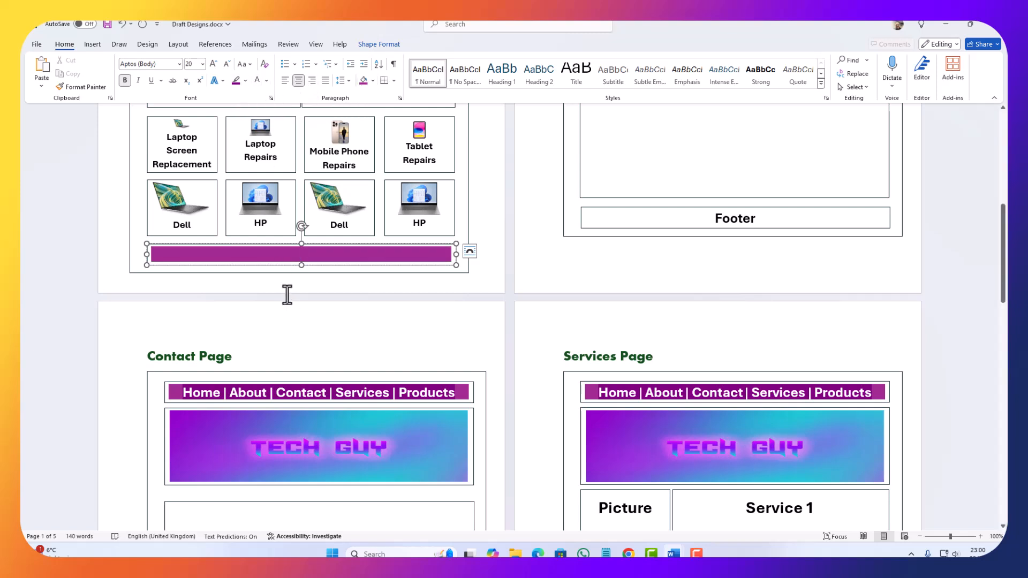
Step: Enter "Copyright Protected by YourName" in the Home Page footer
type("Copy")
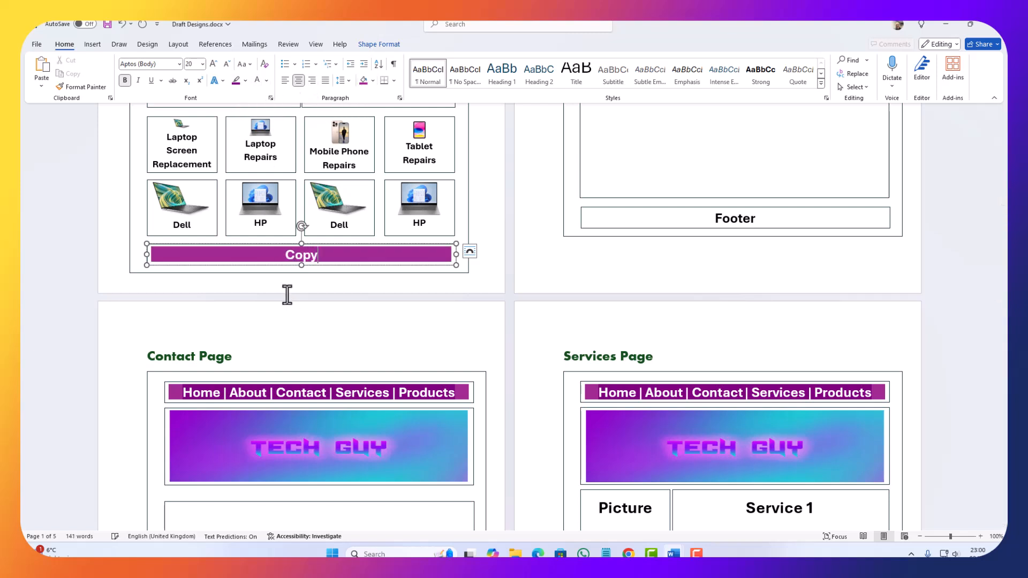
type("right Pro")
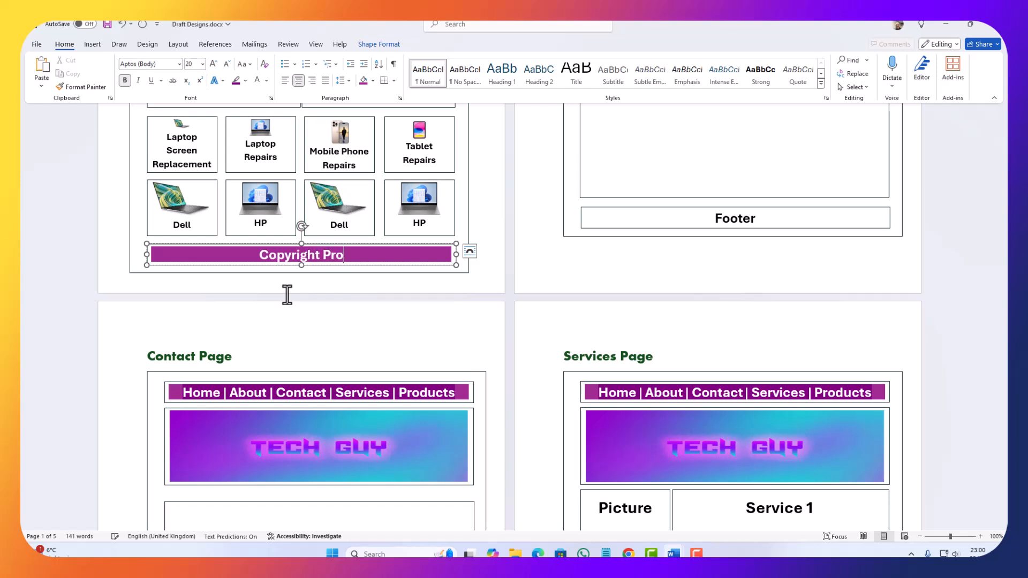
type("tected by ")
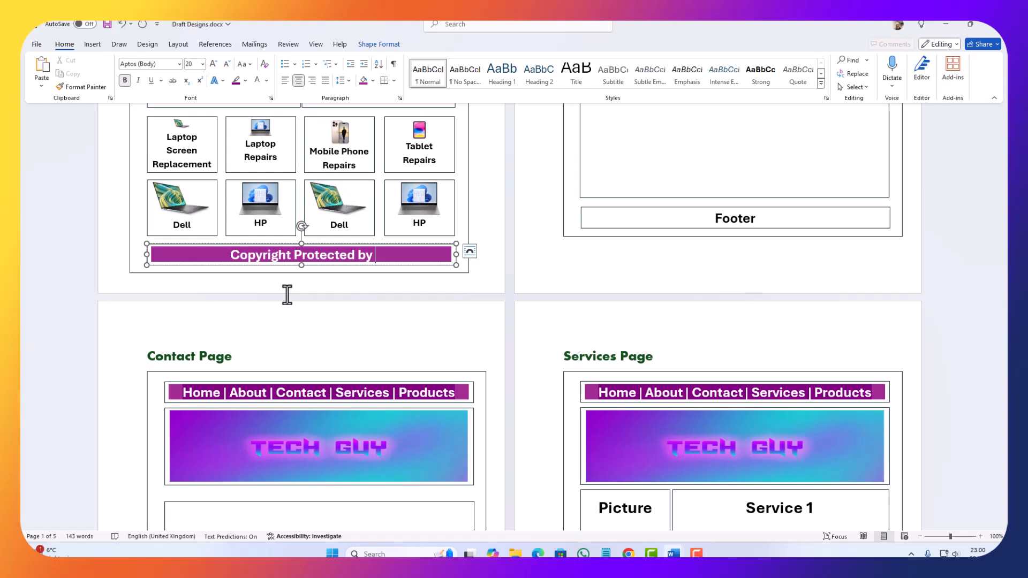
type("YourName")
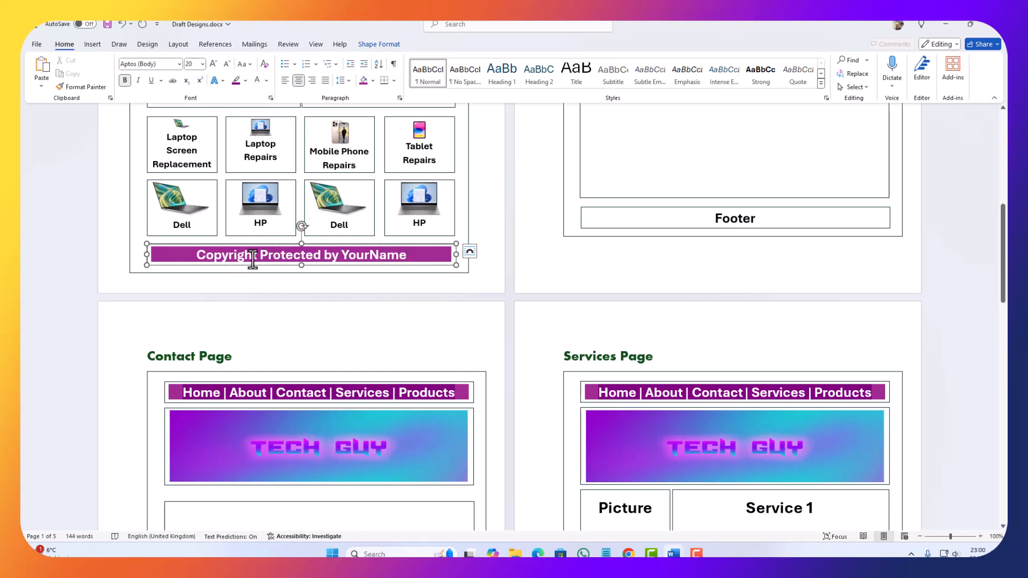
Step: Try to copy the Home Page copyright line over the About Page's Footer label
double_click(411, 260)
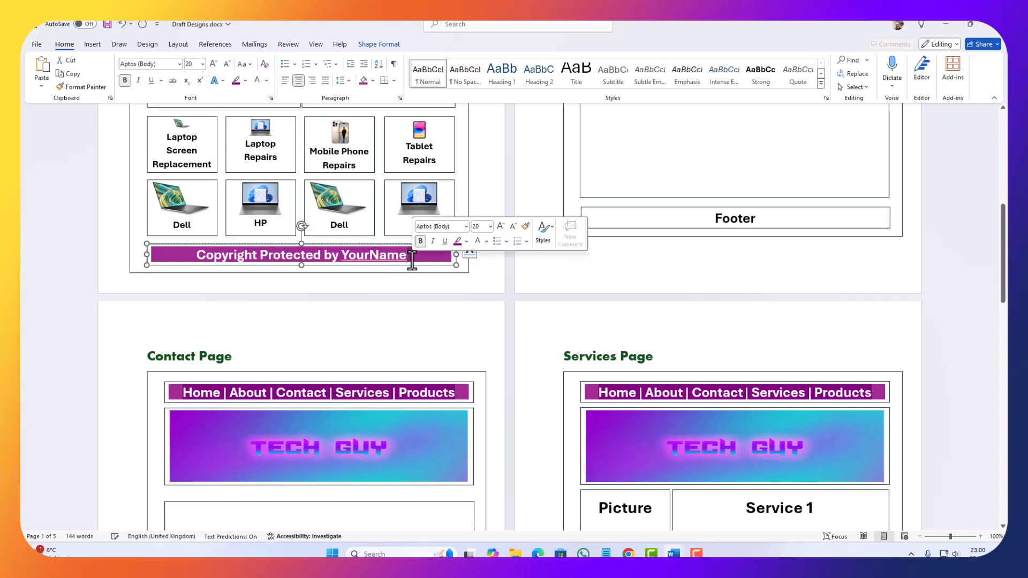
triple_click(387, 258)
key("ctrl+c")
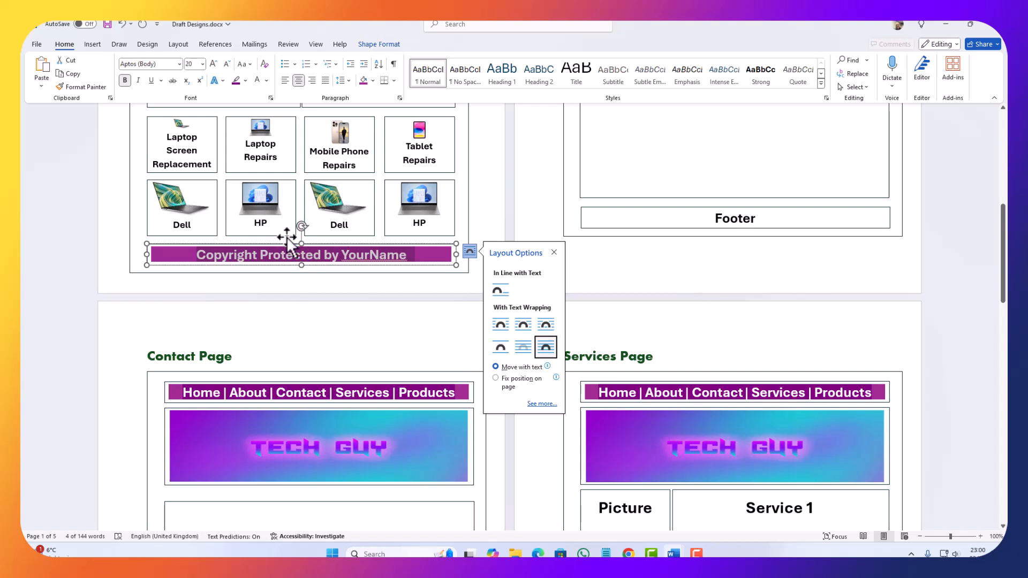
left_click_drag(650, 224, 769, 232)
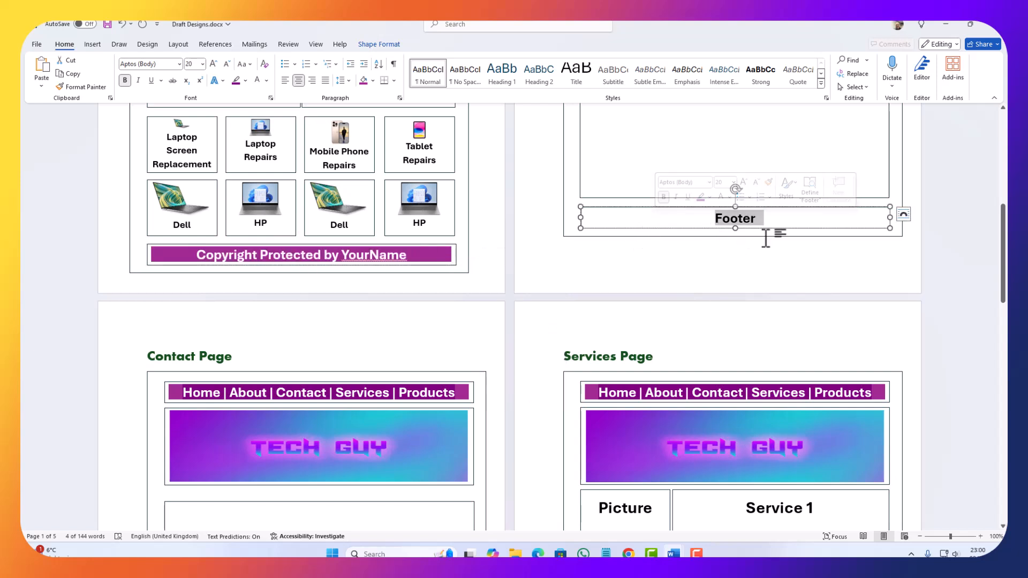
key("ctrl+v")
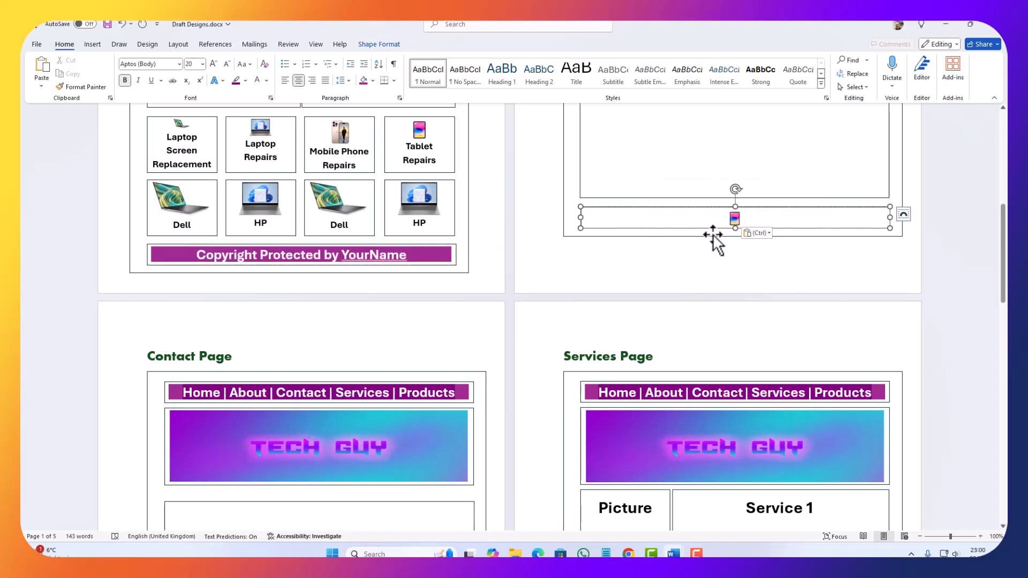
Step: Copy the Home Page's purple copyright line and paste it over the iPad picture in the About Page footer
left_click(233, 266)
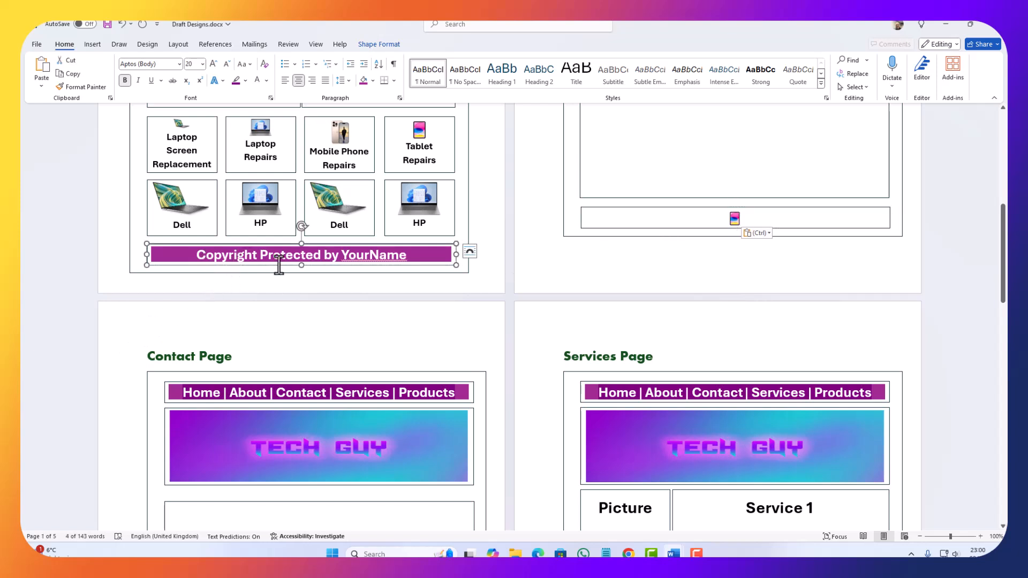
triple_click(254, 262)
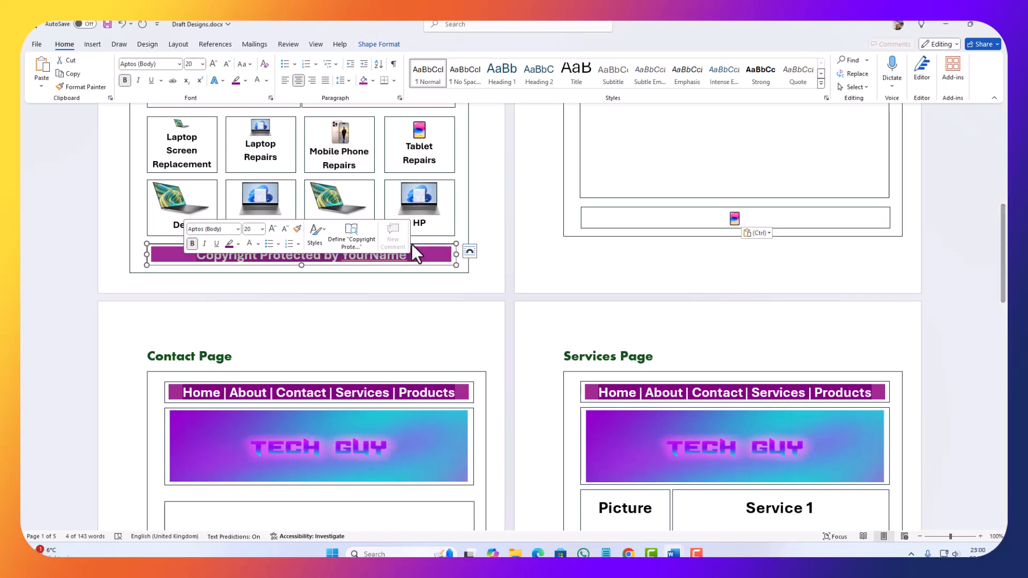
left_click(428, 258)
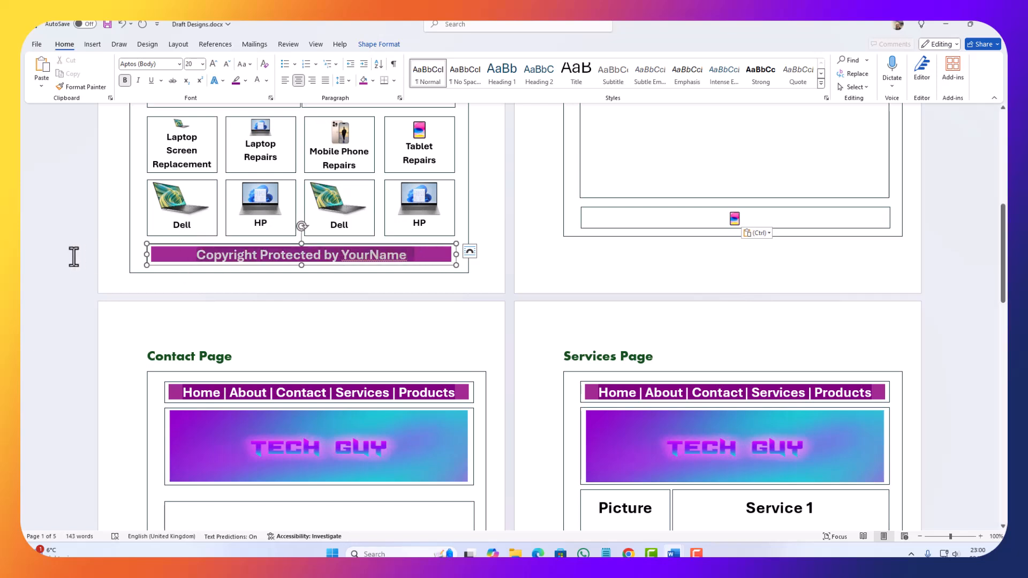
left_click_drag(74, 257, 74, 257)
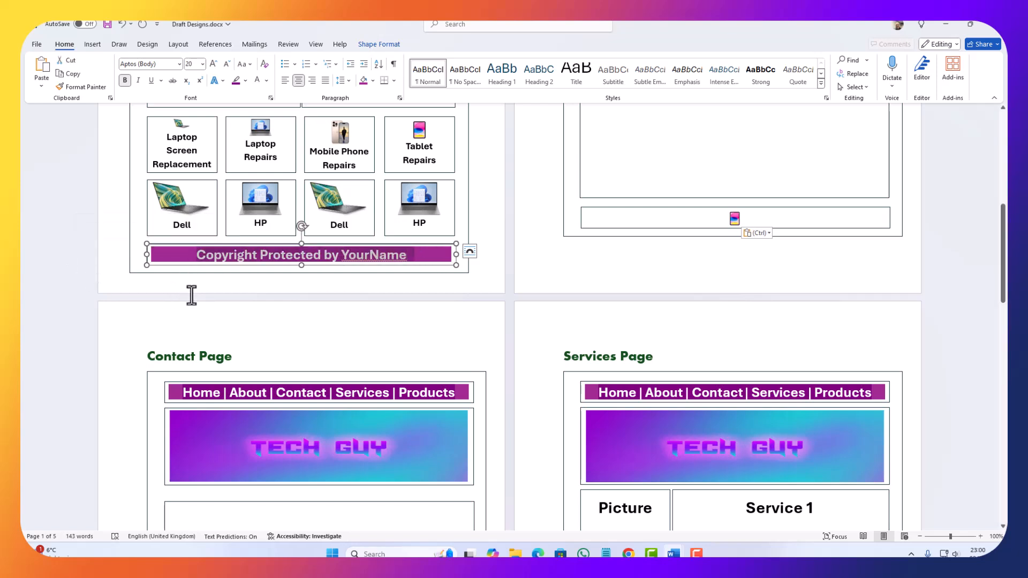
left_click(735, 220)
key("ctrl+v")
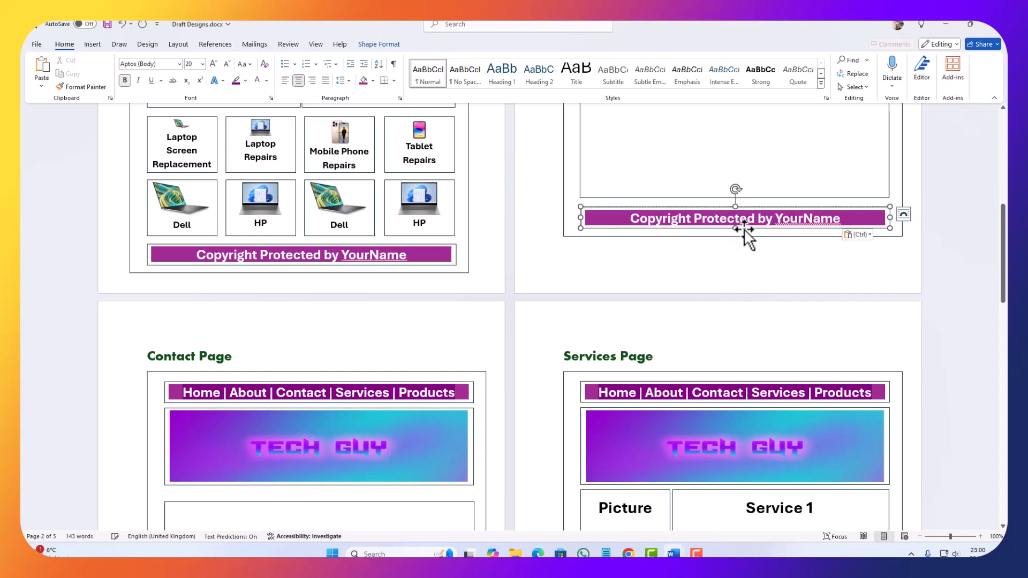
Step: Replace the Footer labels on the Services, Contact and Products pages with the copied copyright line
scroll(723, 266, "down", 10)
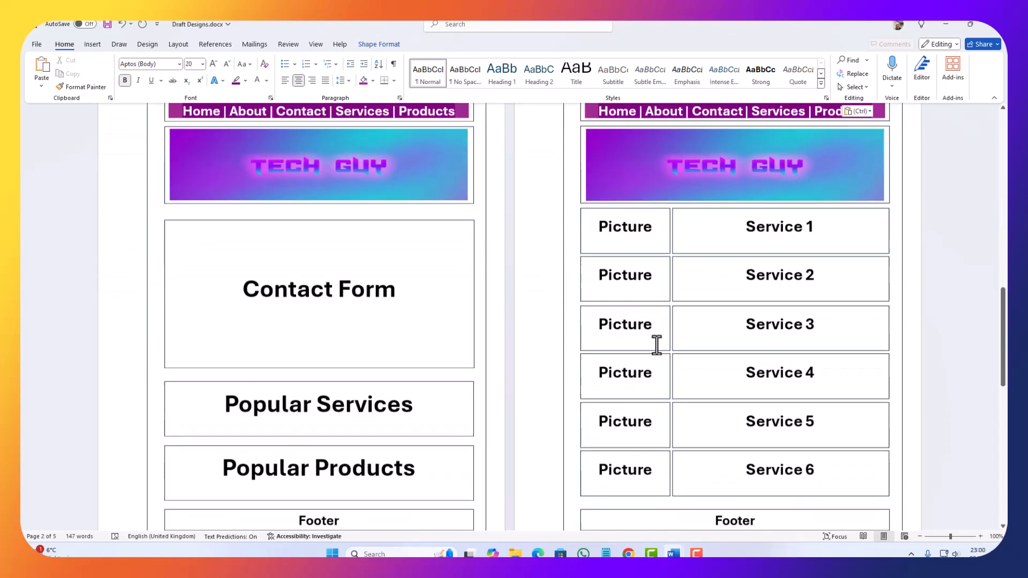
left_click(729, 310)
key("ctrl+v")
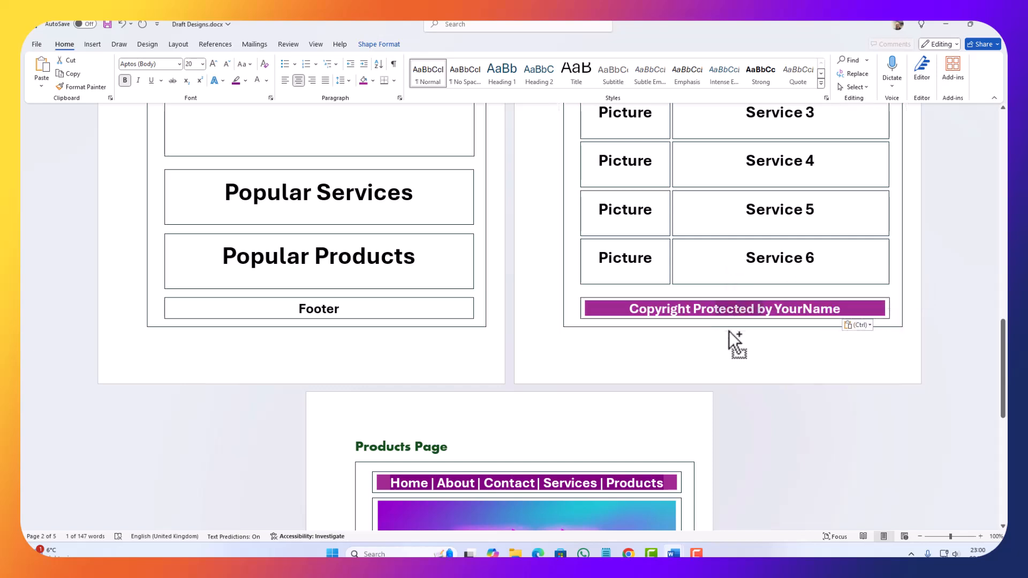
left_click(318, 312)
key("ctrl+v")
scroll(449, 351, "down", 9)
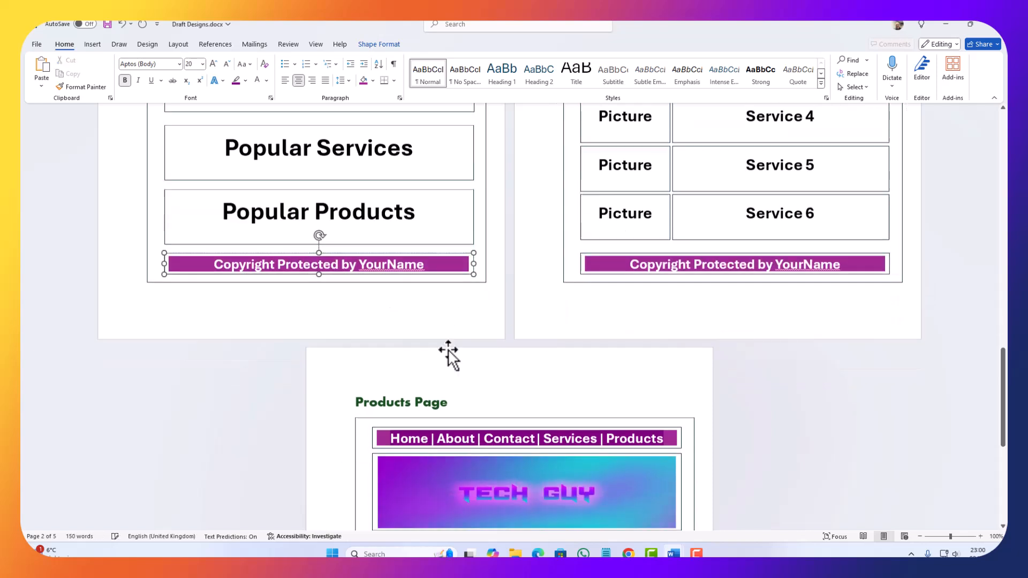
left_click(523, 444)
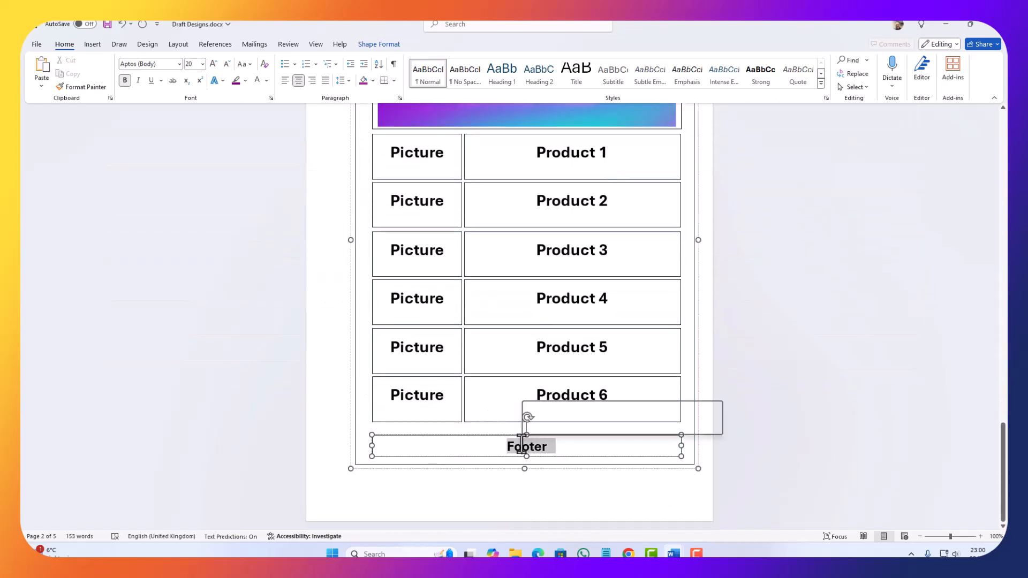
key("ctrl+v")
scroll(445, 390, "up", 15)
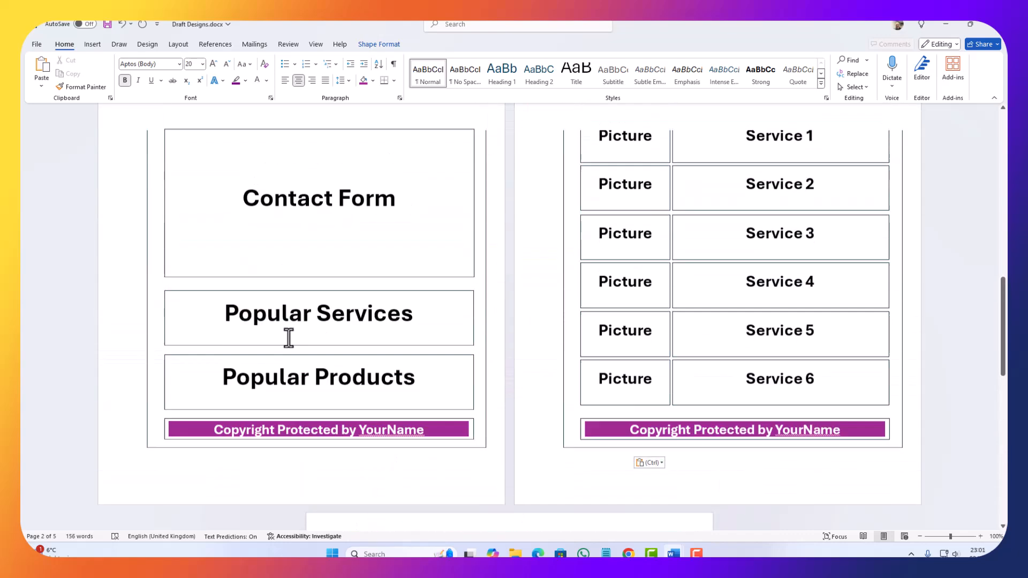
scroll(299, 369, "up", 2)
scroll(298, 374, "down", 6)
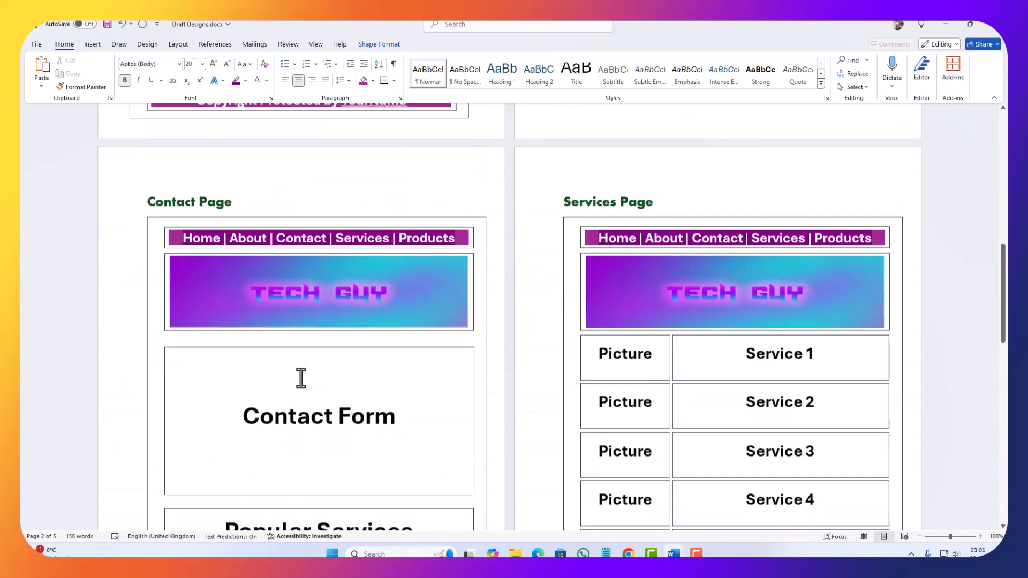
scroll(303, 381, "up", 6)
scroll(301, 378, "up", 3)
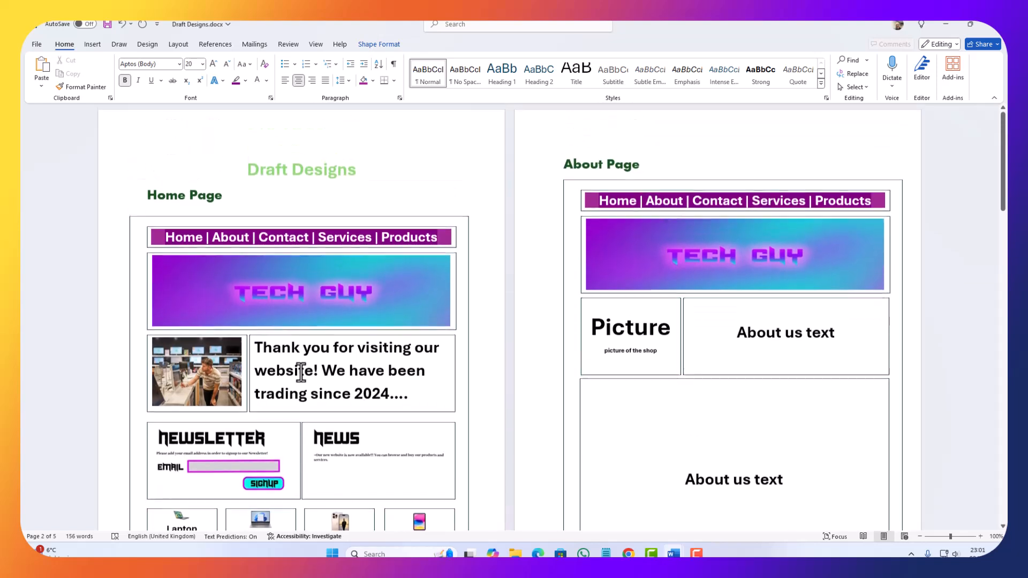
scroll(340, 371, "down", 5)
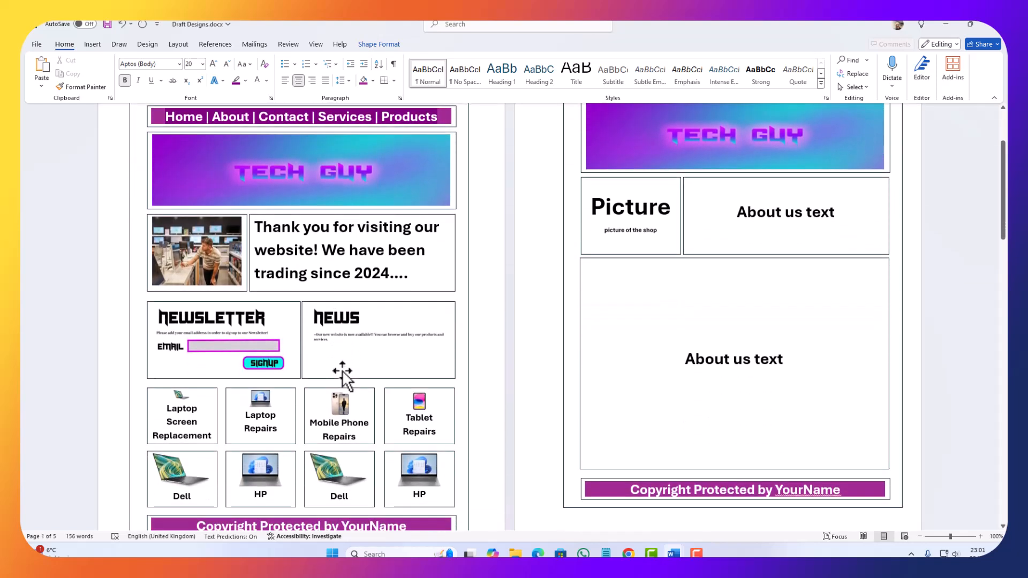
Step: Copy the Home Page's shop photo and paste it over the Picture placeholder on the About Page
left_click(203, 249)
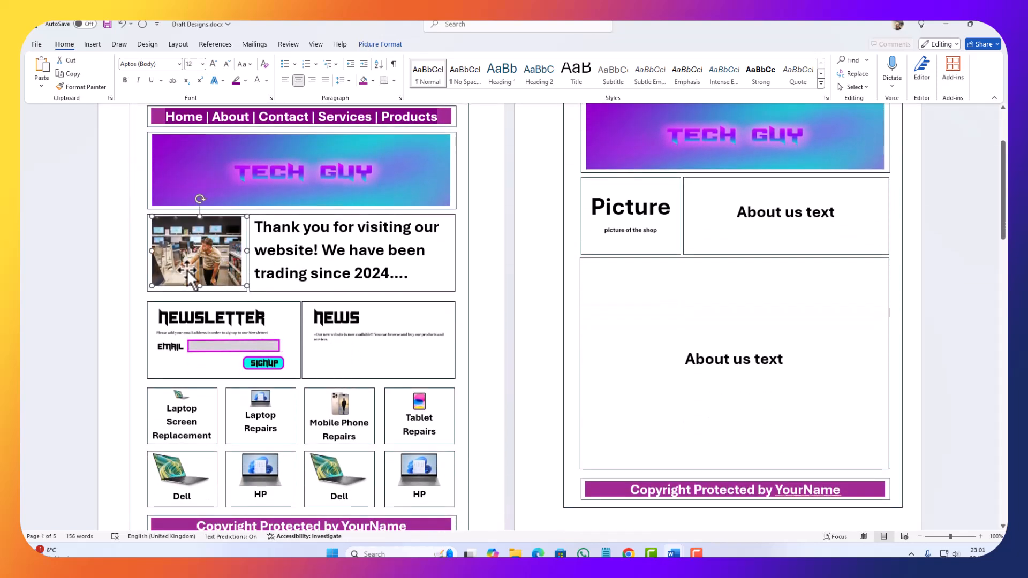
left_click_drag(213, 265, 213, 276)
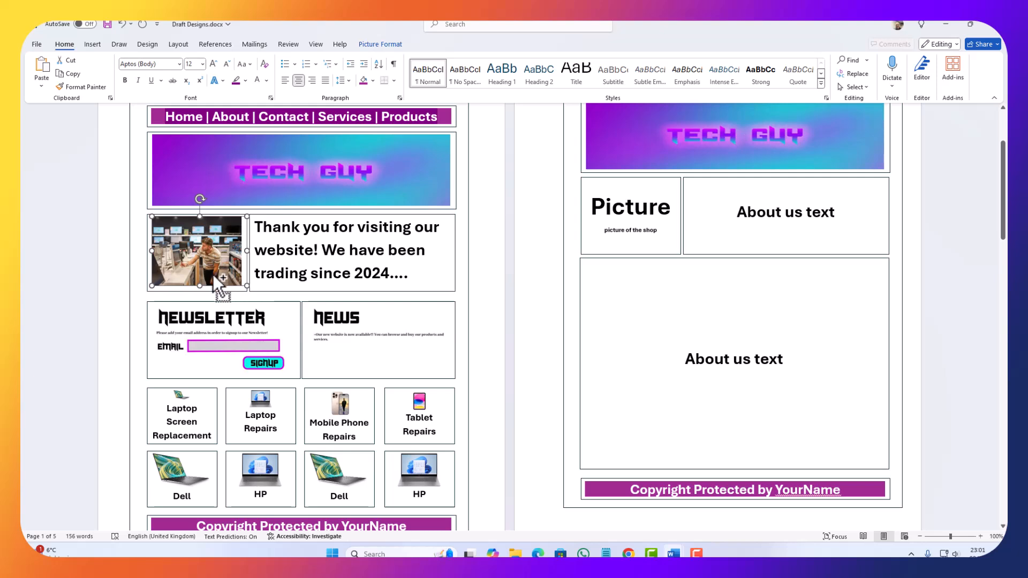
left_click(648, 225)
key("ctrl+a")
key("ctrl+v")
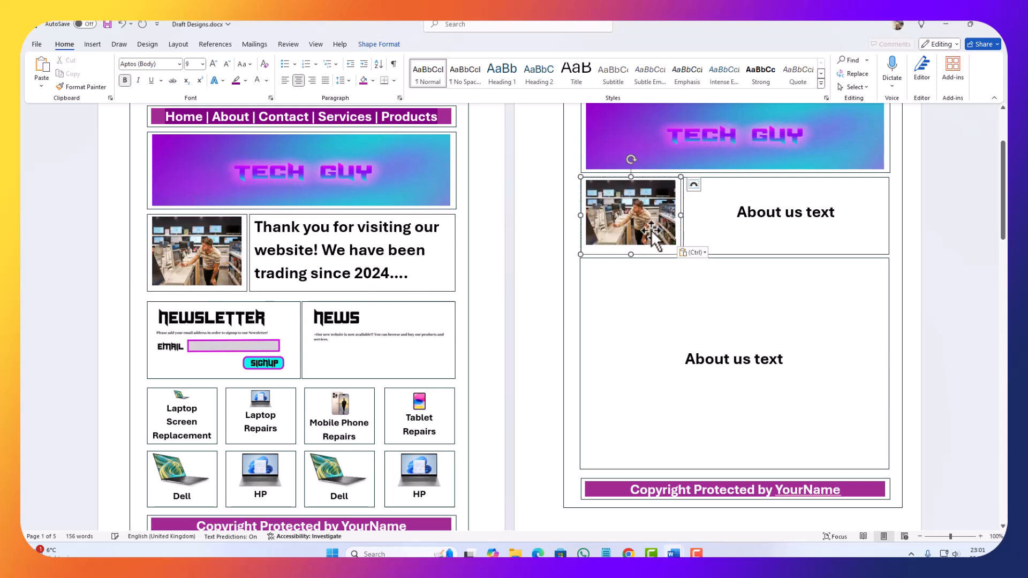
Step: Copy the Home Page's "Thank you for visiting our website!" text over the "About us text" label beside the About Page photo
left_click_drag(409, 274, 256, 226)
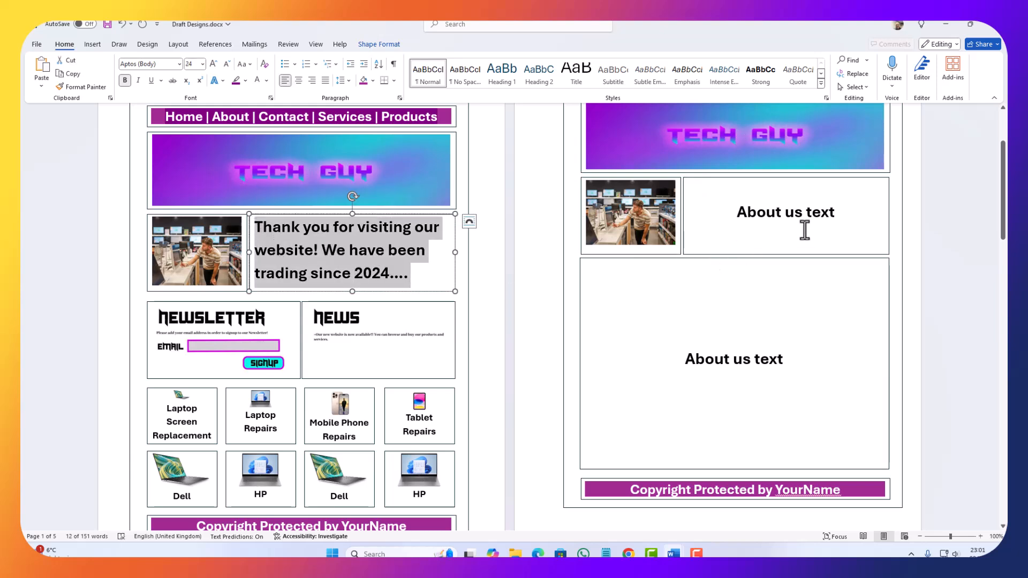
key("ctrl+c")
left_click(835, 217)
left_click_drag(835, 217, 718, 209)
key("ctrl+v")
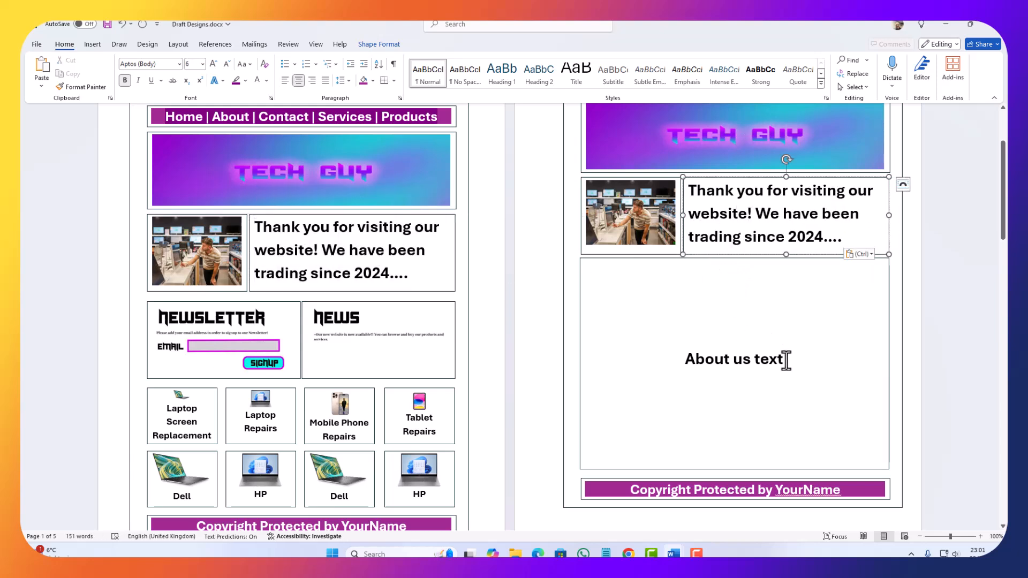
Step: Replace the "About us text" label in the About Page's large box with "Text..."
left_click_drag(786, 360, 621, 340)
key("ctrl+v")
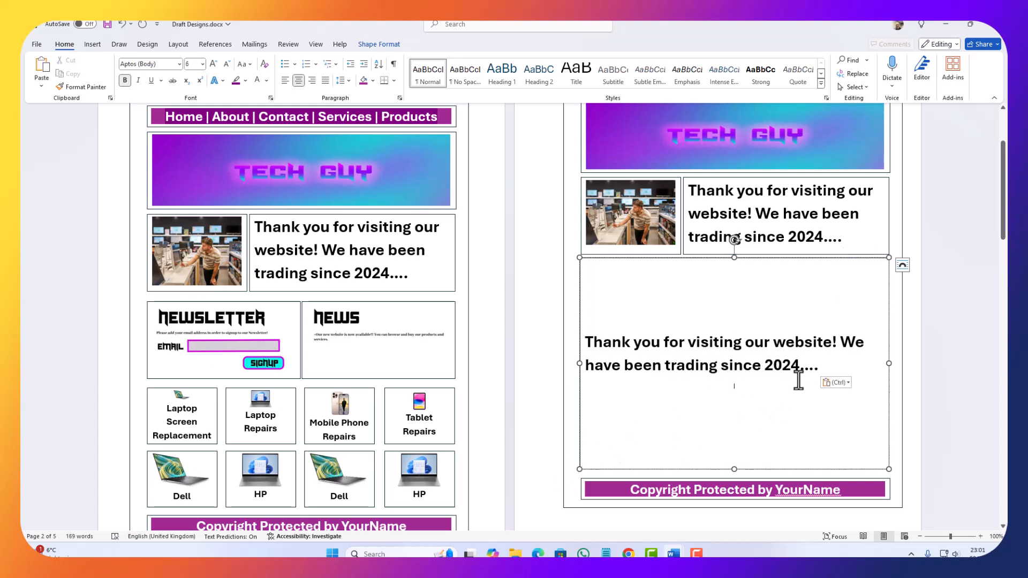
left_click_drag(819, 366, 550, 335)
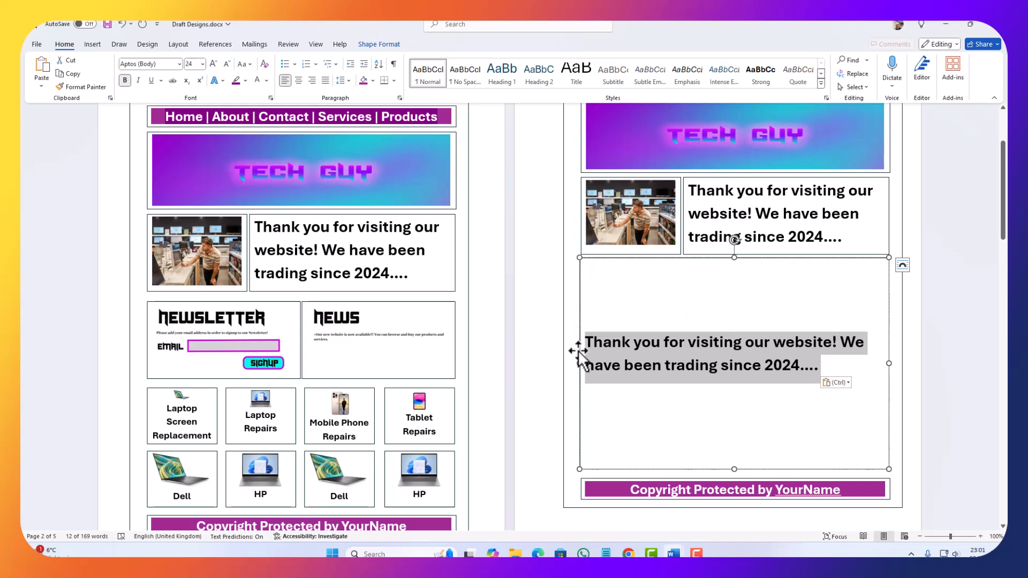
type("Text")
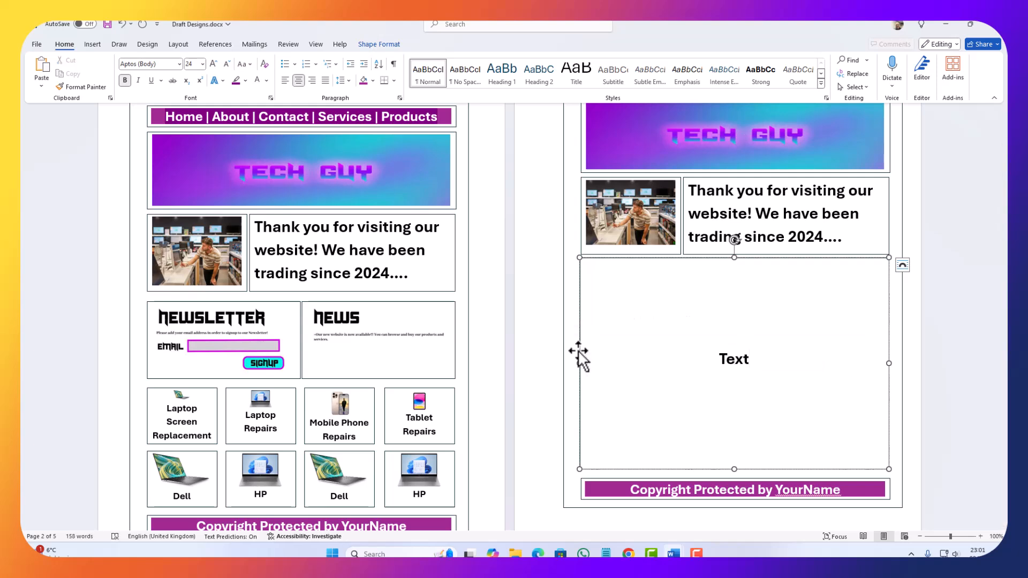
type("...")
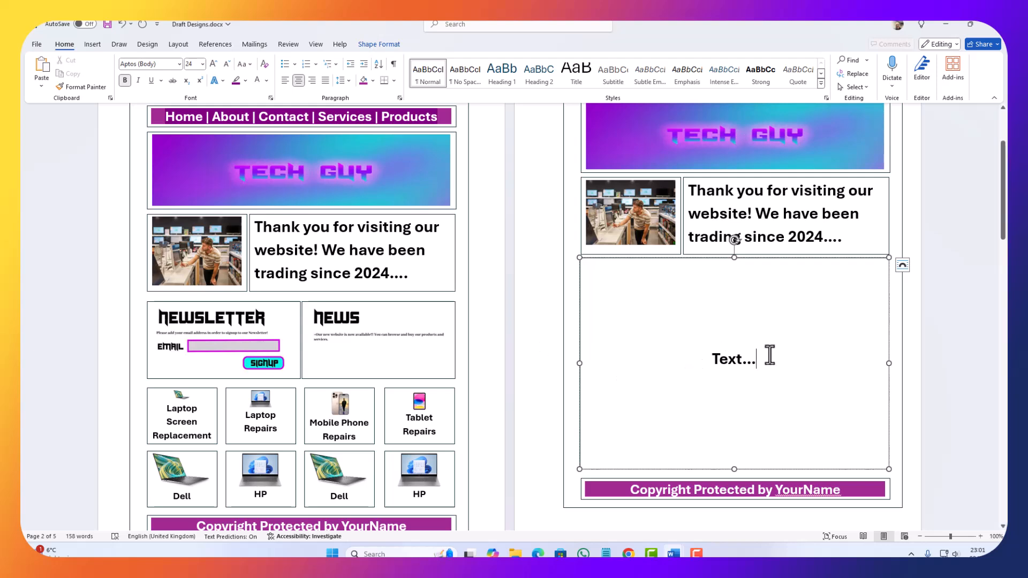
Step: Copy "Text..." and paste it repeatedly in the About Page's large box, keeping only "Text... Text..." on one line
key("ctrl+a")
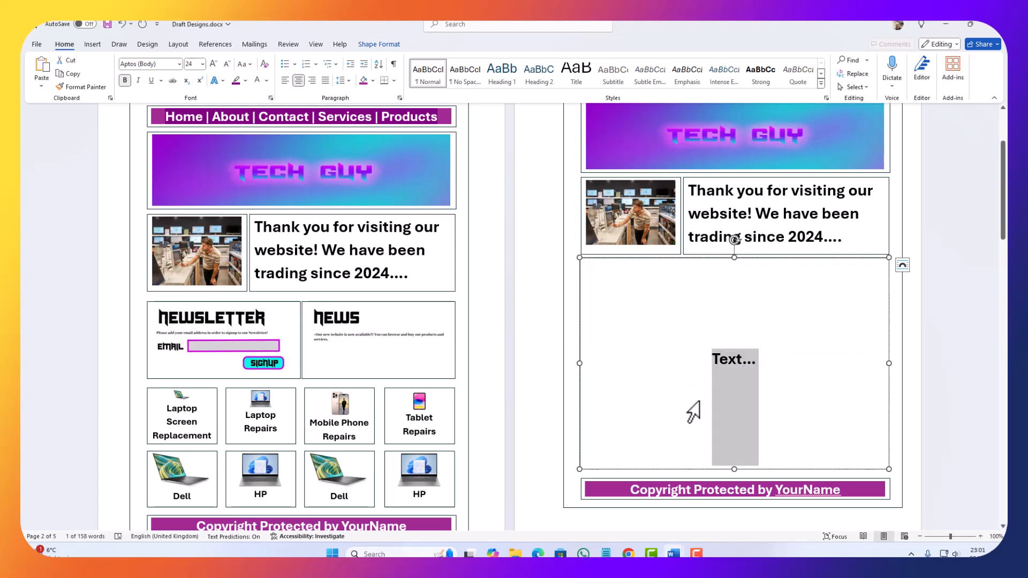
left_click(806, 368)
key("ctrl+v")
key("ctrl+v")
key("ctrl+v")
key("ctrl+v")
key("ctrl+v")
key("ctrl+v")
key("ctrl+v")
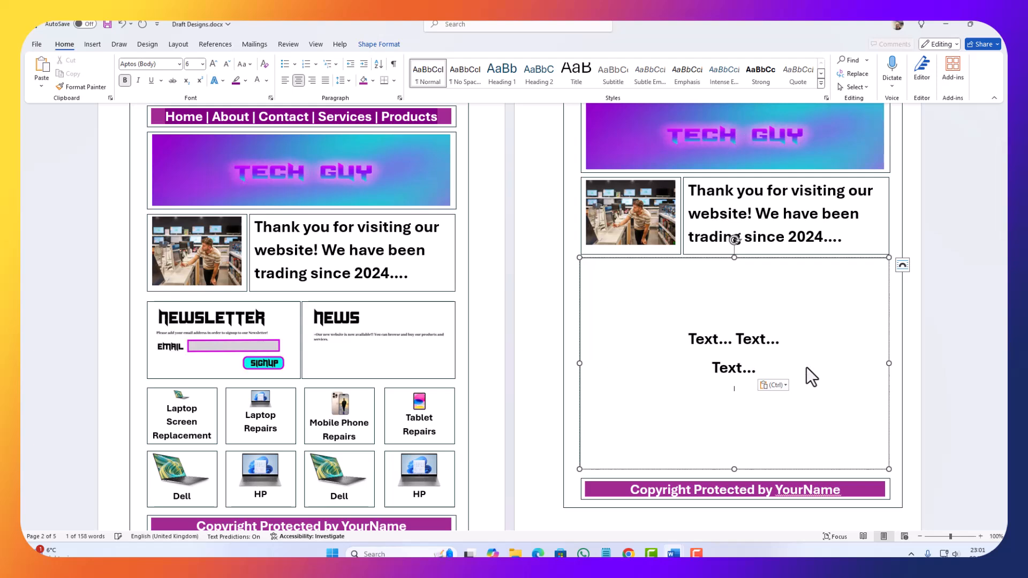
left_click(806, 367)
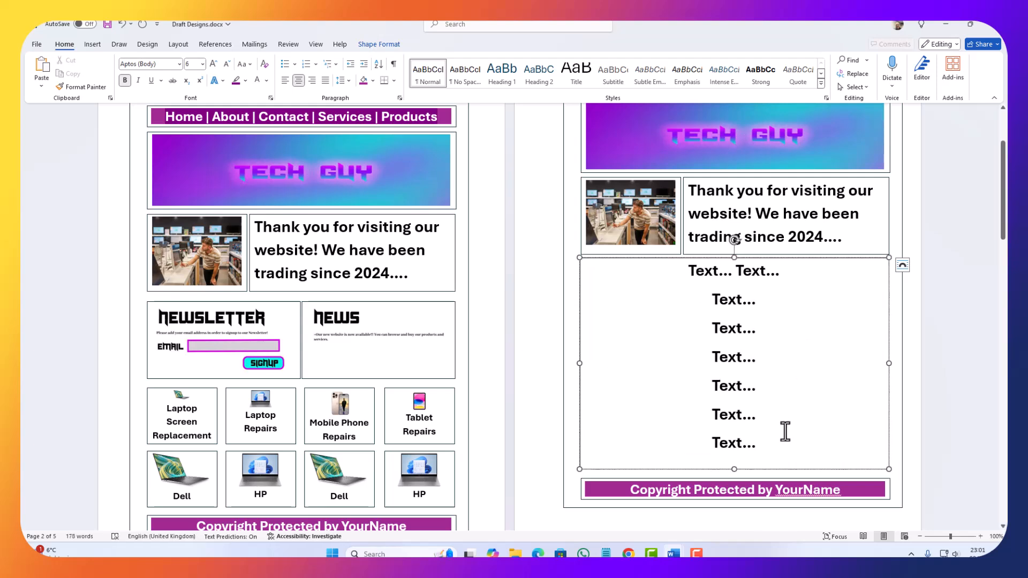
key("ctrl+z")
key("ctrl+z")
key("ctrl+z")
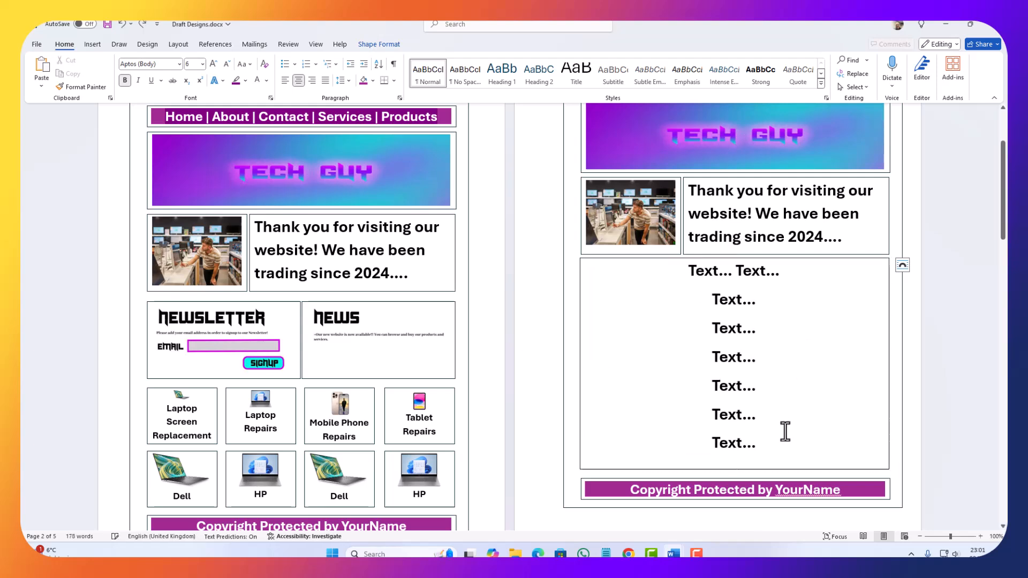
key("ctrl+z")
key("ctrl+z")
key("ctrl+z")
key("ctrl+z")
key("ctrl+z")
key("ctrl+z")
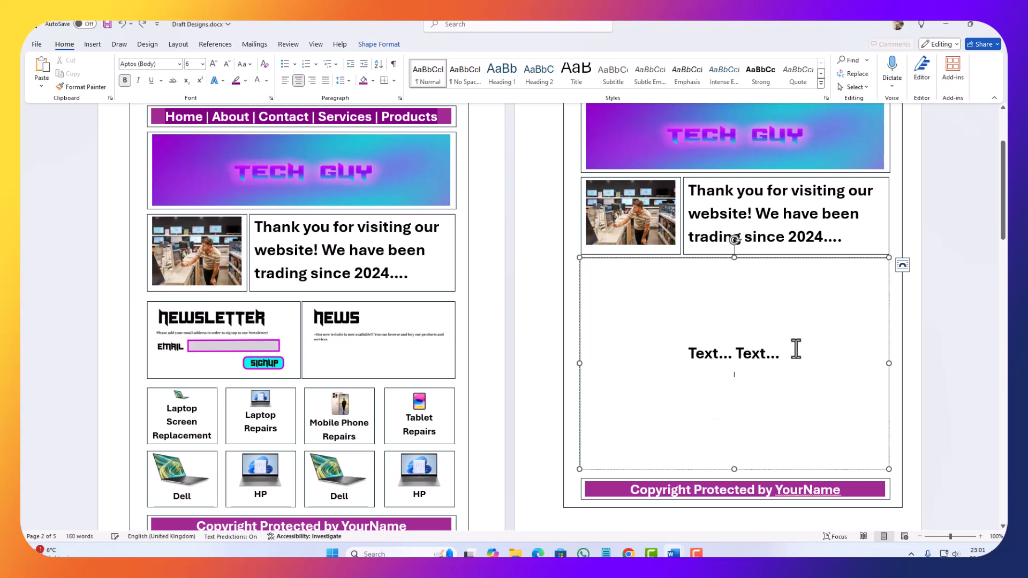
Step: Copy the "Text... Text..." pair and paste it twice to make one line of six "Text..." placeholders
left_click_drag(797, 354, 676, 370)
left_click(794, 355)
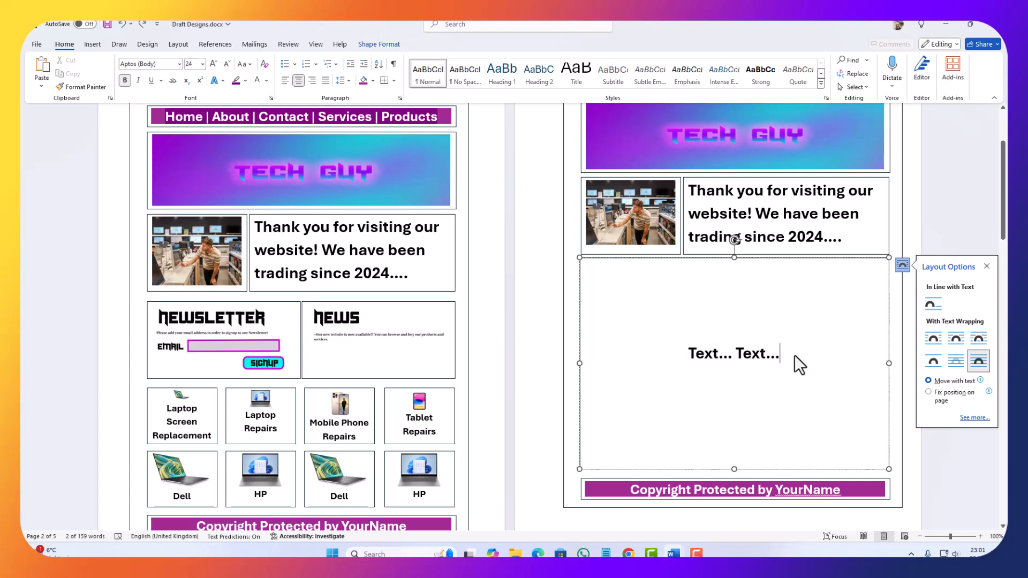
key("ctrl+v")
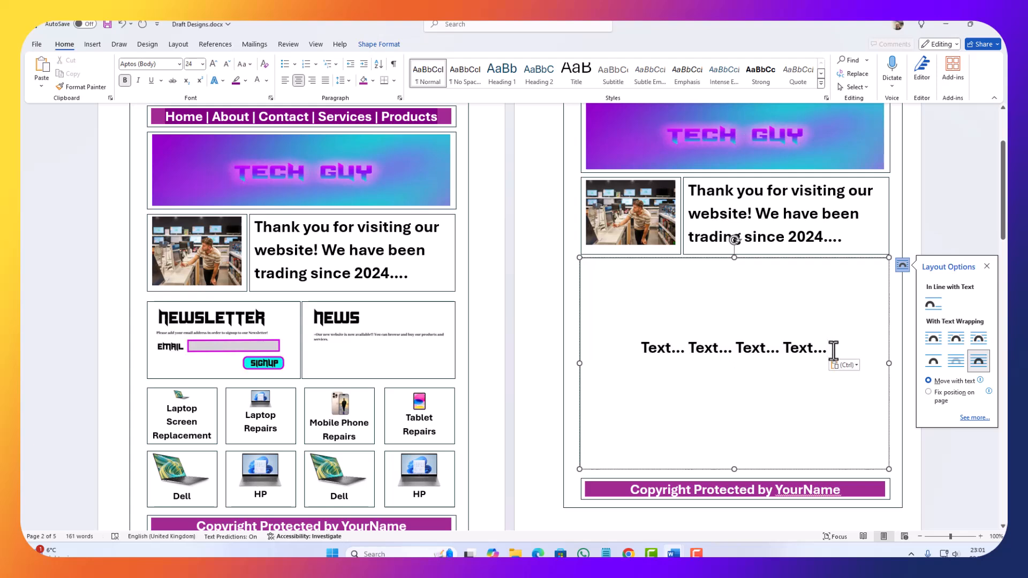
key("ctrl+v")
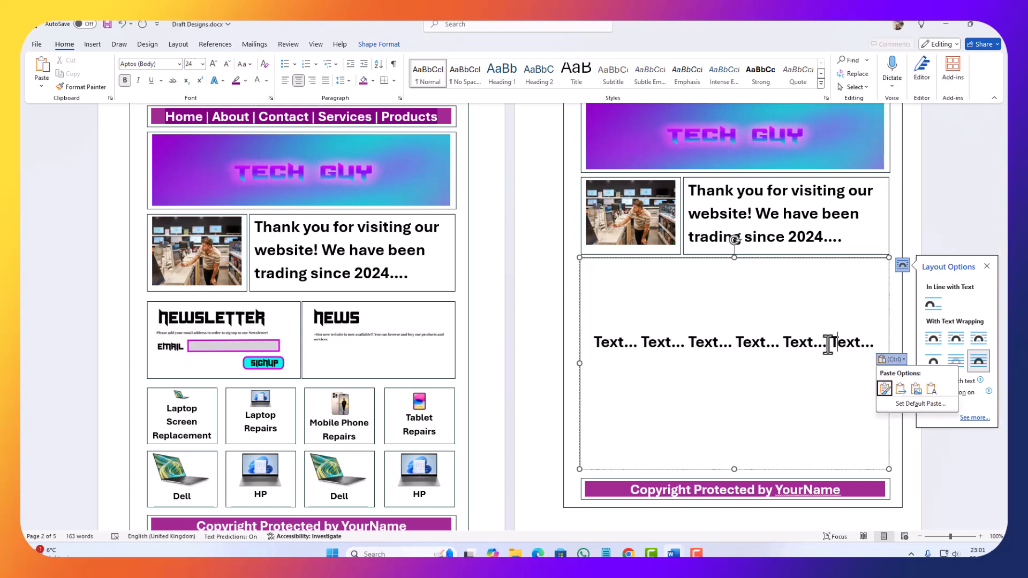
Step: Try to paste another "Text... Text..." pair before the line's last placeholder, and delete the surplus text
left_click(834, 343)
key("ctrl+v")
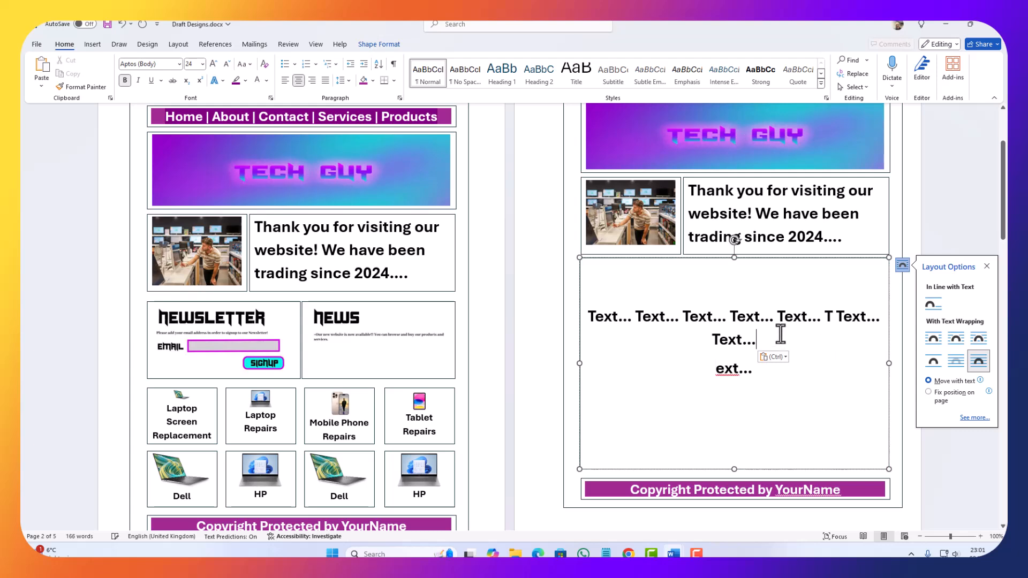
left_click_drag(764, 367, 659, 345)
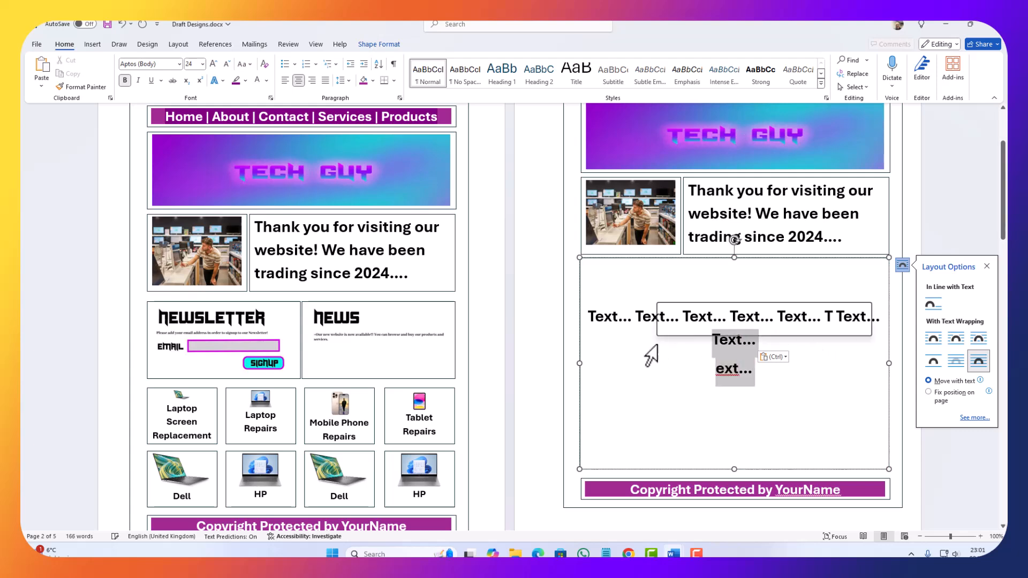
key("BackSpace")
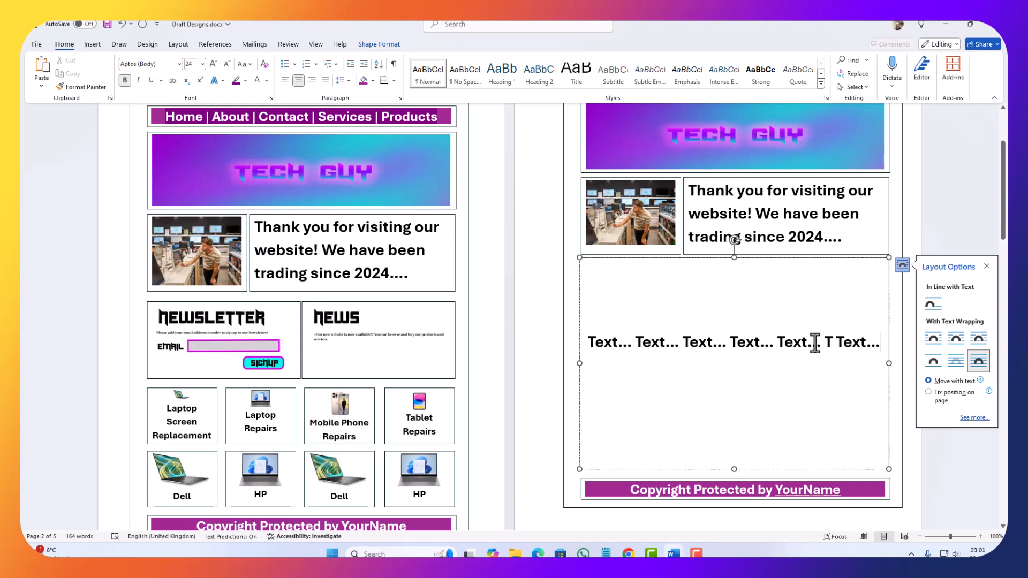
key("BackSpace")
key("BackSpace")
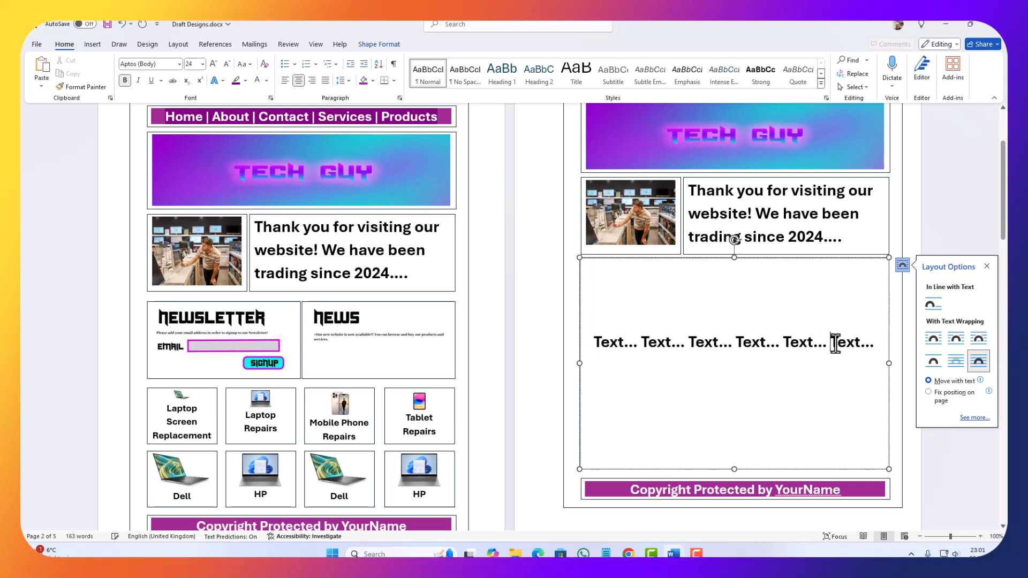
Step: Copy the line's first five "Text..." placeholders and paste them repeatedly to fill the About Page's large box
left_click_drag(828, 343, 573, 344)
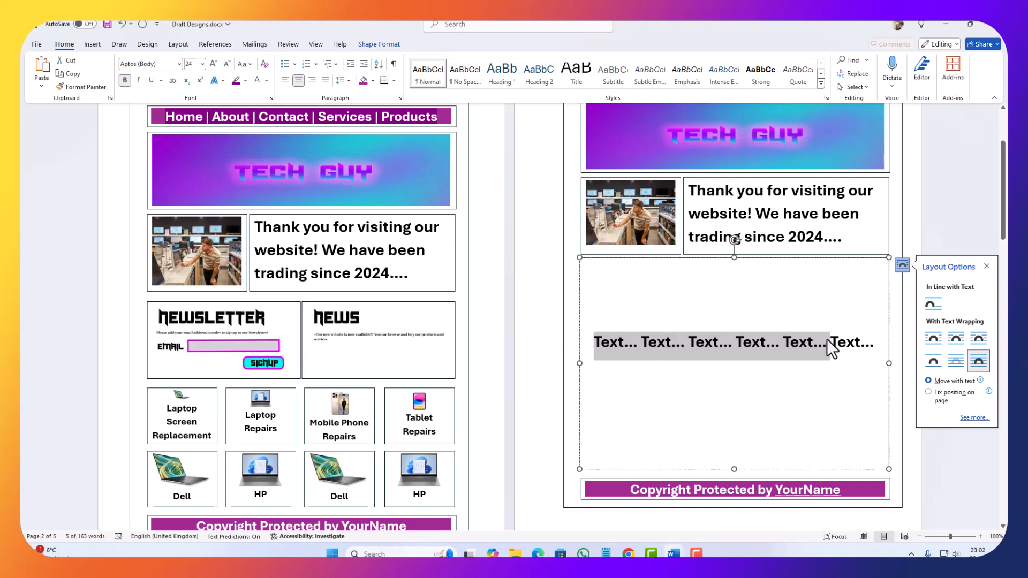
key("ctrl+c")
left_click(830, 360)
key("ctrl+v")
key("ctrl+v")
key("ctrl+v")
key("ctrl+v")
key("ctrl+v")
key("ctrl+v")
key("ctrl+v")
key("ctrl+v")
key("ctrl+v")
key("ctrl+v")
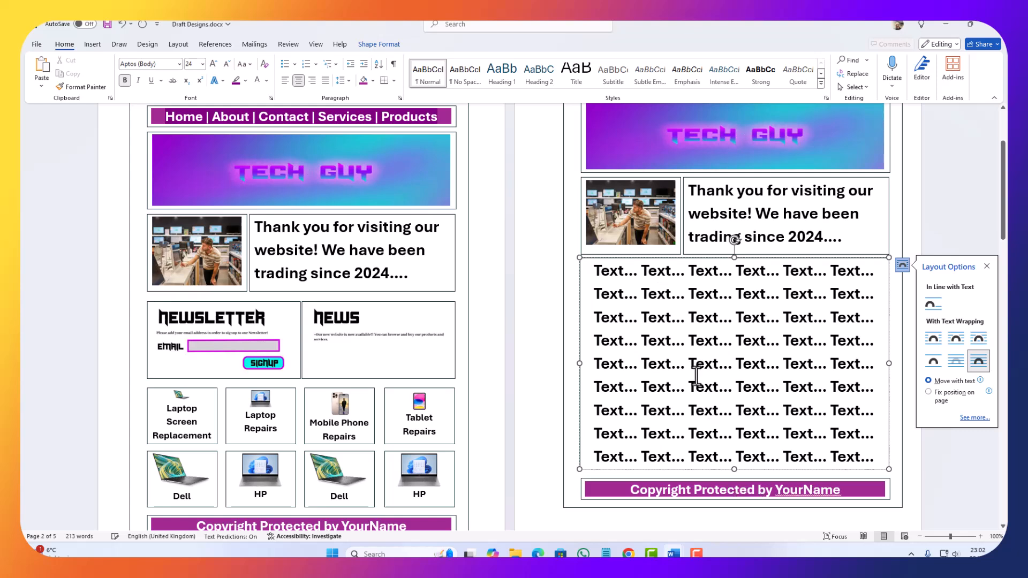
Step: Delete the last line of "Text..." placeholders, leaving eight lines in the box
key("BackSpace")
key("BackSpace")
key("BackSpace")
key("BackSpace")
key("BackSpace")
key("BackSpace")
key("BackSpace")
key("BackSpace")
key("BackSpace")
key("BackSpace")
key("BackSpace")
key("BackSpace")
key("BackSpace")
key("BackSpace")
key("BackSpace")
key("BackSpace")
key("BackSpace")
key("BackSpace")
key("BackSpace")
key("BackSpace")
key("BackSpace")
key("BackSpace")
key("BackSpace")
key("BackSpace")
key("BackSpace")
key("BackSpace")
key("BackSpace")
key("BackSpace")
key("BackSpace")
key("BackSpace")
key("BackSpace")
key("BackSpace")
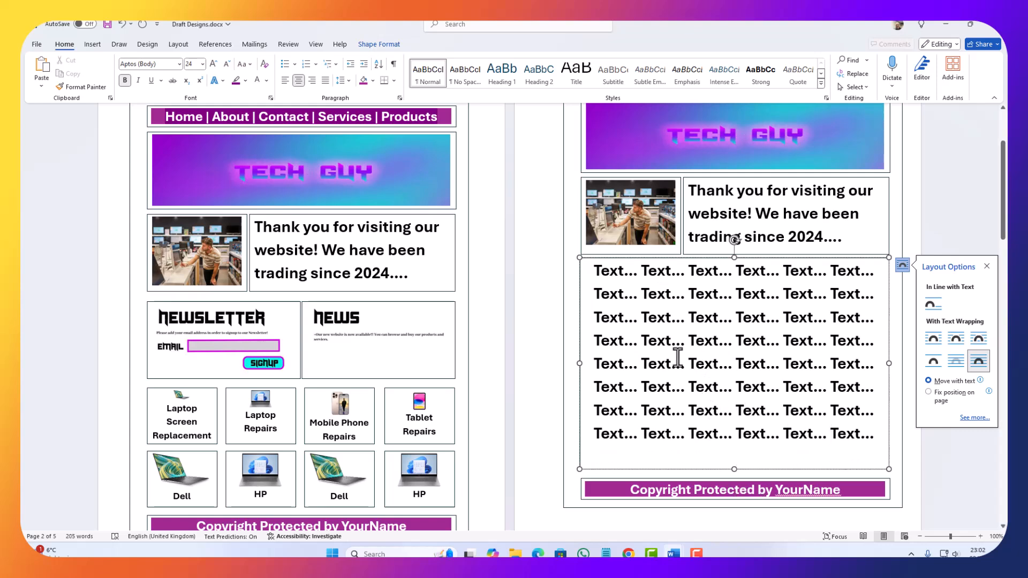
scroll(614, 378, "down", 3)
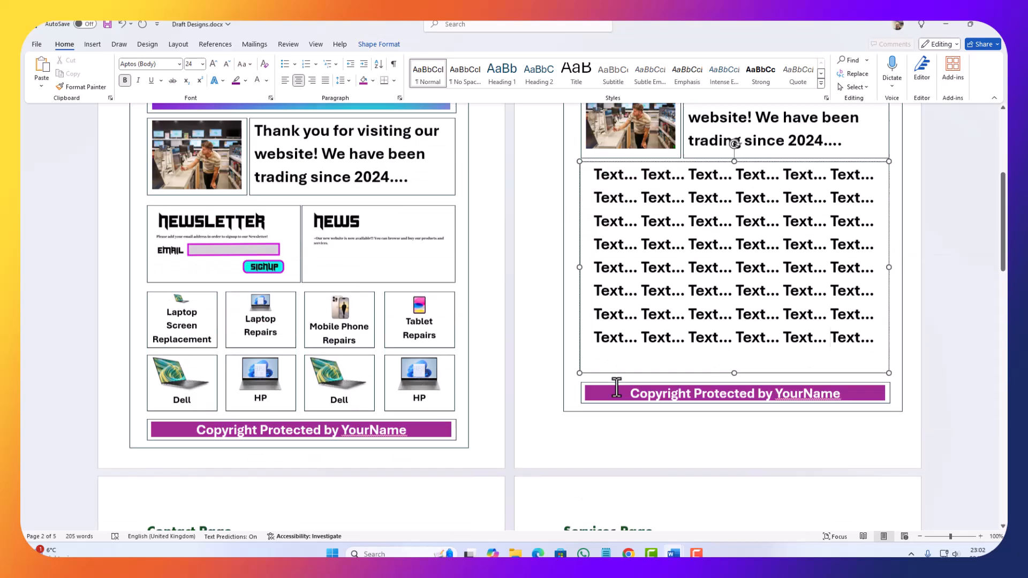
scroll(572, 378, "up", 5)
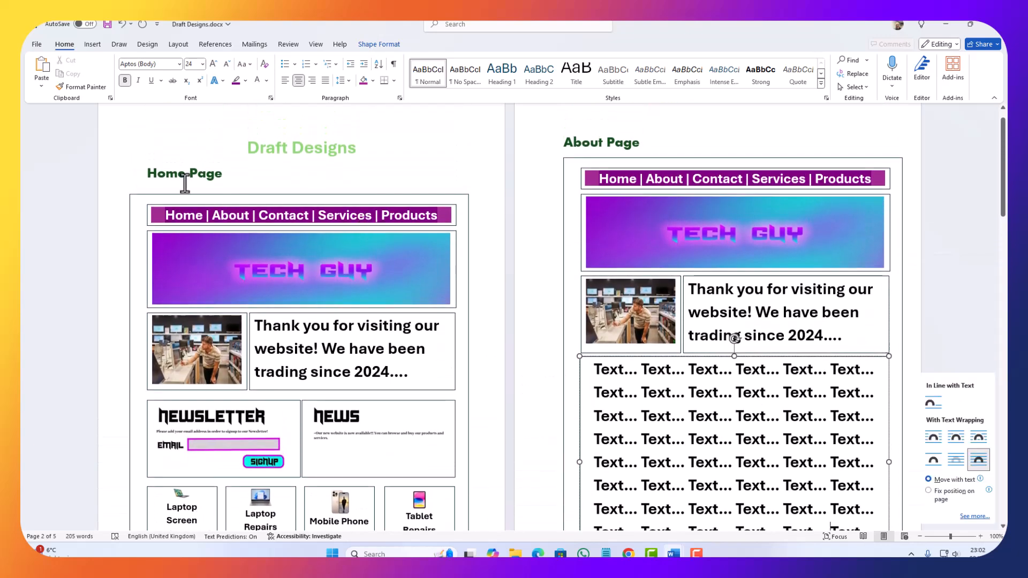
scroll(229, 249, "down", 3)
scroll(249, 246, "up", 3)
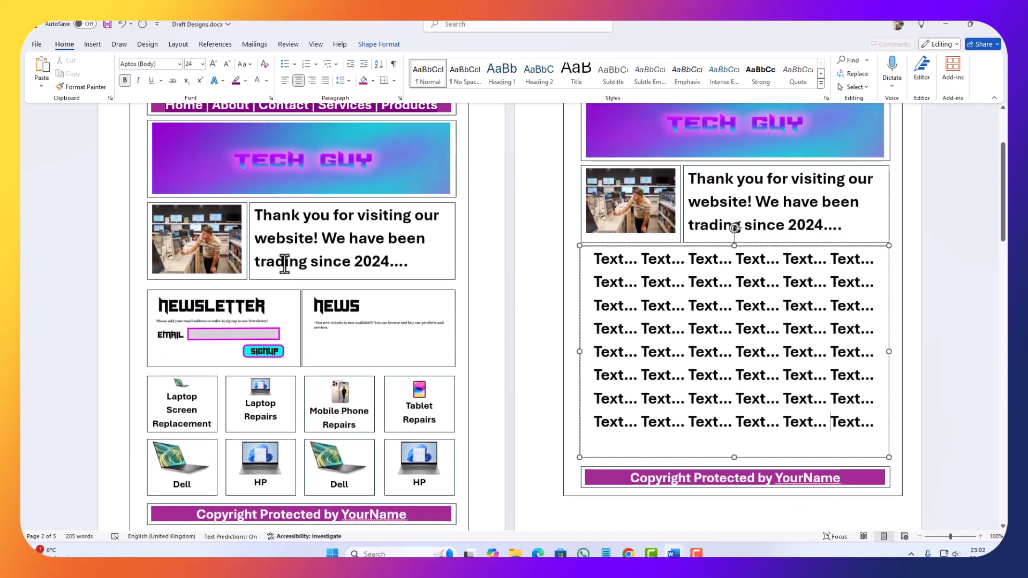
scroll(529, 277, "down", 8)
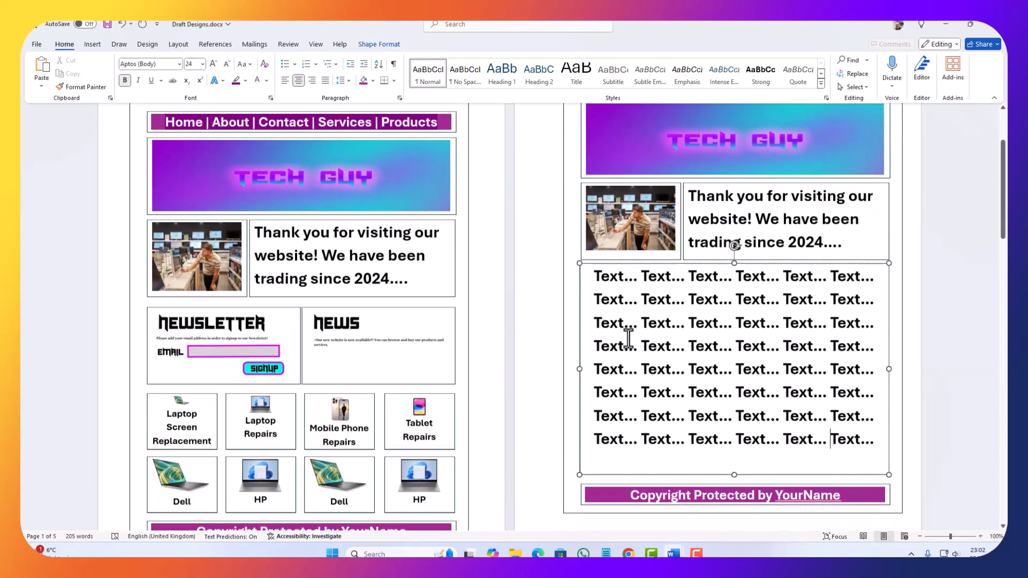
Step: Select the Contact Form box on the Contact Page, and switch to Photopea in Chrome
scroll(358, 308, "down", 5)
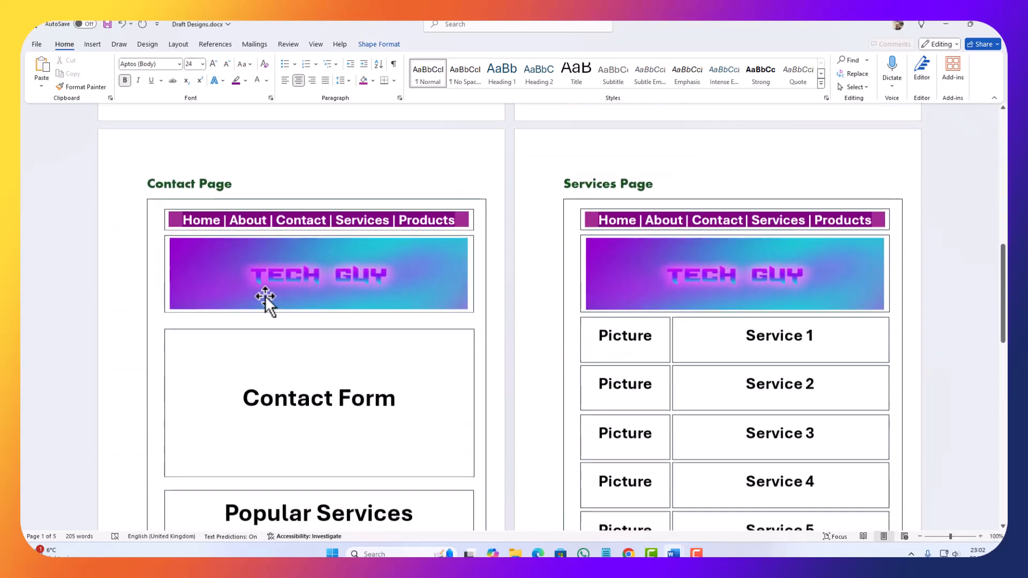
left_click(334, 276)
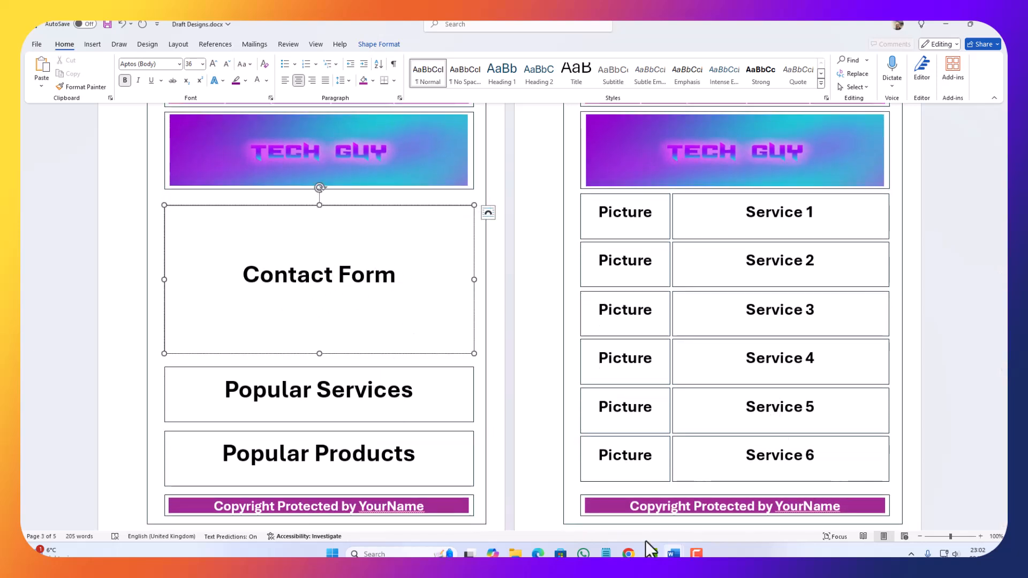
left_click(628, 554)
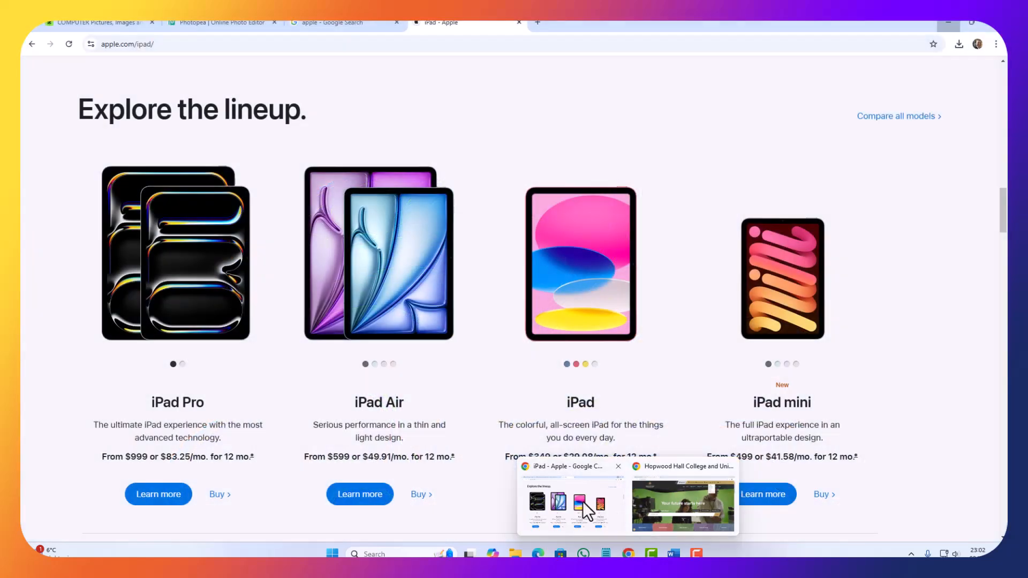
left_click(571, 505)
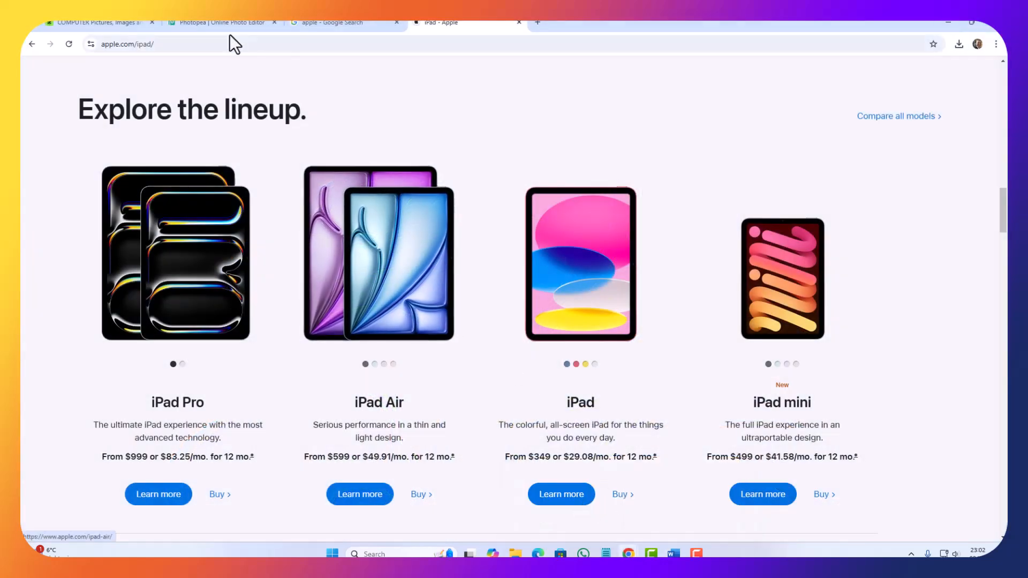
left_click(195, 27)
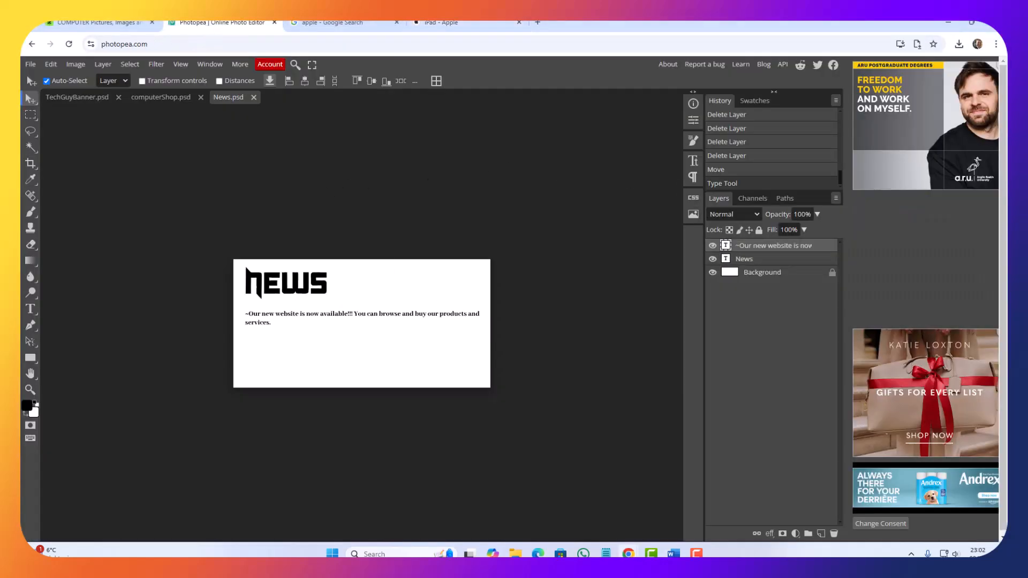
Step: Open Newsletter.psd from the Downloads folder
left_click(31, 64)
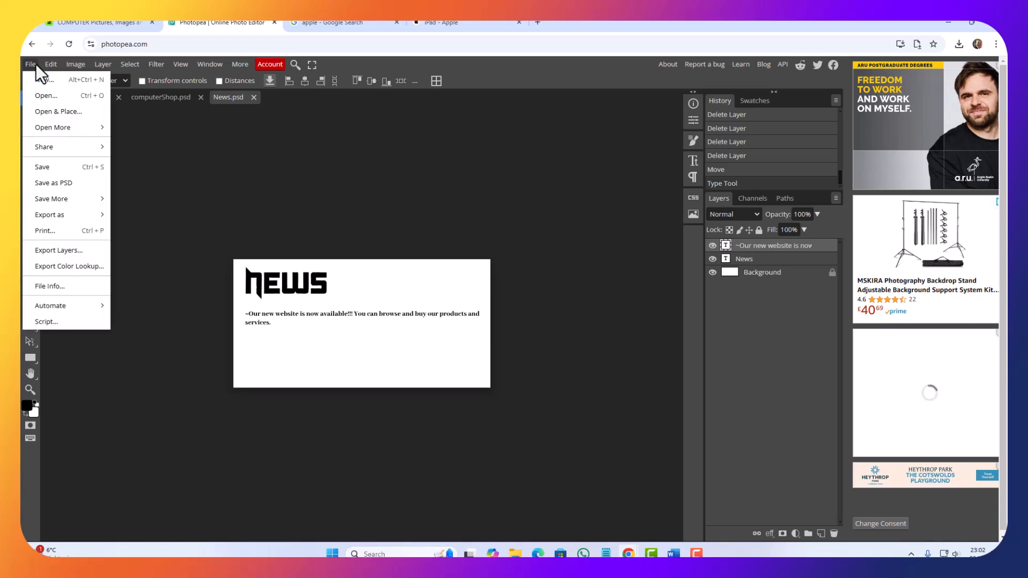
left_click(40, 92)
scroll(375, 199, "down", 2)
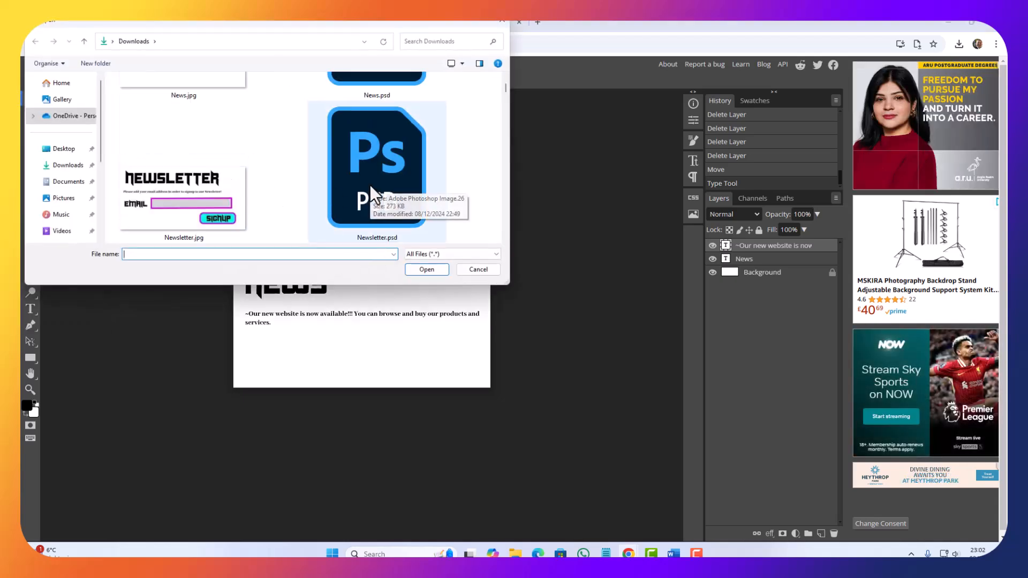
double_click(377, 196)
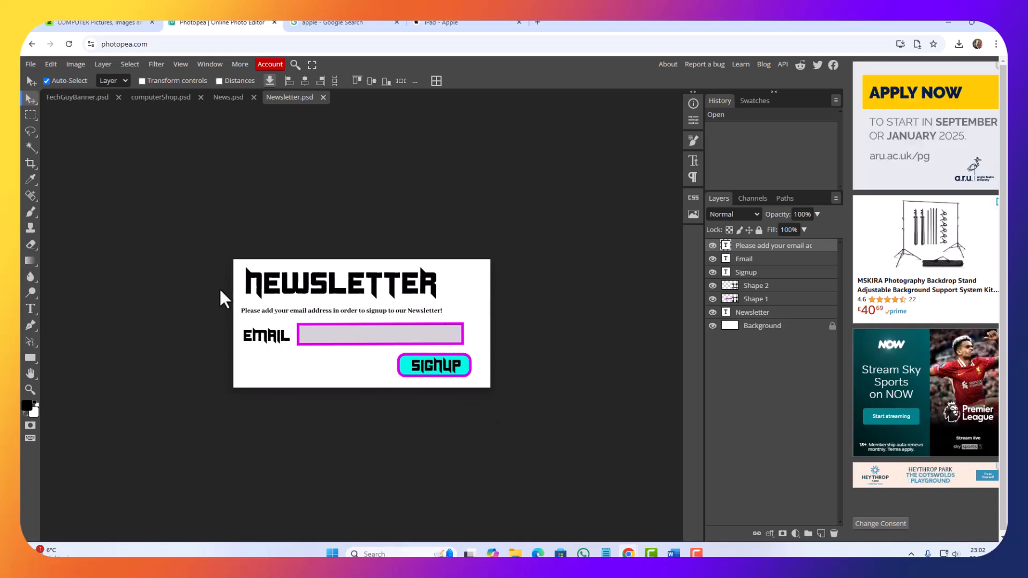
Step: Set the canvas height of Newsletter.psd to 900 pixels
left_click(73, 66)
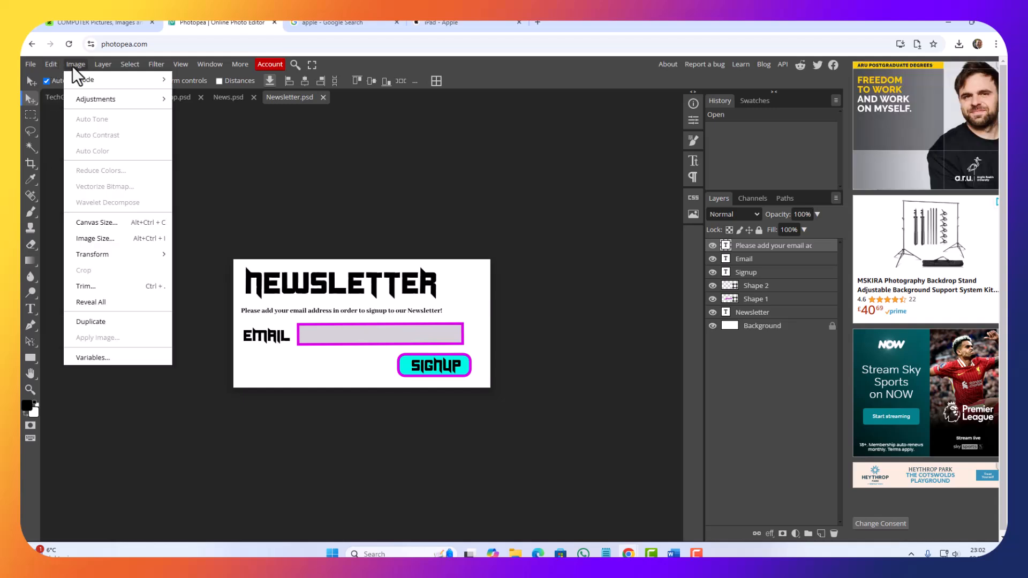
left_click(102, 225)
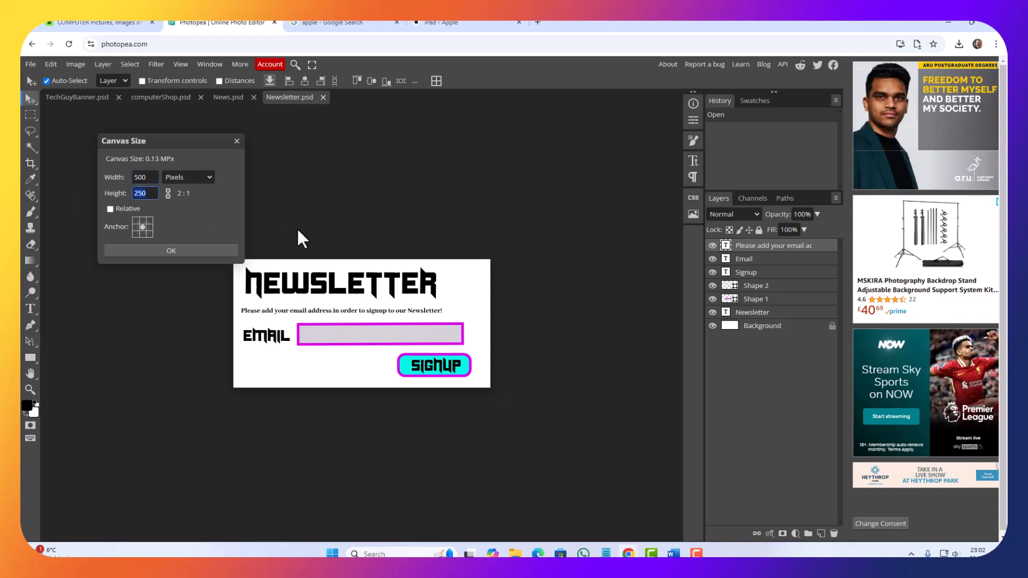
type("900")
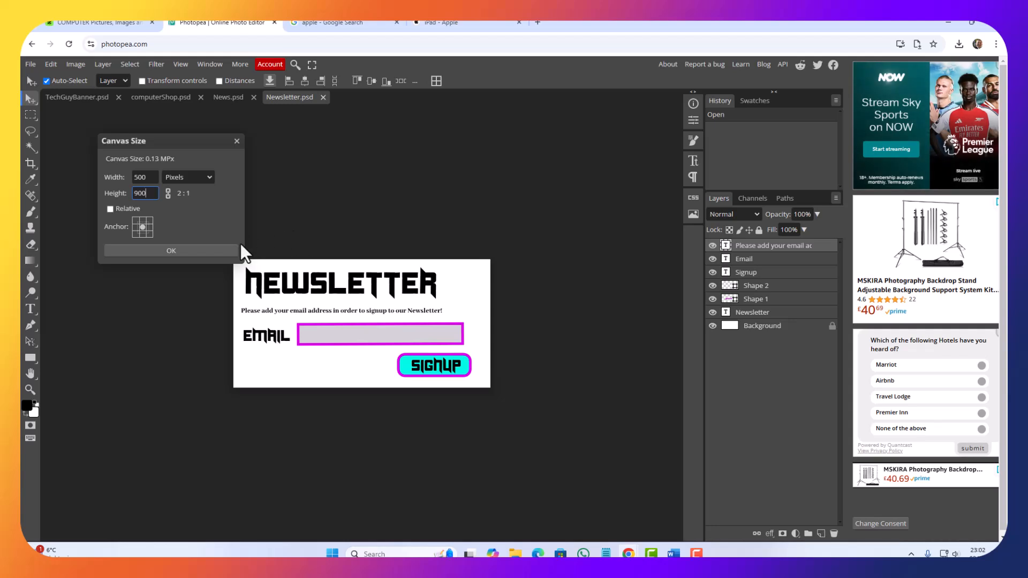
left_click(187, 253)
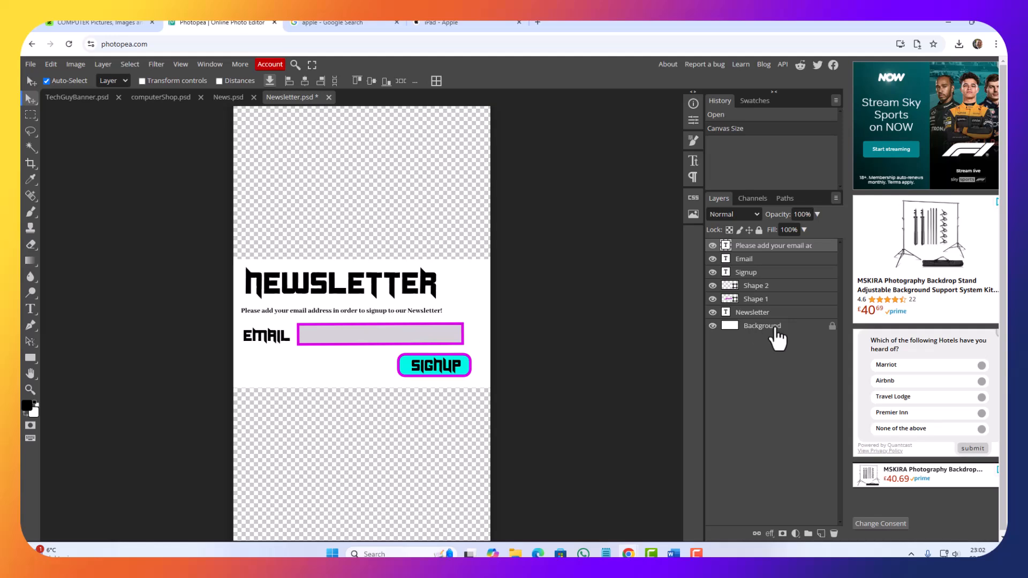
Step: Delete the Background layer and add a new empty layer at the bottom of the layer stack
left_click_drag(816, 327, 799, 350)
left_click(773, 396)
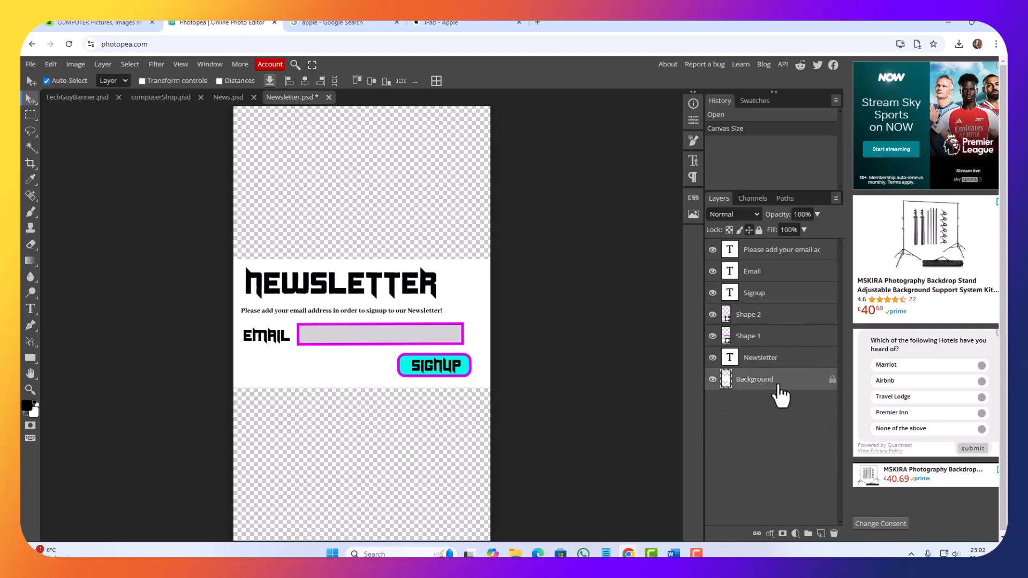
right_click(779, 396)
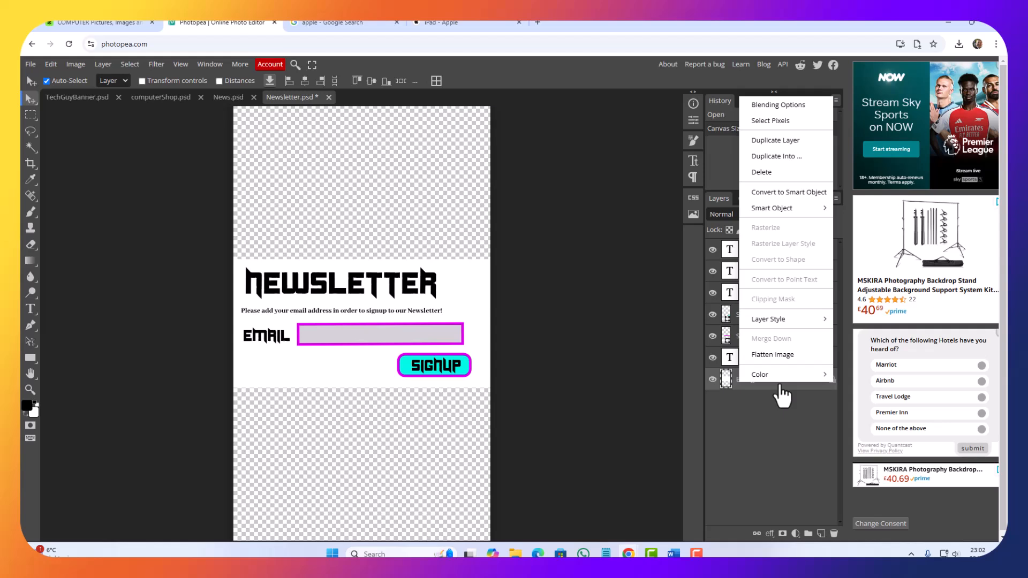
left_click(782, 173)
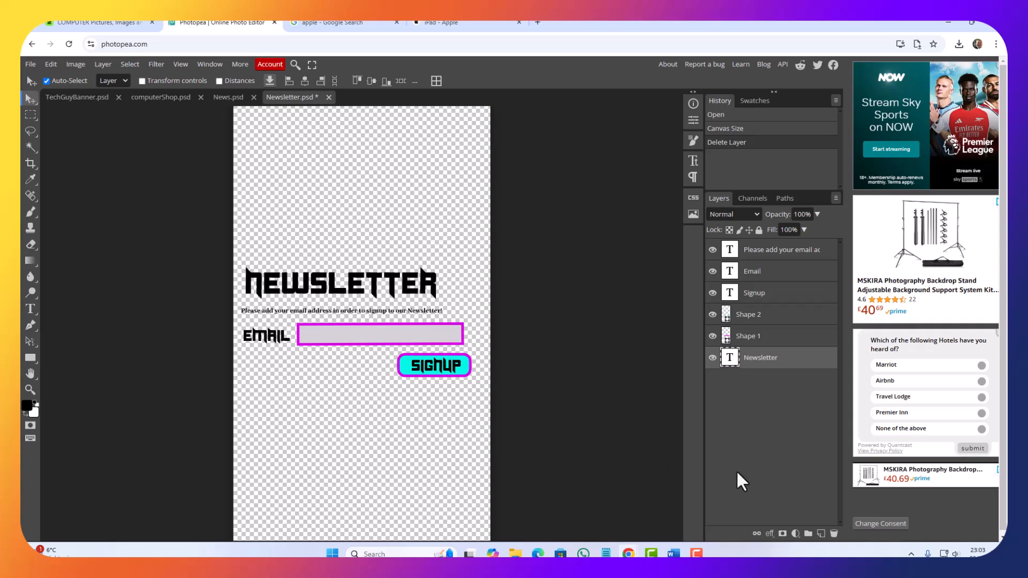
left_click(820, 533)
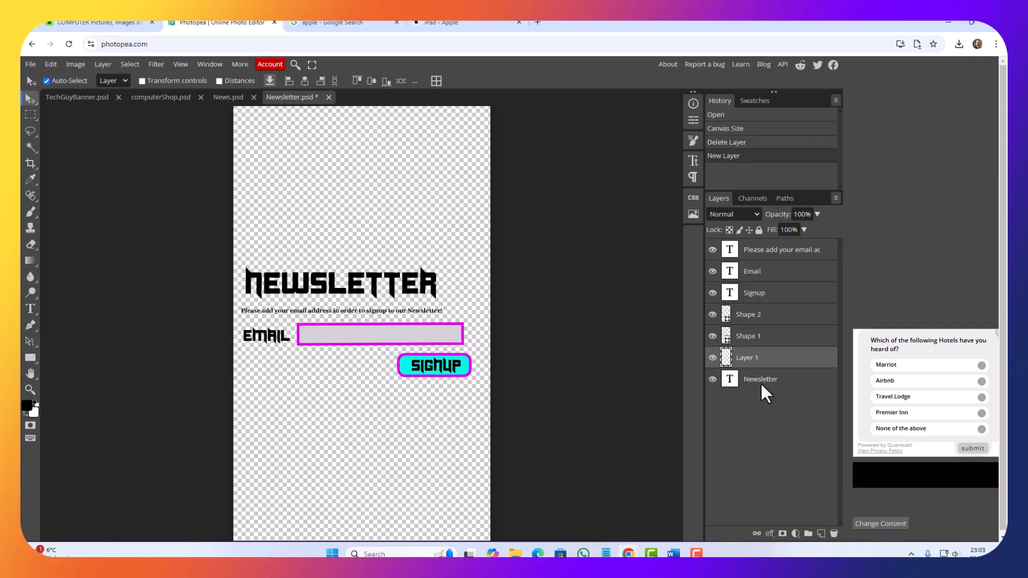
left_click_drag(762, 359, 764, 383)
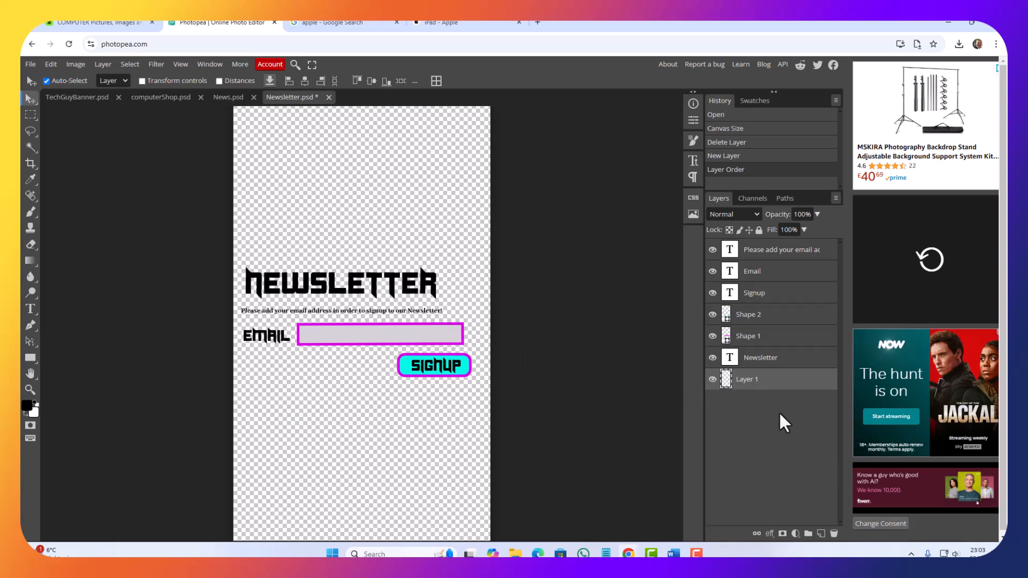
Step: Fill the new bottom layer with a diagonal purple, cyan and pink linear gradient
left_click(30, 261)
left_click_drag(242, 189, 465, 514)
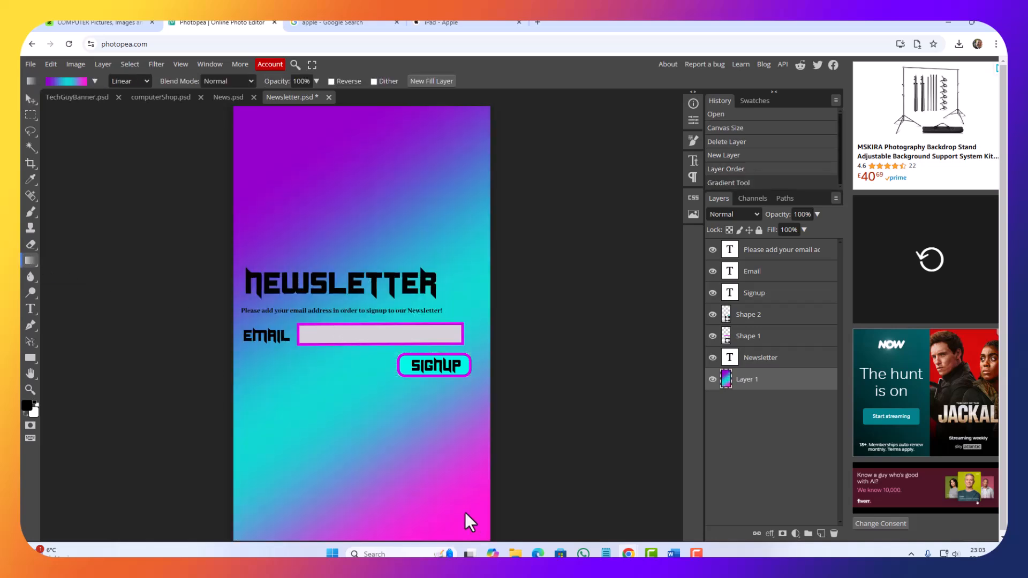
left_click_drag(191, 124, 528, 452)
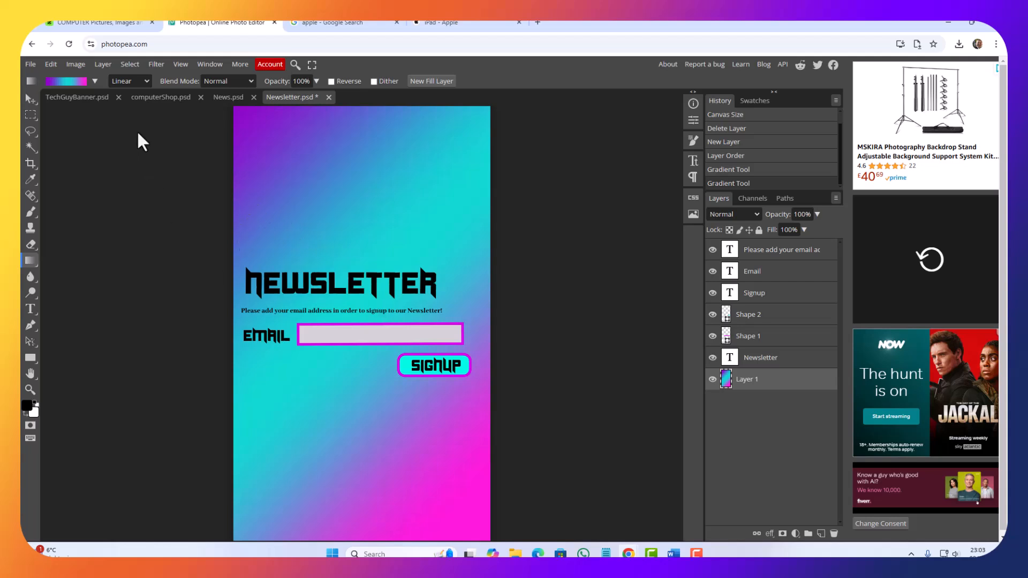
Step: Move the Newsletter heading to the top of the canvas and change its text to "Contact Us"
left_click(29, 99)
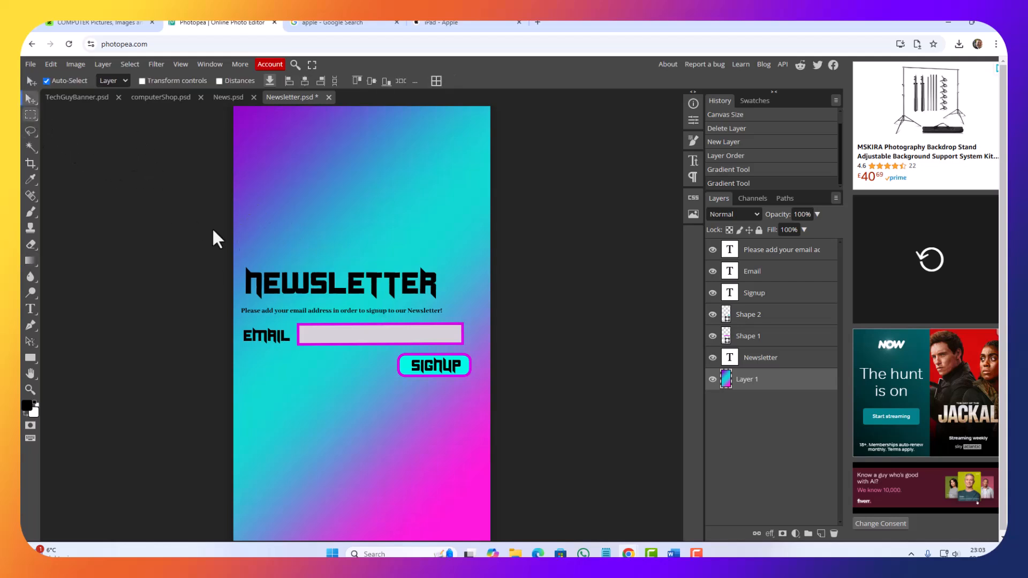
left_click_drag(320, 286, 316, 140)
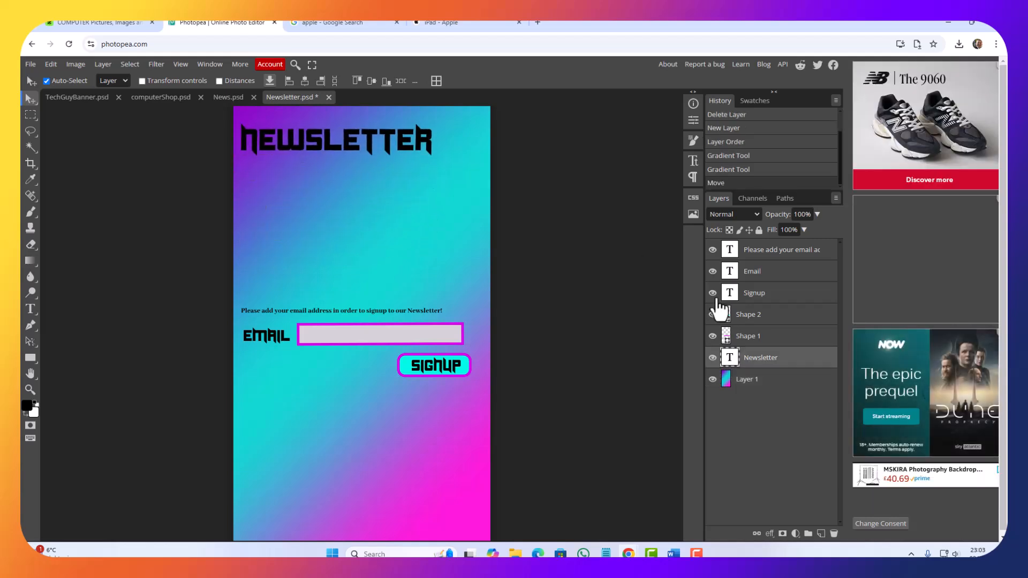
double_click(729, 357)
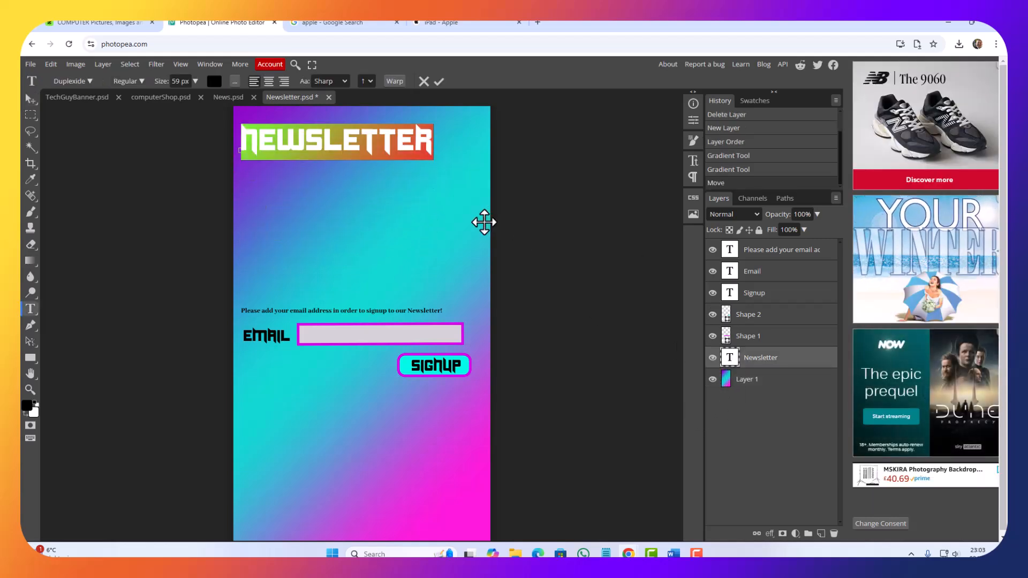
type("CONTACT US")
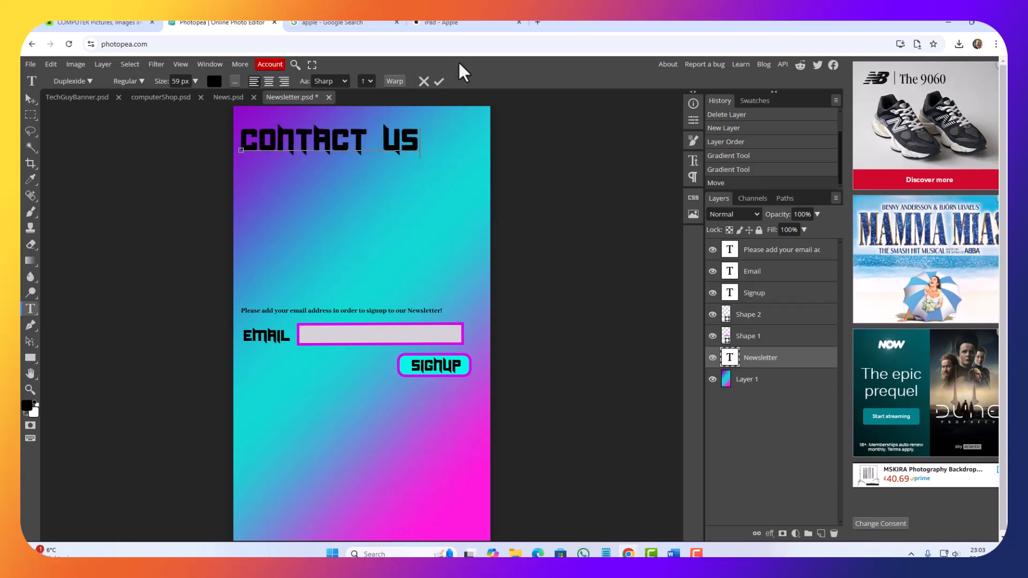
Step: Move the small instruction line directly below the Contact Us heading
left_click(31, 99)
left_click_drag(262, 311, 260, 167)
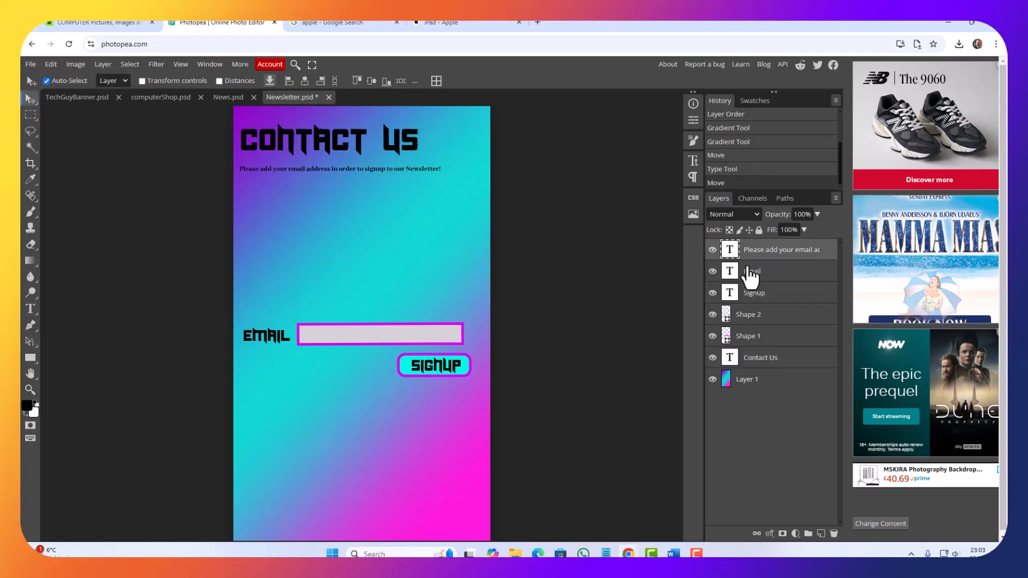
double_click(729, 249)
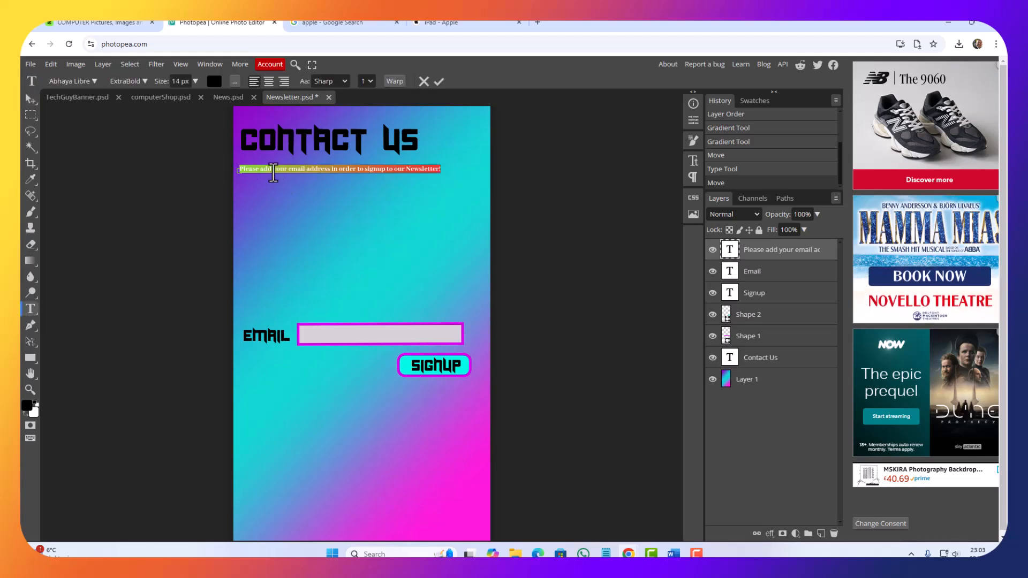
left_click(271, 172)
left_click_drag(265, 169, 434, 172)
type("complete")
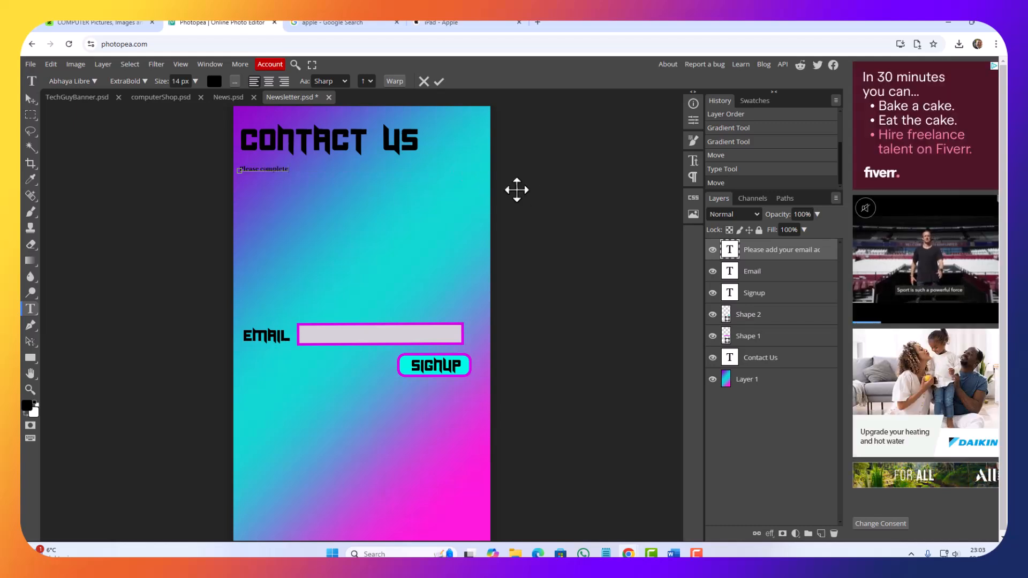
double_click(729, 250)
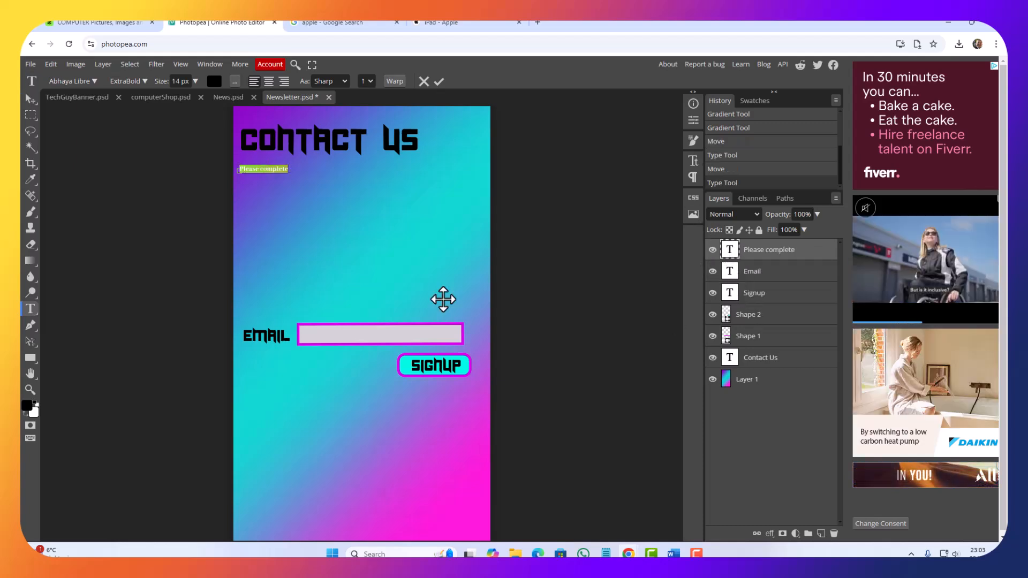
left_click(36, 100)
left_click(316, 228)
key("ctrl+z")
key("ctrl+z")
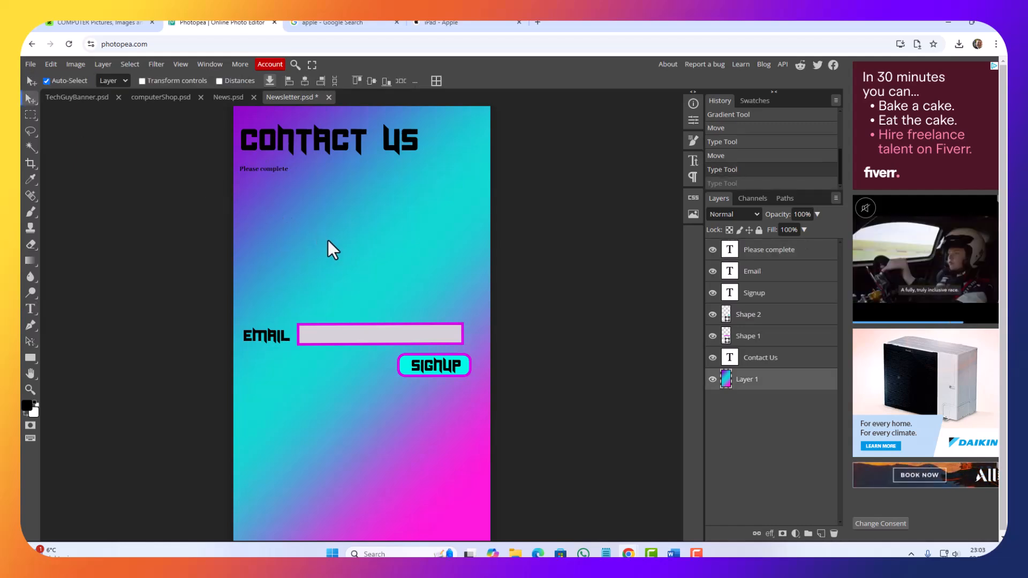
Step: Change the instruction line to "Please complete the following form in order to contact us!"
left_click(732, 256)
double_click(731, 253)
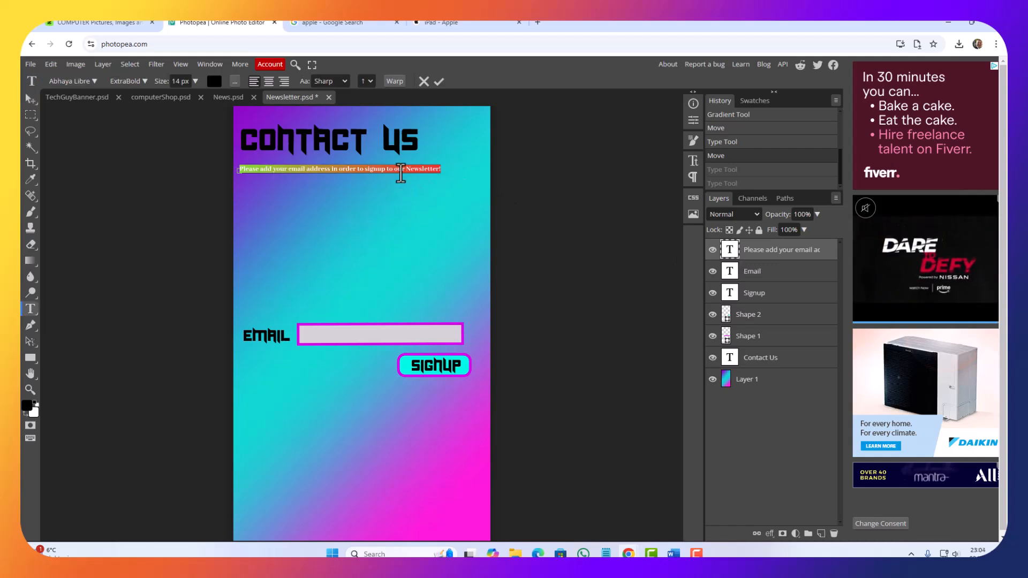
left_click(377, 186)
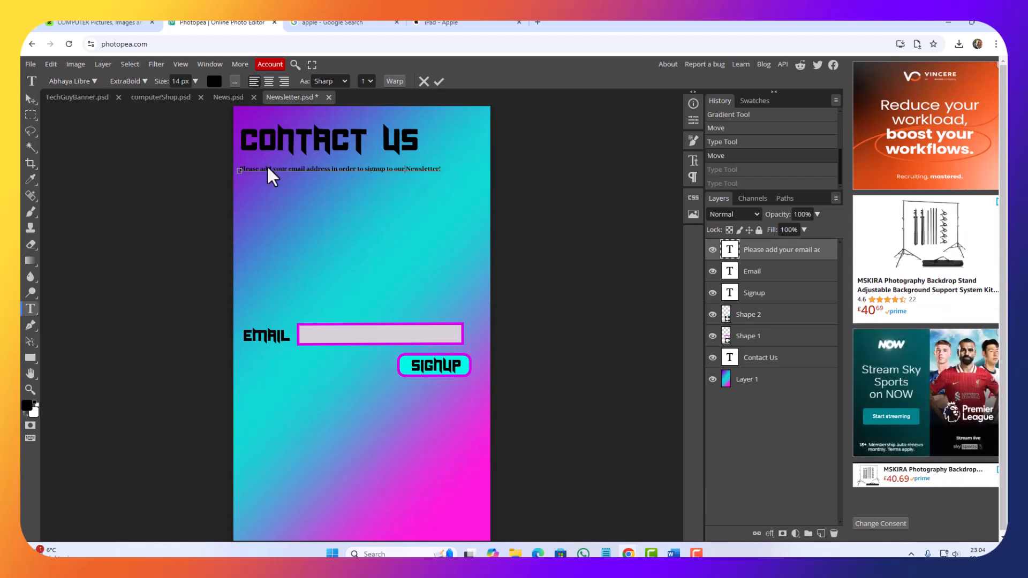
left_click_drag(260, 169, 525, 182)
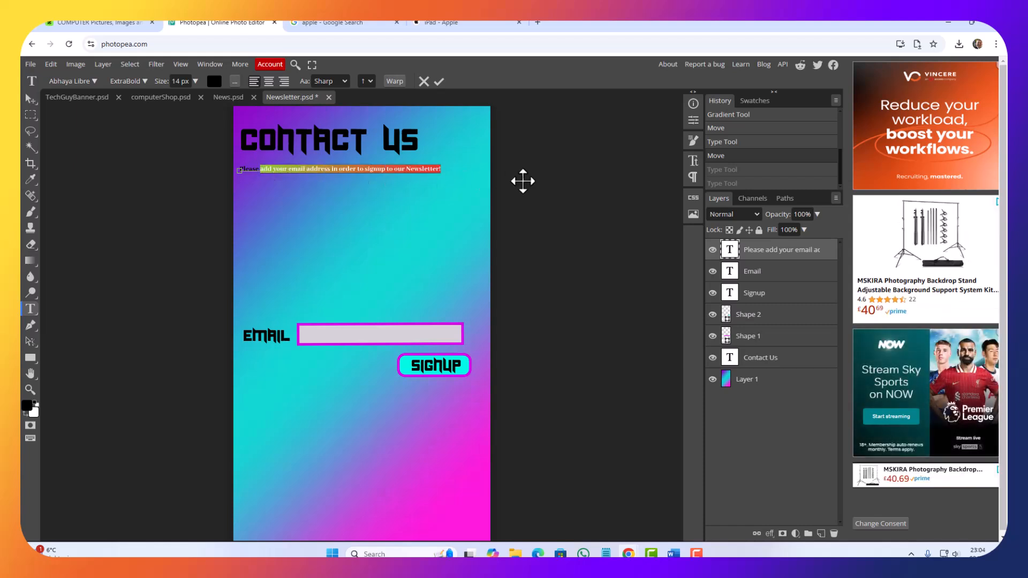
key("BackSpace")
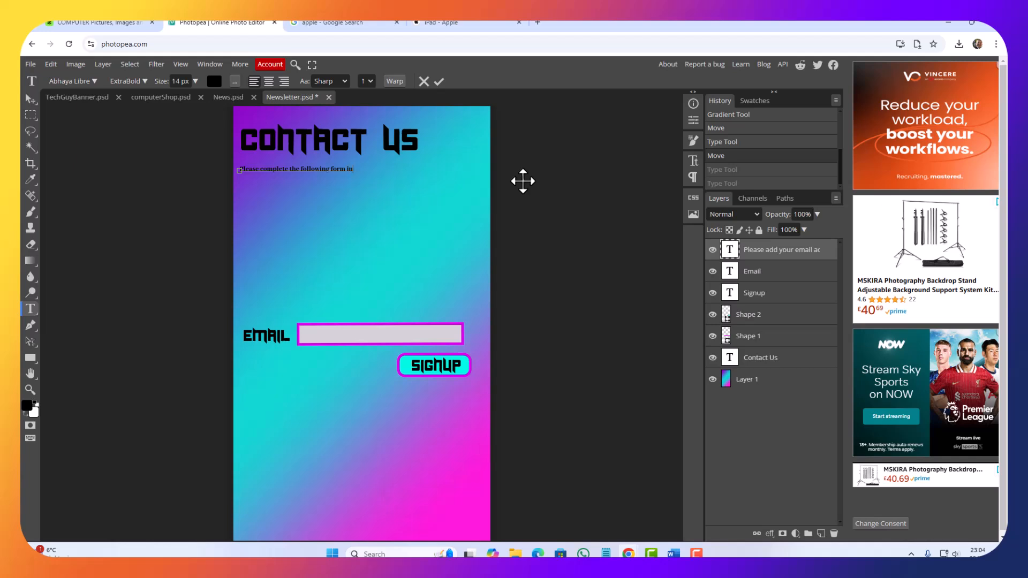
type("order to contact us!")
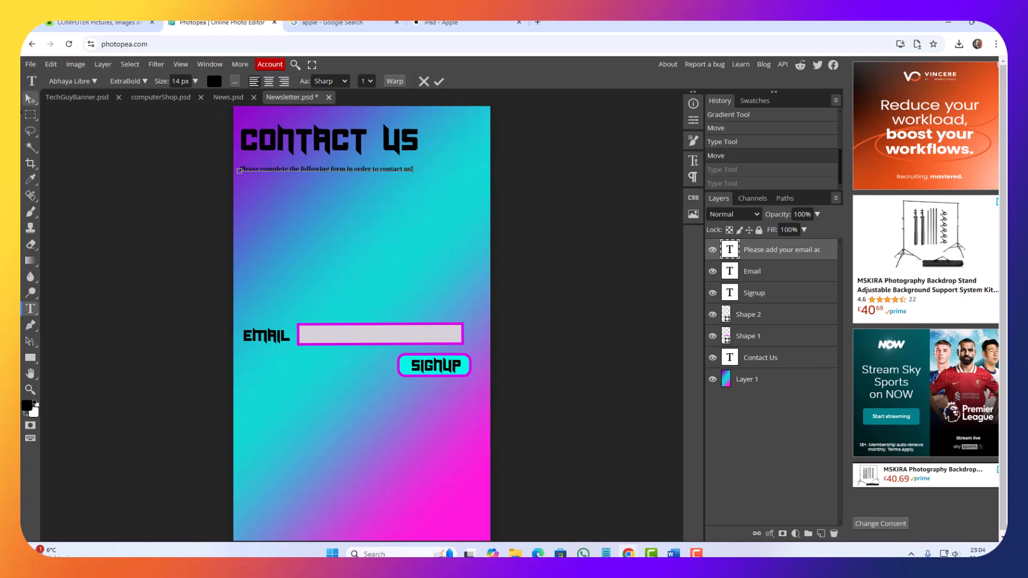
left_click(31, 101)
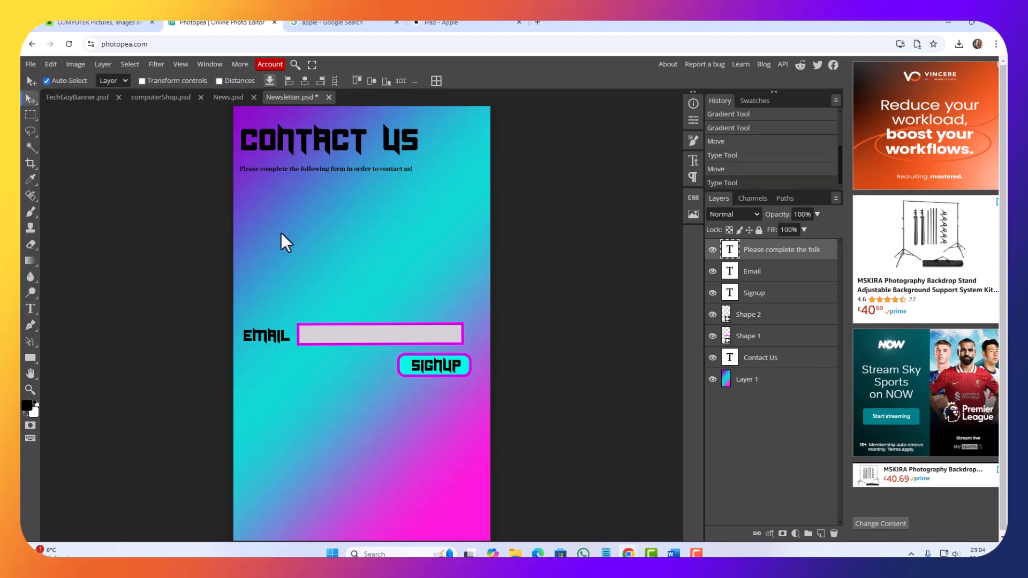
Step: Move the Email label and its input box up below the instruction line, and place the Email text layer directly above Shape 1
left_click(352, 329)
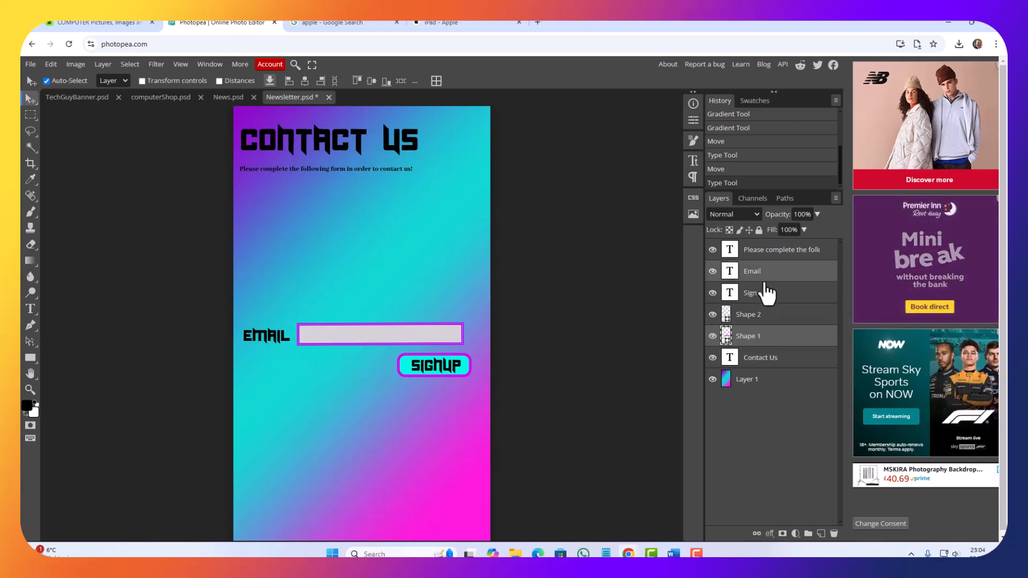
left_click_drag(322, 337, 319, 199)
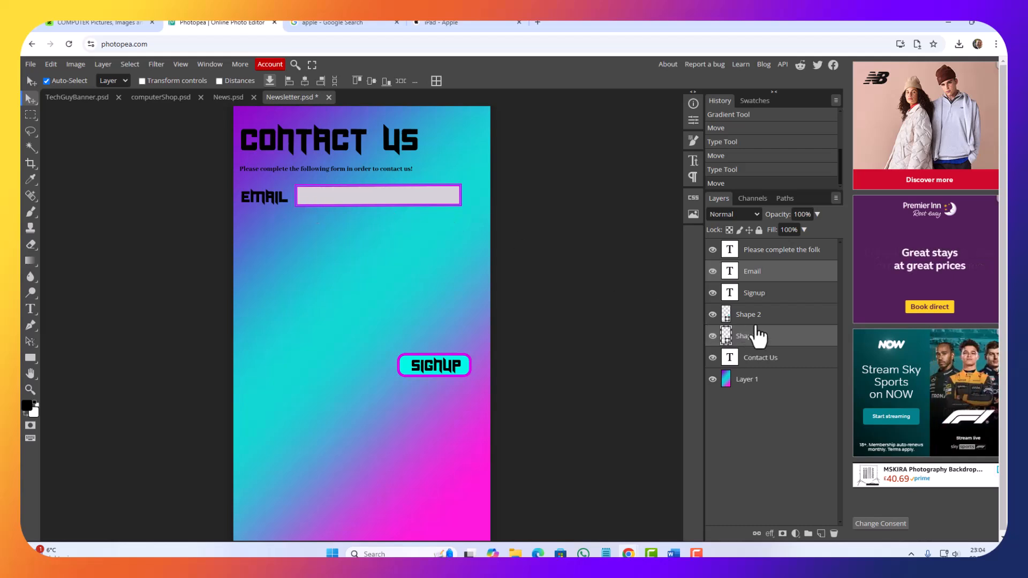
left_click_drag(759, 282, 774, 331)
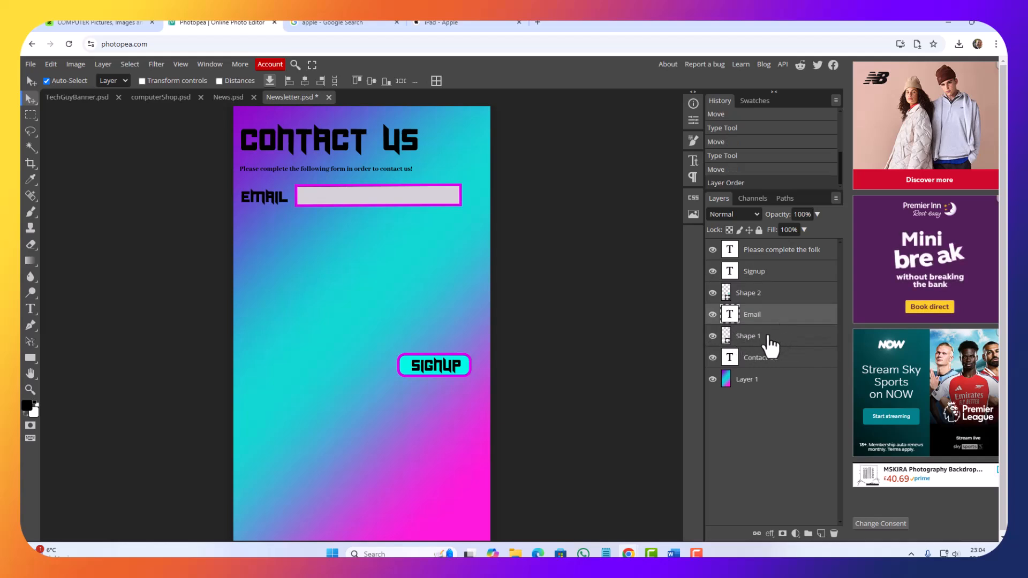
Step: Rename the Shape 1 layer as Email
left_click(744, 337)
double_click(745, 336)
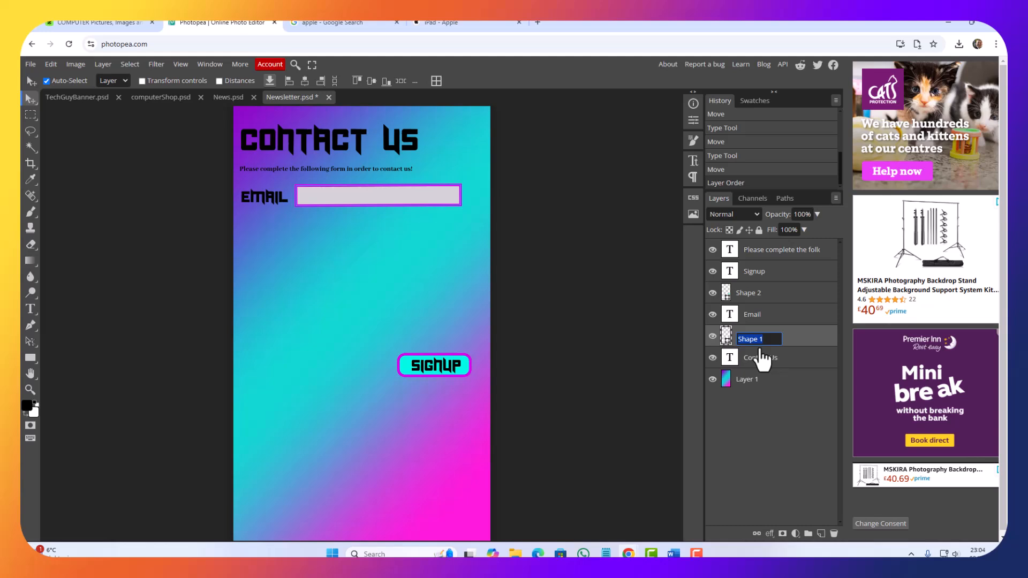
type("Emb")
key("BackSpace")
type("ail")
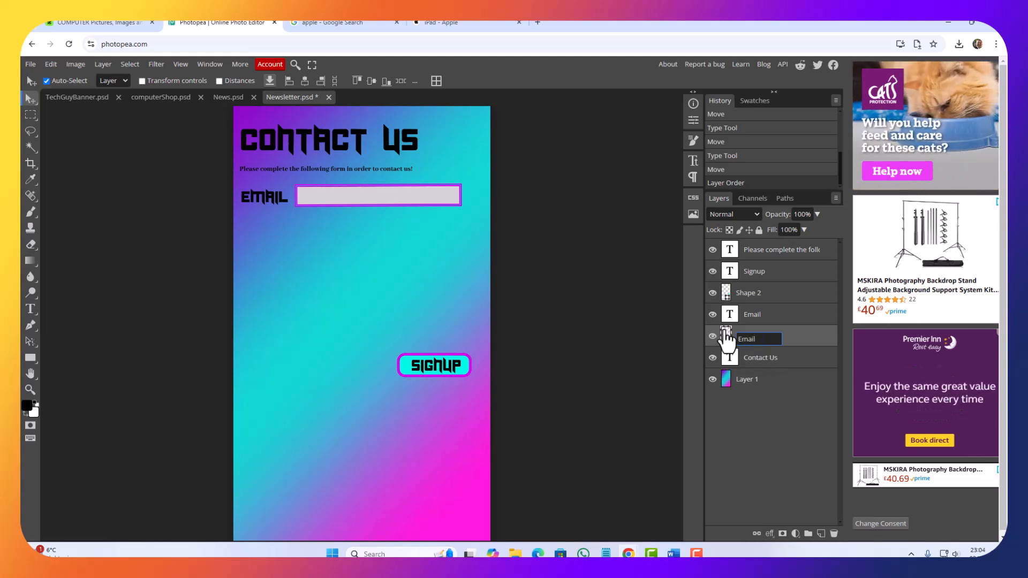
key("Return")
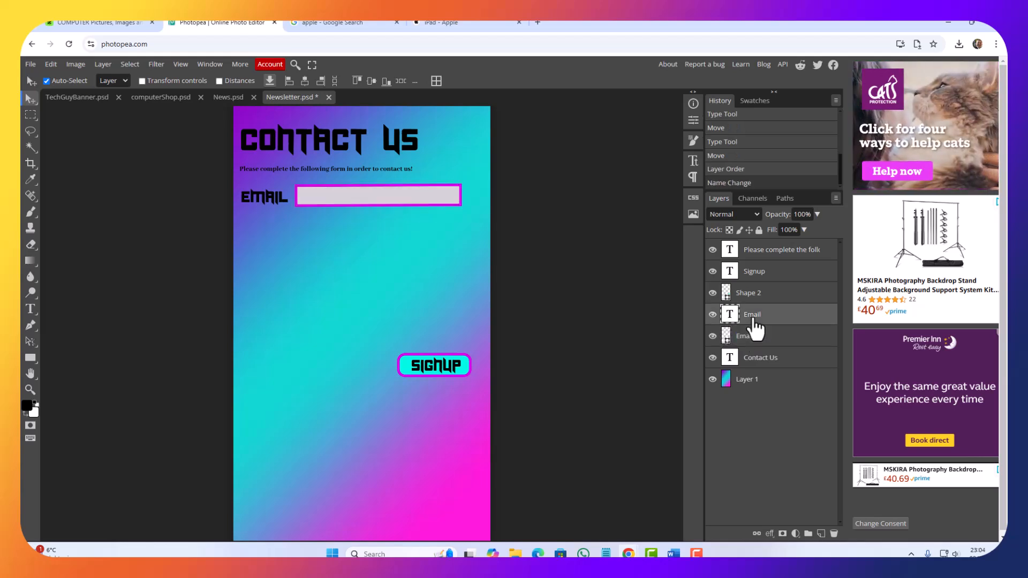
Step: Duplicate the Email label and input box layers and place the copies as a second row directly below the originals
left_click(757, 339, "shift")
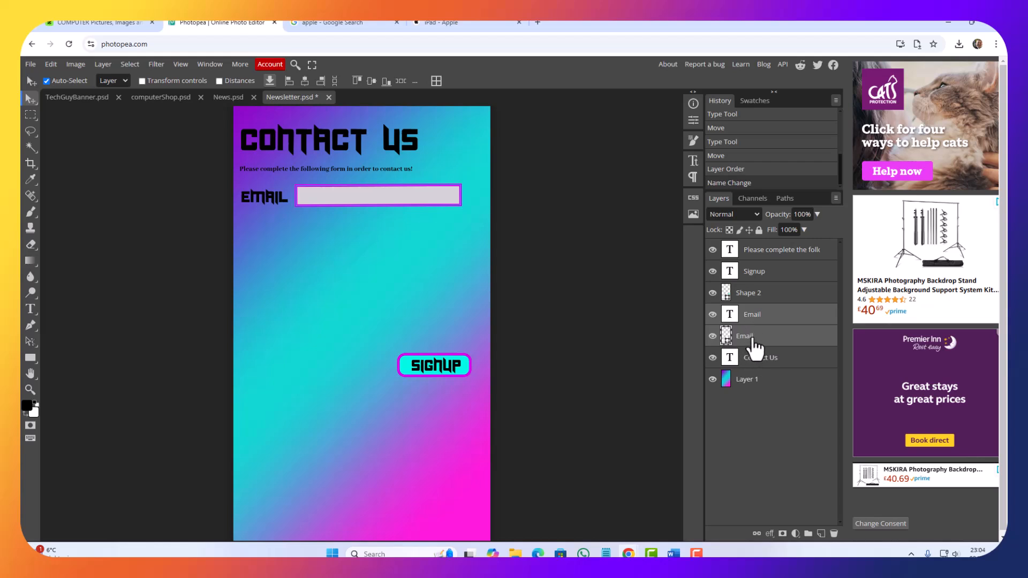
right_click(754, 338)
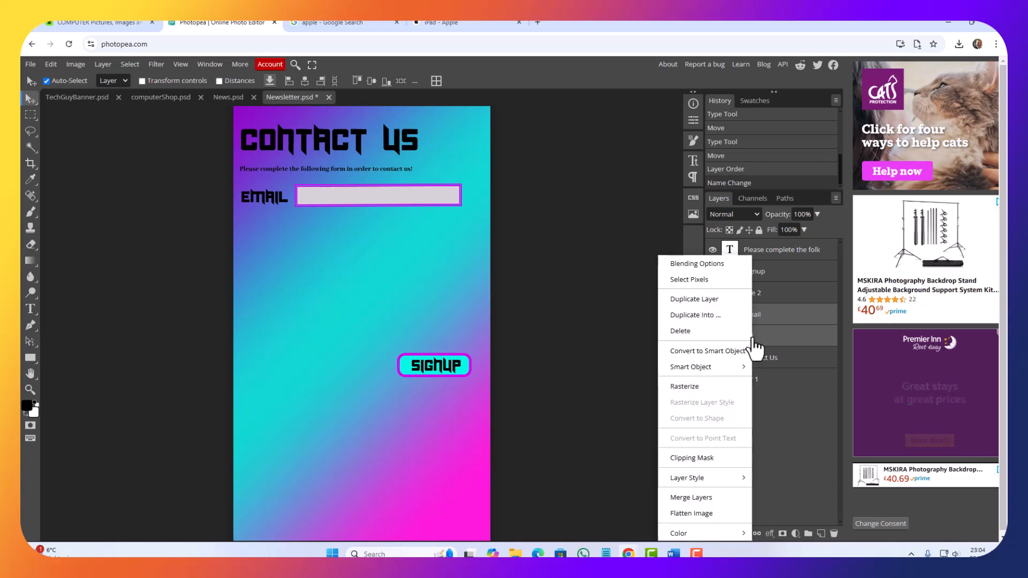
left_click(704, 299)
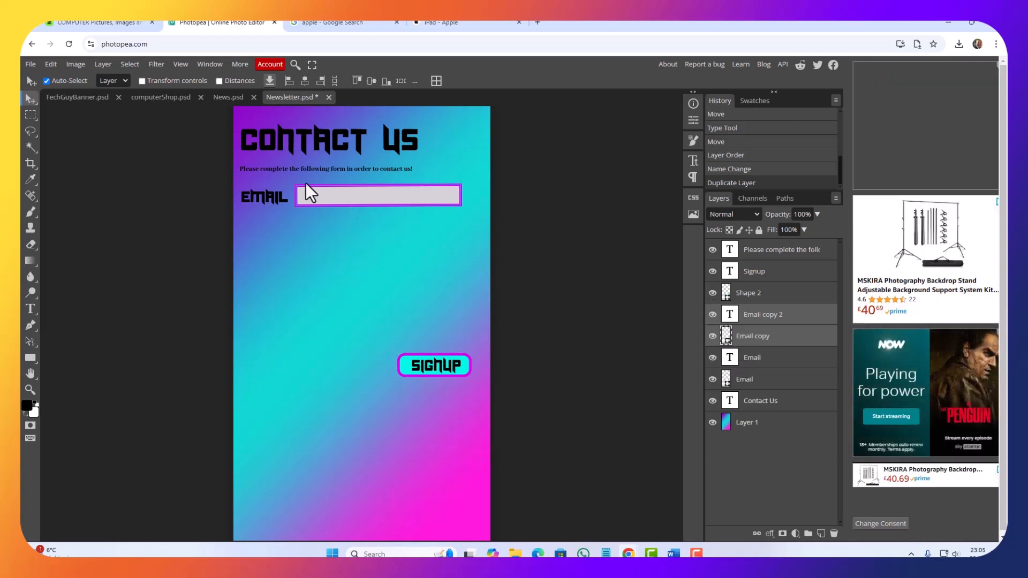
left_click_drag(314, 197, 310, 229)
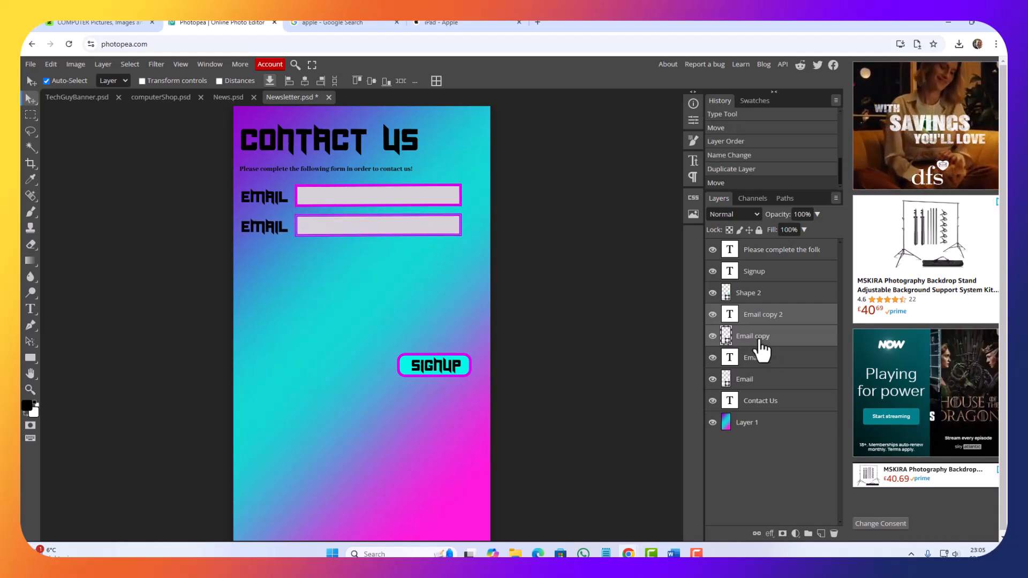
Step: Change the second row's label text to "Name" and rename its input box layer as Name
double_click(729, 314)
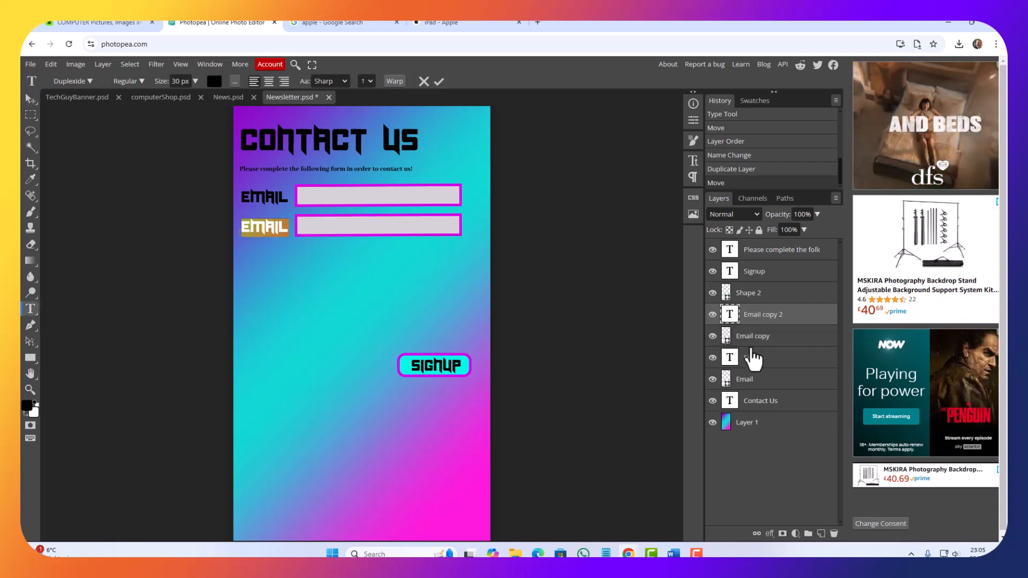
type("Name")
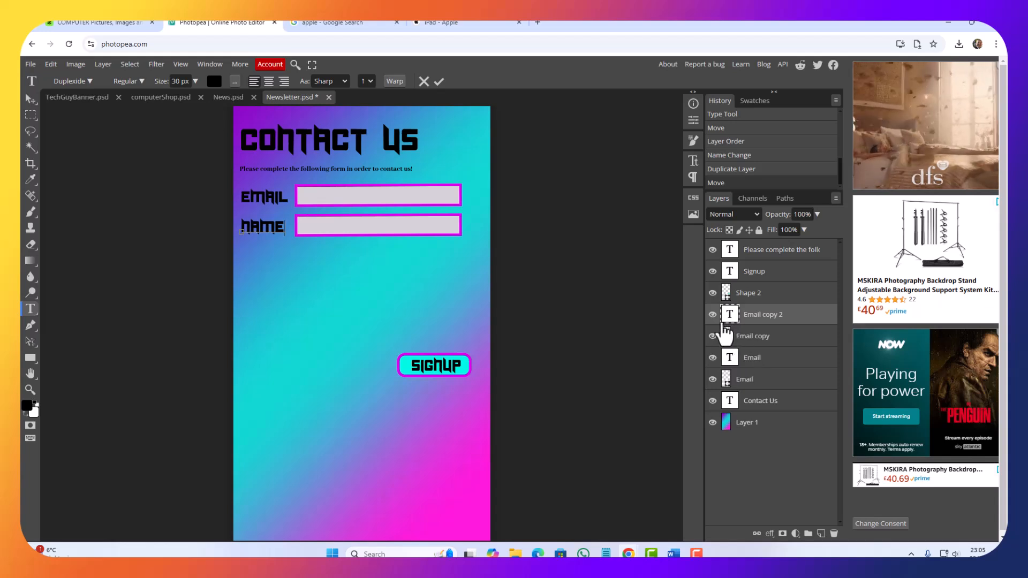
double_click(752, 337)
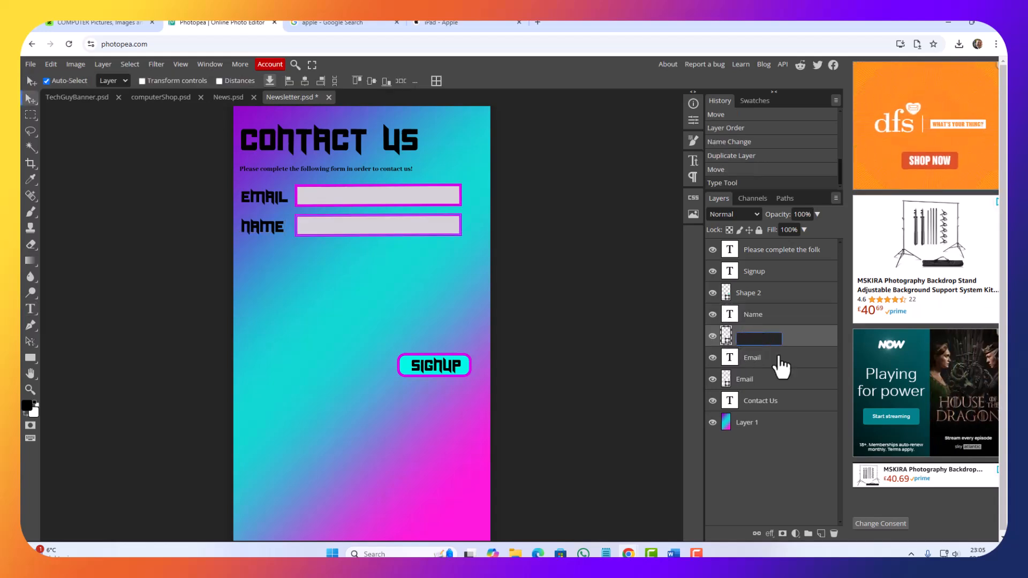
type("Name")
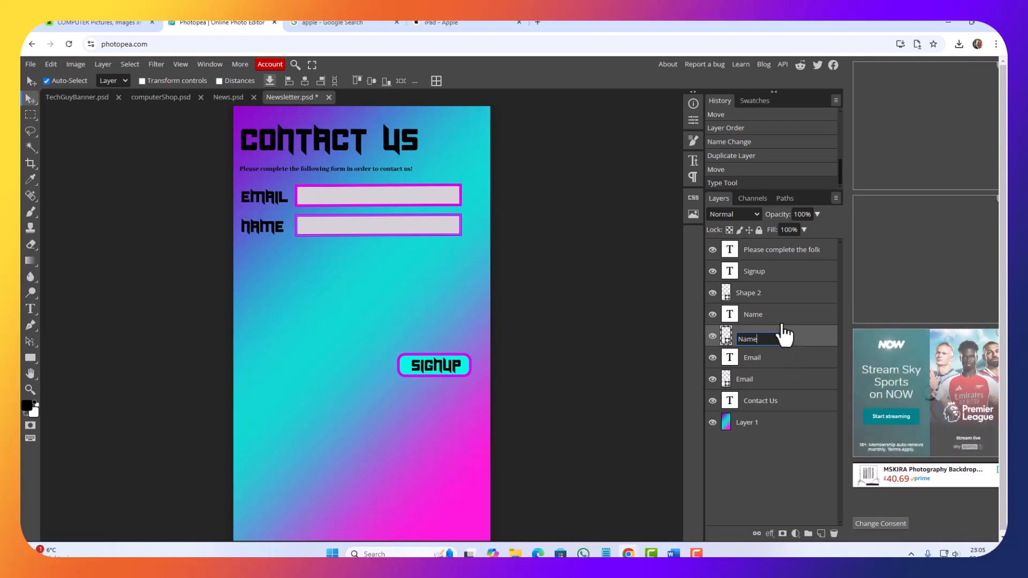
key("Return")
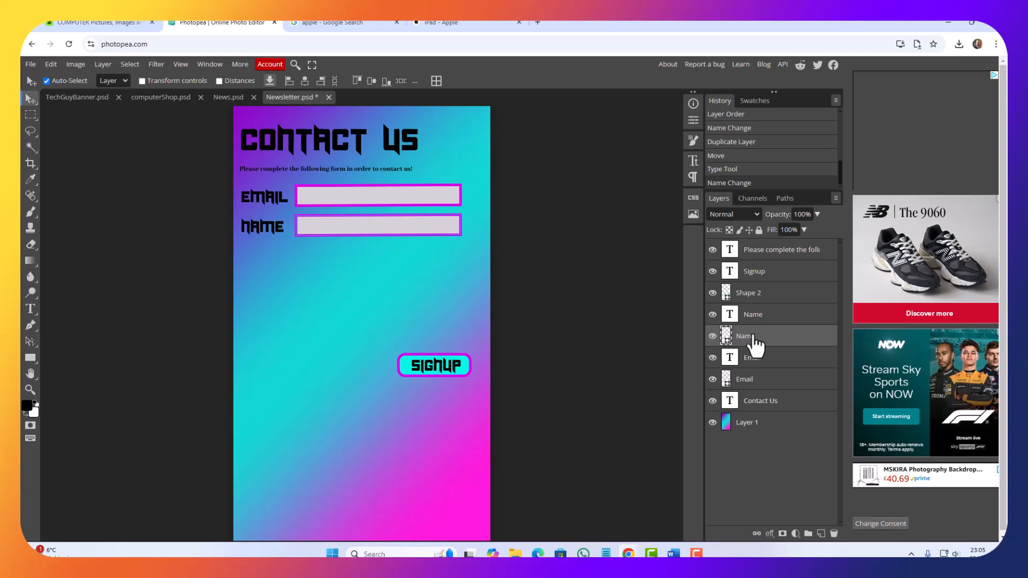
Step: Duplicate the Name label and its input box layer together
left_click(761, 316, "shift")
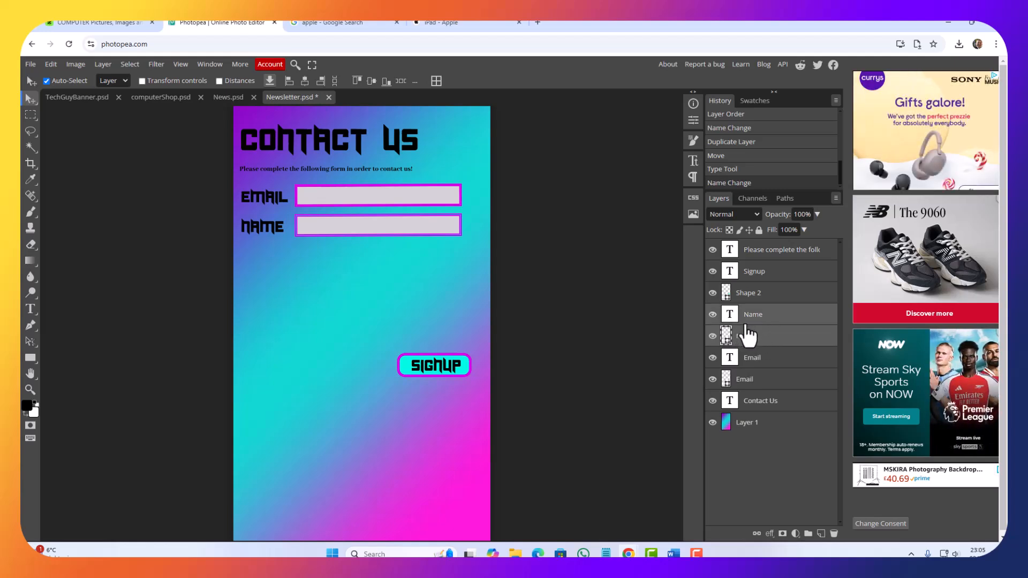
right_click(749, 327)
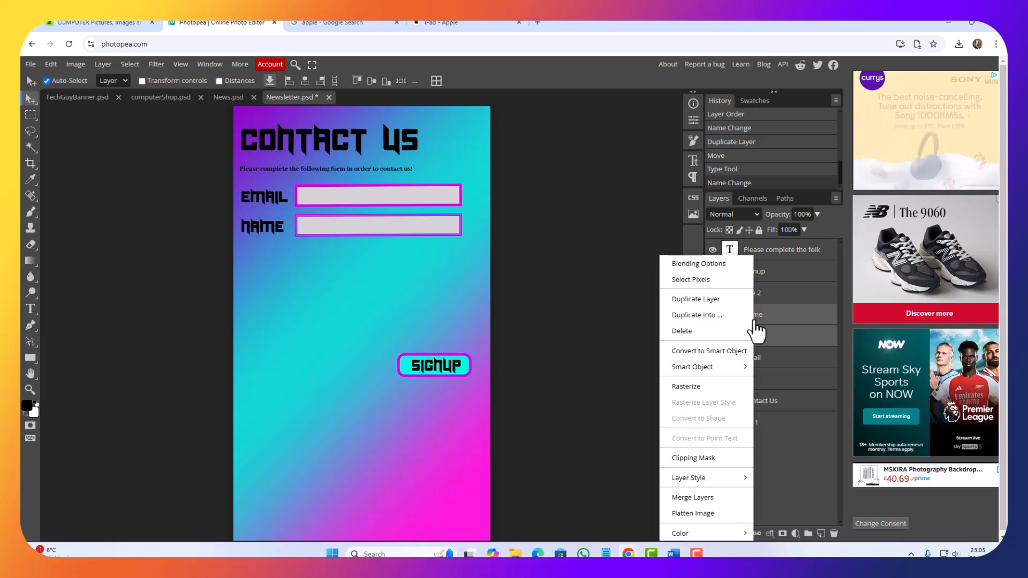
left_click(696, 299)
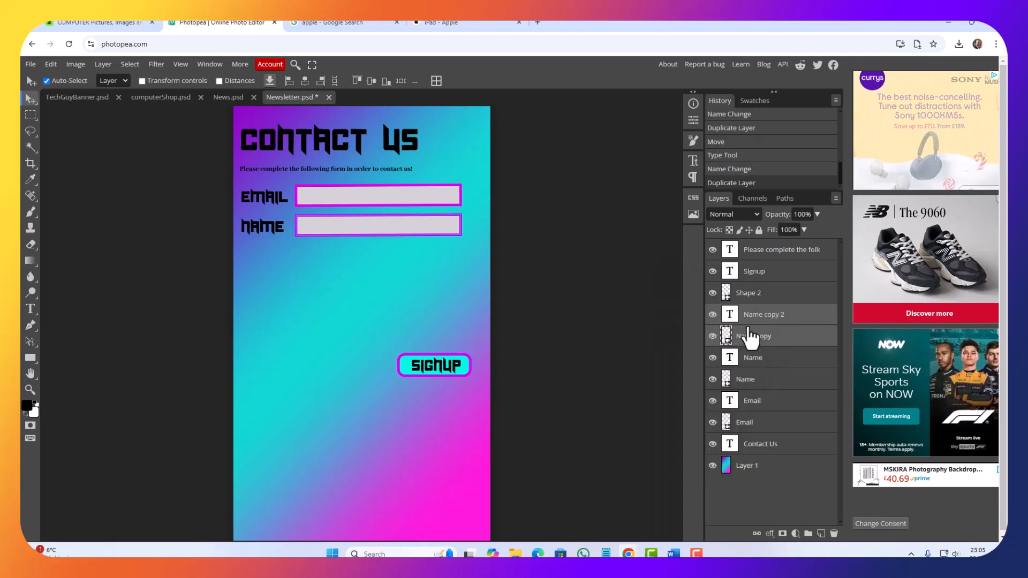
Step: Move the copied Name label and input box straight down together to form a third row below the Name row
left_click_drag(332, 229, 335, 276)
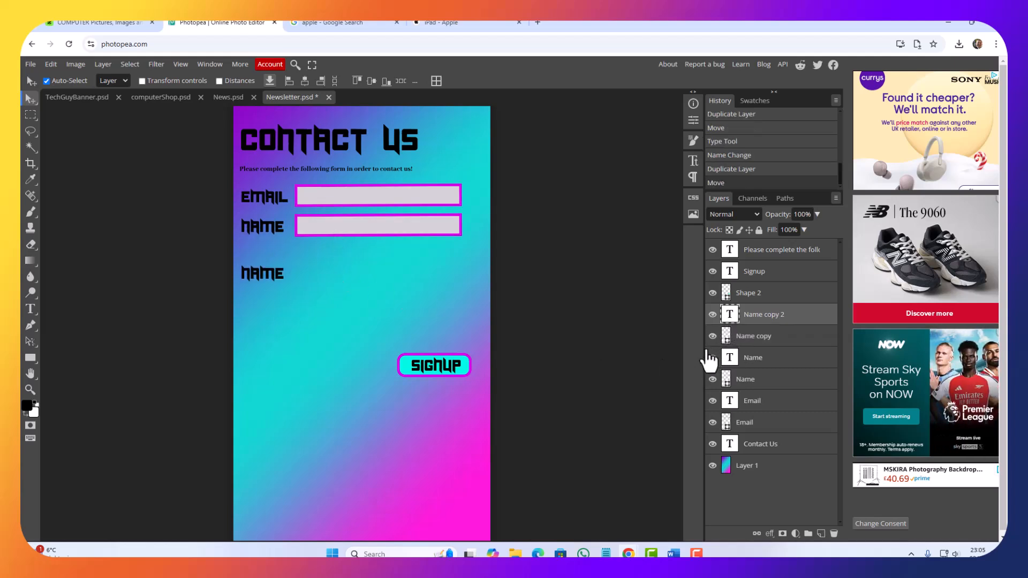
key("ctrl+z")
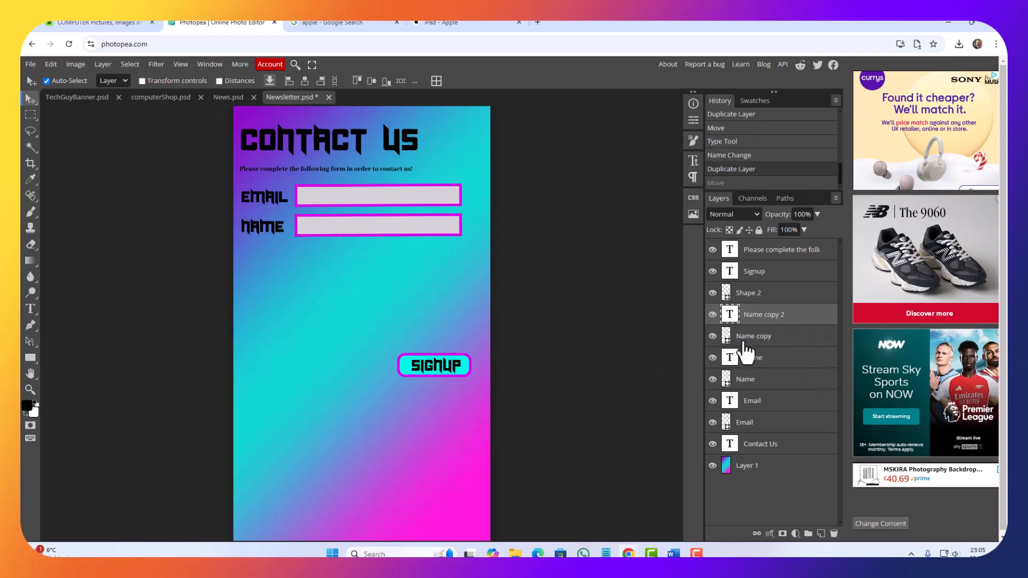
left_click(753, 335)
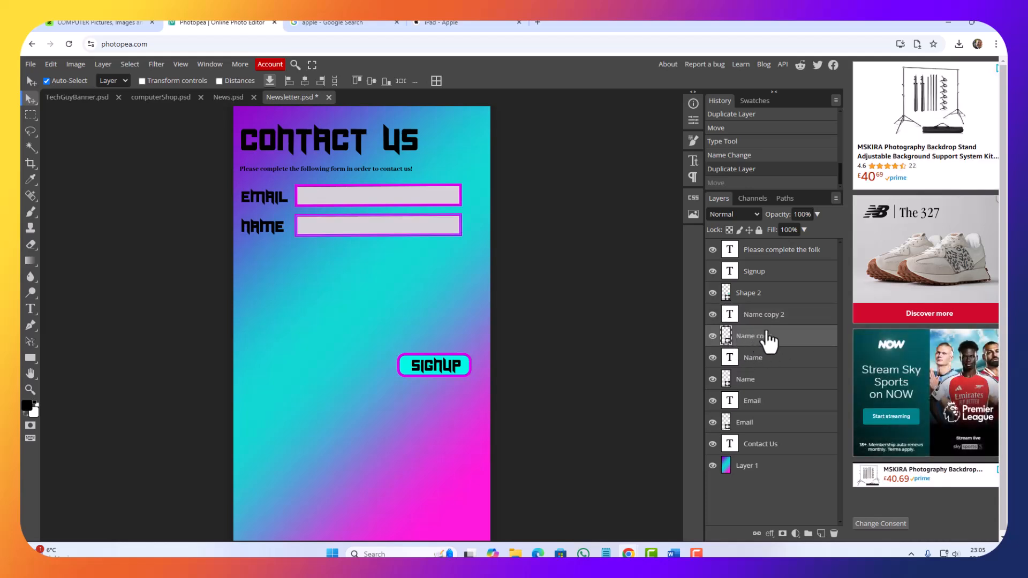
left_click(764, 316, "ctrl")
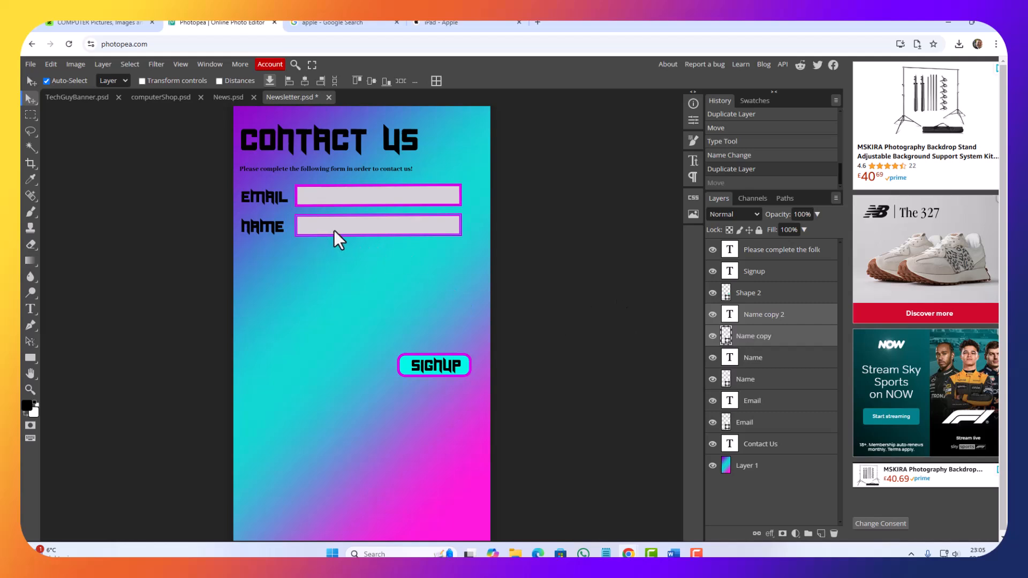
key("Down")
key("Down")
key("Down")
key("Down")
key("Down")
key("Down")
key("Down")
key("Down")
key("Down")
key("Down")
key("Down")
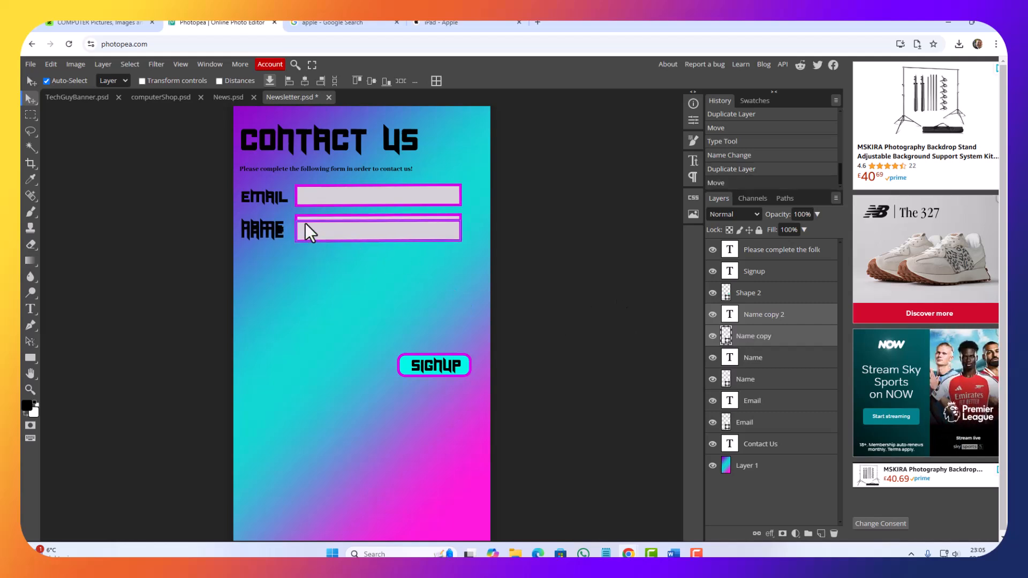
key("Down")
key("Down")
key("Down")
key("Down")
key("Down")
key("Down")
key("Down")
key("Down")
key("Down")
key("Down")
key("Down")
key("Down")
key("Down")
key("Down")
key("Down")
key("Down")
key("Down")
key("Down")
key("Down")
key("Down")
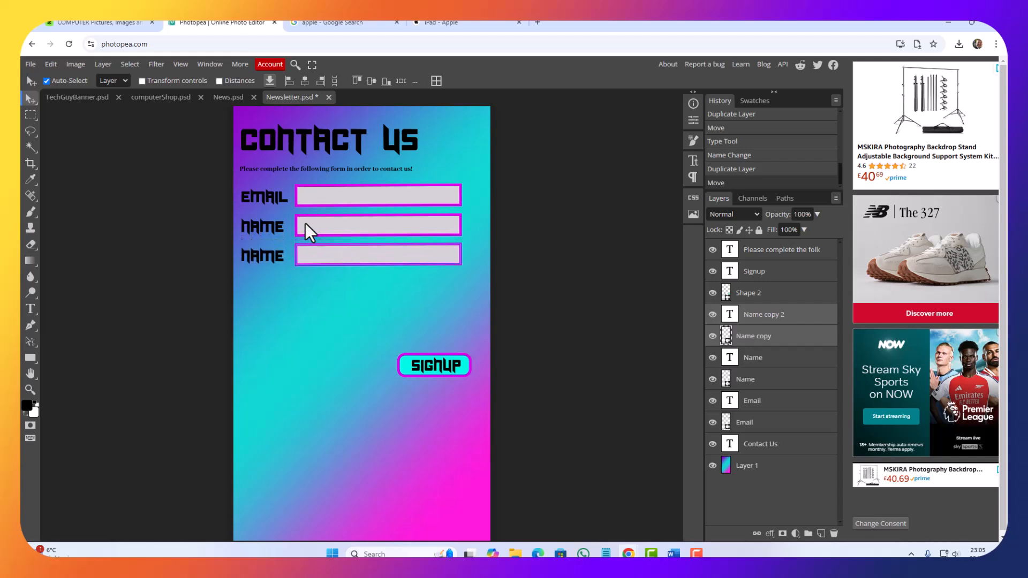
key("Down")
key("Down")
key("Down")
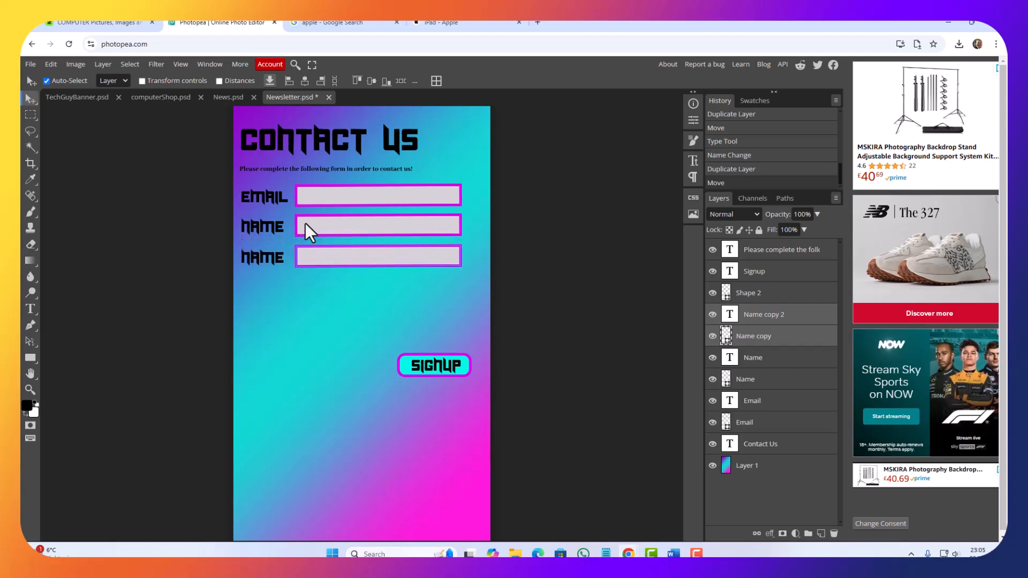
key("Down")
key("Down")
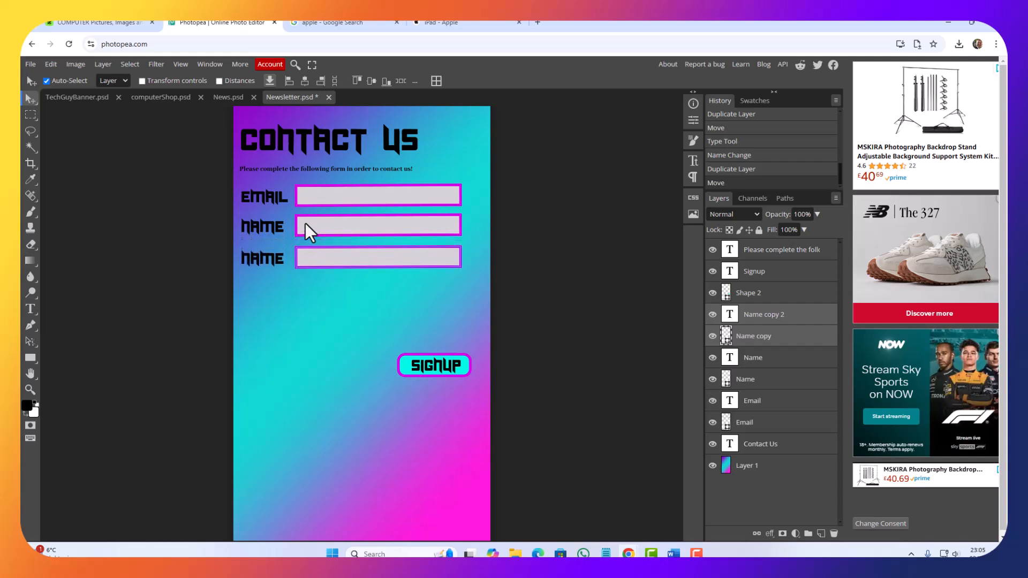
Step: Change the third row's label text to "Message"
left_click(730, 317)
double_click(731, 319)
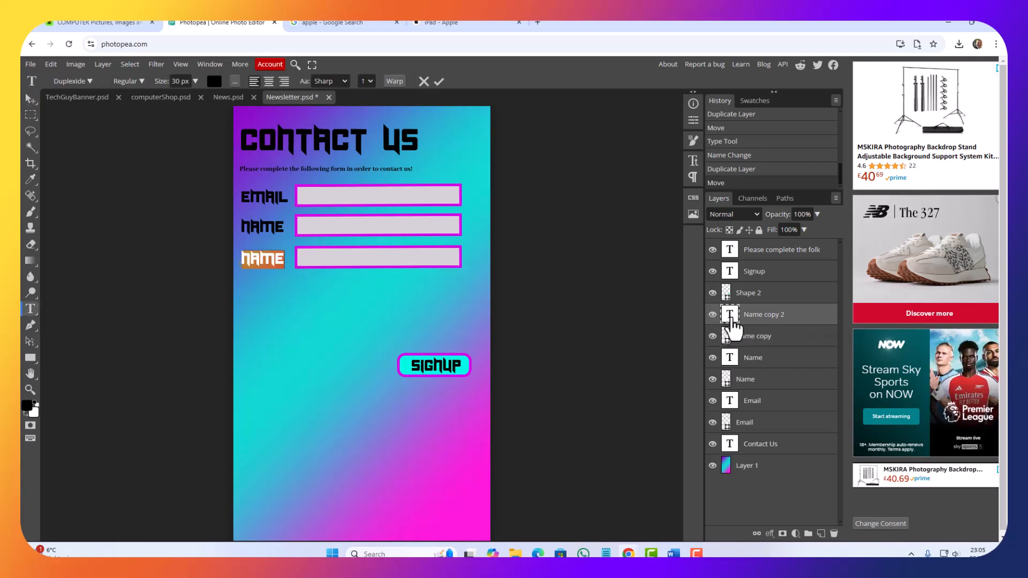
type("Me")
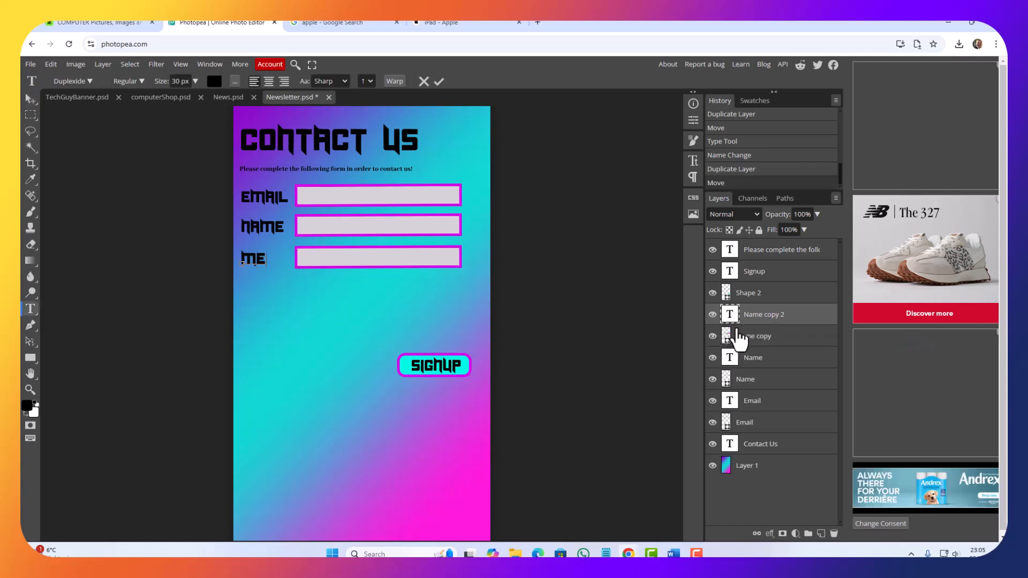
type("ssage")
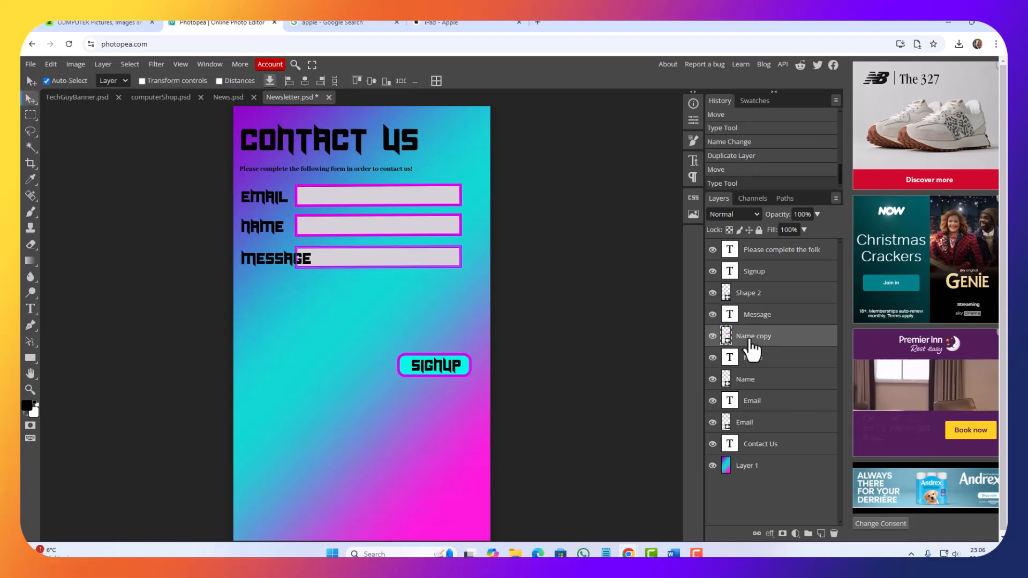
Step: Rename the third row's input box layer, Name copy, as Message
left_click(748, 340)
double_click(751, 340)
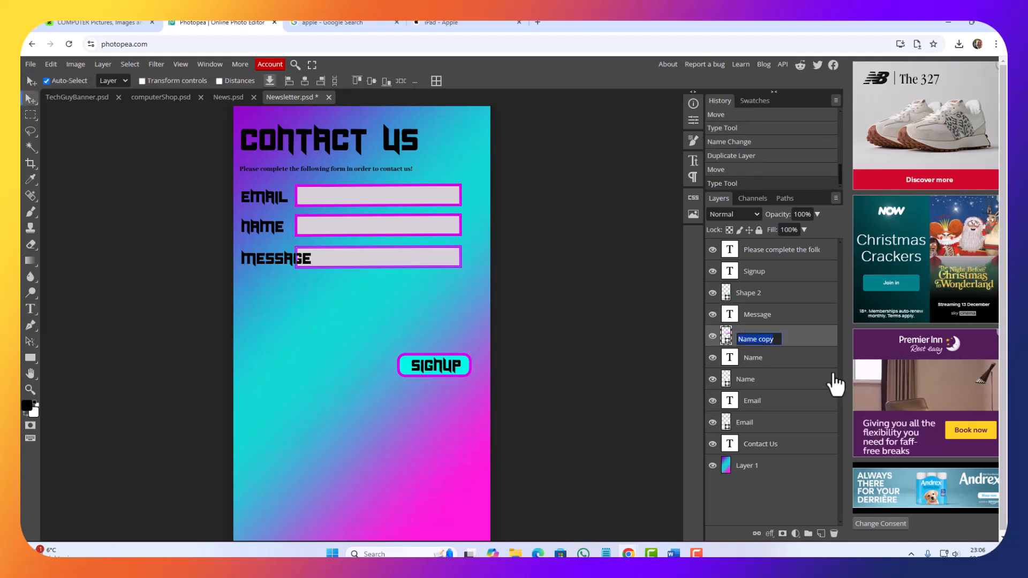
type("Mes")
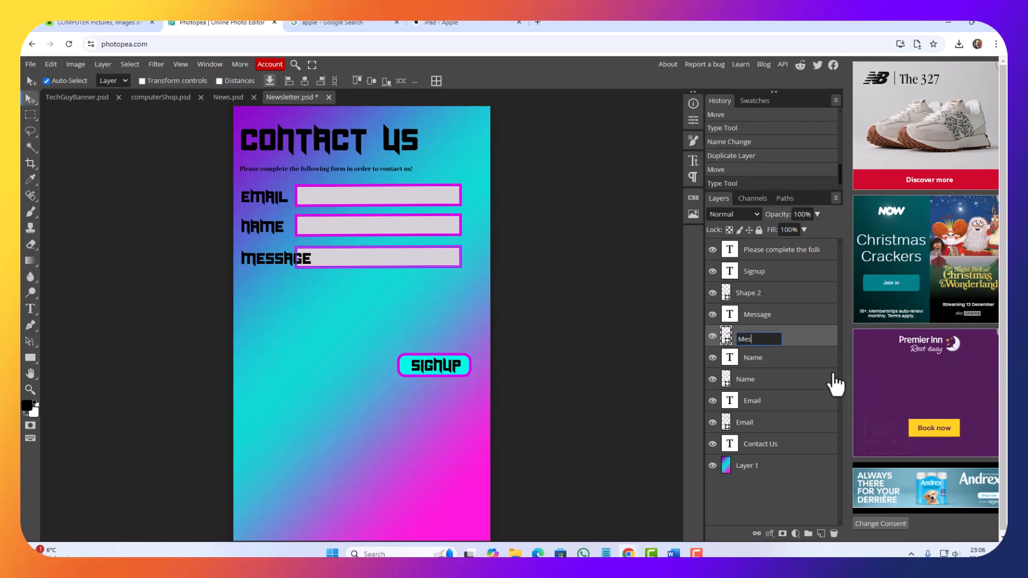
type("sage")
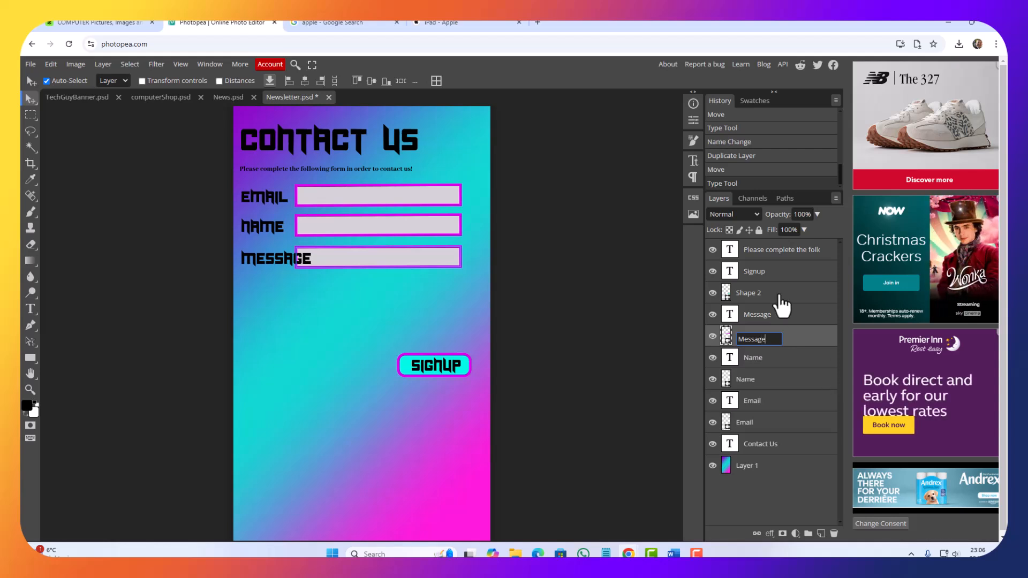
key("Return")
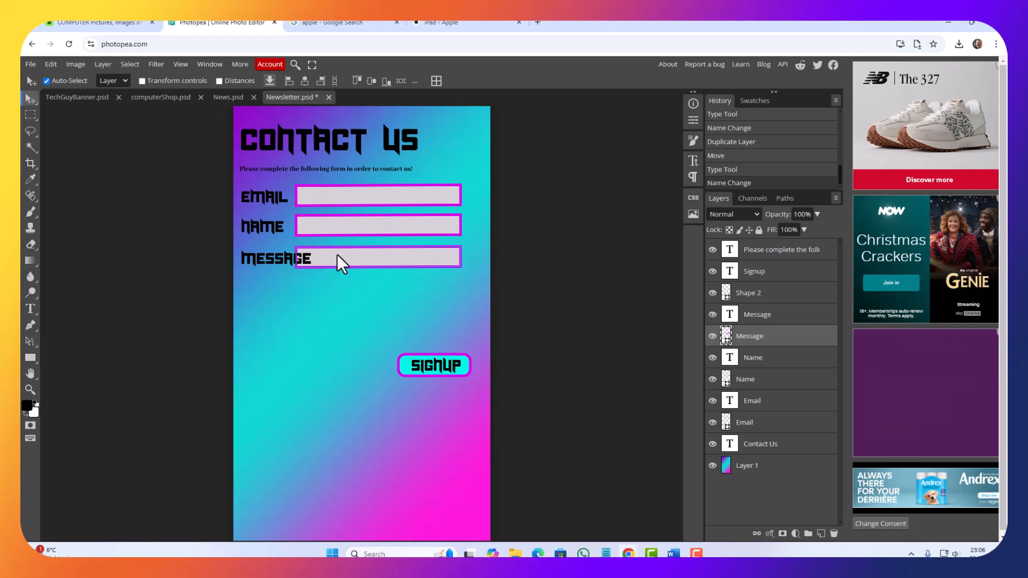
Step: Select the Message and Email input boxes, try to shift them right together, and undo the move
left_click(364, 229, "shift")
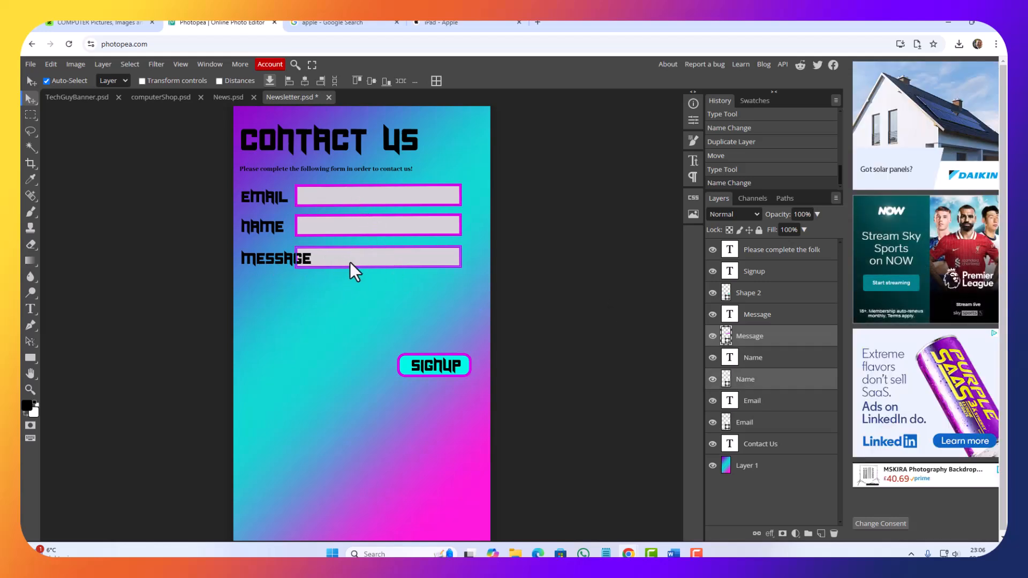
left_click(341, 222, "shift")
left_click(341, 195, "shift")
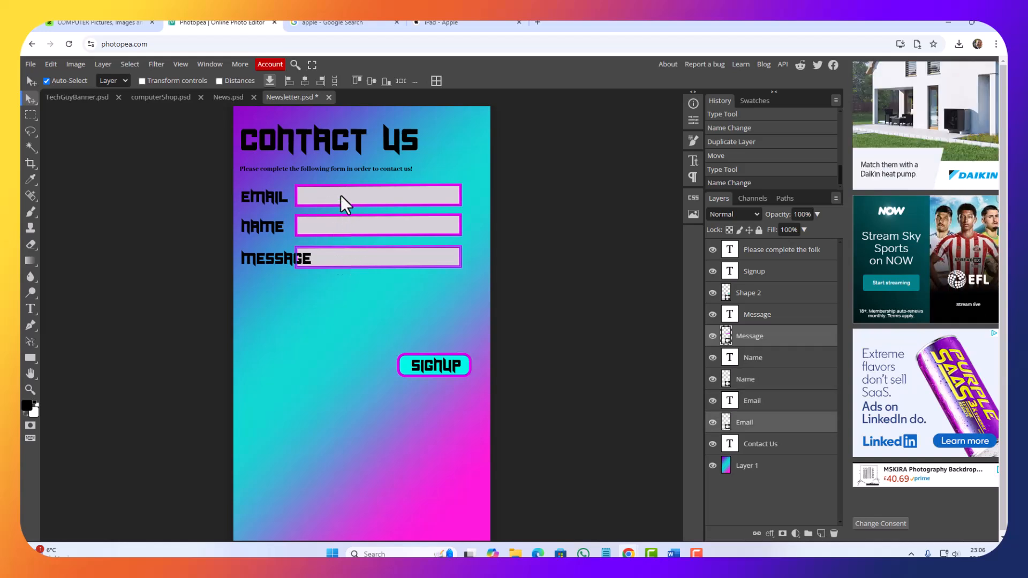
key("shift+Right")
key("shift+Right")
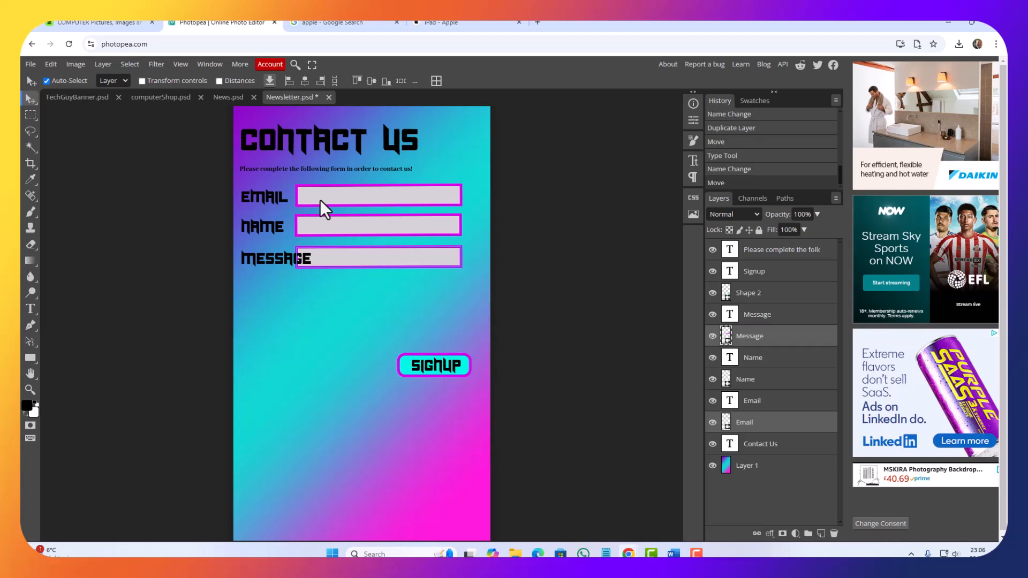
key("Right")
key("Right")
key("Right")
key("Right")
key("Right")
key("Right")
key("Right")
key("Right")
key("Right")
key("Right")
key("Right")
key("Right")
key("Right")
key("Right")
key("Right")
key("Right")
key("Right")
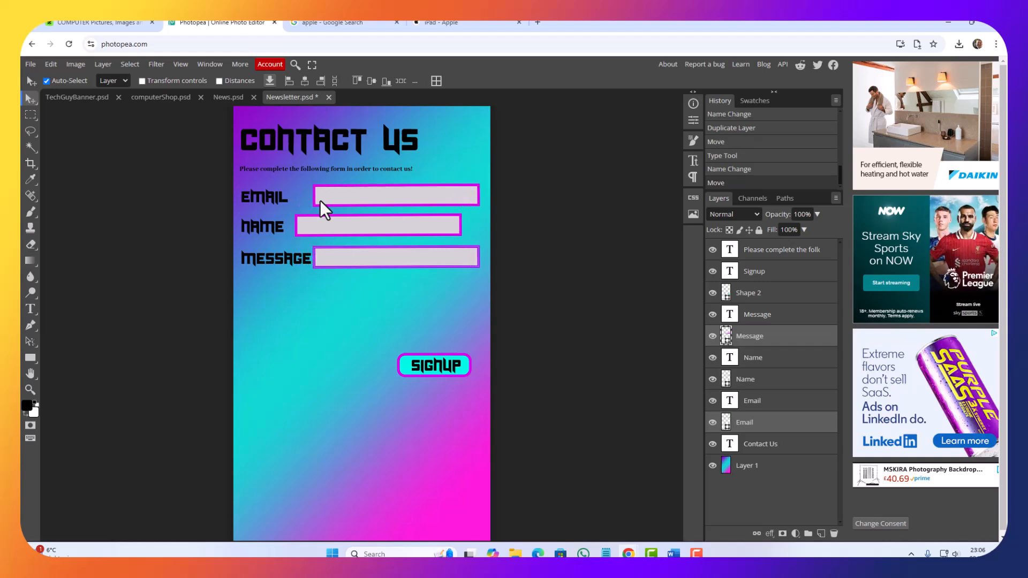
key("ctrl+z")
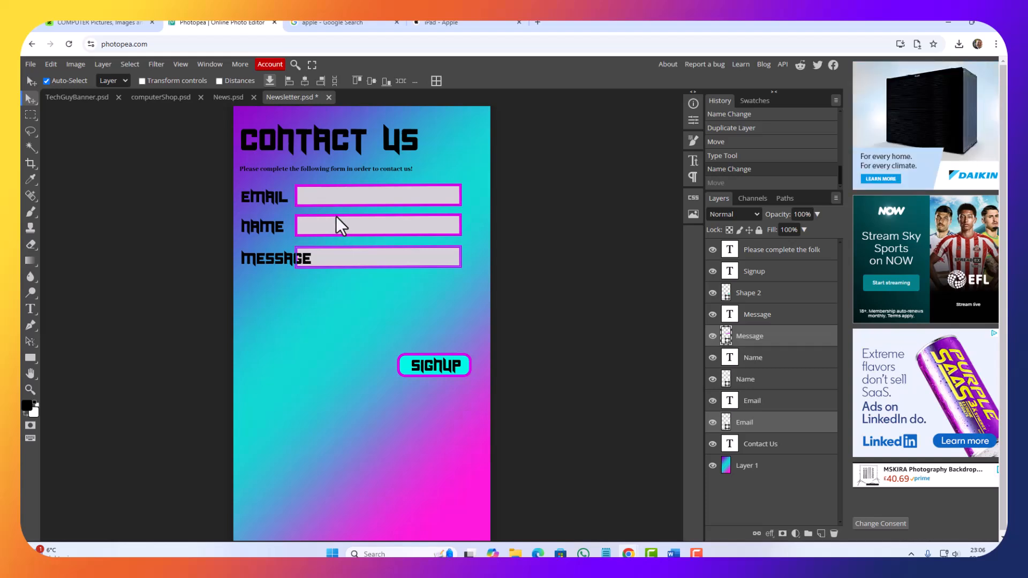
Step: Add the Name input box to the Email and Message box selection and shift all three right, just clear of the Message label
left_click(337, 217, "shift")
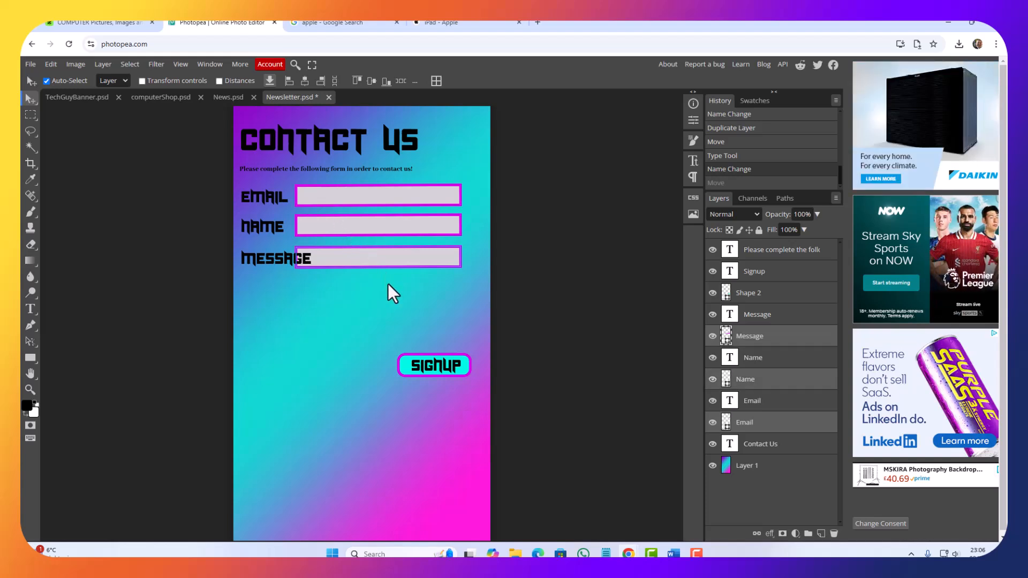
key("Right")
key("Right")
key("Right")
key("Right")
key("Right")
key("Right")
key("Right")
key("Right")
key("Right")
key("Right")
key("Right")
key("Right")
key("Right")
key("Right")
key("Right")
key("Right")
key("Right")
key("Right")
key("Right")
key("Right")
key("Right")
key("Right")
key("Right")
key("Right")
key("Right")
key("Right")
key("Right")
key("Right")
key("Right")
key("Right")
key("Right")
key("Right")
key("Right")
key("Right")
key("Right")
key("Right")
key("Right")
key("Right")
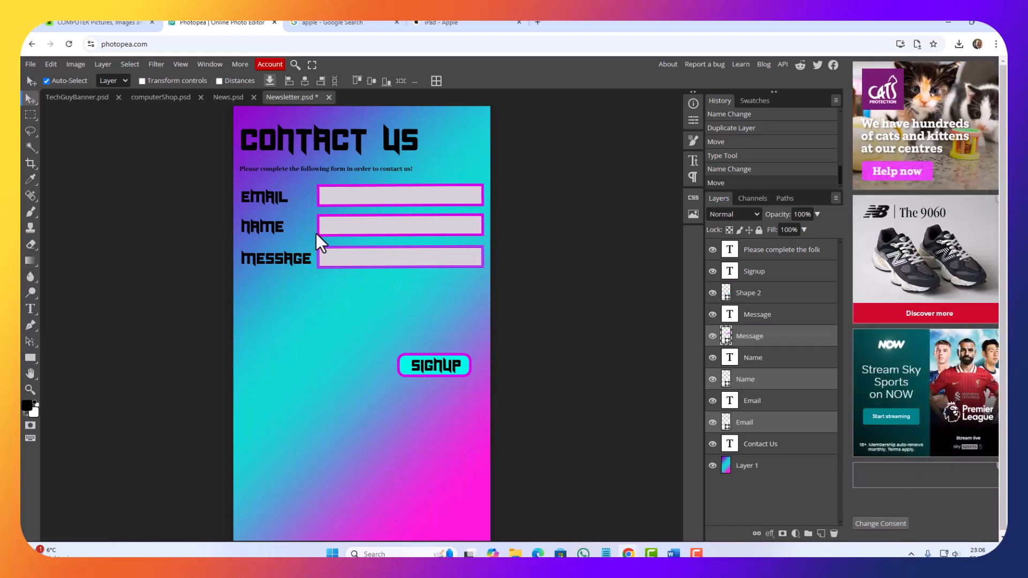
Step: Move the Email and Name labels right together until the Email label ends level with the Message label's right edge
left_click(251, 200)
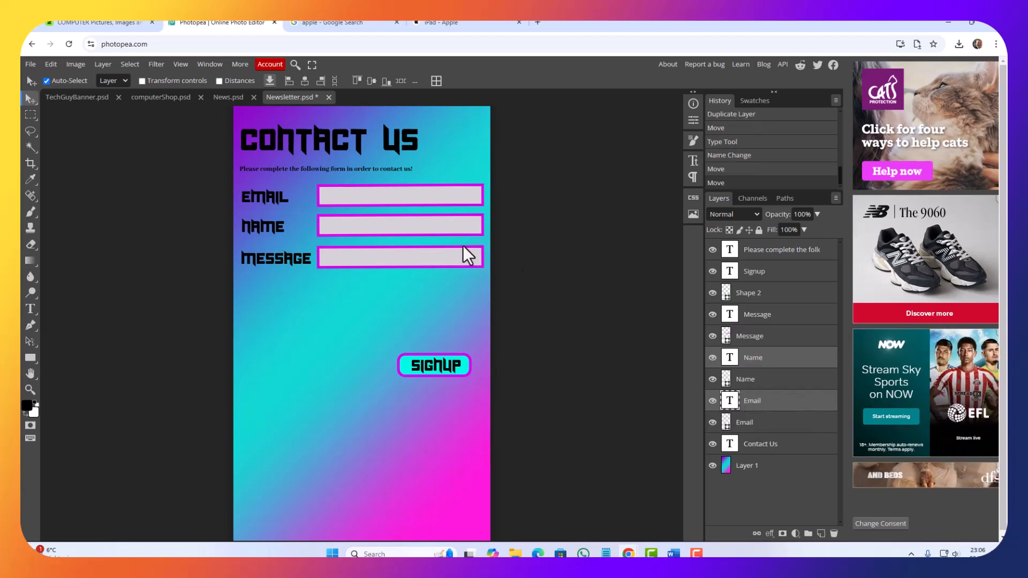
key("shift+Right")
key("Right")
key("Right")
key("Right")
key("Right")
key("Right")
key("Right")
key("Right")
key("Right")
key("Right")
key("Right")
key("Right")
key("Right")
key("Right")
key("Right")
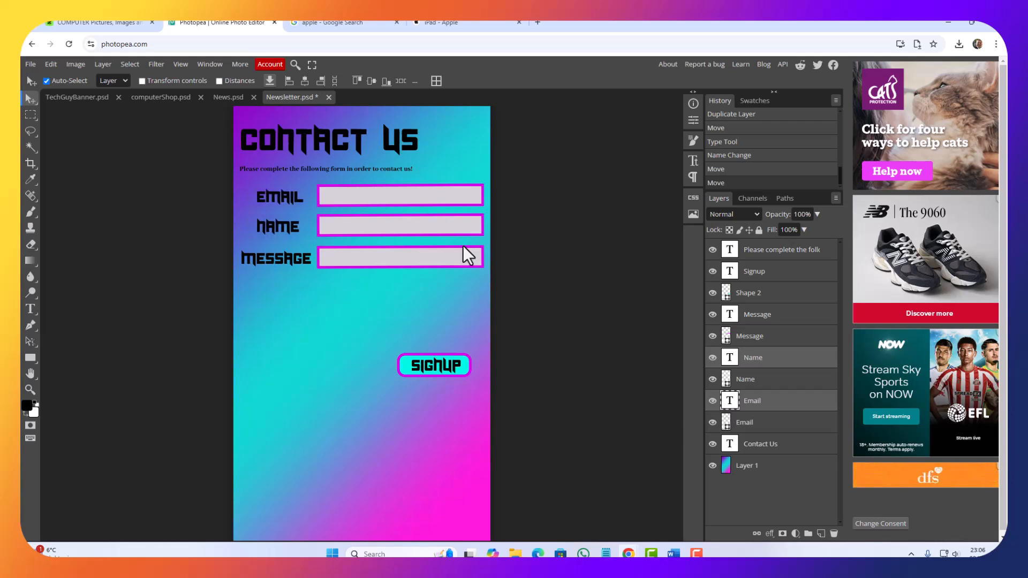
key("Right")
key("Right")
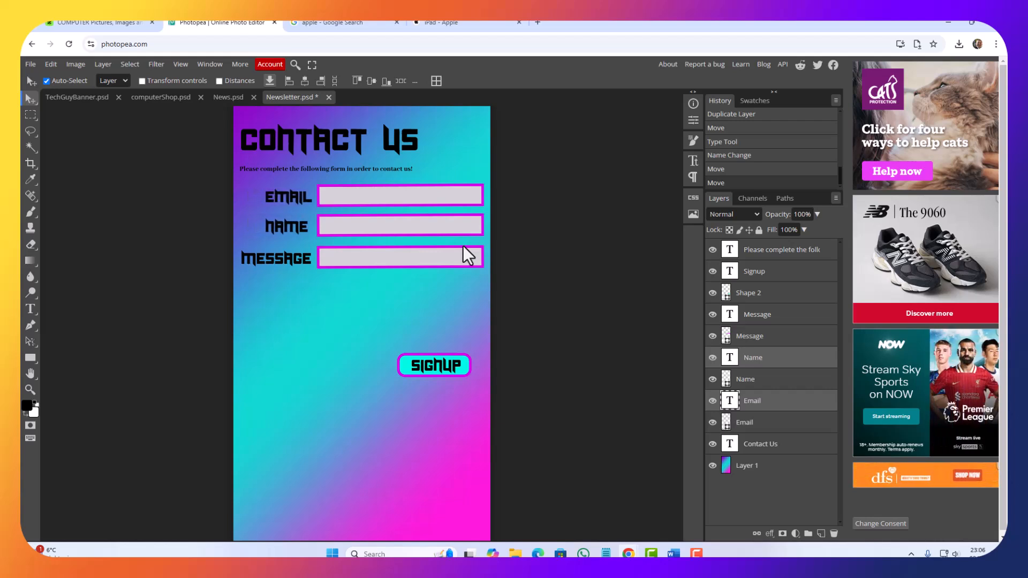
key("Left")
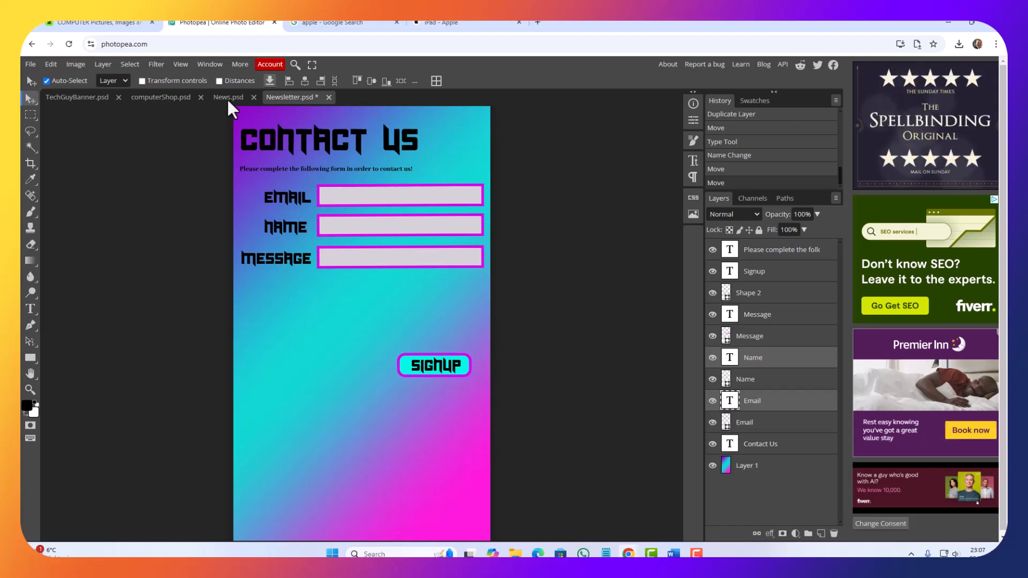
Step: Show the rulers and place a vertical guide at about 150 px, along the Message label's right edge
left_click(175, 68)
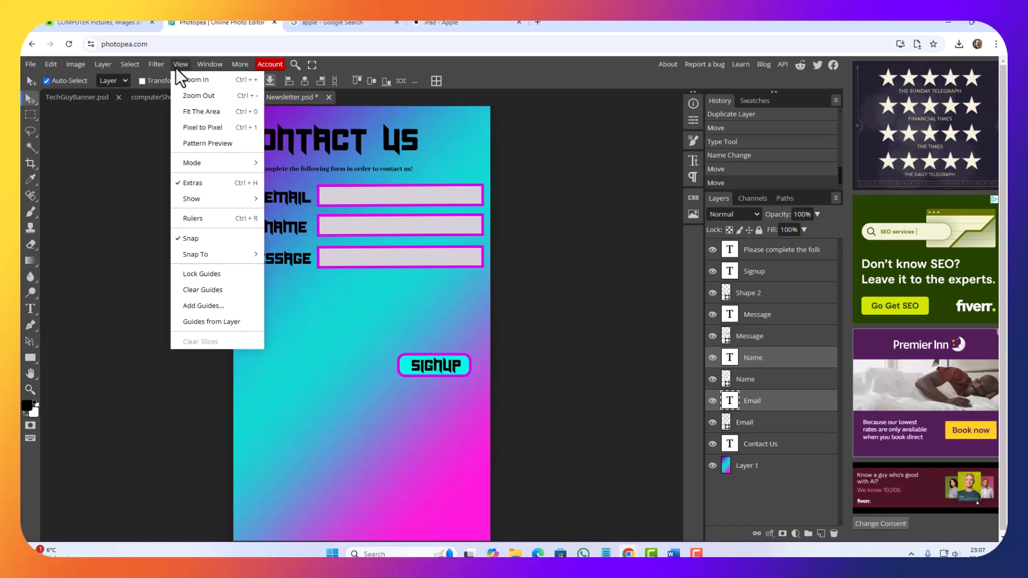
left_click(194, 220)
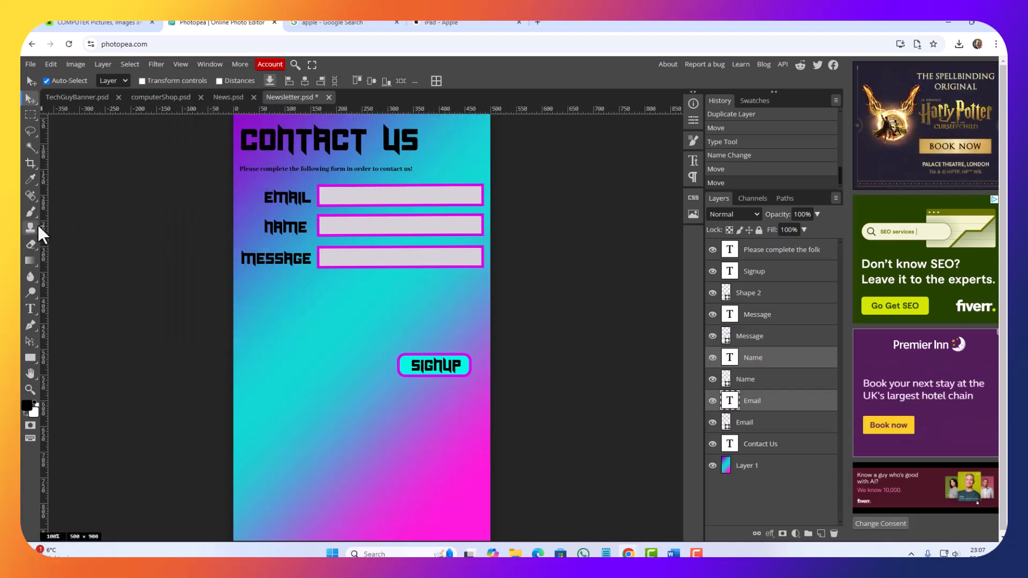
left_click_drag(44, 227, 312, 233)
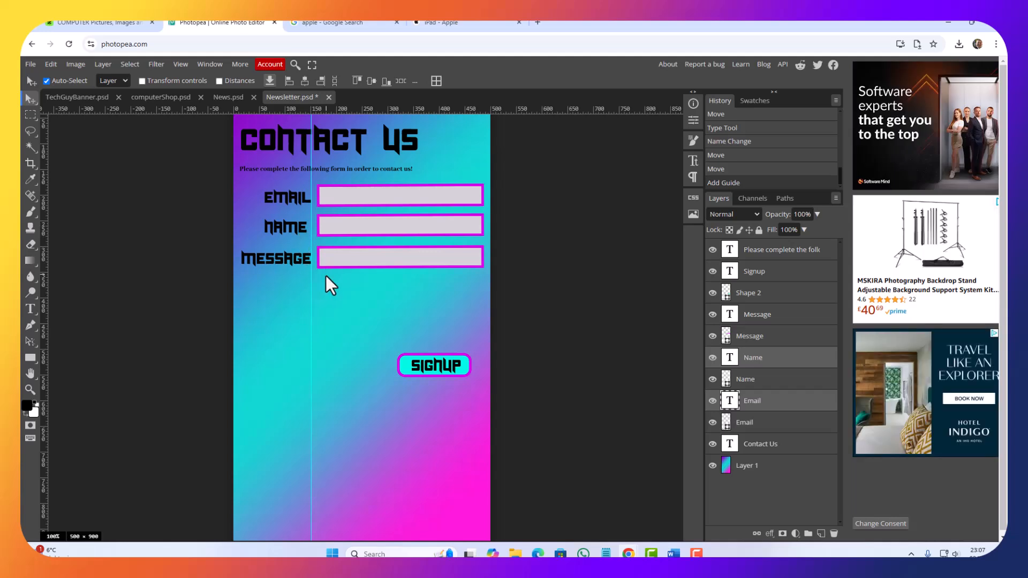
Step: Keep the Email label's right edge on the guide and nudge the Name label alone right to line up with it
key("Right")
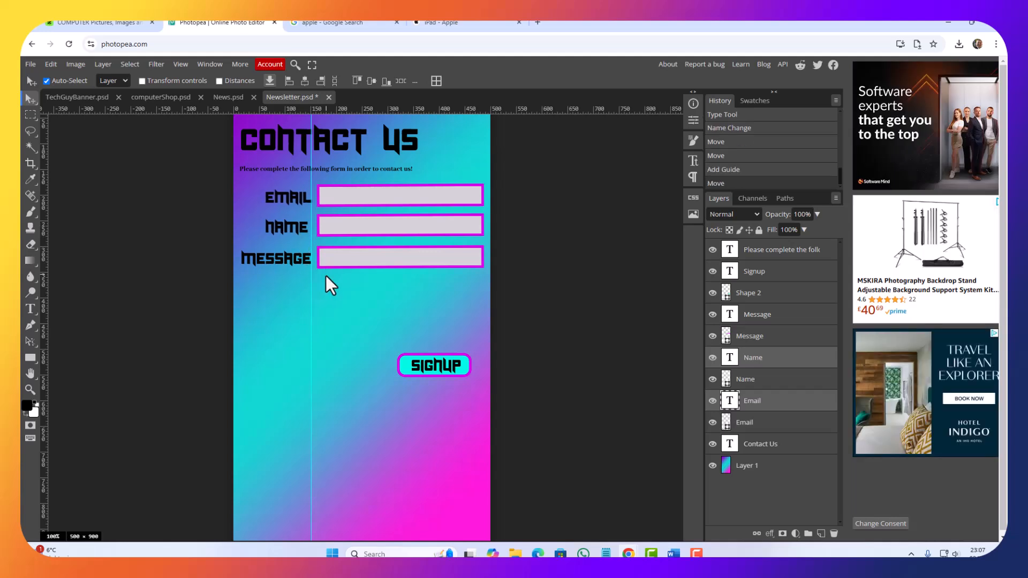
key("Left")
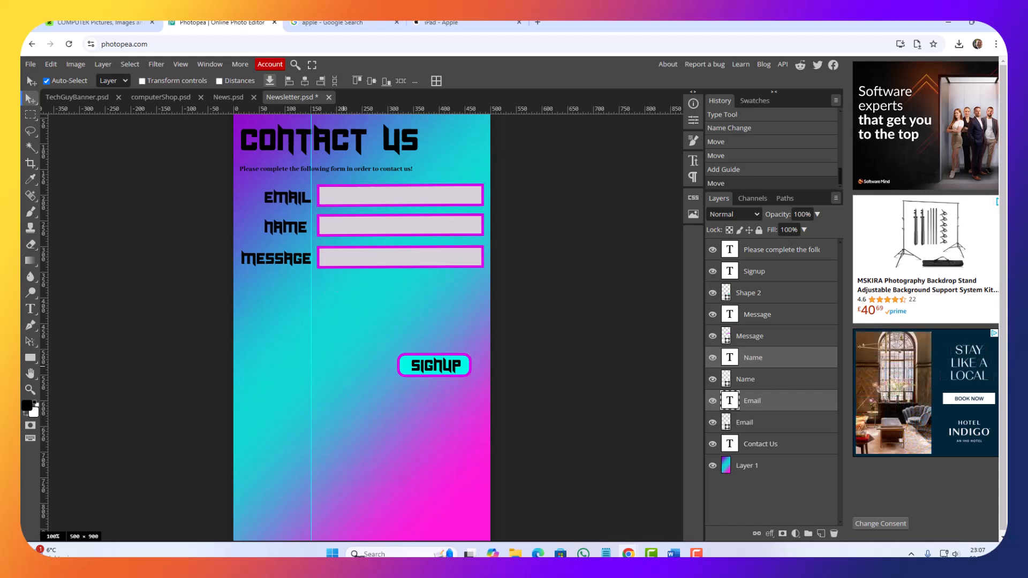
left_click(767, 407)
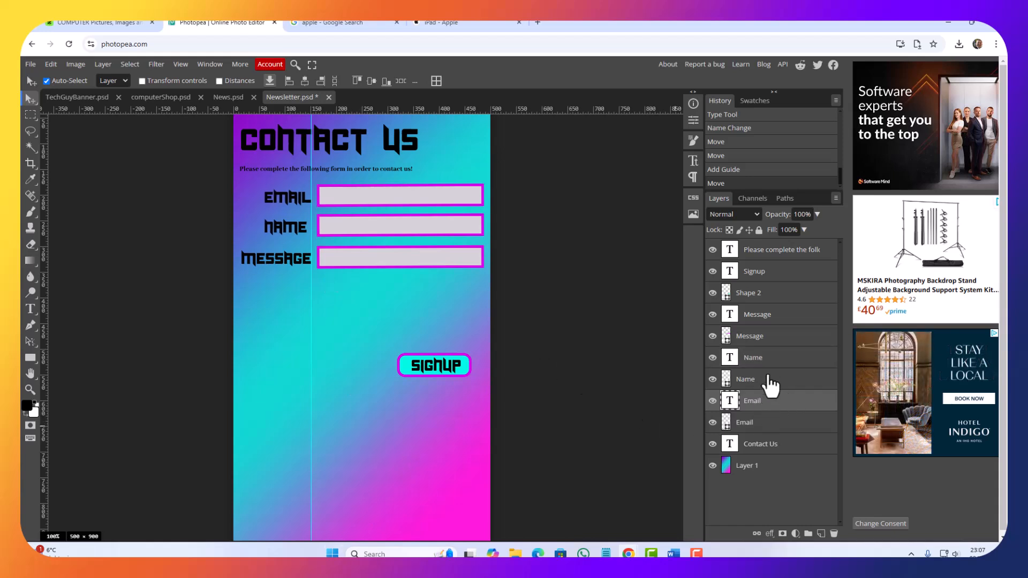
left_click(764, 363)
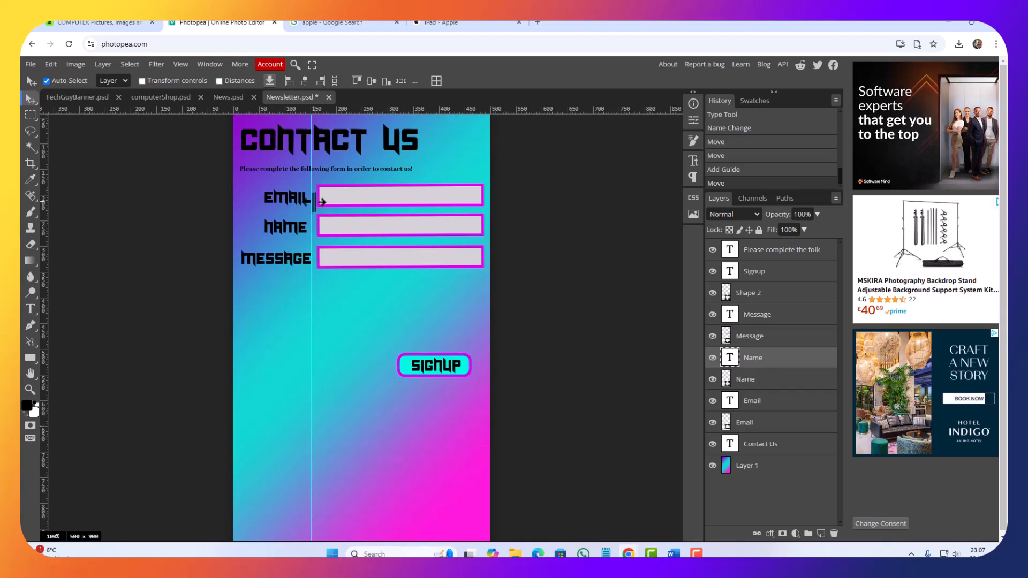
key("Right")
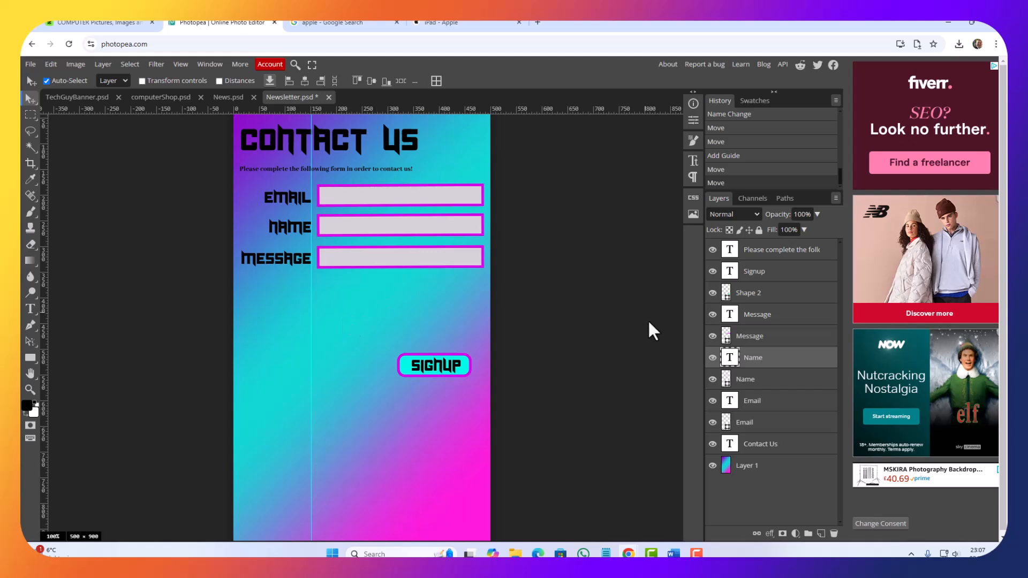
Step: Select the Message input box and try to enlarge it downward with Free Transform, scaling it to about 105%
left_click(396, 253)
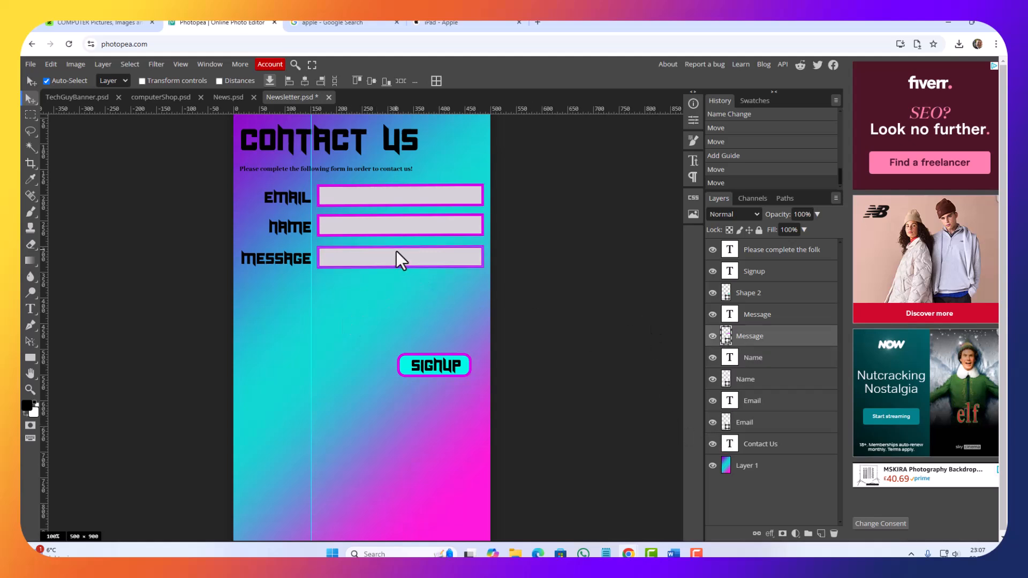
left_click(394, 246)
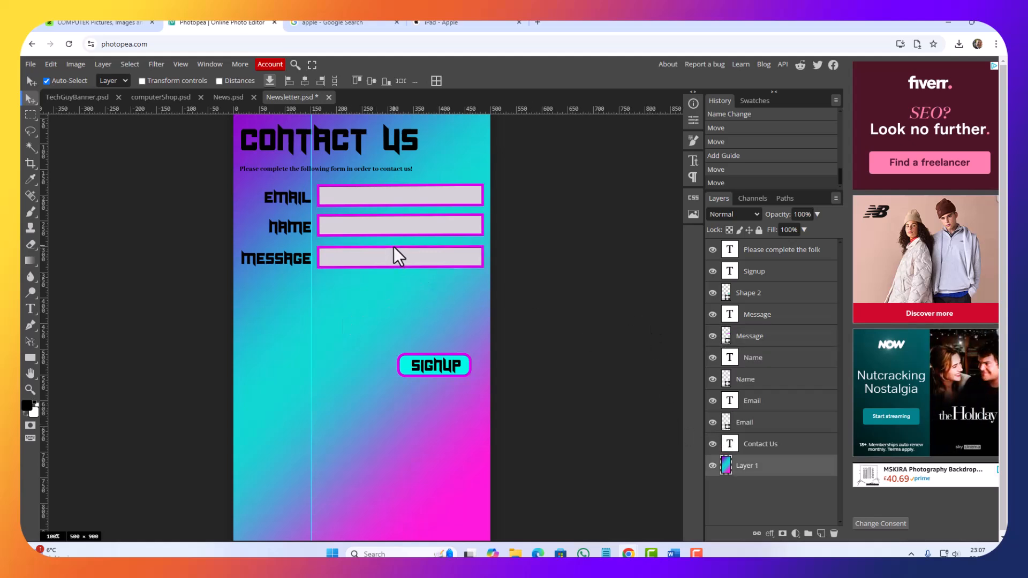
left_click(396, 247)
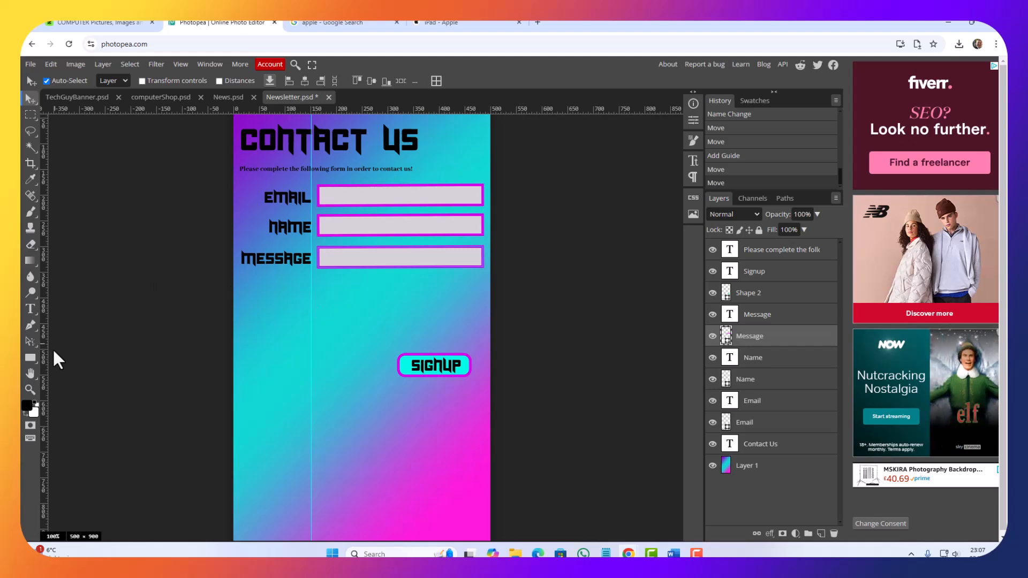
left_click(33, 357)
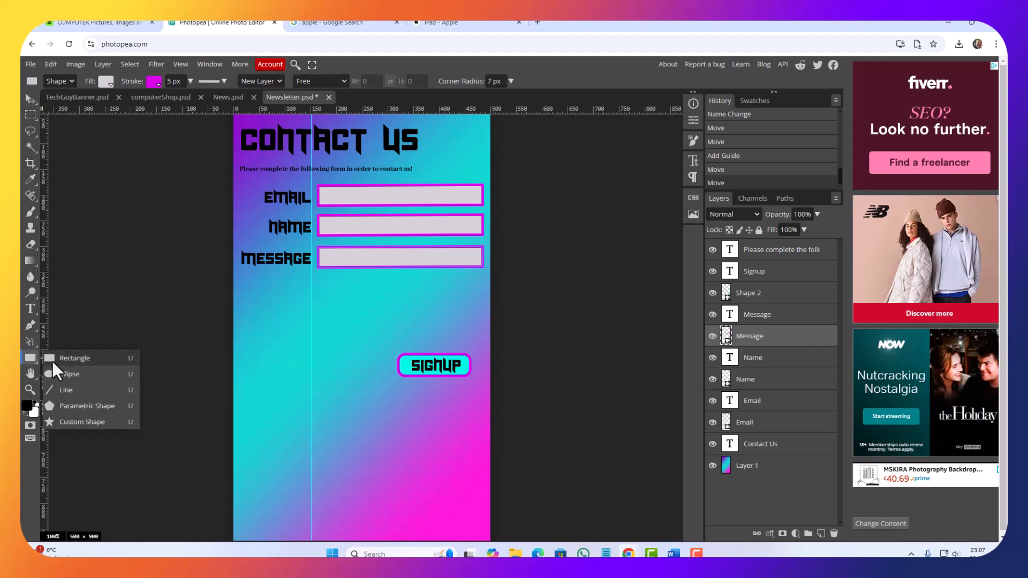
left_click(51, 64)
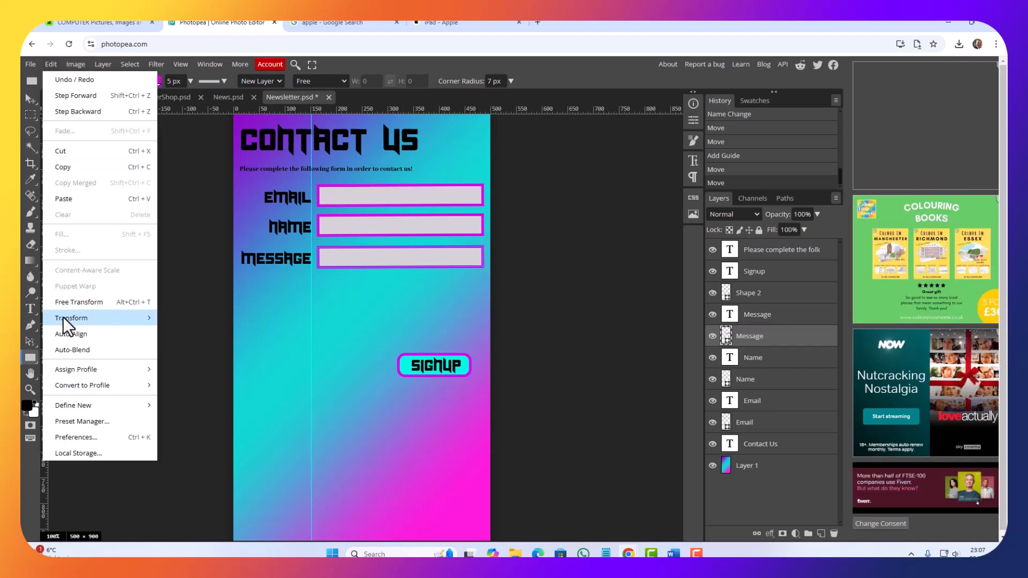
left_click(68, 303)
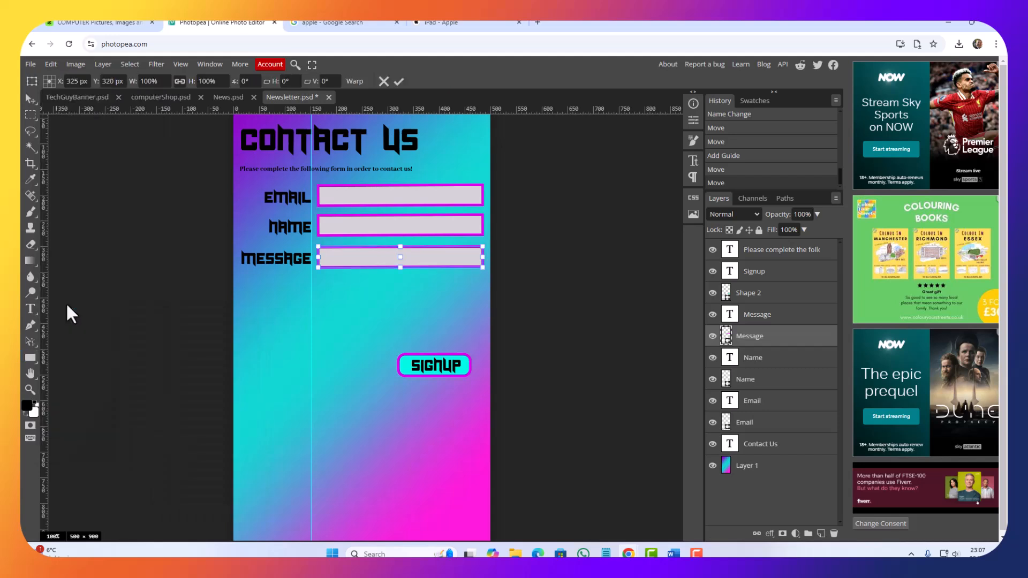
left_click_drag(400, 265, 398, 268)
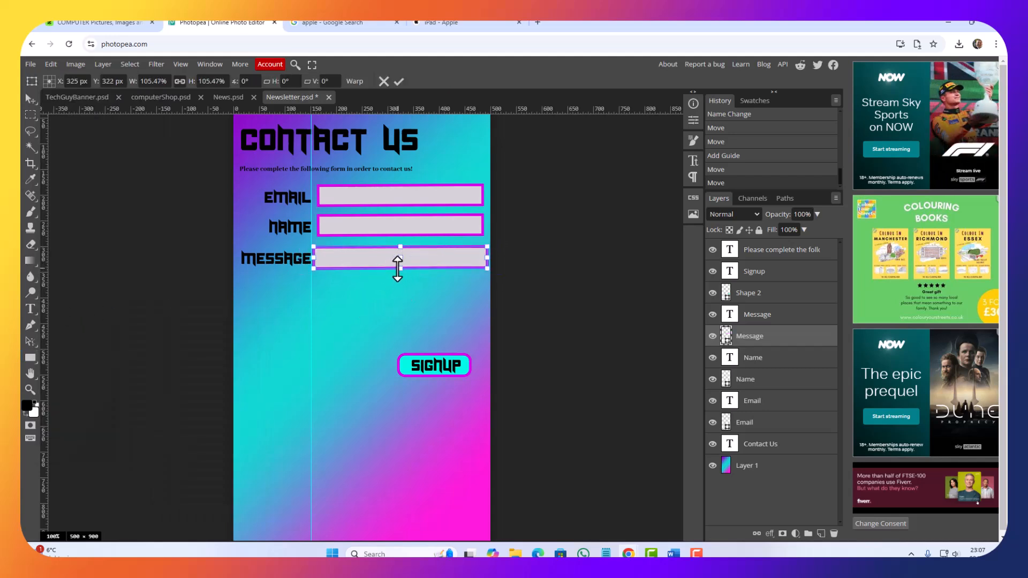
key("u")
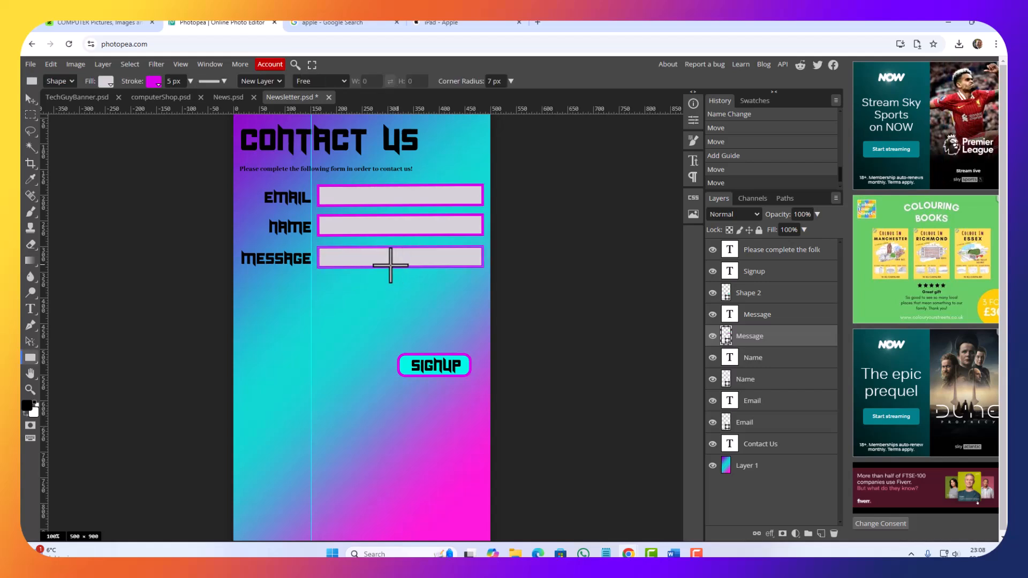
Step: Try to enlarge the Message input box downward again with Free Transform, scaling it proportionally to about 197%
left_click(52, 64)
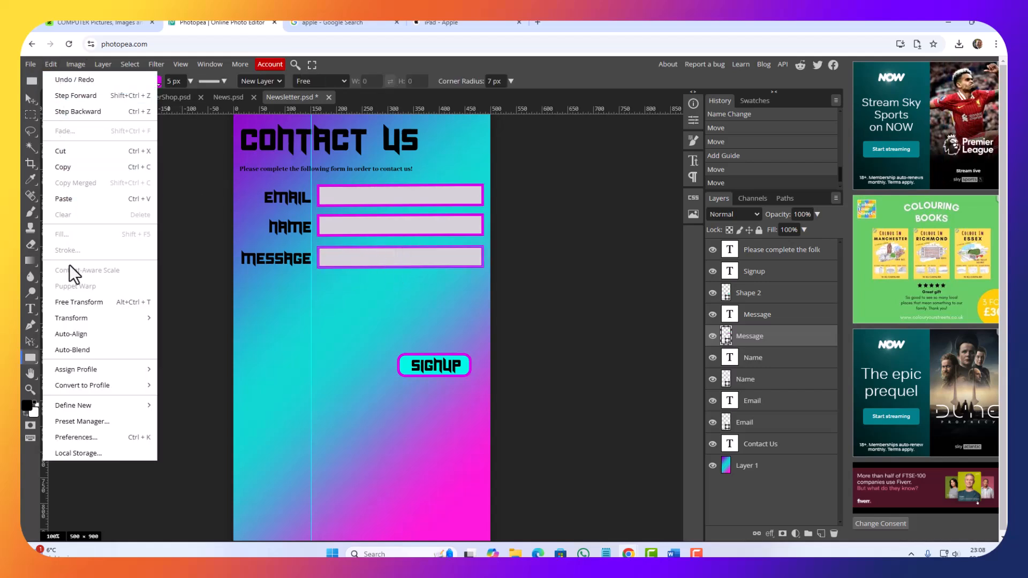
left_click(80, 303)
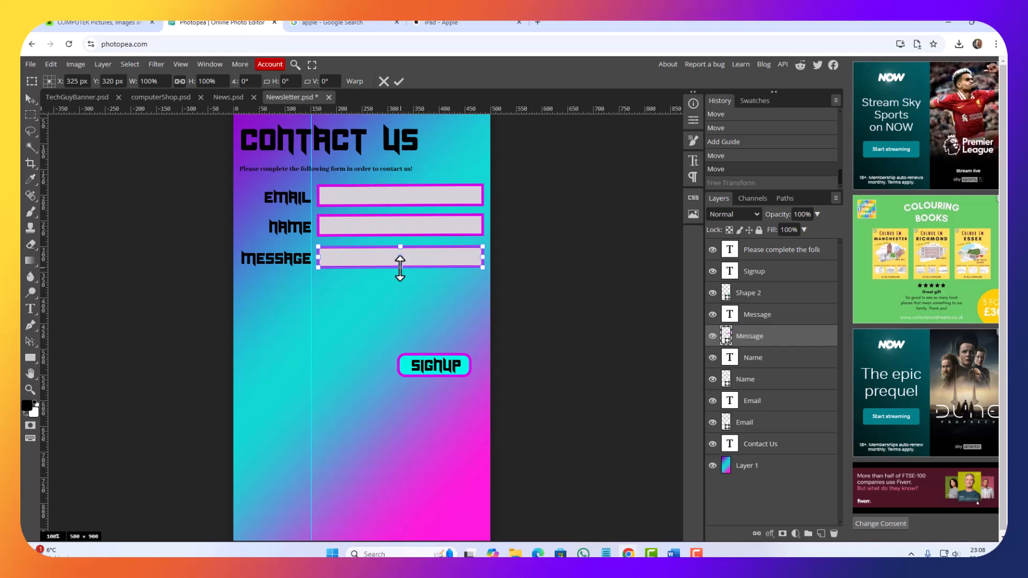
left_click_drag(400, 268, 400, 289)
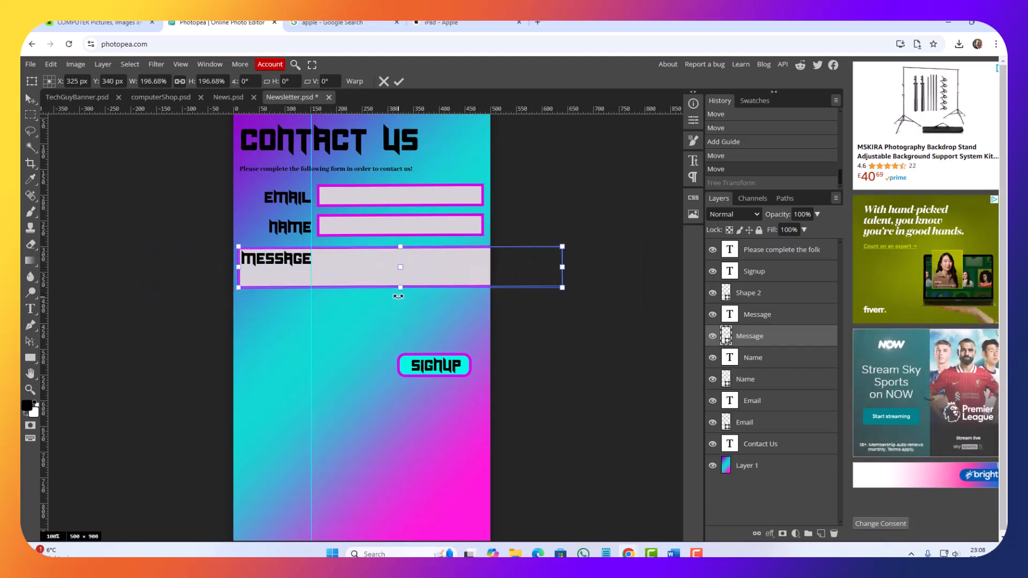
key("Escape")
key("u")
Step: Stretch the Message input box downward with Free Transform to about 456% height at 100% width, ending just above the Signup button
left_click(51, 64)
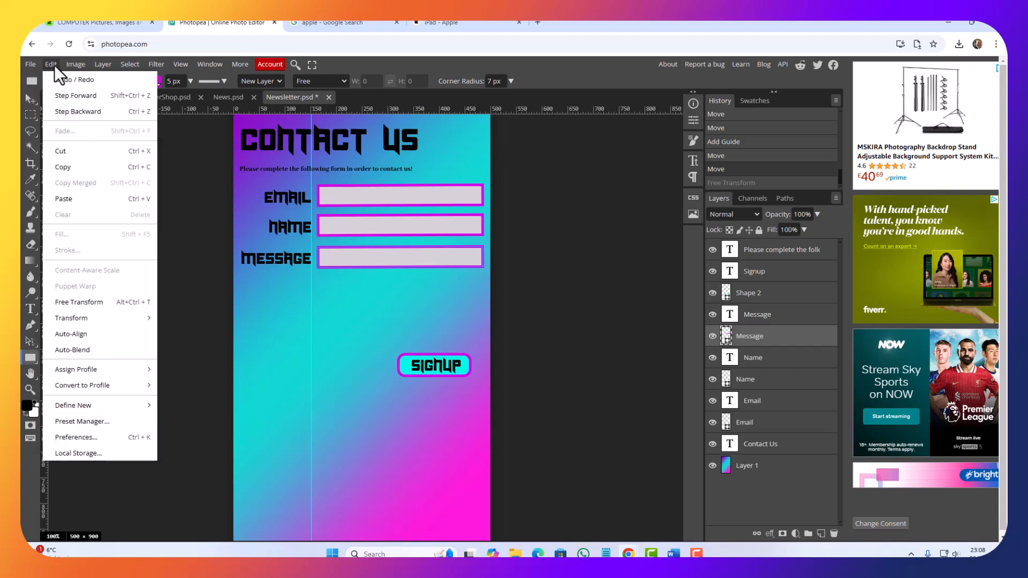
left_click(79, 302)
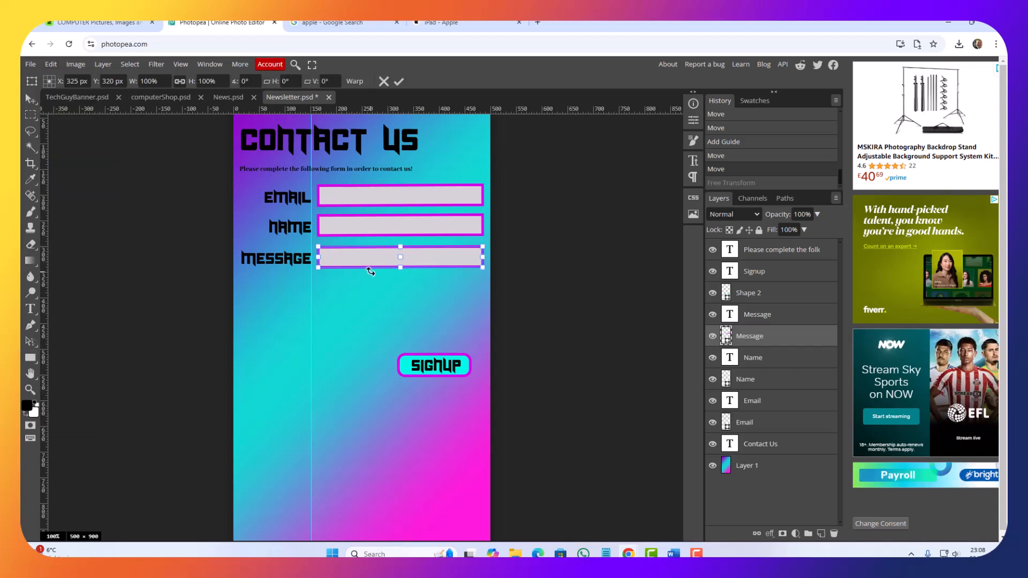
left_click_drag(403, 267, 401, 341)
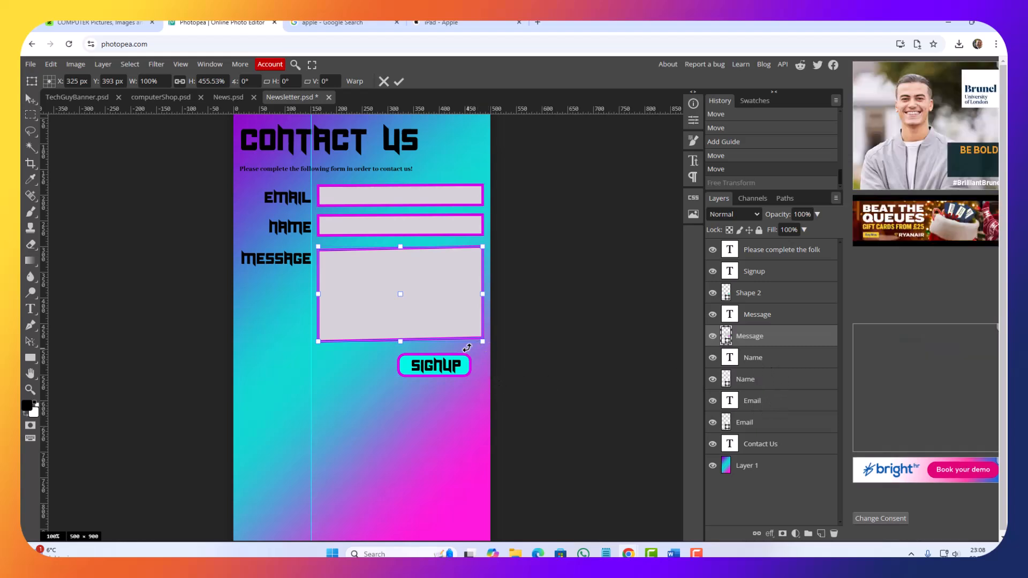
key("u")
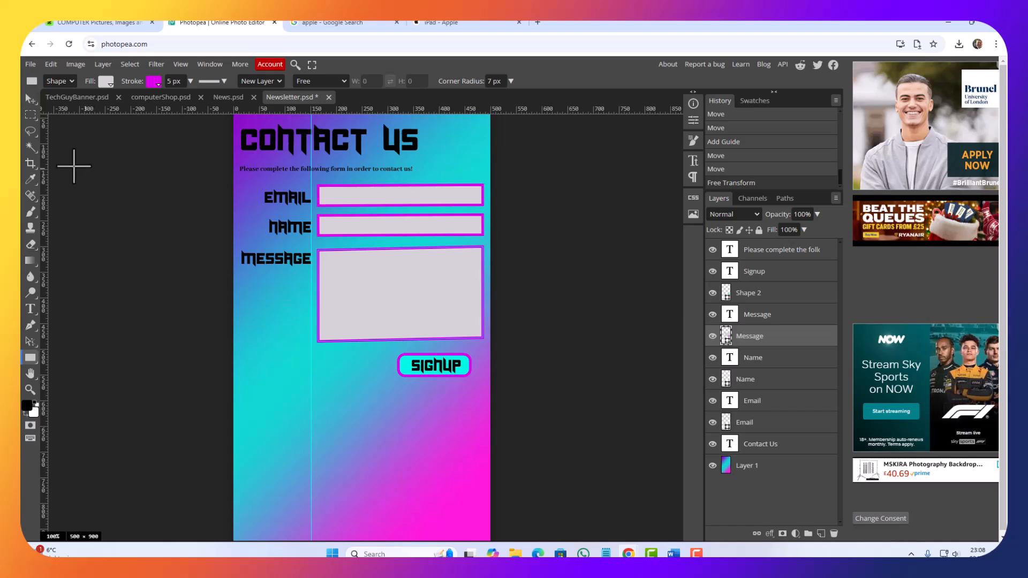
left_click(30, 100)
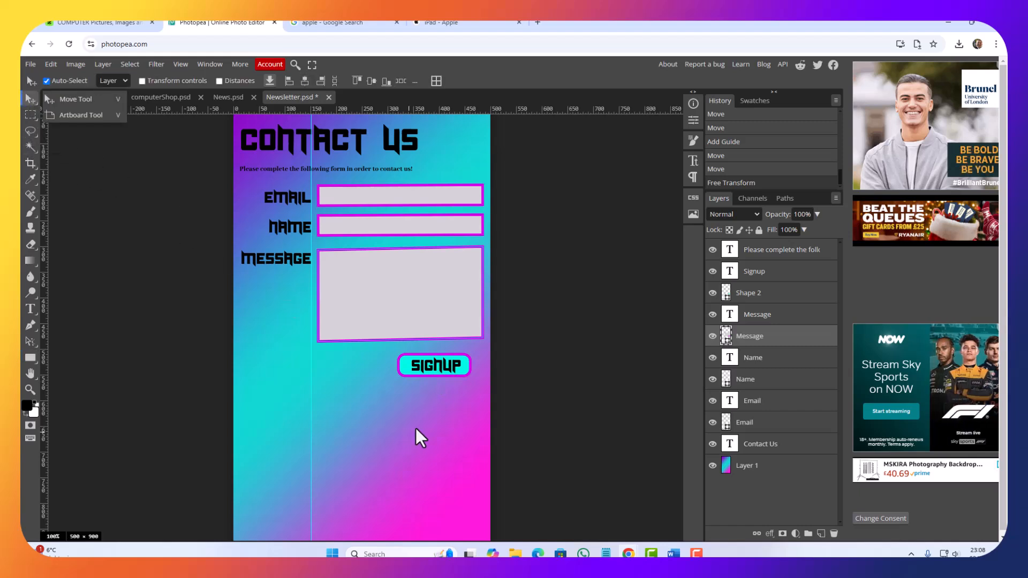
Step: Change the Signup button's text to "Submit"
left_click_drag(439, 368, 438, 368)
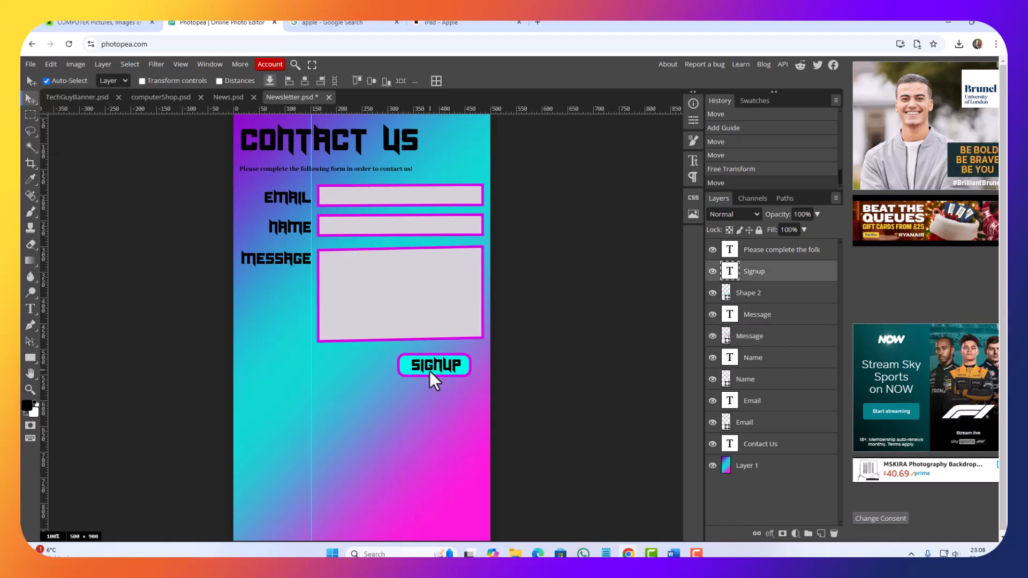
double_click(729, 270)
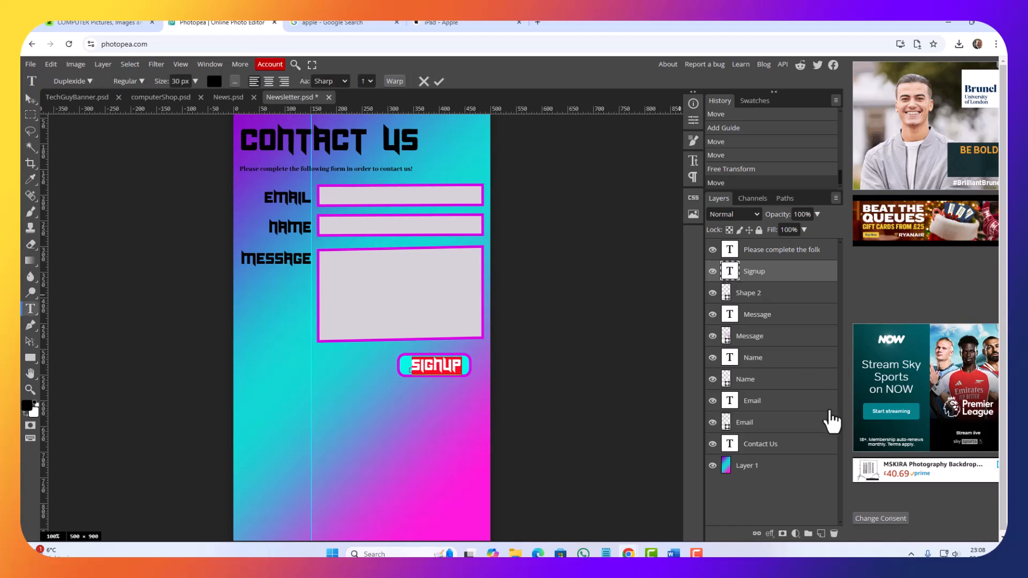
type("Submit")
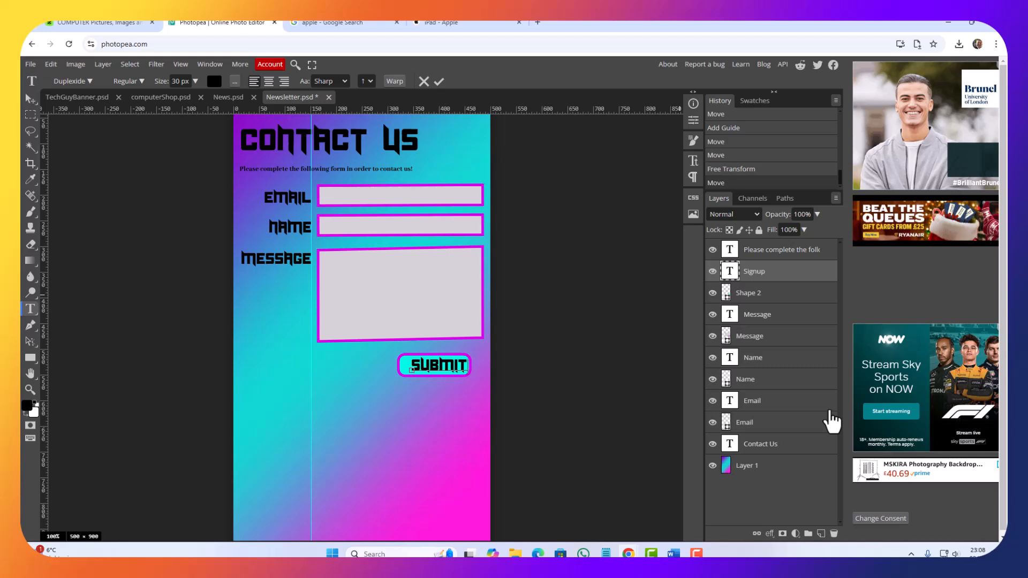
left_click(25, 98)
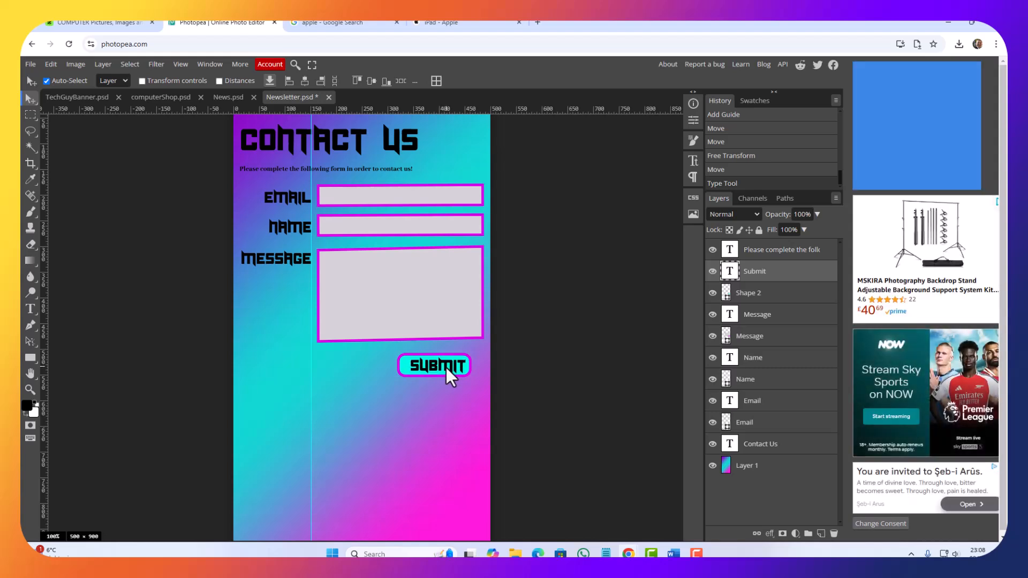
Step: Nudge the Submit text slightly left so it sits centred inside its button outline
key("Left")
key("Left")
key("Left")
key("Left")
key("Left")
key("Down")
key("Down")
key("Down")
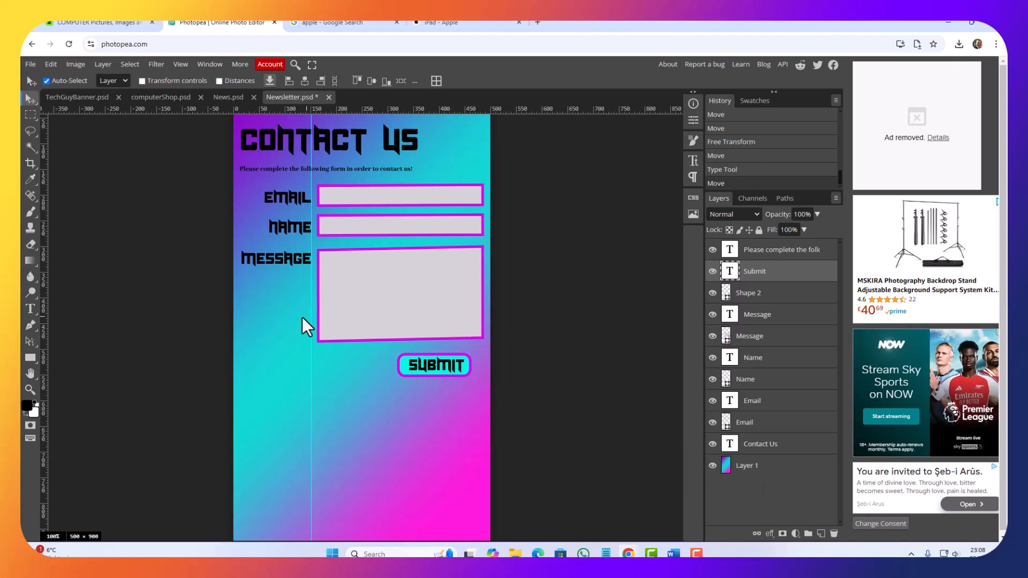
Step: Crop the canvas from below to about 542 px high at the full 500 px width, ending just under the Submit button
scroll(302, 317, "down", 6)
scroll(331, 351, "up", 9)
scroll(294, 287, "down", 2)
scroll(249, 265, "up", 2)
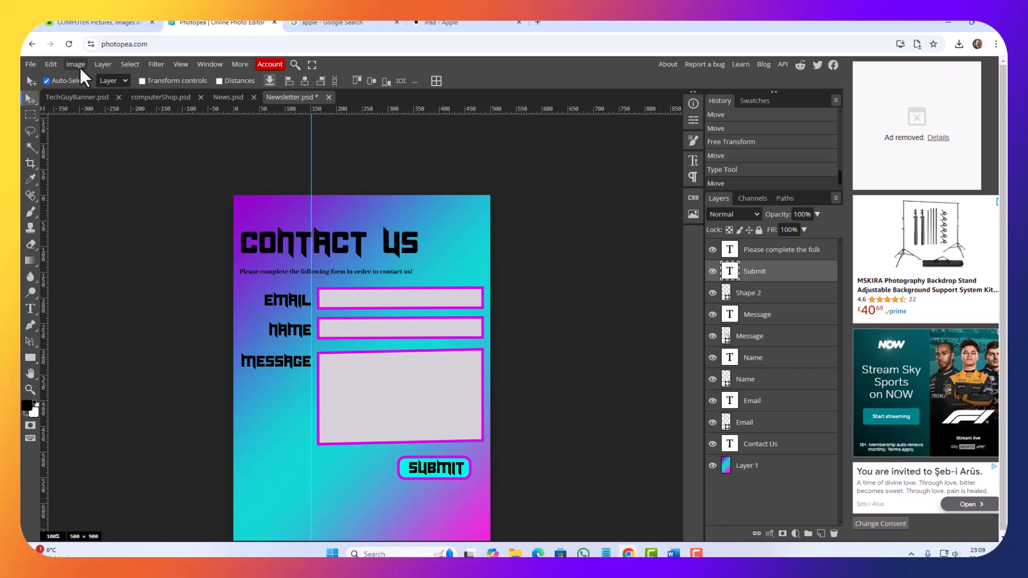
left_click(30, 112)
mouse_move(27, 134)
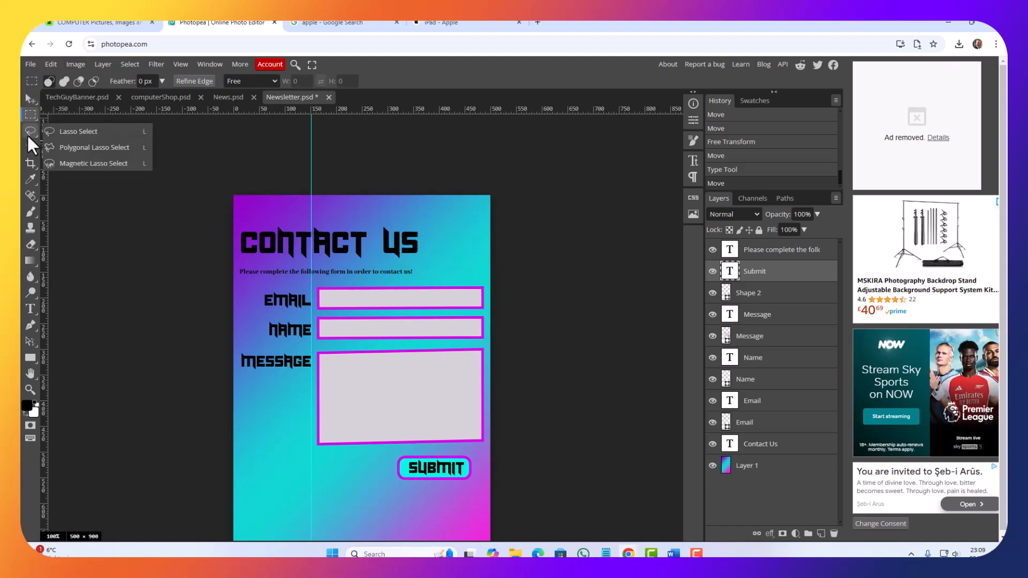
left_click(28, 161)
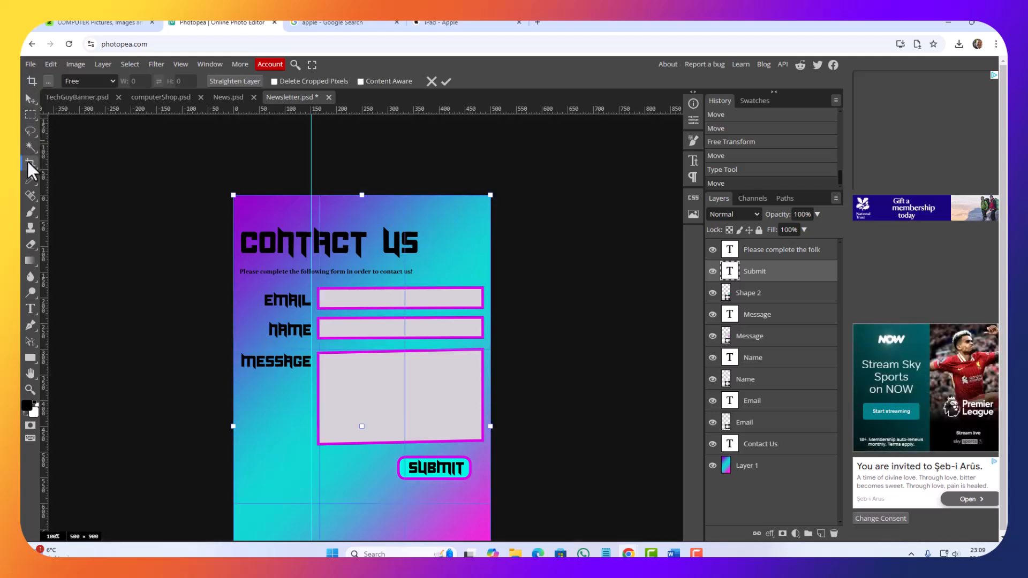
scroll(316, 305, "down", 6)
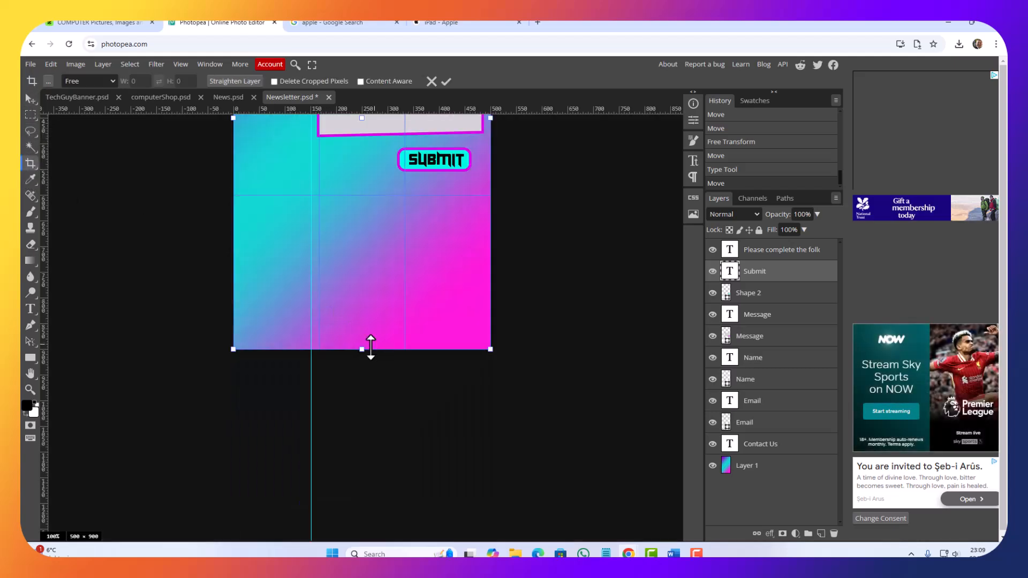
left_click_drag(359, 349, 361, 215)
scroll(383, 324, "up", 7)
scroll(373, 339, "down", 1)
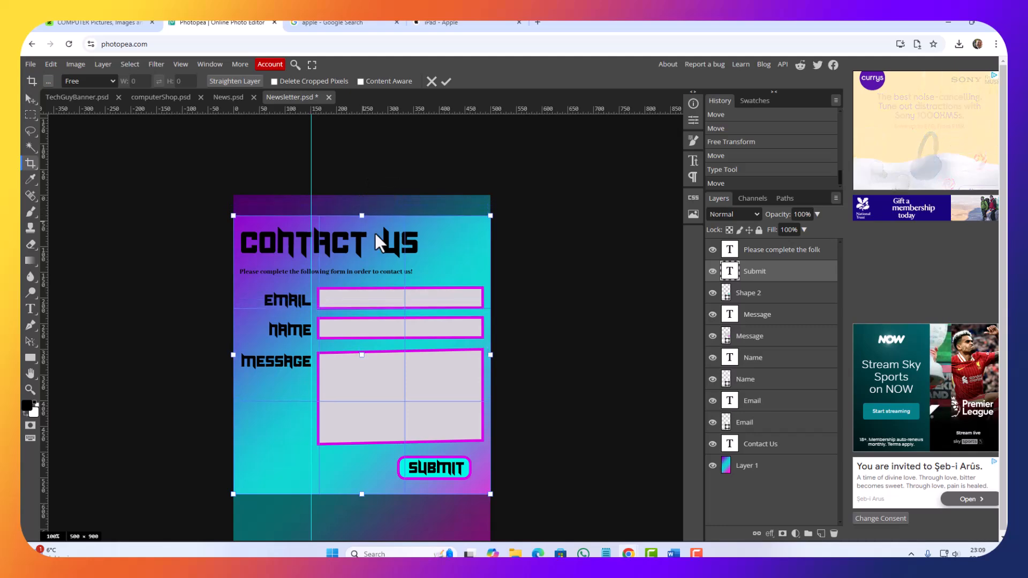
scroll(392, 308, "down", 2)
scroll(395, 310, "up", 1)
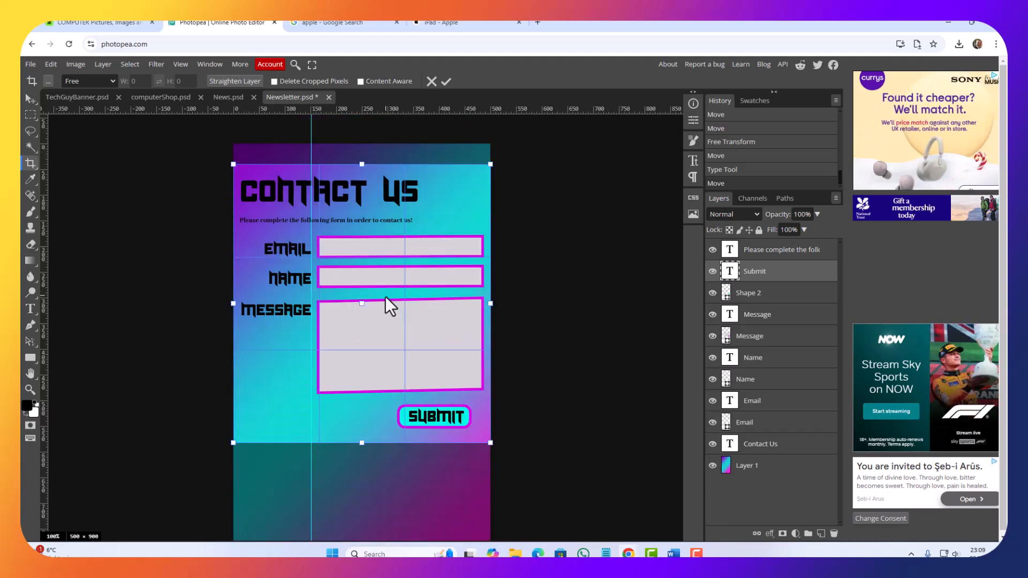
key("Return")
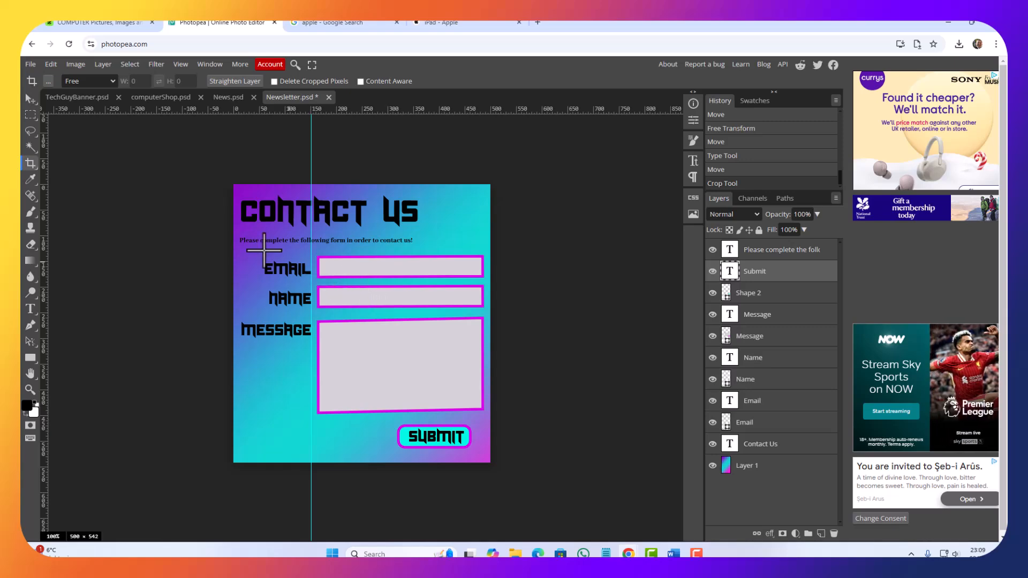
Step: Save the form design as a PSD file named "Contact us" in the Downloads folder
left_click(31, 65)
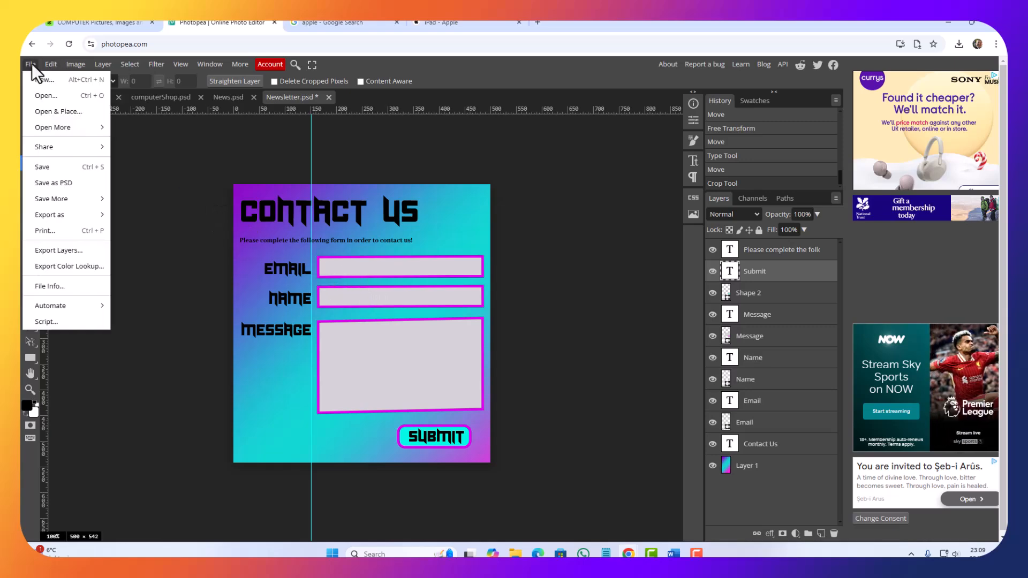
left_click(51, 181)
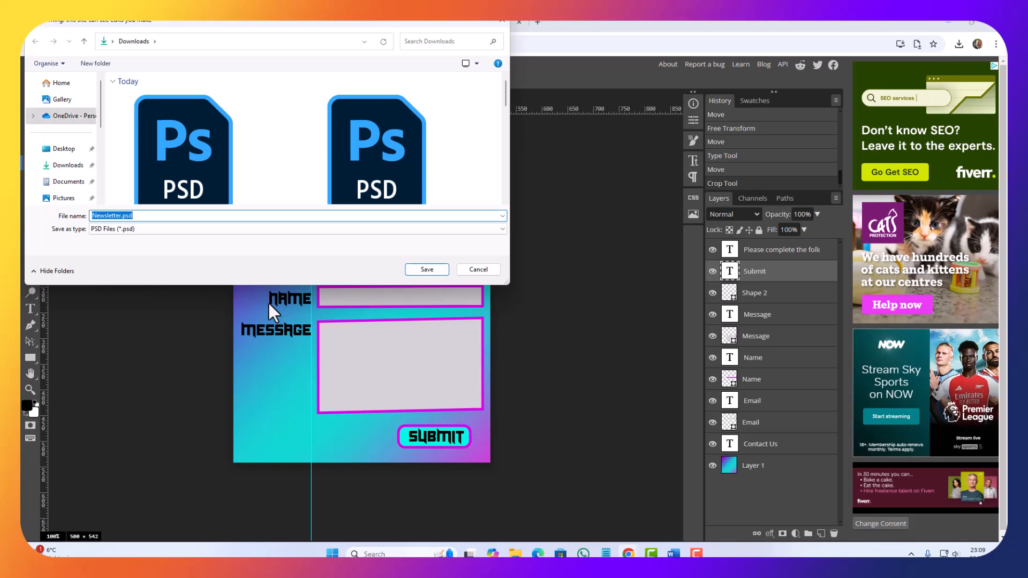
type("Contact us")
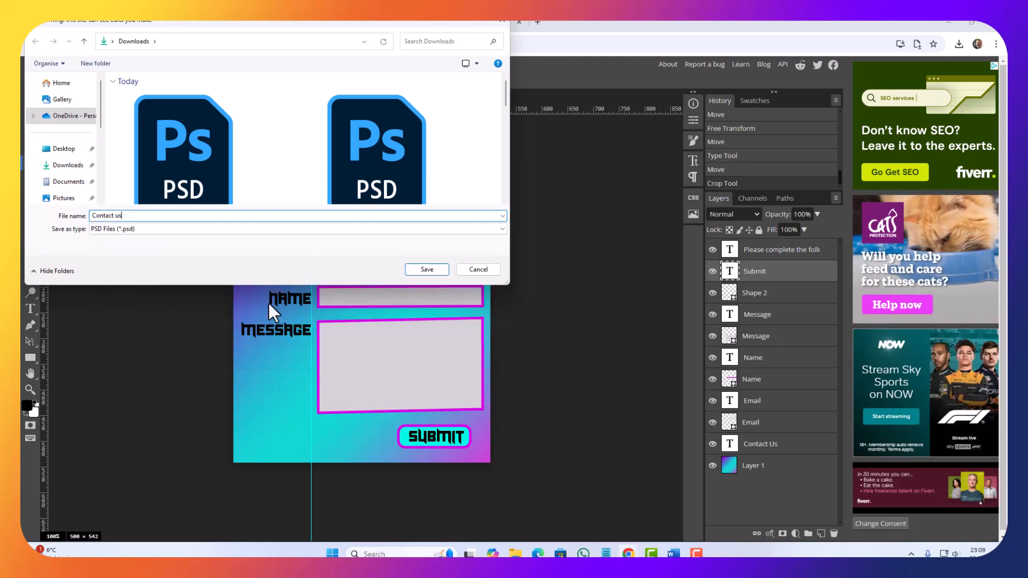
key("Return")
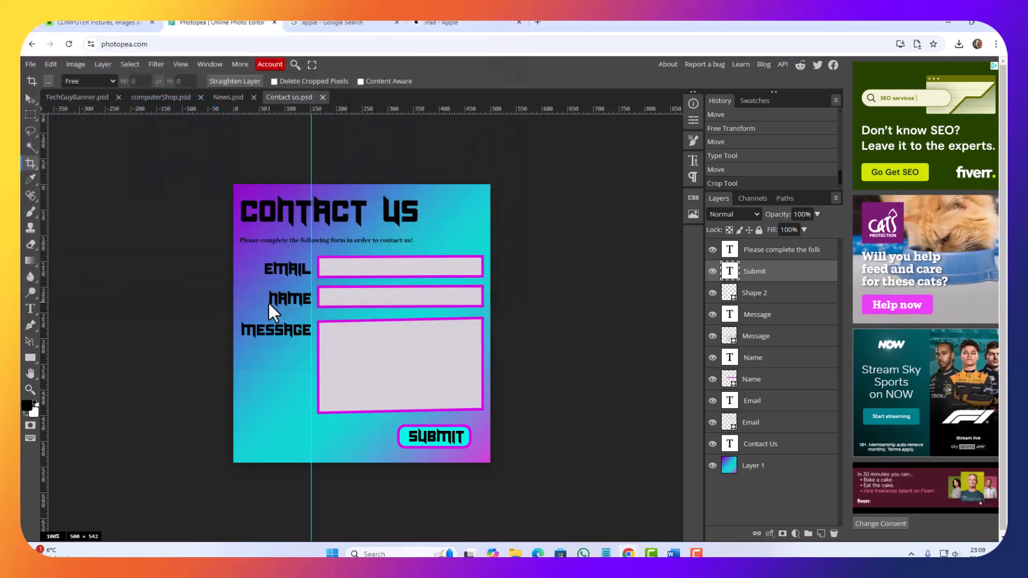
Step: Export the form design as a JPG image named "Contact us"
left_click(33, 66)
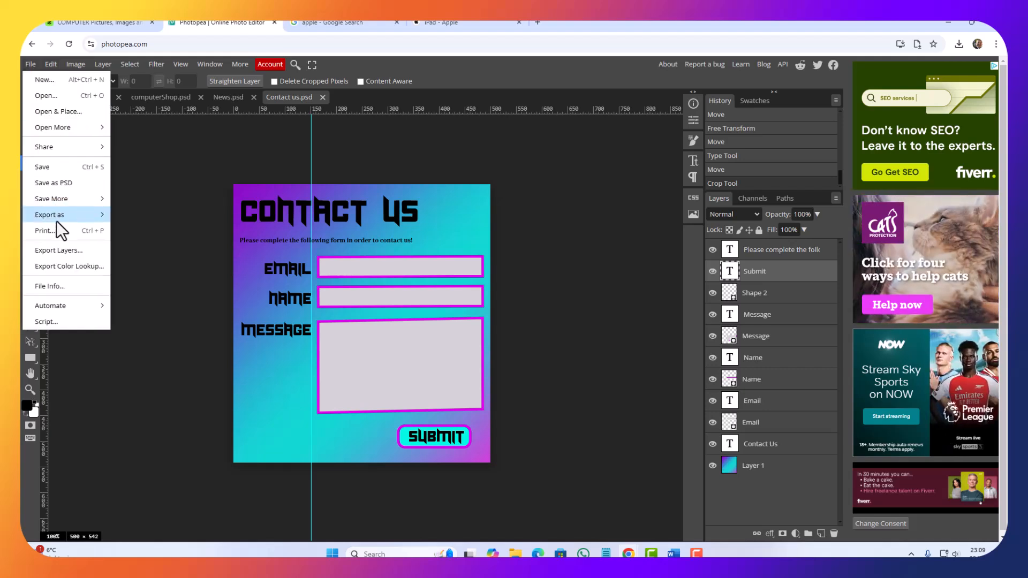
mouse_move(59, 217)
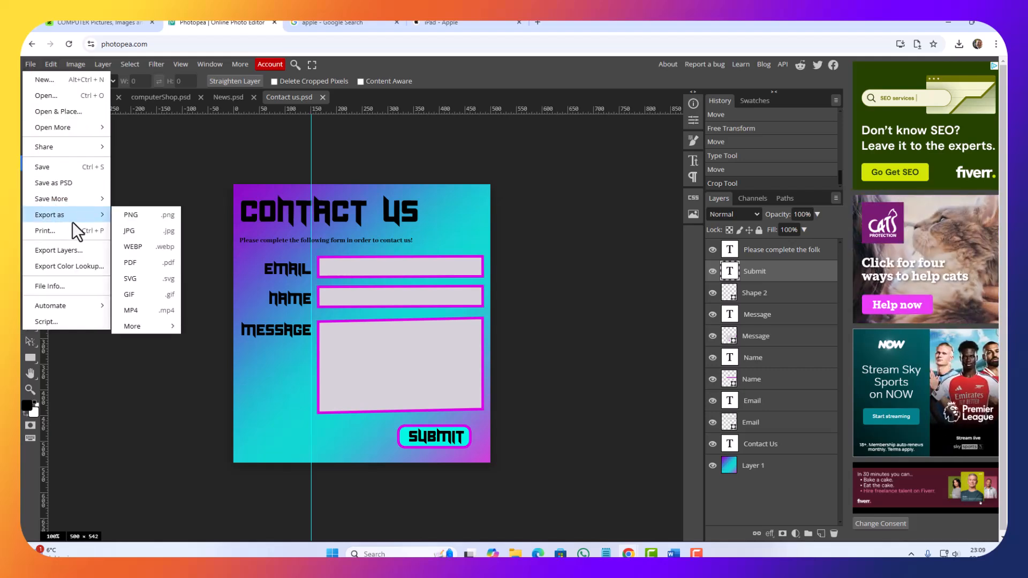
left_click(152, 231)
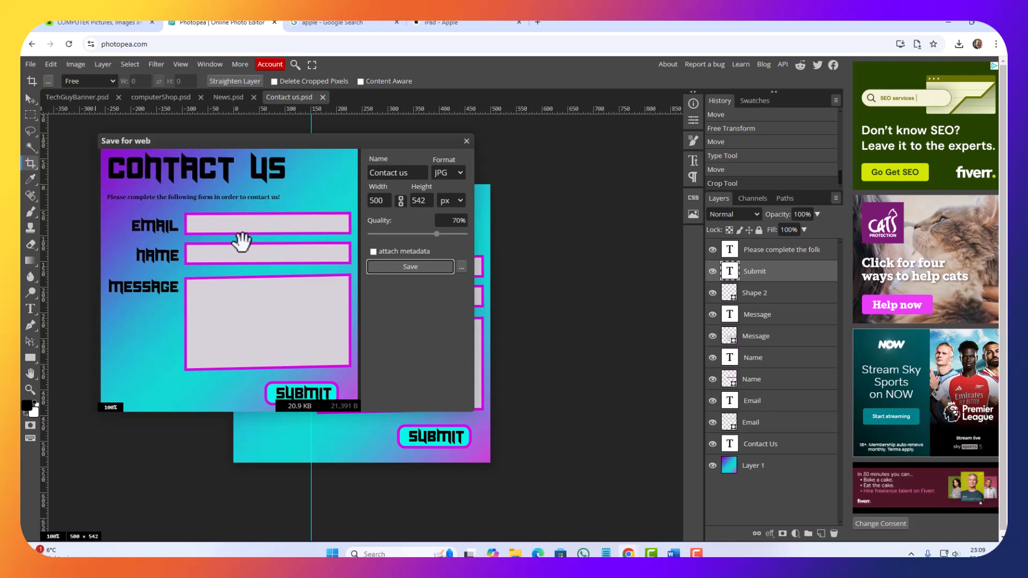
left_click(433, 268)
Step: Switch to the Draft Designs document in Word and delete the "Contact Form" placeholder text from its box on the Contact Page
left_click(950, 23)
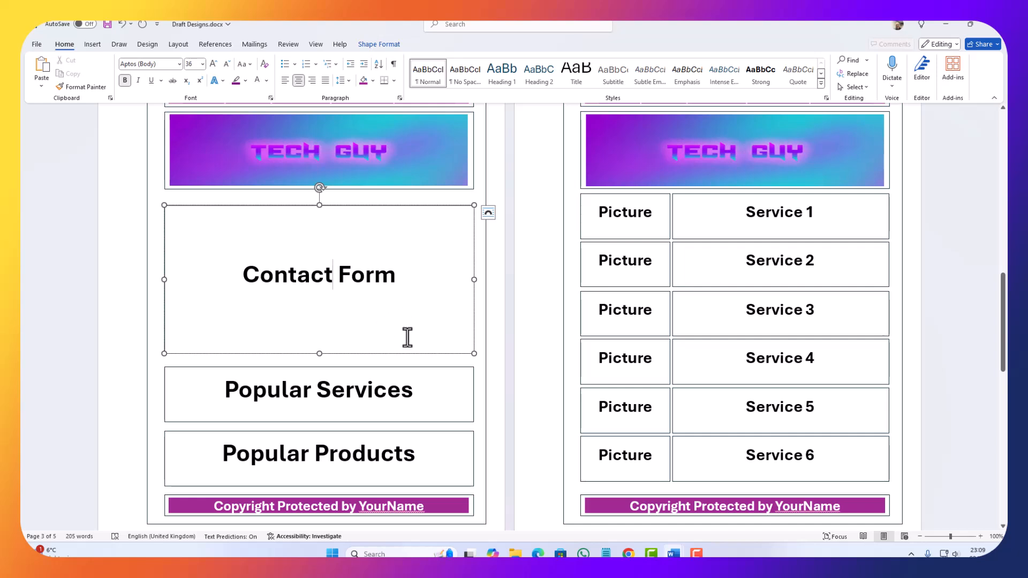
left_click_drag(422, 282, 151, 256)
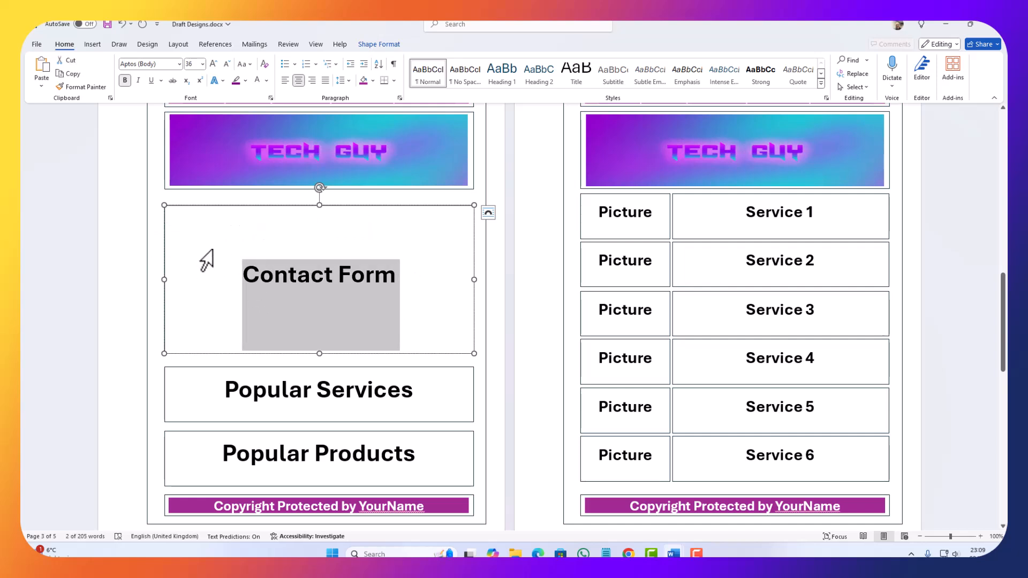
key("Delete")
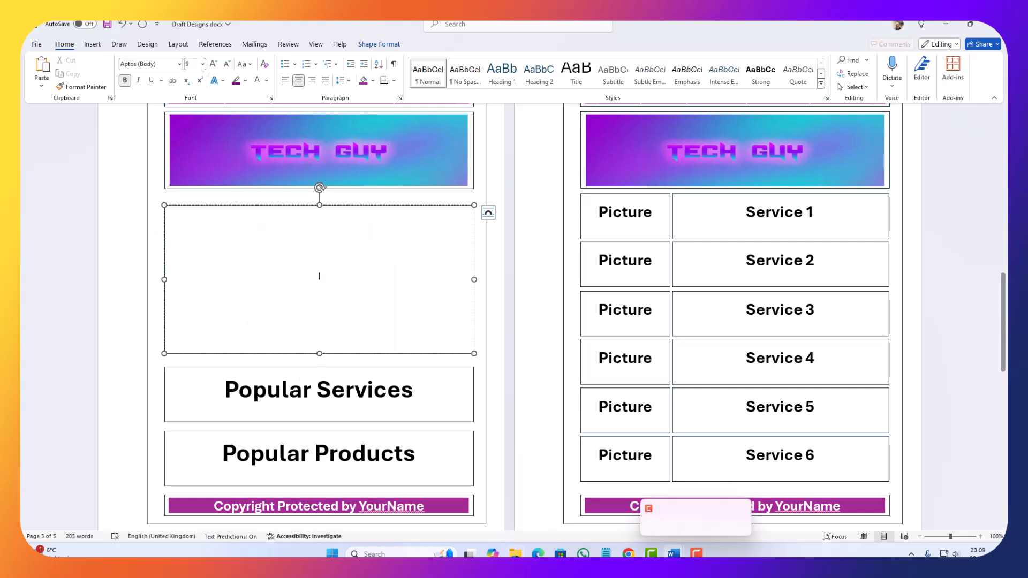
Step: Copy Contact us.jpg from the Downloads folder and paste it into the empty form box on the Contact Page
left_click(515, 552)
left_click(904, 312)
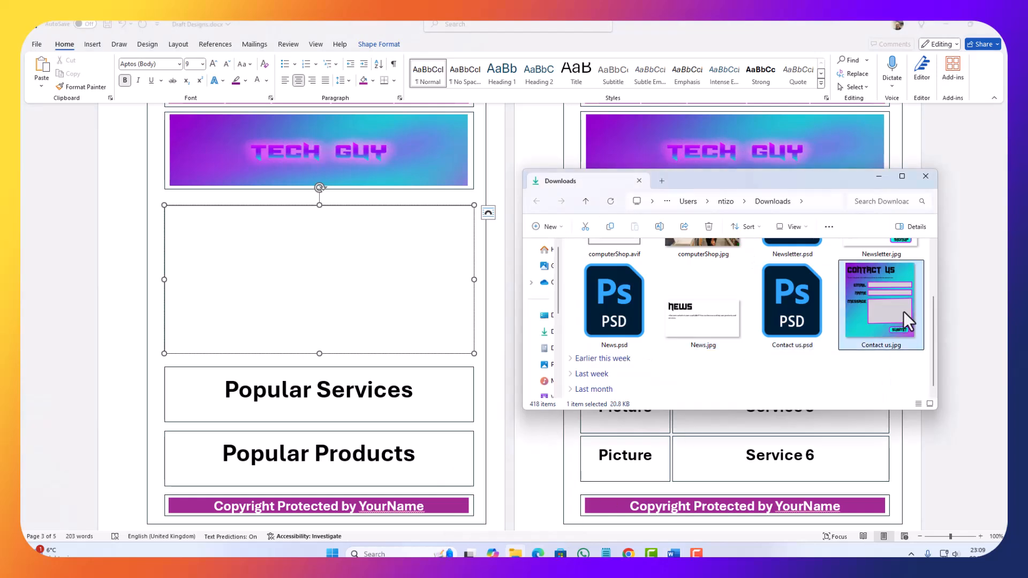
right_click(883, 311)
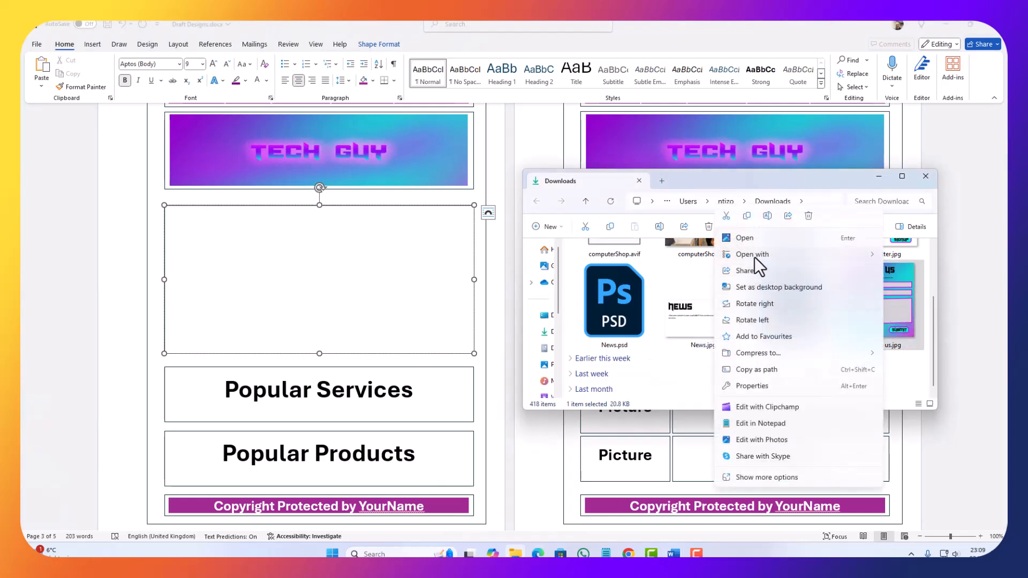
left_click(747, 216)
left_click(327, 286)
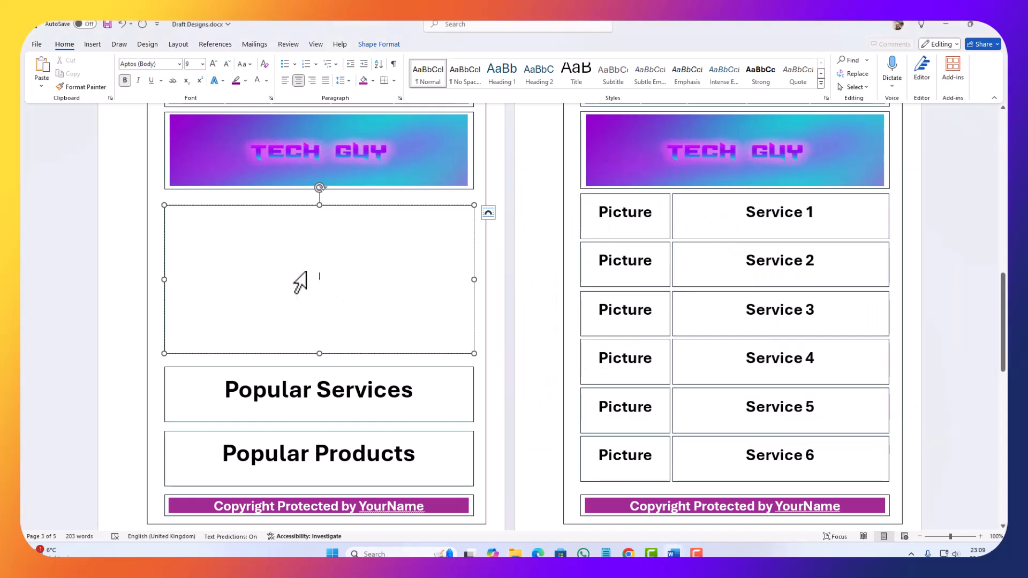
key("ctrl+v")
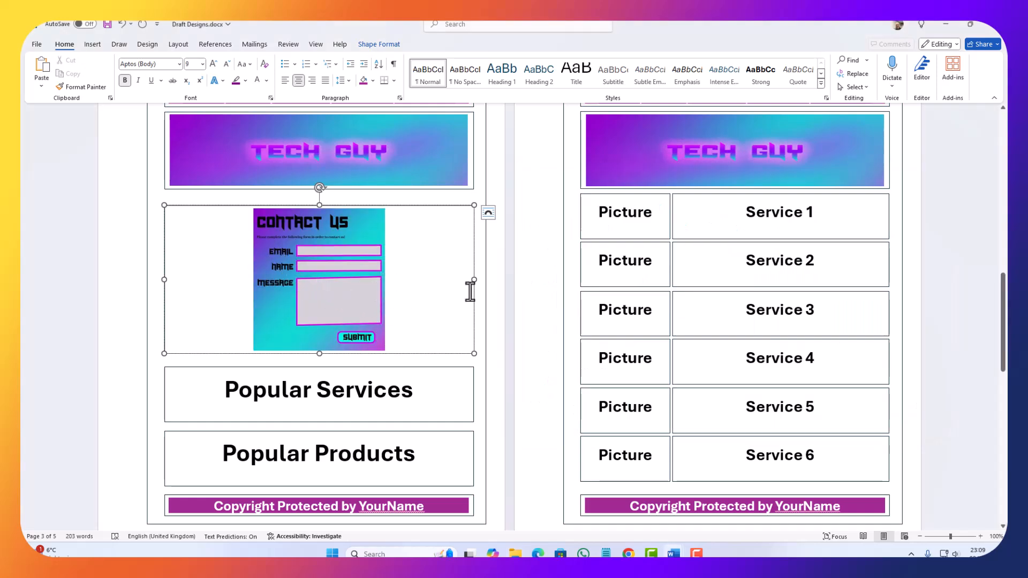
Step: Select the Popular Services and Popular Products boxes together on the Contact Page and delete them
scroll(374, 301, "down", 5)
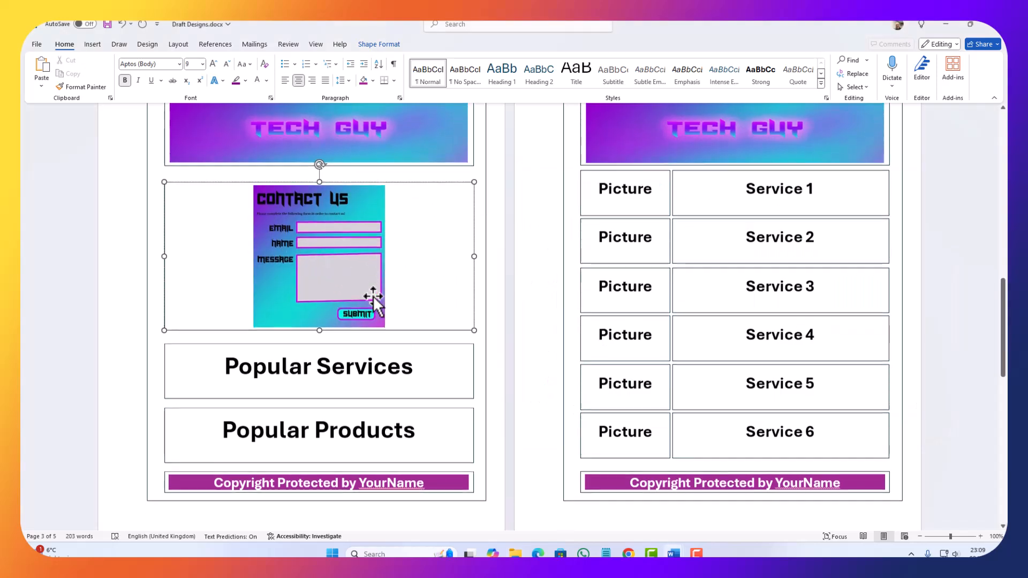
scroll(360, 329, "up", 3)
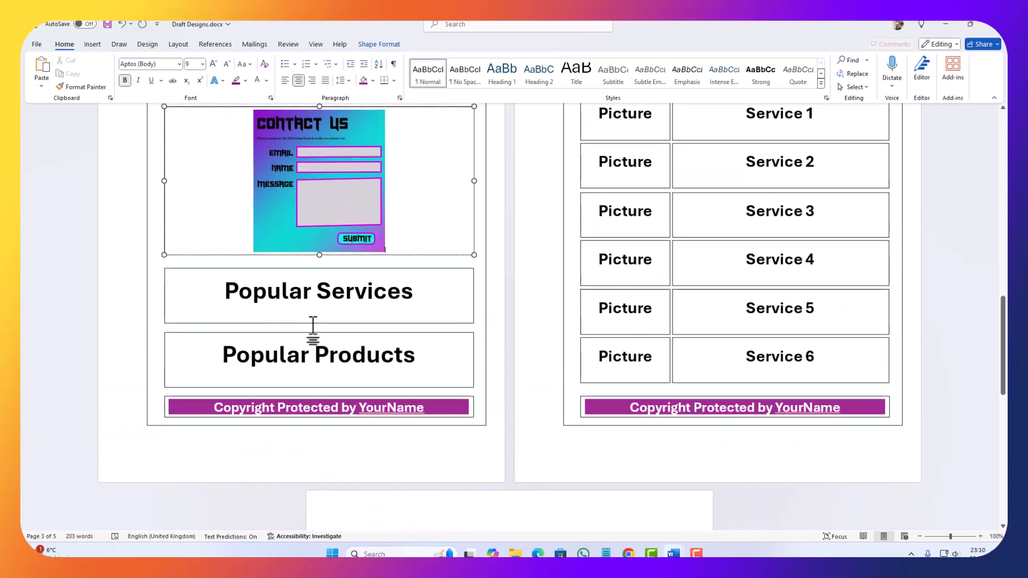
left_click(320, 323)
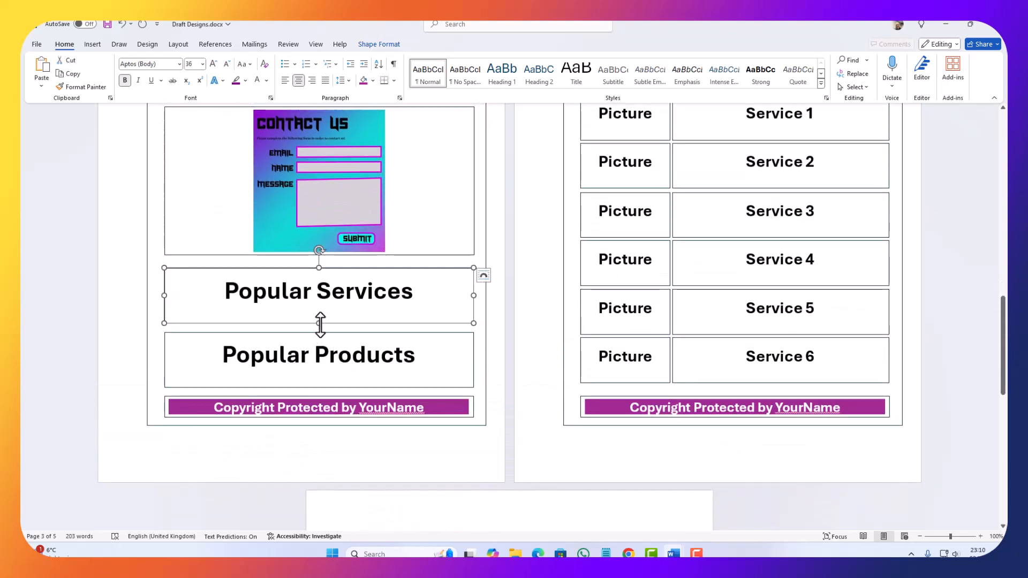
left_click(306, 388, "shift")
key("Delete")
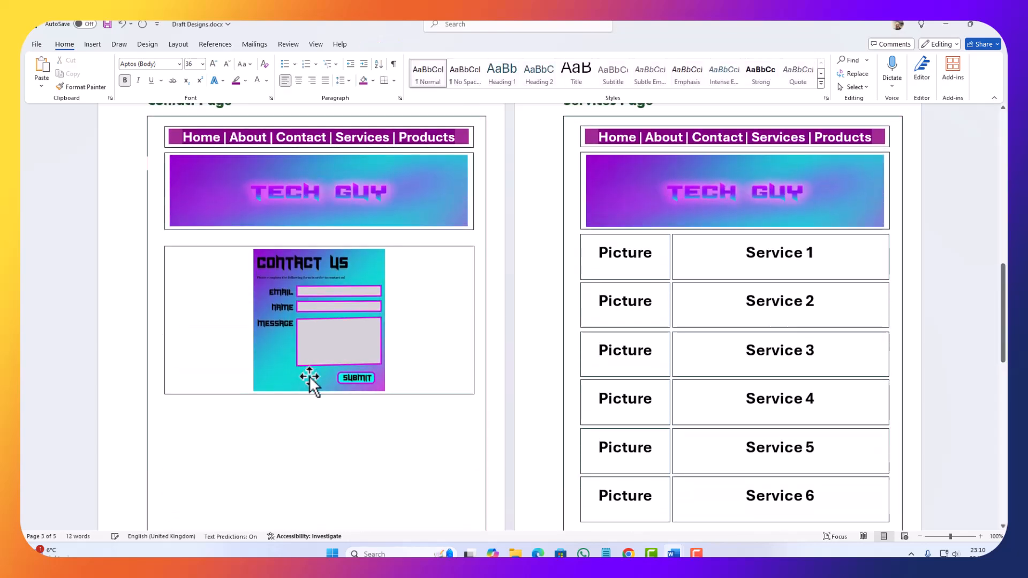
Step: Select the four service boxes and four product boxes together on the first page and copy them
scroll(352, 439, "down", 2)
scroll(342, 440, "up", 15)
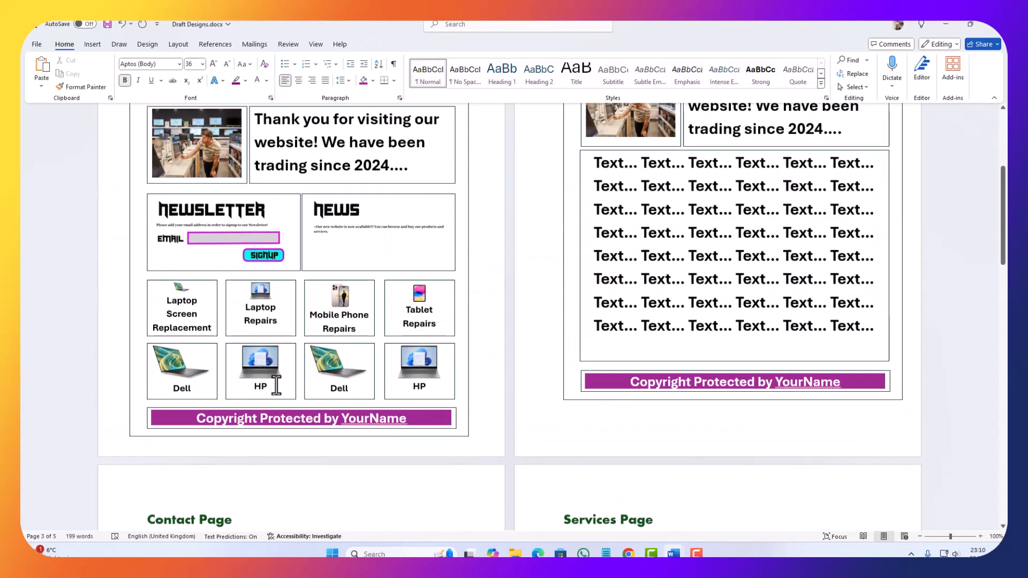
left_click(217, 305)
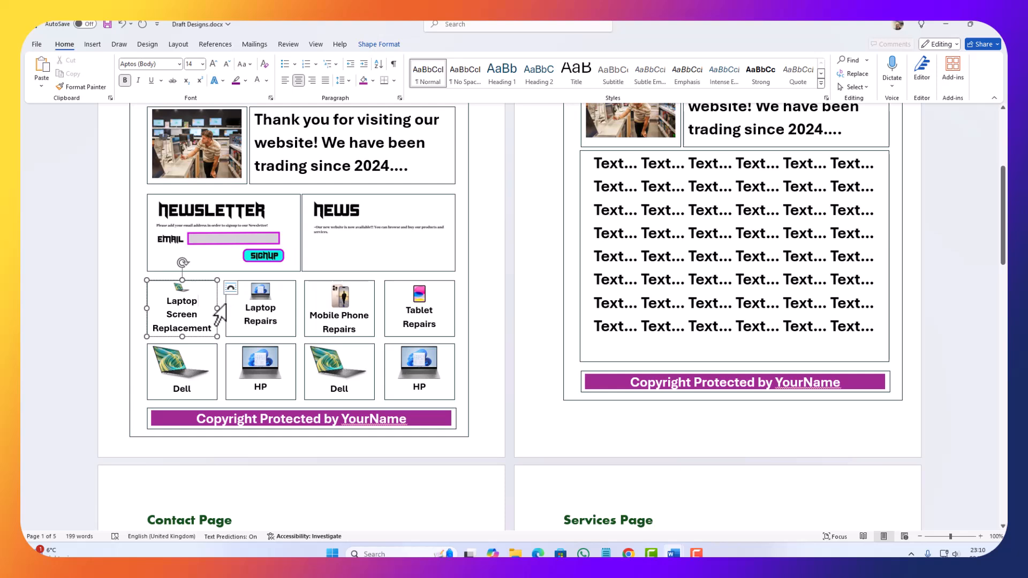
left_click(226, 307, "shift")
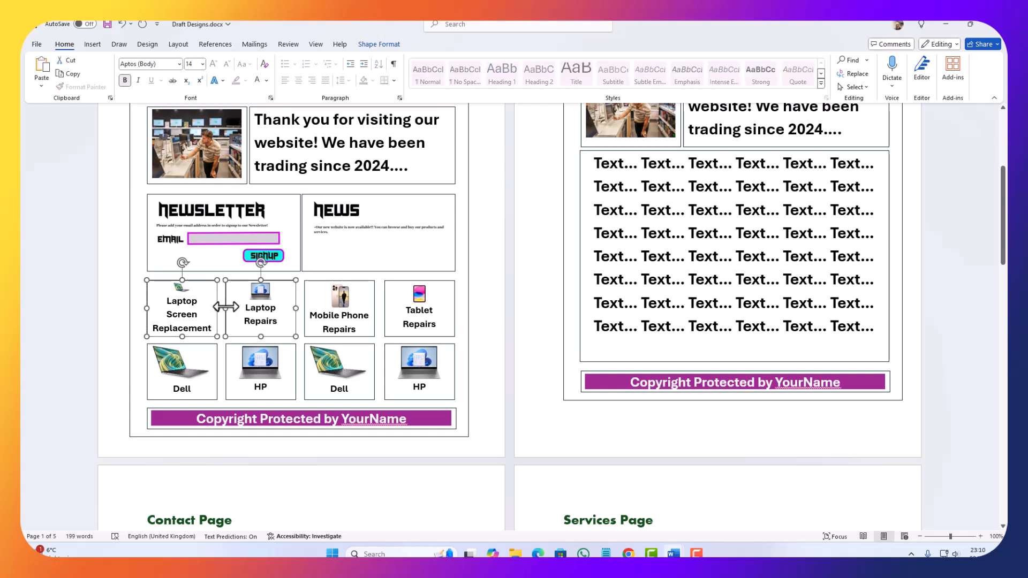
left_click(300, 322, "shift")
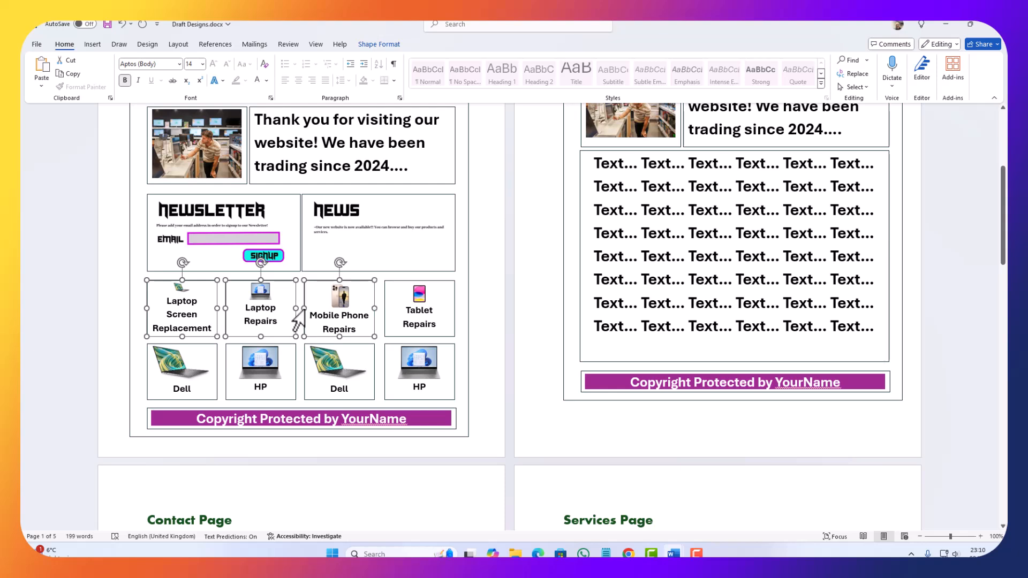
left_click(383, 311, "shift")
left_click(383, 375, "shift")
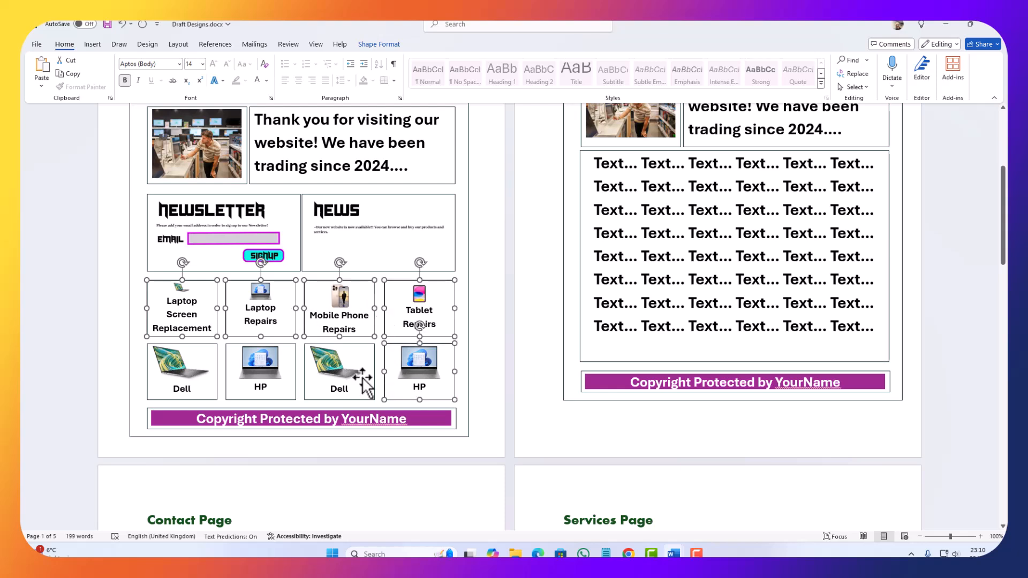
left_click(373, 377, "shift")
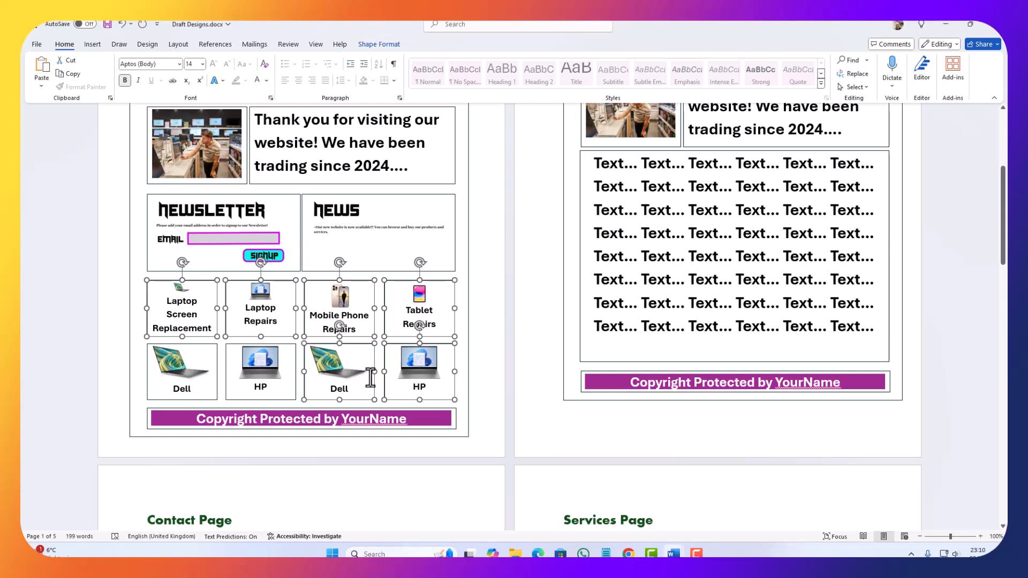
left_click(296, 375, "shift")
left_click(216, 377, "shift")
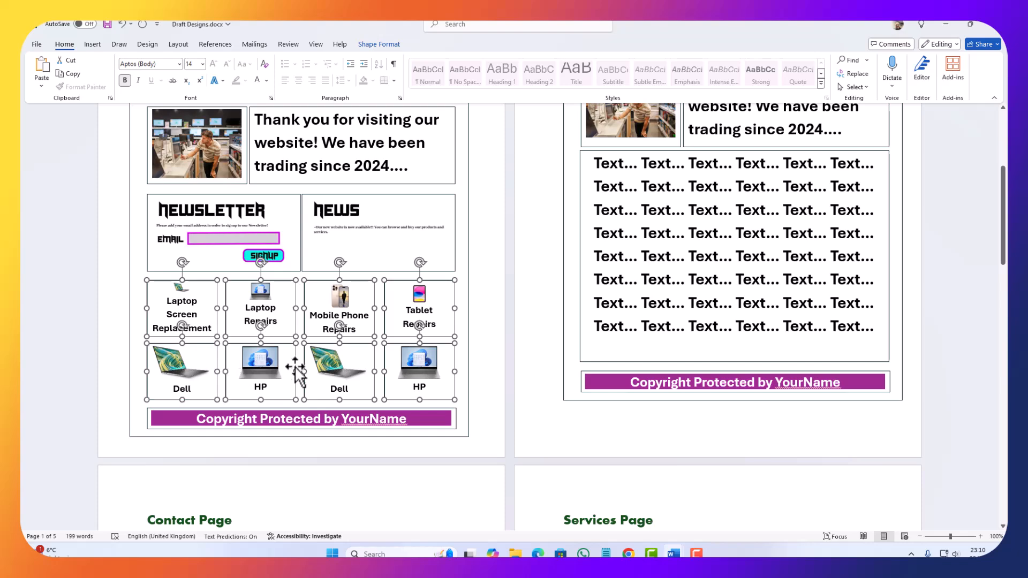
Step: Paste the copied service and product boxes on the Contact Page and place them between the contact form and the copyright footer
scroll(259, 317, "down", 10)
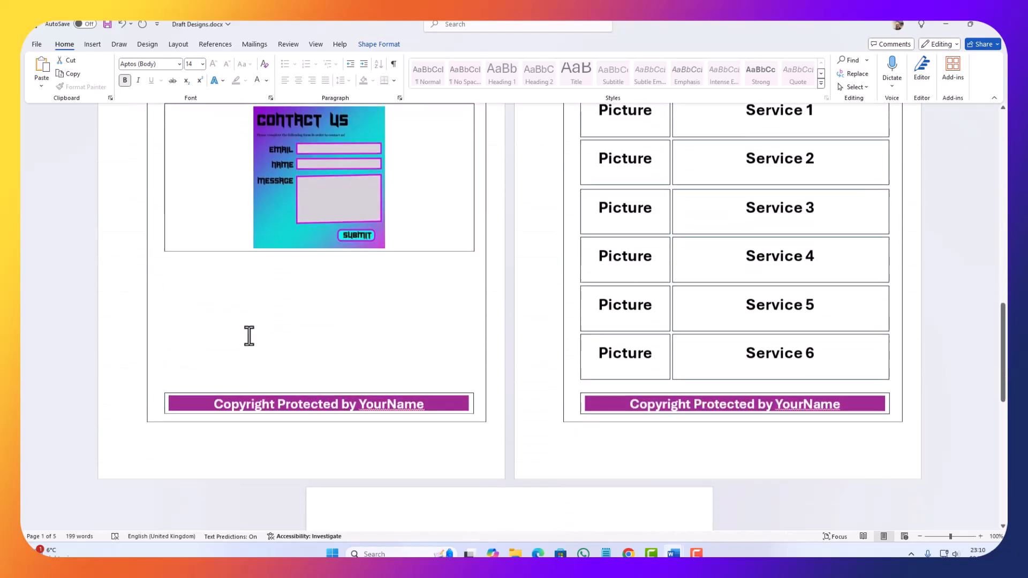
left_click(236, 325)
scroll(178, 276, "up", 3)
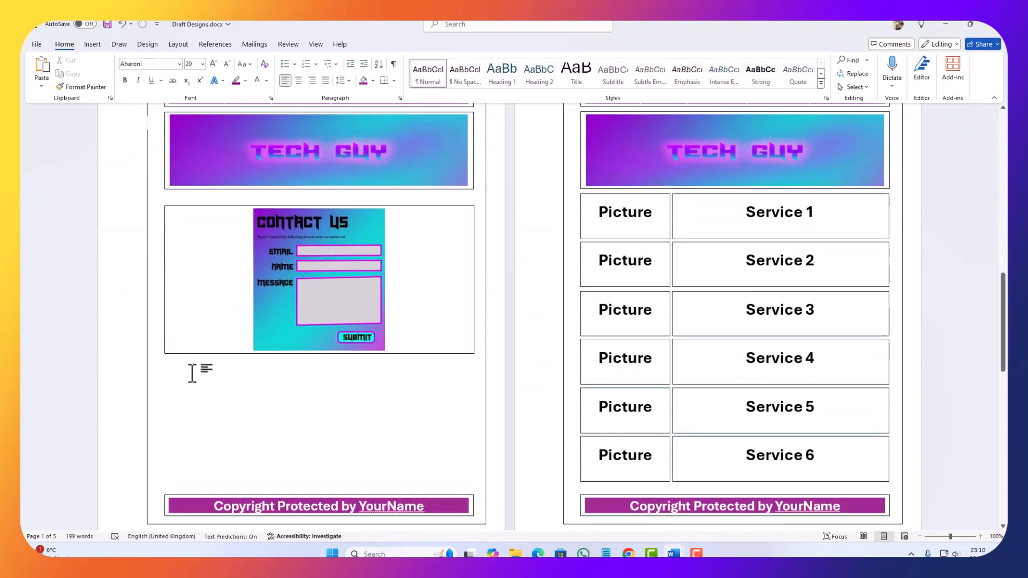
double_click(186, 379)
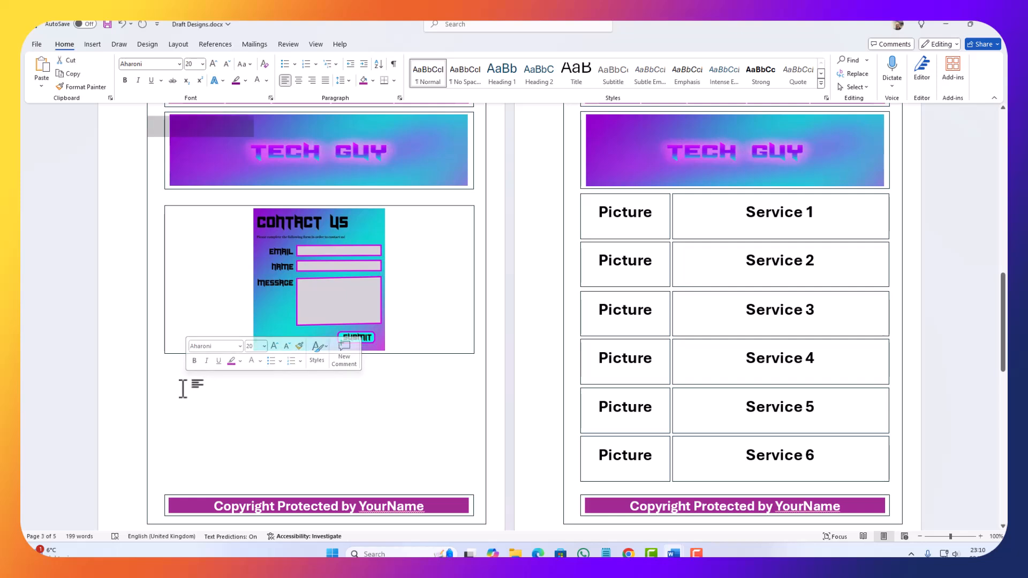
left_click(181, 391)
key("ctrl+v")
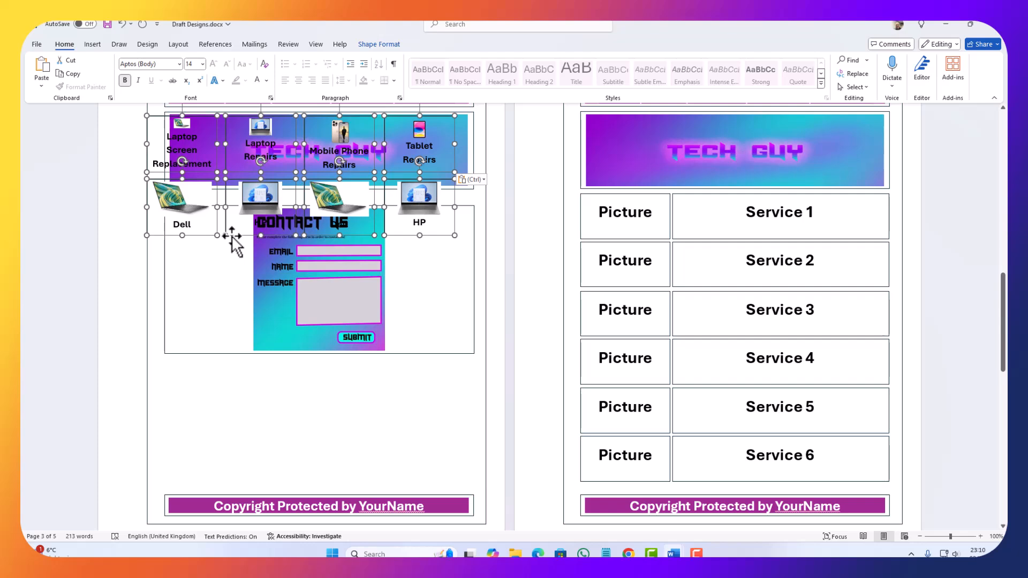
left_click_drag(230, 240, 249, 483)
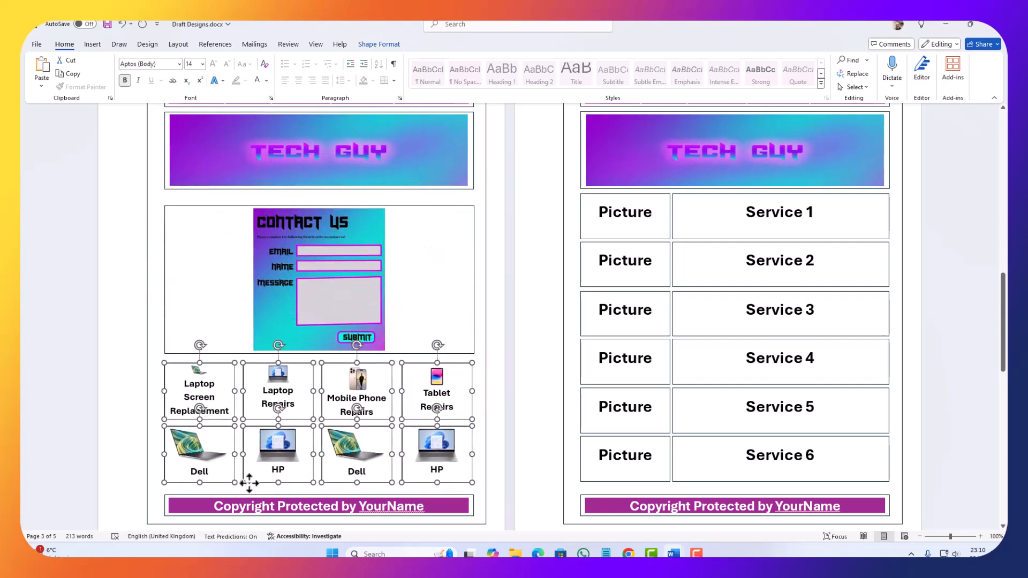
Step: Review the filled designs on the first pages and the Contact Page, and compare them with the Services Page layout
scroll(267, 353, "up", 6)
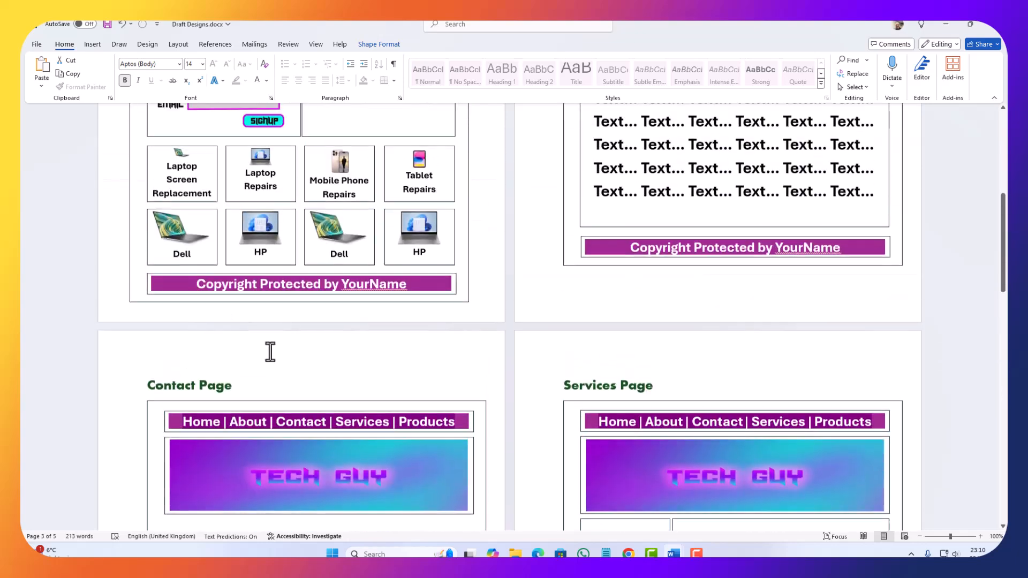
scroll(270, 352, "up", 6)
scroll(339, 329, "down", 2)
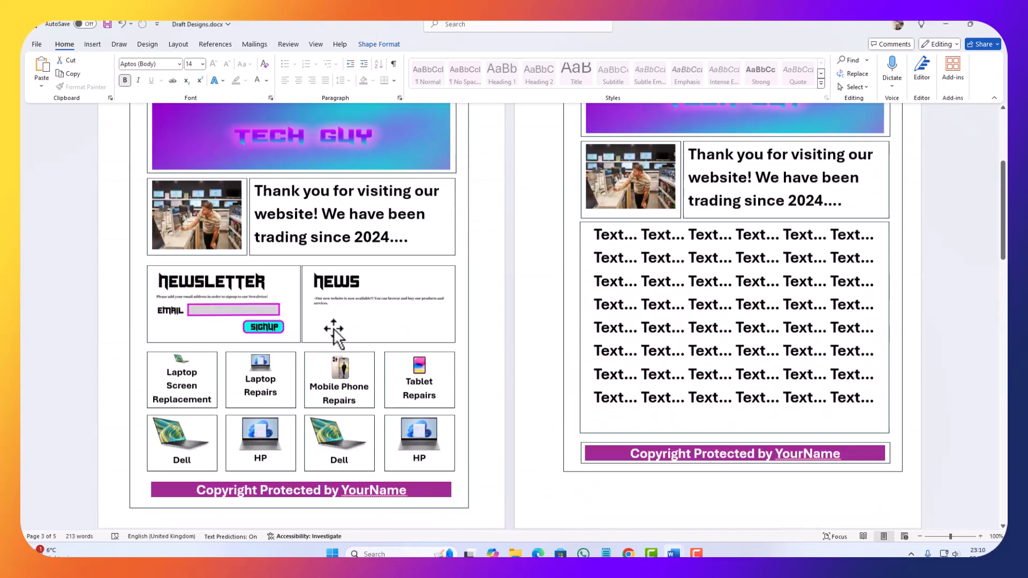
scroll(441, 328, "up", 2)
scroll(739, 331, "down", 2)
scroll(717, 316, "down", 8)
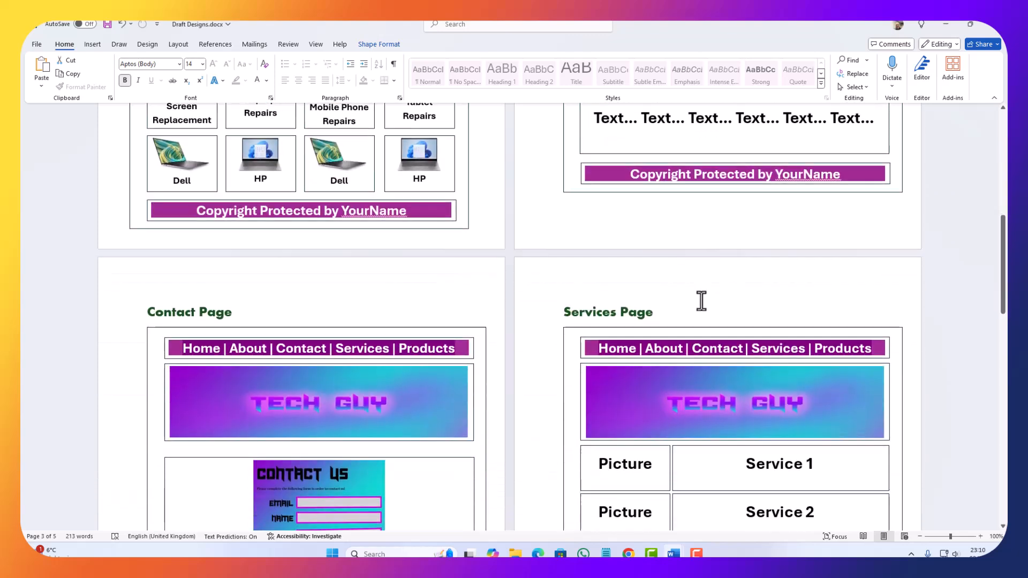
scroll(321, 315, "down", 1)
scroll(297, 313, "down", 1)
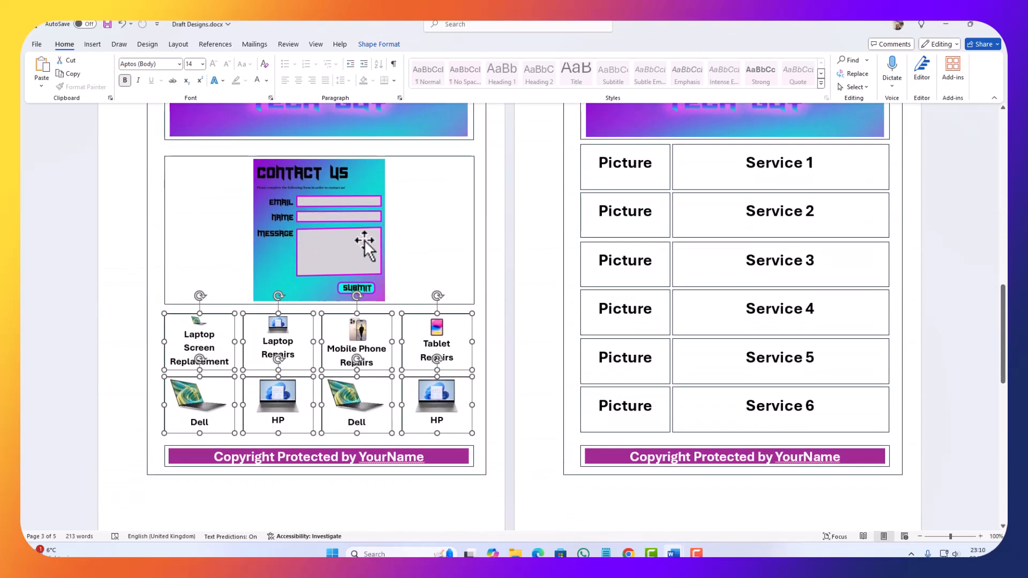
scroll(617, 333, "up", 3)
scroll(711, 278, "down", 2)
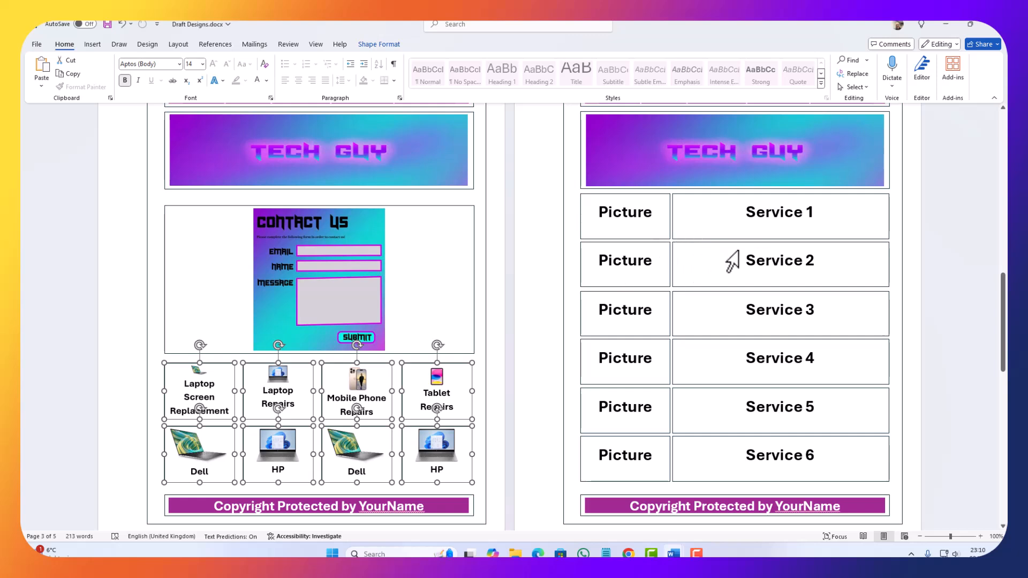
Step: Select the Service 5 and Service 6 boxes with their Picture boxes on the Services Page and delete them
scroll(619, 291, "down", 2)
scroll(649, 328, "up", 1)
left_click(695, 409)
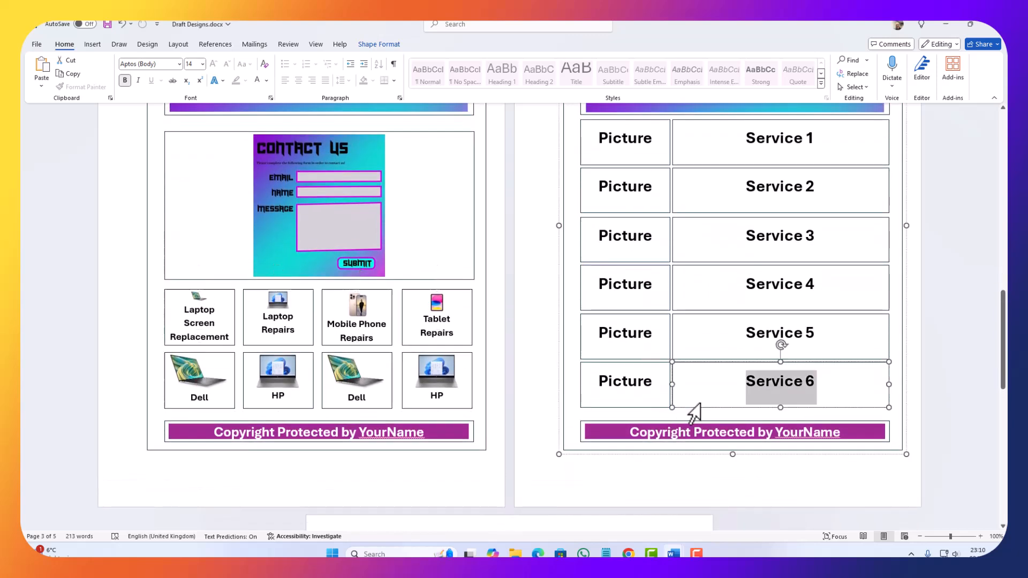
left_click(653, 409, "shift")
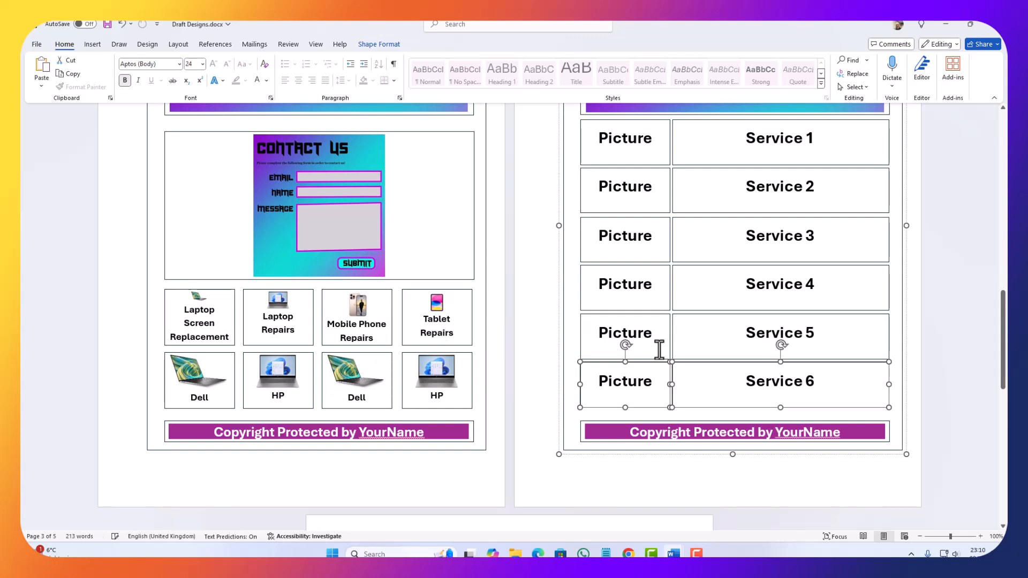
left_click(694, 355)
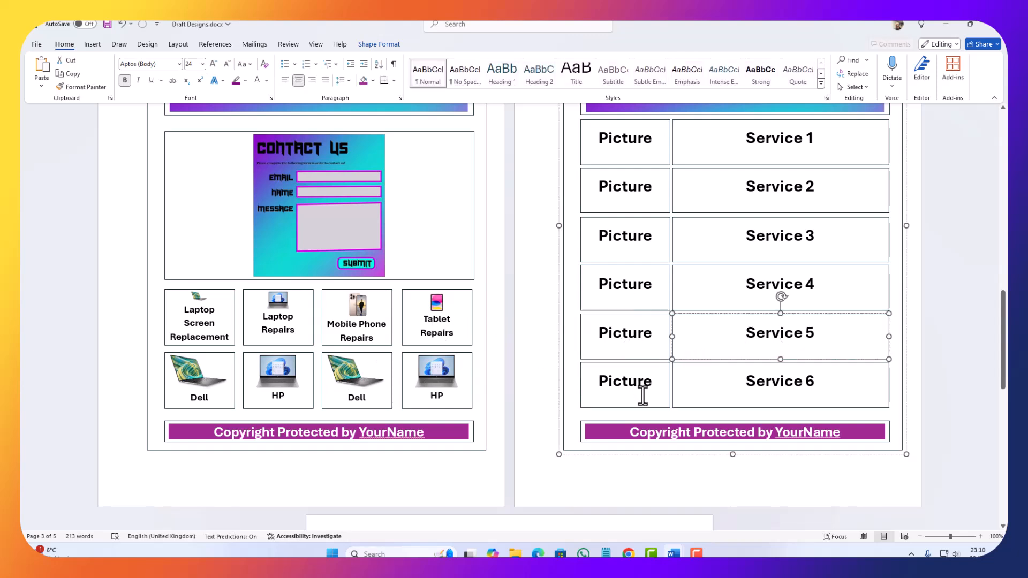
left_click(689, 406)
left_click(654, 409, "shift")
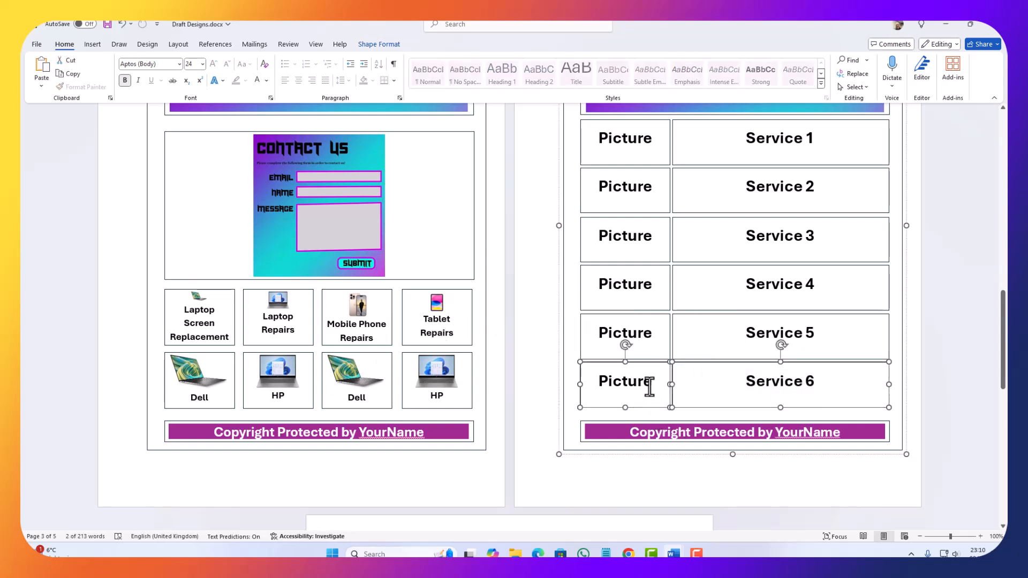
left_click(660, 357, "shift")
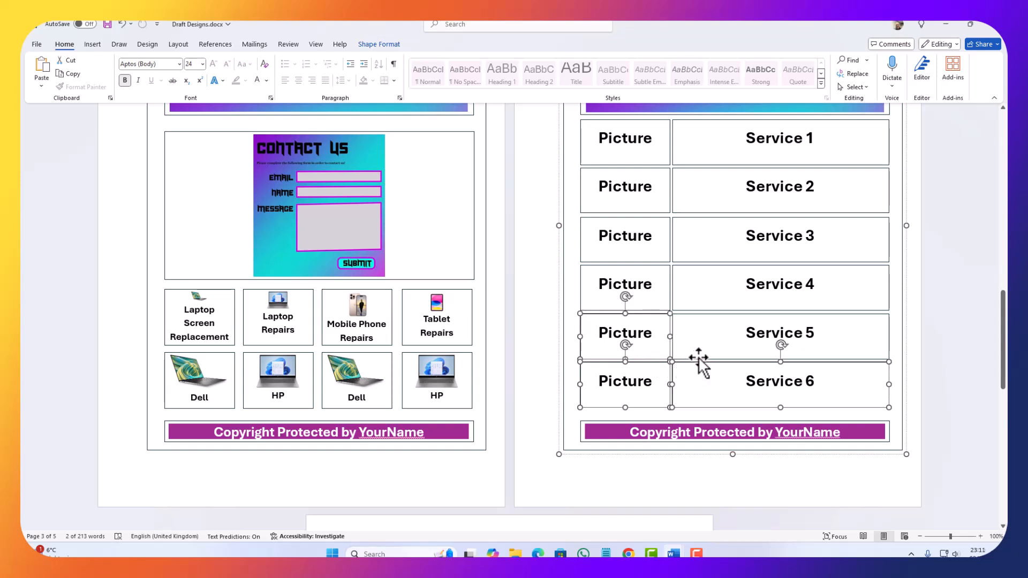
left_click(698, 356, "shift")
key("Delete")
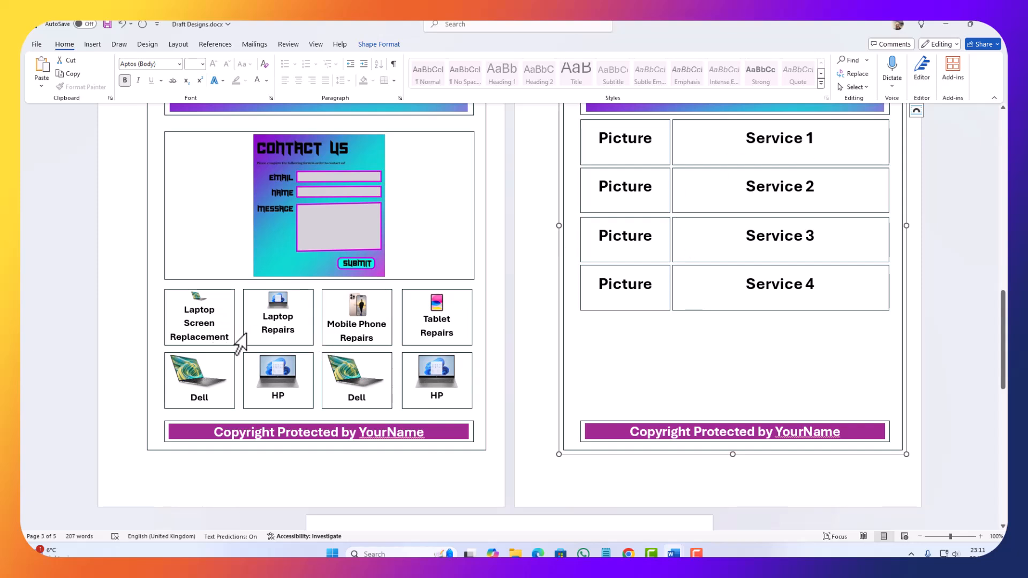
Step: Replace the Service 1 and Service 2 text with "Laptop Screen Replacement" and "Laptop Repairs" copied from the Contact Page boxes
left_click_drag(214, 336, 184, 309)
key("ctrl+c")
left_click_drag(808, 155, 704, 141)
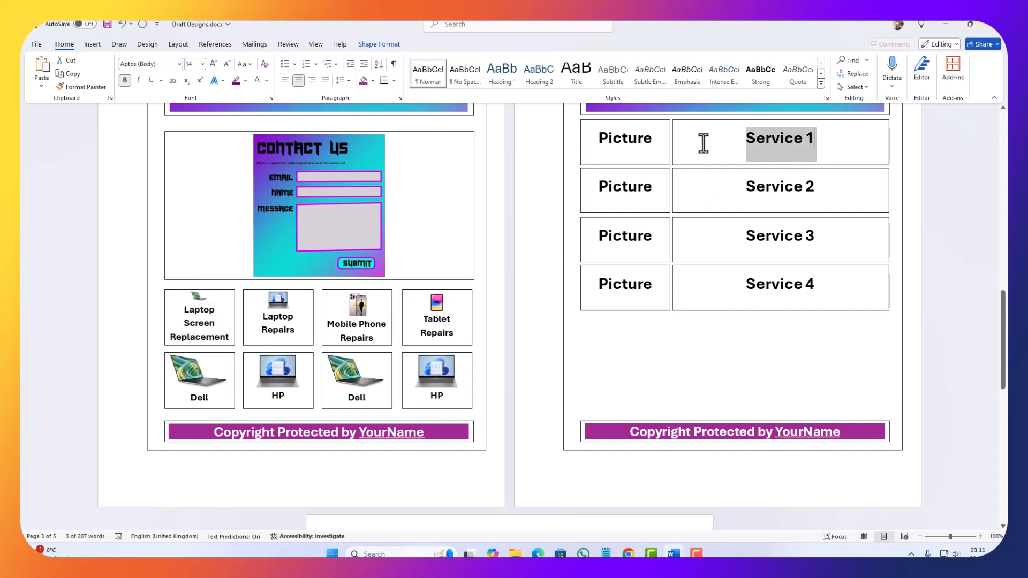
key("ctrl+v")
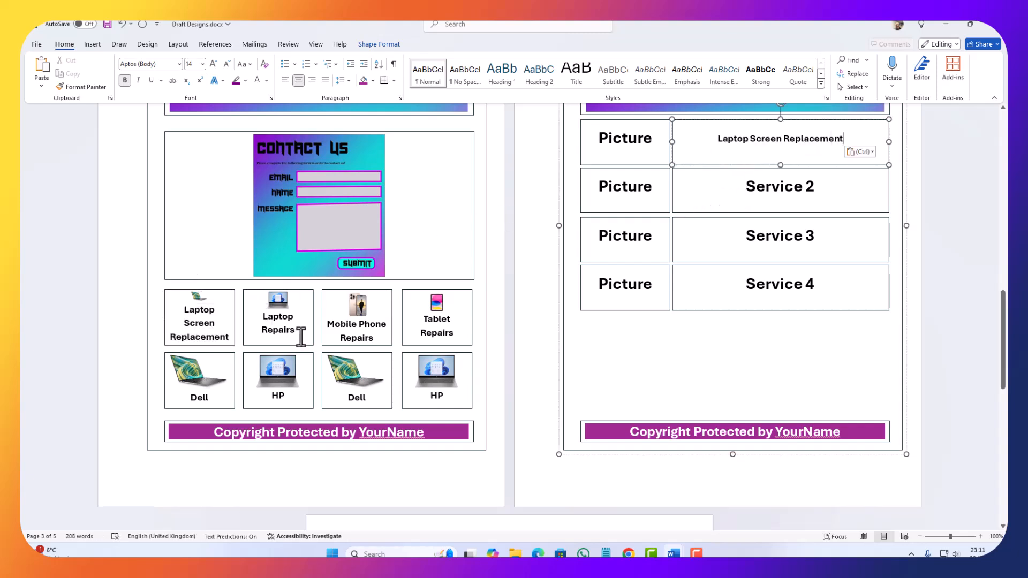
left_click_drag(297, 335, 260, 316)
key("ctrl+c")
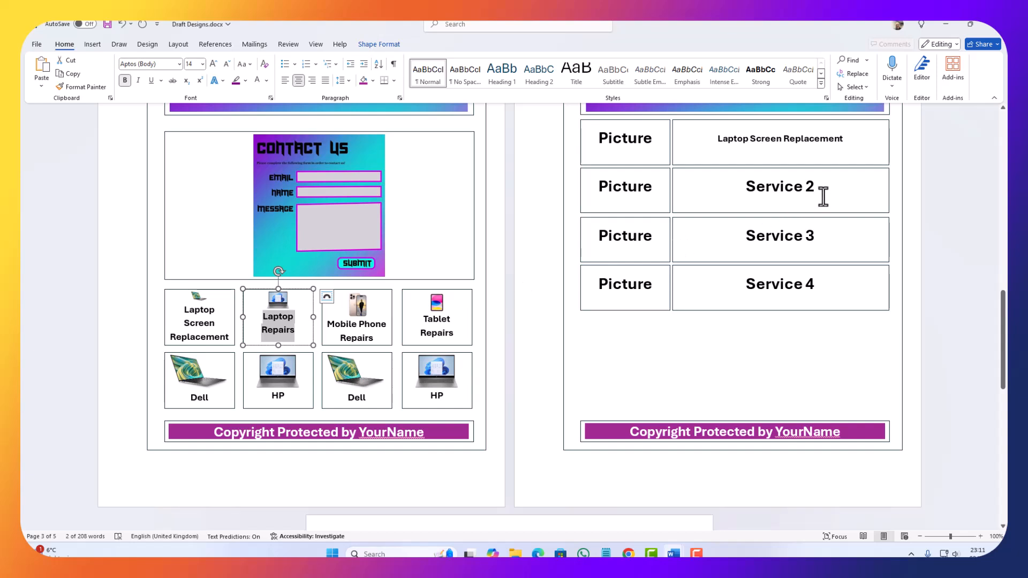
left_click_drag(821, 196, 690, 193)
key("ctrl+v")
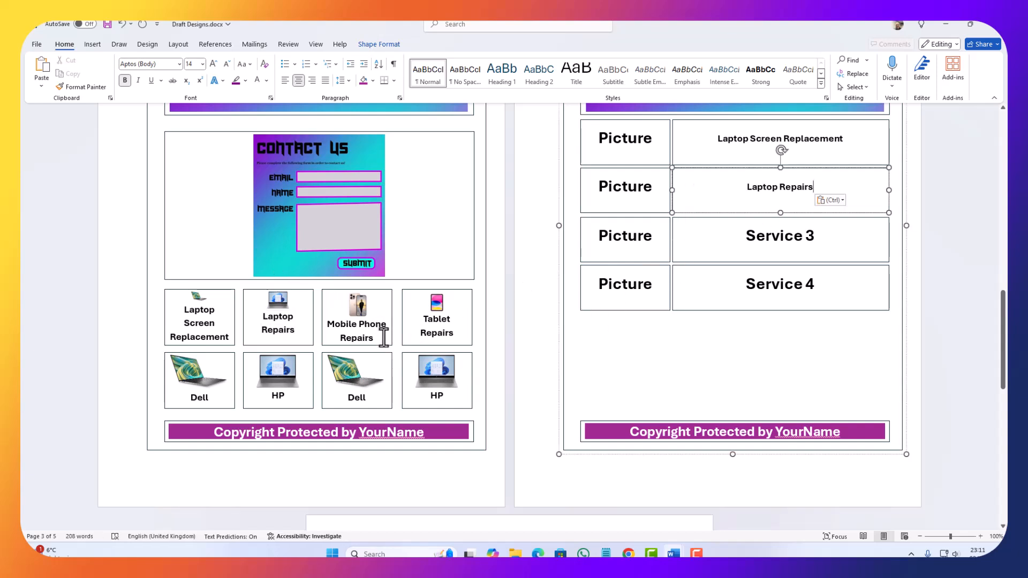
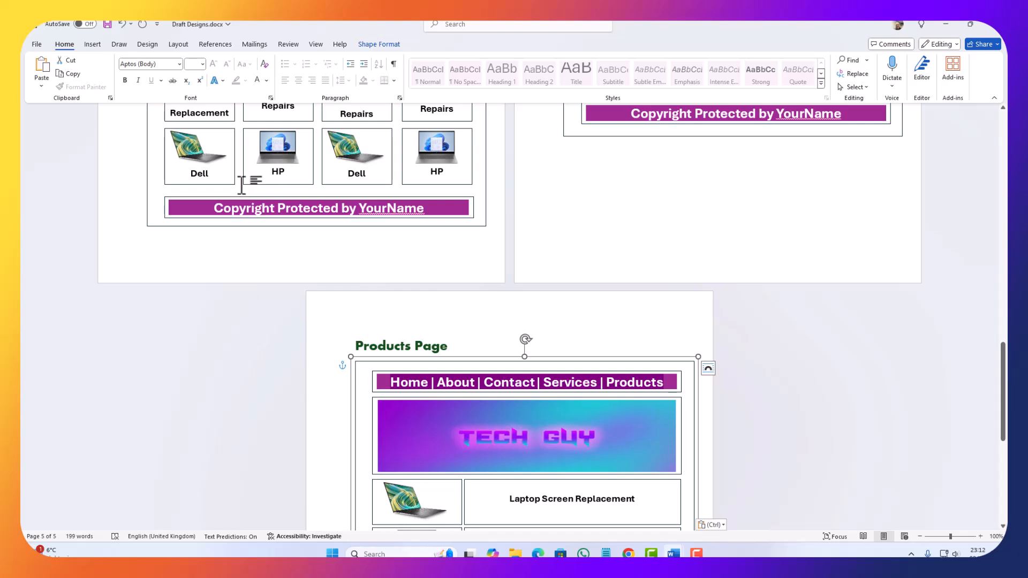
Step: Replace "Laptop Screen Replacement" in the first row of the Products Page with "Dell" copied from the Contact Page product box
double_click(204, 172)
key("ctrl+c")
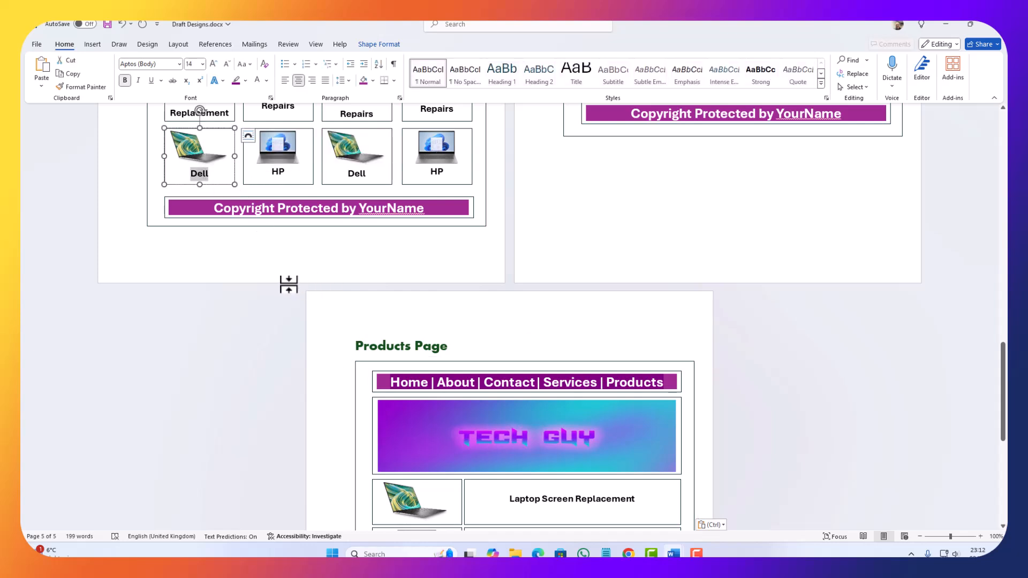
scroll(321, 321, "down", 5)
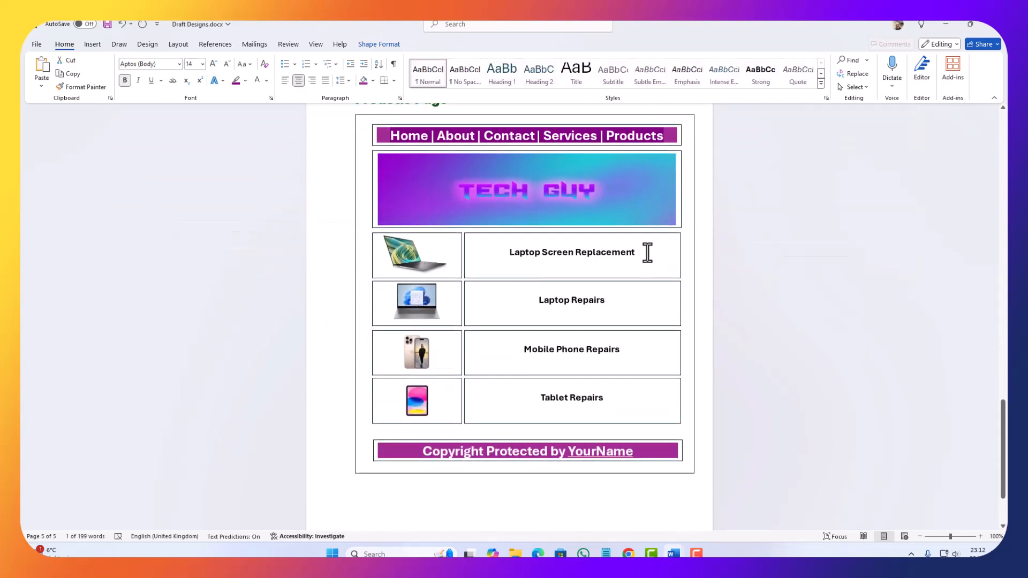
left_click_drag(647, 252, 496, 247)
key("ctrl+v")
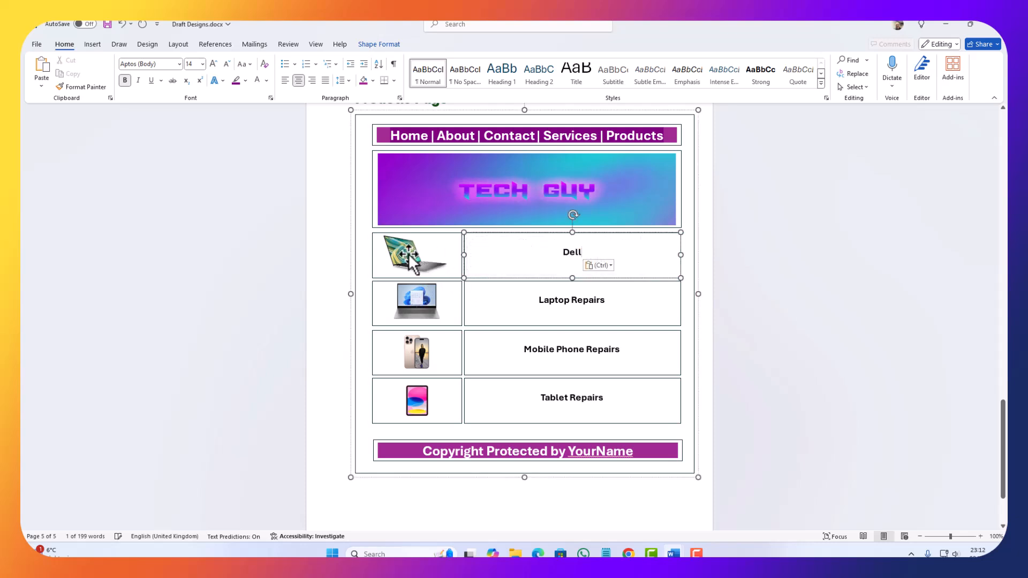
left_click(408, 256)
Step: Copy "HP" from the Contact Page product box and paste it over "Laptop Repairs" in the second row of the Products Page
scroll(299, 193, "up", 3)
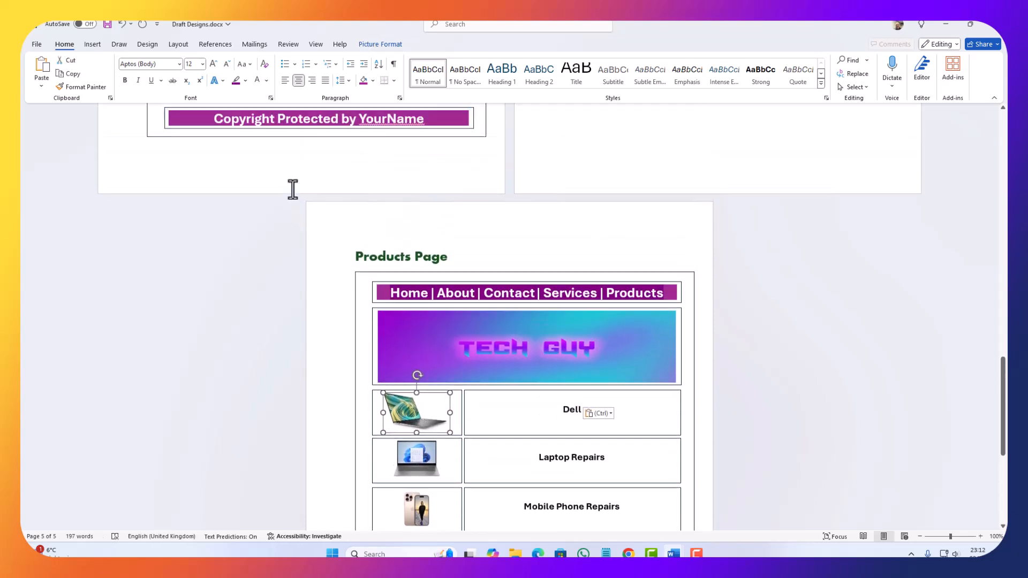
scroll(293, 189, "up", 2)
double_click(278, 172)
key("ctrl+c")
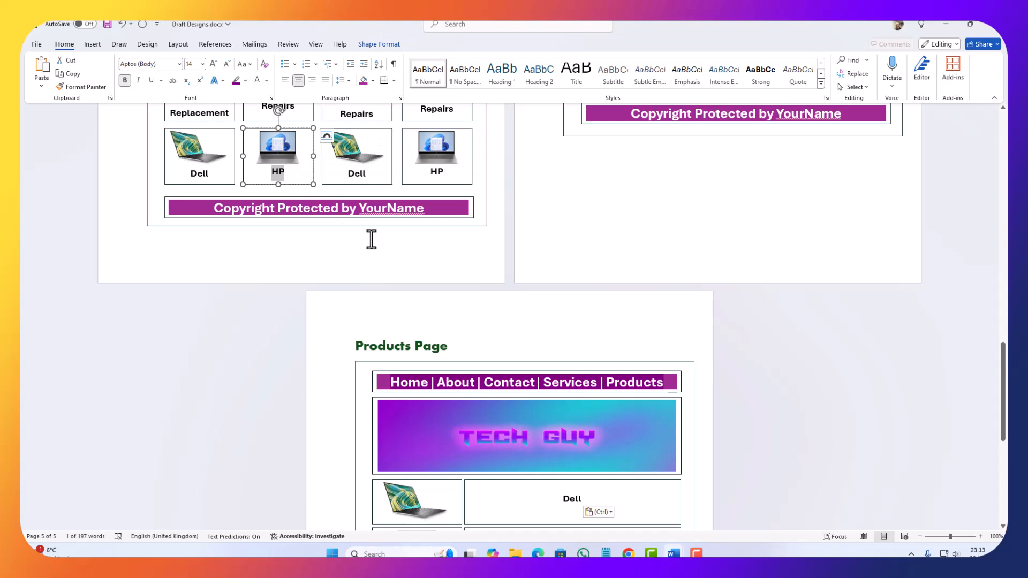
scroll(371, 239, "down", 6)
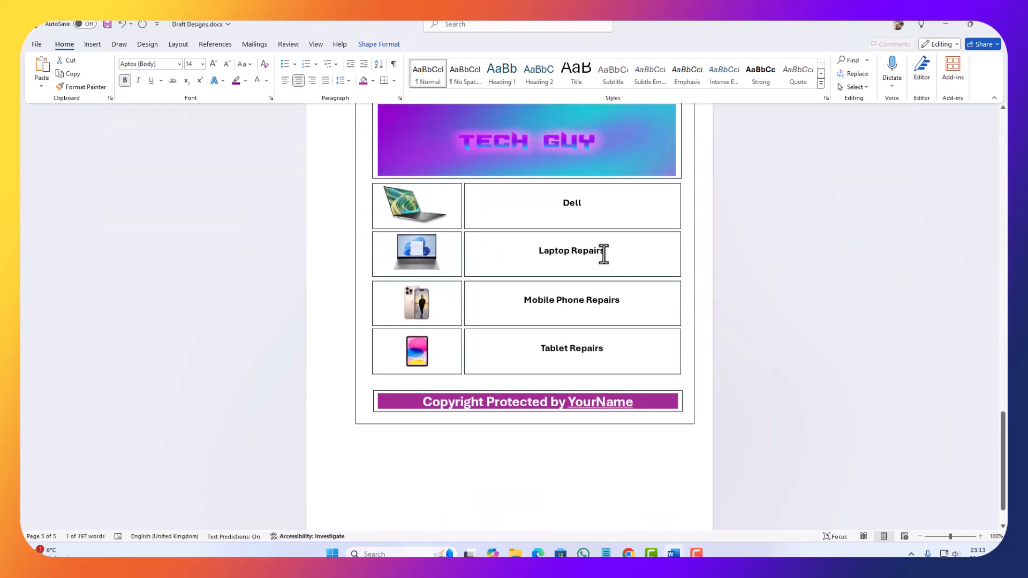
left_click_drag(603, 254, 500, 257)
key("ctrl+v")
Step: Delete the mobile phone and tablet pictures from the third and fourth rows of the Products Page
scroll(380, 275, "up", 3)
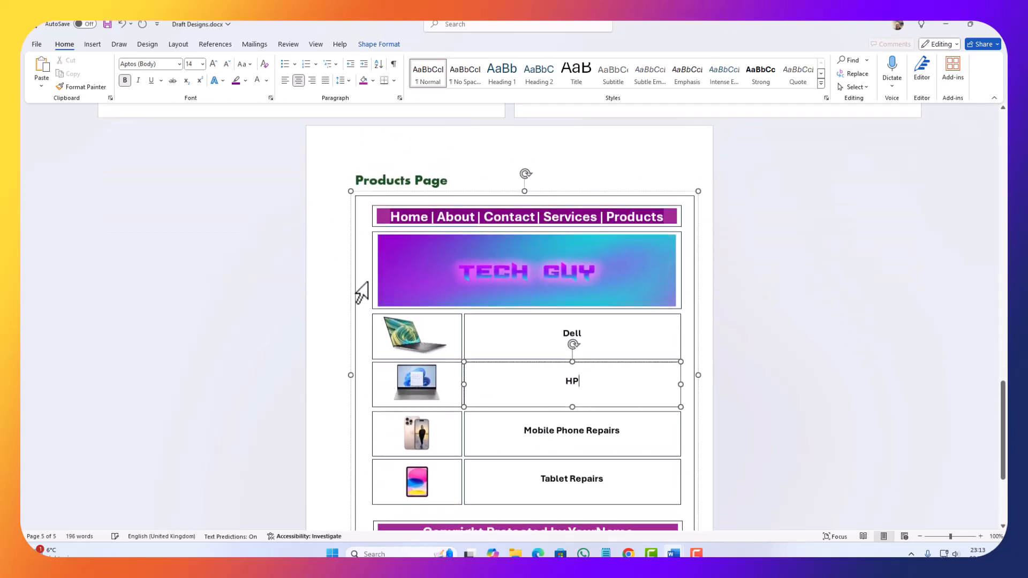
scroll(353, 284, "up", 4)
scroll(366, 293, "down", 7)
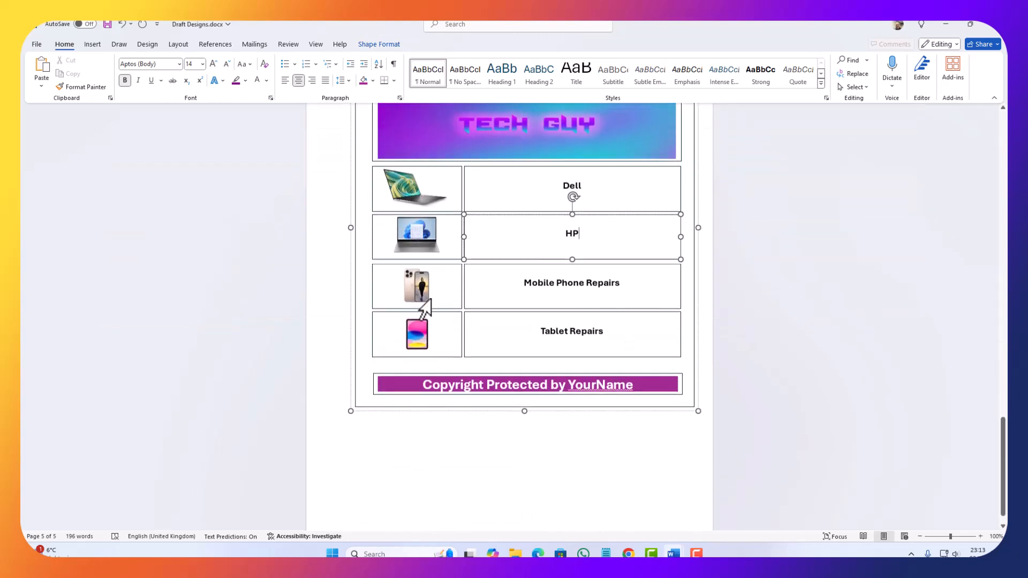
left_click(413, 276)
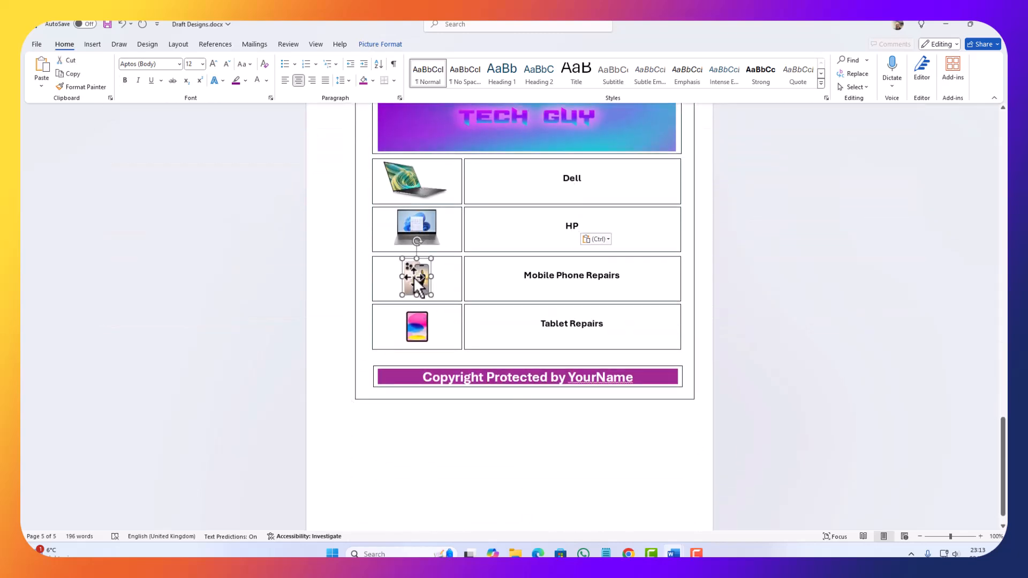
key("Delete")
left_click(425, 335)
key("Delete")
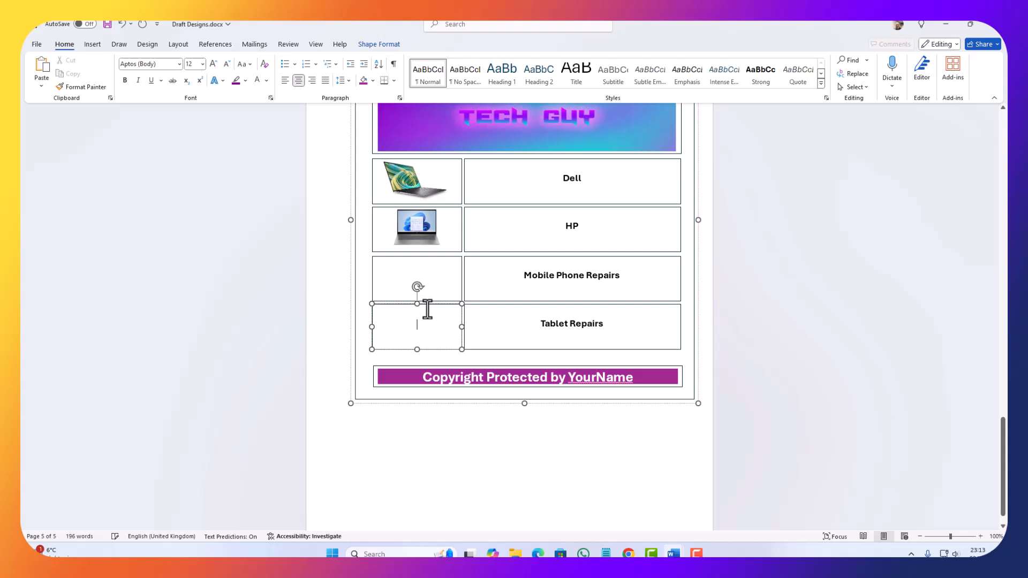
Step: Copy the HP laptop picture into the empty fourth-row picture box and the Dell laptop picture into the third-row one
left_click(416, 230)
key("ctrl+c")
left_click(420, 316)
key("ctrl+v")
left_click(413, 188)
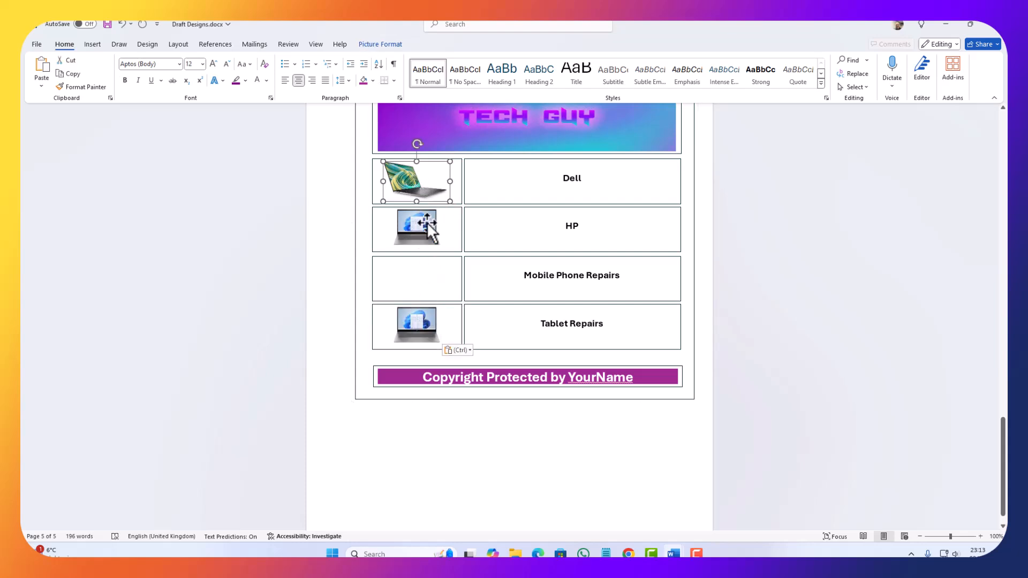
key("ctrl+c")
left_click(428, 278)
key("ctrl+v")
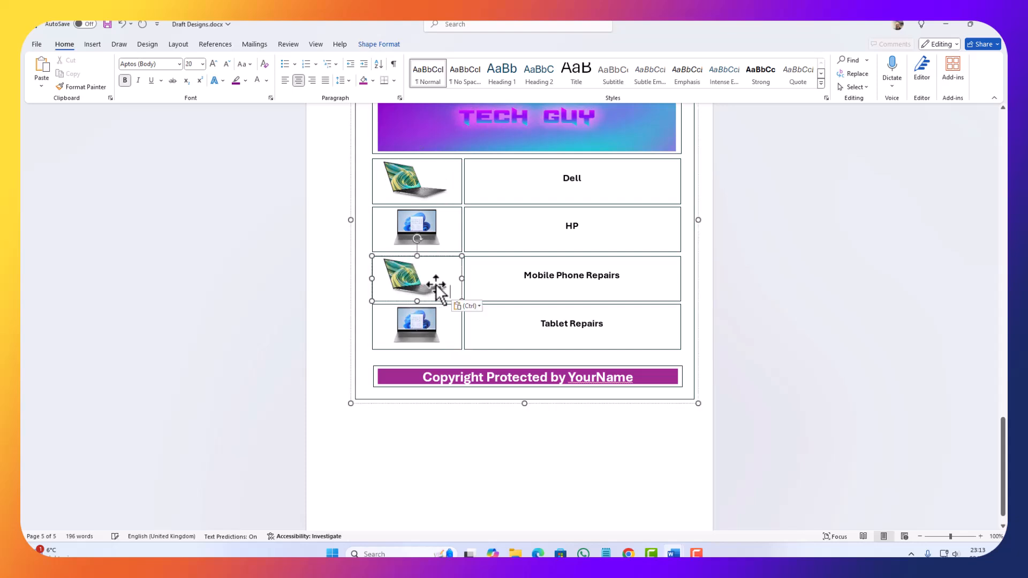
Step: Replace "Tablet Repairs" with "HP" copied from the second row and remove the extra blank line in that box
double_click(552, 223)
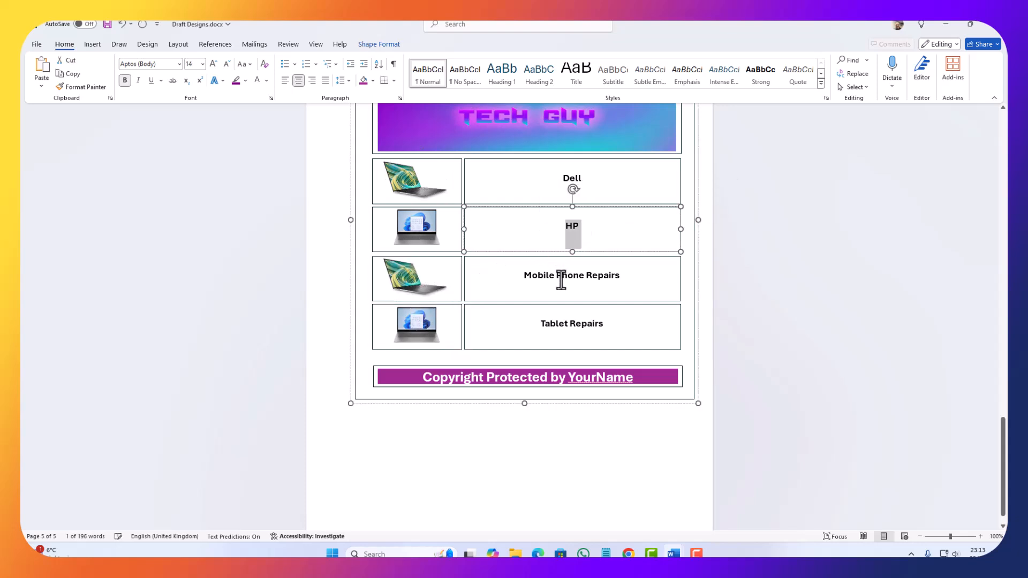
key("ctrl+c")
left_click_drag(602, 324, 521, 322)
key("ctrl+v")
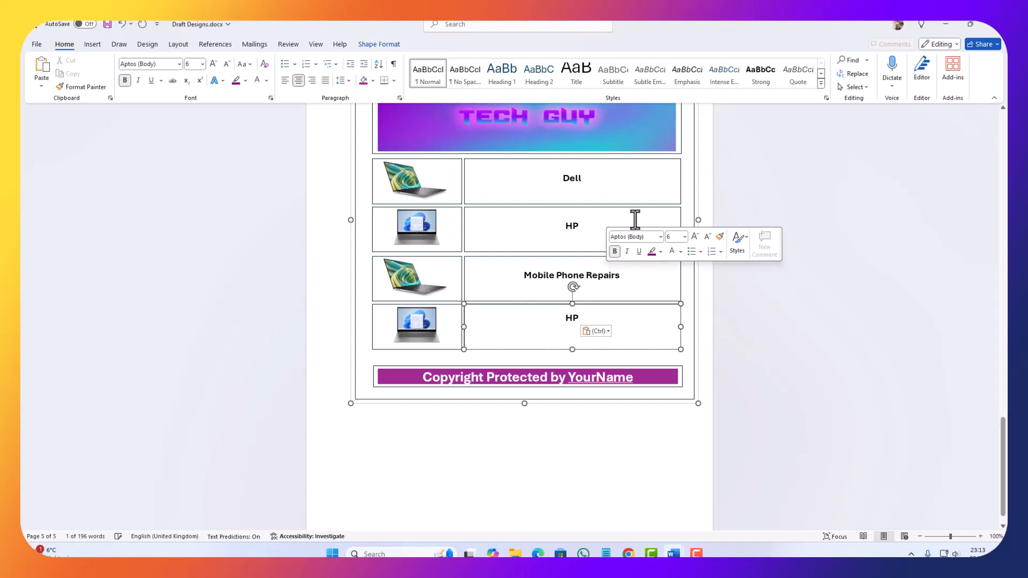
key("ctrl+l")
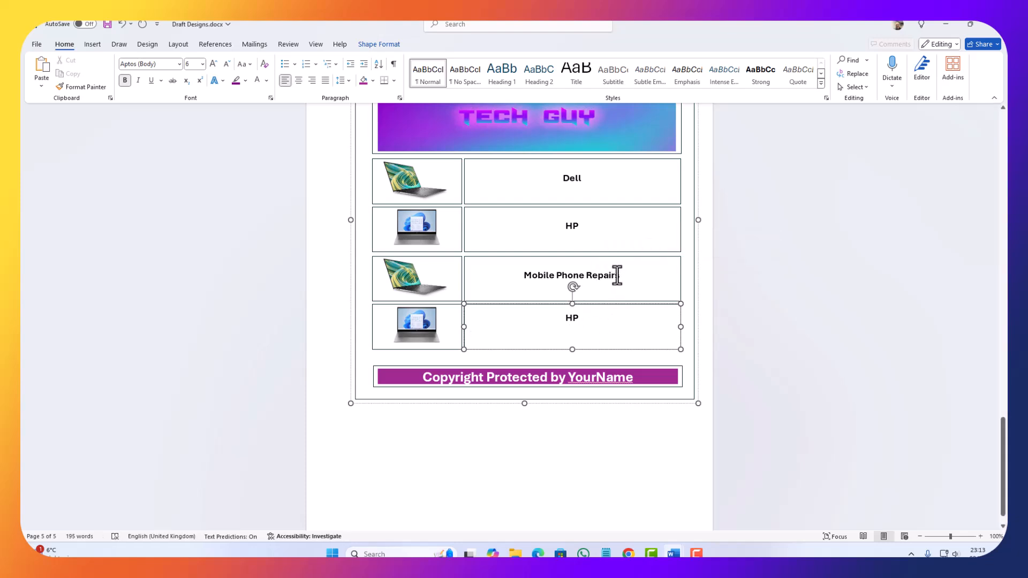
key("BackSpace")
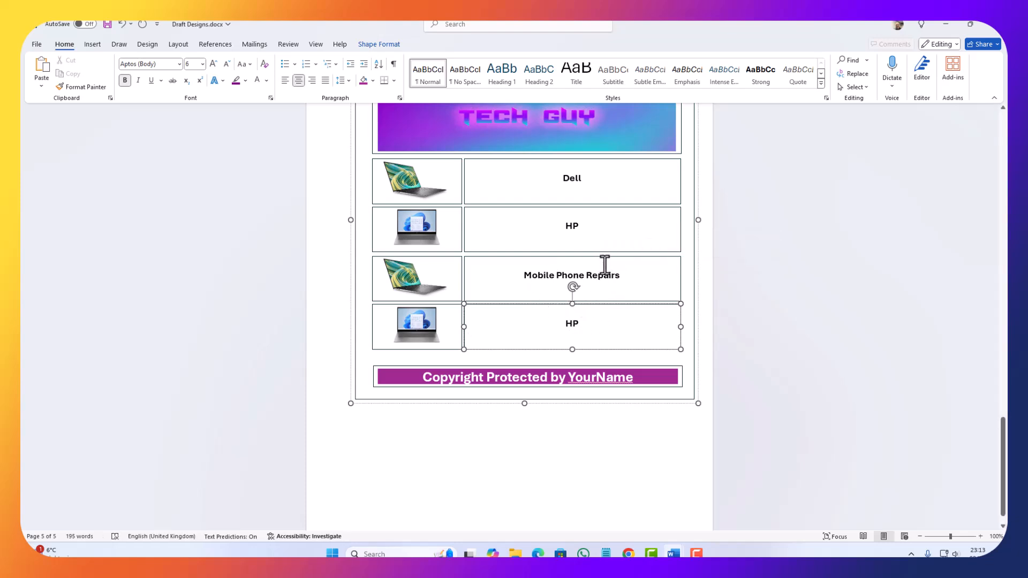
Step: Replace "Mobile Phone Repairs" with "Dell" copied from the first row of the Products Page
left_click_drag(588, 184, 541, 190)
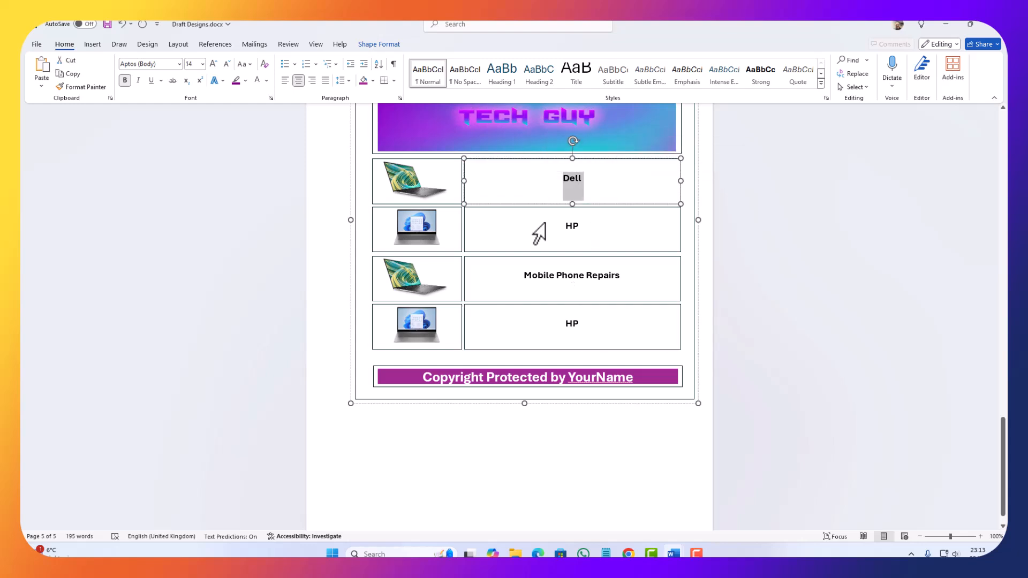
triple_click(585, 279)
key("ctrl+v")
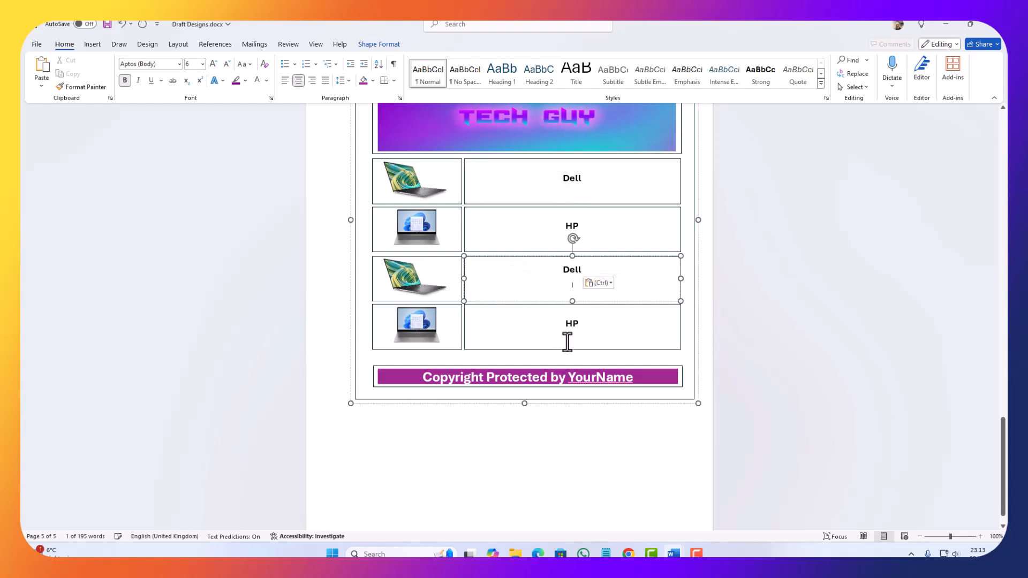
Step: Check the completed pages from the Products Page back to the Home Page and save the Draft Designs document
scroll(583, 350, "up", 8)
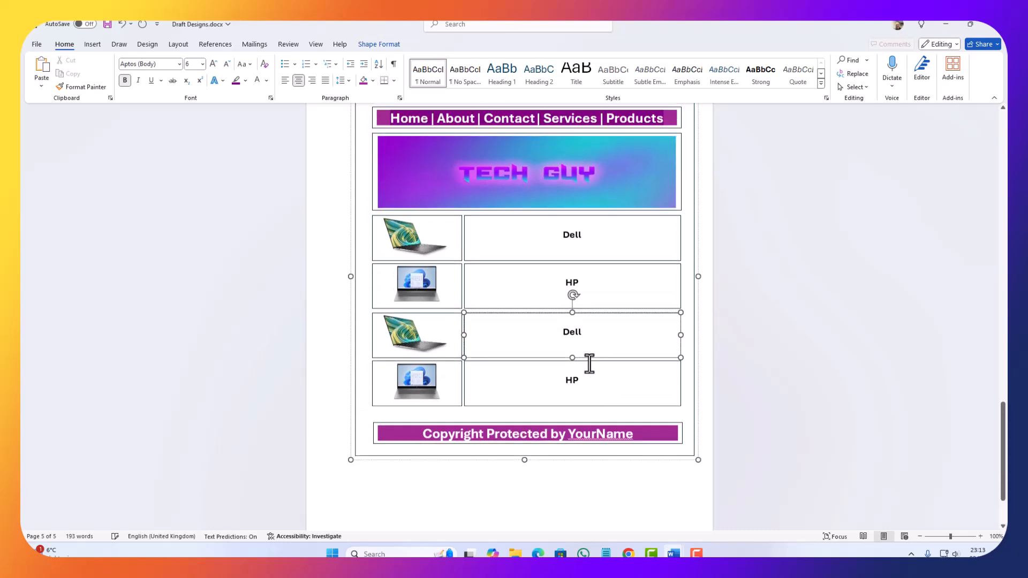
scroll(578, 351, "up", 15)
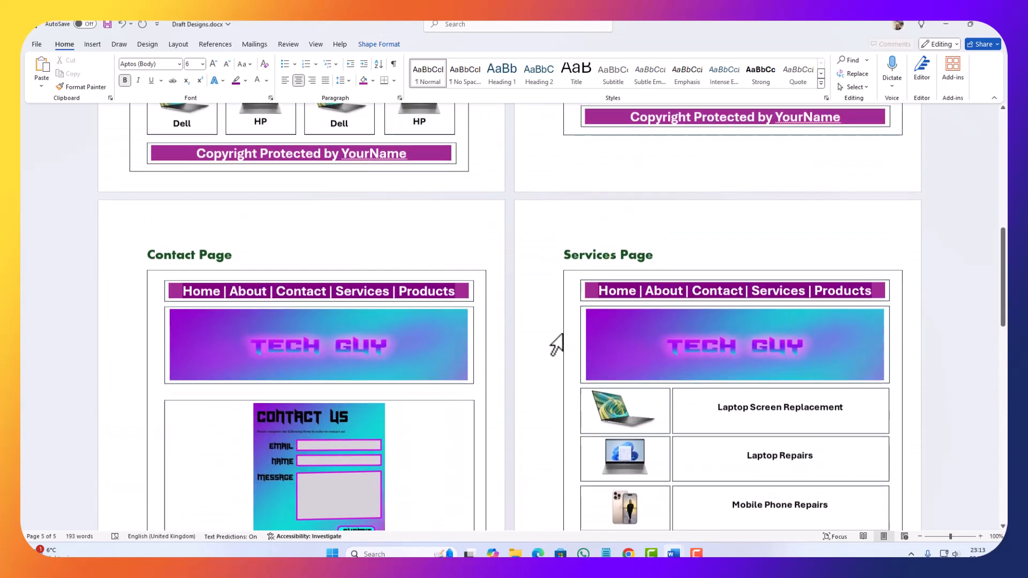
scroll(329, 301, "up", 1)
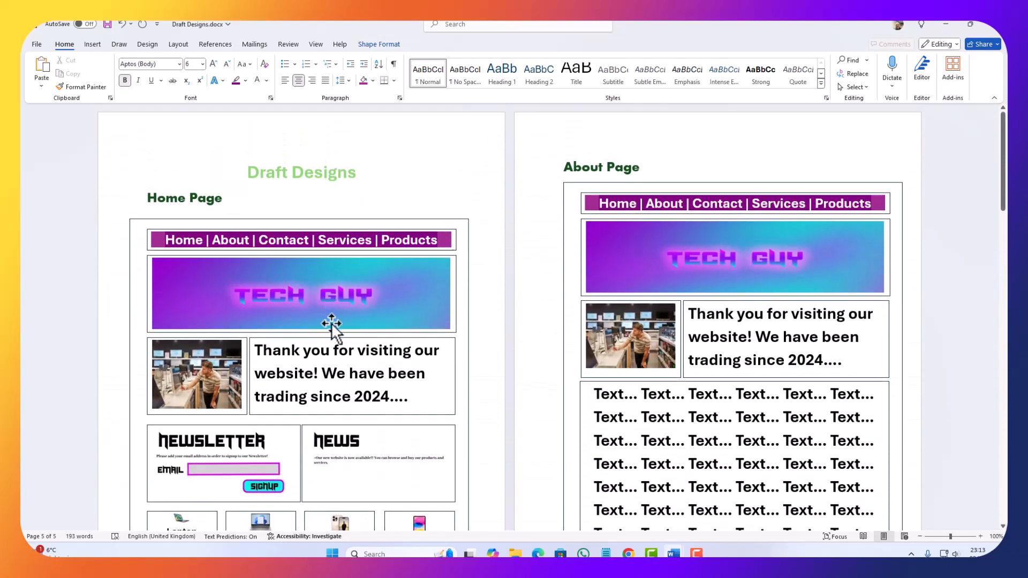
scroll(289, 321, "down", 10)
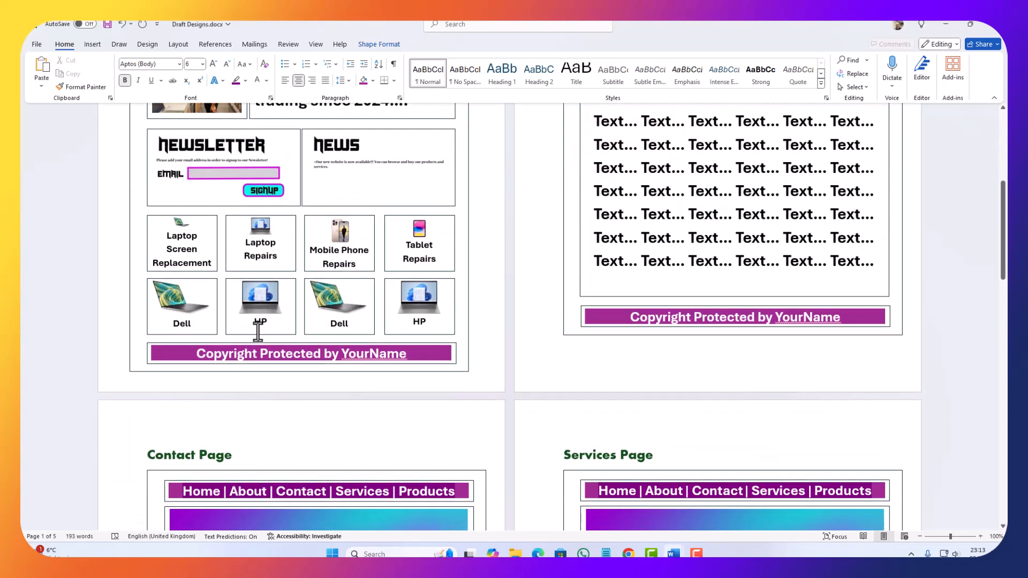
scroll(246, 334, "up", 4)
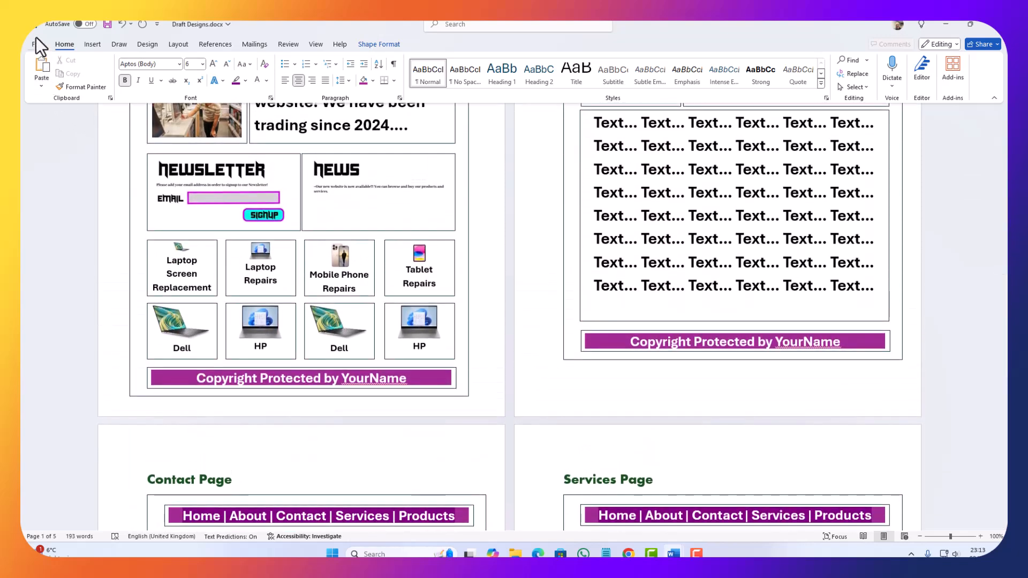
left_click(107, 24)
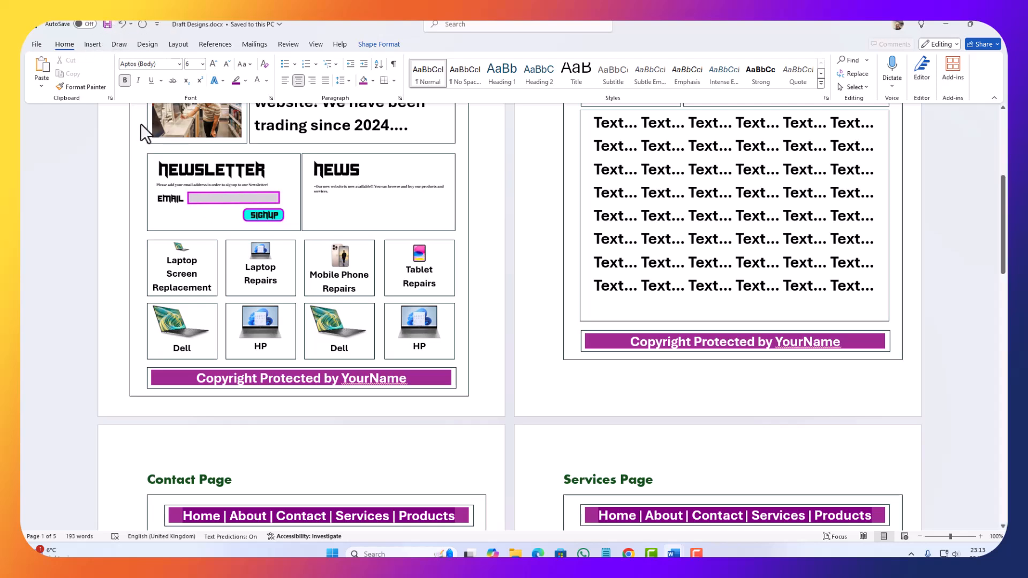
Step: Save a copy of the document in the Downloads folder under the name "Final Designs.docx"
left_click(36, 43)
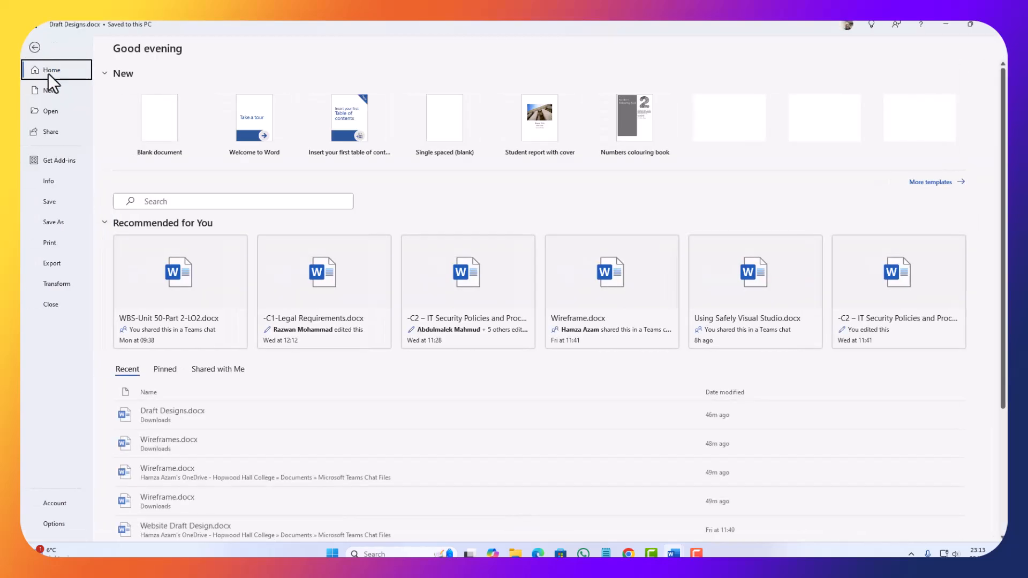
left_click(60, 223)
scroll(184, 515, "down", 1)
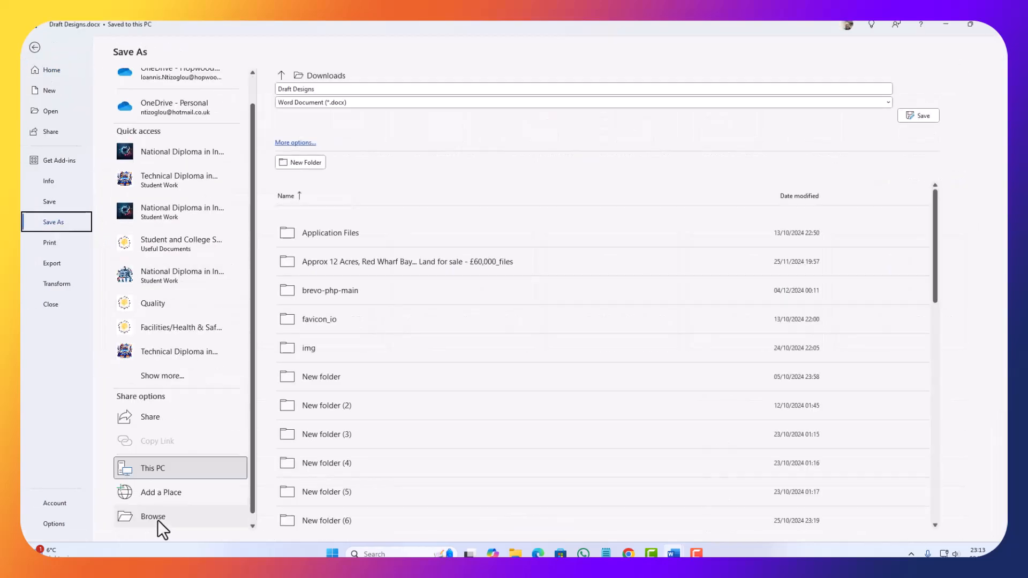
left_click(141, 516)
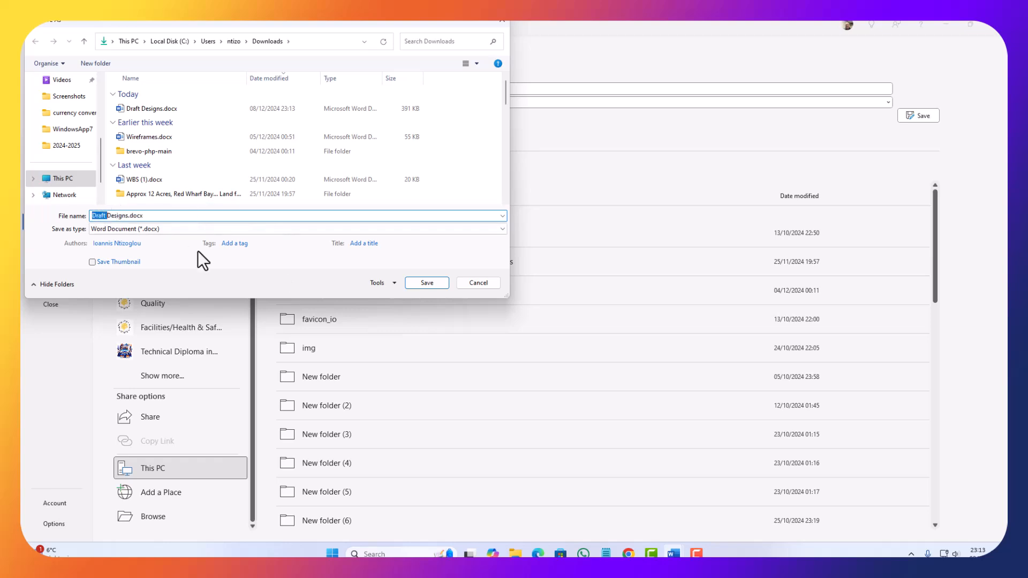
type("Final")
left_click(427, 283)
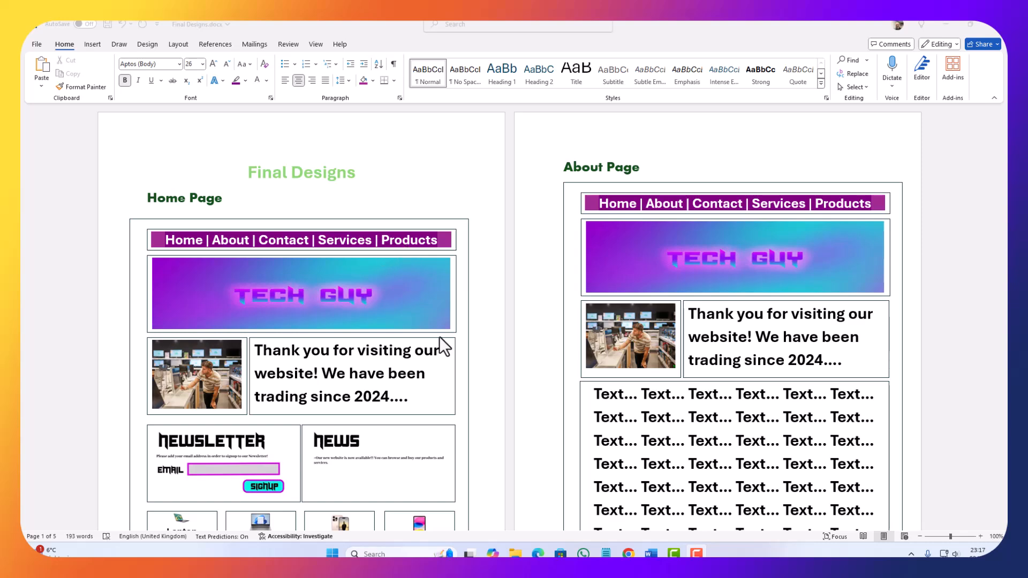
Step: Switch to Photopea in Chrome and select the gradient background Layer 1 of the Contact us.psd design
mouse_move(628, 553)
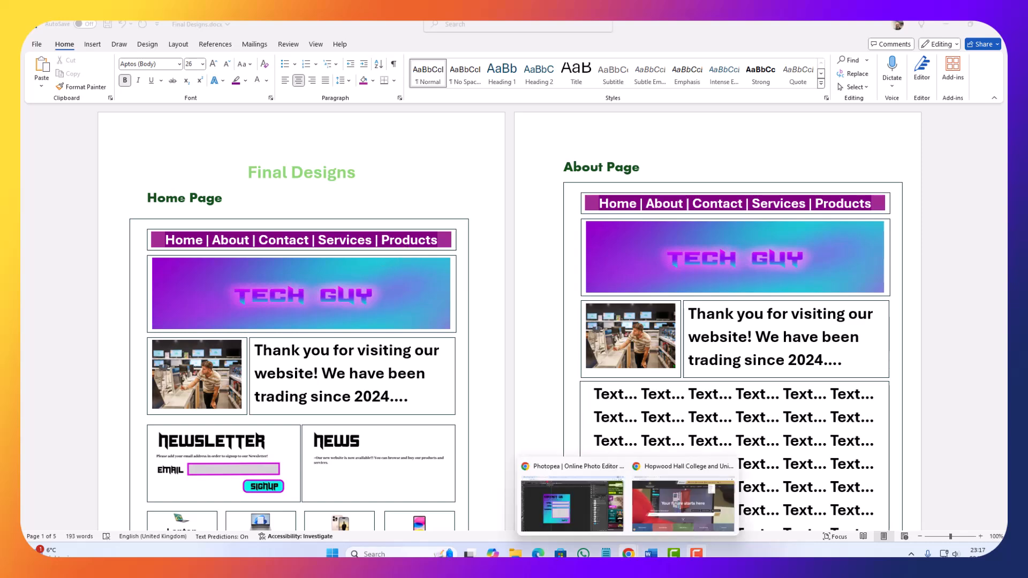
left_click(603, 535)
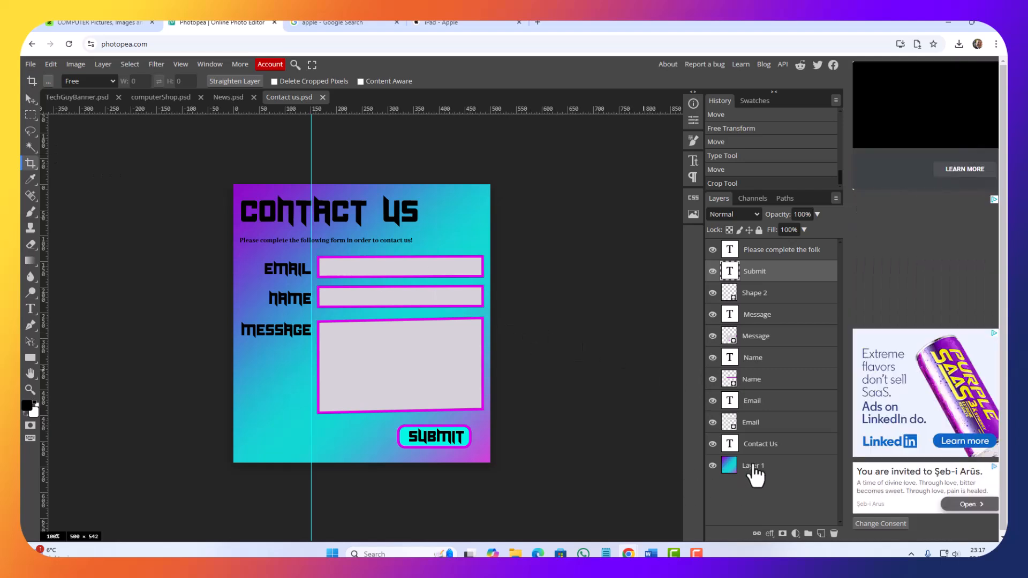
left_click(752, 468)
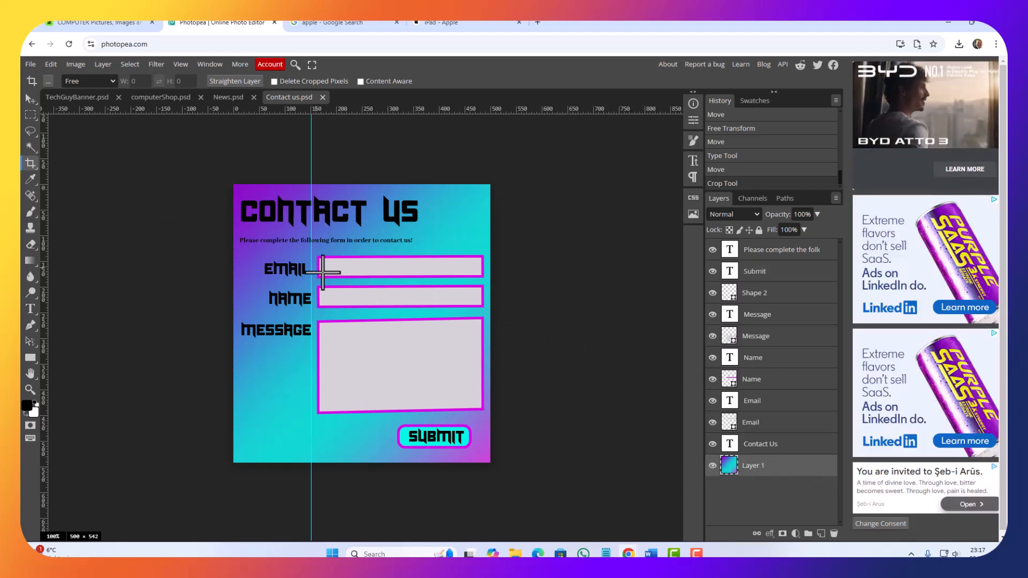
Step: Save the Contact us design as a new PSD named "Menu" in the Downloads folder
left_click(25, 63)
mouse_move(60, 198)
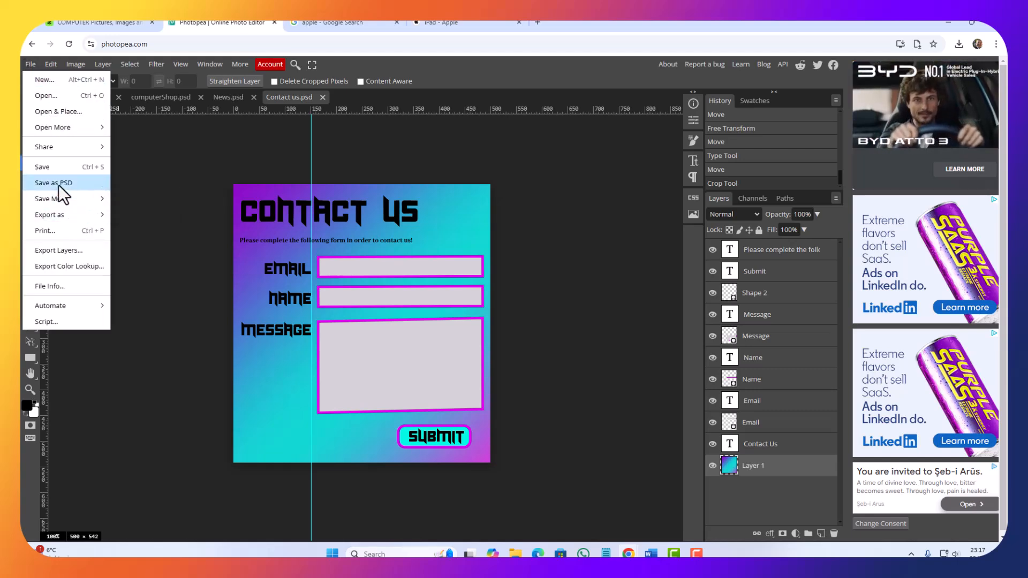
left_click(59, 183)
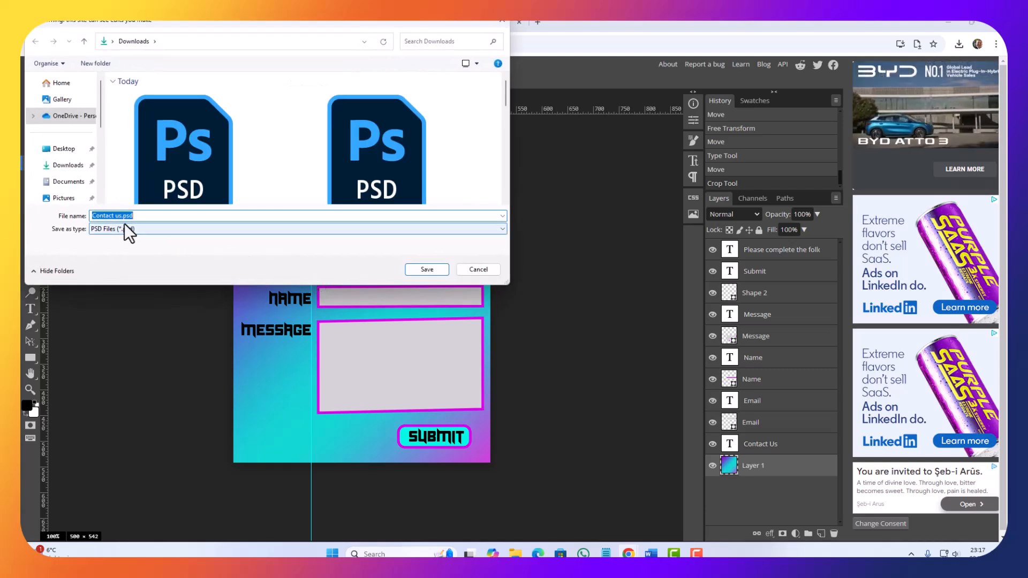
type("Men")
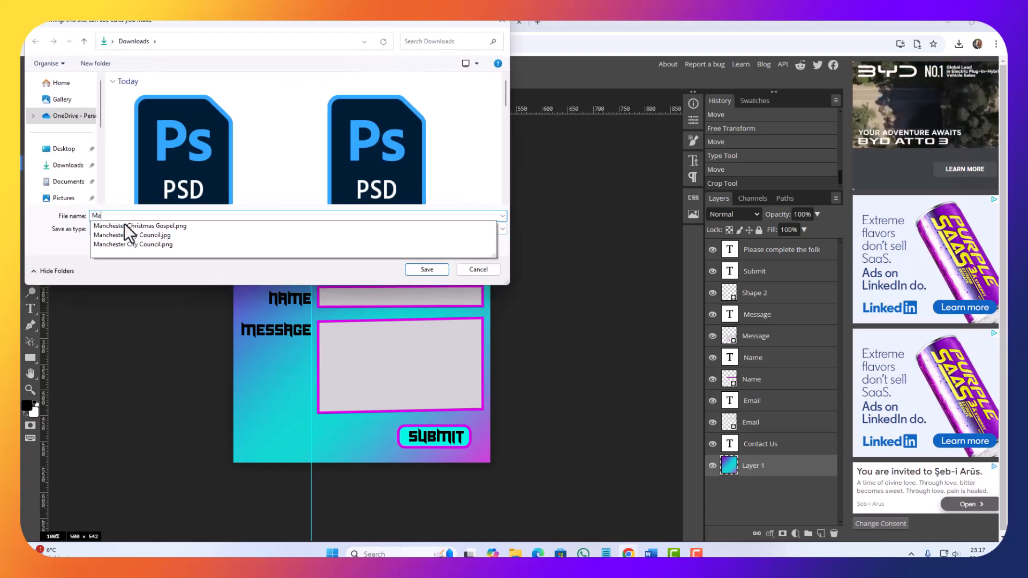
type("u")
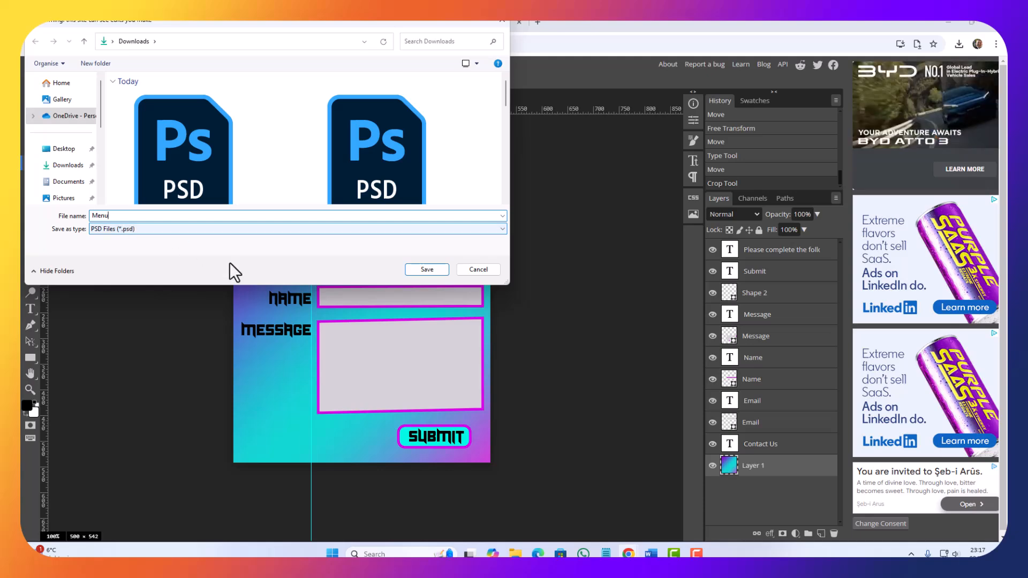
left_click(438, 270)
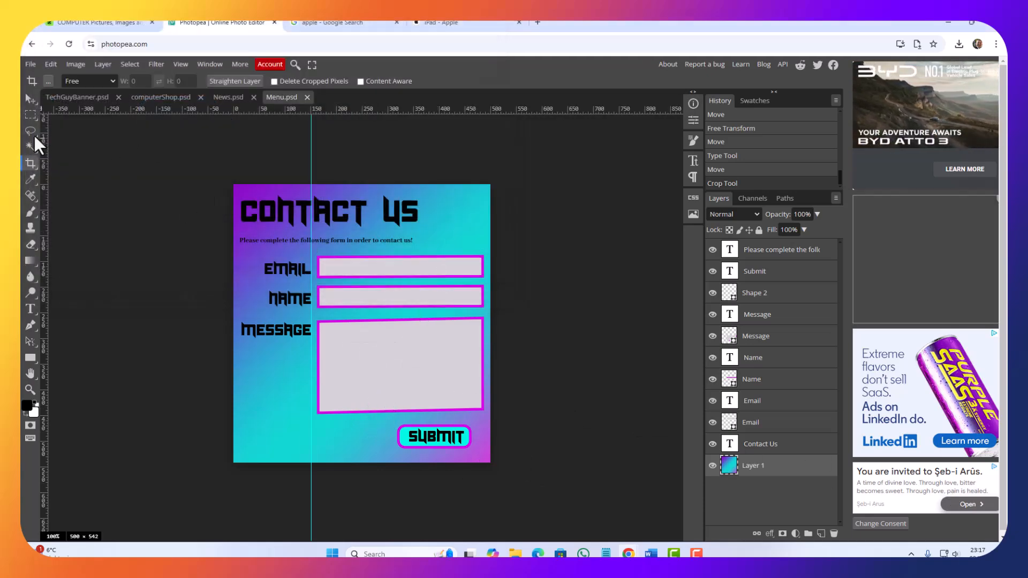
Step: Delete the Contact Us heading, the Email input box and the Email label from the design
left_click(27, 100)
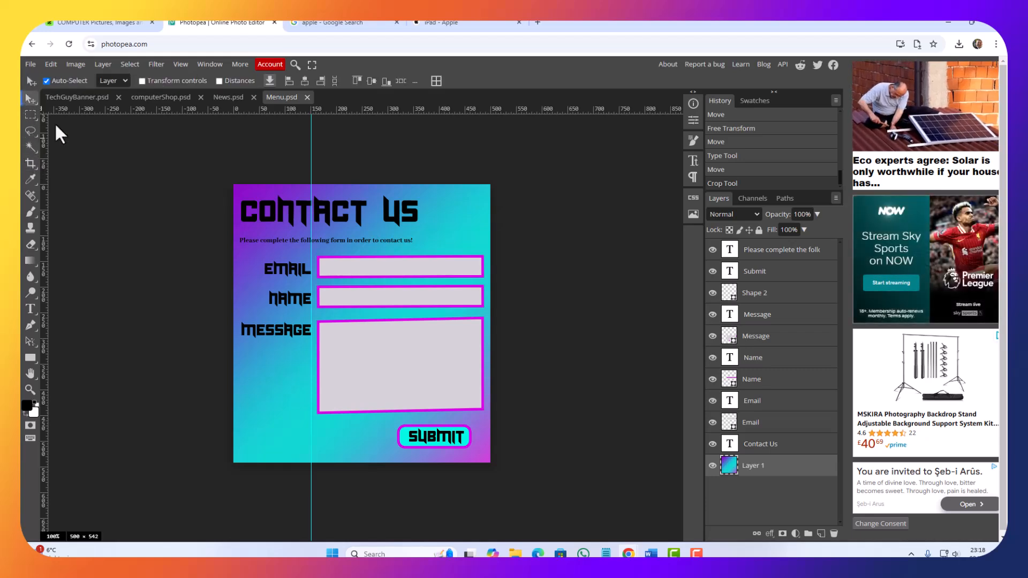
left_click(282, 210)
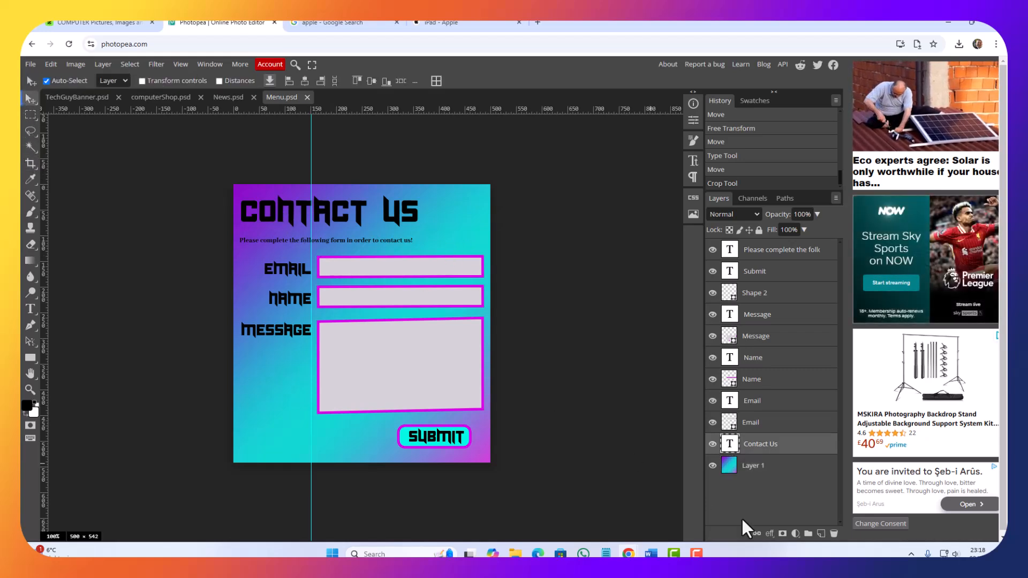
key("Delete")
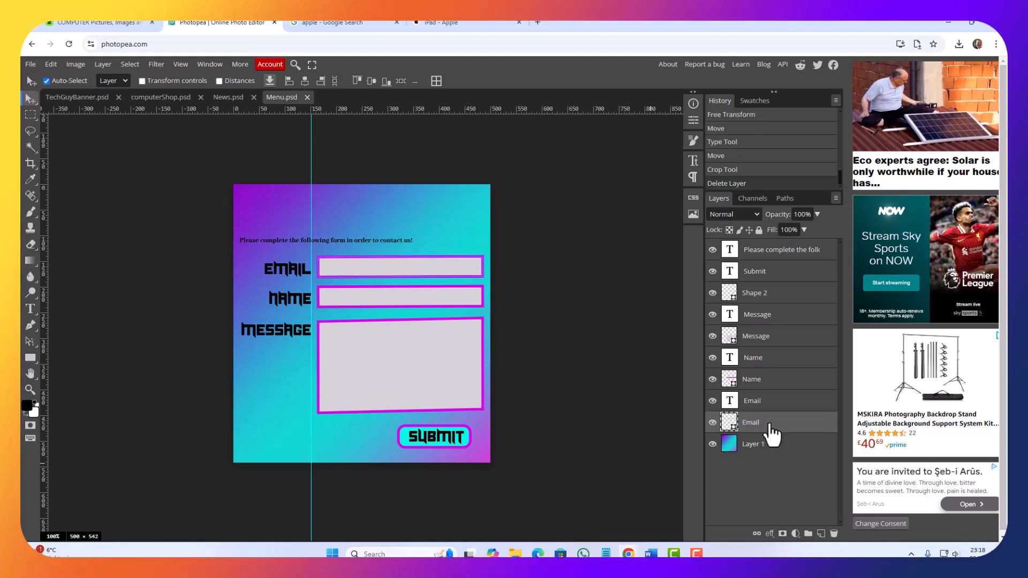
left_click(712, 422)
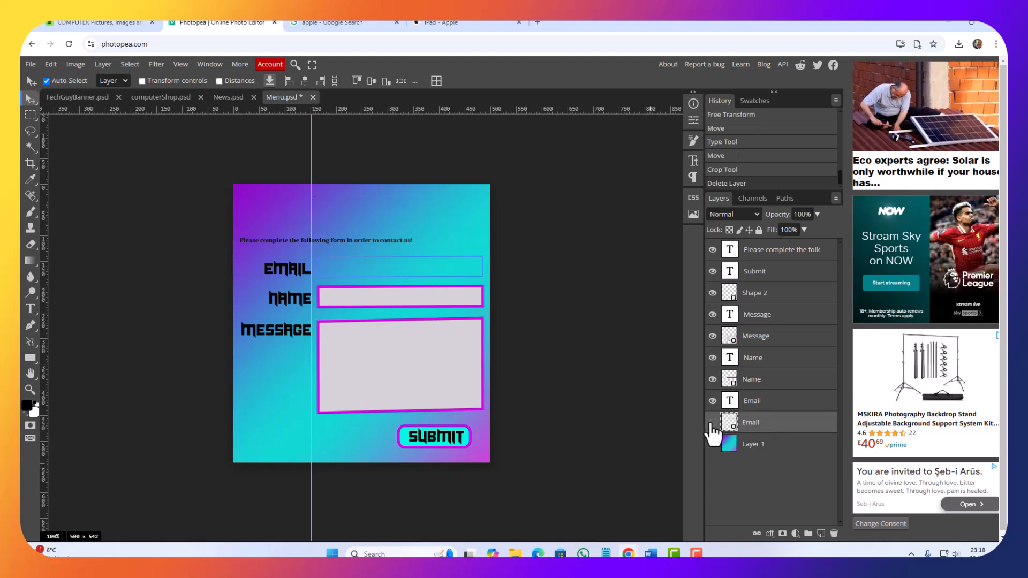
left_click(713, 422)
key("Delete")
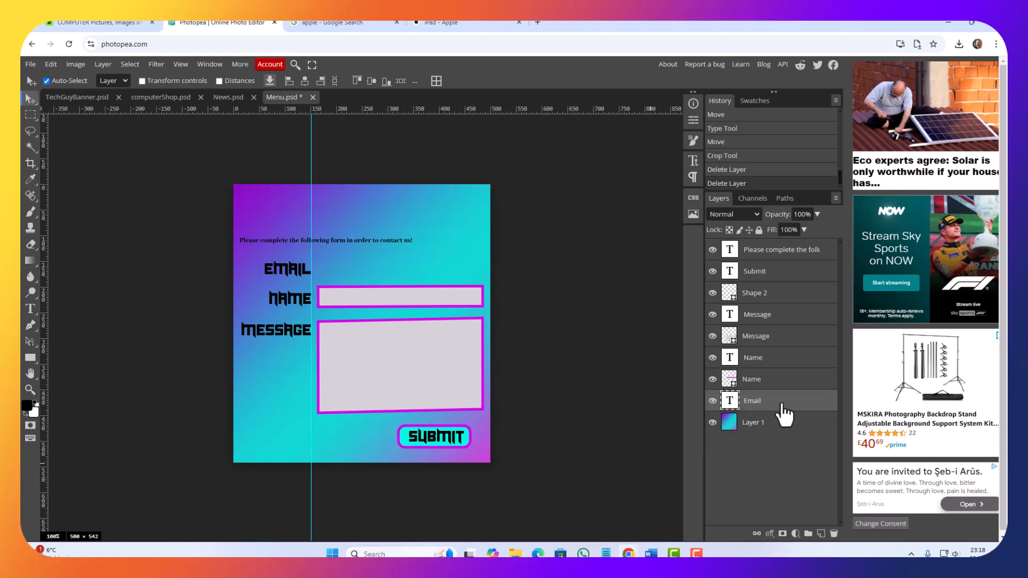
key("Delete")
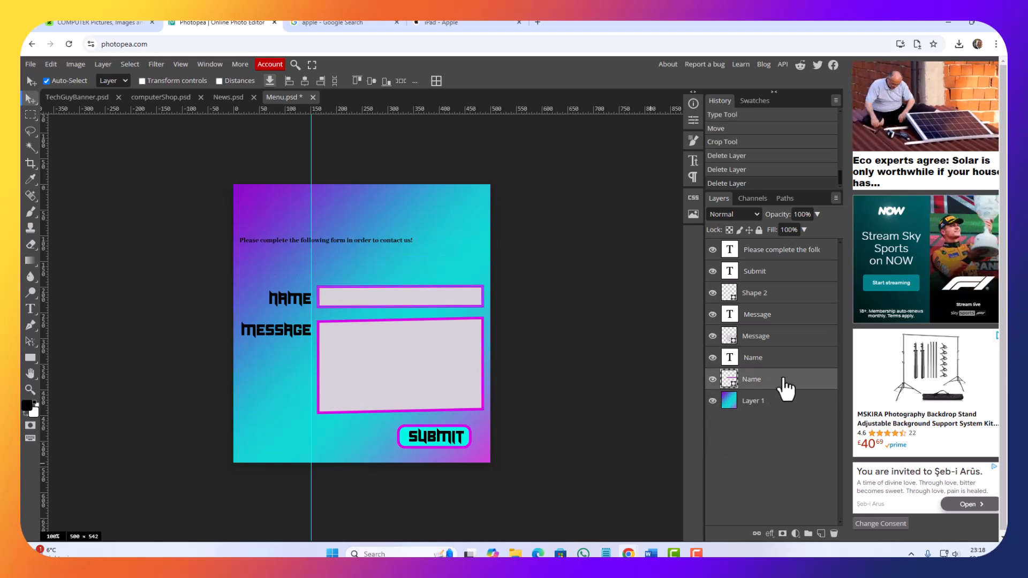
Step: Delete the Name and Message input boxes and the "Please complete the following form" text line
left_click(760, 360)
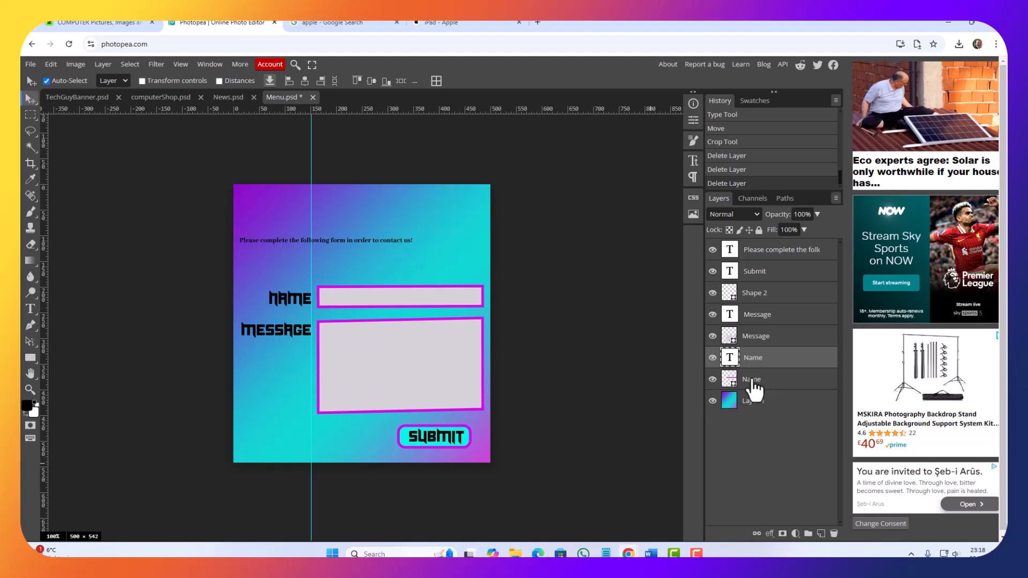
left_click(344, 304)
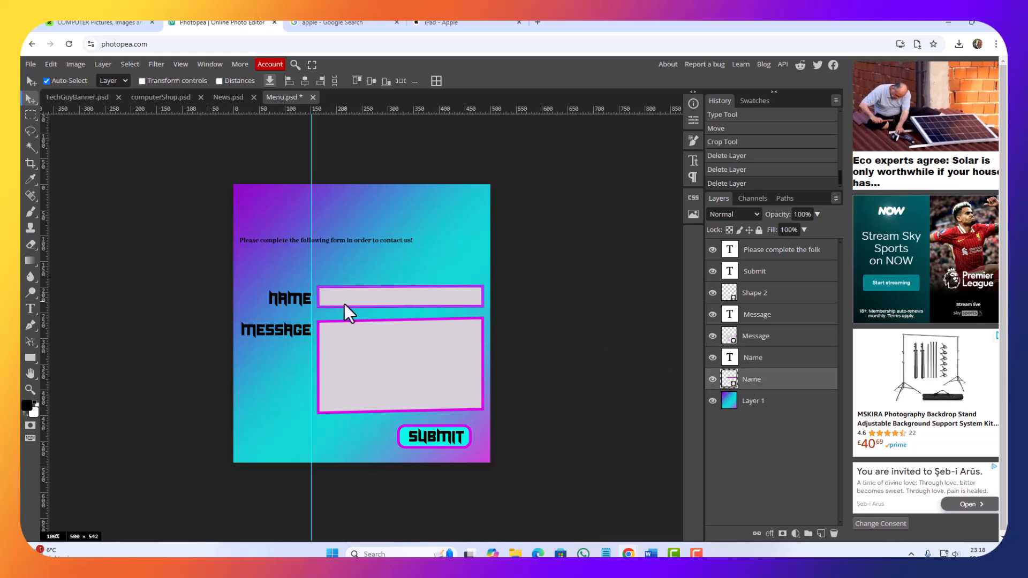
key("Delete")
left_click(357, 338)
key("Delete")
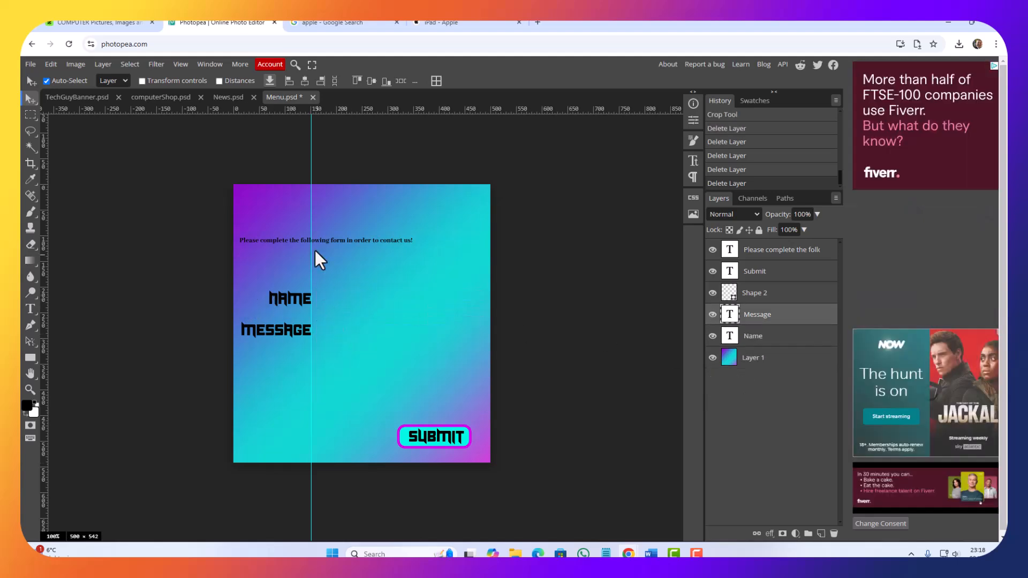
left_click(287, 242)
key("Delete")
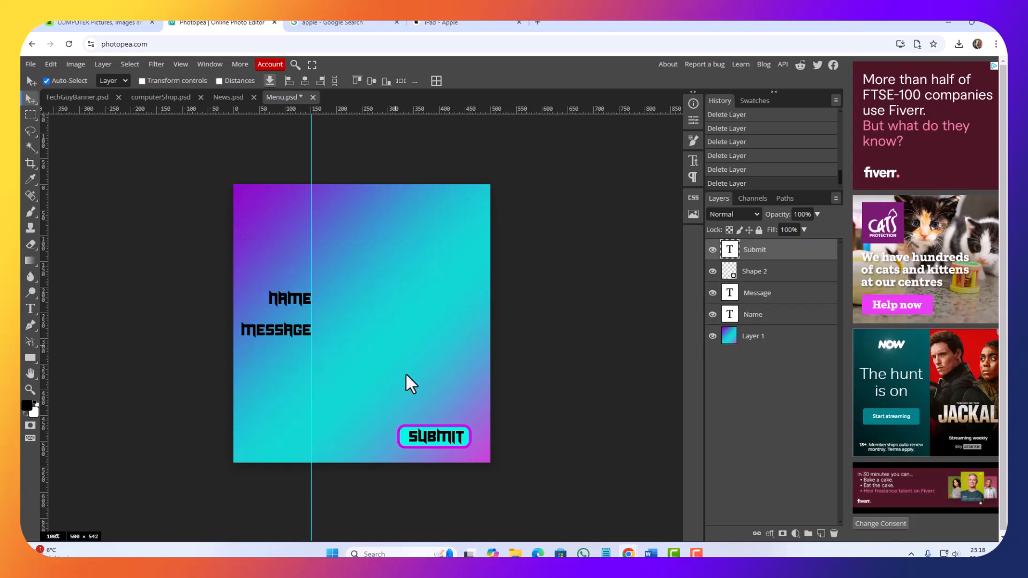
left_click(421, 434)
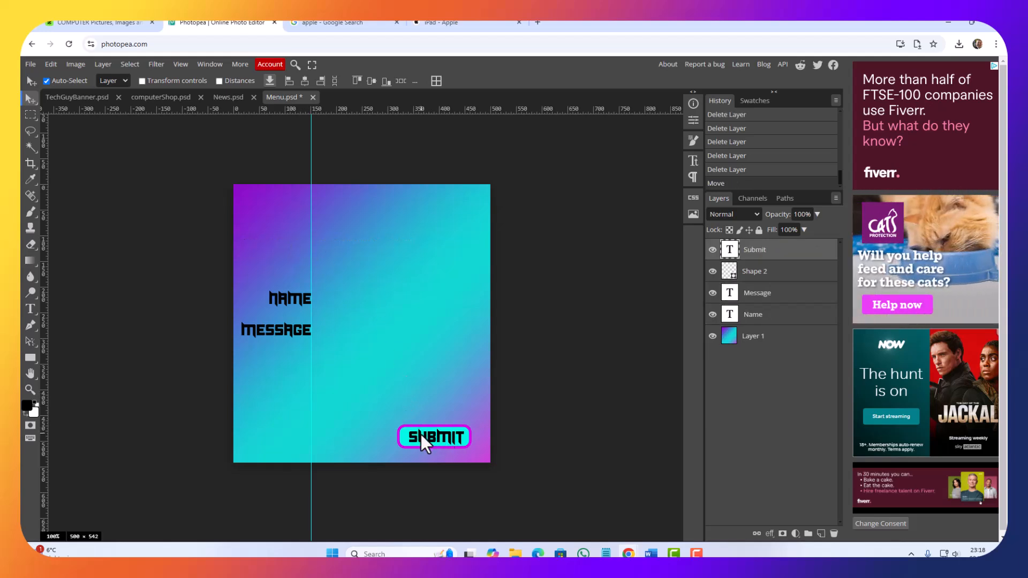
key("Delete")
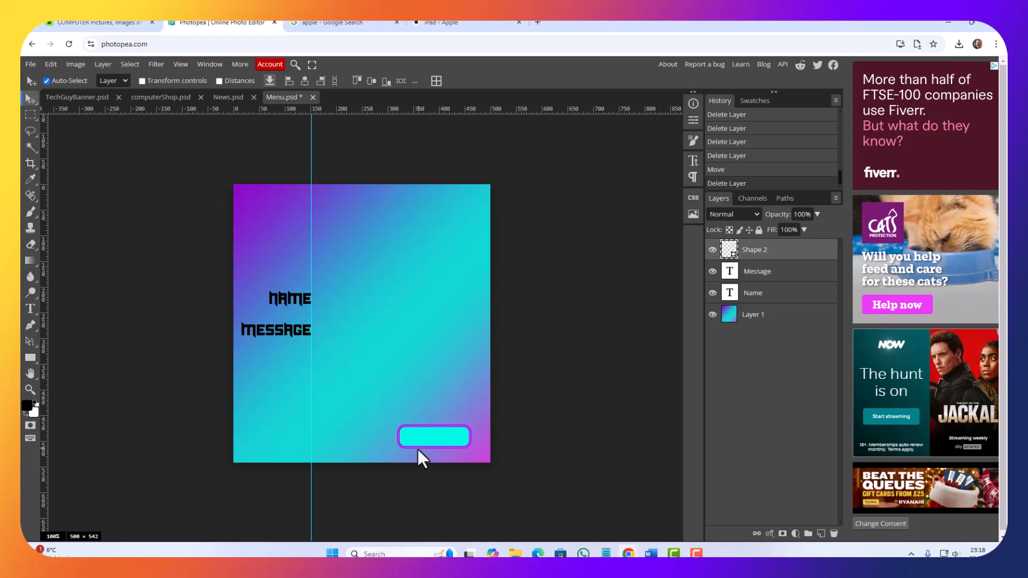
key("ctrl+z")
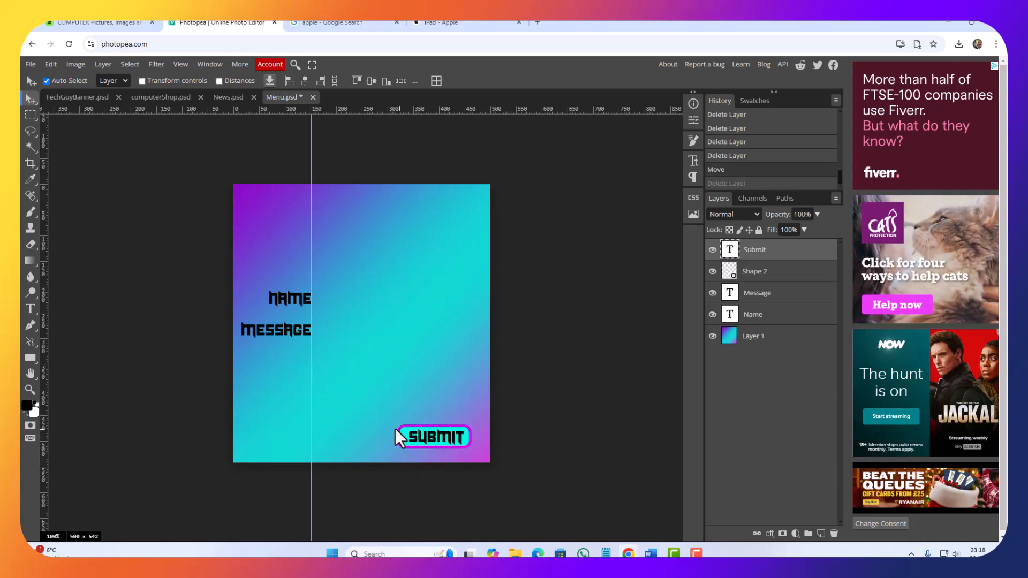
Step: Delete the Message and Name text labels, keeping the Submit button and the gradient background
left_click(281, 326)
key("Delete")
left_click(303, 294)
key("Delete")
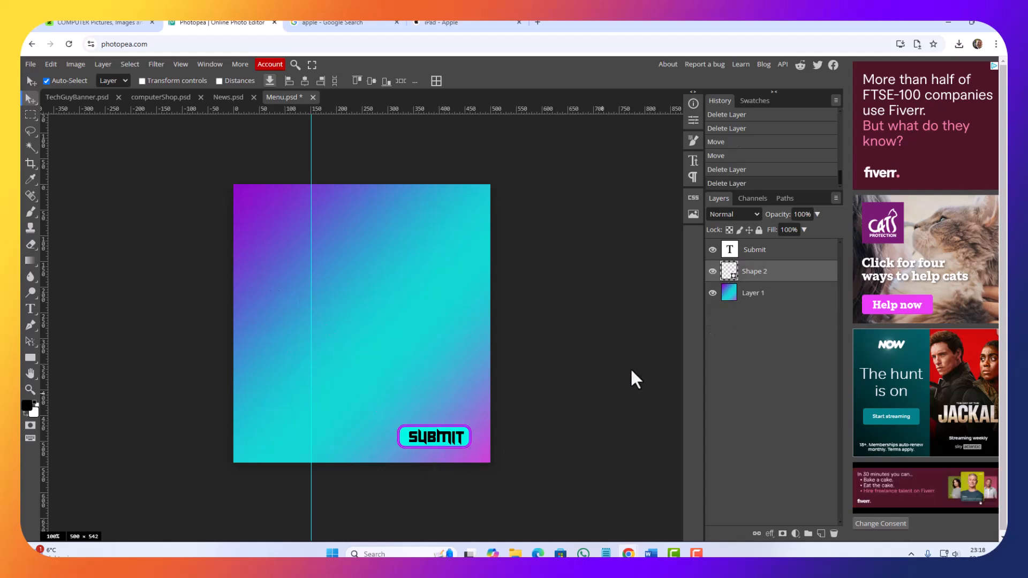
Step: Set the canvas width to 1200 pixels
left_click(77, 66)
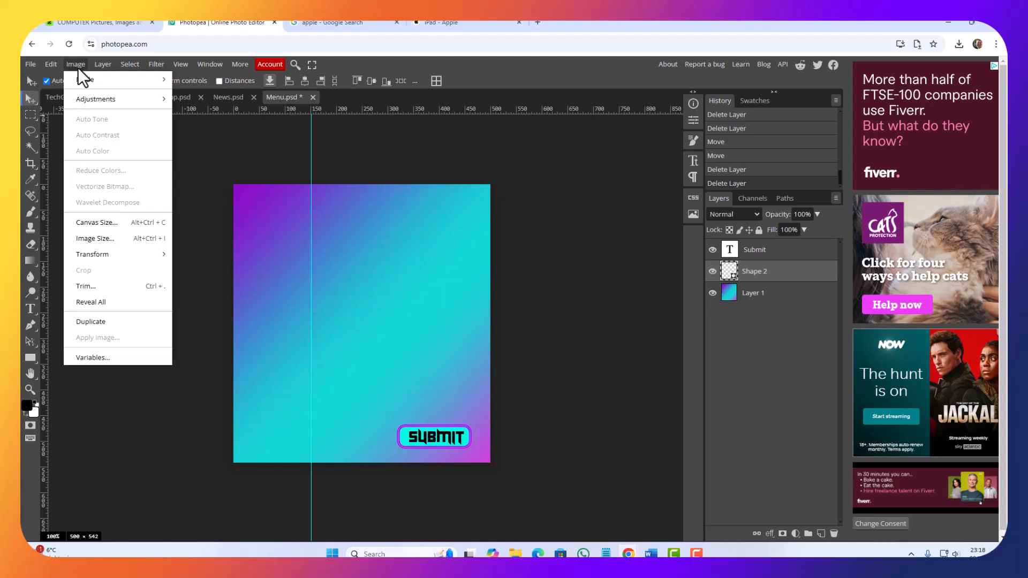
left_click(96, 222)
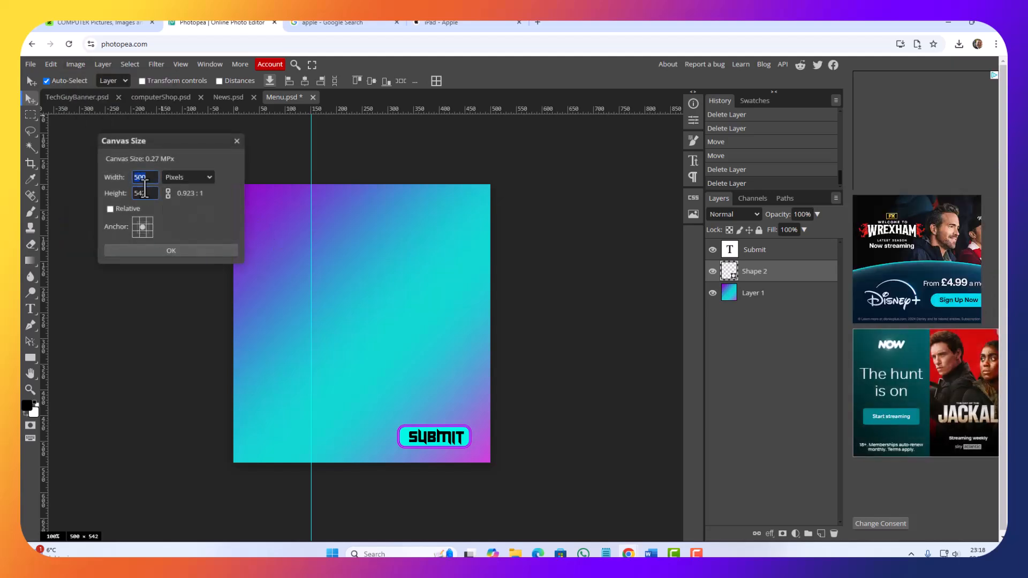
left_click_drag(149, 179, 75, 163)
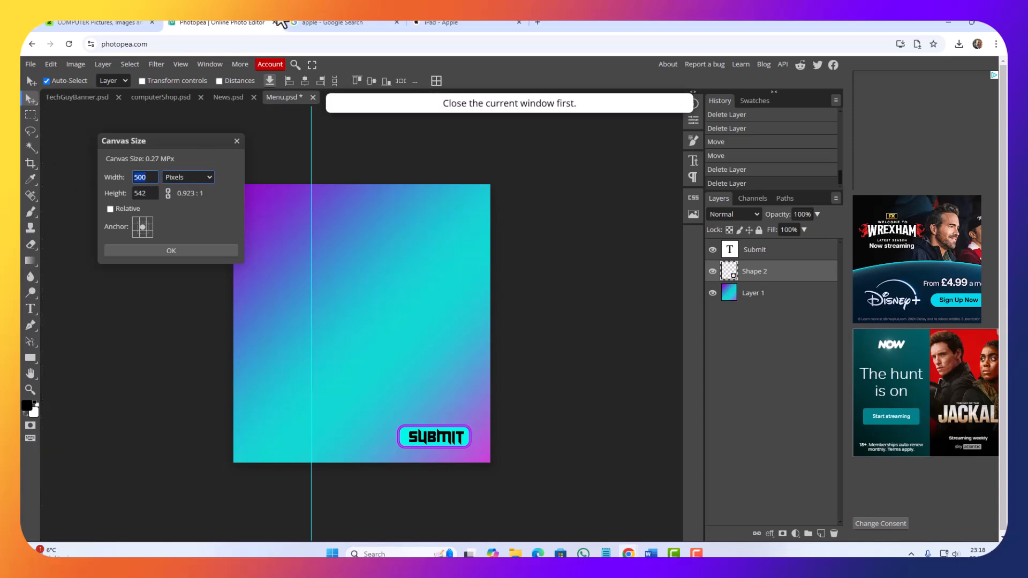
type("1200")
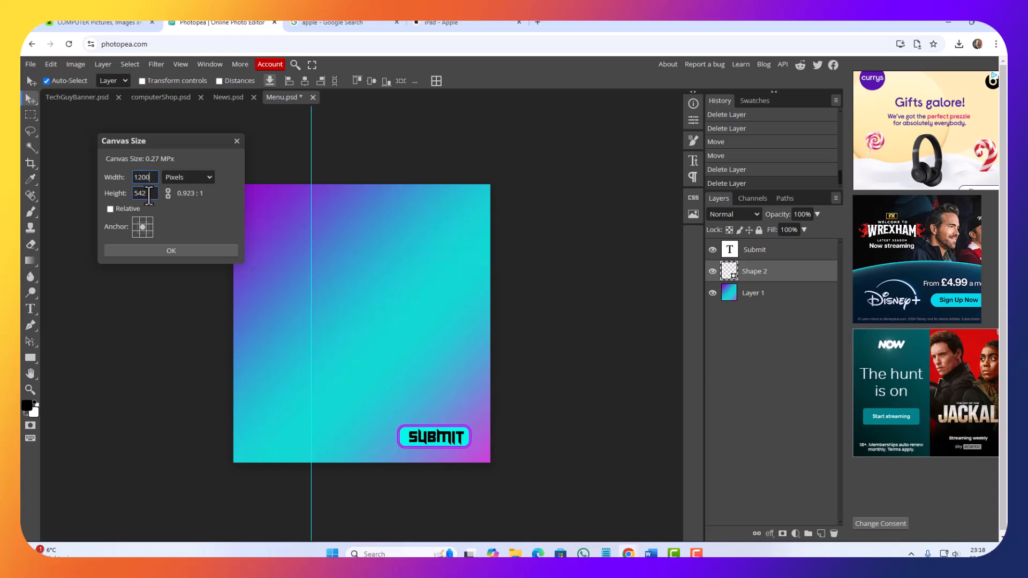
left_click(182, 252)
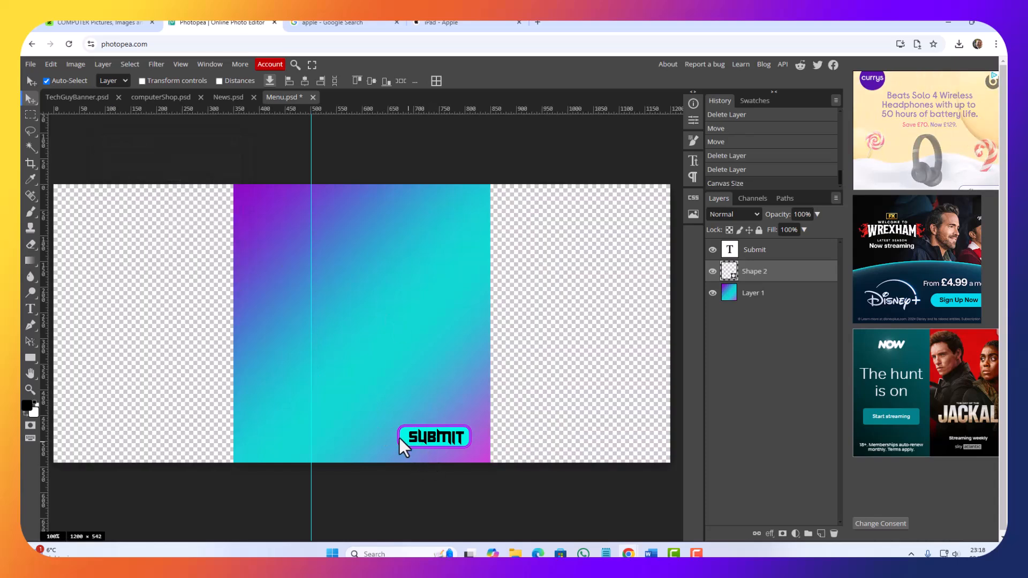
Step: Delete the gradient background layer and move the Submit text with its button shape to the canvas's upper-left corner
left_click_drag(343, 348, 242, 355)
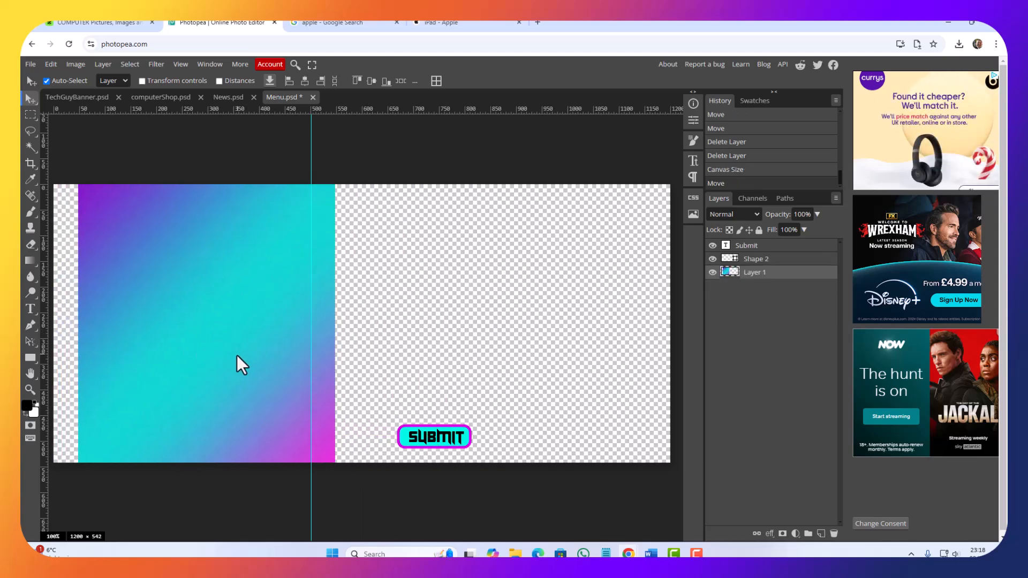
key("Delete")
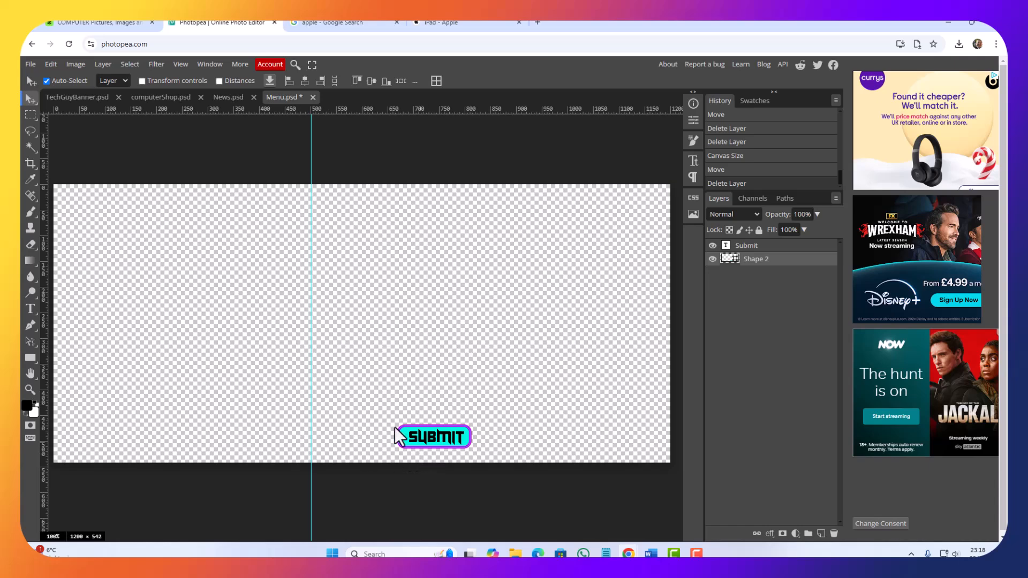
left_click_drag(356, 407, 513, 471)
left_click_drag(440, 440, 118, 213)
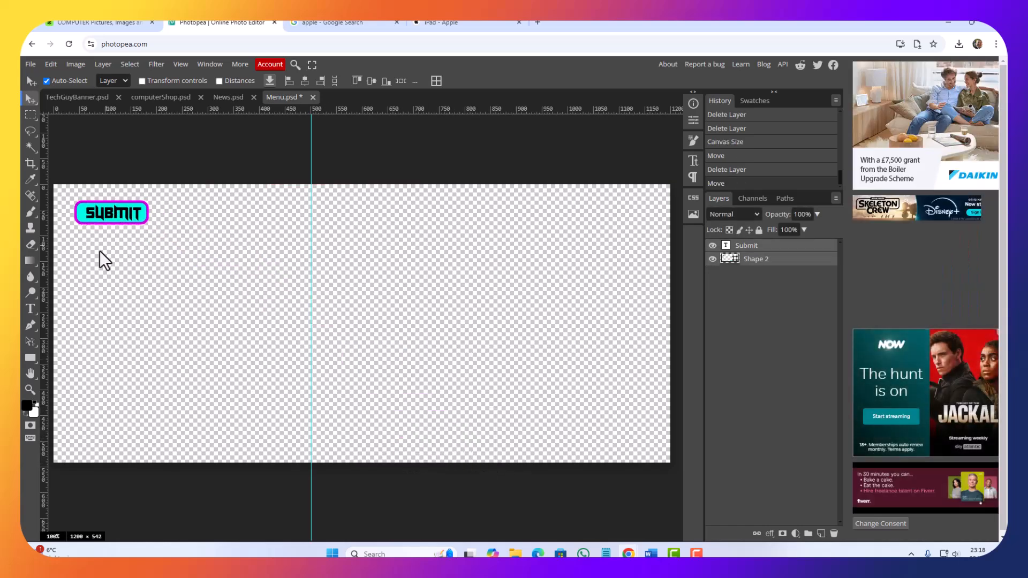
Step: Crop the canvas to a full-width strip about 59 pixels high around the Submit button
key("ctrl+minus")
key("ctrl+plus")
key("ctrl+minus")
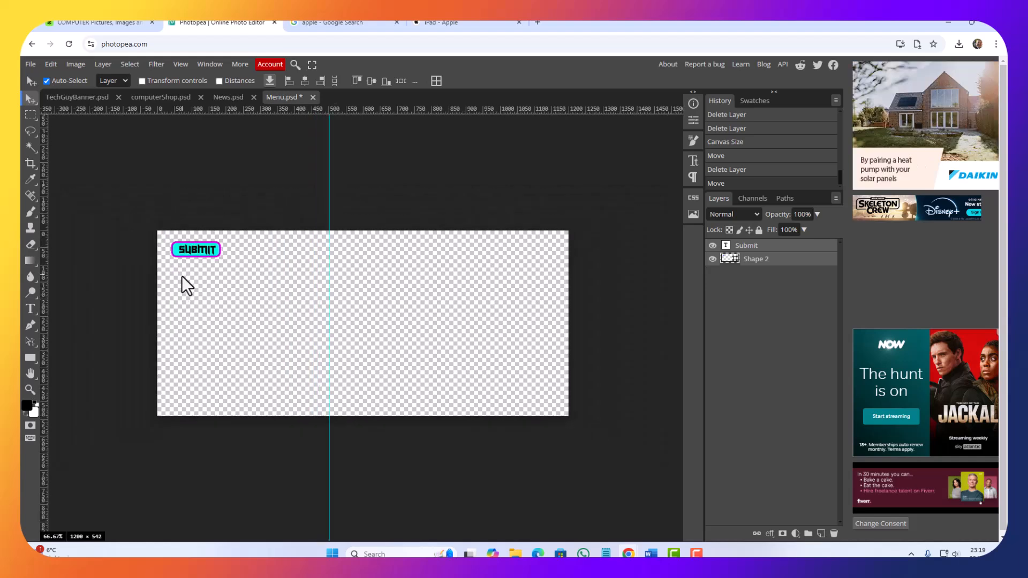
key("ctrl+plus")
key("ctrl+minus")
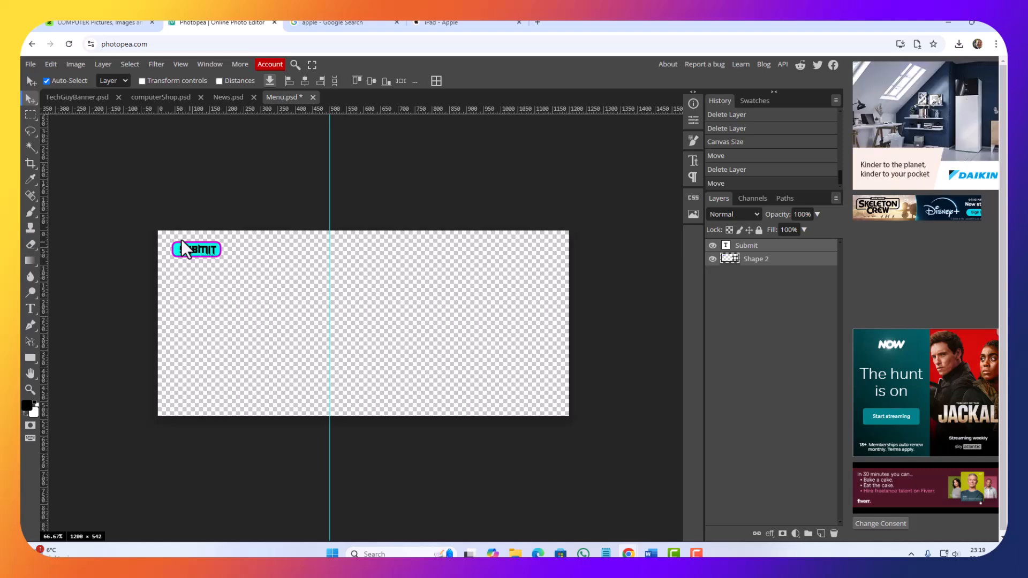
left_click(30, 164)
left_click_drag(364, 416, 363, 250)
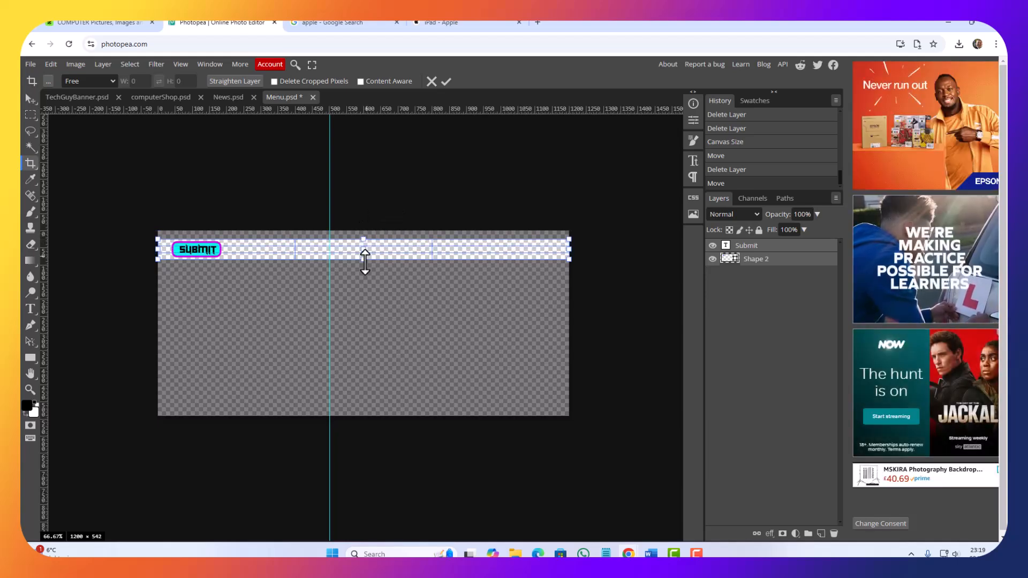
key("Return")
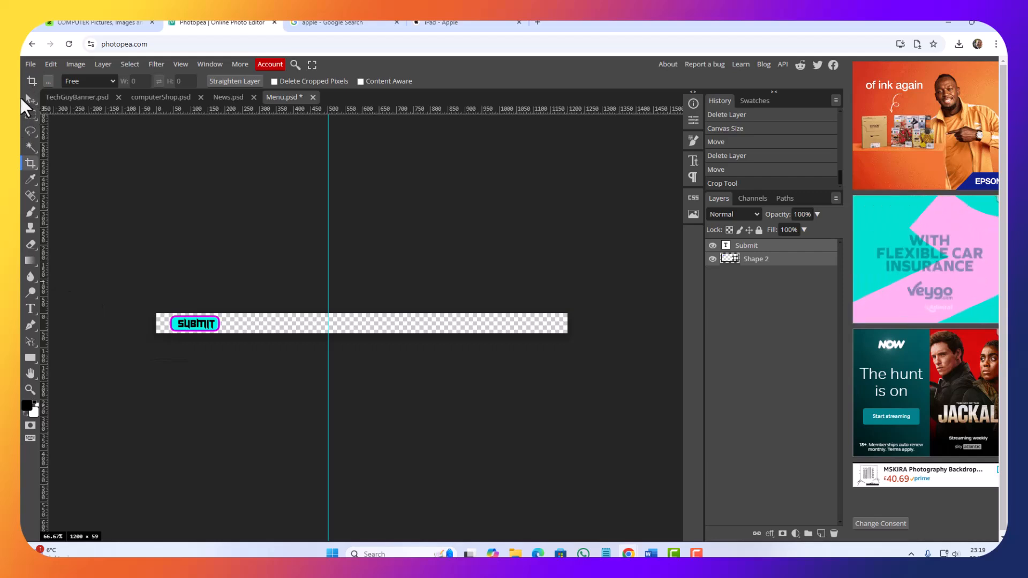
Step: Replace the button's "Submit" text with "Home" and centre it in the button shape
left_click(30, 99)
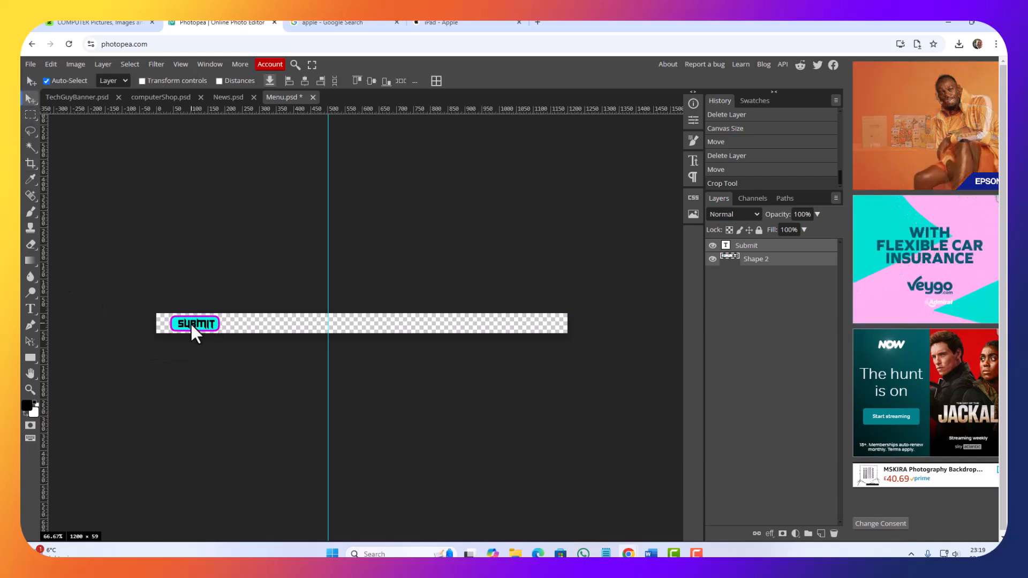
double_click(726, 247)
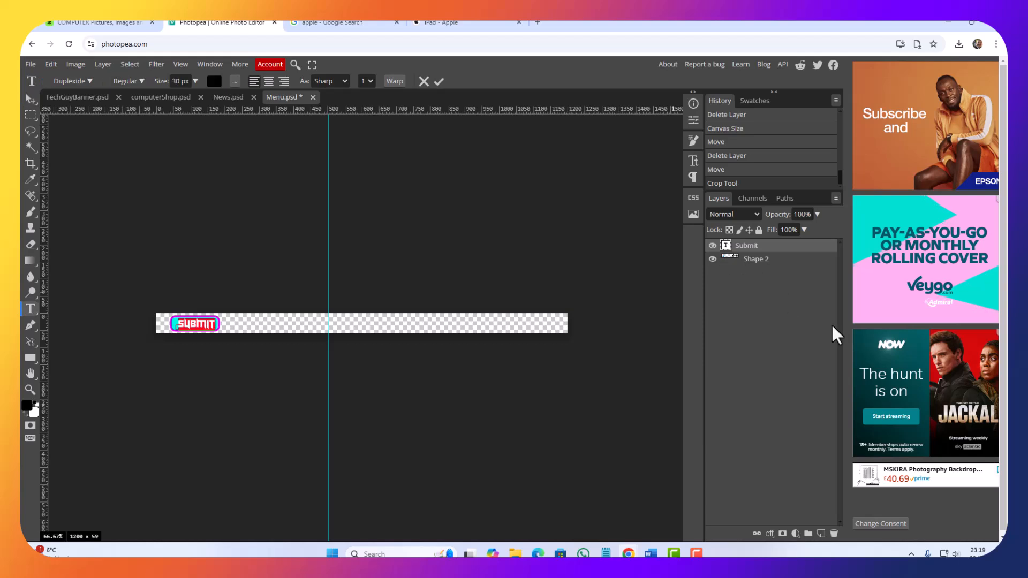
type("Home")
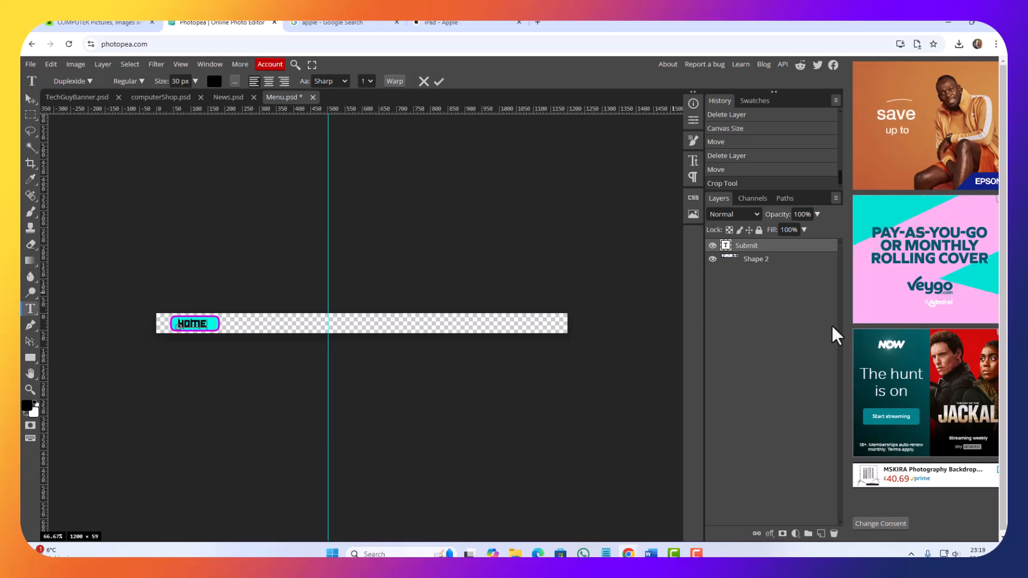
left_click(31, 100)
left_click_drag(191, 328, 197, 325)
left_click(255, 374)
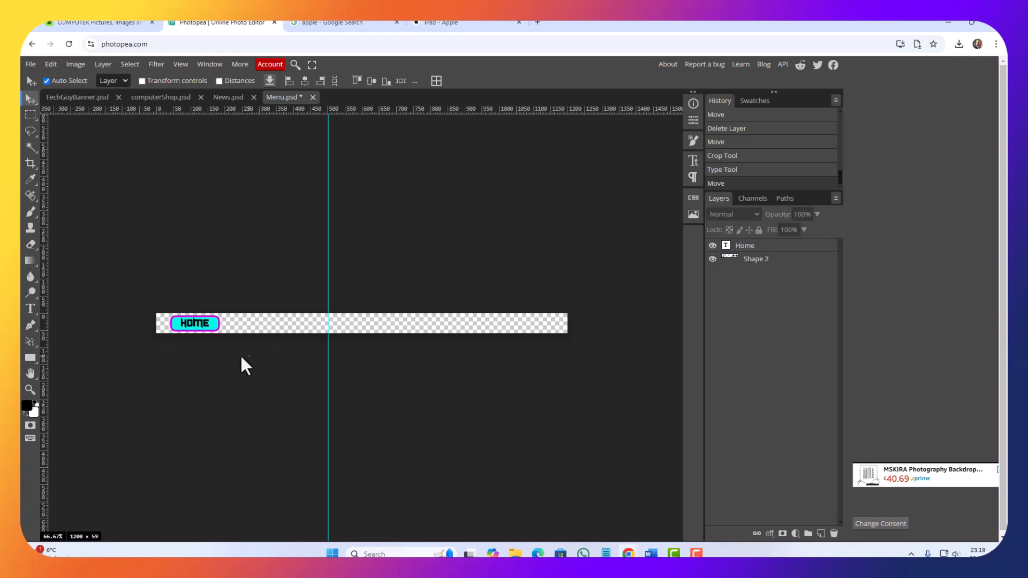
Step: Move the Home text and its button shape together closer to the left end of the menu strip
left_click_drag(241, 357, 108, 274)
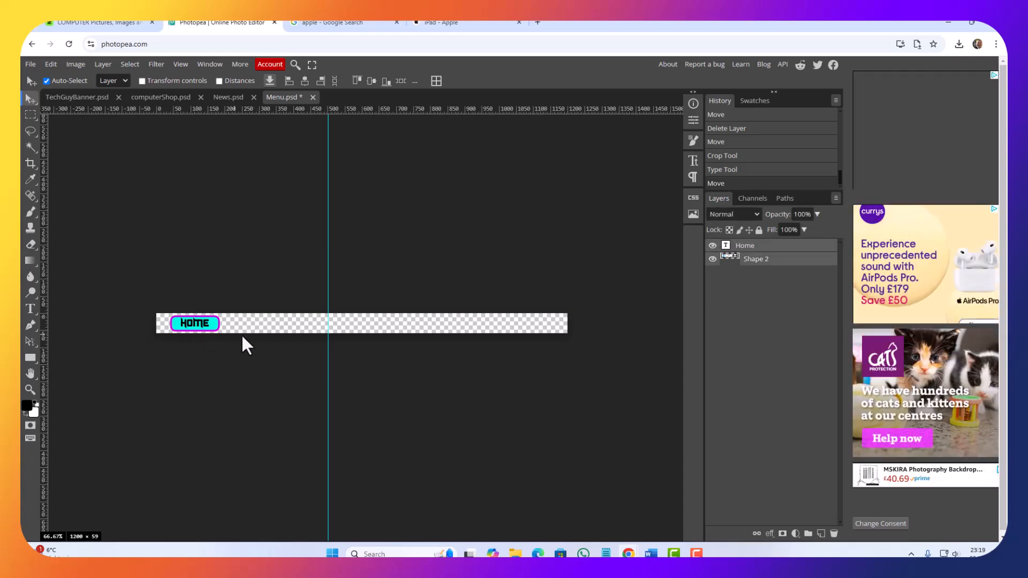
left_click_drag(210, 325, 203, 326)
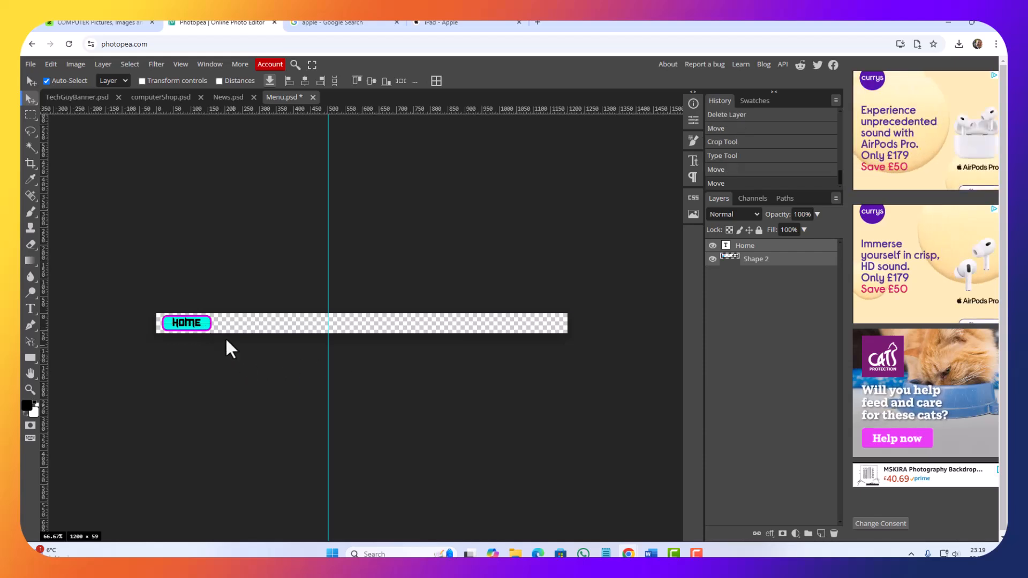
key("ctrl+1")
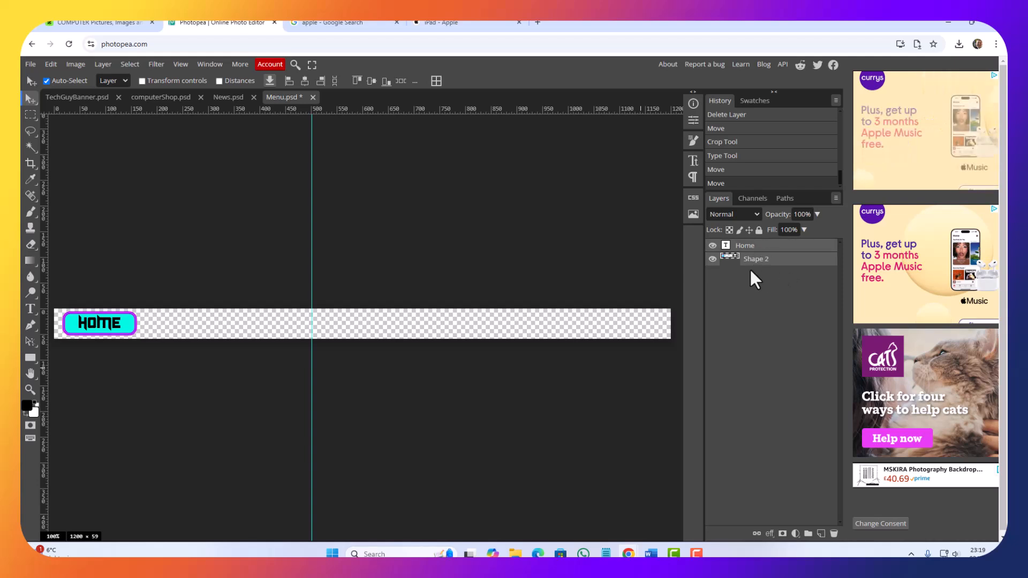
Step: Duplicate the Home button beside the original, leaving a small gap, and change the copy's text to "About"
right_click(767, 273)
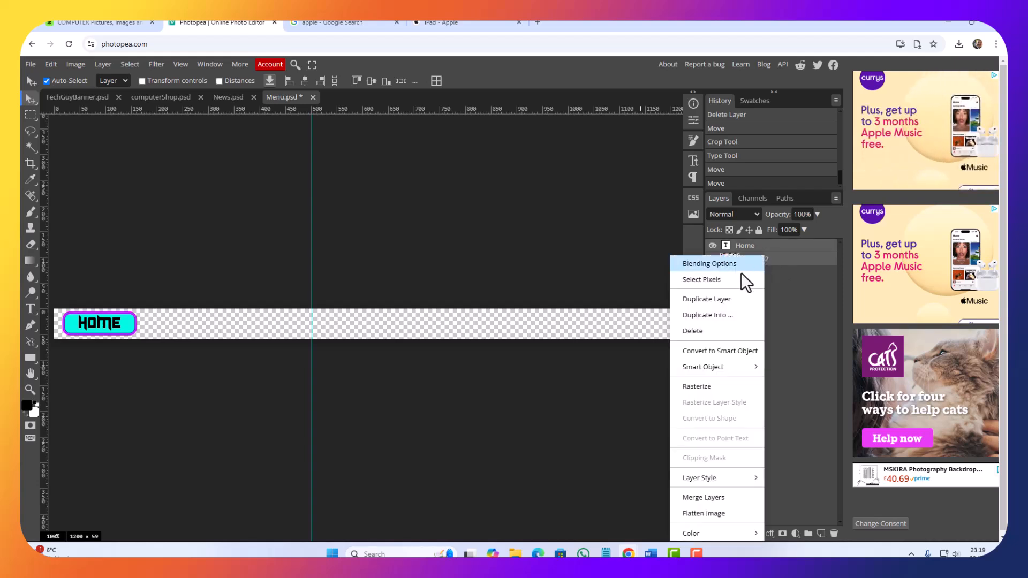
left_click(718, 299)
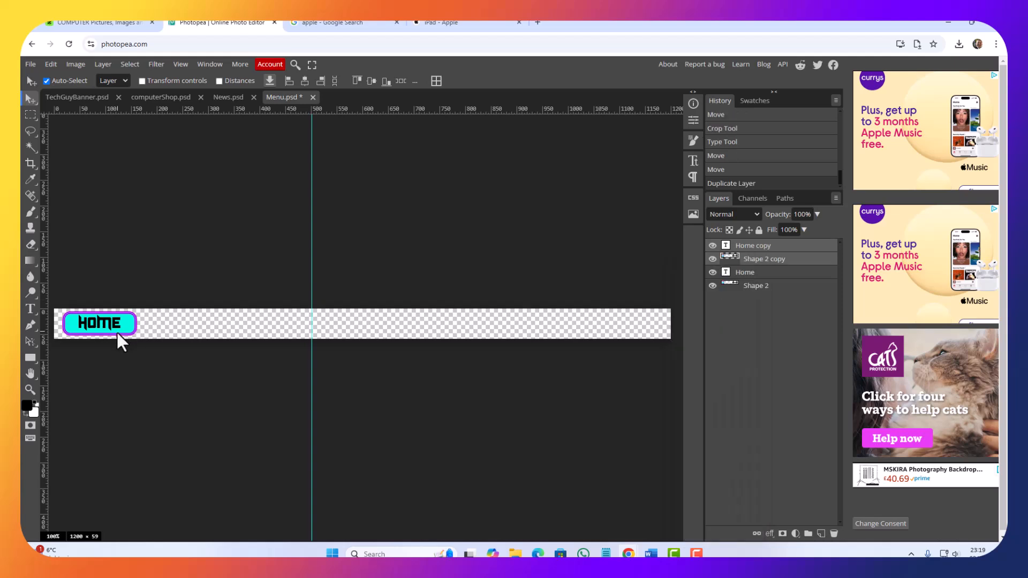
left_click_drag(122, 326, 187, 320)
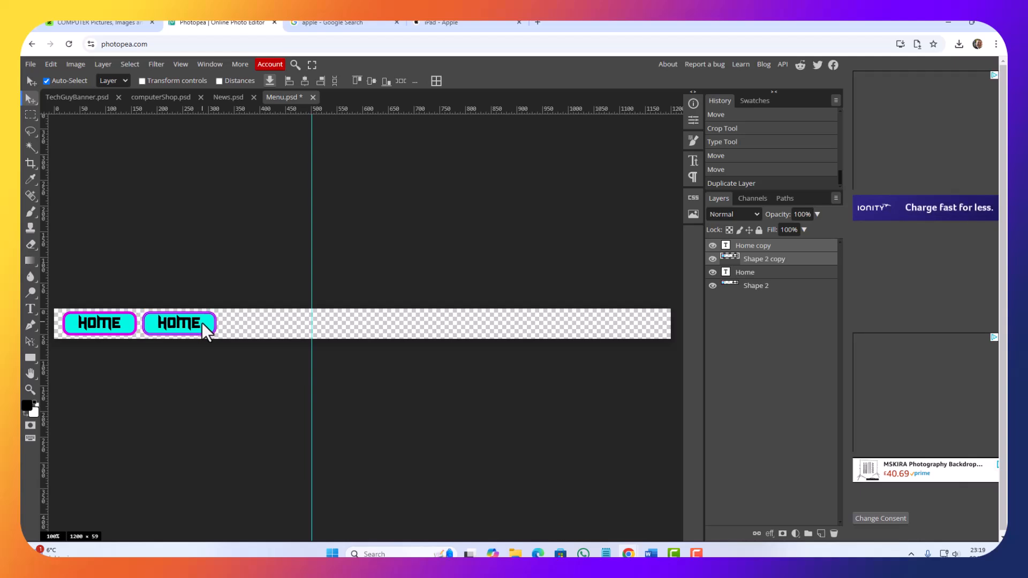
double_click(726, 246)
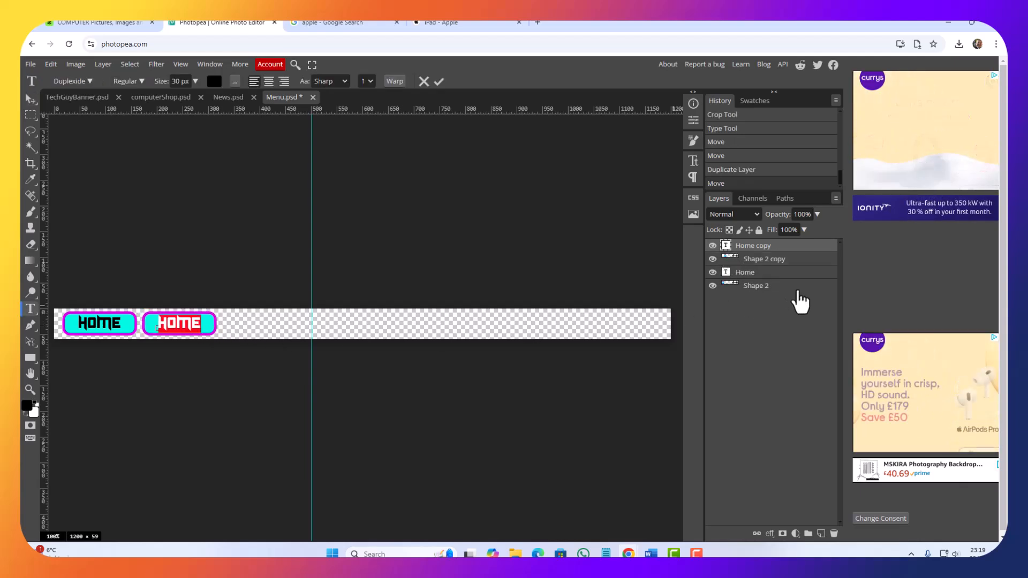
type("Abou")
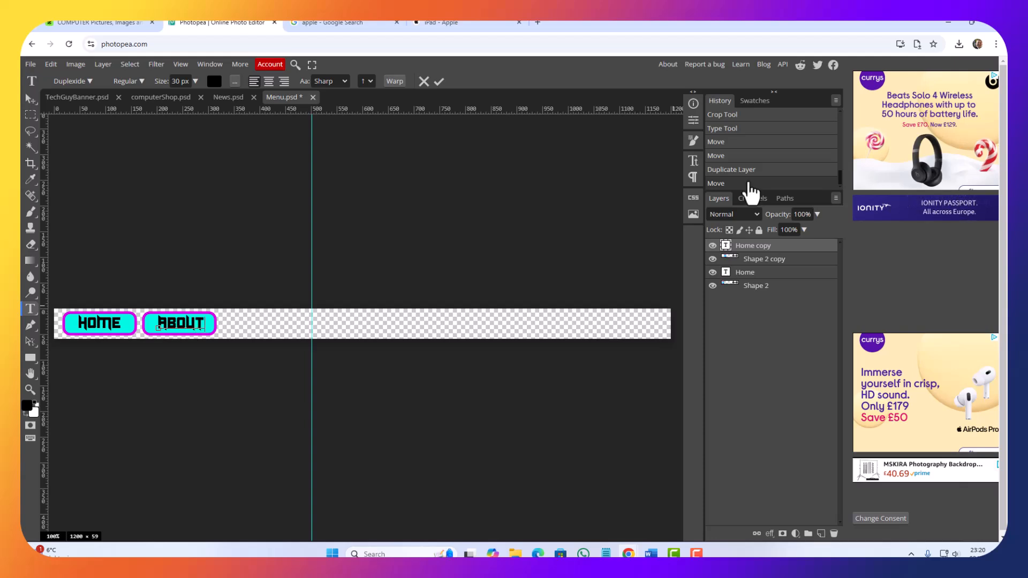
Step: Duplicate the About text and shape into a third button beside it and change the copy's text to "Contact"
left_click(788, 262)
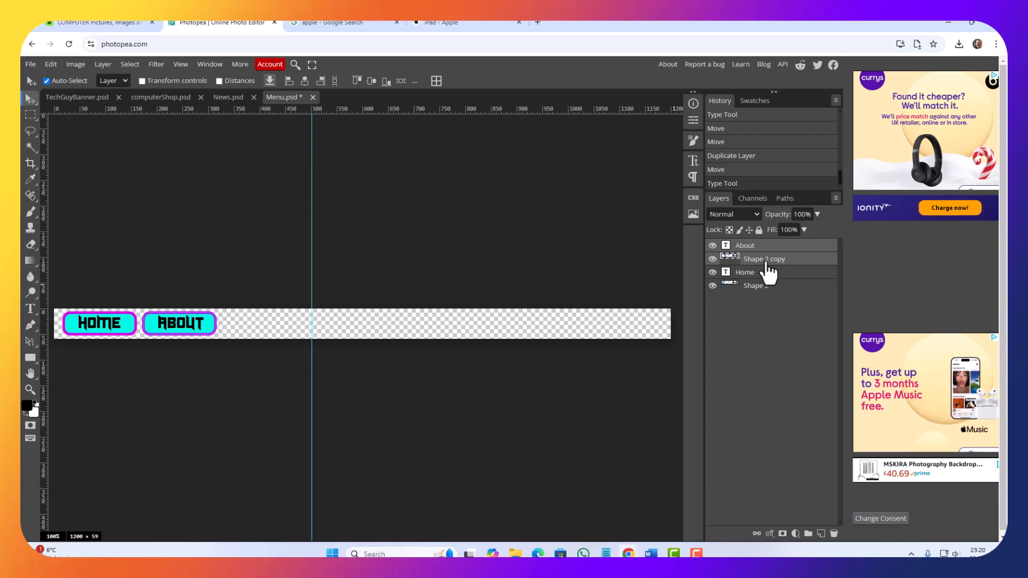
right_click(778, 272)
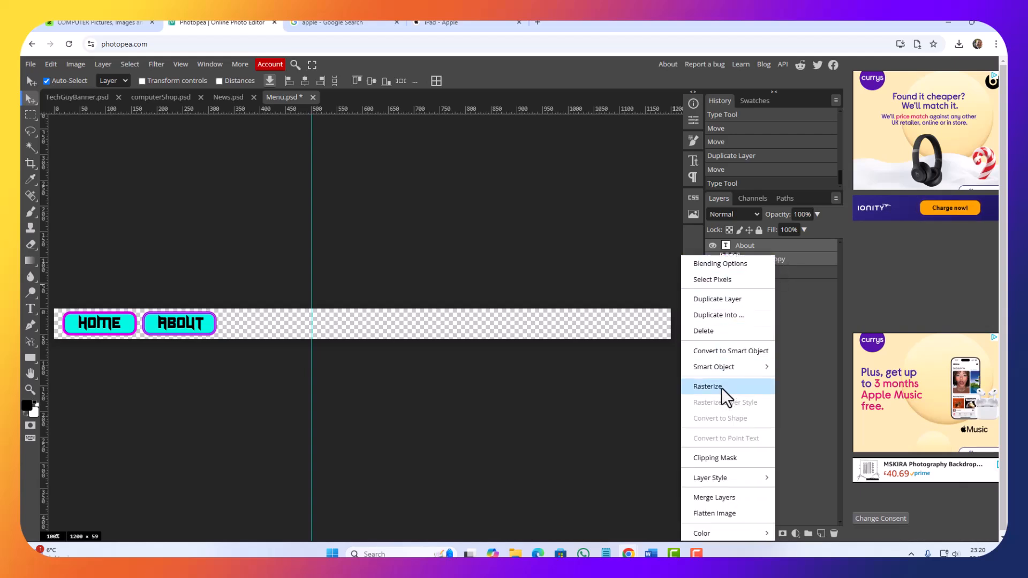
left_click(717, 300)
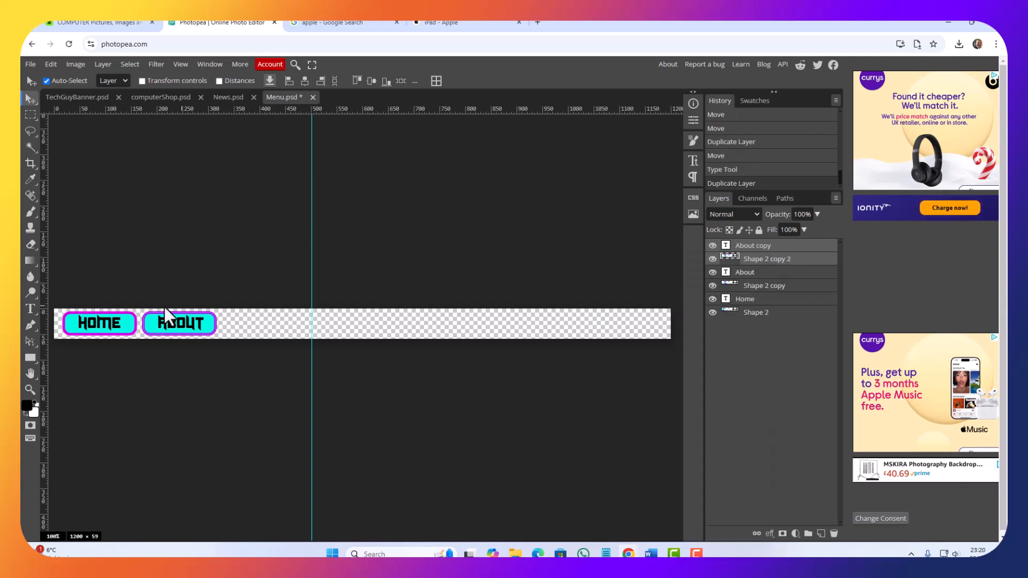
left_click_drag(203, 328, 282, 333)
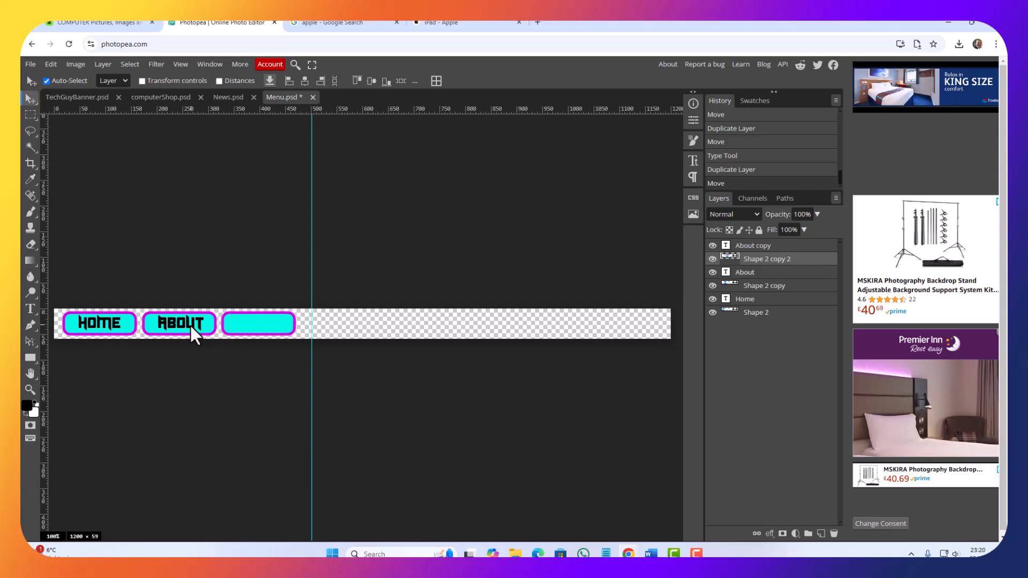
left_click_drag(191, 325, 266, 332)
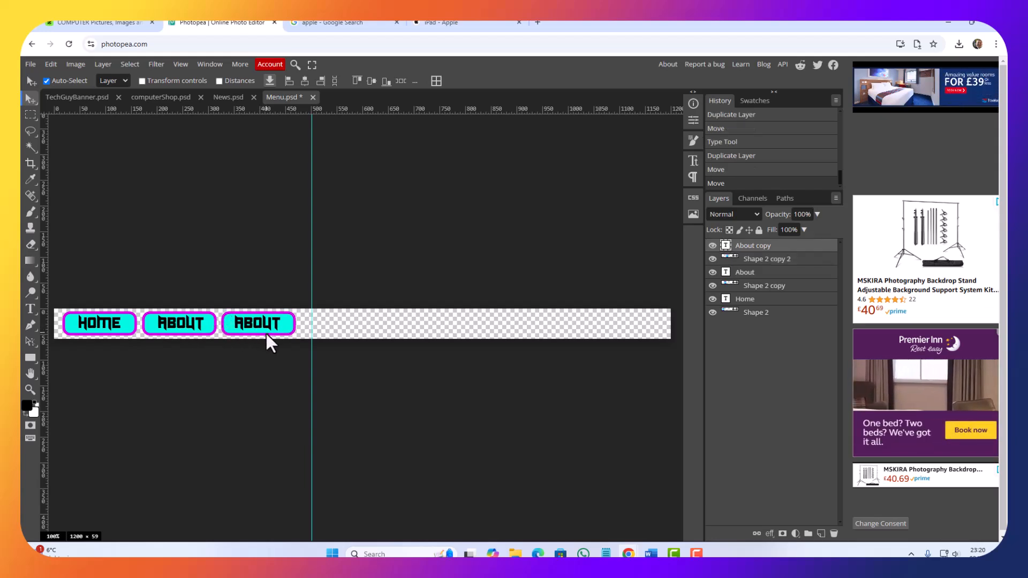
double_click(726, 245)
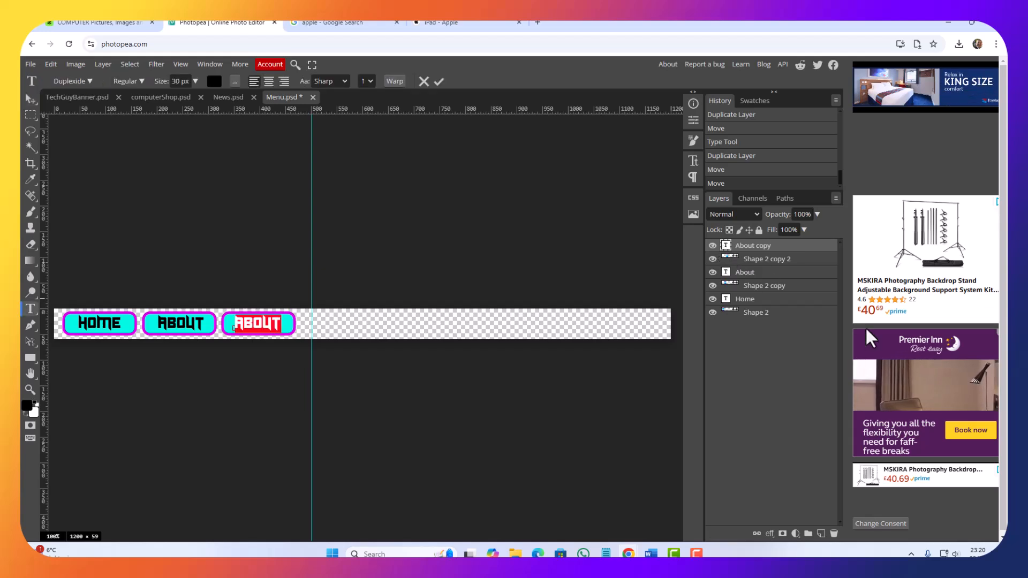
type("contact")
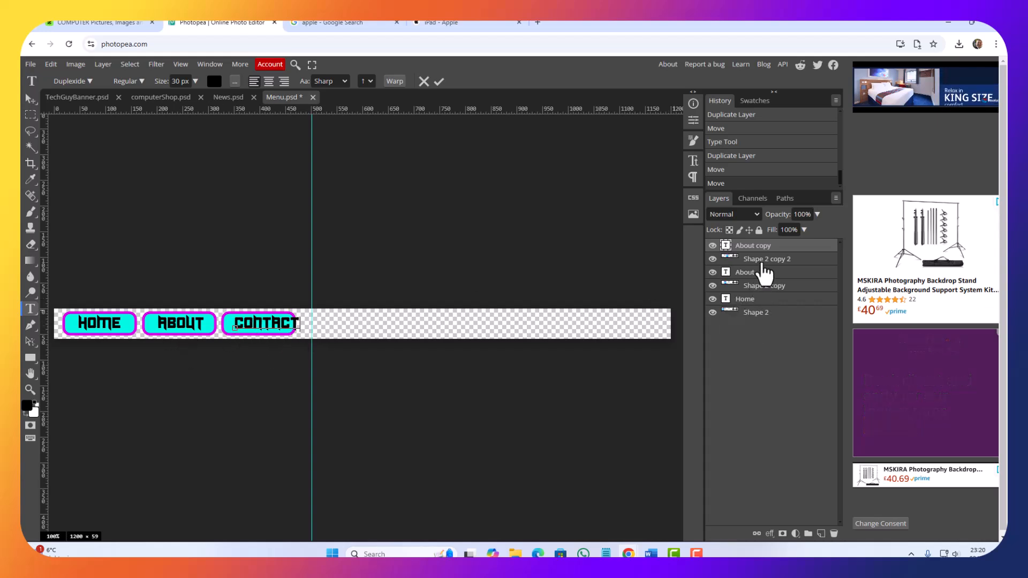
Step: Widen the Contact button's shape to about 129% with Free Transform so it encloses the text
left_click(762, 261)
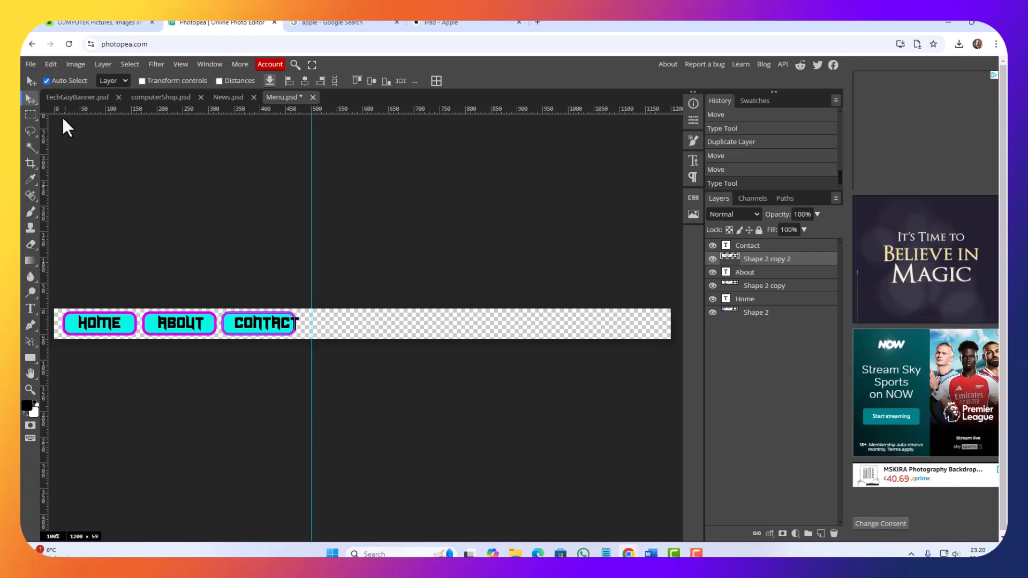
left_click(46, 66)
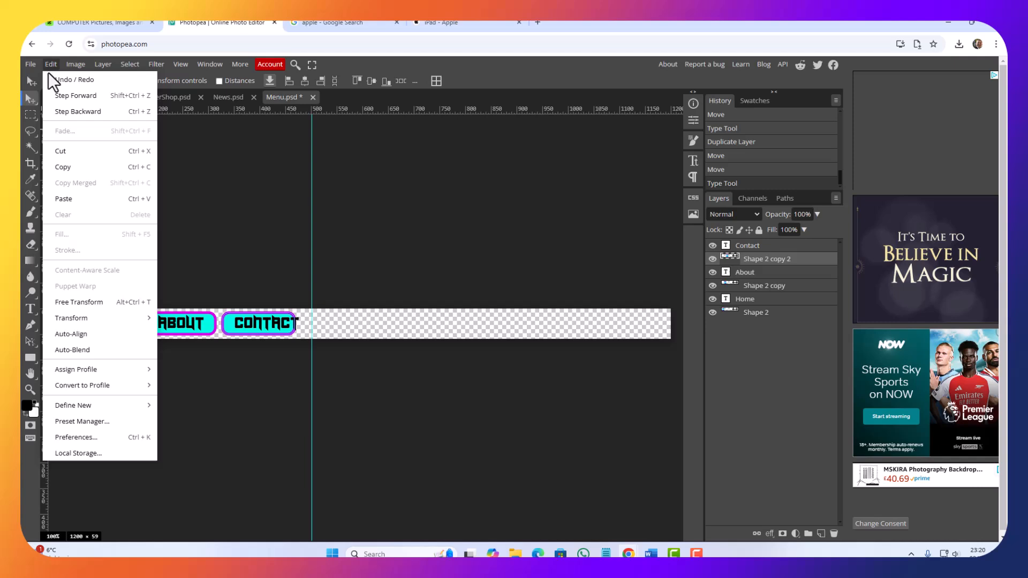
left_click(69, 305)
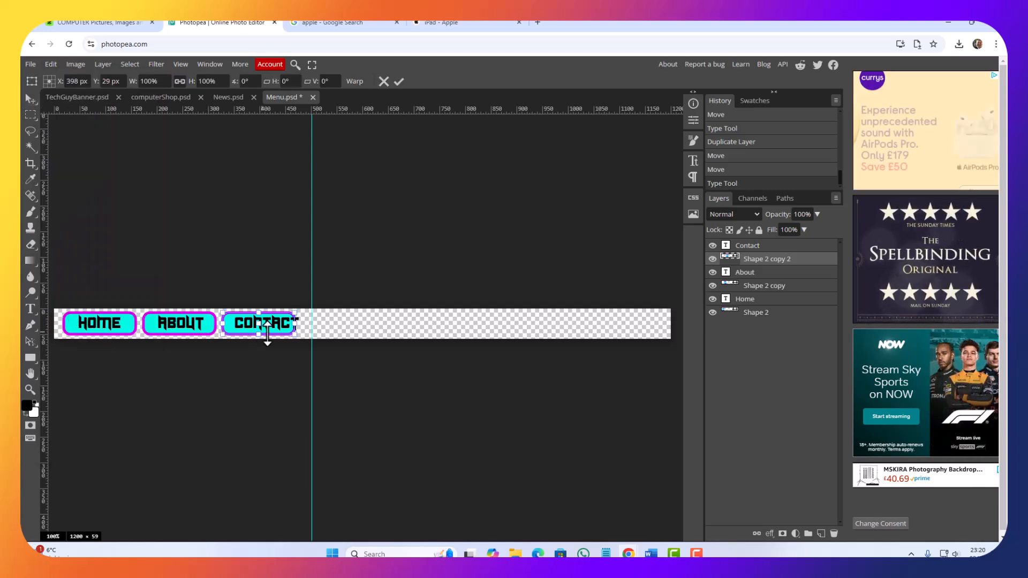
mouse_move(296, 327)
left_mouse_down()
mouse_move(340, 334)
mouse_move(309, 340)
left_mouse_up()
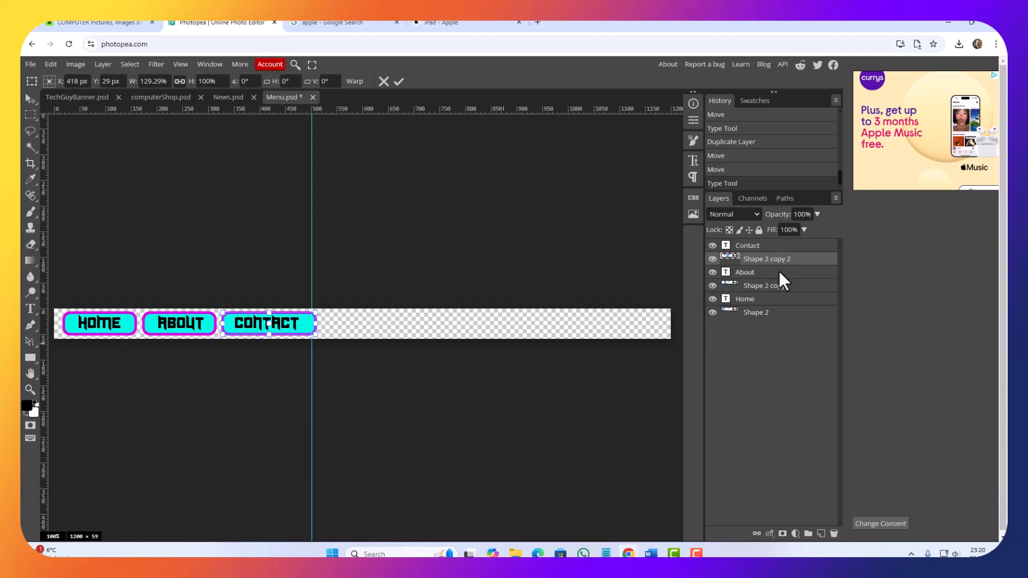
key("Return")
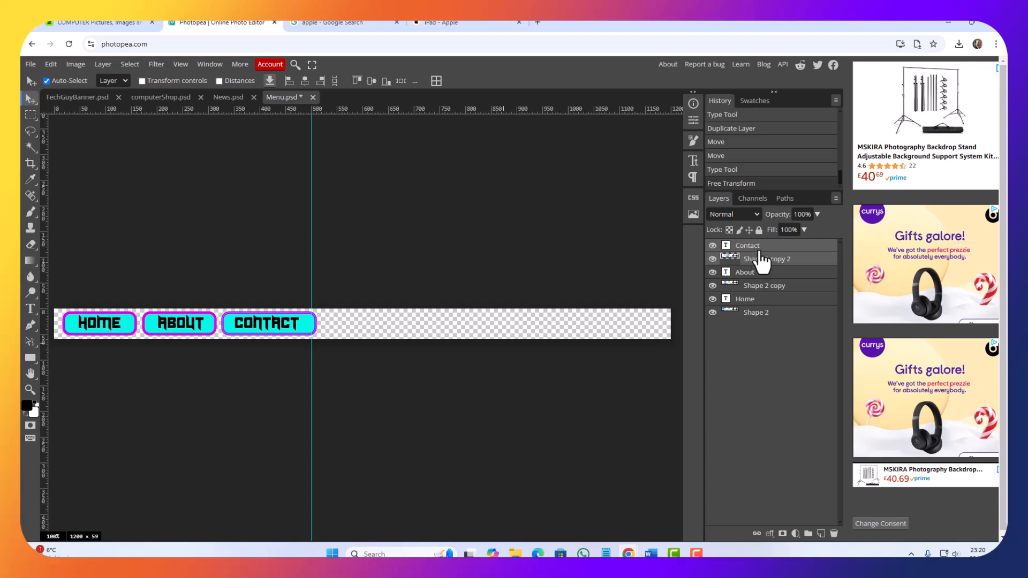
Step: Duplicate the Contact button's text and shape layers together
right_click(764, 259)
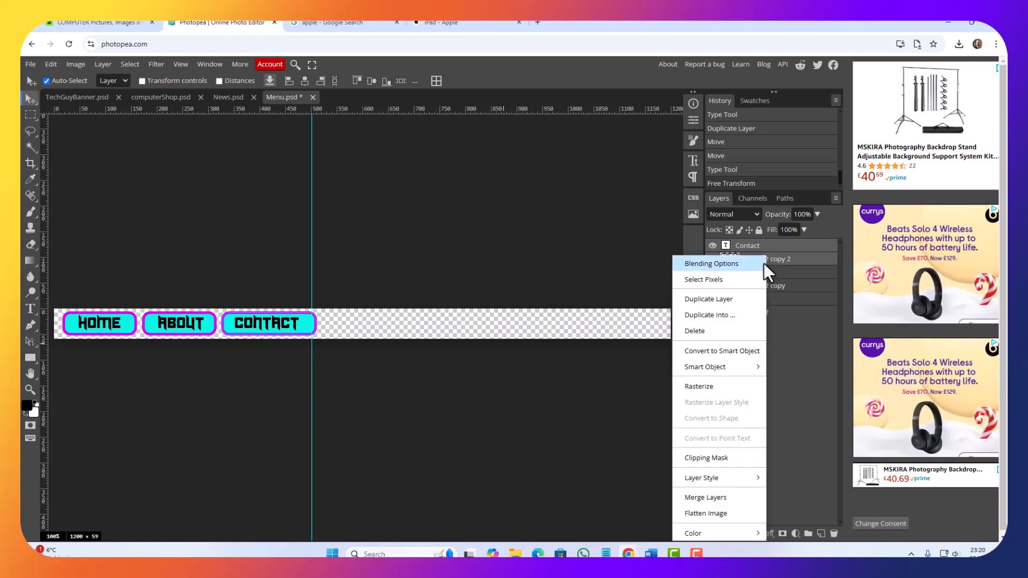
left_click(717, 301)
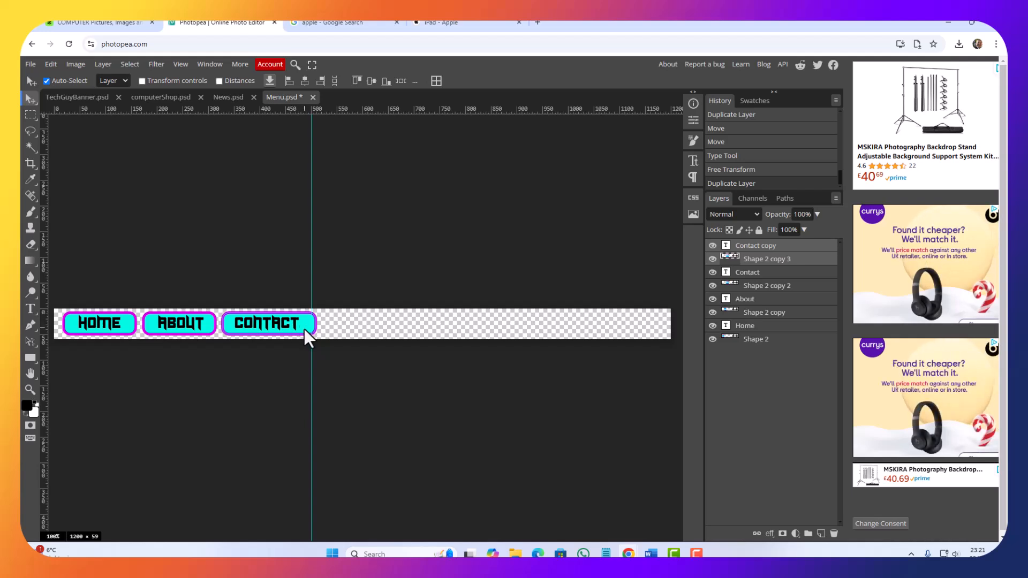
left_click_drag(306, 329, 410, 336)
key("ctrl+z")
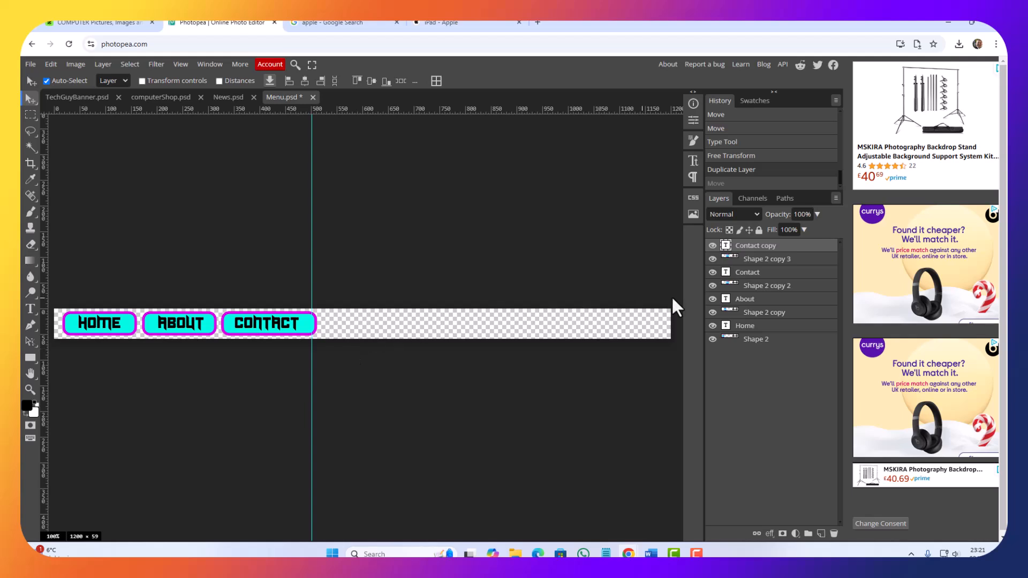
Step: Nudge the duplicated Contact text and shape horizontally to just right of the original Contact button, leaving a small gap
left_click(782, 260)
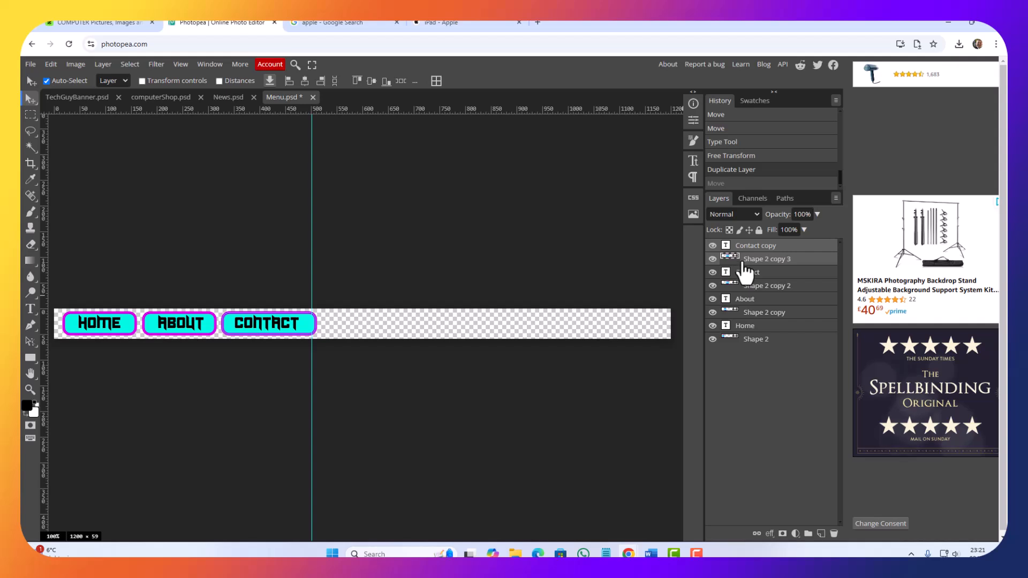
key("Right")
key("Right")
key("Right")
key("Right")
key("Right")
key("Right")
key("Right")
key("Right")
key("Right")
key("Right")
key("Right")
key("Right")
key("Right")
key("Right")
key("Right")
key("Right")
key("Right")
key("Right")
key("Right")
key("Right")
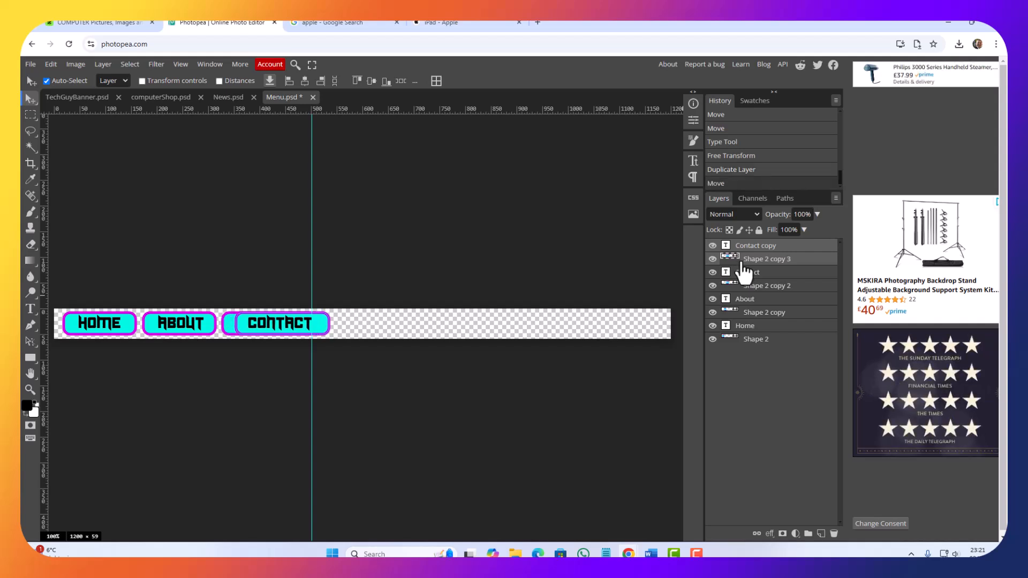
key("Right")
key("Right")
key("Right")
key("Right")
key("Right")
key("Right")
key("Right")
key("Right")
key("Right")
key("Right")
key("Right")
key("Right")
key("Right")
key("Right")
key("Right")
key("Right")
key("Right")
key("Right")
key("Right")
key("Right")
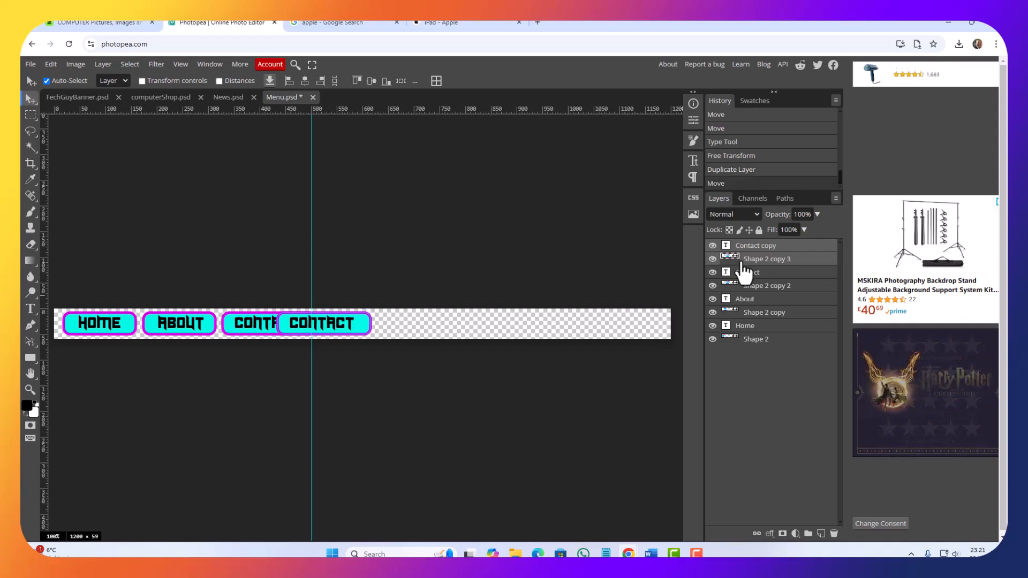
key("Right")
key("Right")
key("Right")
key("Right")
key("Right")
key("Right")
key("Right")
key("Right")
key("Right")
key("Right")
key("Right")
key("Right")
key("Right")
key("Right")
key("Right")
key("Right")
key("Right")
key("Right")
key("Right")
key("Right")
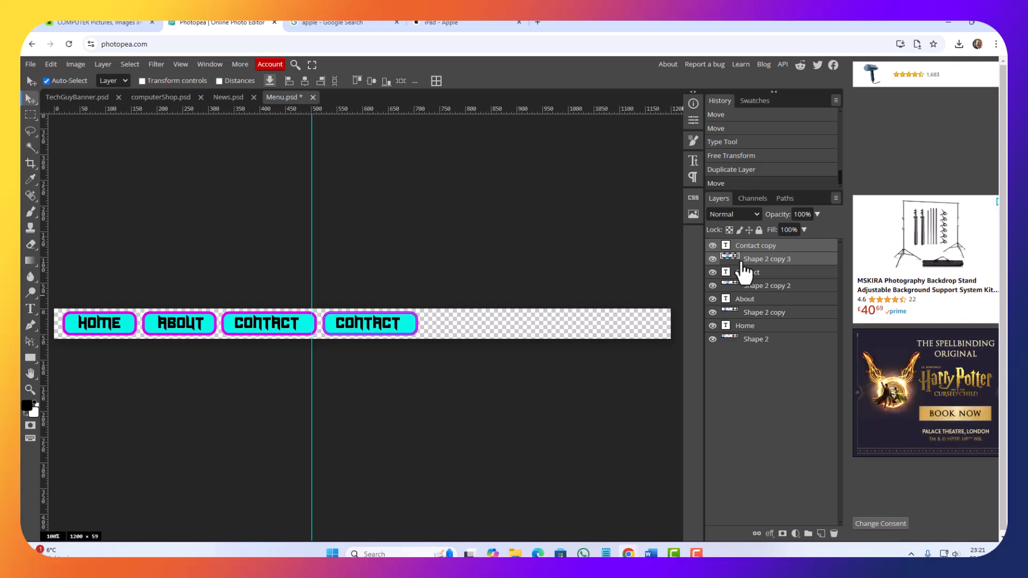
key("Right")
key("Right")
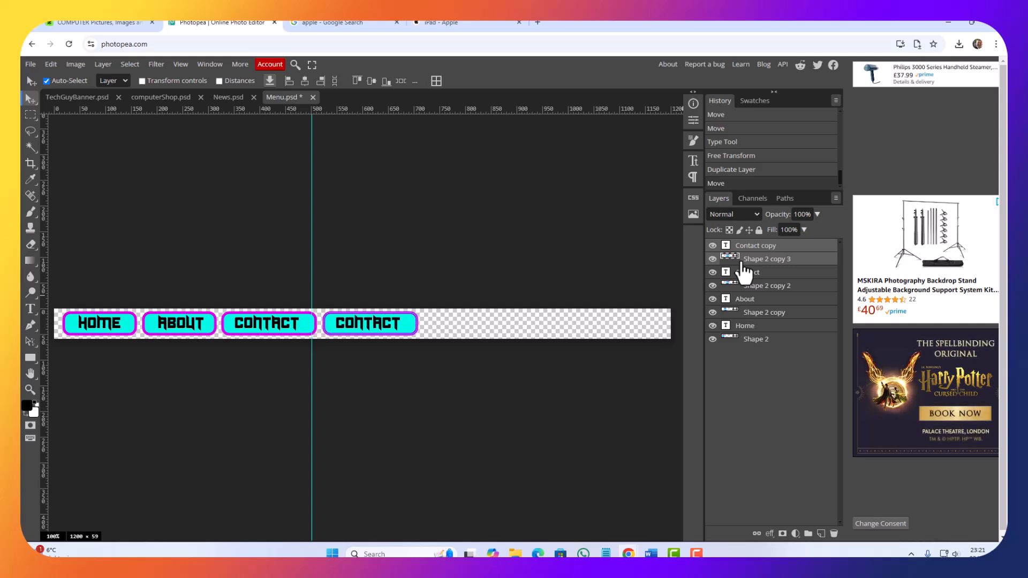
key("Left")
Step: Replace the fourth button's text with "Services"
double_click(725, 247)
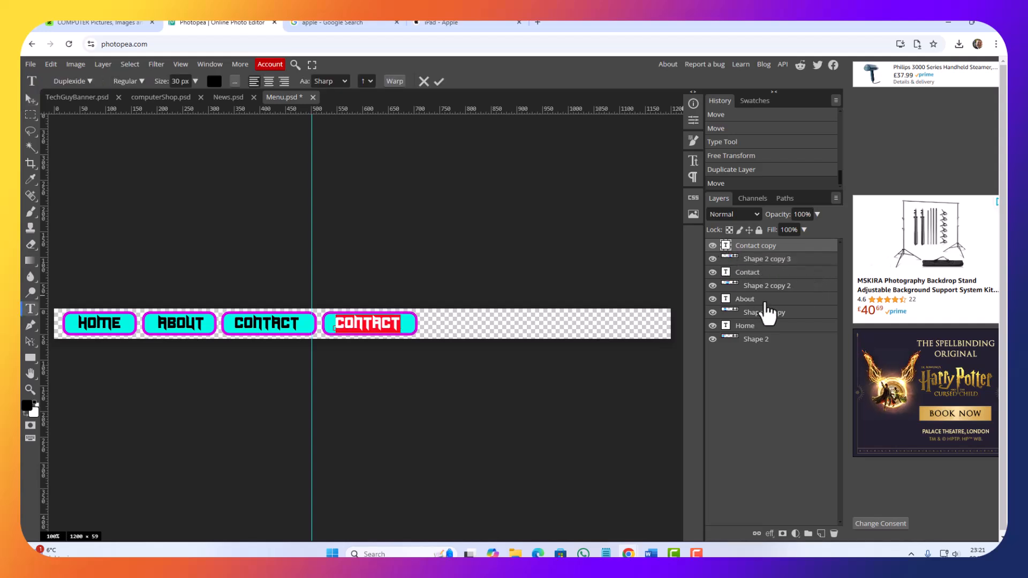
type("SER")
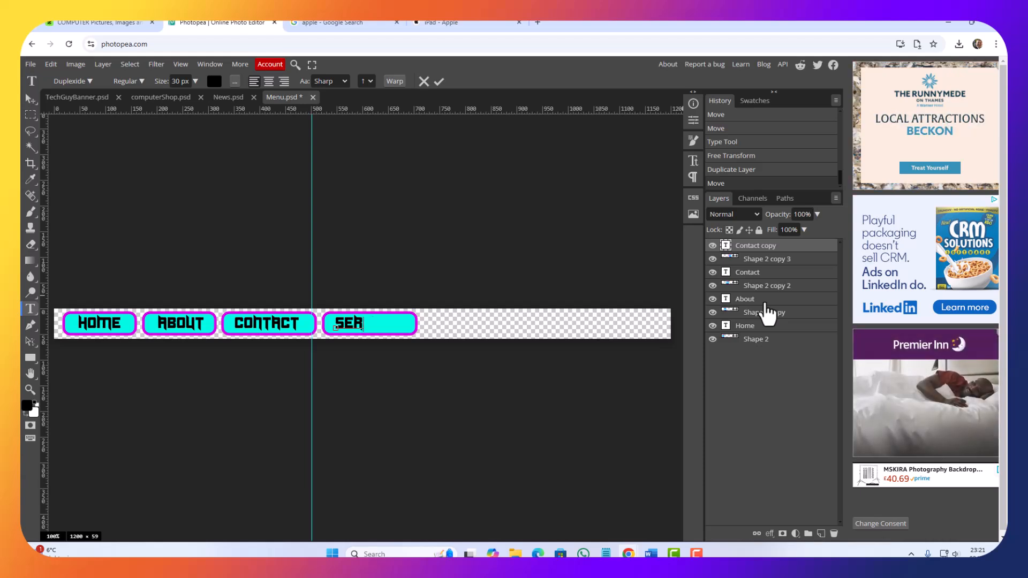
type("VIS")
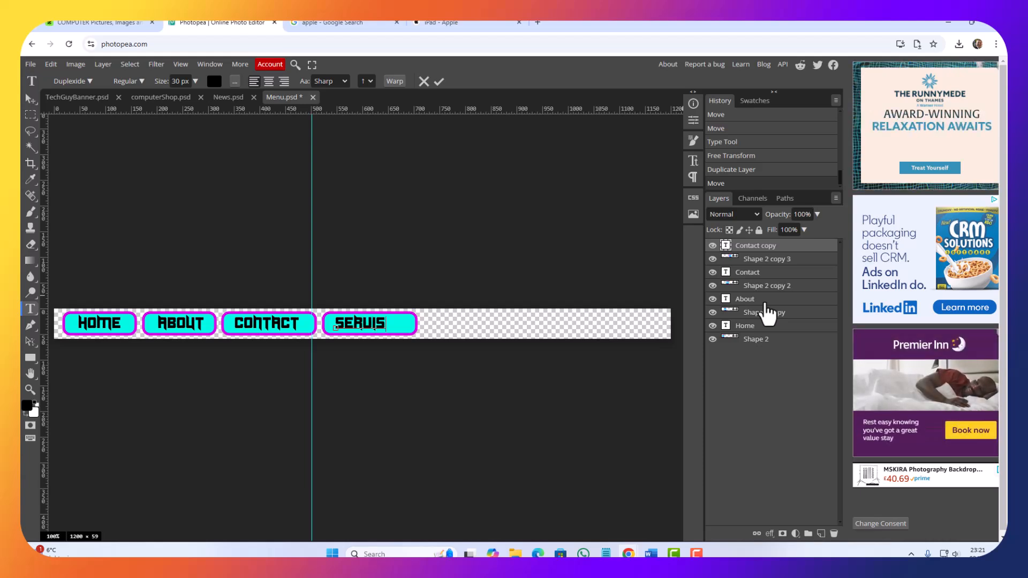
type("VI")
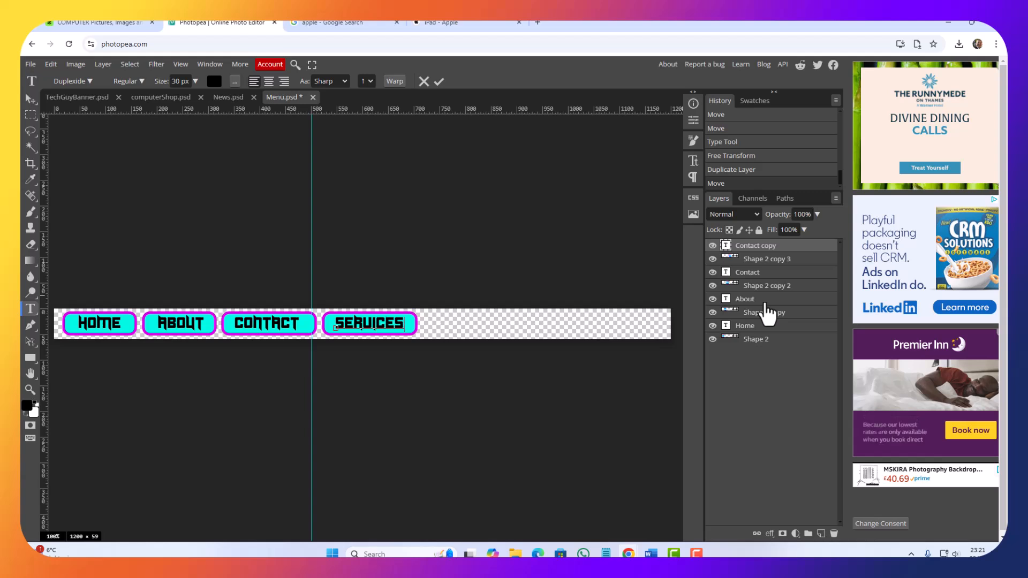
key("BackSpace")
key("BackSpace")
key("BackSpace")
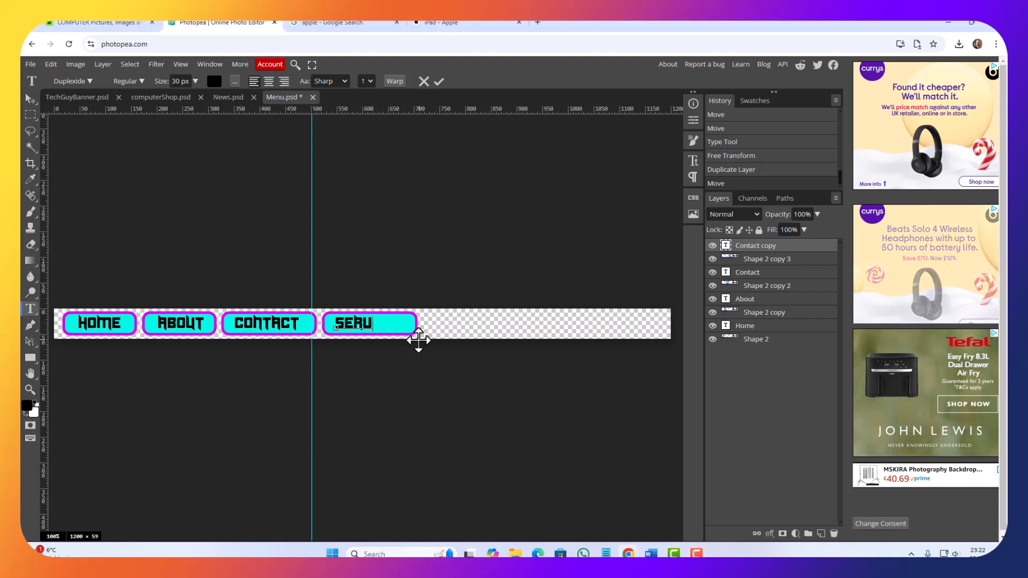
type("ic")
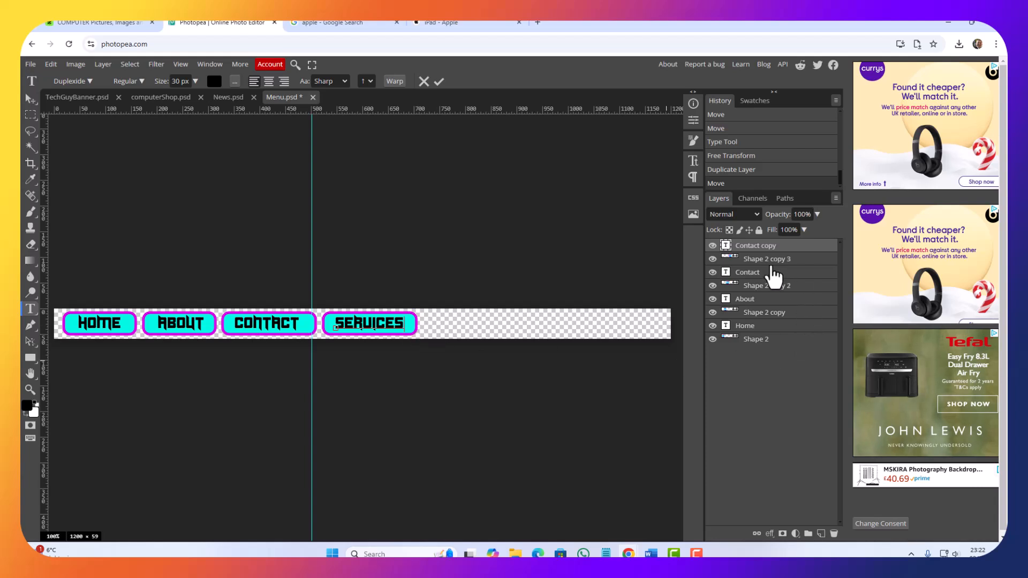
key("Escape")
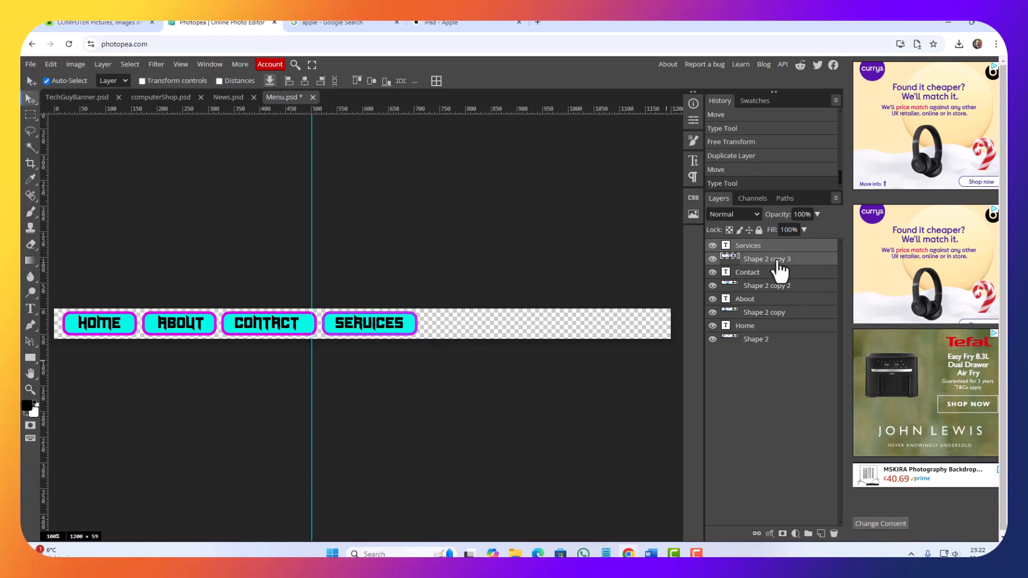
Step: Duplicate the Services button's text and shape layers and move the copy horizontally just past the original, leaving a small gap
right_click(778, 262)
left_click(734, 301)
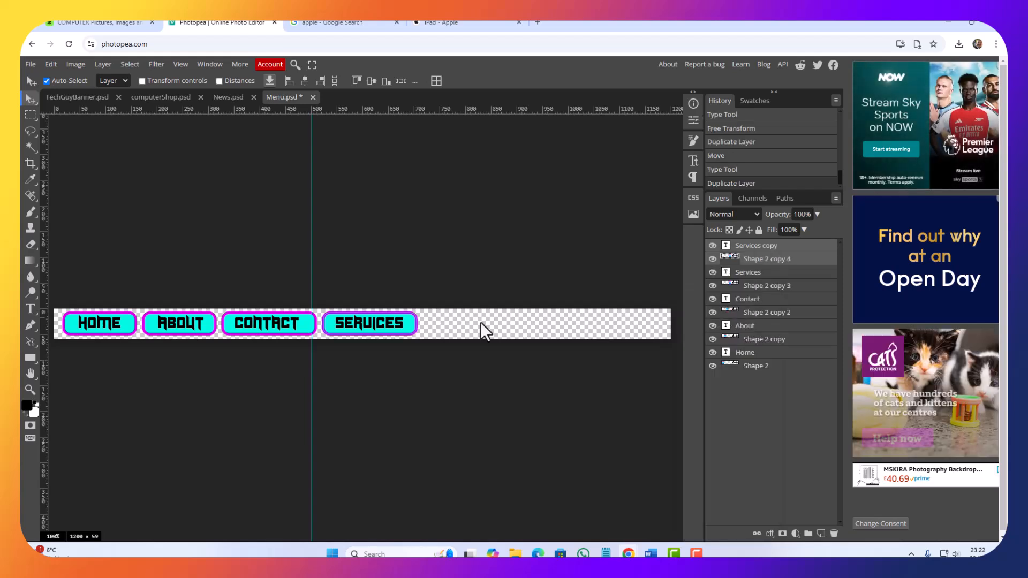
key("shift+Right")
key("shift+Right")
key("shift+Right")
key("shift+Right")
key("shift+Right")
key("shift+Right")
key("shift+Right")
key("shift+Right")
key("shift+Right")
key("shift+Right")
key("shift+Right")
key("shift+Right")
key("shift+Right")
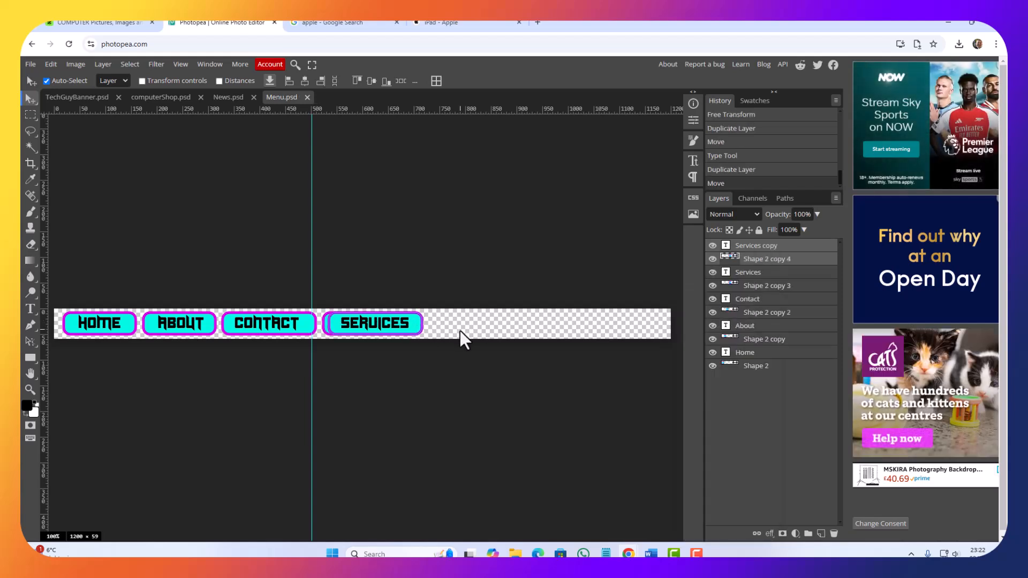
key("shift+Right")
key("shift+Right")
key("shift+Right")
key("shift+Right")
key("shift+Right")
key("shift+Right")
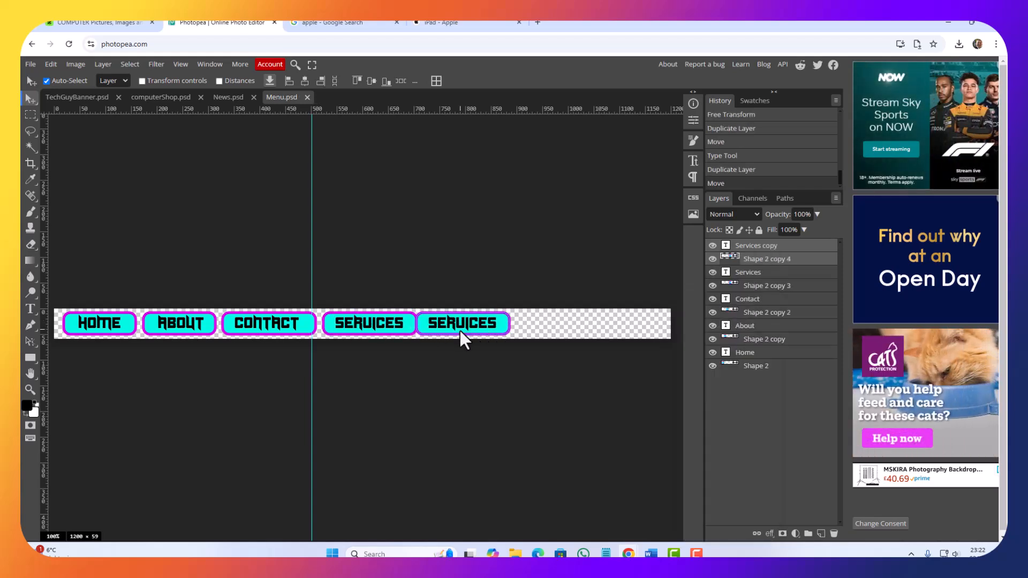
key("Right")
key("Right")
key("Right")
key("Right")
key("Right")
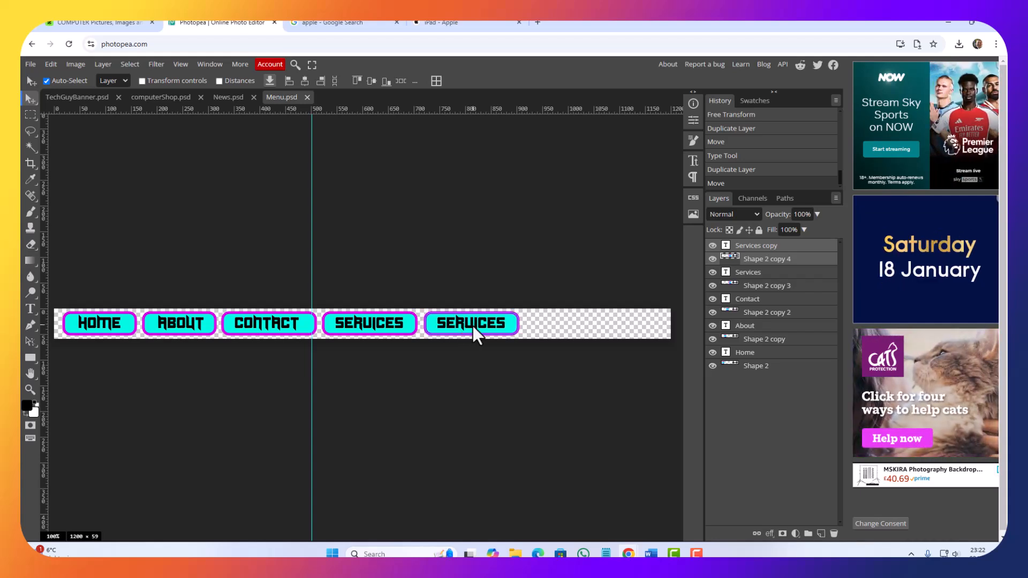
Step: Replace the fifth button's text with "Products"
double_click(726, 247)
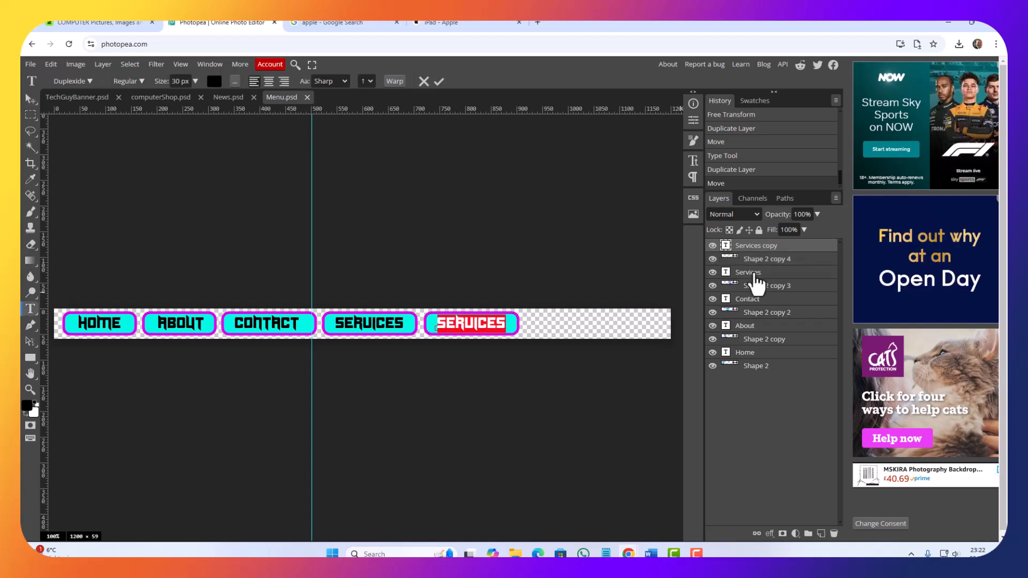
key("BackSpace")
type("PRODUCTS")
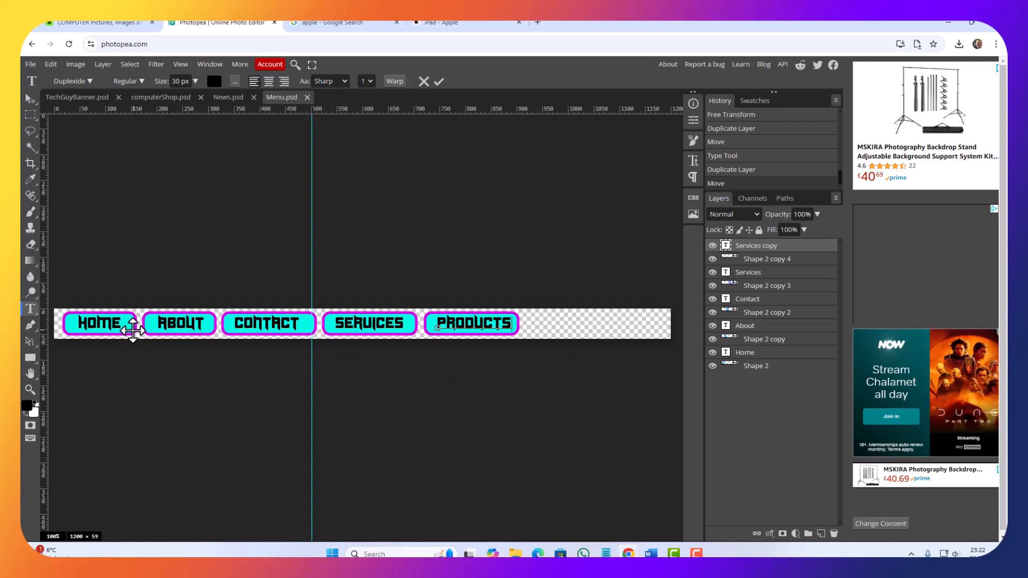
left_click(30, 102)
Step: Show the Home button shape's centre with Free Transform and place a vertical guide through it at about 89 px
left_click(128, 330)
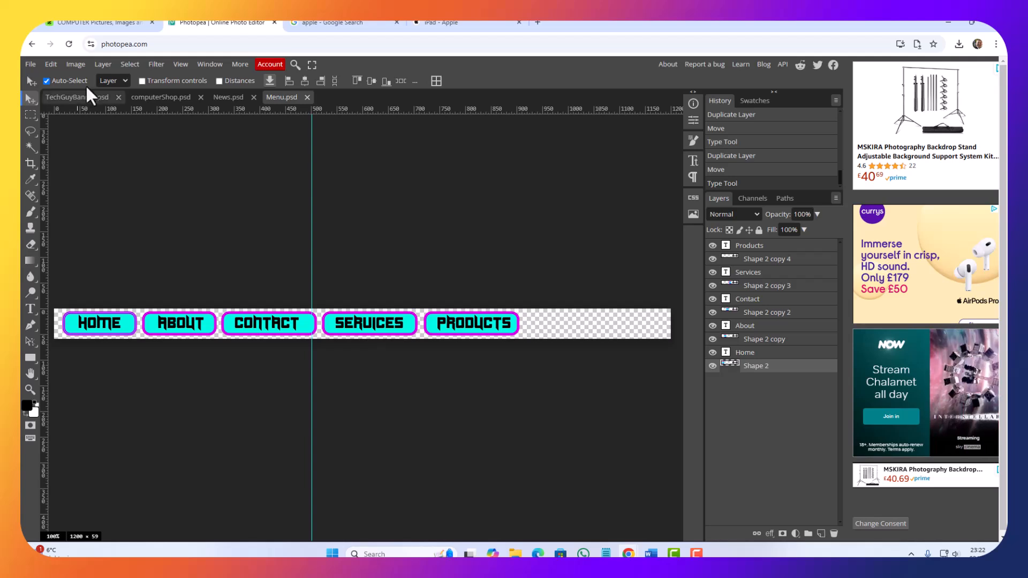
left_click(54, 67)
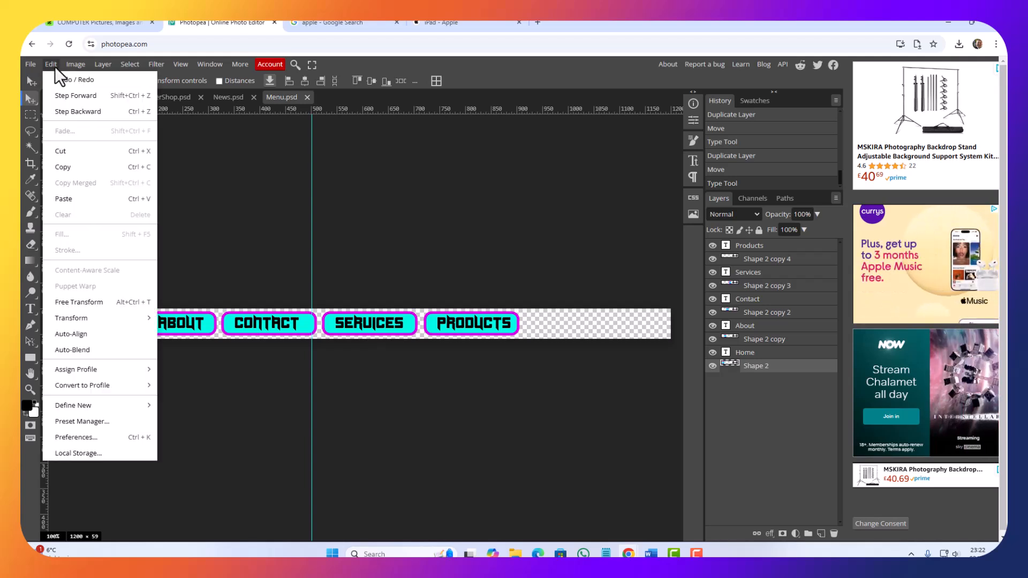
left_click(79, 303)
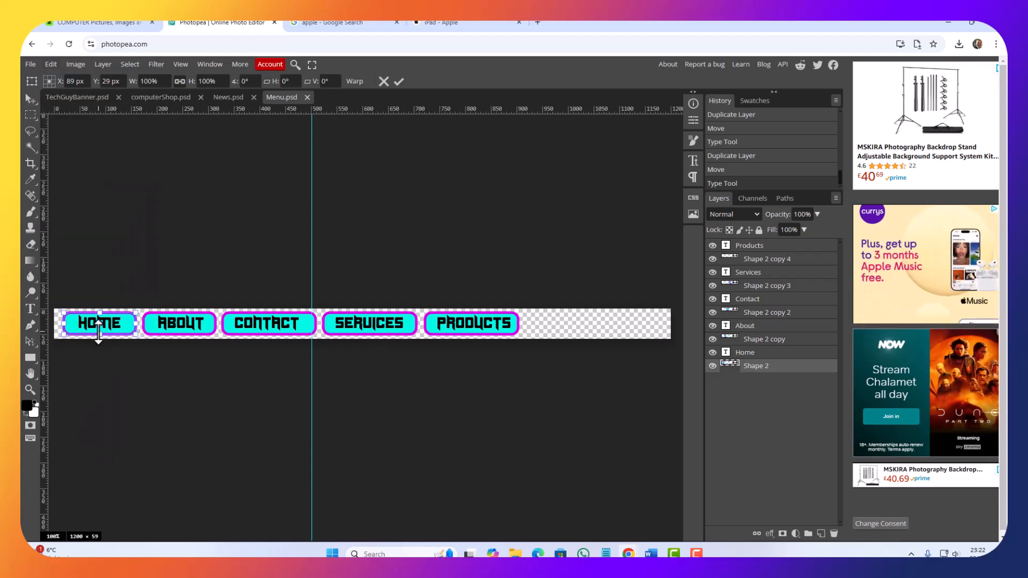
key("ctrl+plus")
key("ctrl+plus")
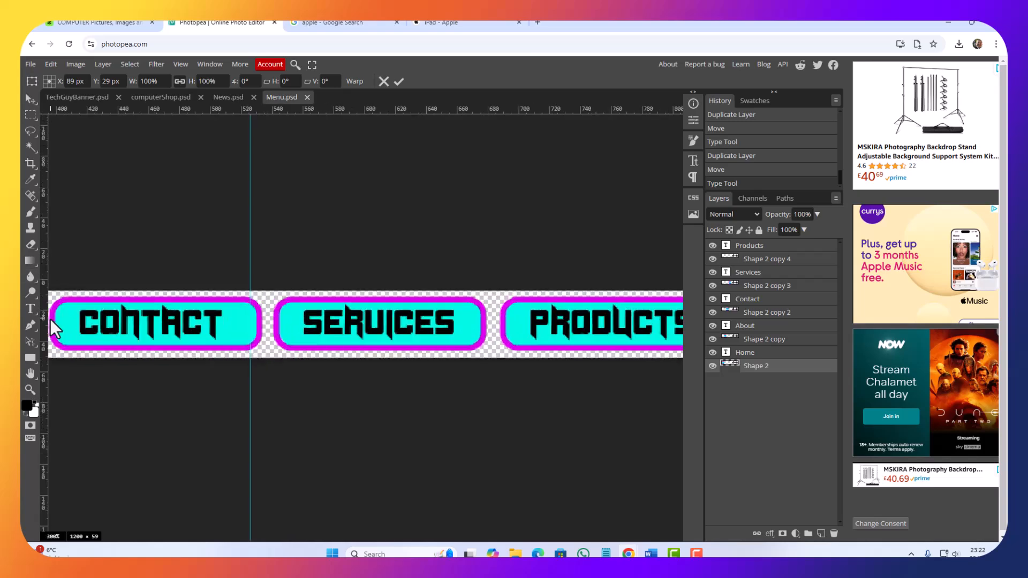
key("ctrl+plus")
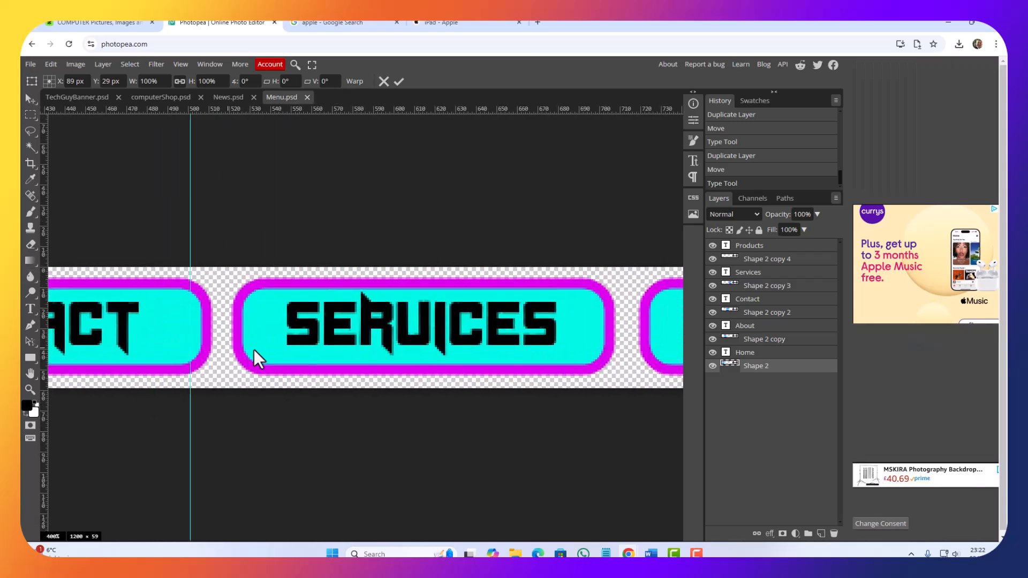
left_click_drag(254, 350, 599, 375)
left_click_drag(140, 375, 574, 371)
left_click_drag(194, 372, 578, 366)
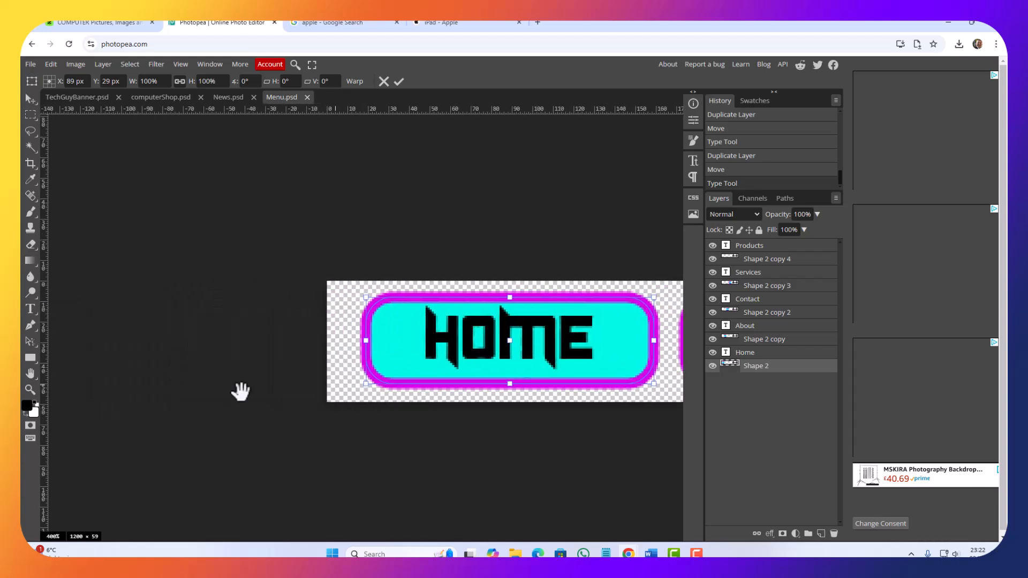
left_click_drag(218, 395, 129, 362)
left_click_drag(334, 289, 236, 292)
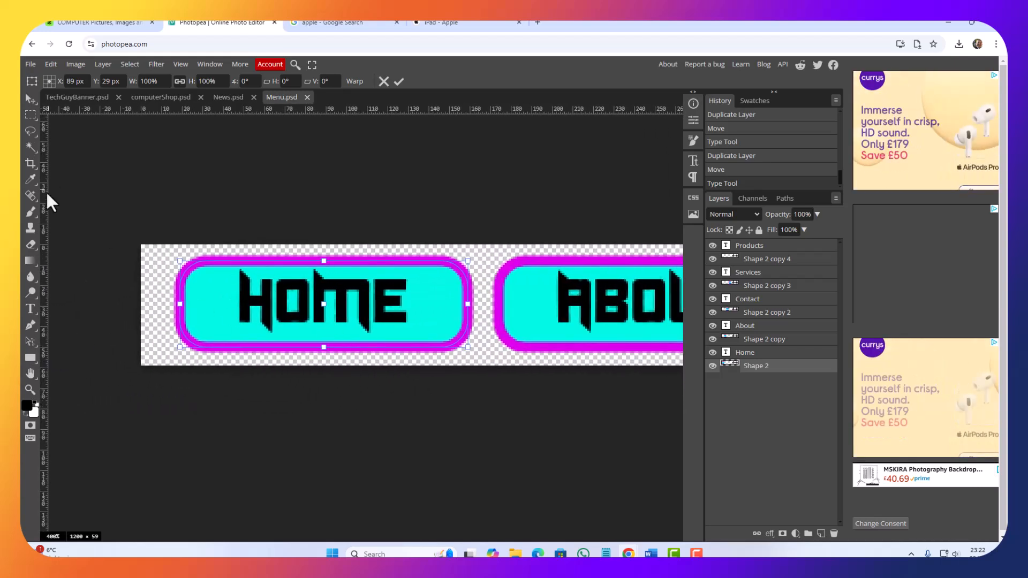
left_click_drag(43, 197, 323, 214)
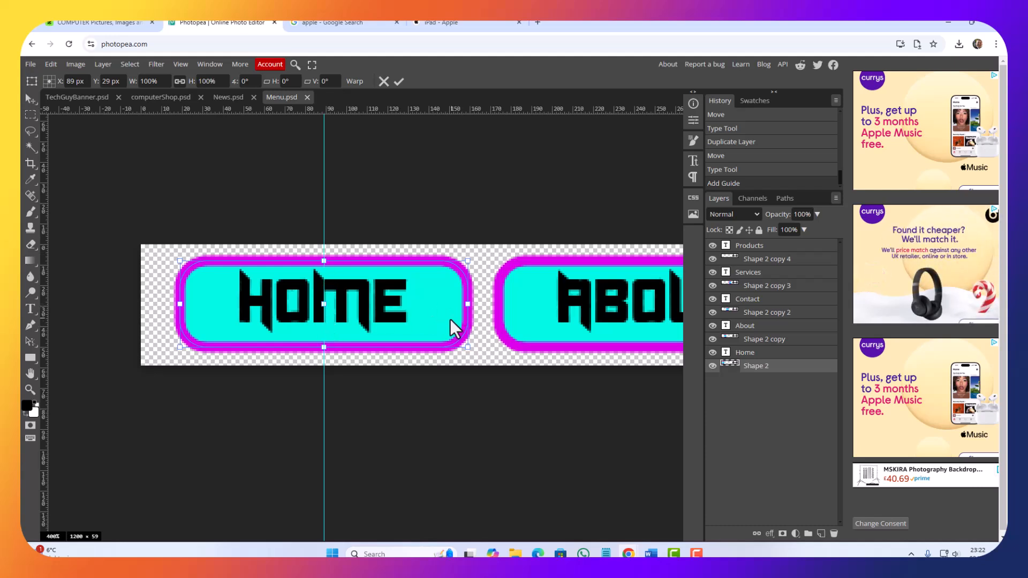
key("Return")
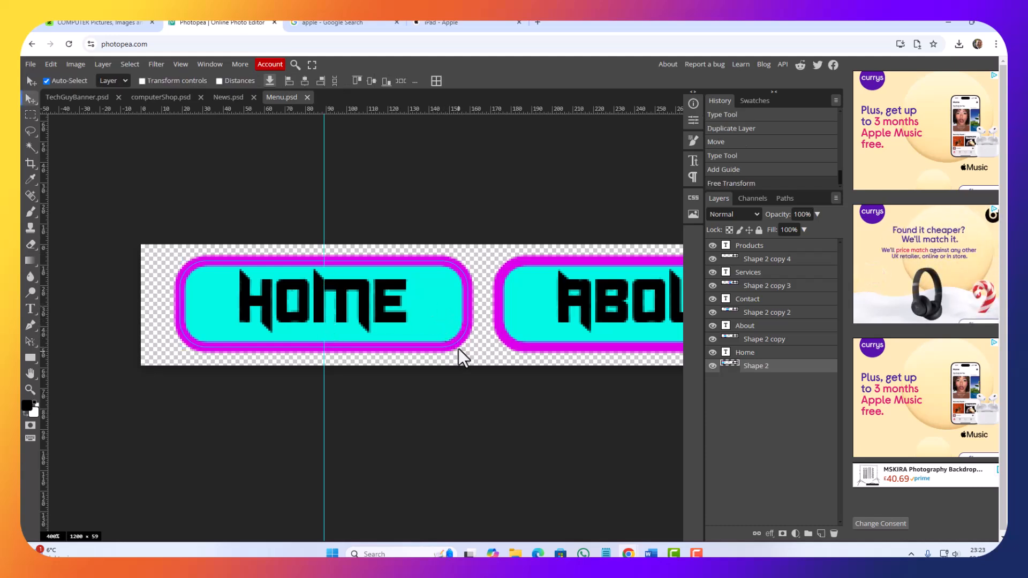
Step: Free Transform the Home button's shape again and place a horizontal guide through its centre
left_click(382, 291)
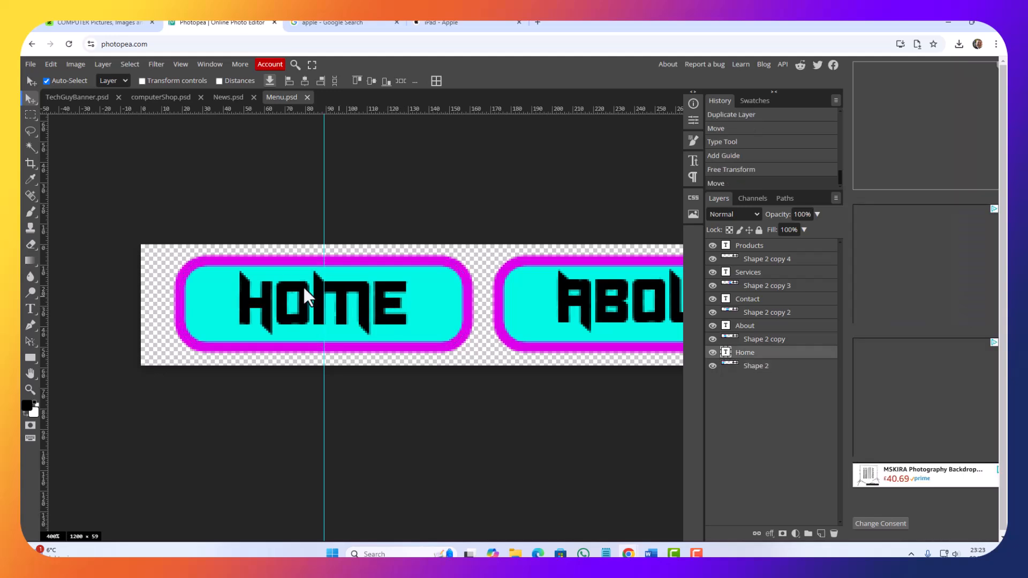
left_click(229, 262)
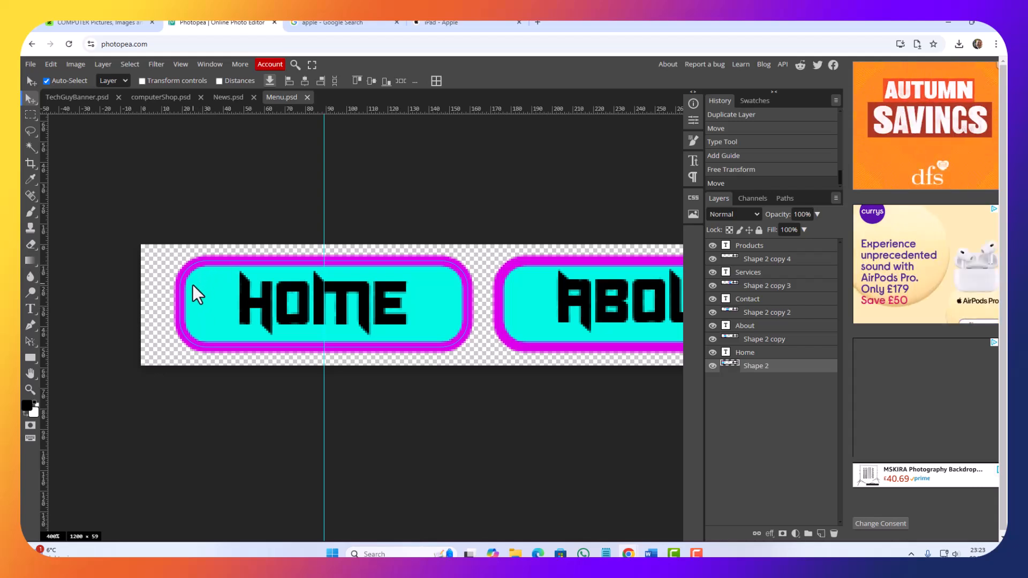
left_click(49, 64)
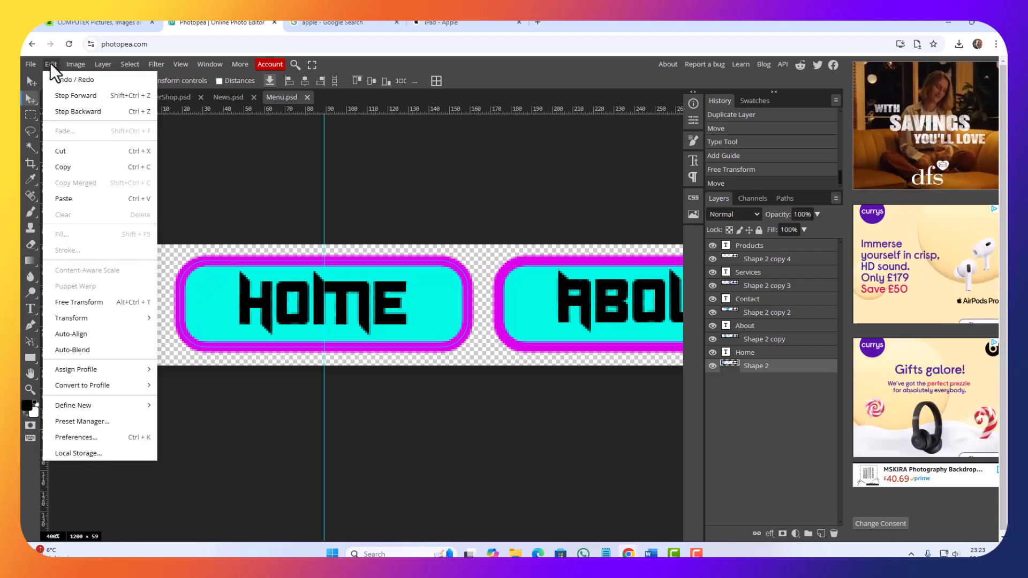
left_click(71, 300)
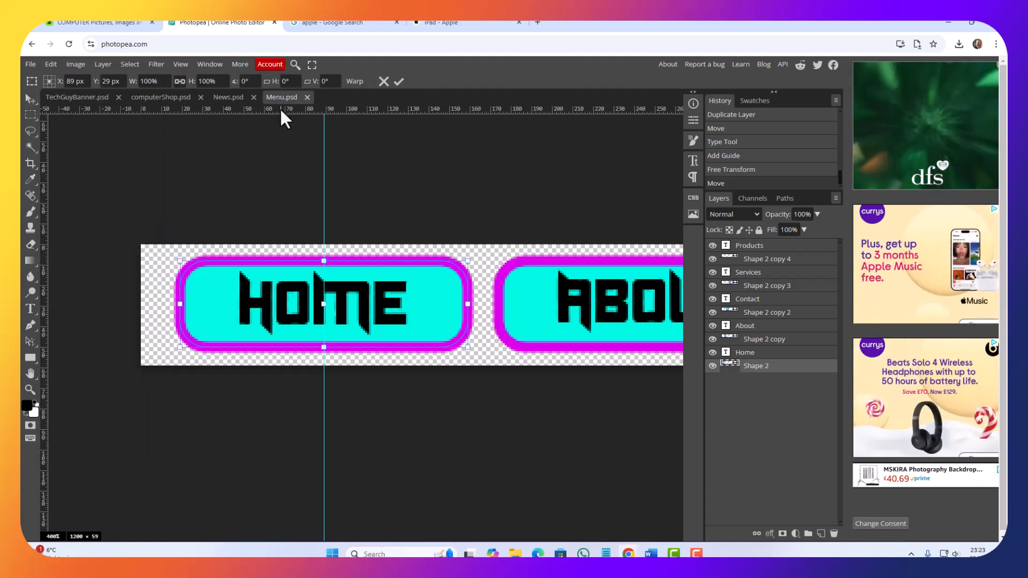
left_click_drag(280, 110, 298, 260)
left_click_drag(298, 300, 297, 303)
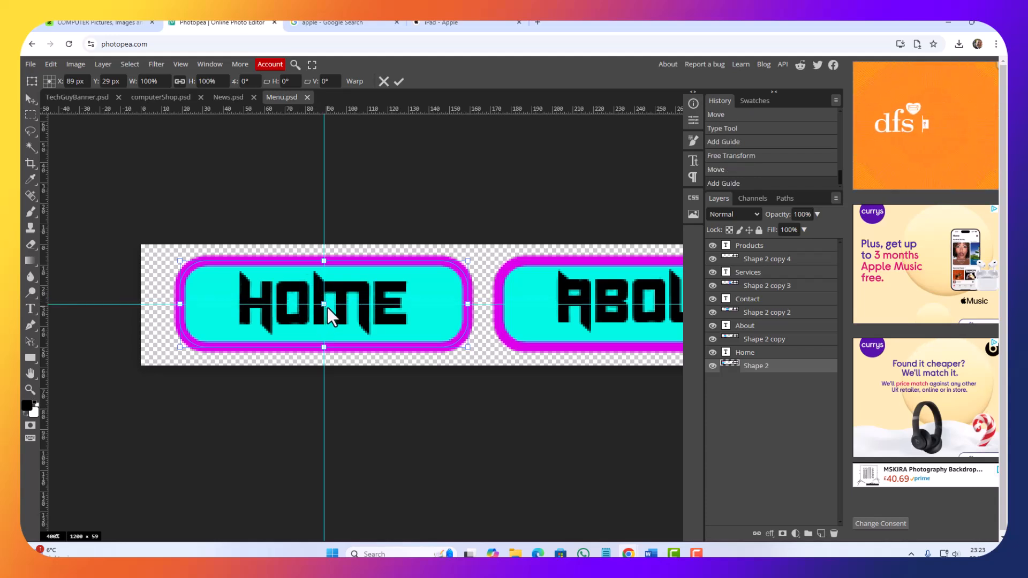
key("Return")
Step: Free Transform the Home text and move its centre onto the guide intersection at X 90 px, Y 30 px
left_click(302, 290)
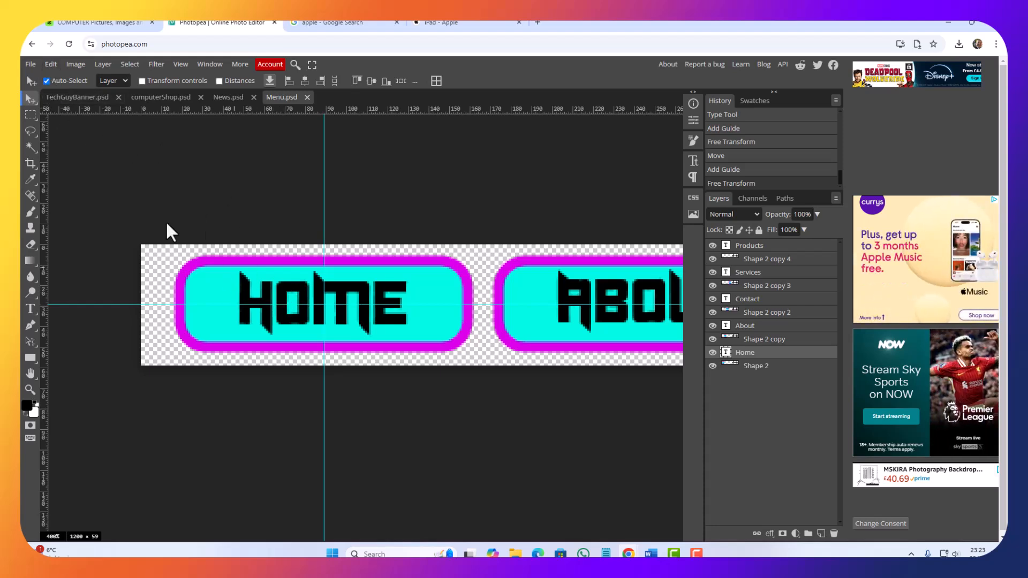
left_click(46, 81)
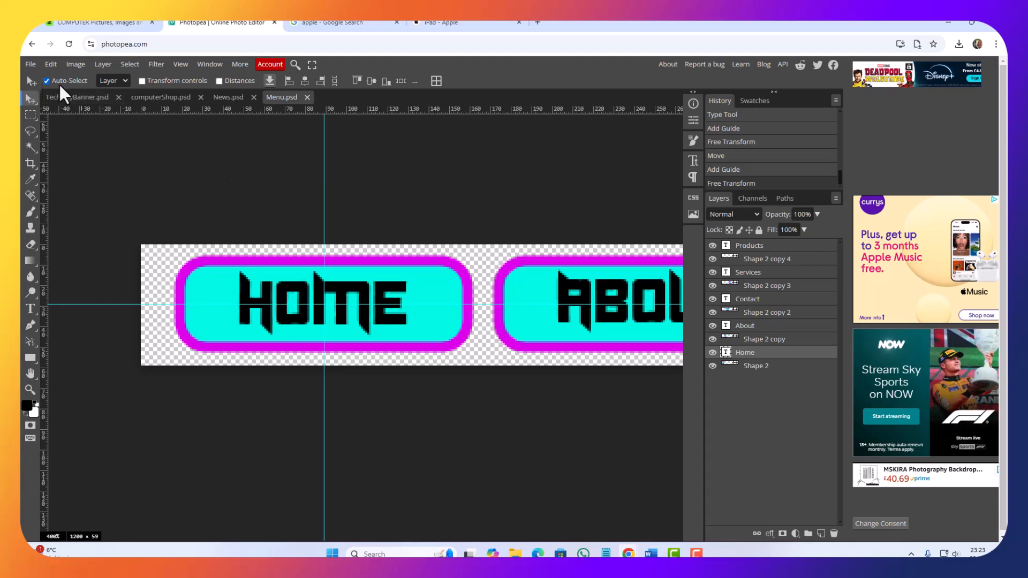
left_click(50, 65)
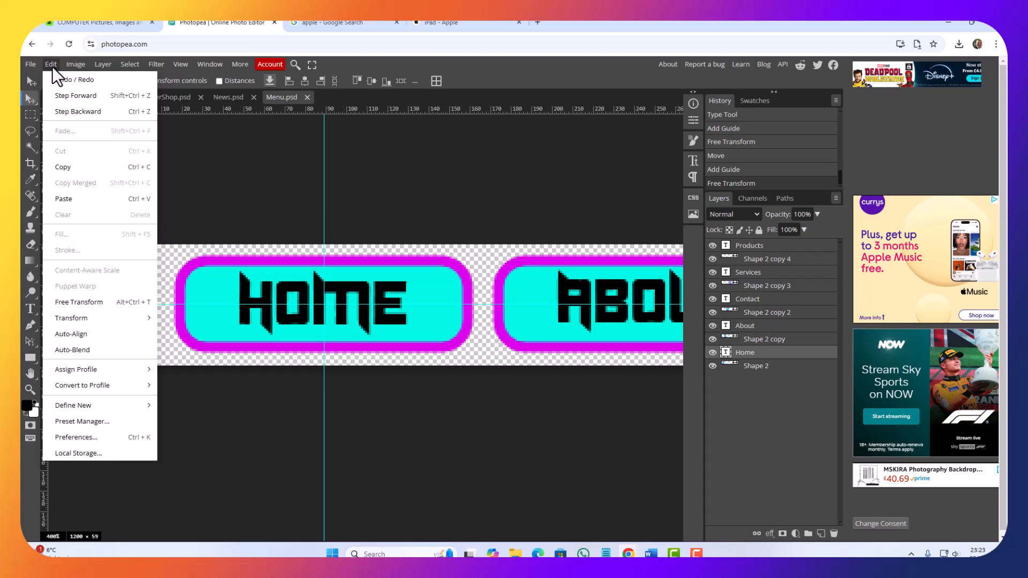
left_click(92, 298)
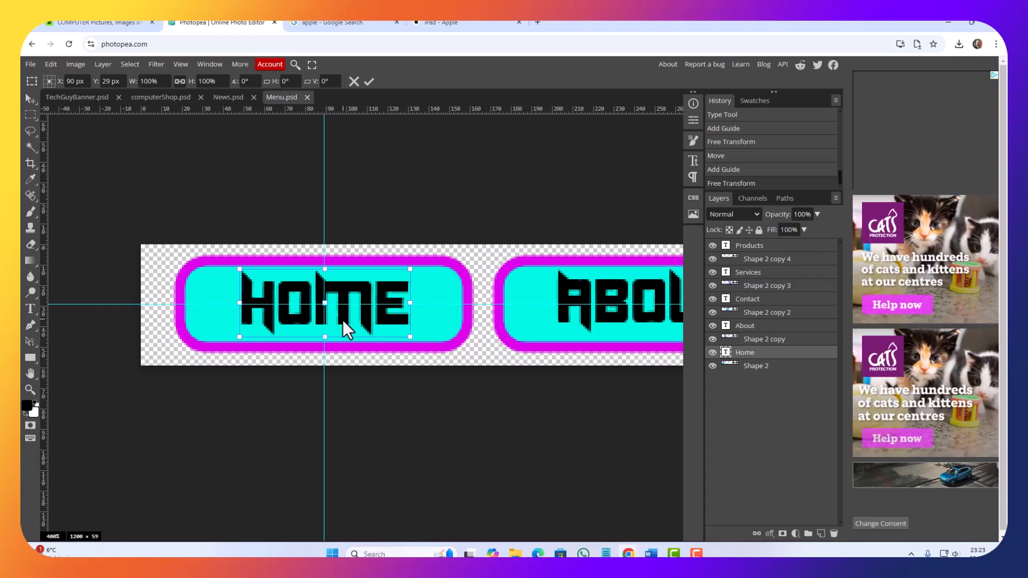
key("Right")
key("Down")
key("Left")
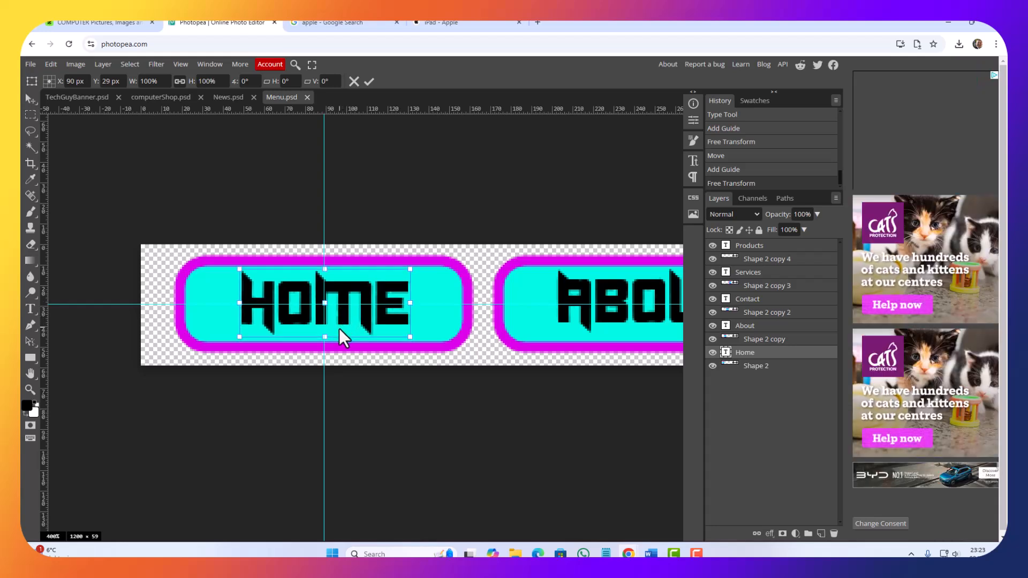
key("Right")
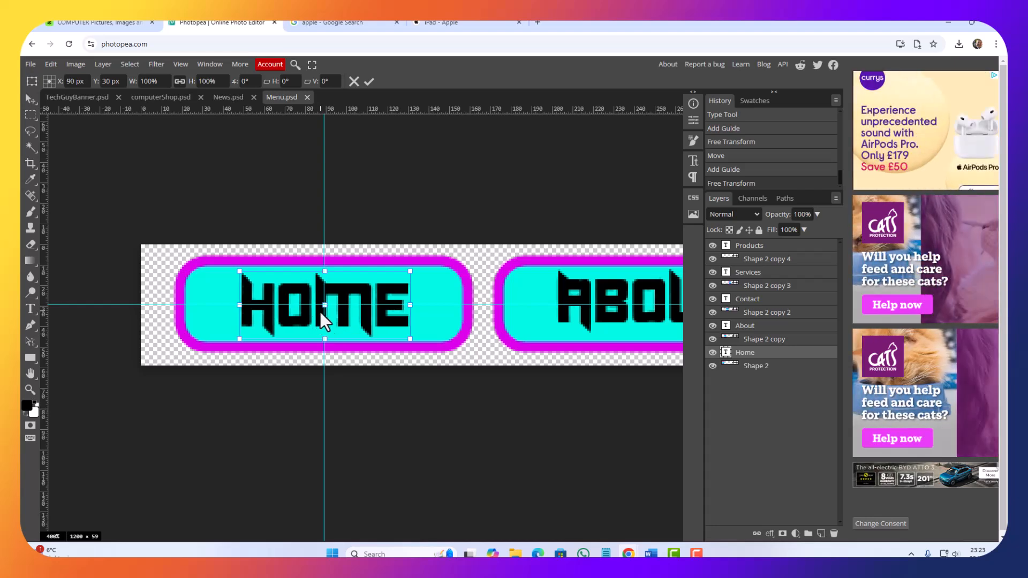
left_click_drag(318, 311, 322, 310)
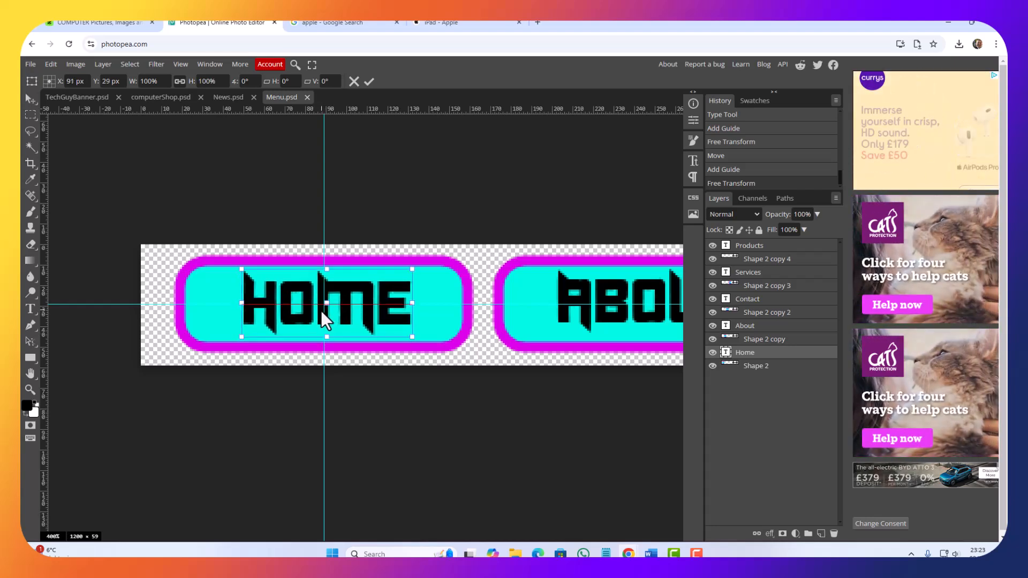
key("Left")
key("Left")
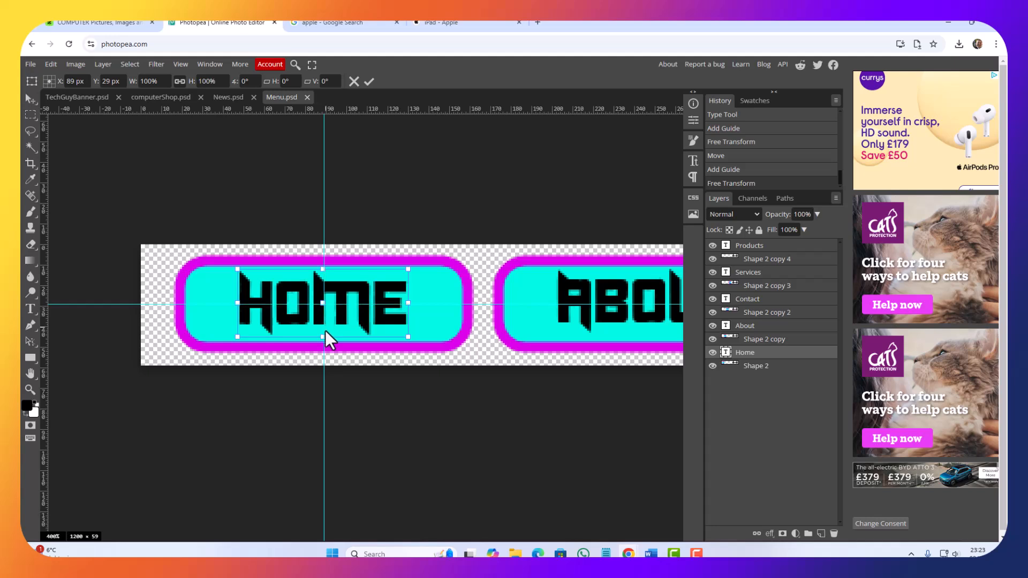
key("Right")
key("Down")
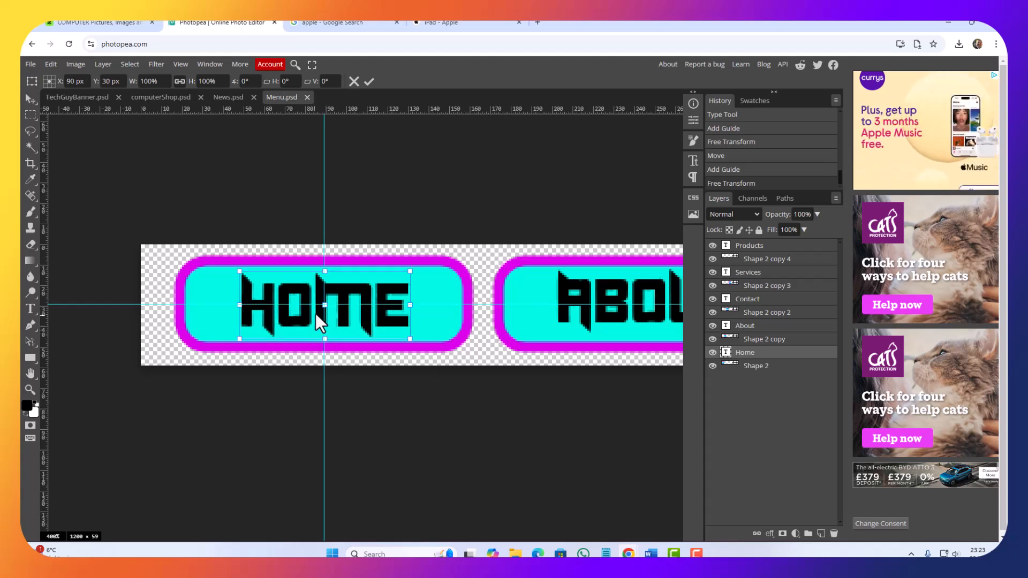
Step: Try nudging the Home text by single pixels around the guide intersection to check its centring
scroll(272, 276, "up", 5)
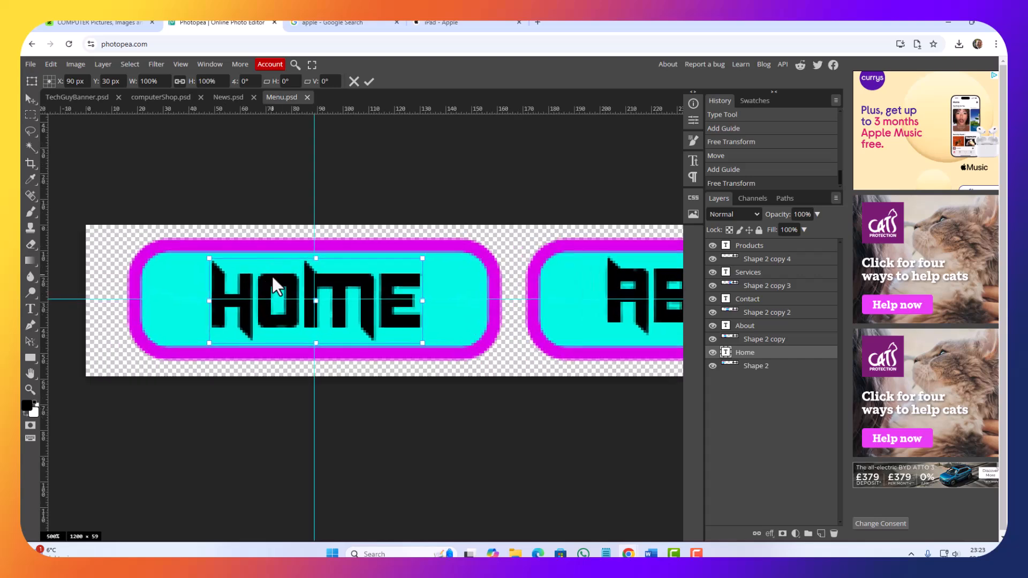
scroll(272, 274, "up", 2)
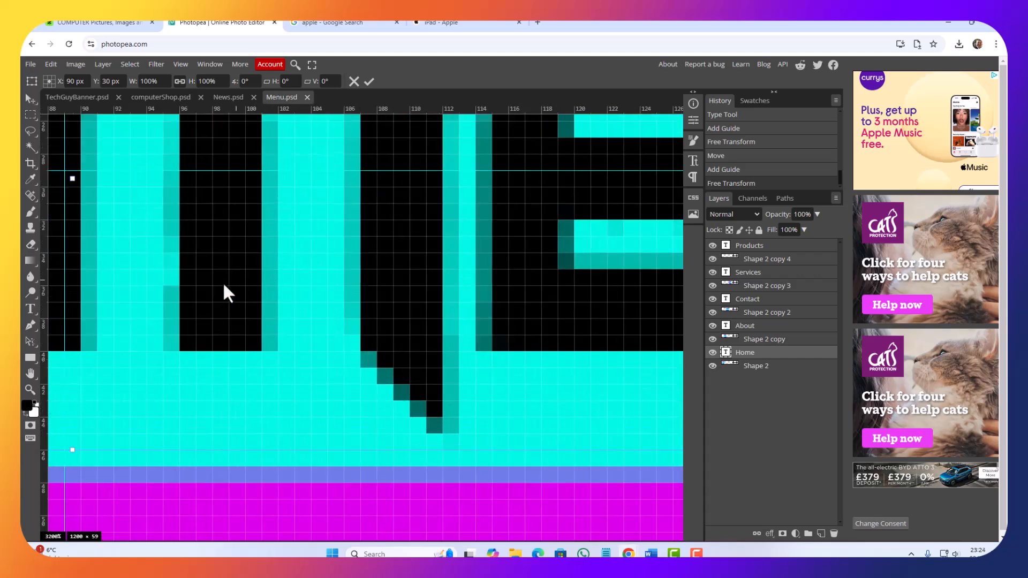
key("Left")
key("Left")
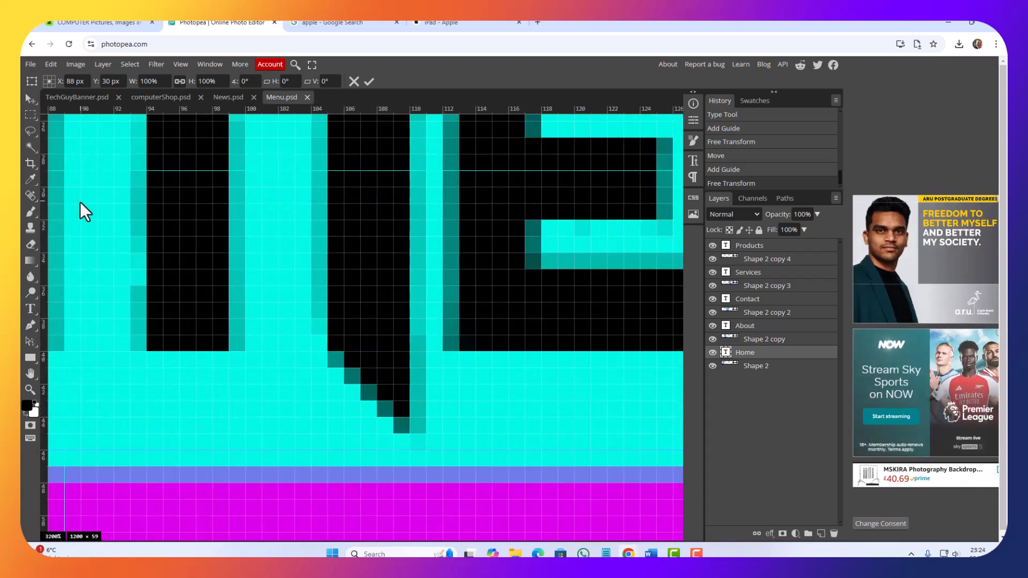
key("Right")
key("Right")
key("Right")
key("Left")
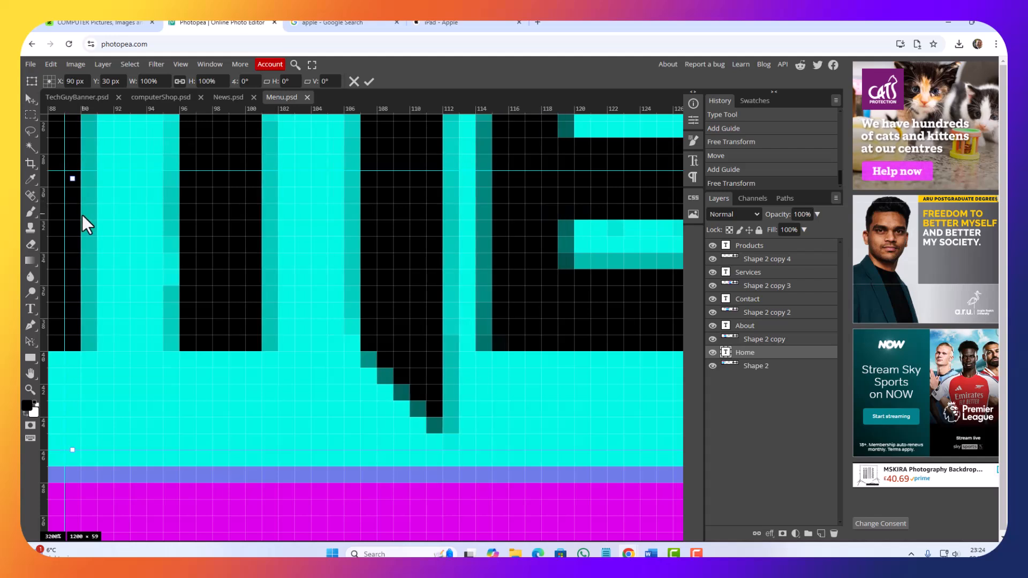
key("Up")
key("Left")
key("Down")
key("Right")
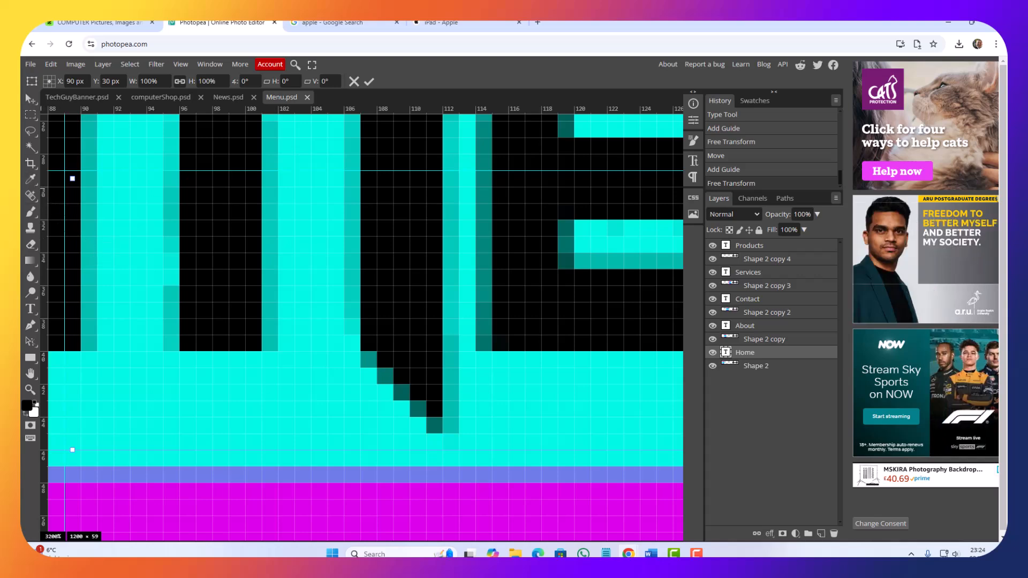
Step: Apply the Home text's transform with its centre at X 90 px, Y 30 px
key("ctrl+minus")
key("ctrl+minus")
key("ctrl+minus")
key("ctrl+minus")
key("ctrl+minus")
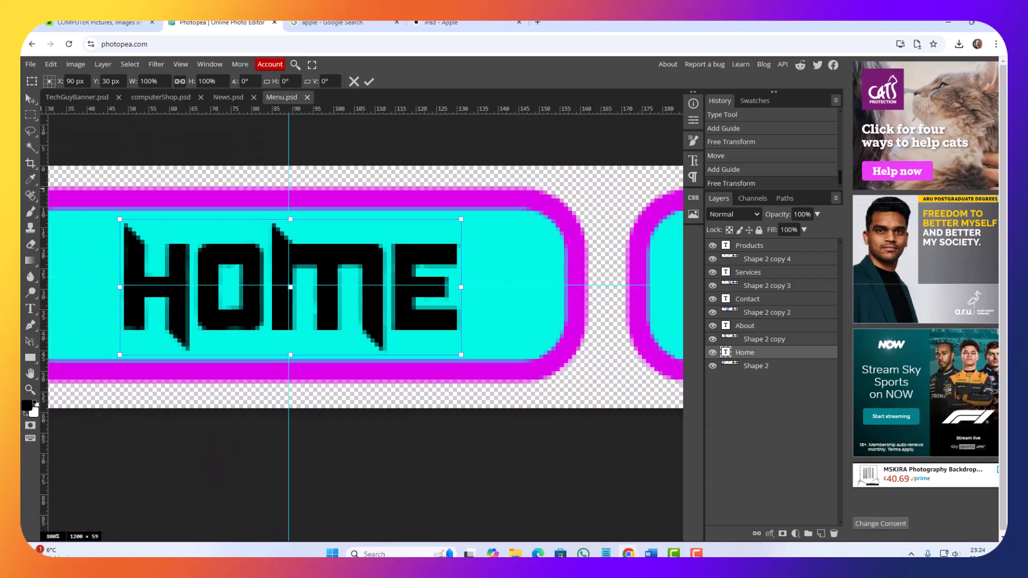
key("ctrl+minus")
key("ctrl+minus")
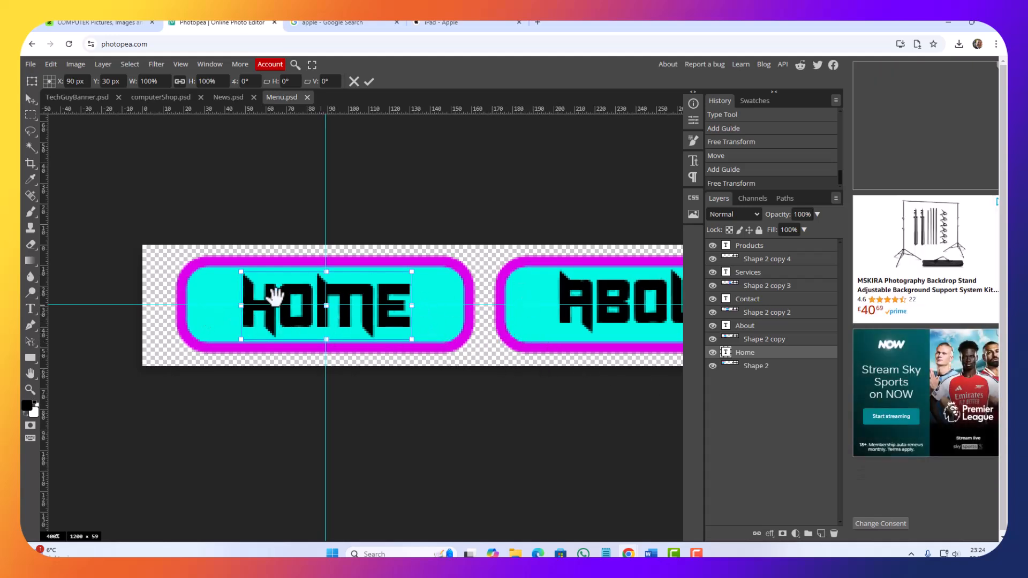
left_click_drag(474, 328, 385, 328)
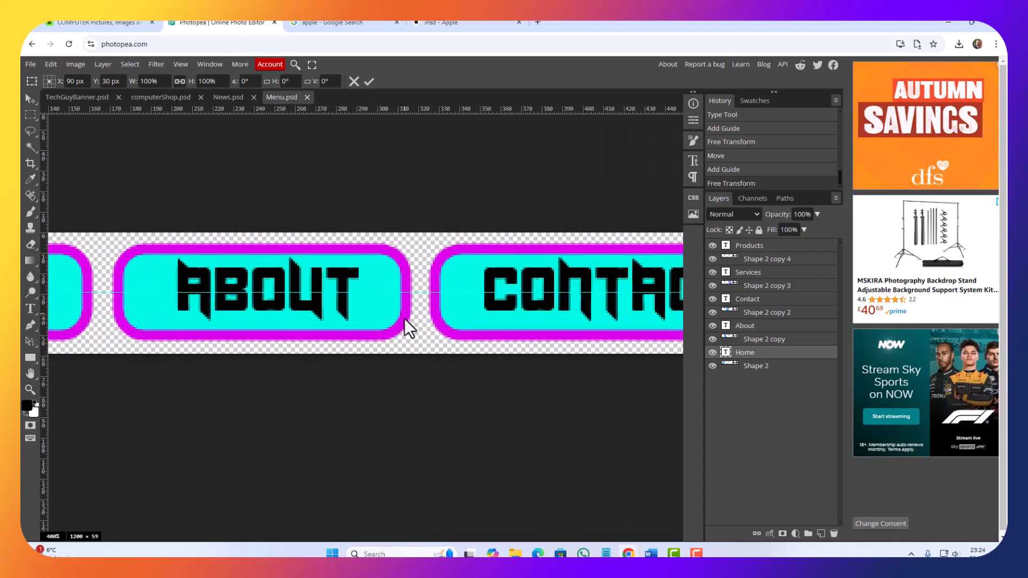
key("Return")
Step: Show the About button shape's centre with Free Transform and place a vertical guide through it at about 244 px
left_click(399, 320)
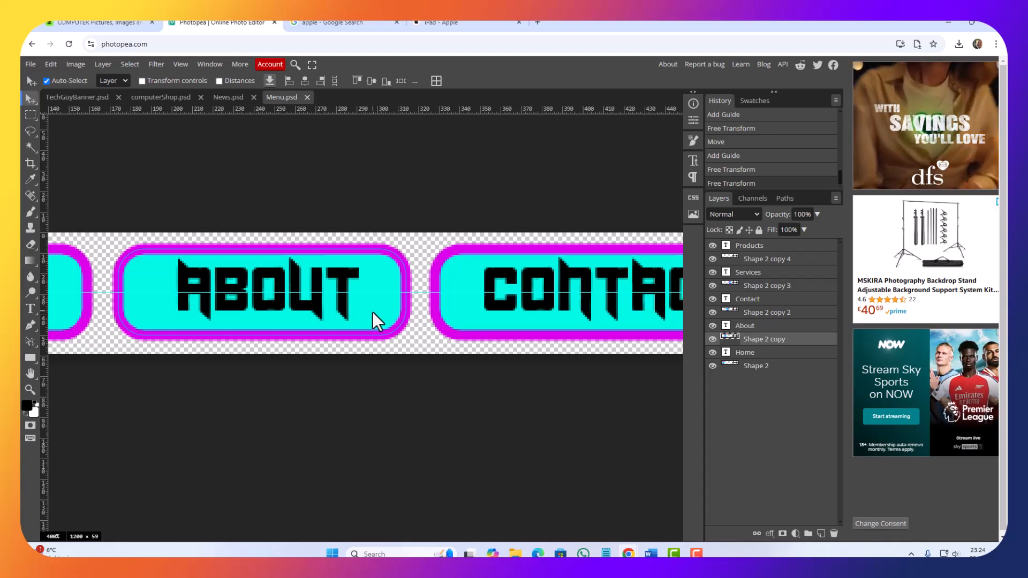
left_click(48, 63)
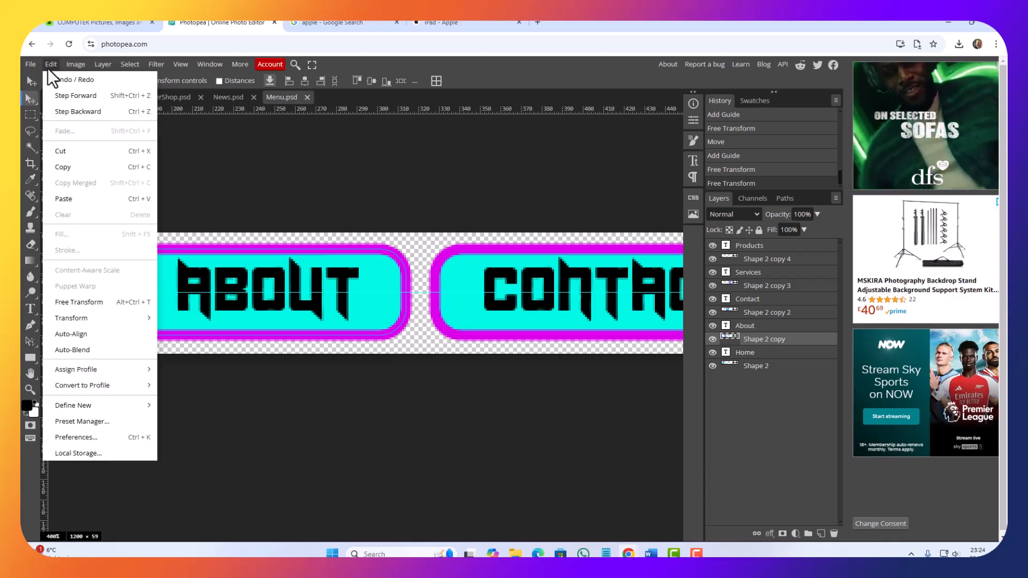
mouse_move(79, 319)
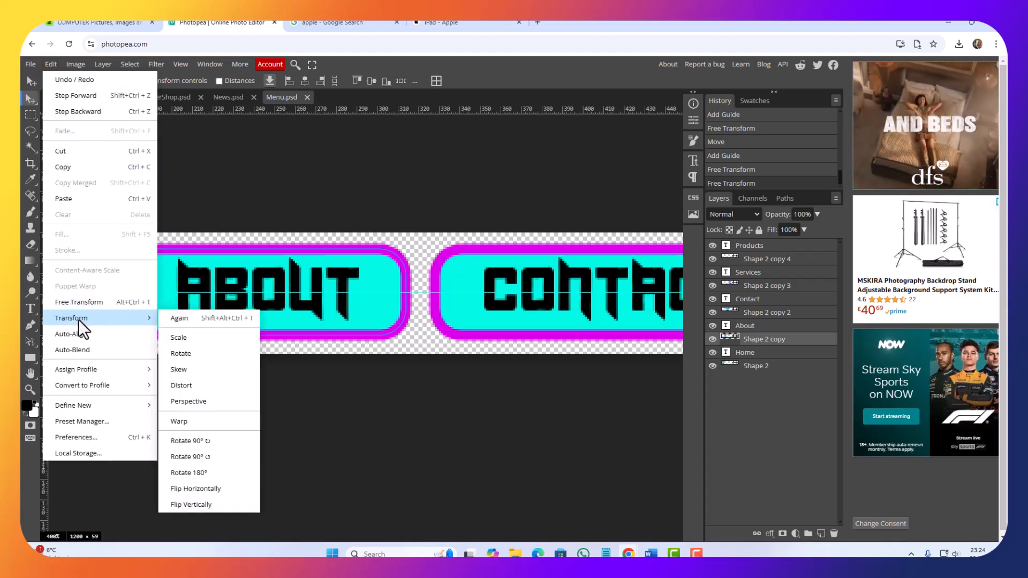
left_click(84, 300)
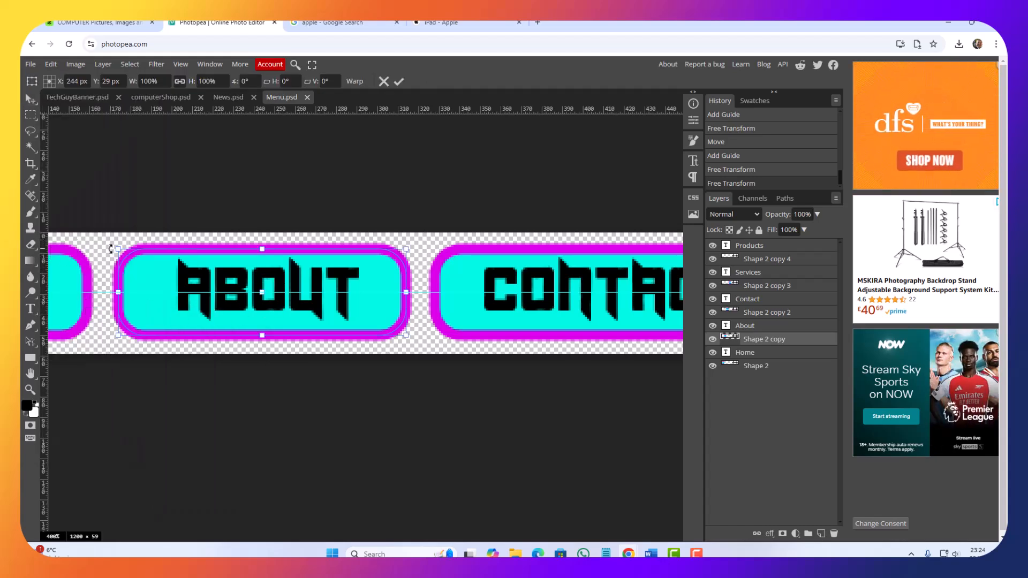
left_click_drag(43, 228, 262, 242)
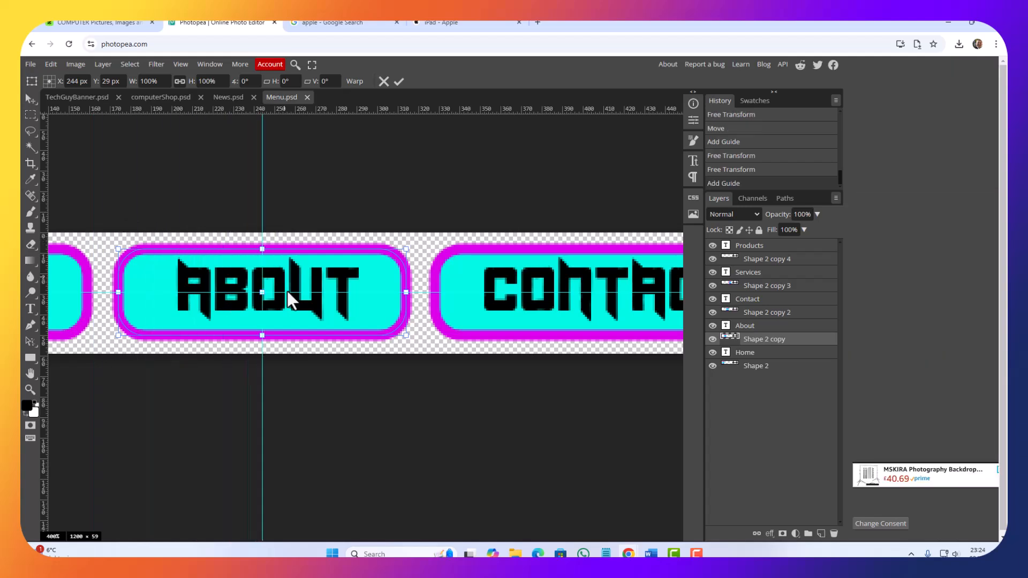
key("Return")
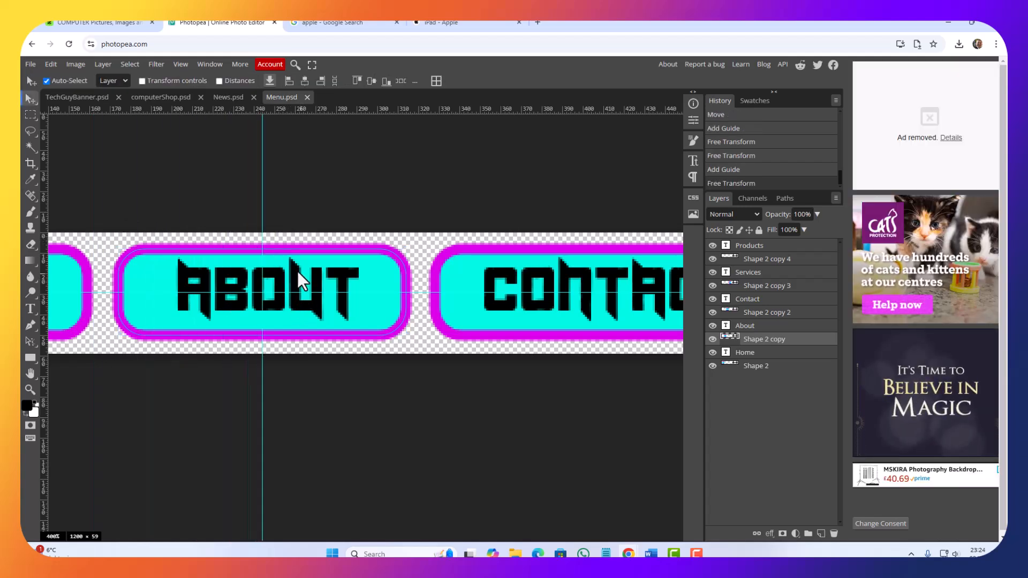
Step: Free Transform the About text and move its centre onto the guide intersection at X 245 px, Y 30 px
left_click(295, 268)
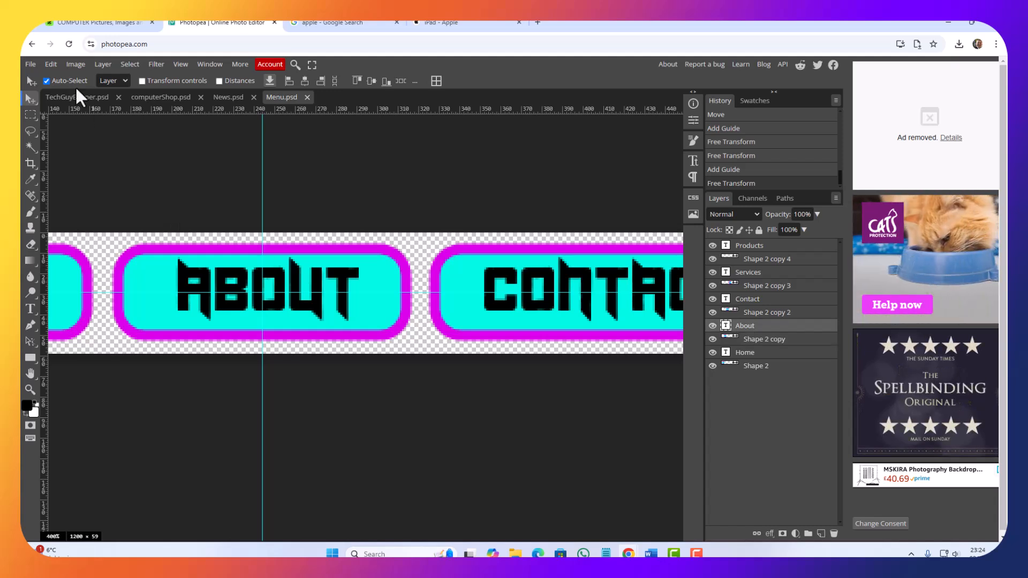
left_click(53, 64)
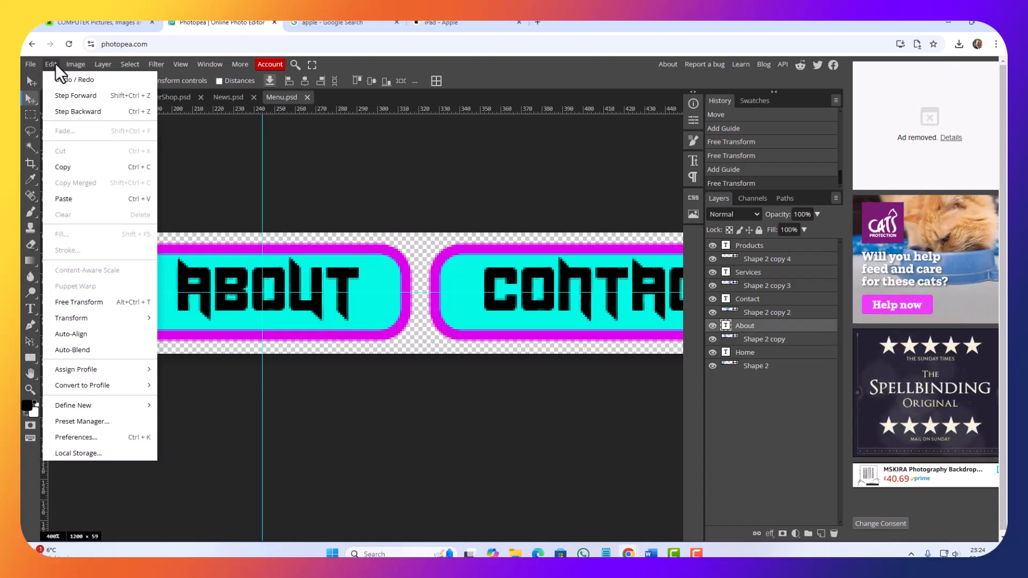
left_click(82, 298)
key("Left")
key("Left")
key("Left")
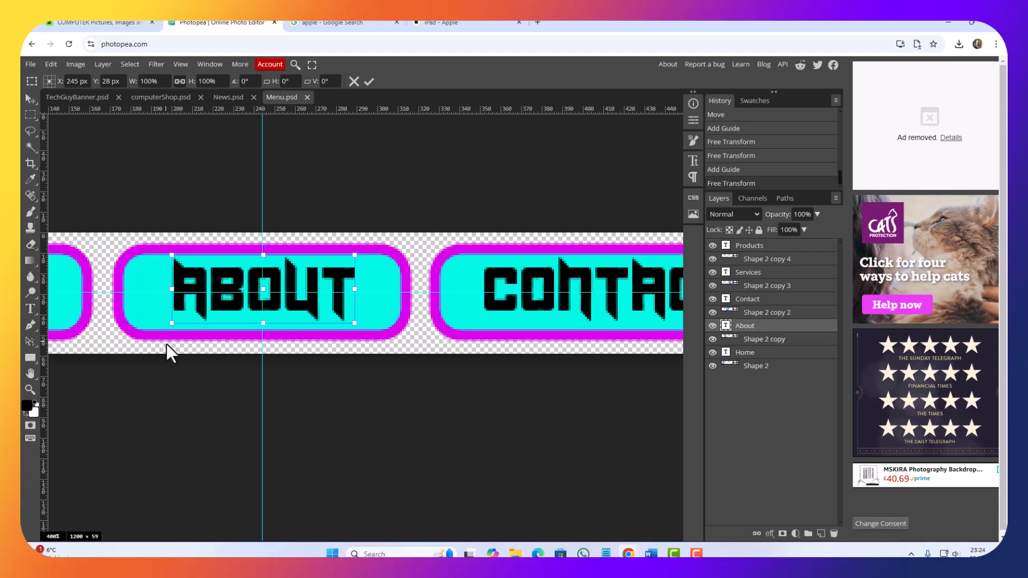
key("Down")
key("Down")
key("Right")
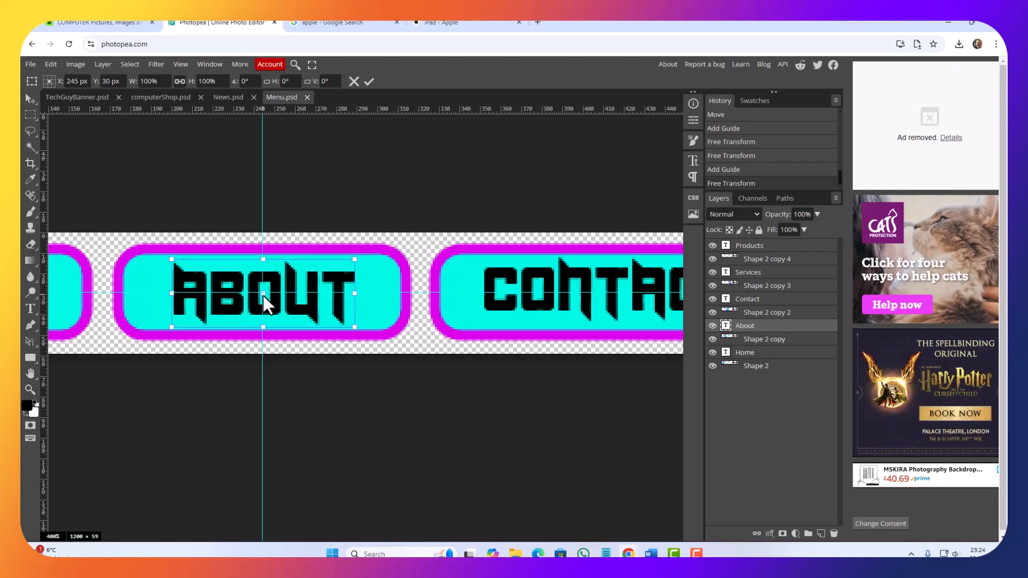
key("Return")
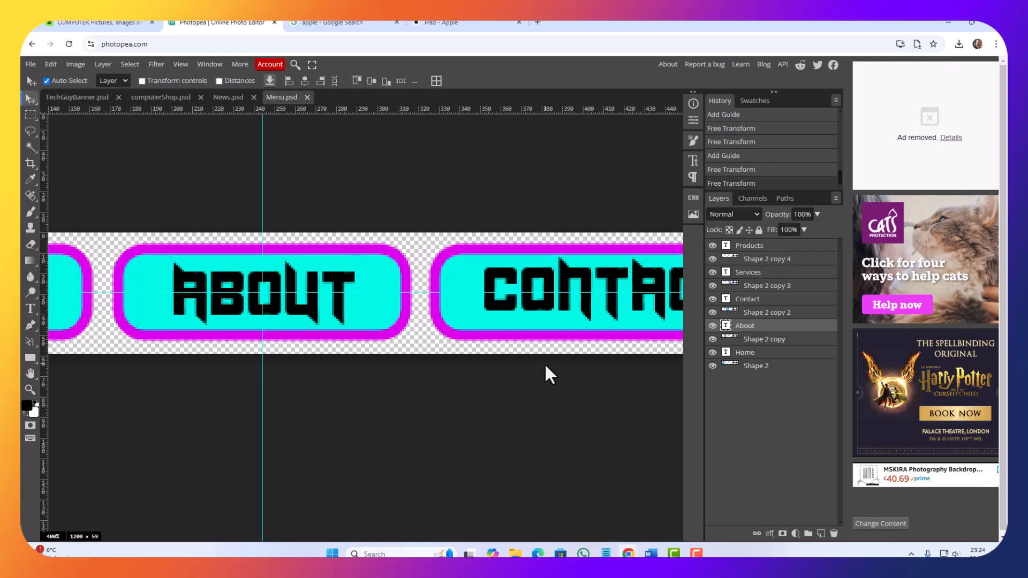
Step: Show the Contact button shape's centre with Free Transform and place a vertical guide through it at about 419 px
left_click_drag(550, 323, 236, 356)
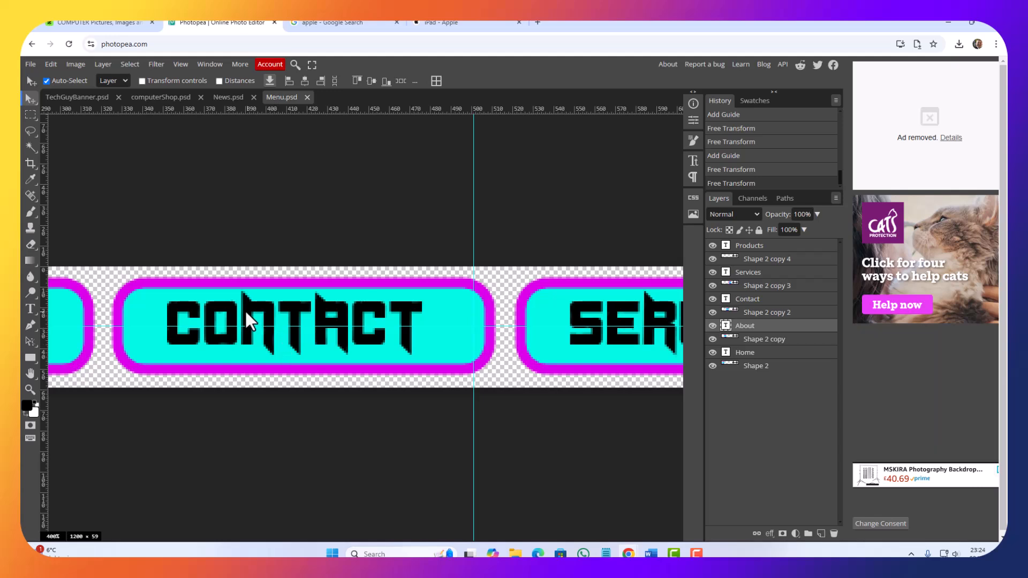
left_click(439, 283)
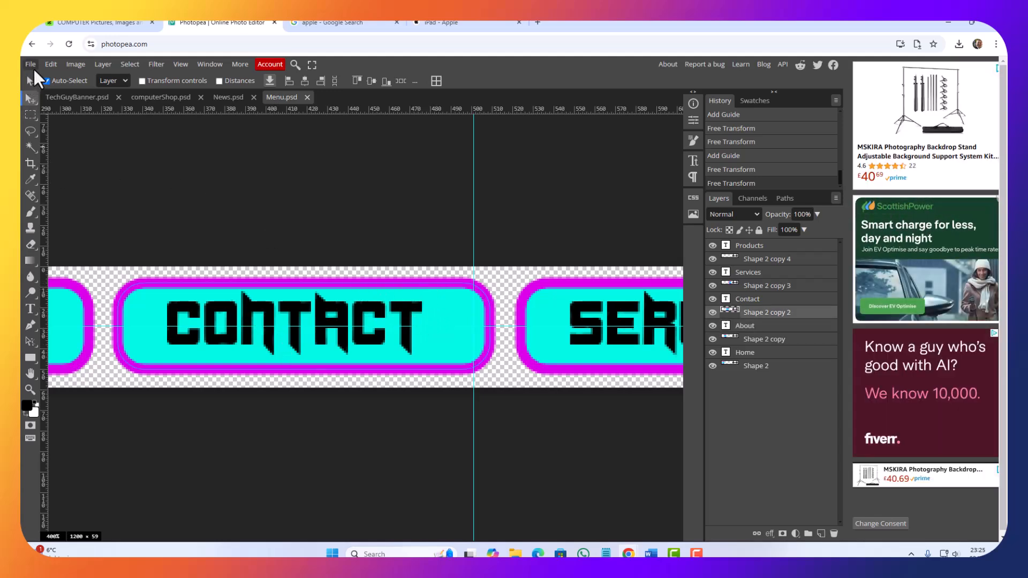
left_click(53, 62)
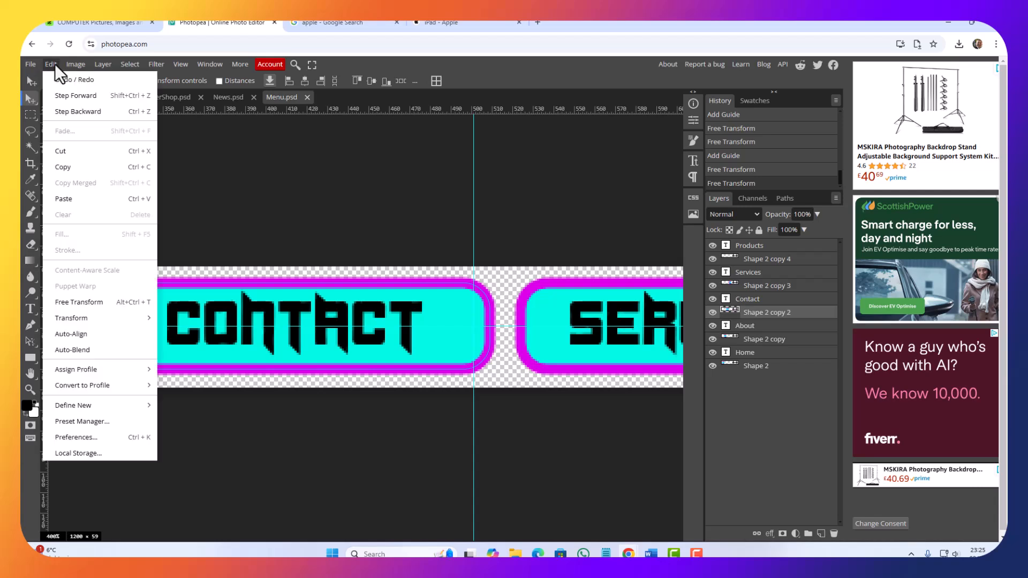
left_click(81, 298)
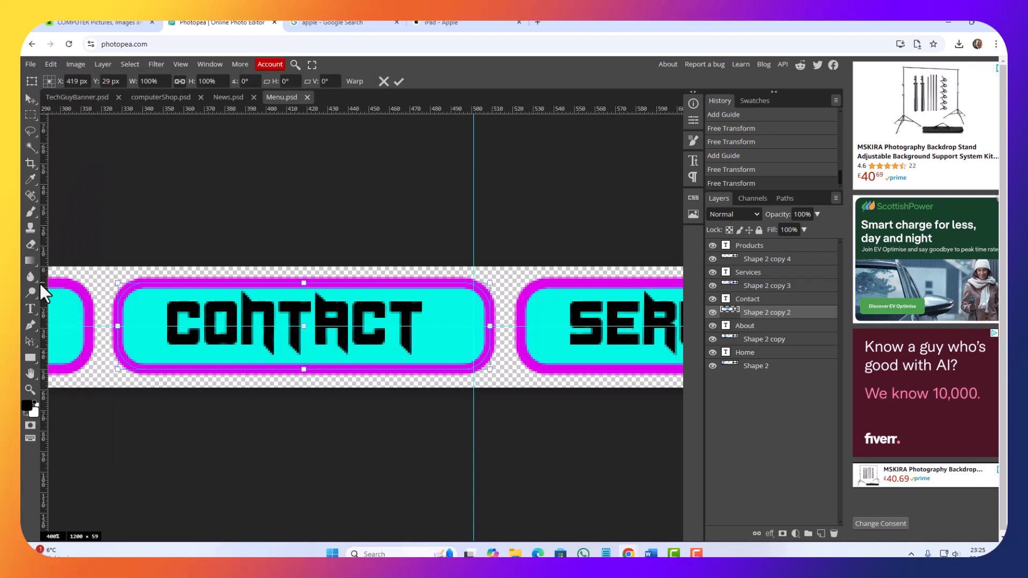
left_click_drag(40, 283, 302, 291)
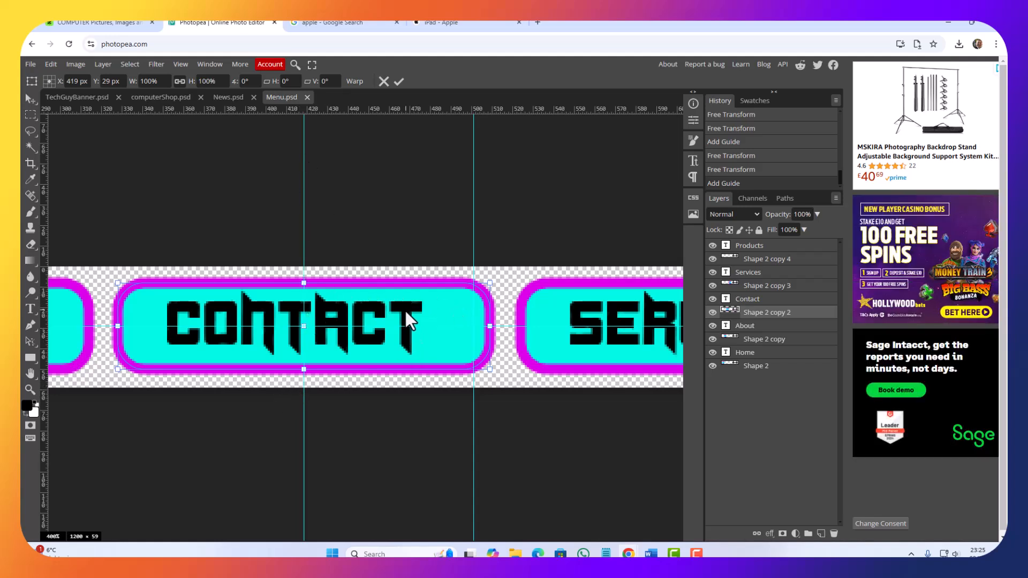
key("Return")
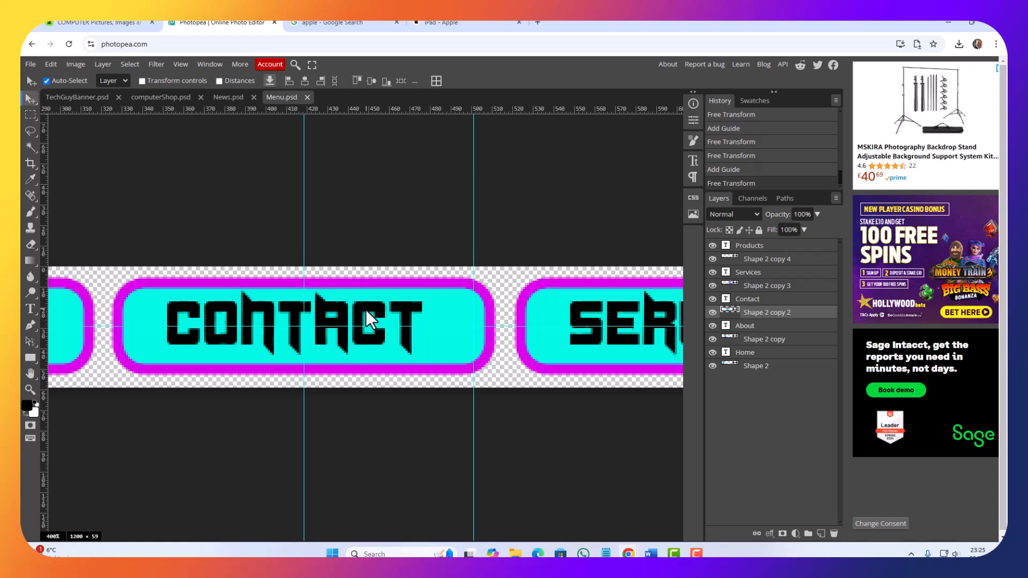
Step: Free Transform the Contact text and move its centre onto the guide intersection at X 419 px, Y 30 px
left_click(365, 309)
left_click(49, 63)
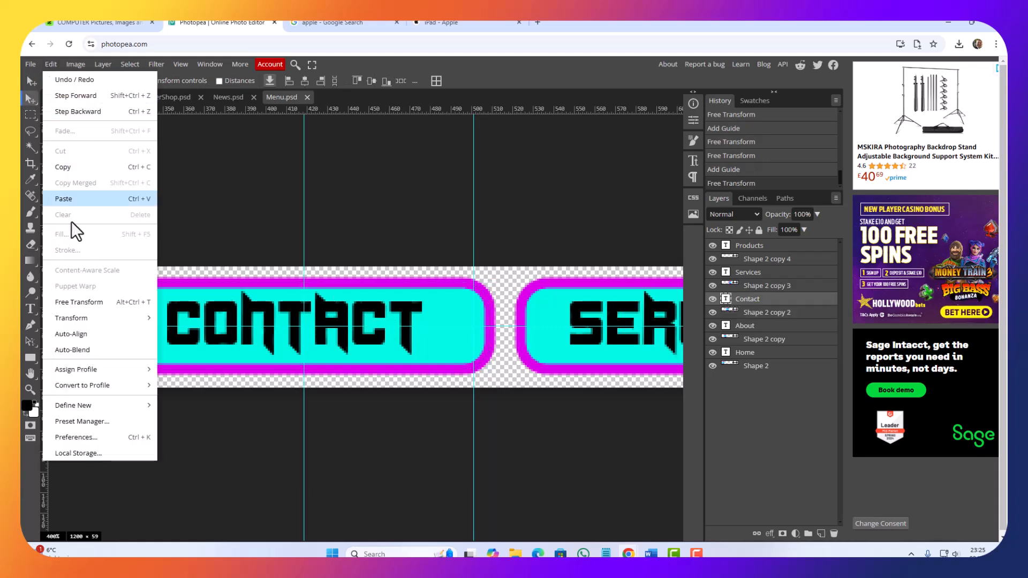
left_click(79, 301)
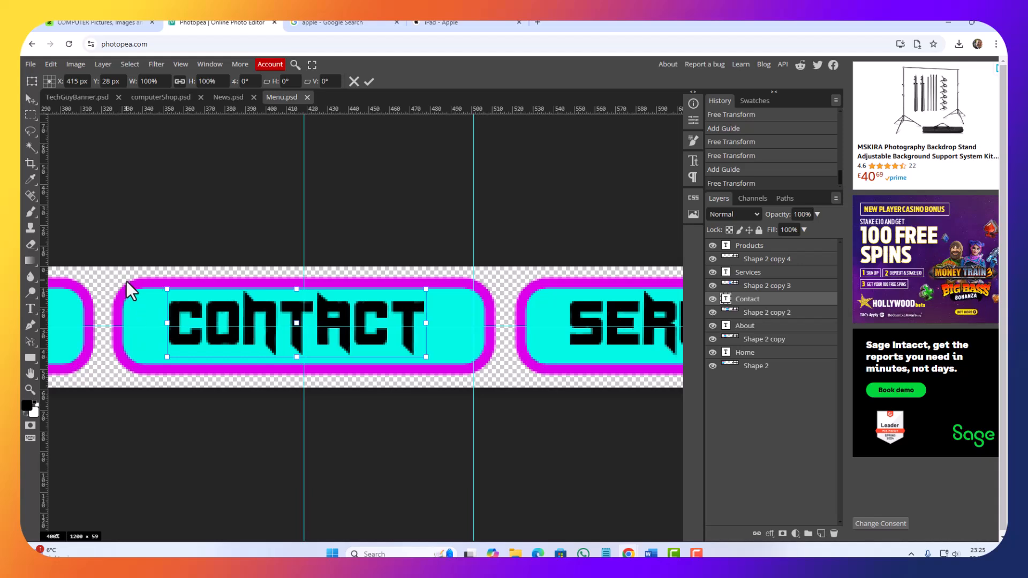
key("Right")
key("Right")
key("Right")
key("Right")
key("Right")
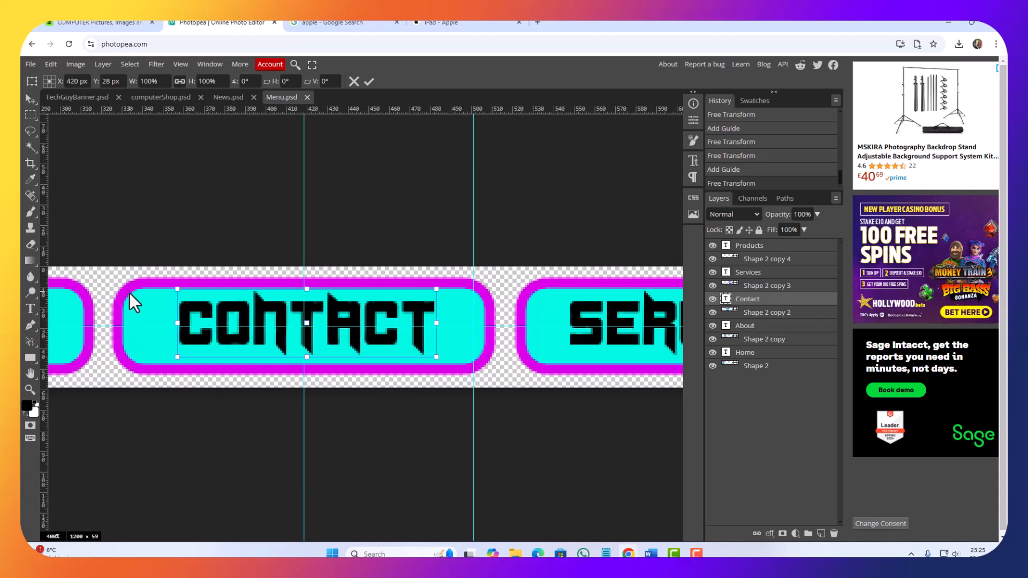
key("Left")
key("Down")
key("Down")
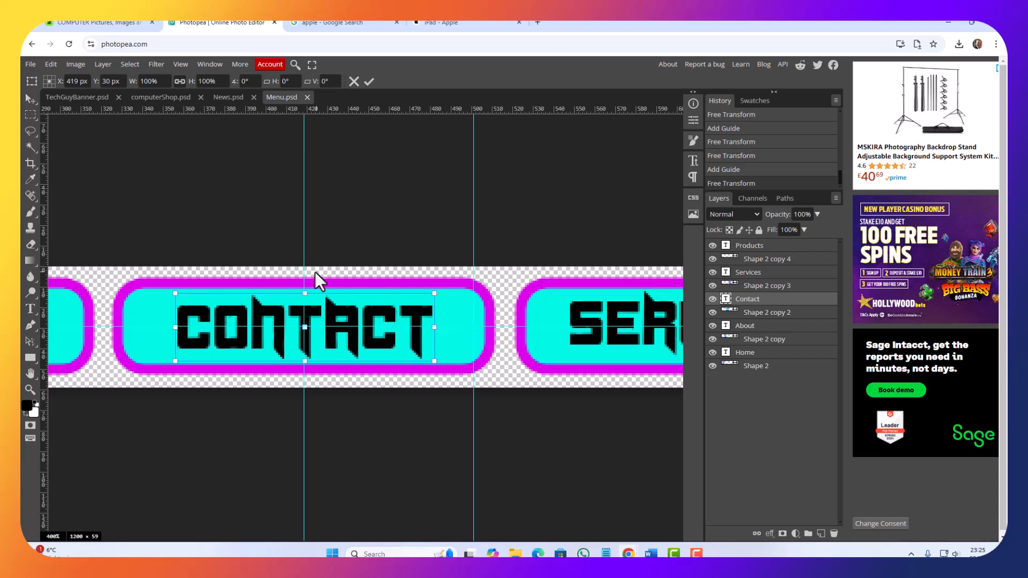
key("Return")
Step: Show the Services button shape's centre with Free Transform and place a vertical guide through it at about 615 px
left_click_drag(464, 326, 68, 316)
left_click_drag(322, 360, 332, 356)
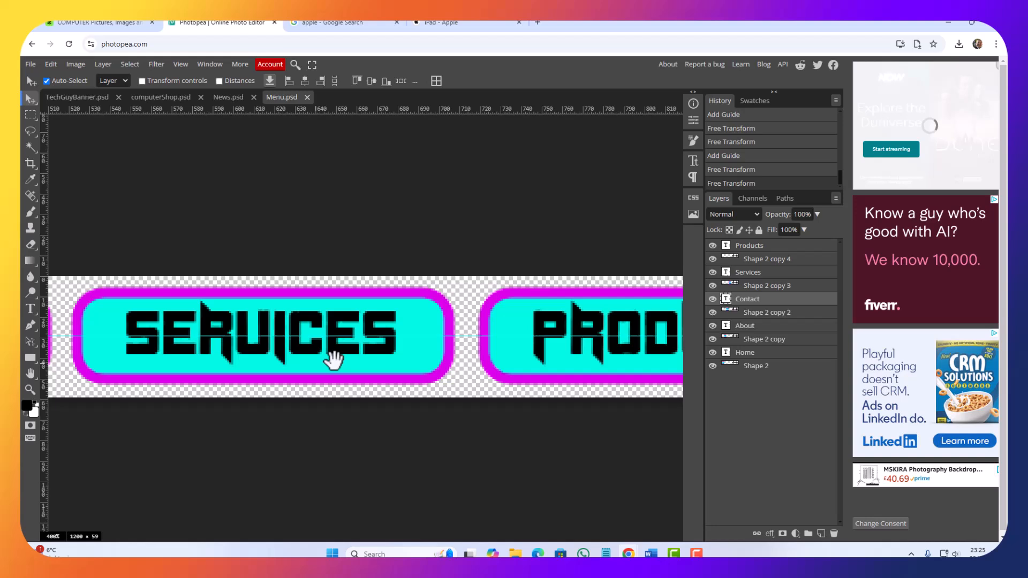
left_click(430, 364)
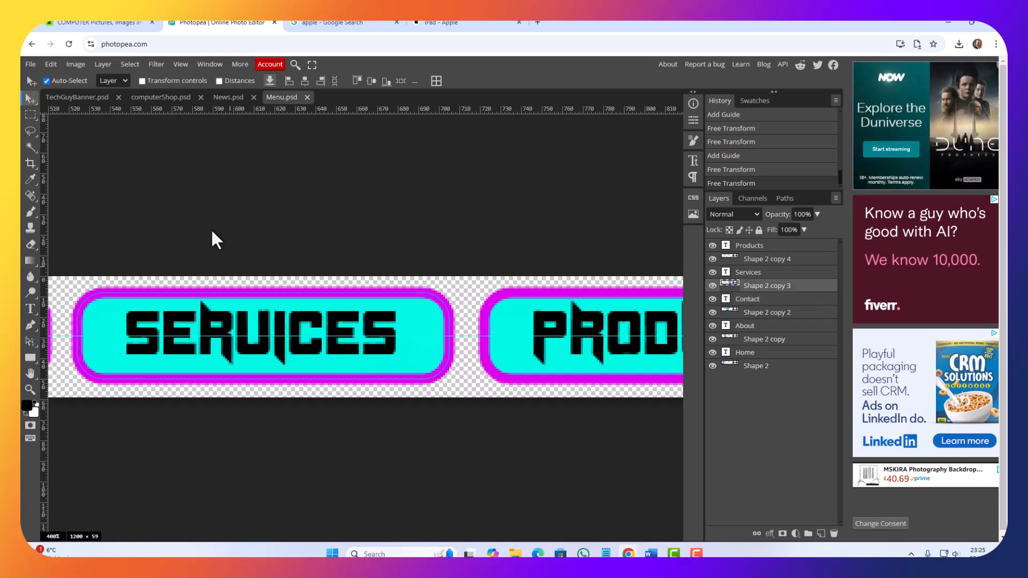
left_click(52, 64)
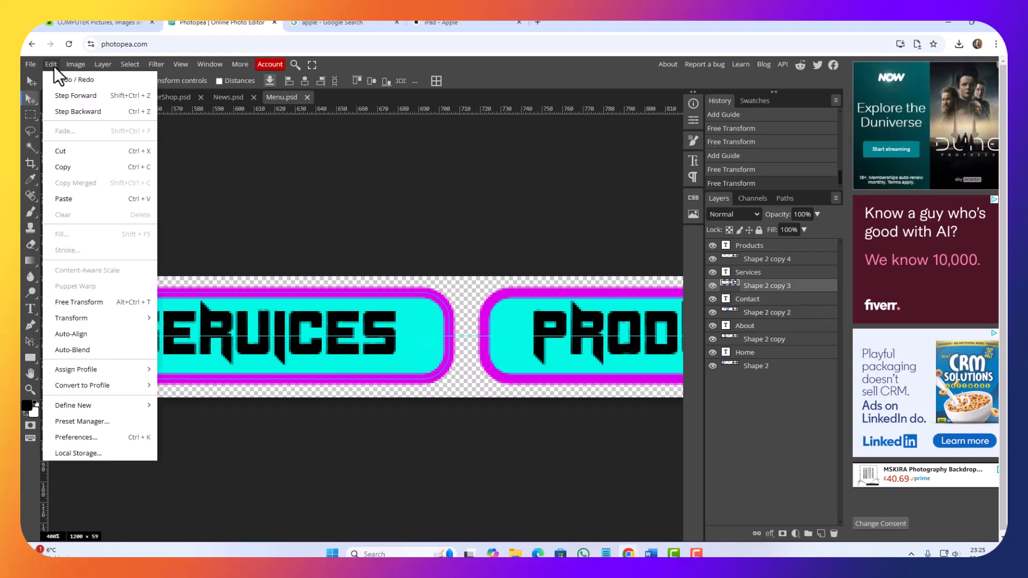
left_click(99, 299)
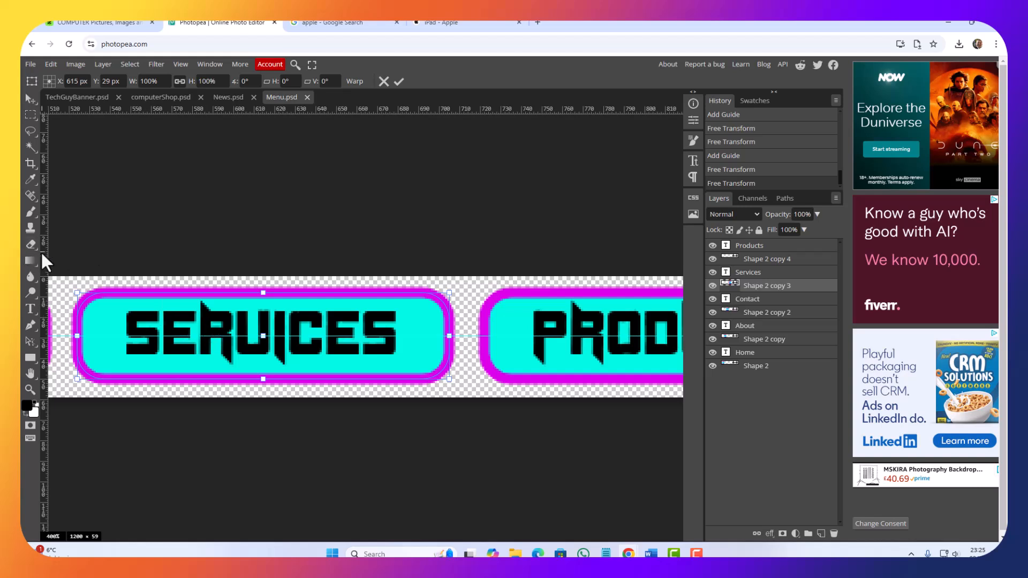
left_click_drag(41, 250, 263, 262)
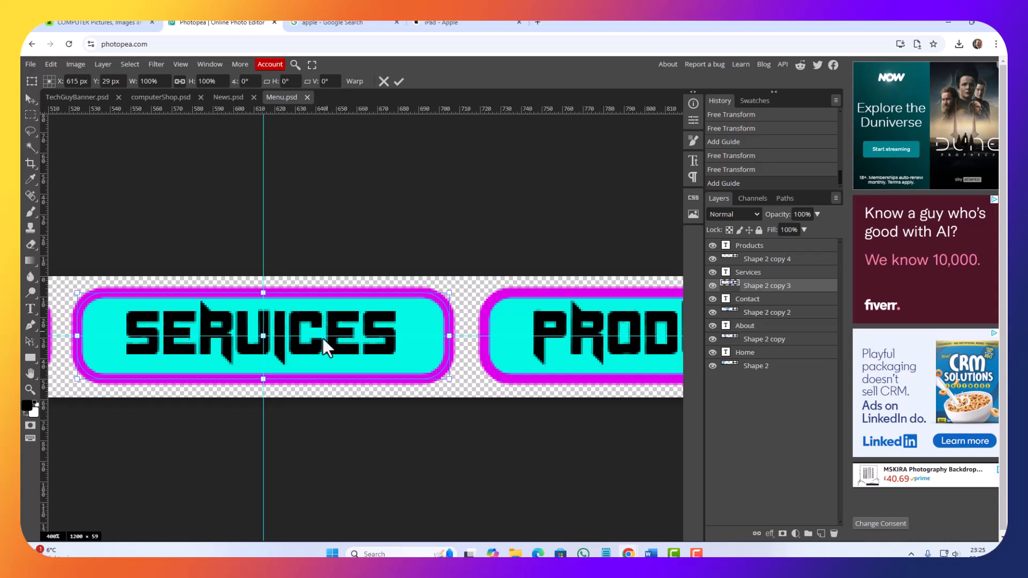
key("Return")
Step: Free Transform the Services text and move its centre onto the guide intersection at about X 616 px, Y 30 px
left_click(301, 319)
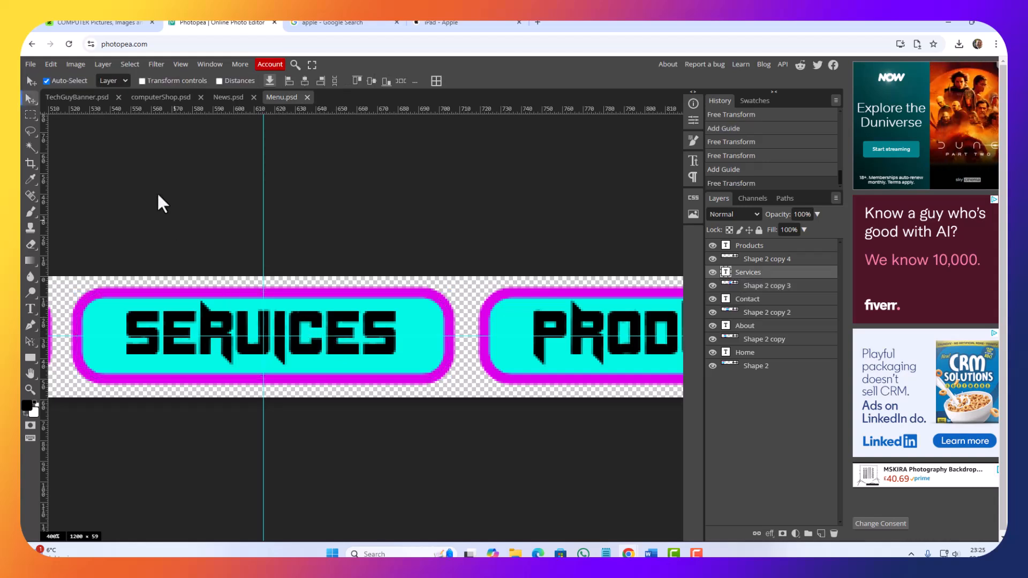
left_click(45, 64)
left_click(81, 300)
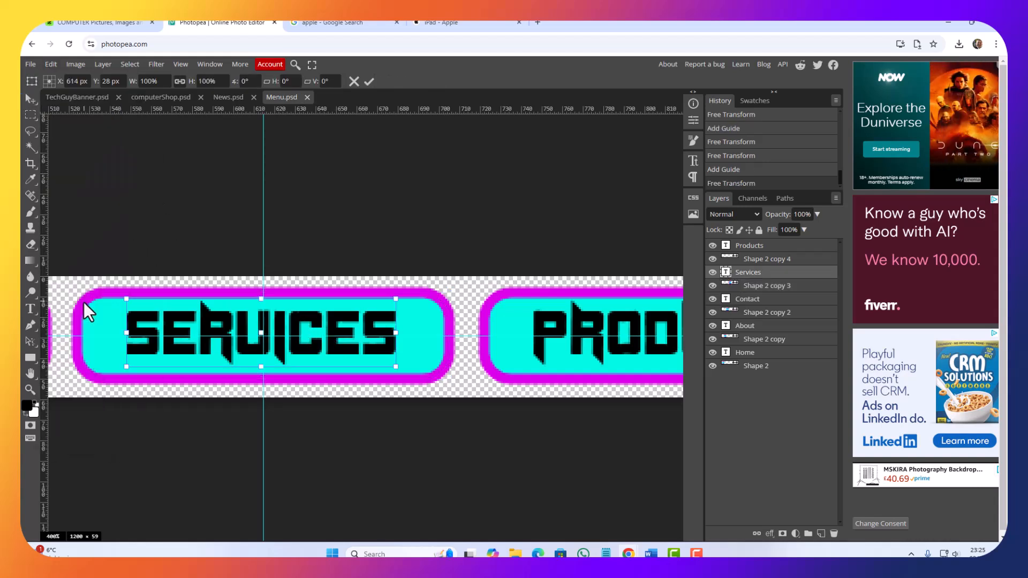
key("Right")
key("Right")
key("Down")
key("Down")
key("Down")
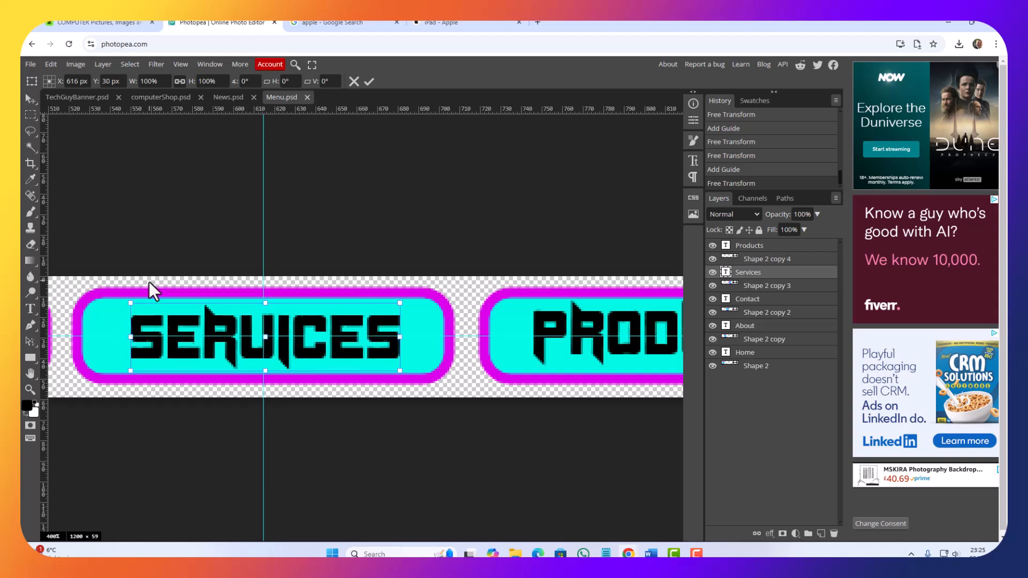
key("Left")
key("Up")
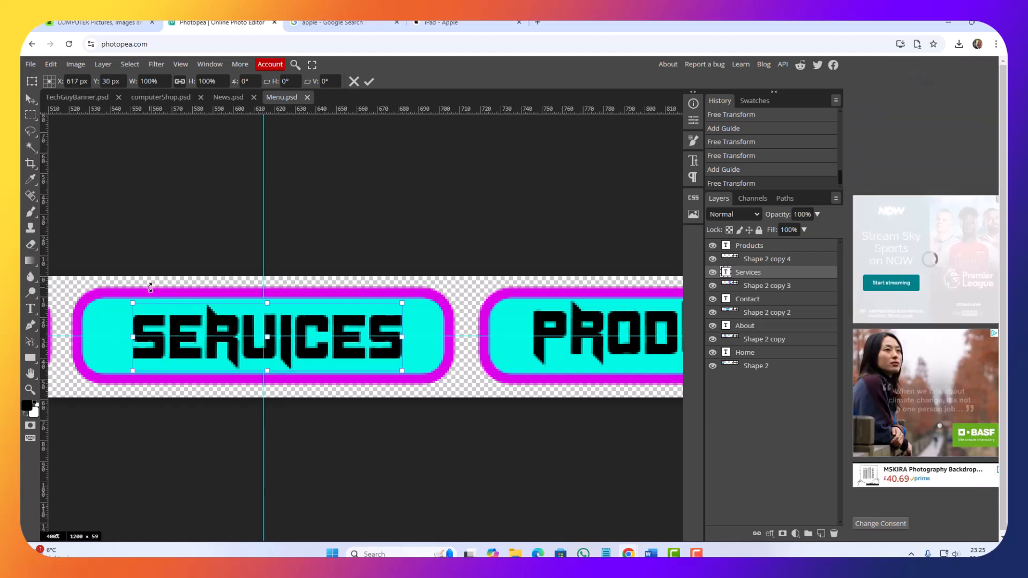
key("Right")
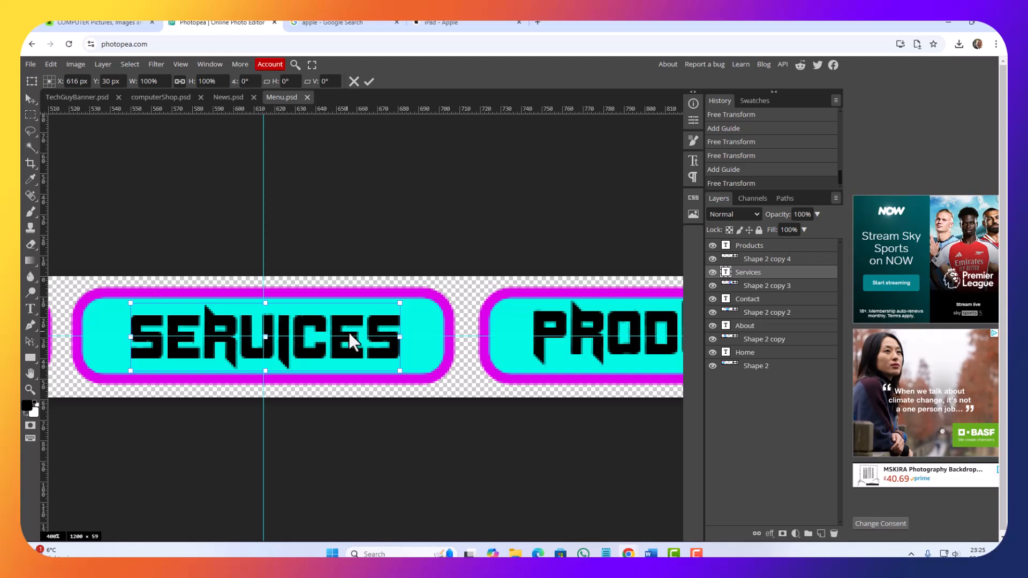
key("Return")
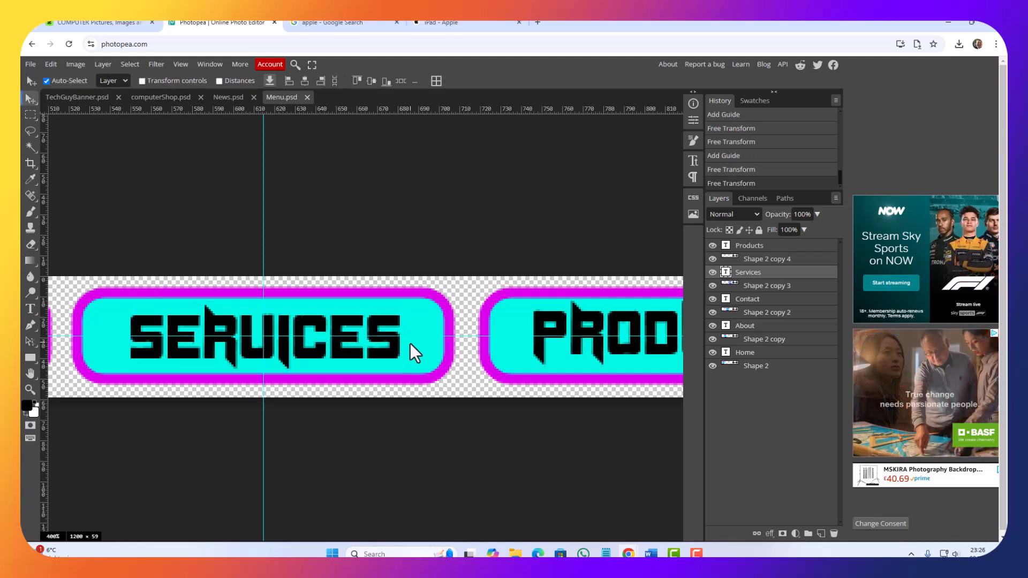
Step: Show the Products button shape's centre with Free Transform and place a vertical guide through it at about 813 px
left_click_drag(489, 349, 135, 354)
left_click_drag(335, 354, 318, 372)
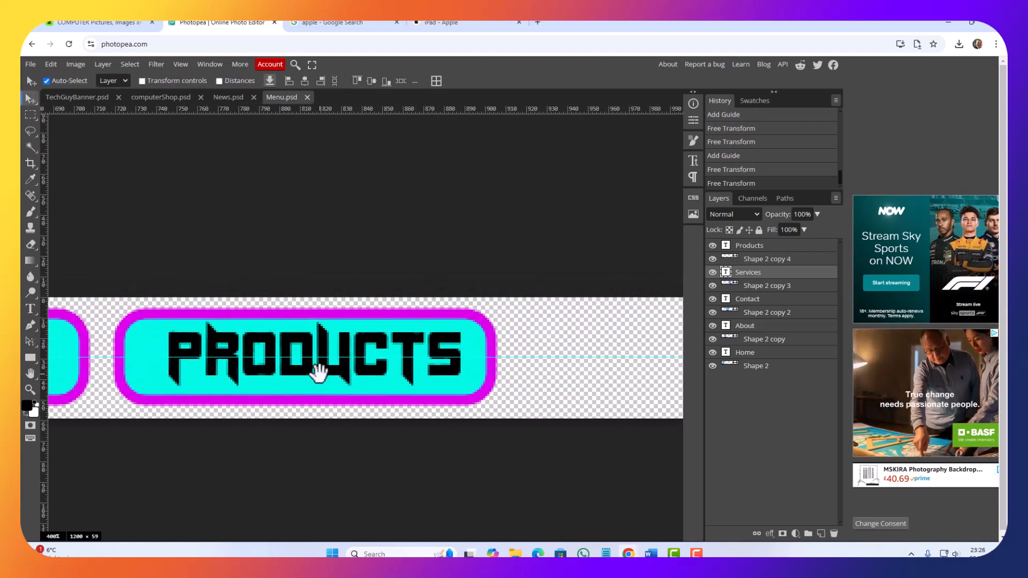
left_click(477, 382)
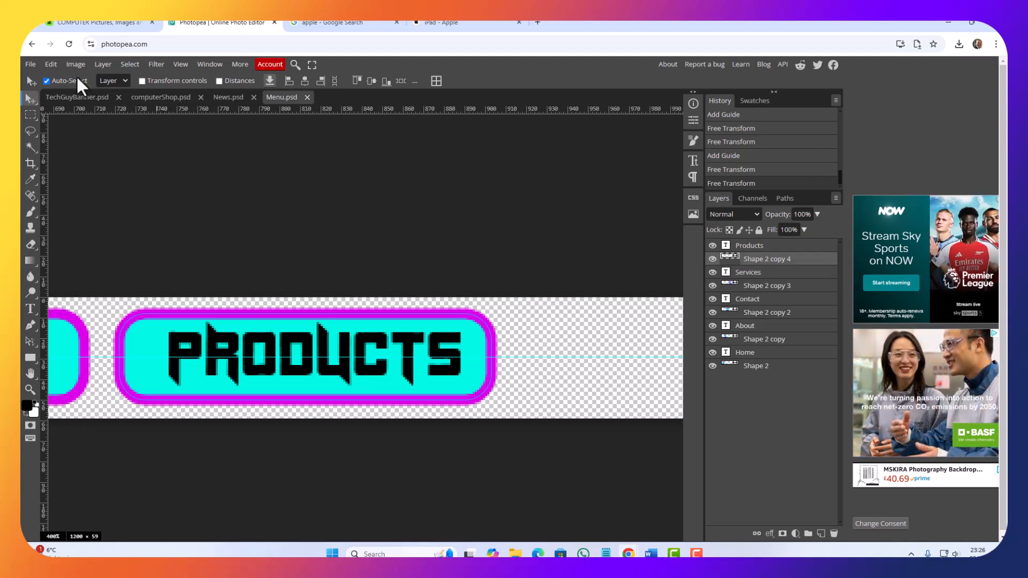
left_click(51, 64)
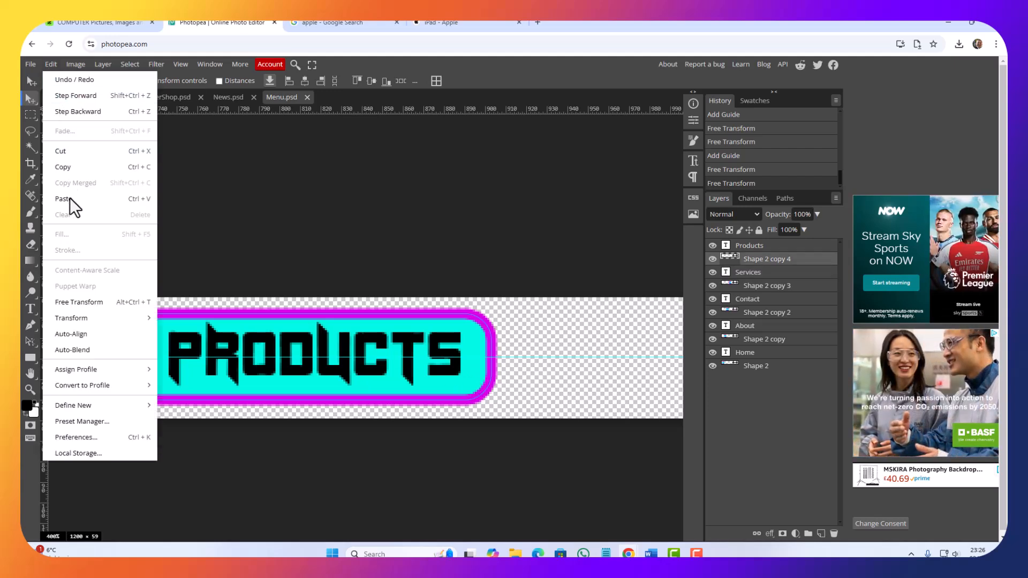
left_click(89, 304)
left_click_drag(42, 273, 307, 301)
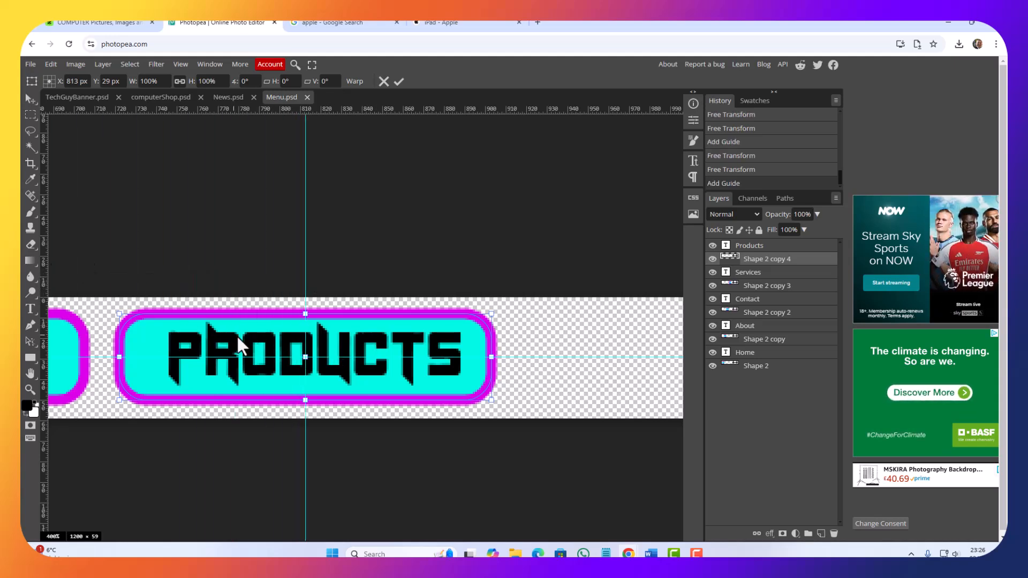
key("Return")
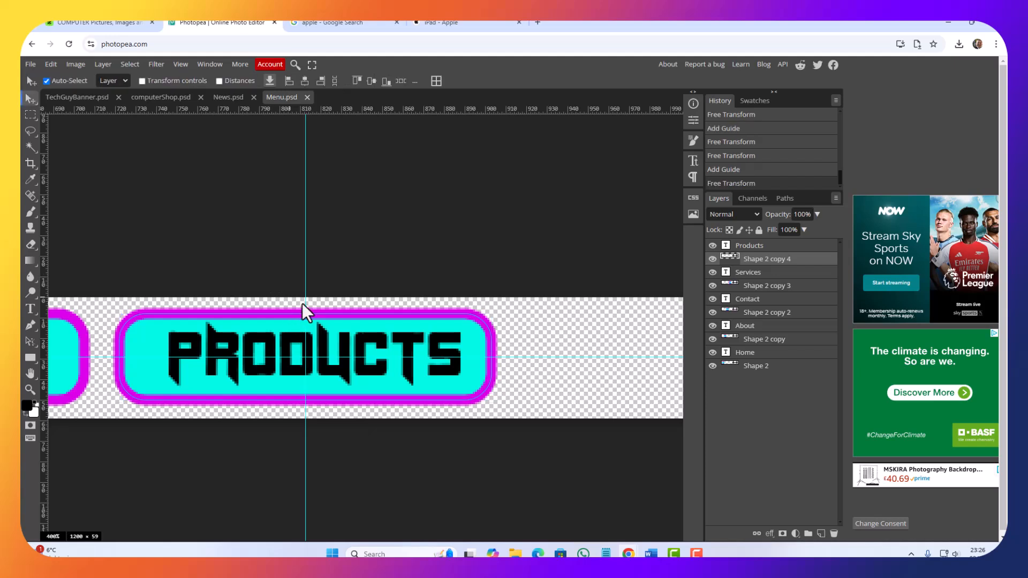
Step: Free Transform the Products text and move its centre onto the guide intersection at about X 814 px, Y 30 px
left_click(409, 339)
left_click(72, 65)
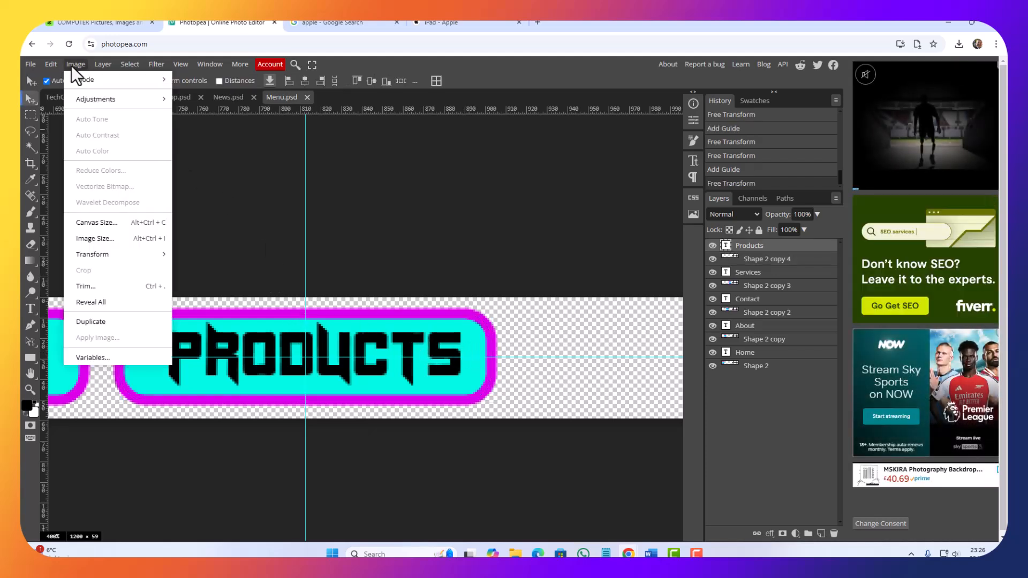
mouse_move(47, 65)
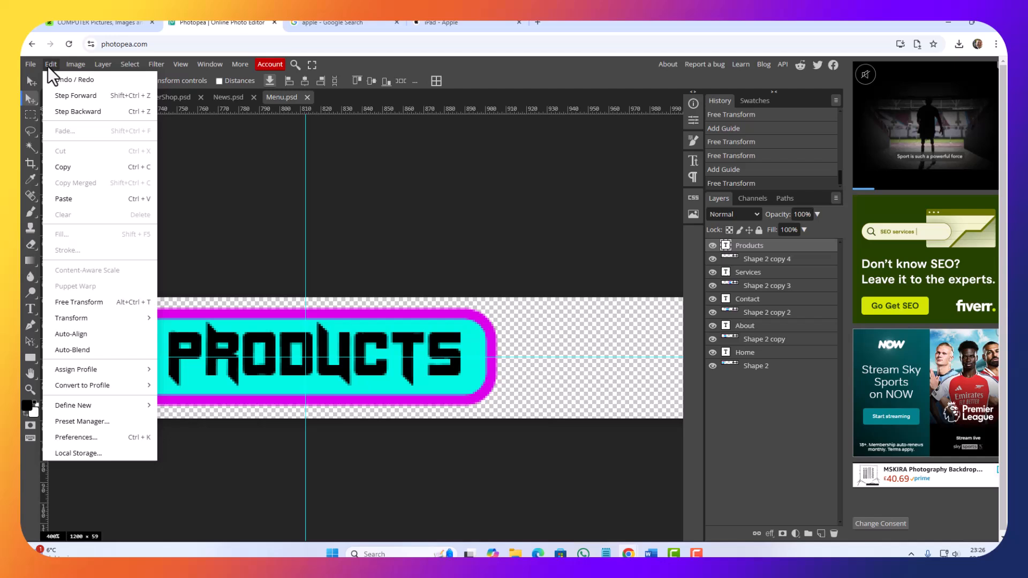
left_click(75, 302)
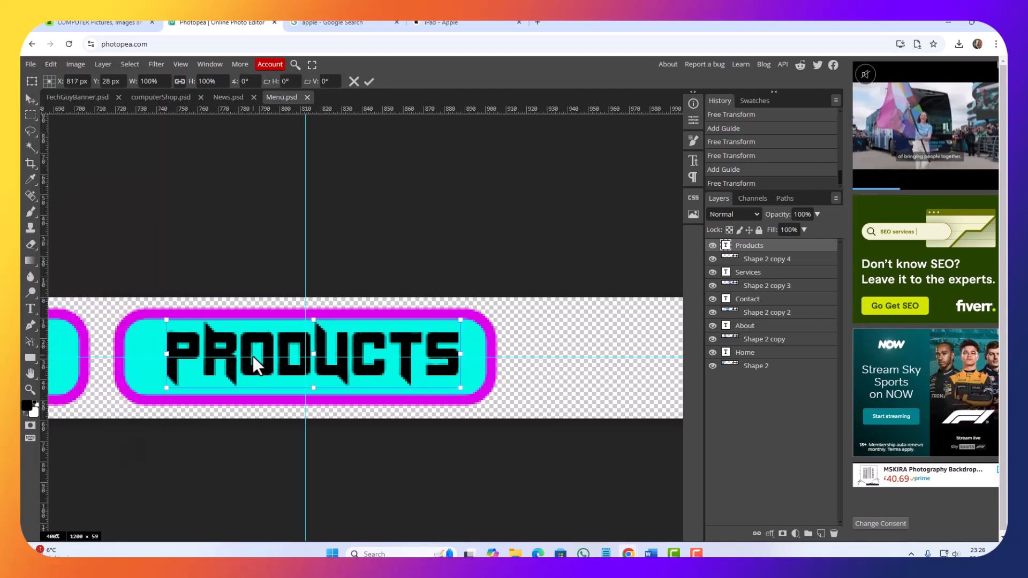
key("Left")
key("Left")
key("Left")
key("Left")
key("Down")
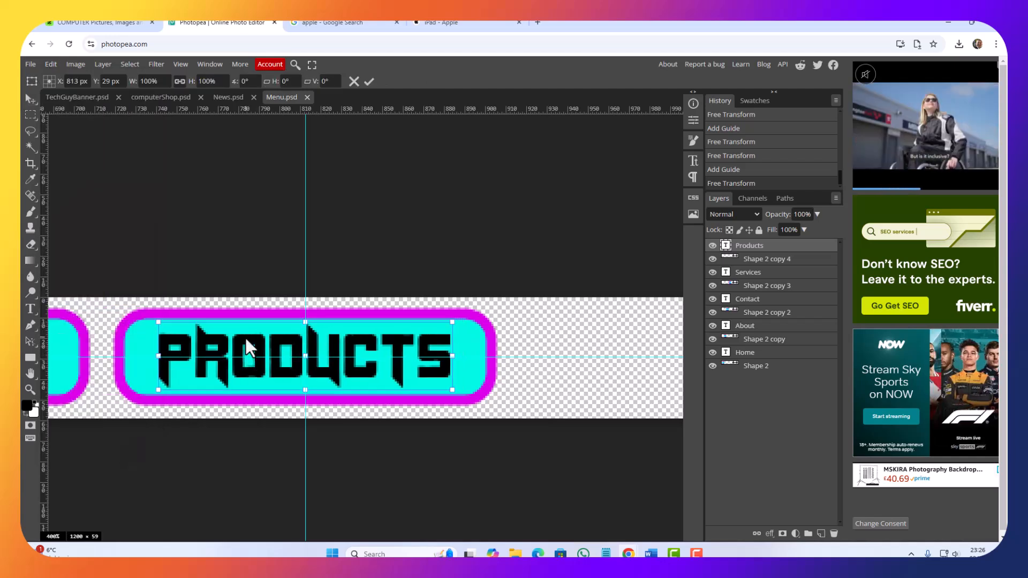
key("Down")
key("Right")
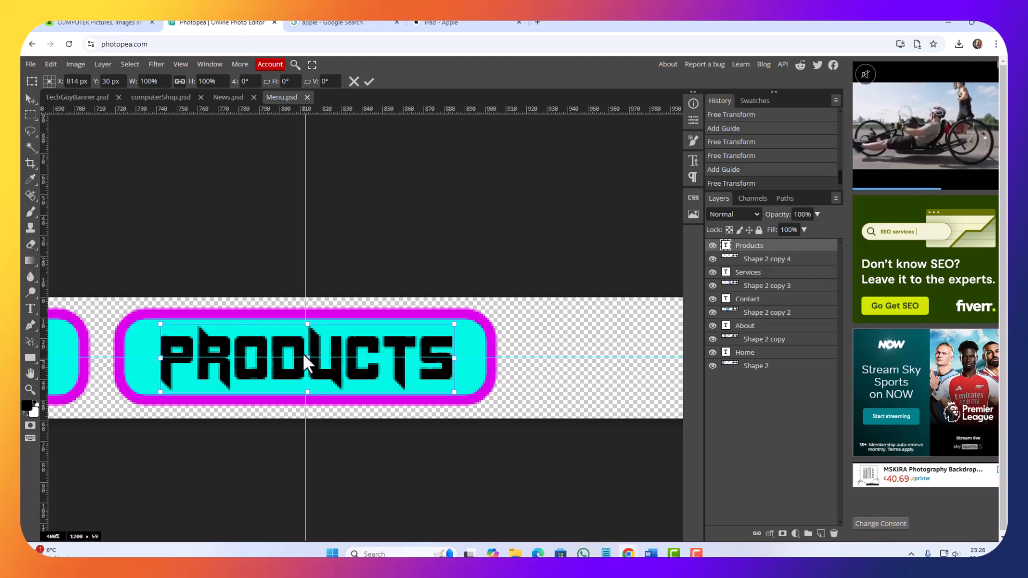
key("Return")
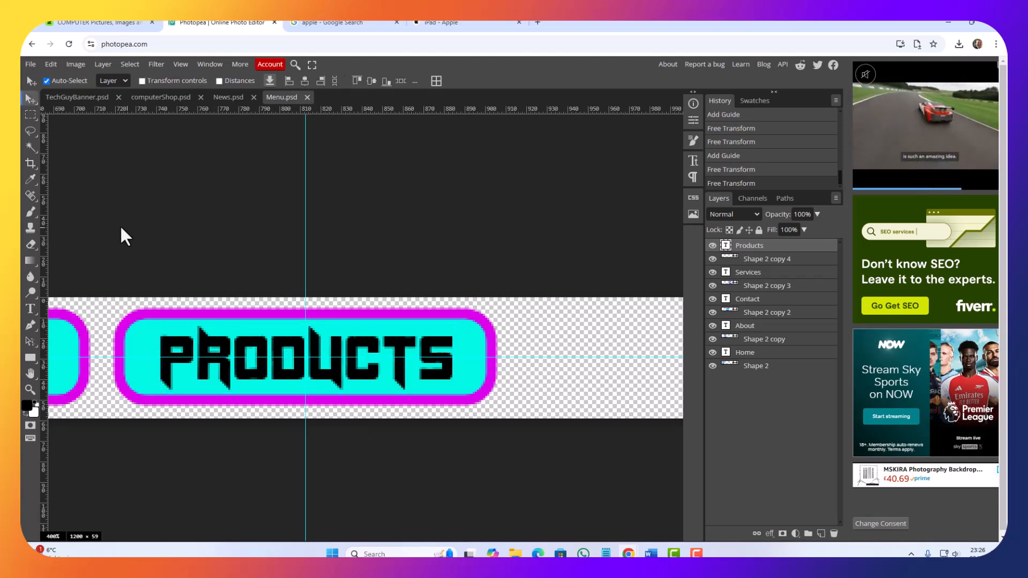
key("ctrl+minus")
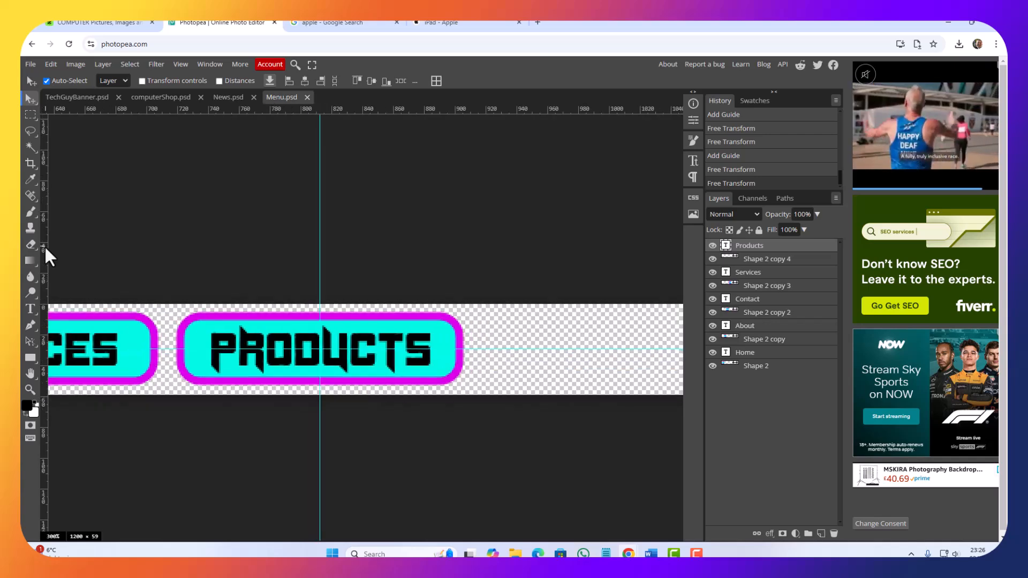
key("ctrl+minus")
key("ctrl+minus")
key("ctrl+minus")
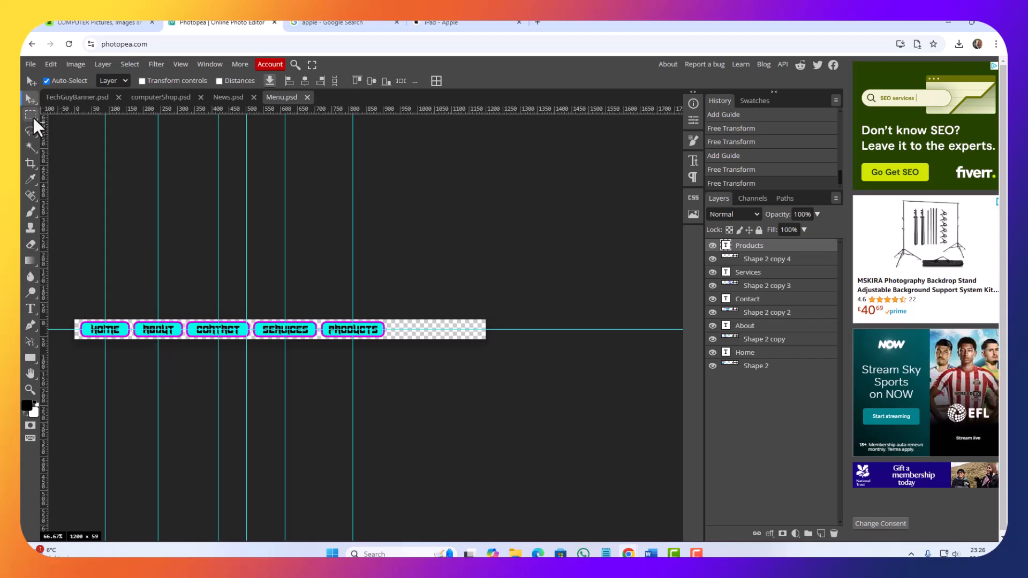
left_click(27, 162)
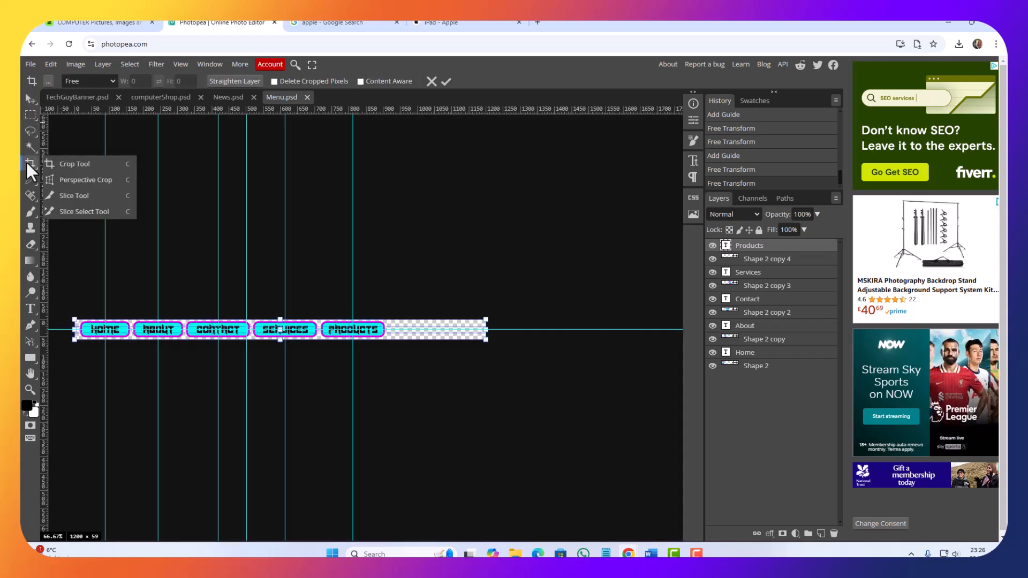
left_click(94, 164)
left_click_drag(486, 331, 389, 328)
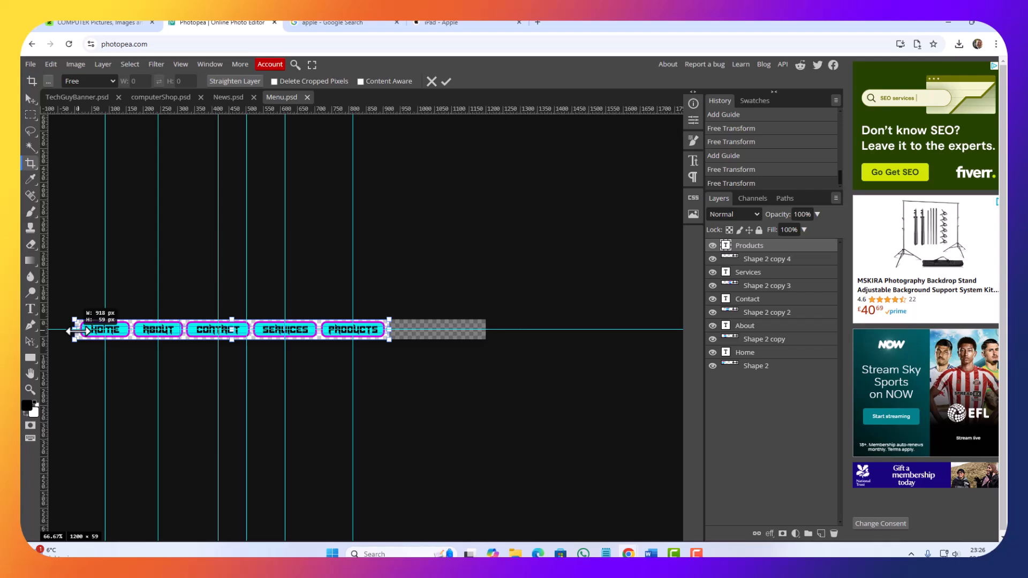
left_click_drag(79, 330, 74, 330)
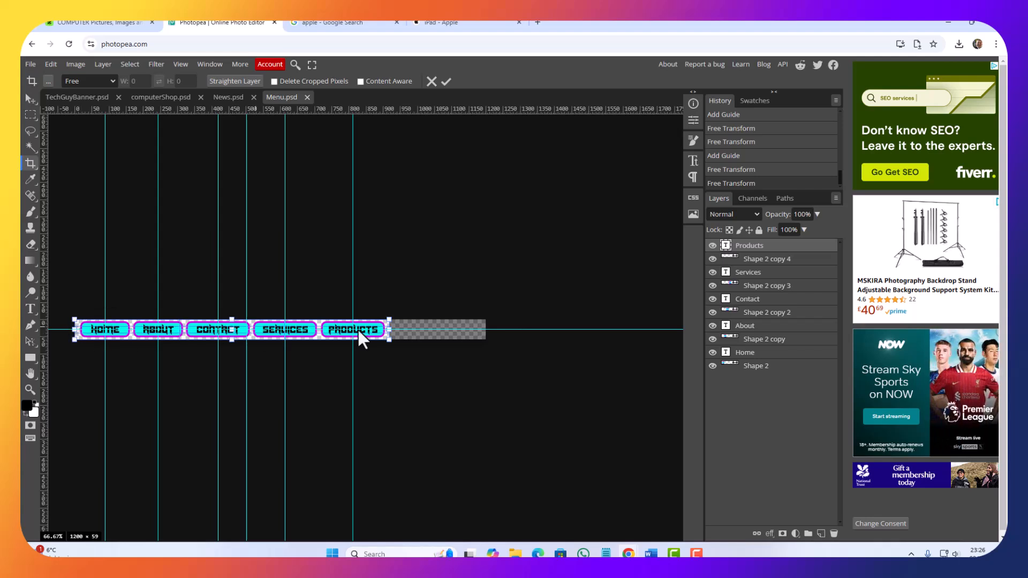
left_click_drag(391, 330, 487, 335)
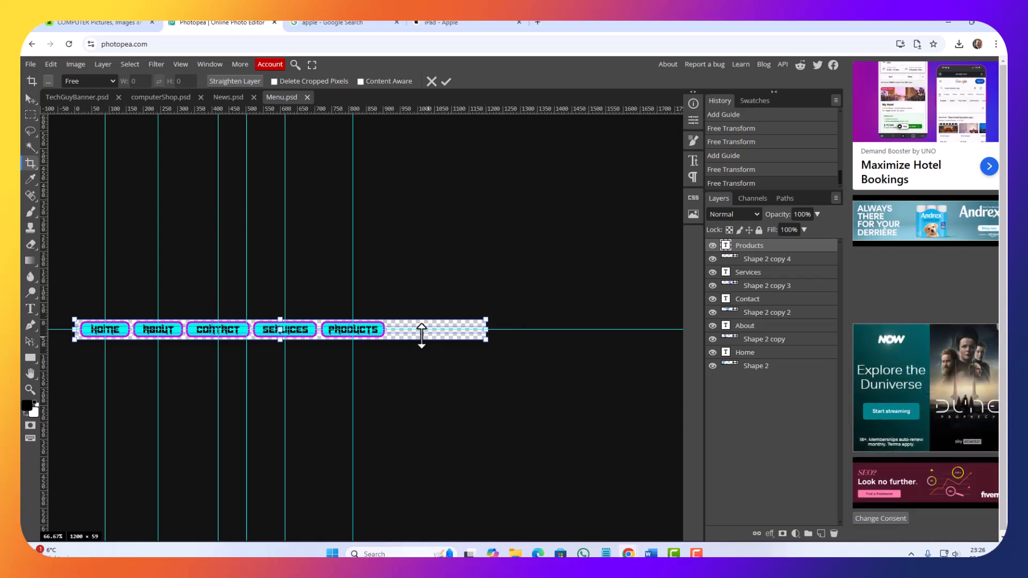
key("Return")
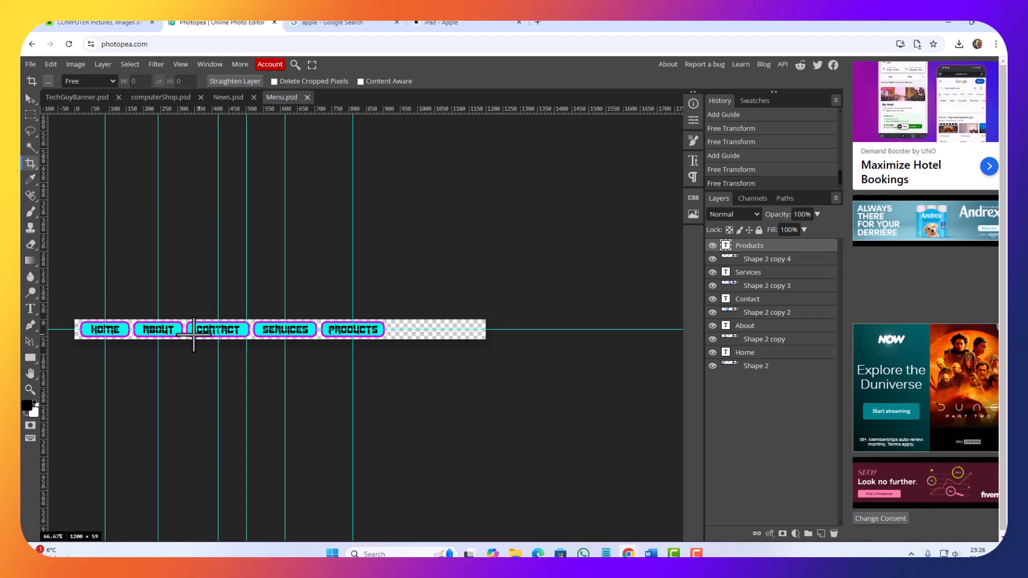
Step: Add a new layer beneath all the button and text layers and name it Background
left_click(821, 533)
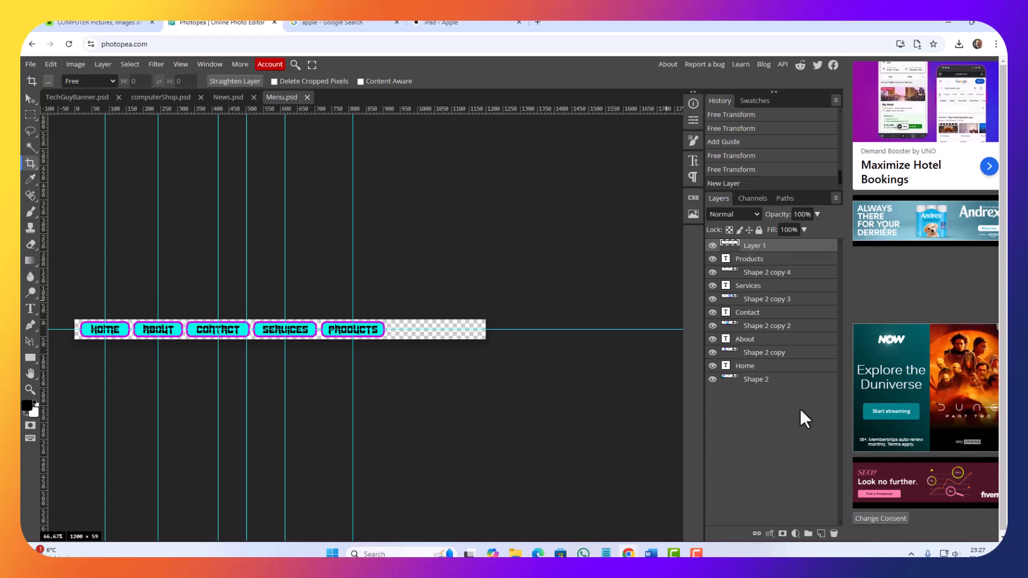
left_click_drag(773, 258, 752, 386)
double_click(753, 380)
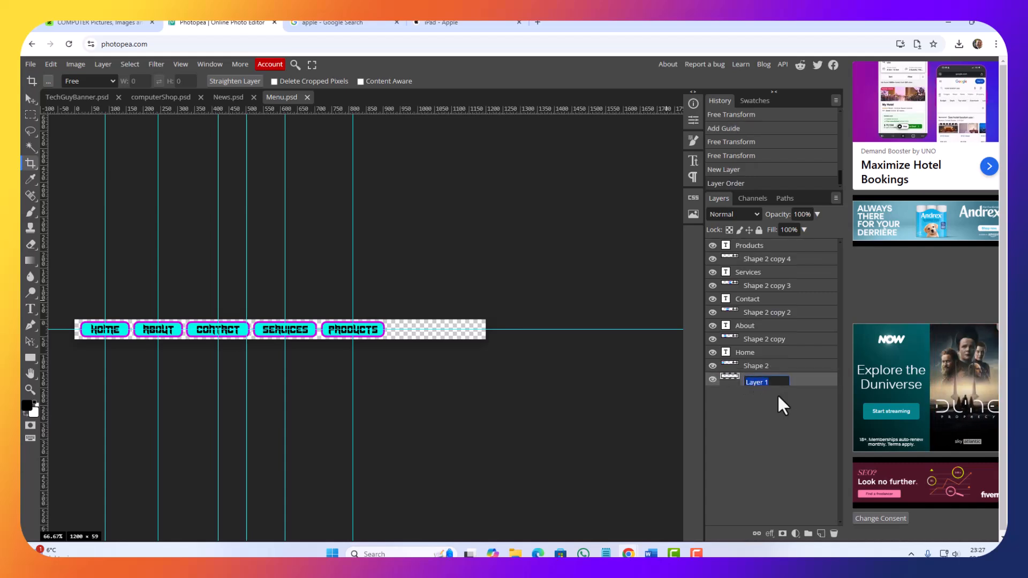
type("Bac")
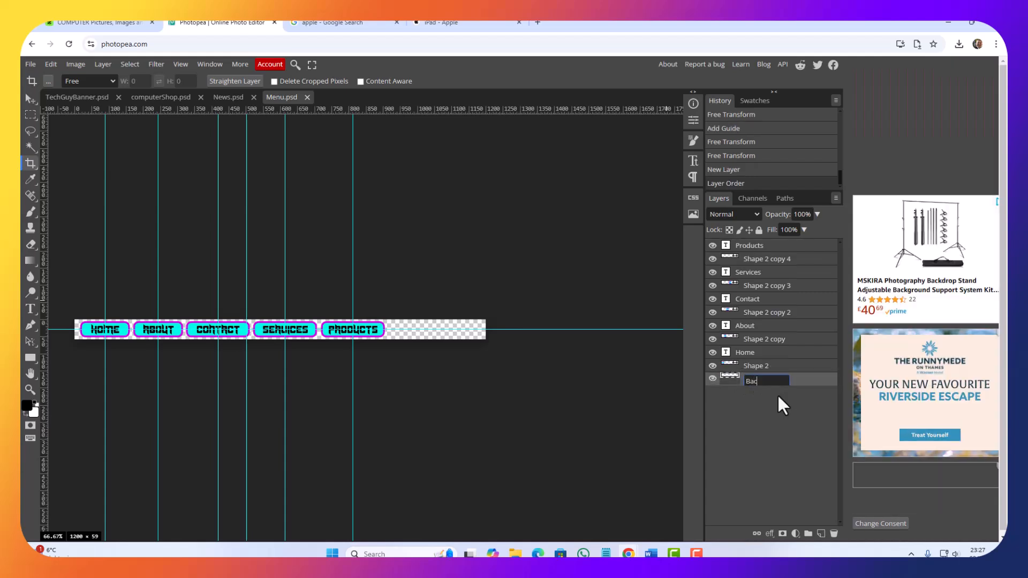
type("kground")
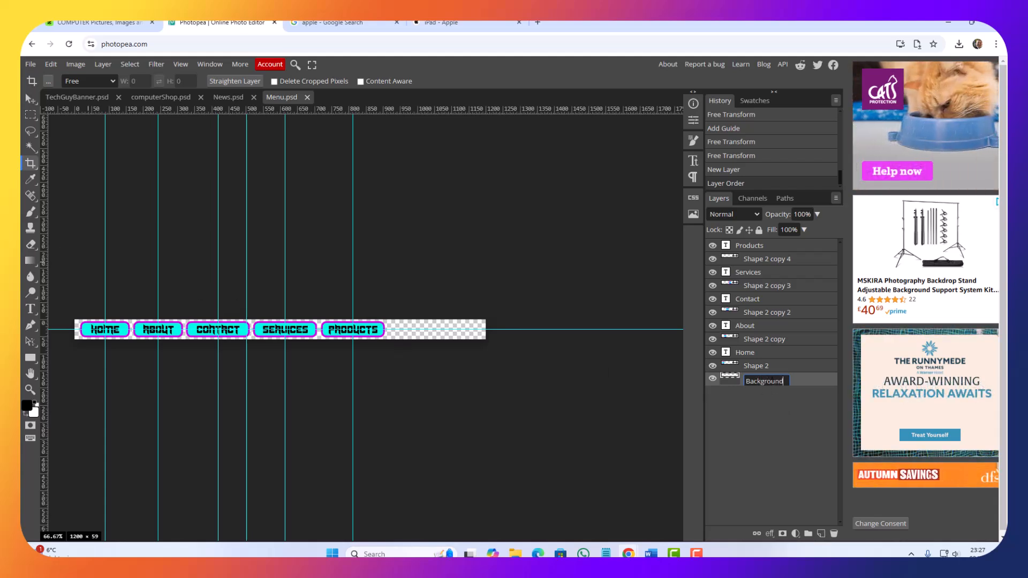
Step: Fill the Background layer with the linear purple-cyan-magenta gradient, running from the Home button to the far end of the canvas
left_click(30, 265)
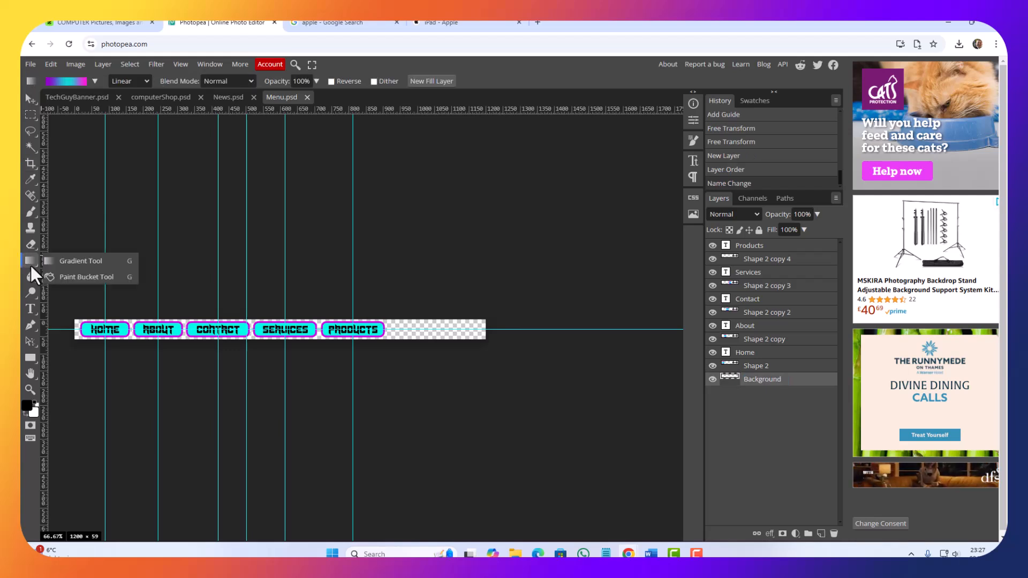
left_click(63, 261)
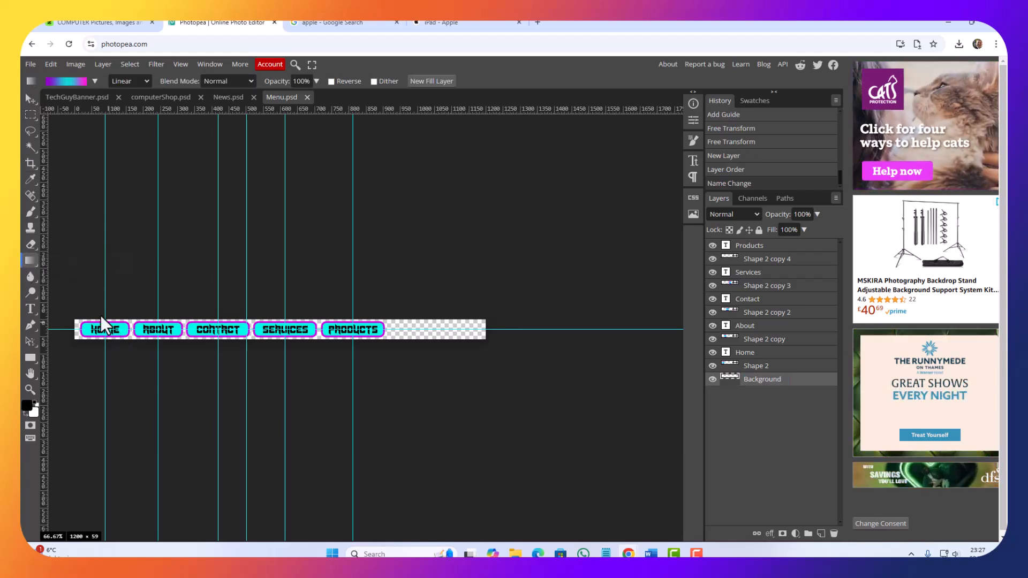
left_click_drag(92, 317, 483, 347)
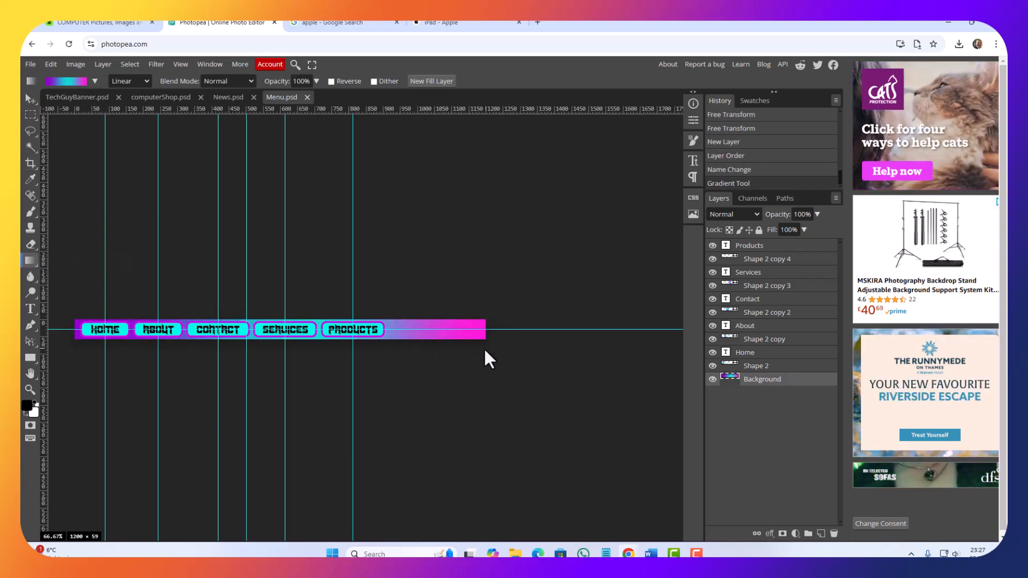
Step: Remove every vertical guide and the horizontal guide from the Menu.psd canvas with the Move tool
left_click(28, 99)
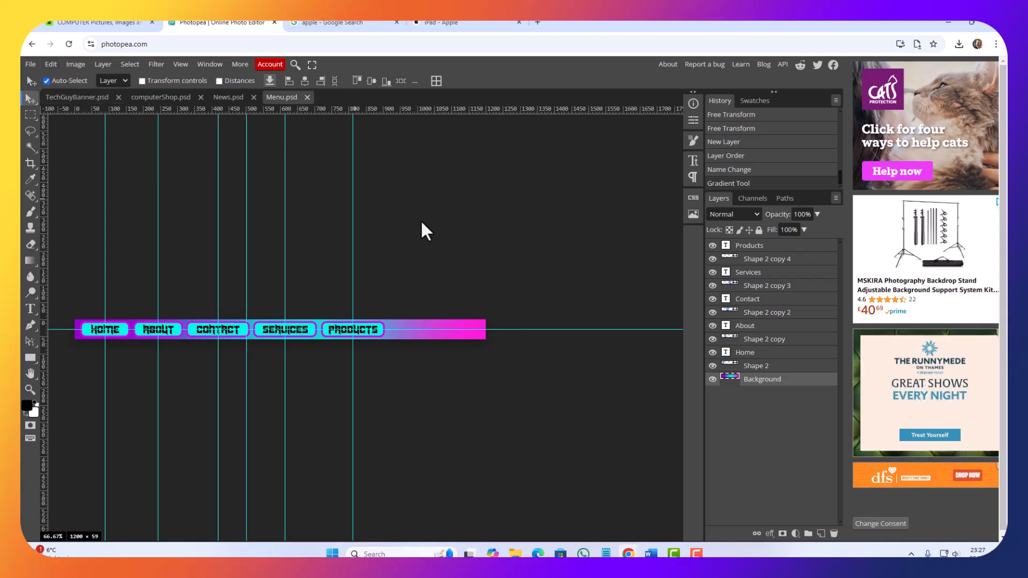
left_click_drag(352, 228, 43, 171)
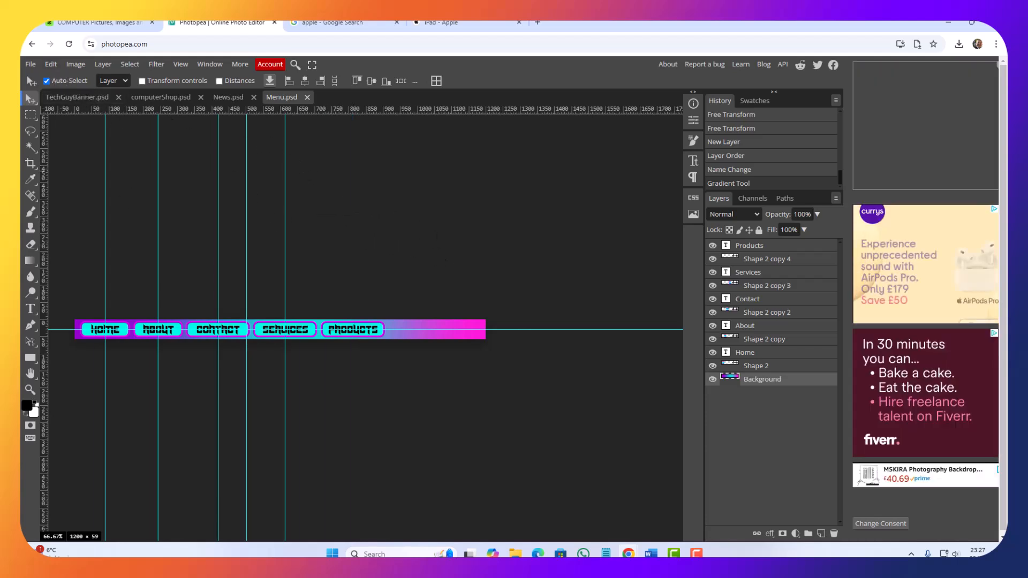
left_click_drag(288, 239, 45, 235)
left_click_drag(247, 243, 44, 235)
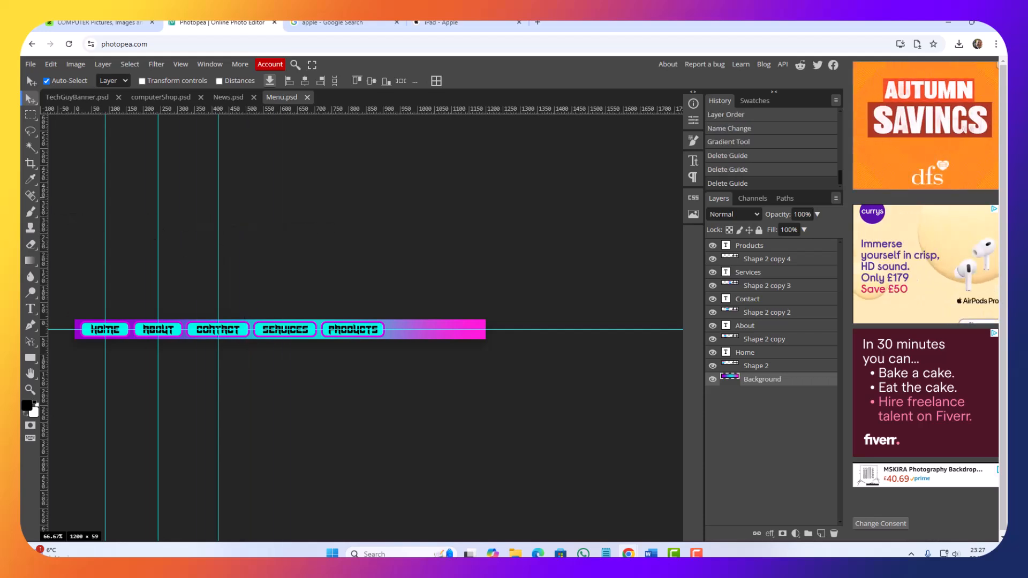
left_click_drag(219, 241, 44, 235)
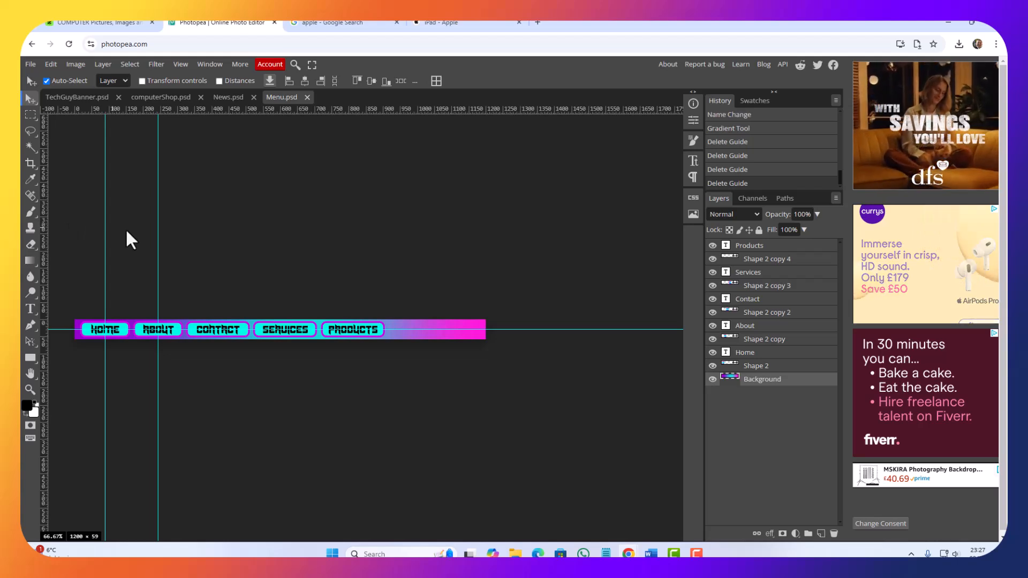
left_click_drag(155, 231, 44, 224)
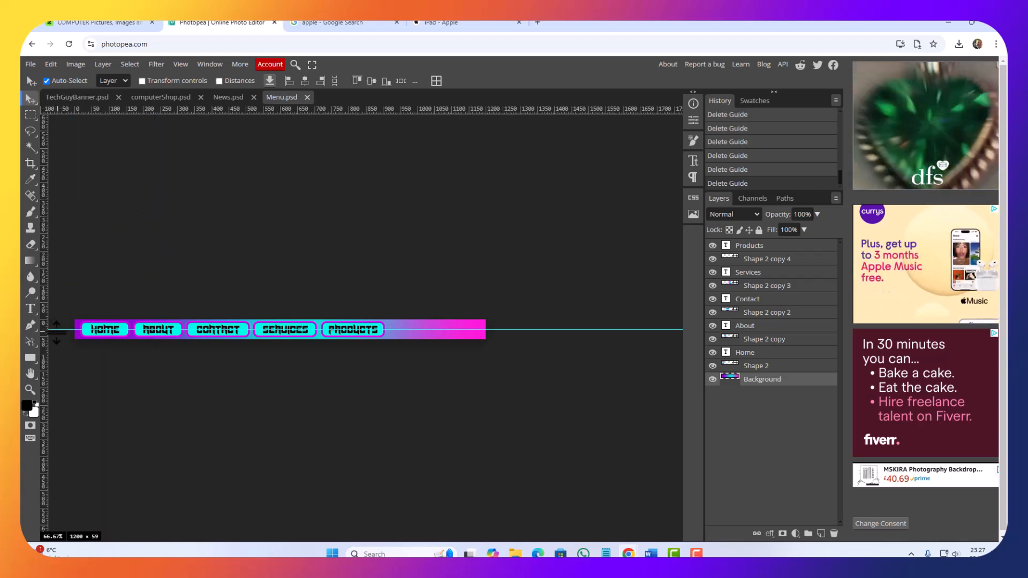
left_click_drag(57, 329, 78, 65)
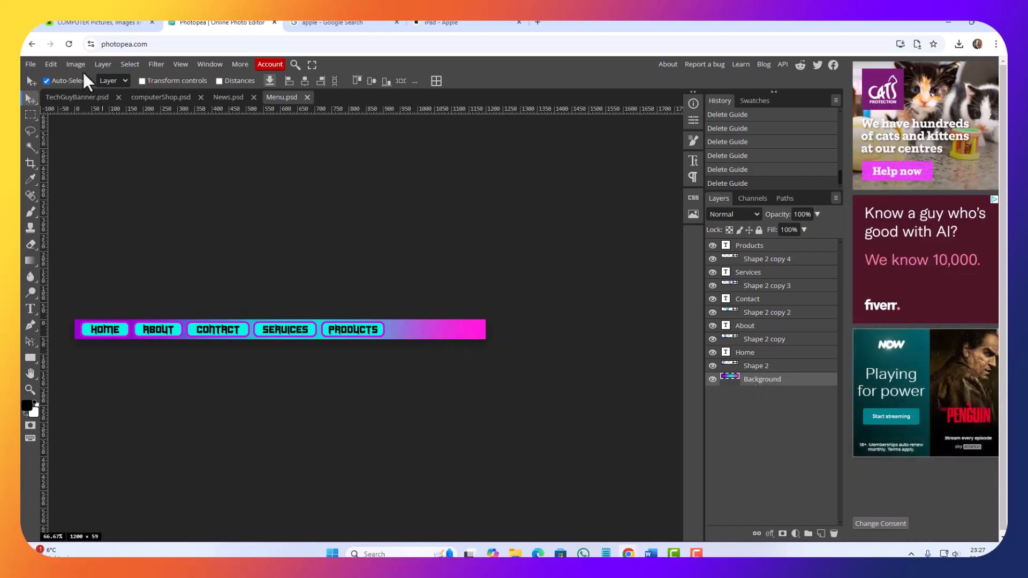
Step: Show the Background layer's centre with Free Transform and place a vertical guide through it at about 600 px
left_click(46, 65)
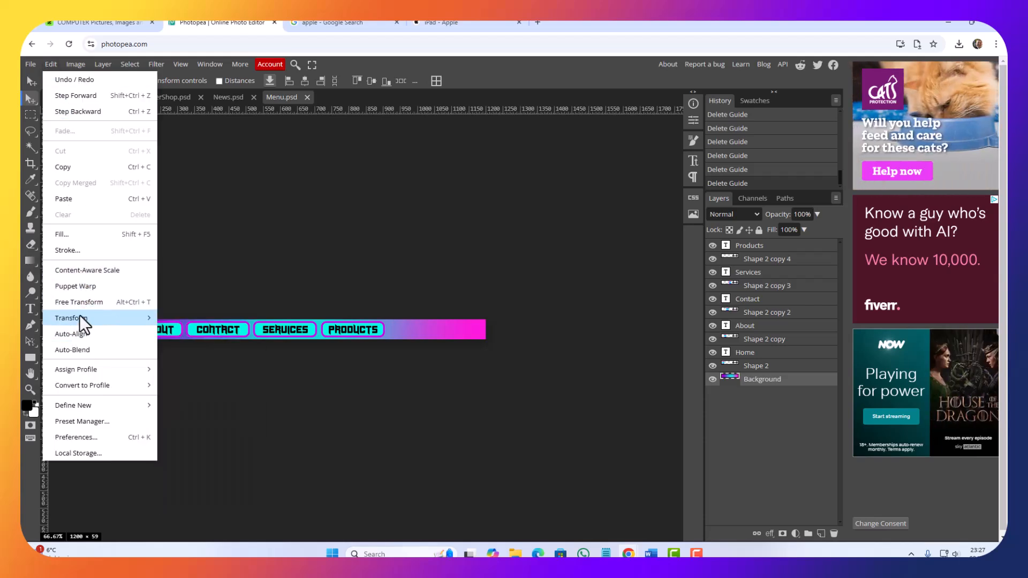
left_click(93, 302)
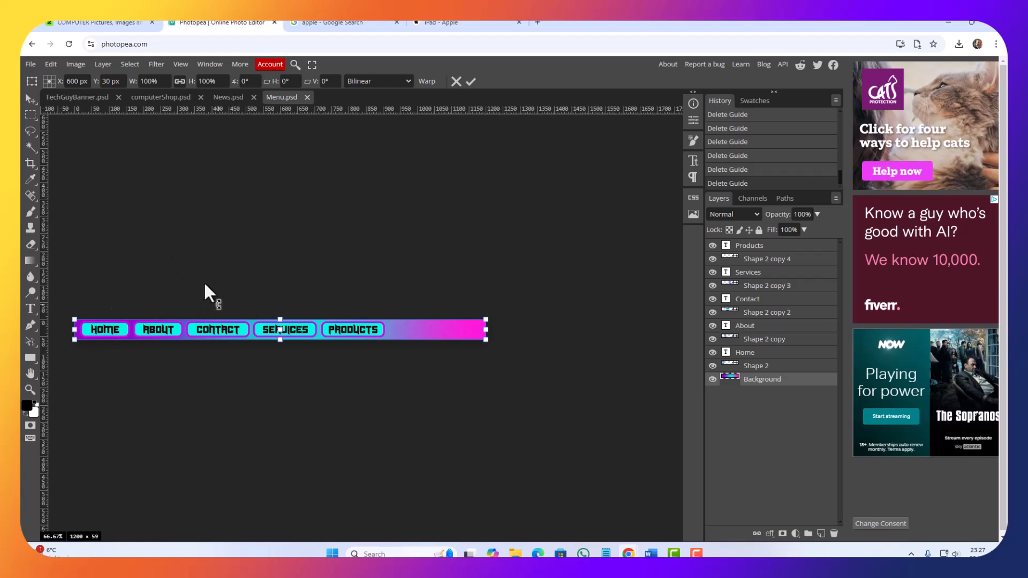
left_click_drag(45, 217, 282, 245)
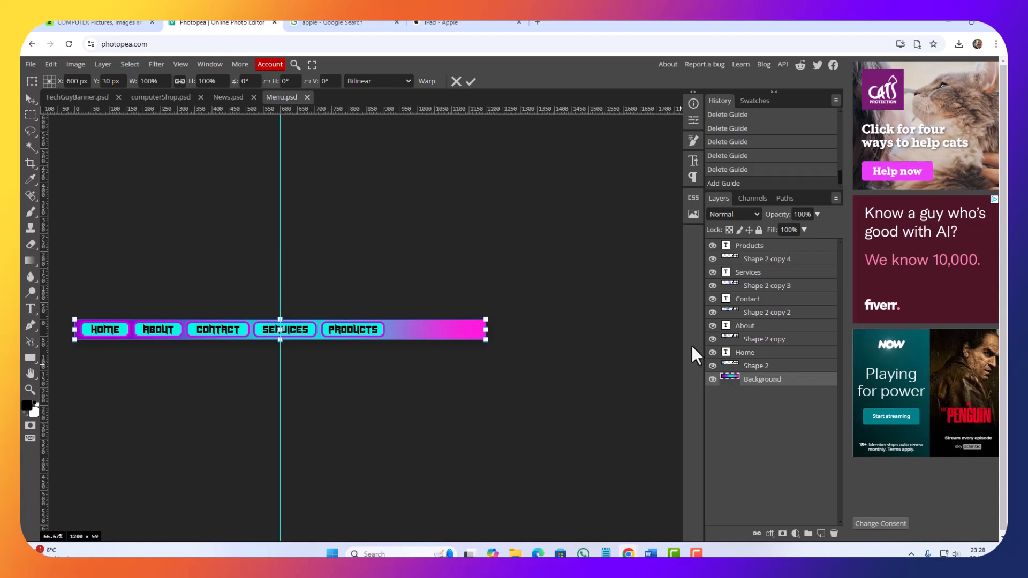
key("Return")
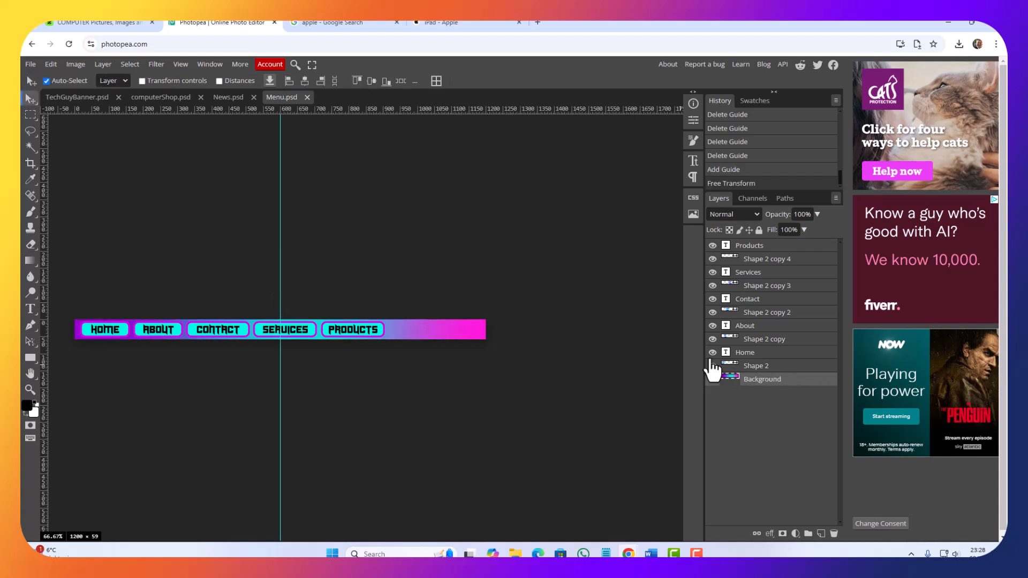
Step: Select all layers from Shape 2 to Products and Free Transform them together so their centre sits at X 600 px on the guide
left_click(782, 366)
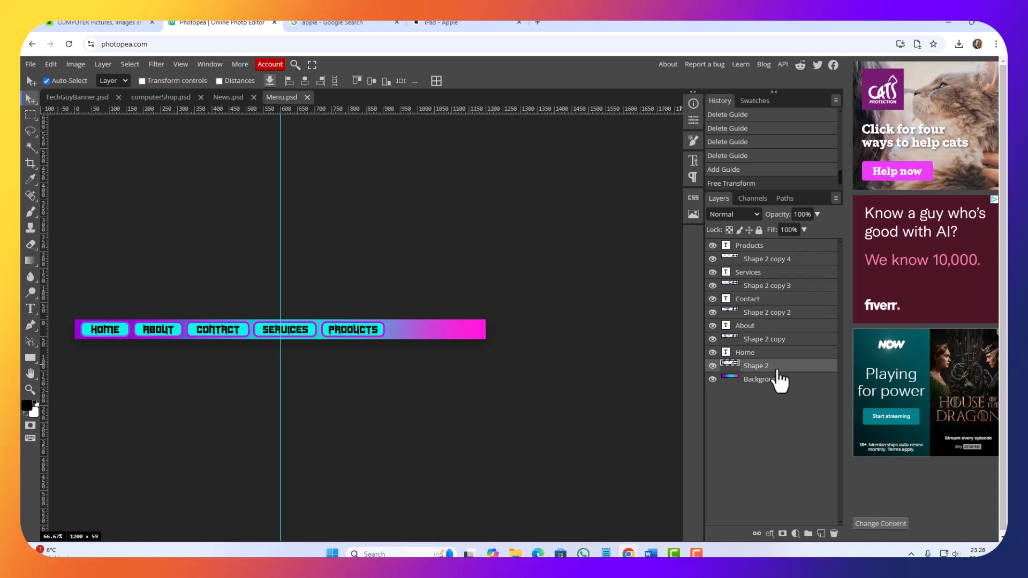
left_click(757, 248, "shift")
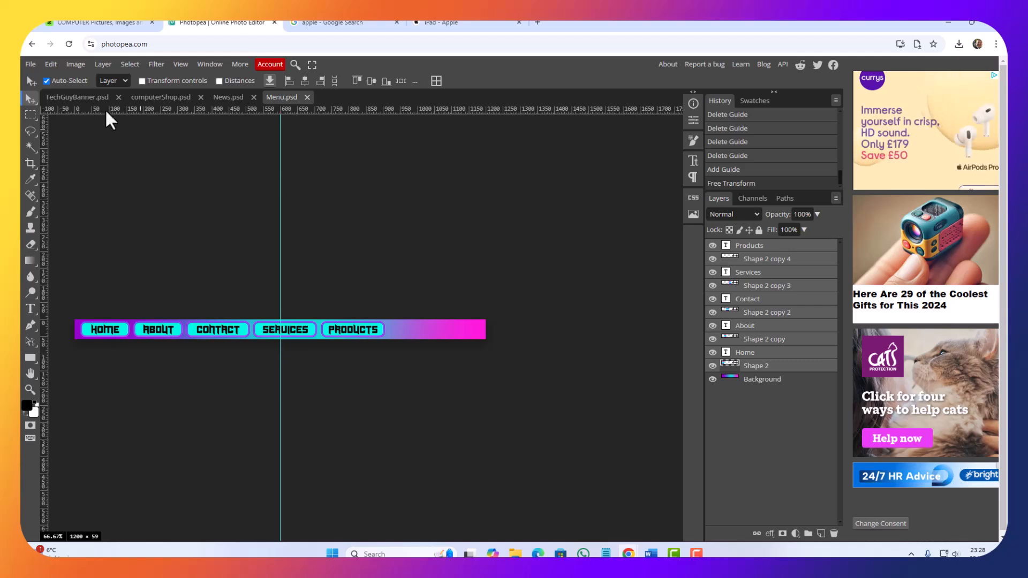
left_click(46, 63)
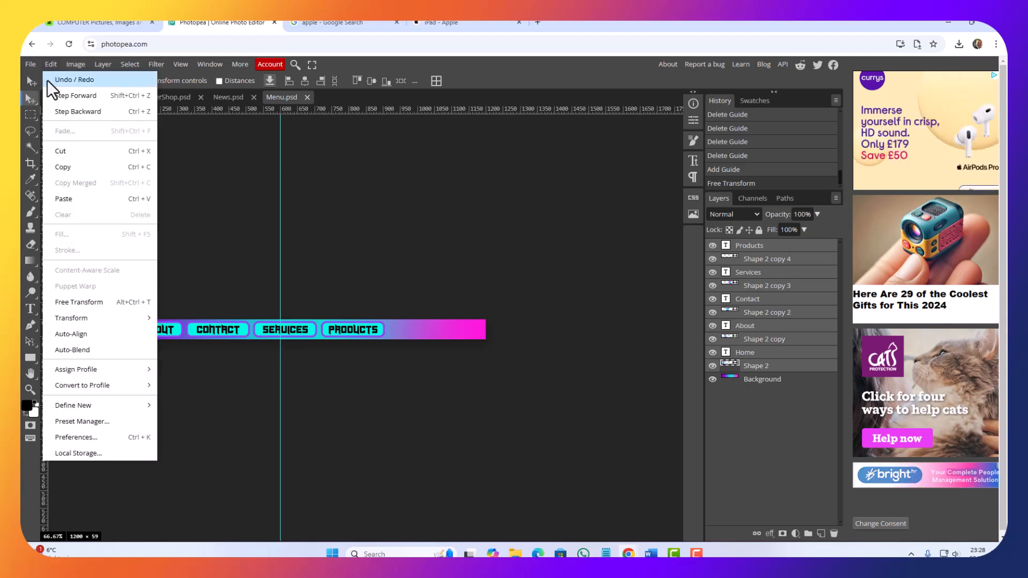
left_click(67, 301)
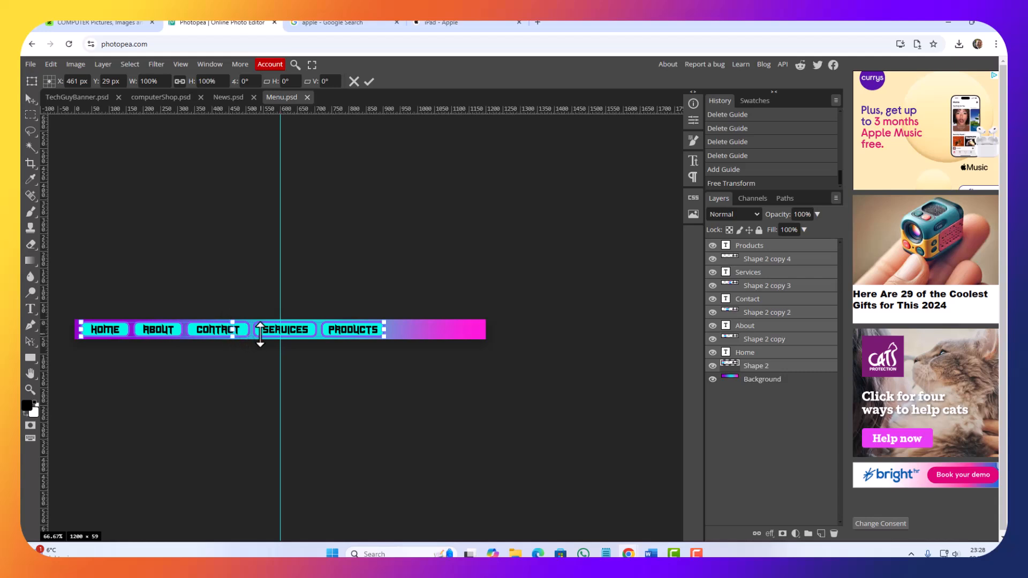
key("shift+Right")
key("shift+Right")
key("shift+Right")
key("shift+Right")
key("shift+Right")
key("shift+Right")
key("shift+Right")
key("shift+Right")
key("shift+Right")
key("shift+Right")
key("shift+Right")
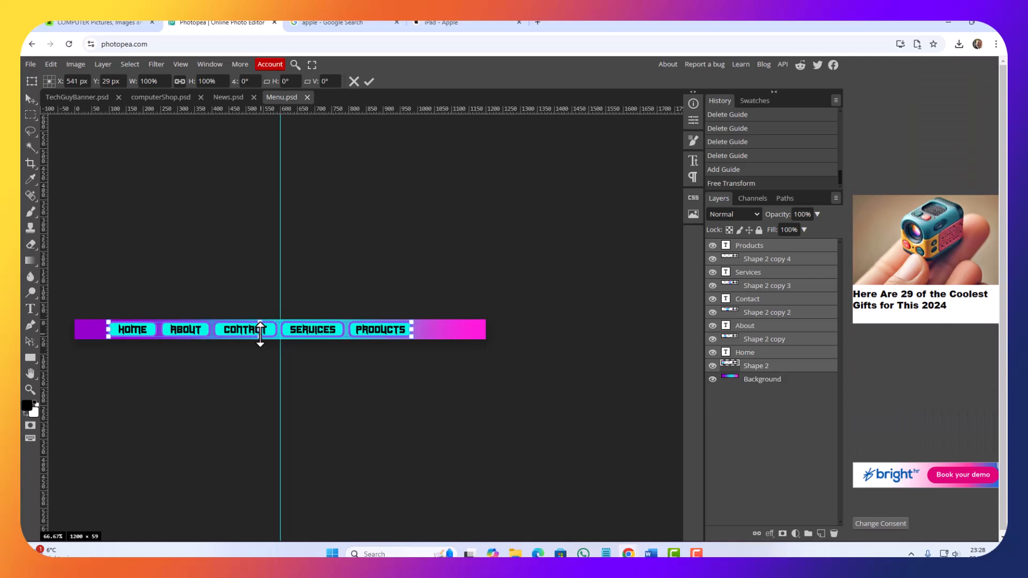
key("shift+Right")
key("shift+Right")
key("Right")
key("Right")
key("Right")
key("Right")
key("Right")
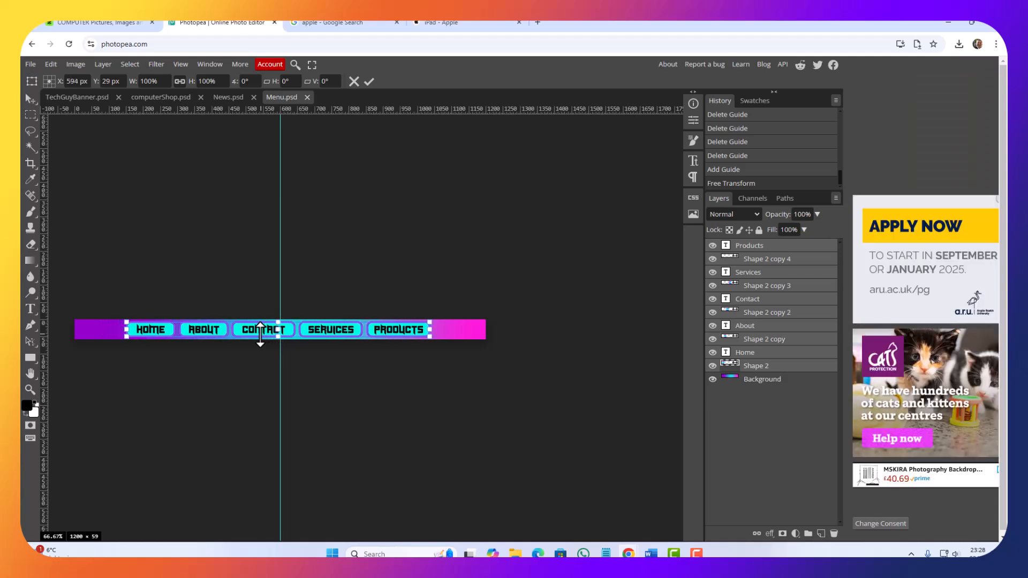
key("Right")
key("Right")
key("Right")
key("Right")
key("Right")
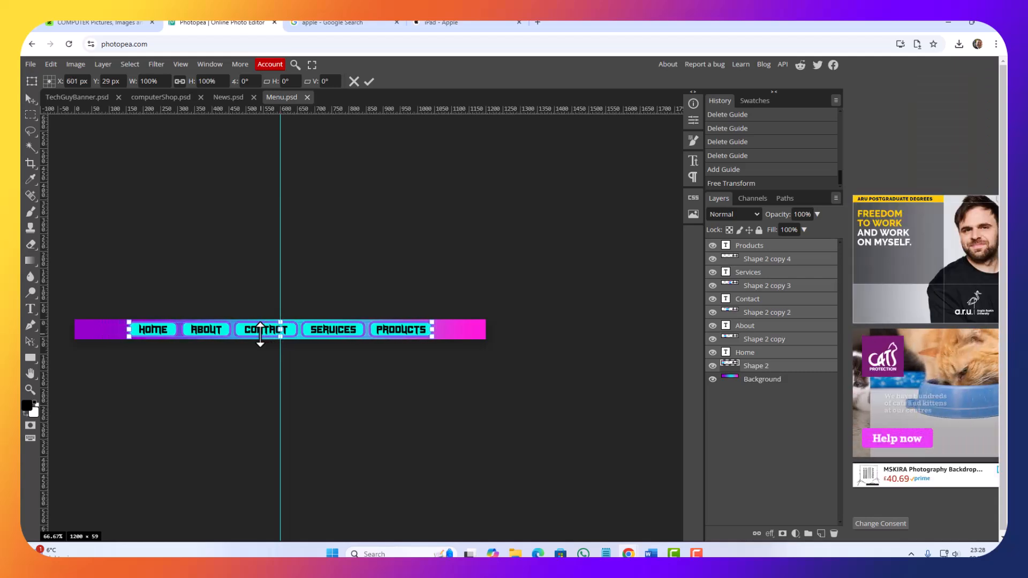
key("Left")
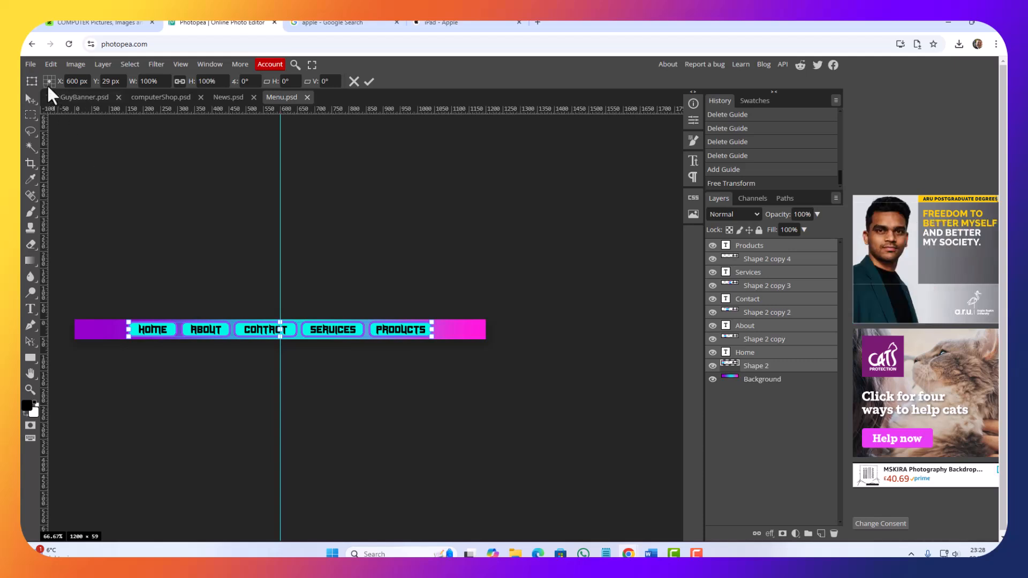
left_click(27, 90)
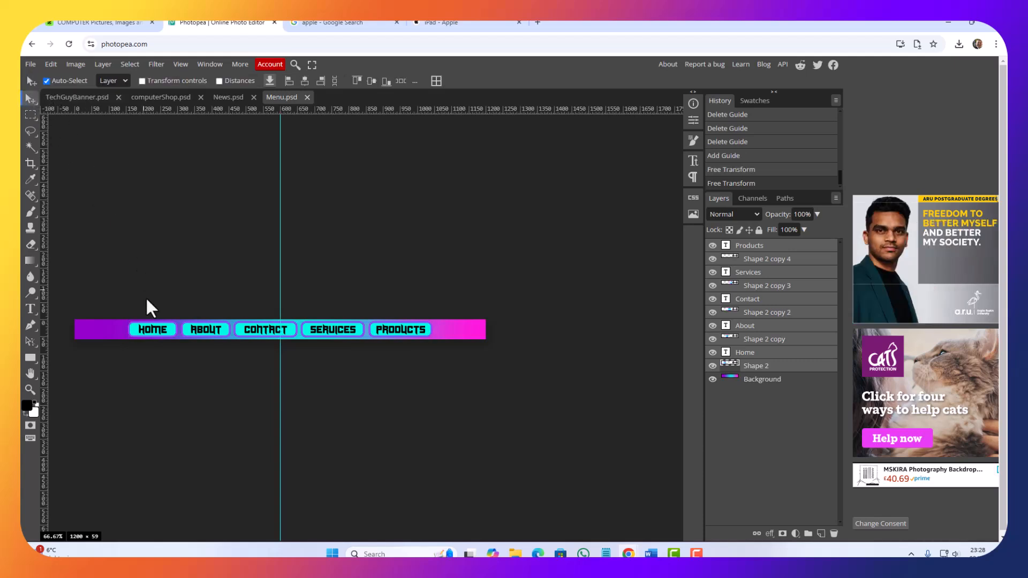
Step: Save Menu.psd and export it as a JPG named Menu at 1200 × 59 px and 70% quality
left_click(31, 65)
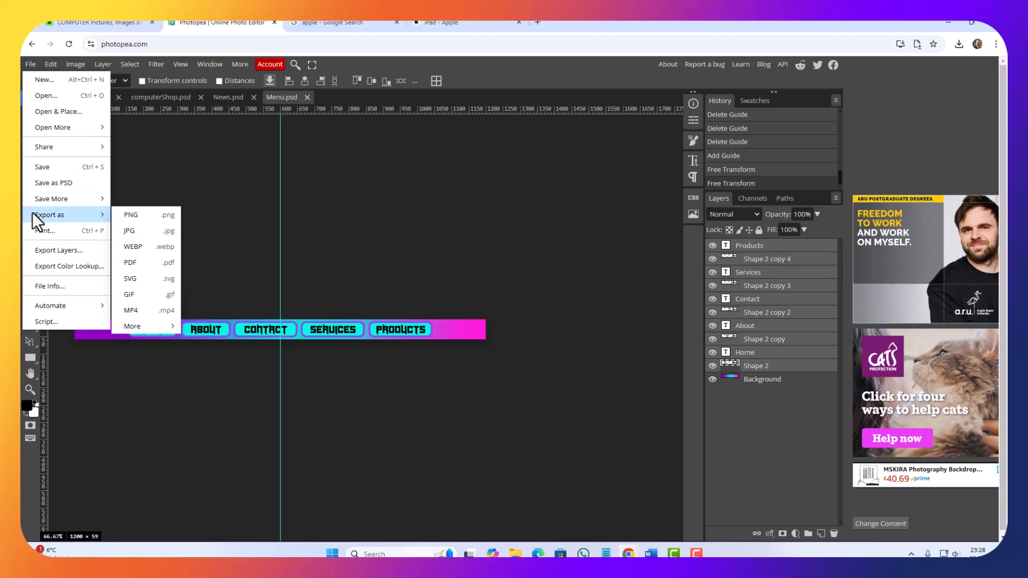
left_click(44, 167)
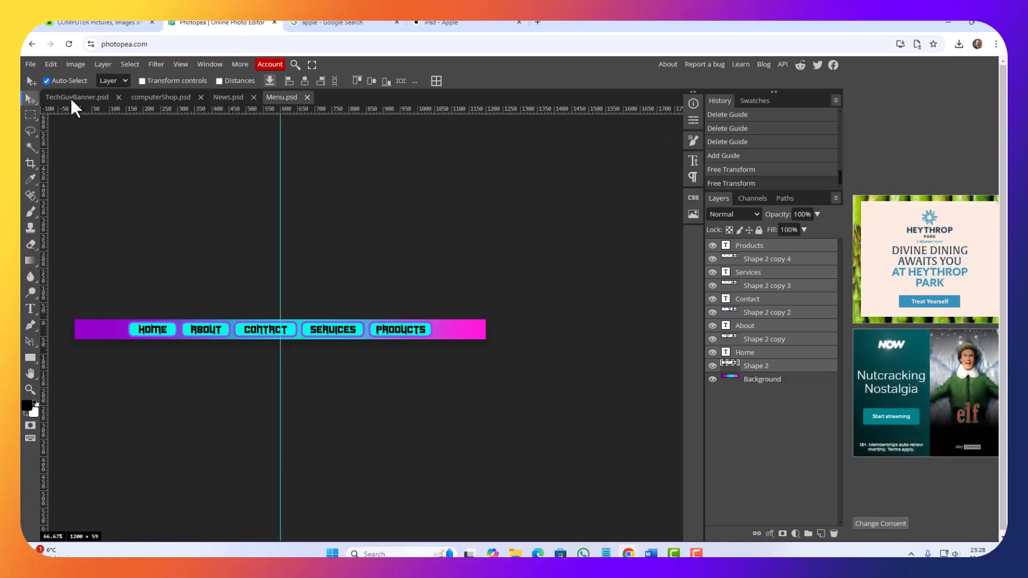
left_click(33, 67)
mouse_move(49, 214)
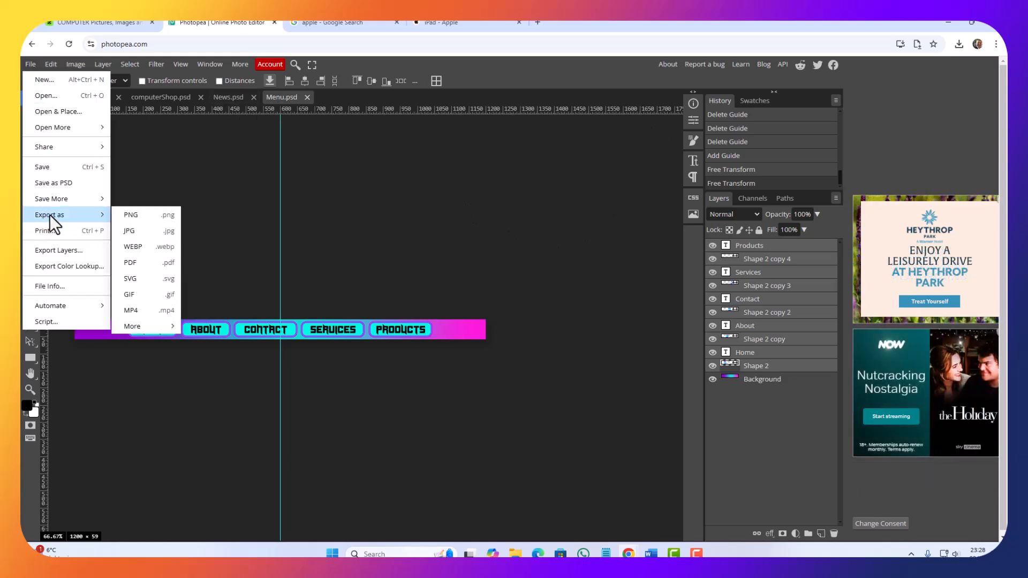
left_click(135, 230)
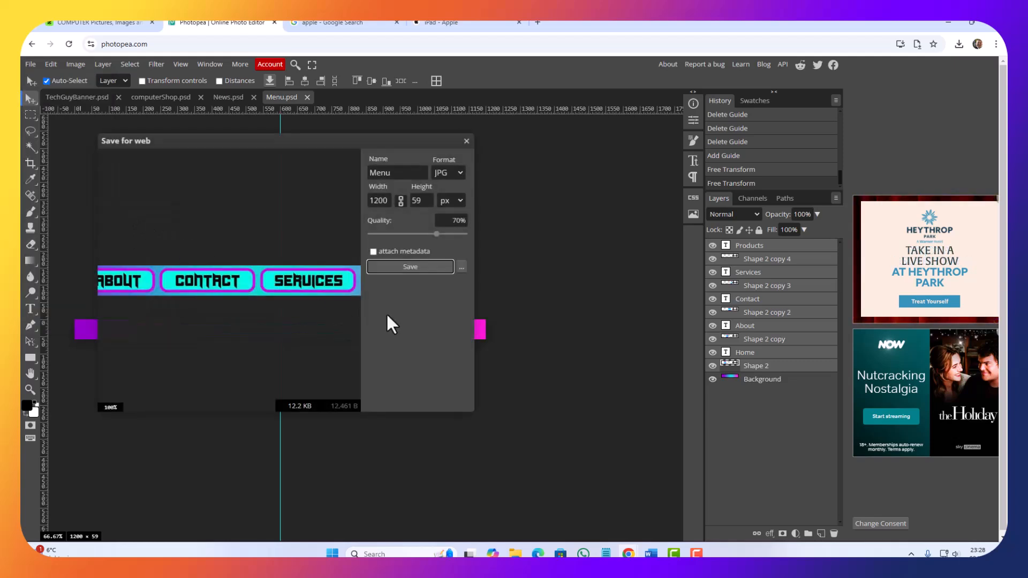
left_click(409, 267)
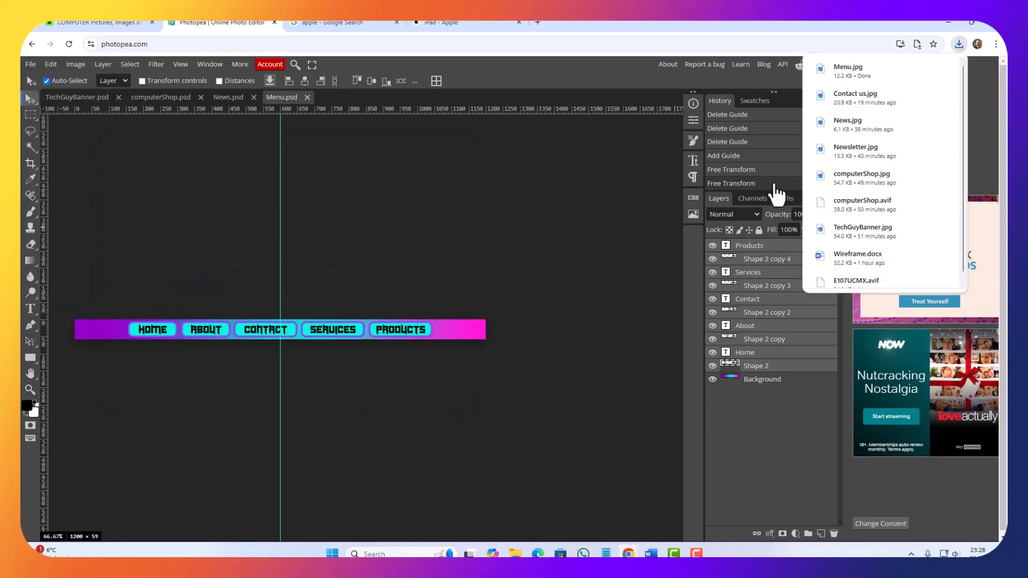
Step: Switch to the Final Designs.docx Word document and delete the Home Page's purple text navigation bar together with its frame
left_click(947, 22)
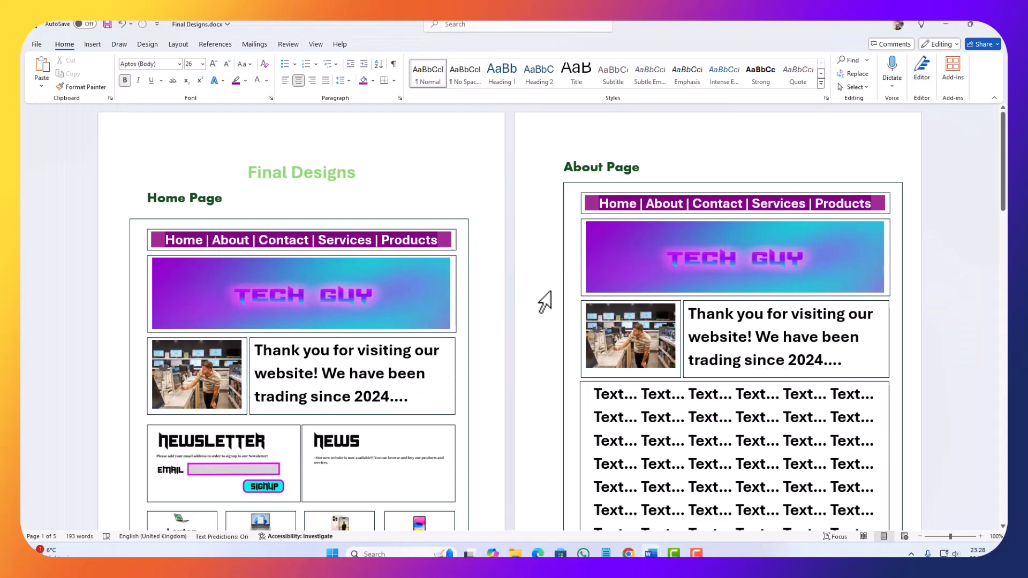
left_click(439, 240)
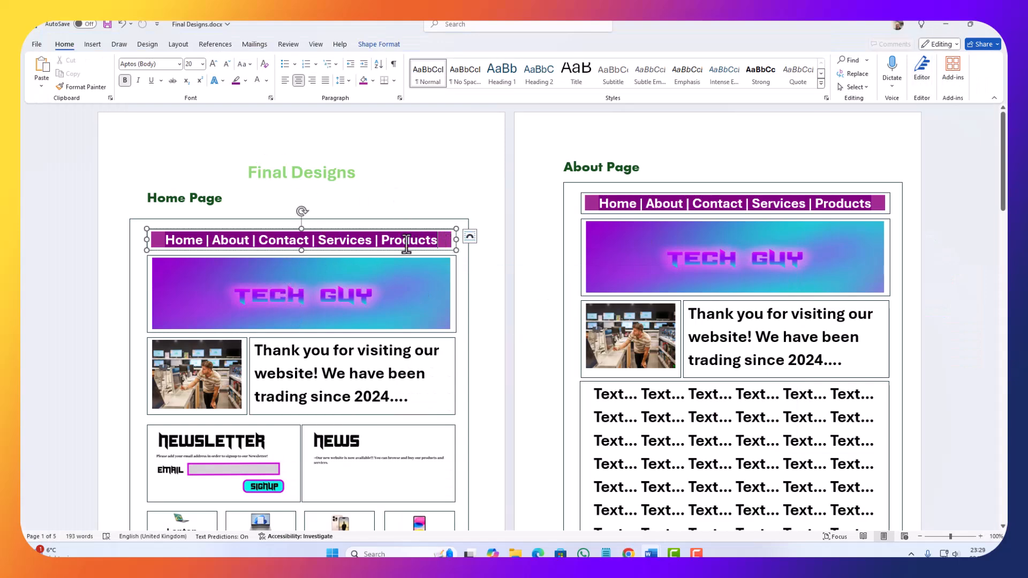
left_click_drag(406, 244, 57, 225)
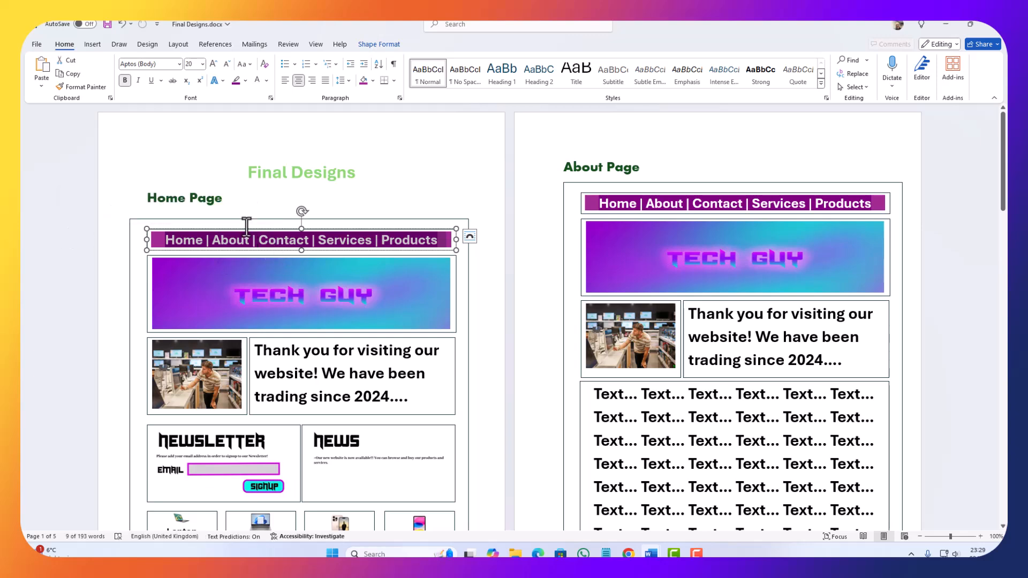
key("Delete")
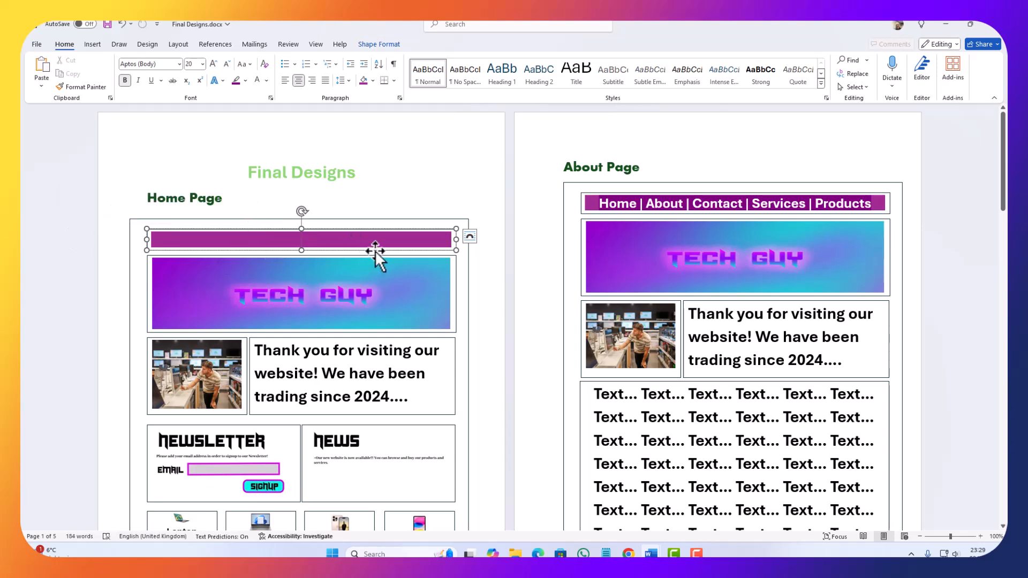
left_click(374, 250)
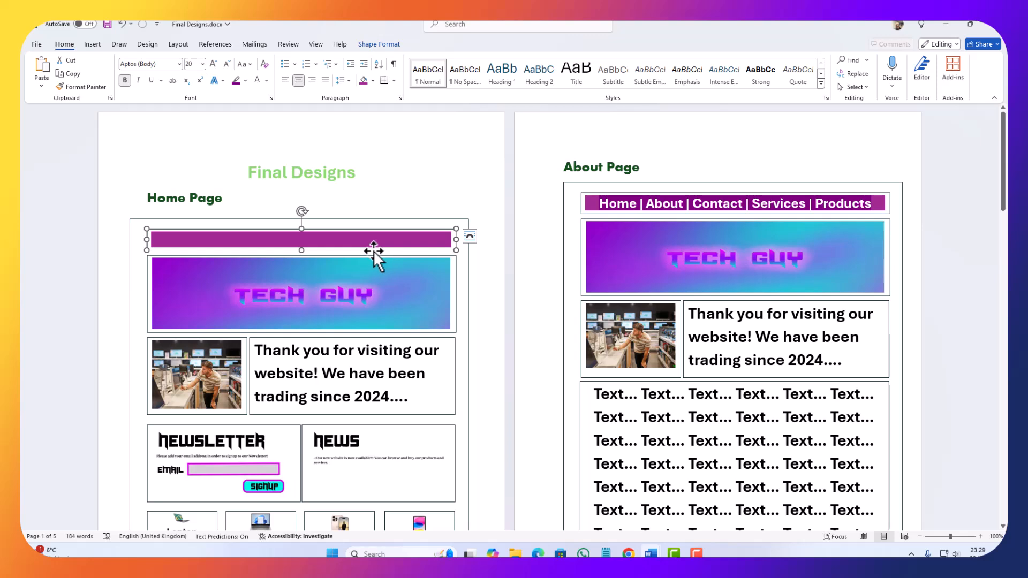
key("Delete")
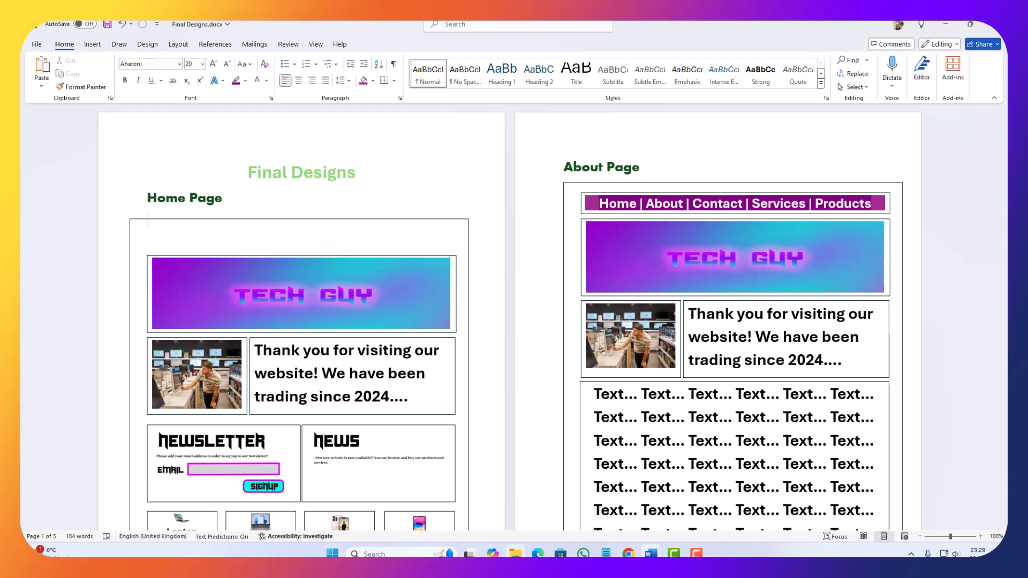
Step: Copy Menu.jpg from the Downloads folder and paste it into the Final Designs document
left_click(515, 552)
left_click(724, 345)
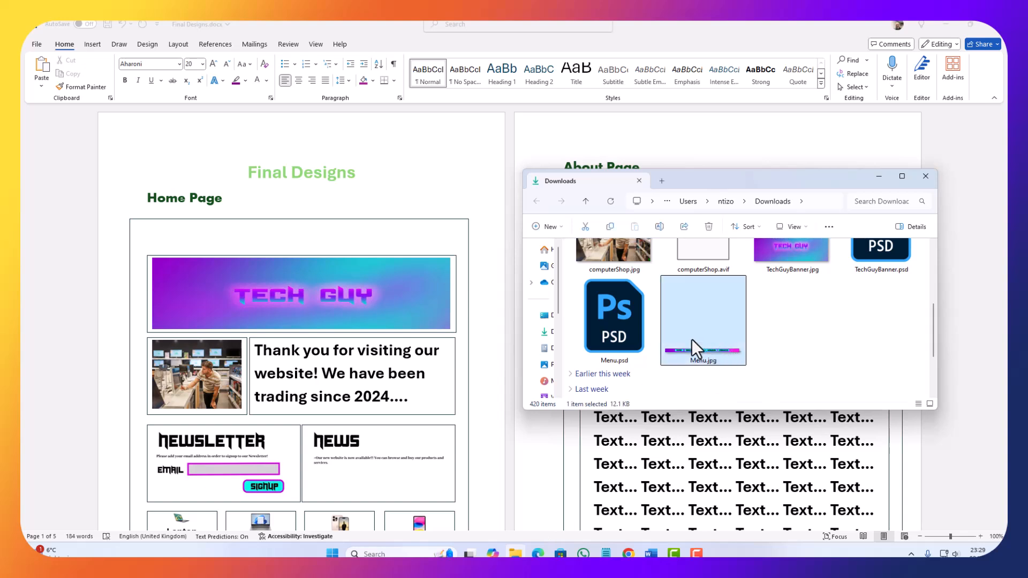
key("ctrl+c")
left_click(261, 234)
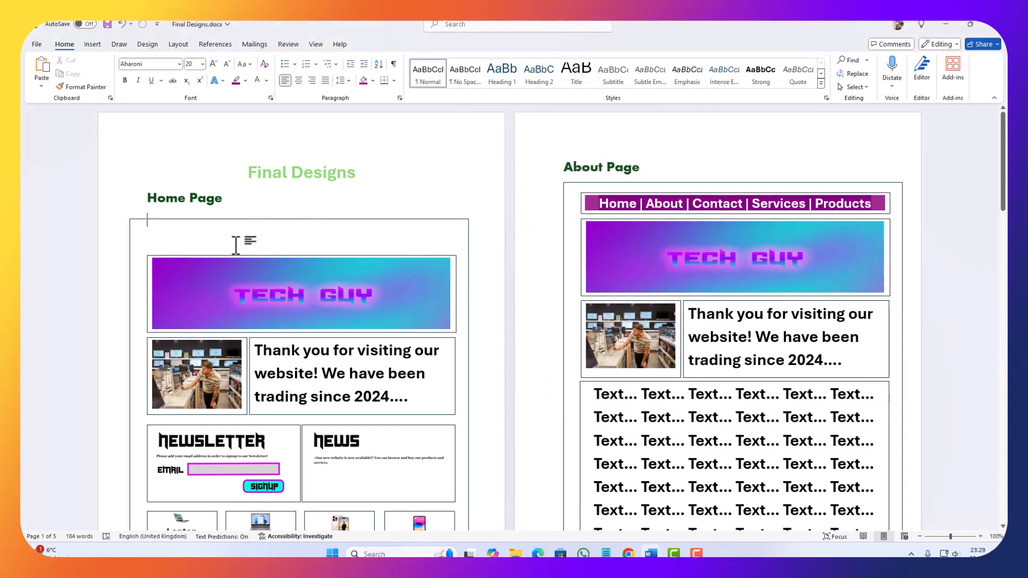
key("ctrl+v")
Step: Set the menu picture's text wrapping to In Front of Text and move it into the empty space above the Home Page's Tech Guy banner
left_click(658, 163)
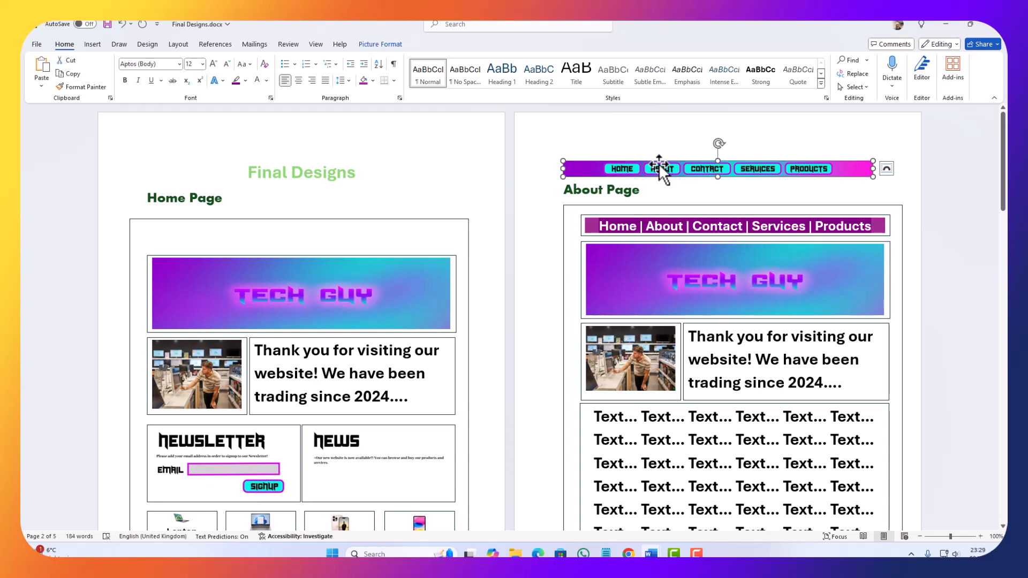
left_click(652, 164)
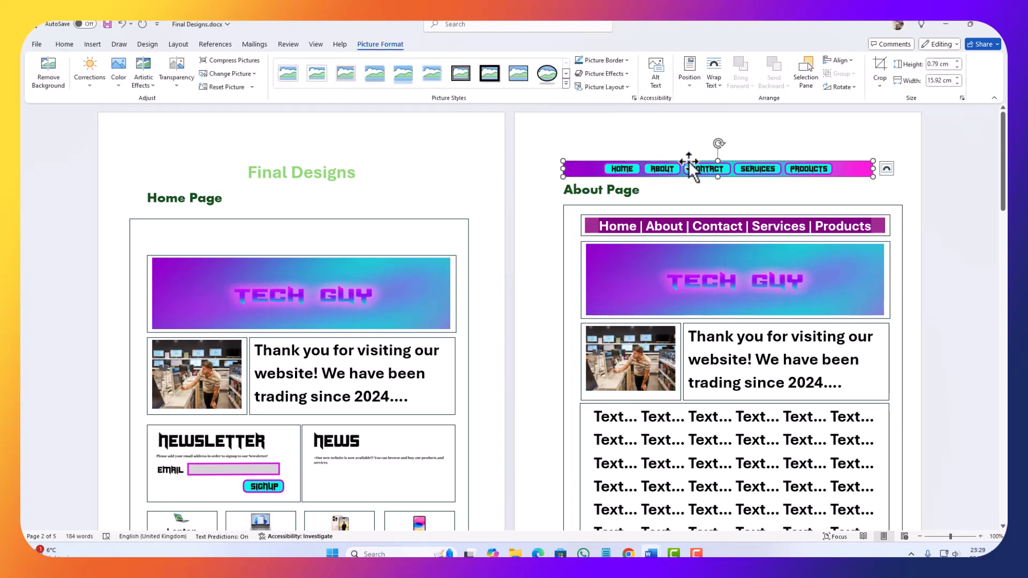
left_click(715, 85)
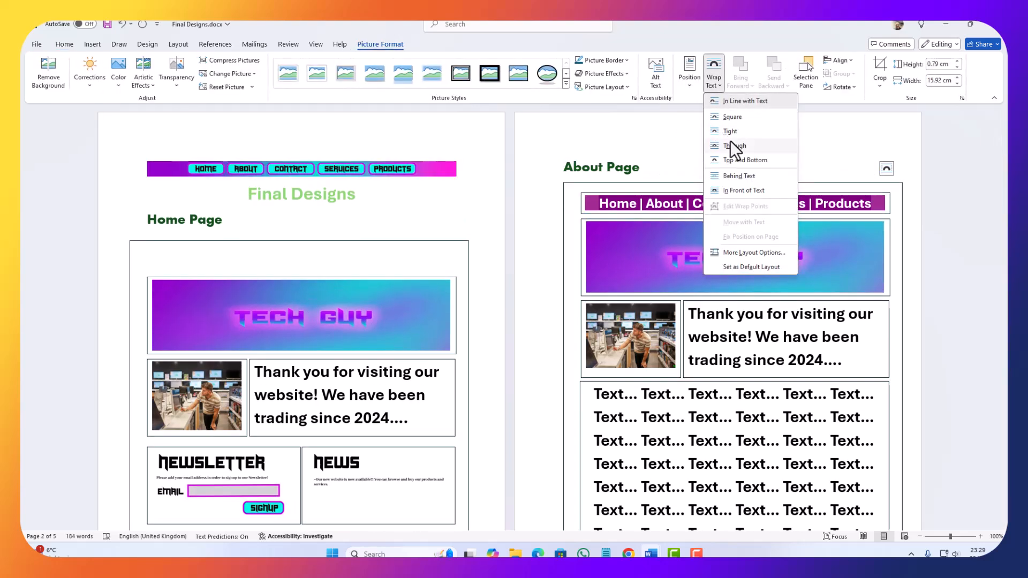
left_click(734, 190)
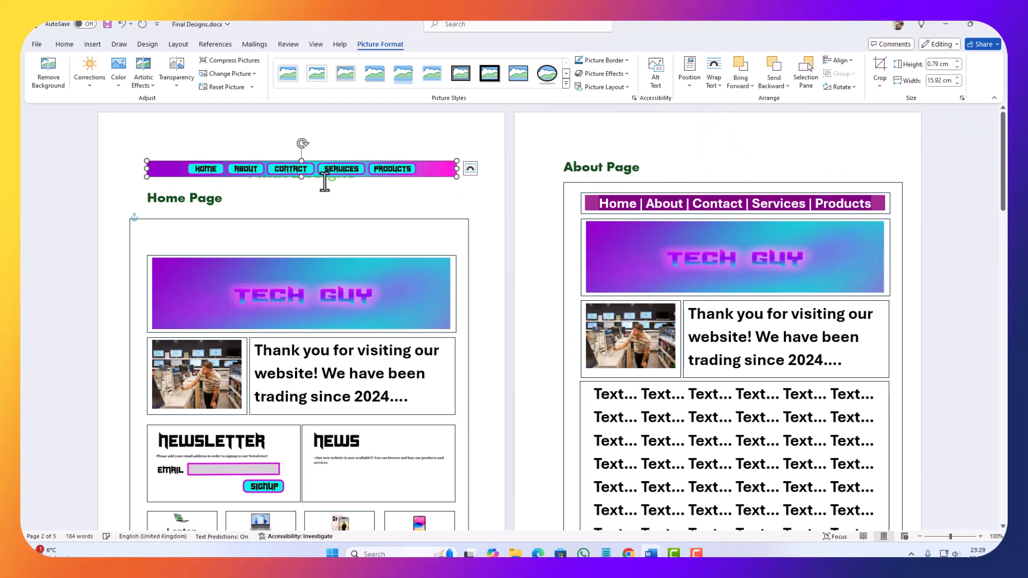
left_click_drag(341, 170, 341, 244)
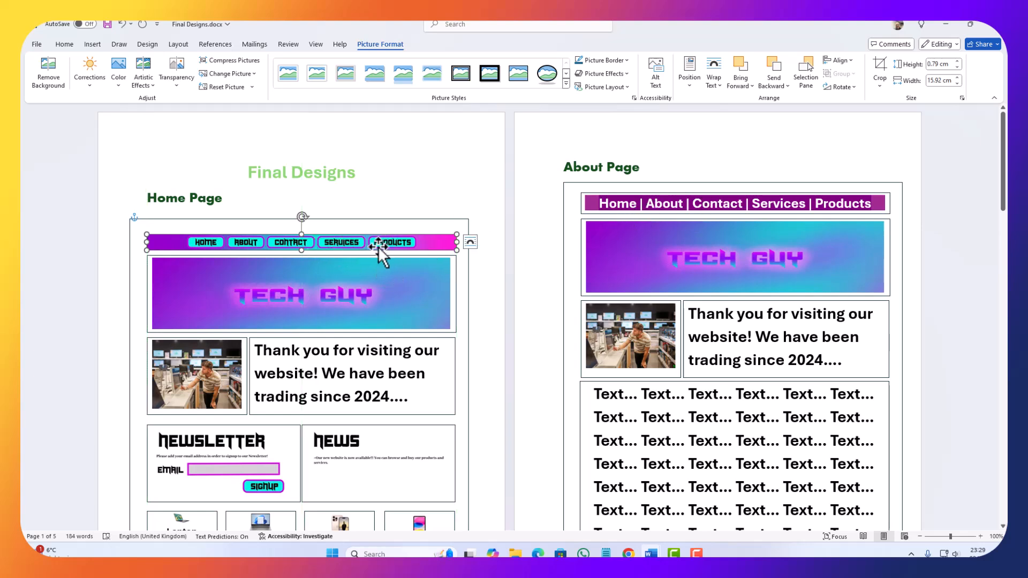
Step: Replace the About Page's text navigation bar with the copied graphic menu, positioned directly above the Tech Guy banner
left_click(608, 213)
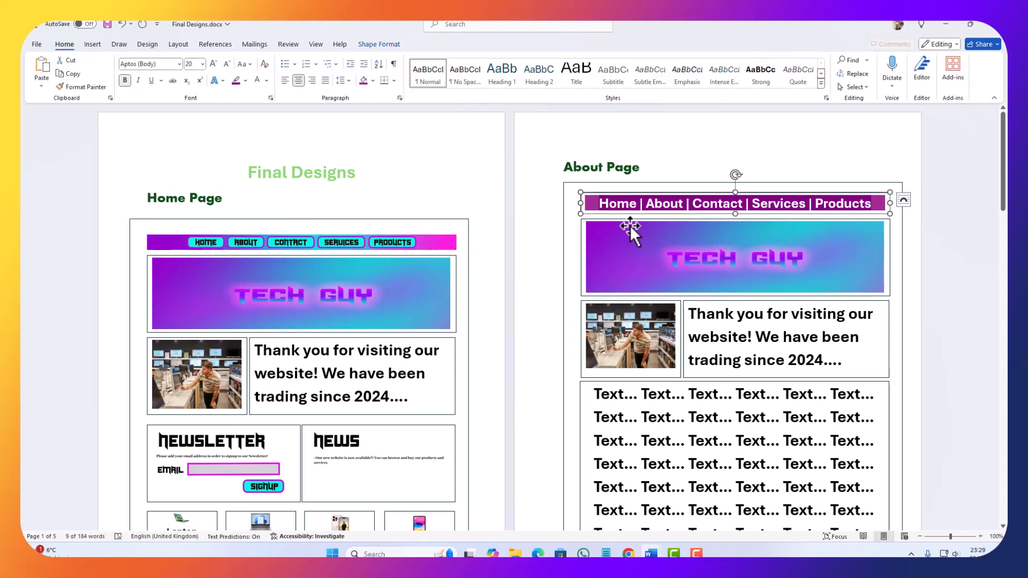
key("ctrl")
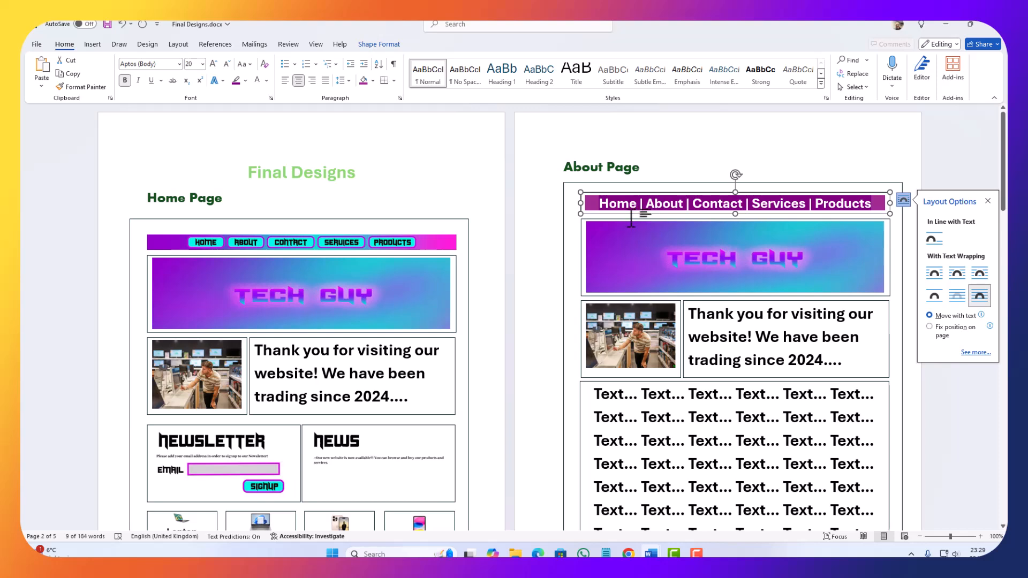
key("Delete")
key("ctrl+v")
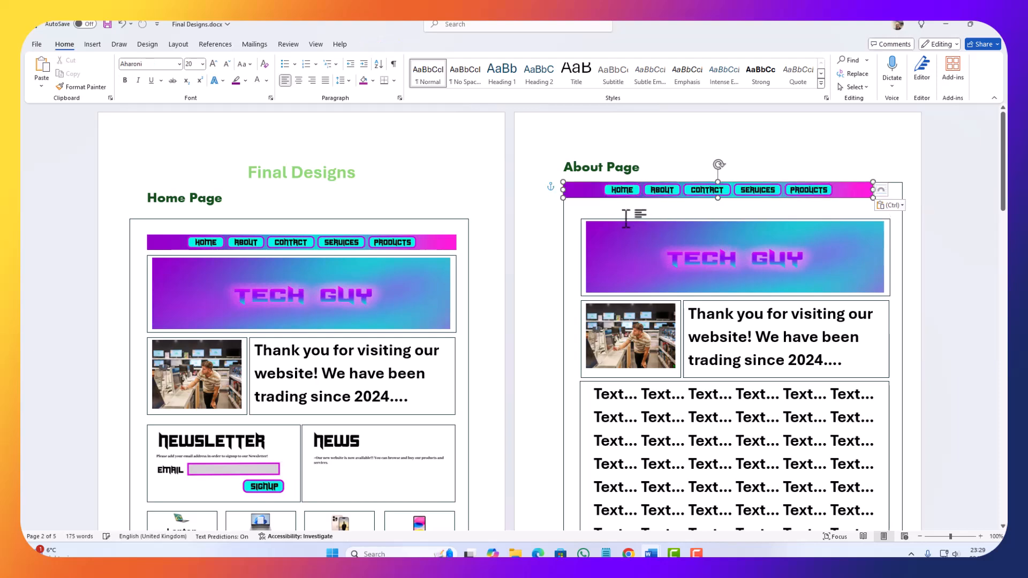
left_click_drag(637, 198, 656, 219)
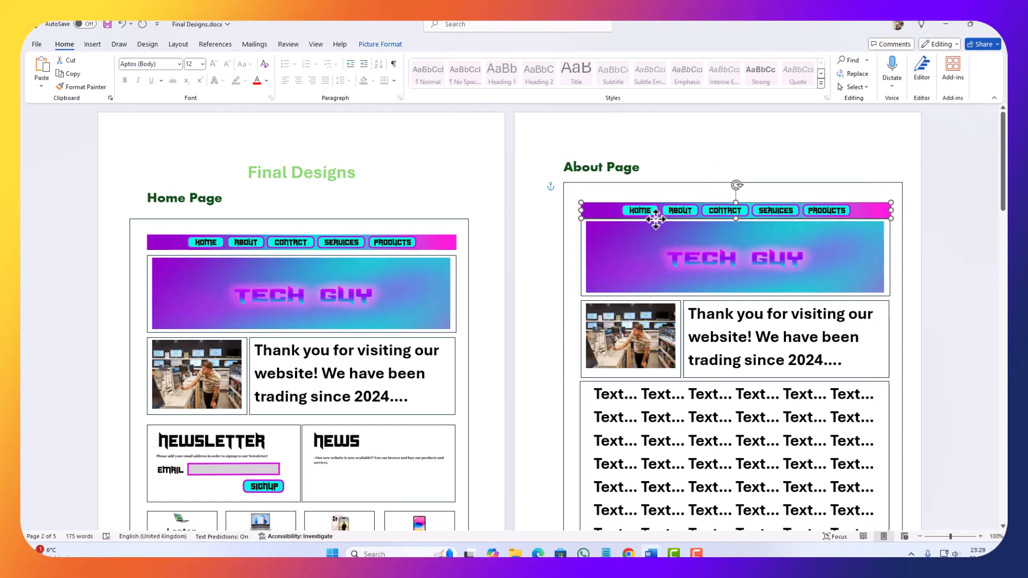
Step: Replace the Contact Page's text navigation bar with the graphic menu image, placed just above its Tech Guy banner
scroll(358, 391, "down", 7)
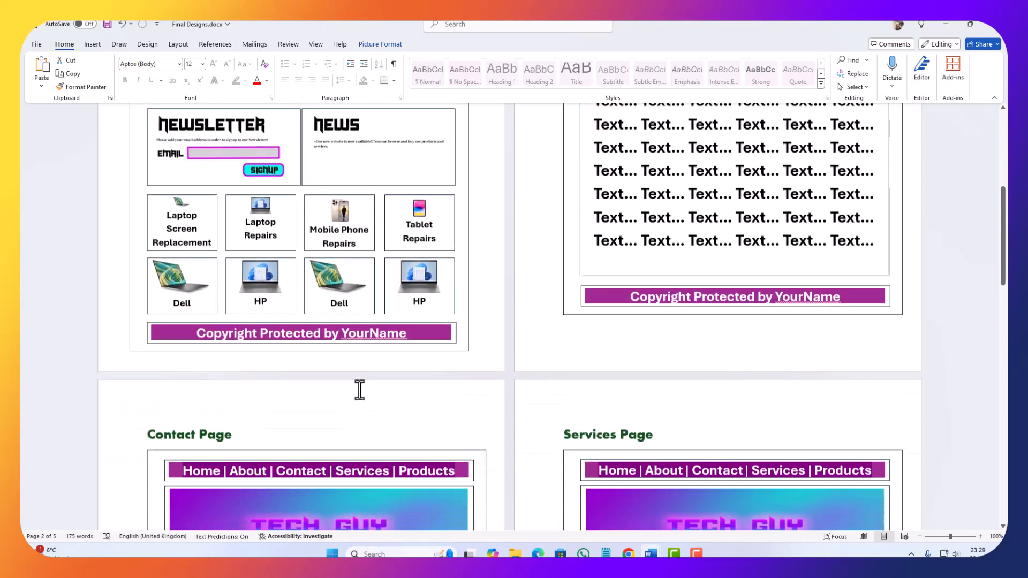
scroll(276, 384, "down", 1)
left_click(274, 330)
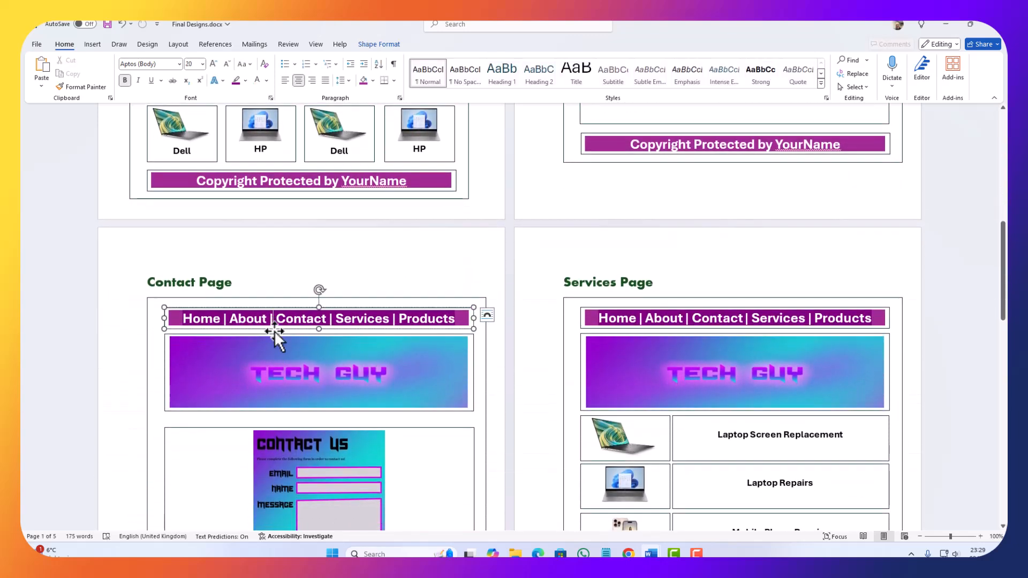
key("Delete")
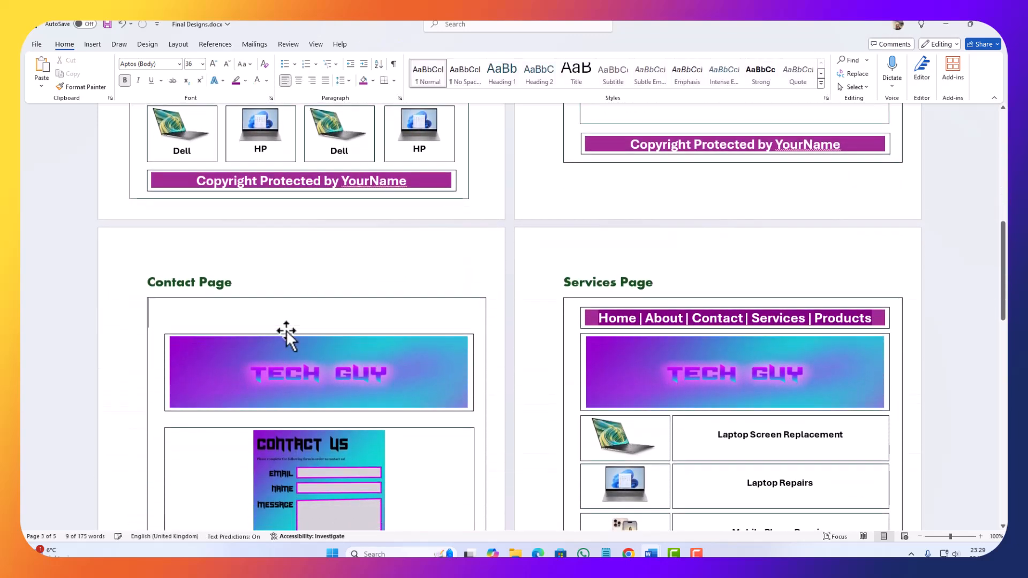
key("ctrl+v")
left_click_drag(292, 310, 308, 333)
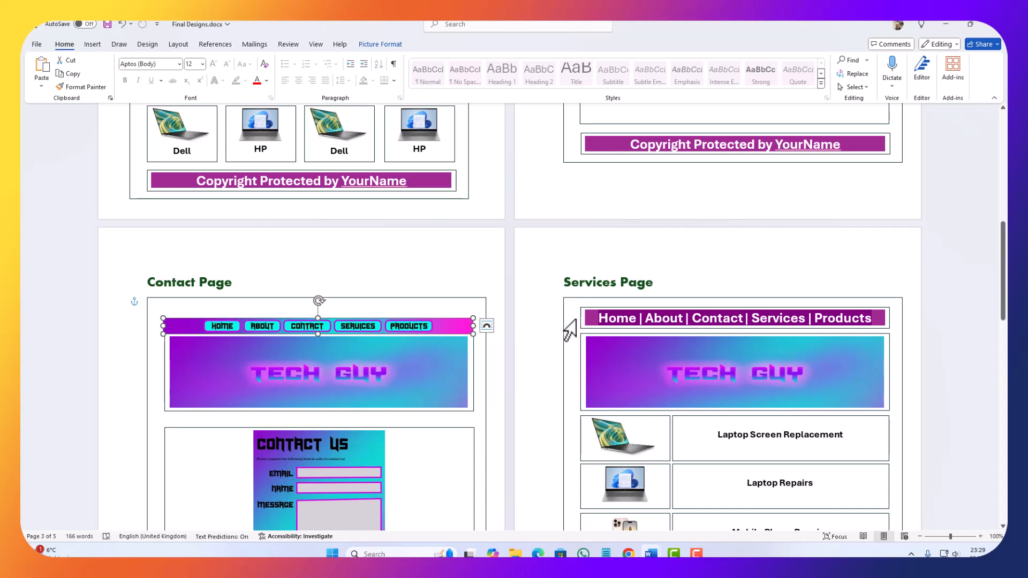
Step: Swap the Services Page's text navigation bar for the graphic menu image and place it above the banner
left_click(582, 331)
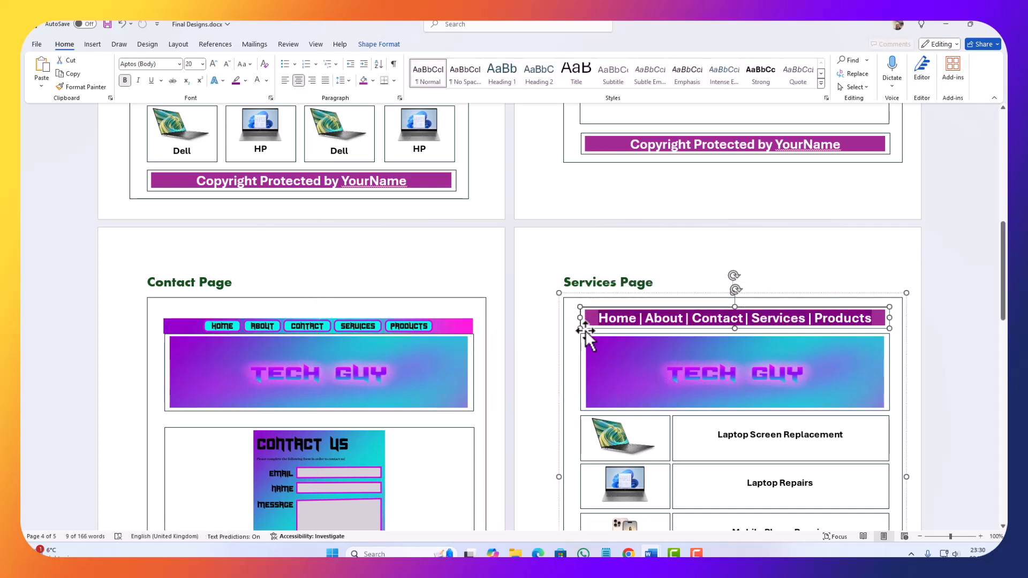
key("ctrl+v")
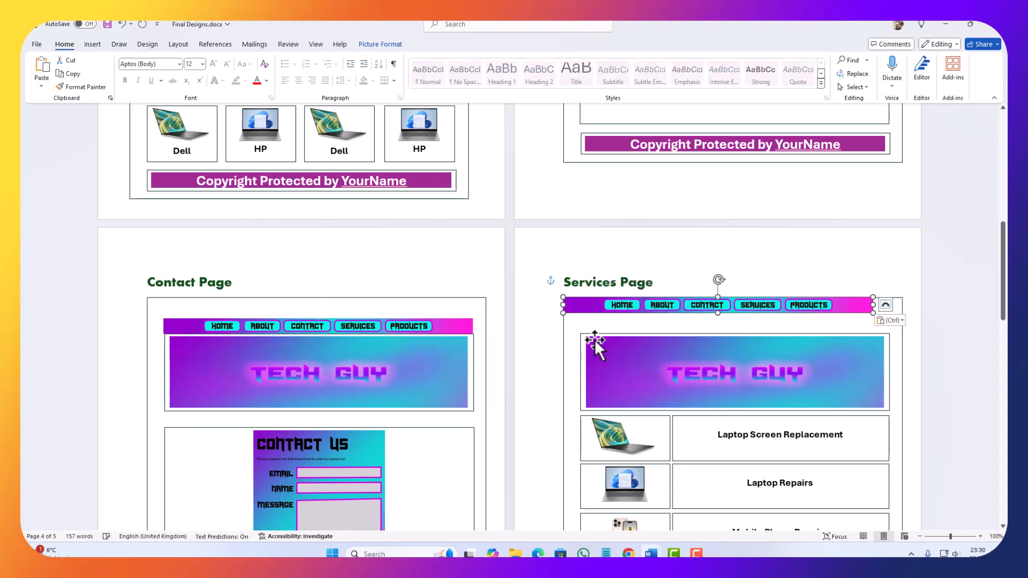
left_click_drag(632, 311, 649, 332)
Step: Delete the Products Page's text navigation bar and paste the graphic menu image above the banner in its place
scroll(532, 351, "down", 10)
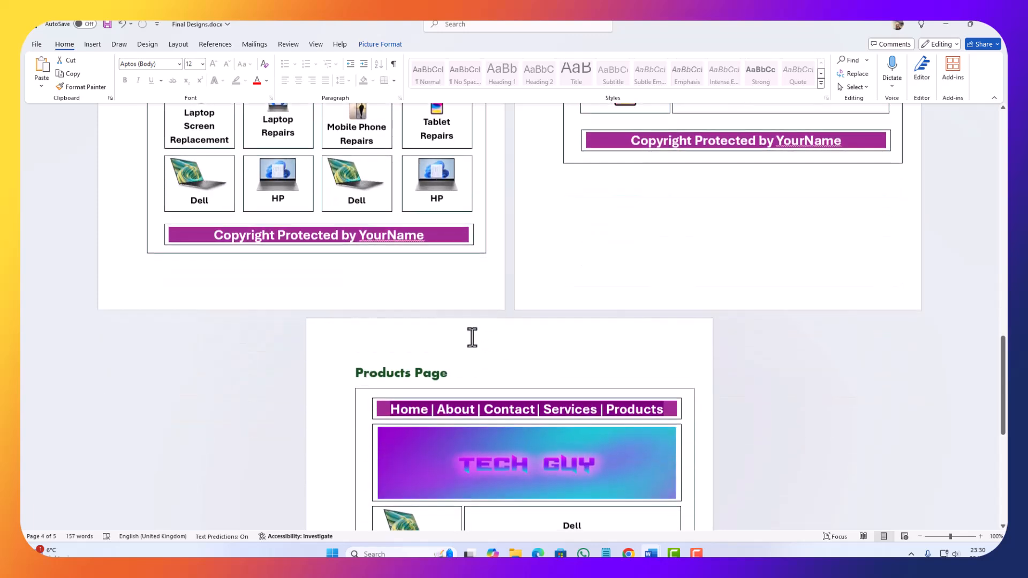
left_click(380, 304)
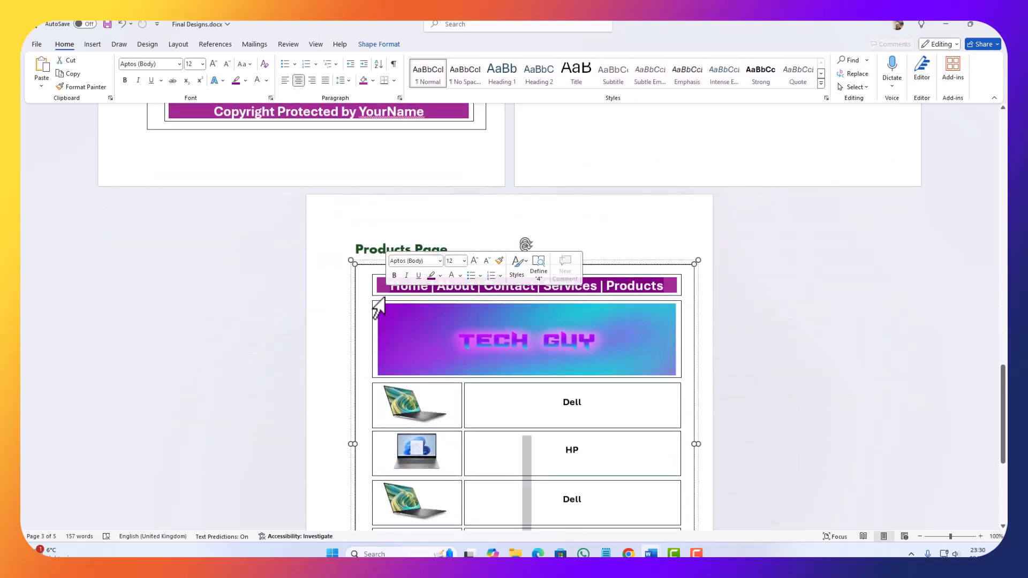
left_click(373, 296)
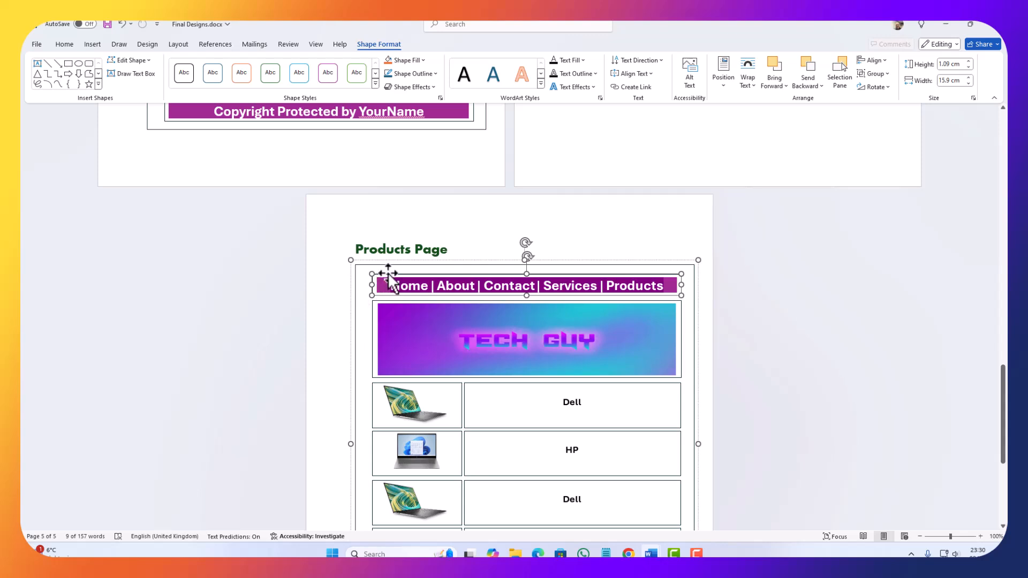
key("Delete")
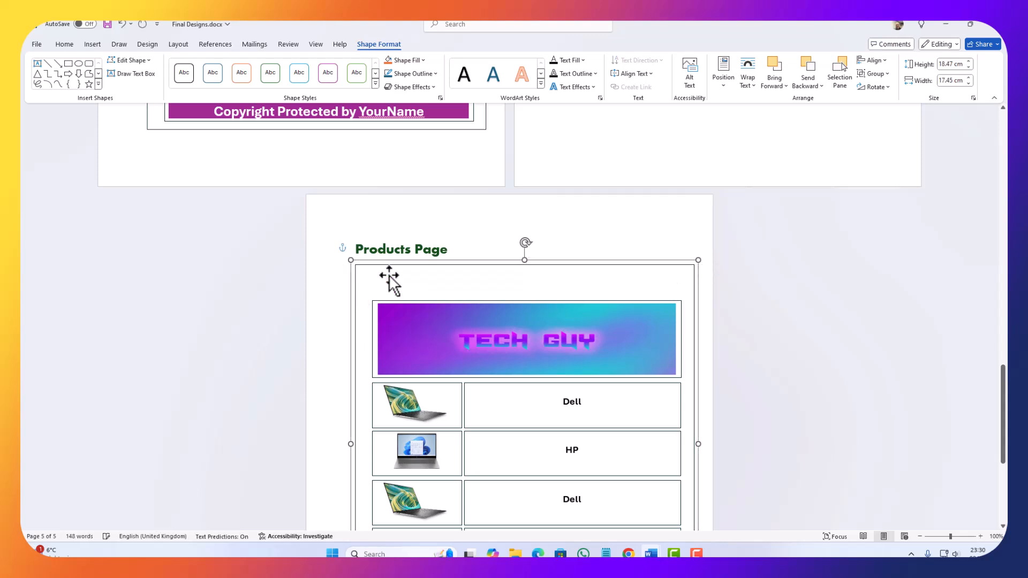
key("ctrl+v")
left_click_drag(388, 274, 455, 296)
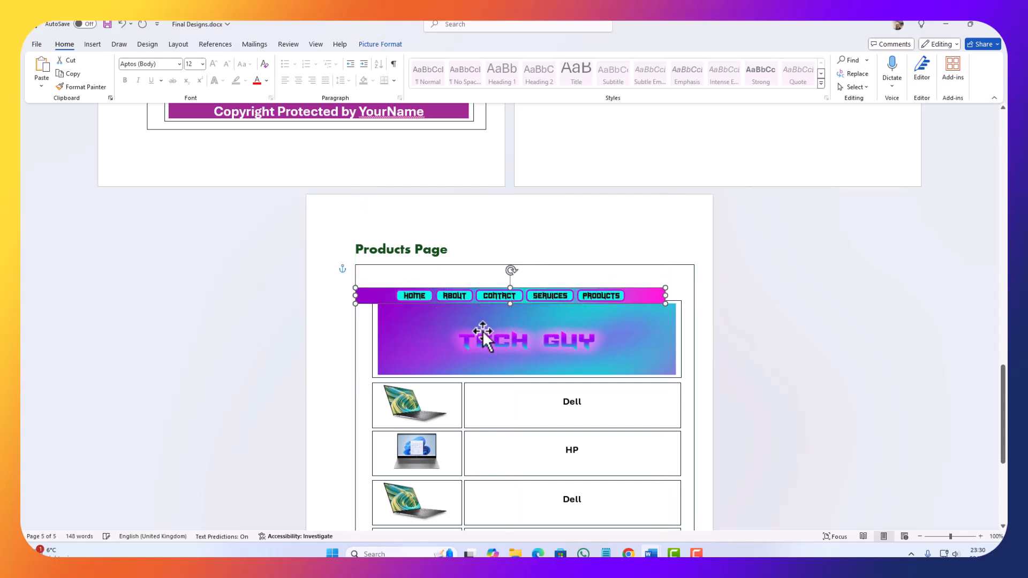
Step: Nudge the Products Page's menu image into alignment with the banner frame's side edges, just above the banner
key("Right")
key("Right")
key("Right")
key("Right")
key("Right")
key("Right")
key("Right")
key("Right")
key("Right")
key("Right")
key("Right")
key("Right")
key("Right")
key("Right")
key("Right")
key("Right")
key("Right")
key("Right")
key("Right")
key("Right")
key("Up")
key("Up")
key("Up")
key("Up")
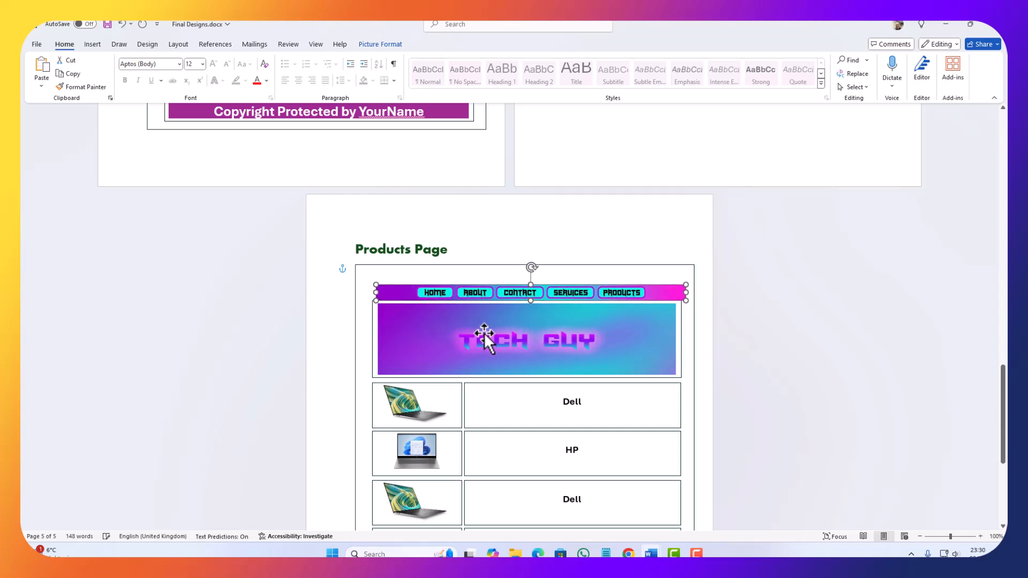
key("Left")
key("Left")
key("Left")
key("Left")
key("Left")
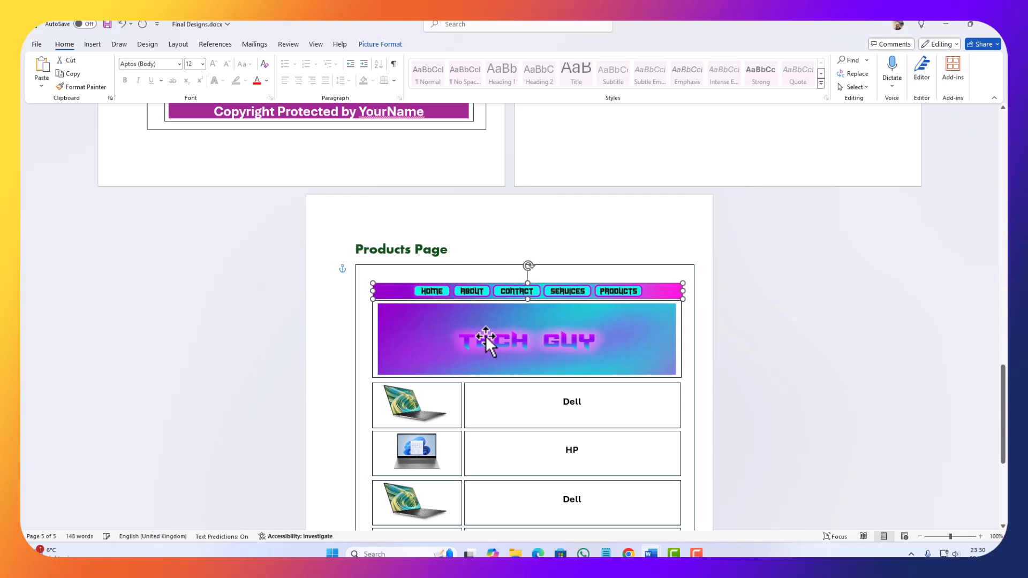
key("Down")
key("Down")
key("Down")
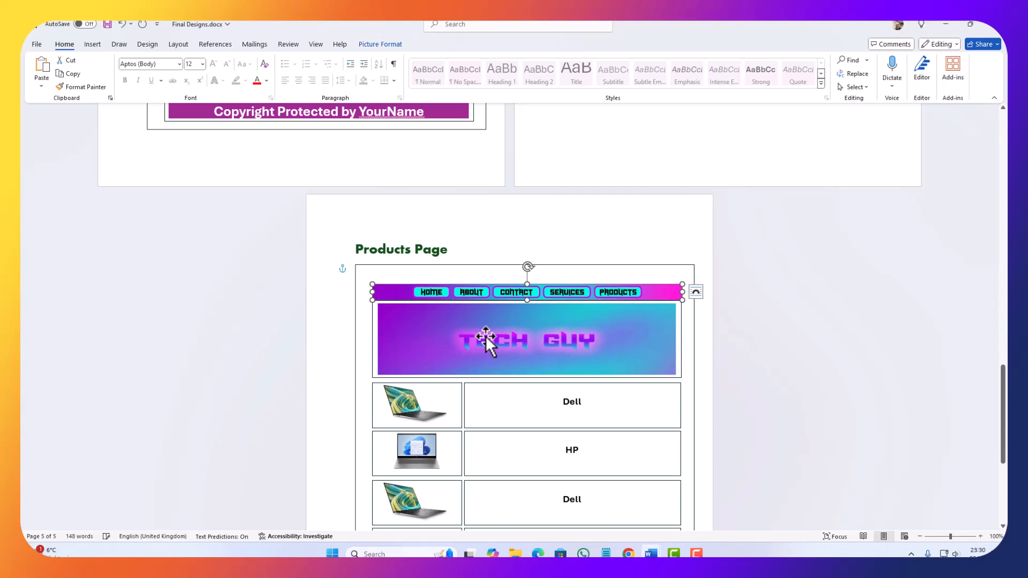
Step: Review the page designs, checking the navigation bars, content blocks and copyright footers
scroll(793, 402, "up", 3)
scroll(792, 402, "up", 15)
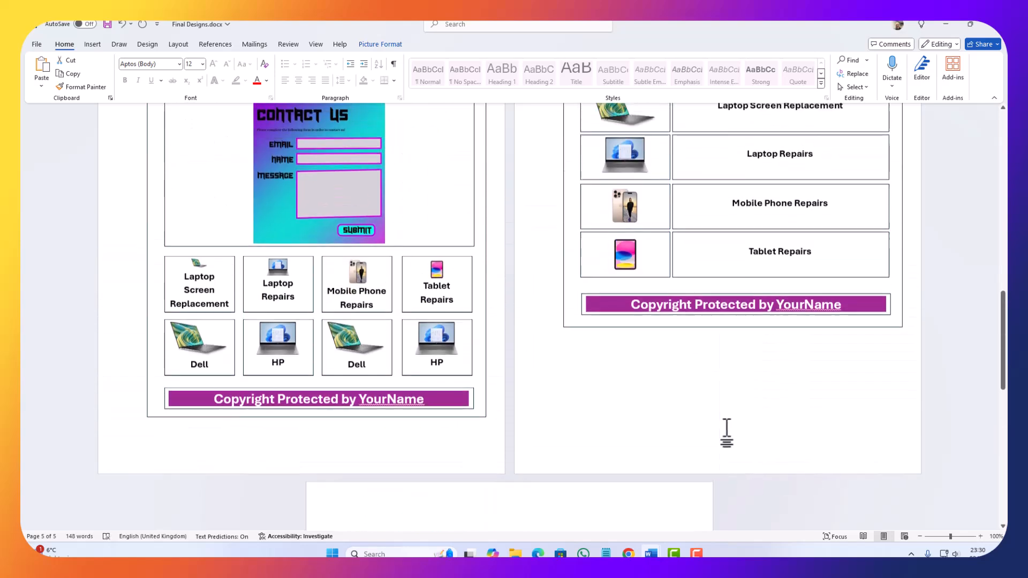
scroll(479, 427, "up", 10)
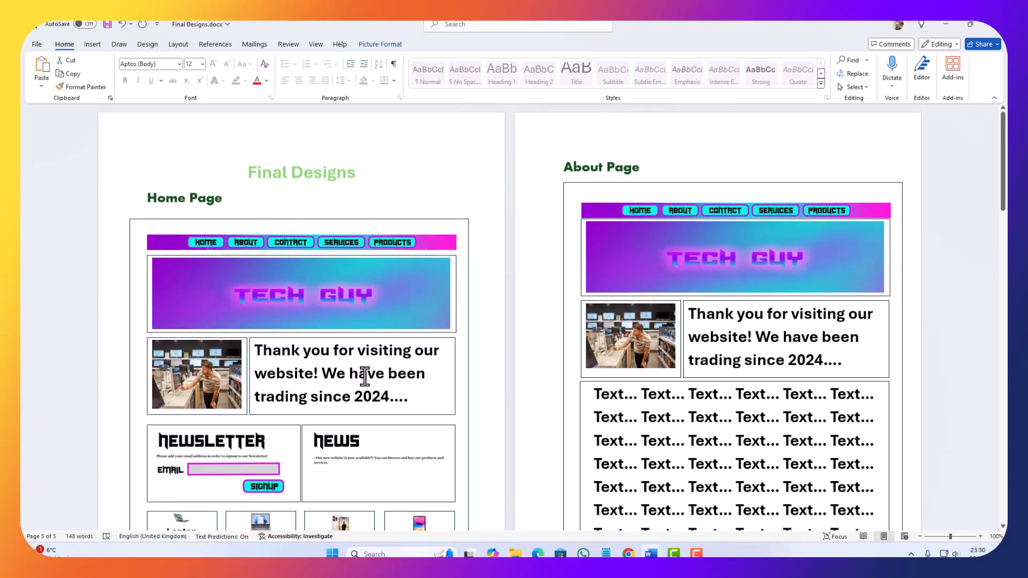
scroll(365, 375, "down", 8)
scroll(298, 474, "up", 8)
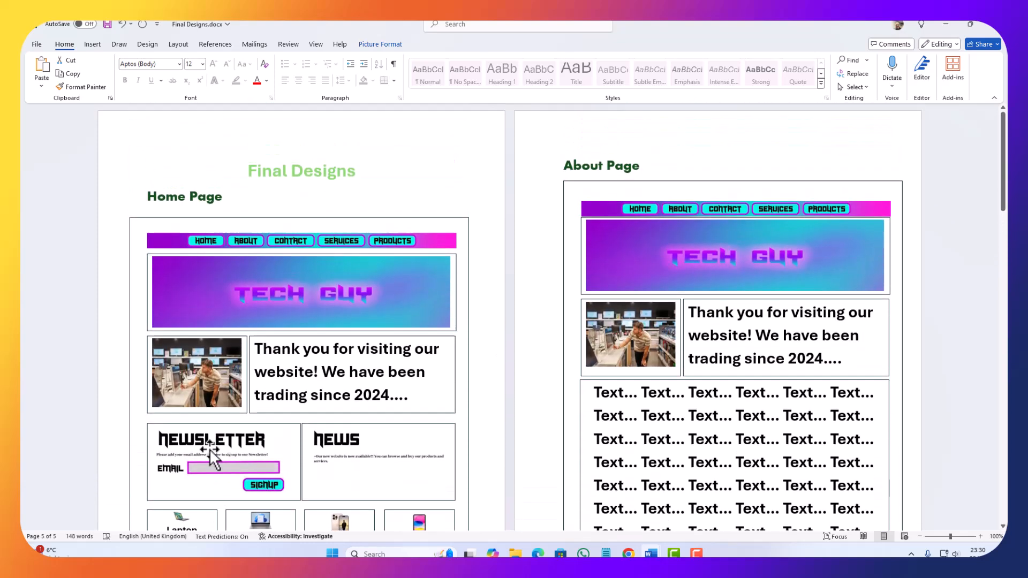
scroll(214, 439, "down", 8)
scroll(224, 413, "up", 2)
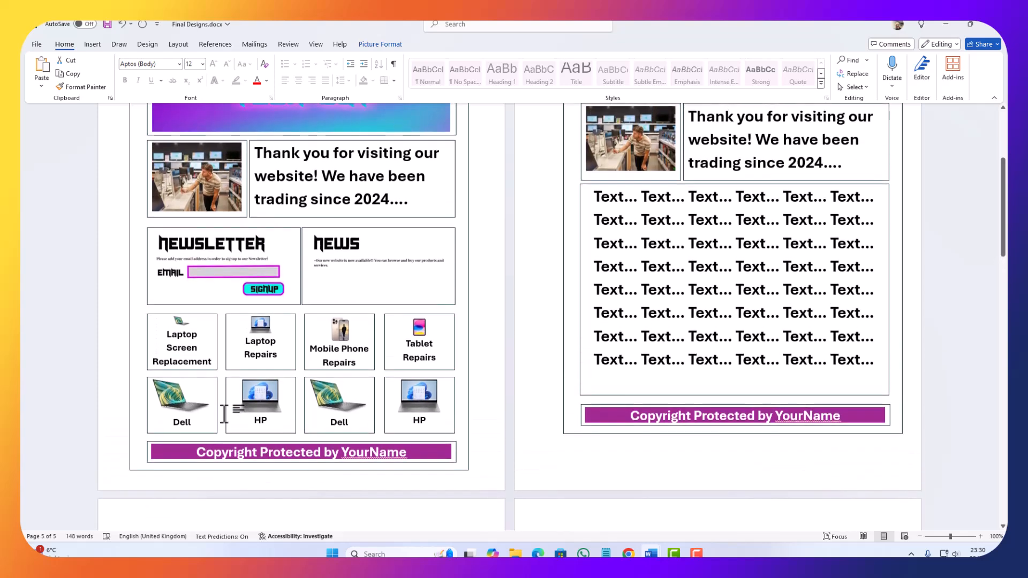
scroll(224, 412, "up", 3)
scroll(223, 413, "down", 7)
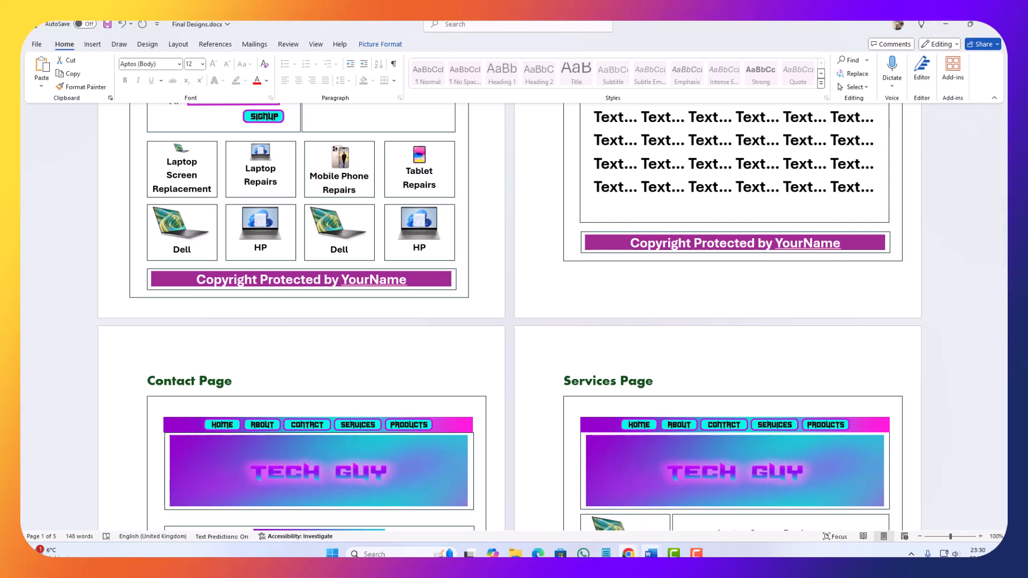
Step: Switch to Photopea and hide all button shape and text layers in Menu.psd, leaving only the Background layer visible
mouse_move(627, 553)
left_click(605, 529)
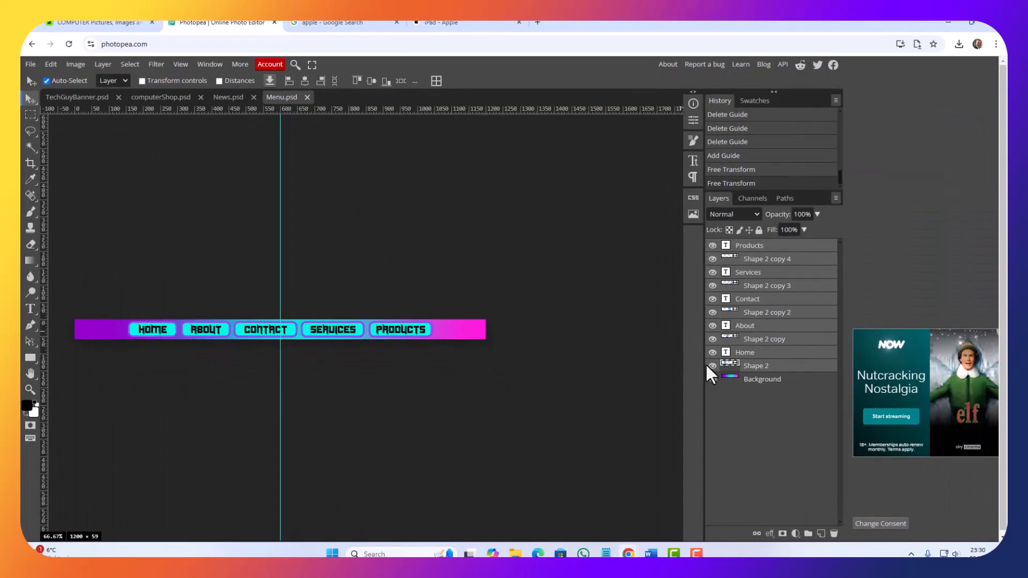
left_click_drag(712, 352, 712, 245)
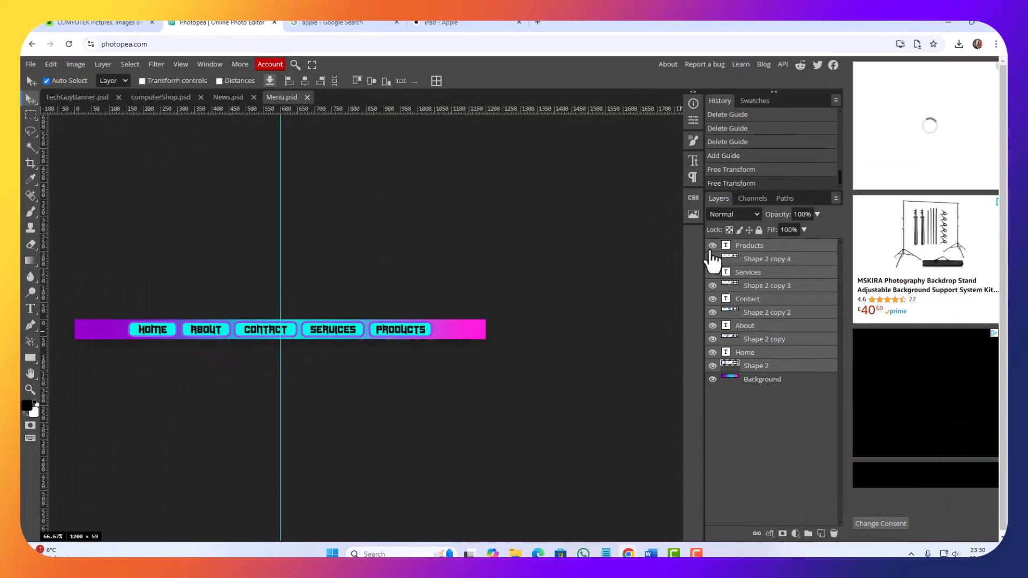
left_click(712, 365)
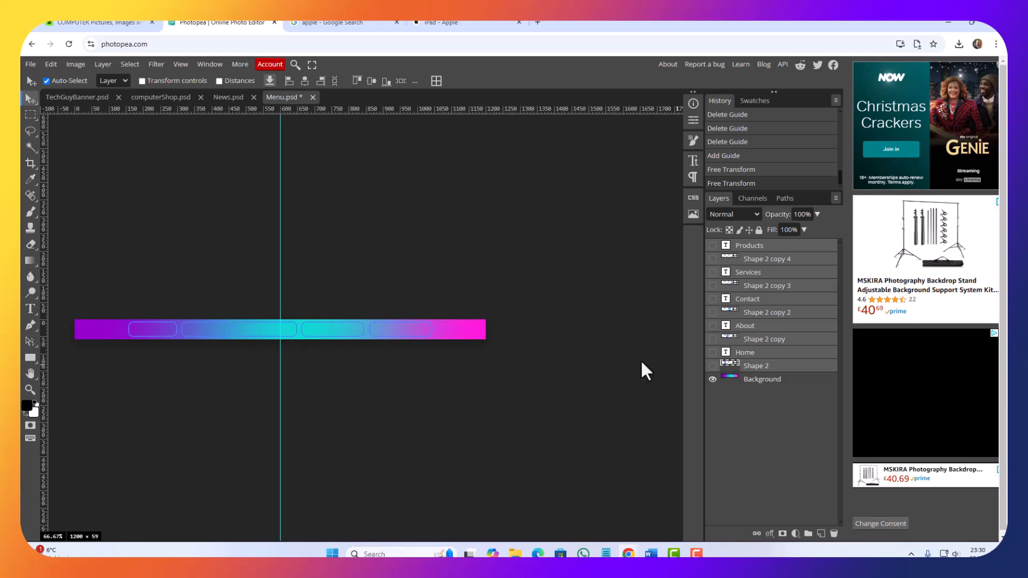
Step: Export the plain gradient bar as a 1200 × 59 px JPG named Menu at 70% quality
left_click(34, 65)
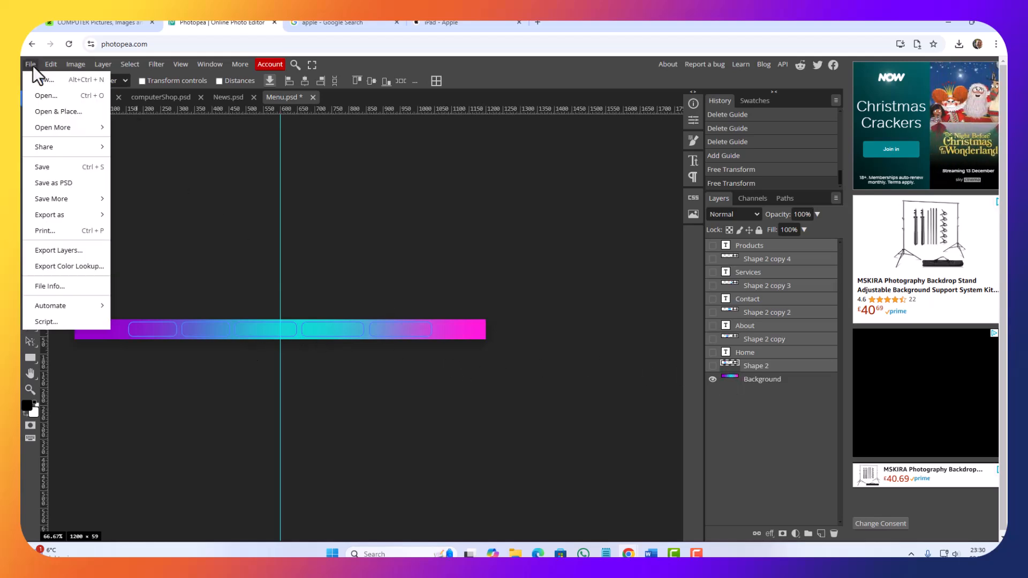
mouse_move(61, 217)
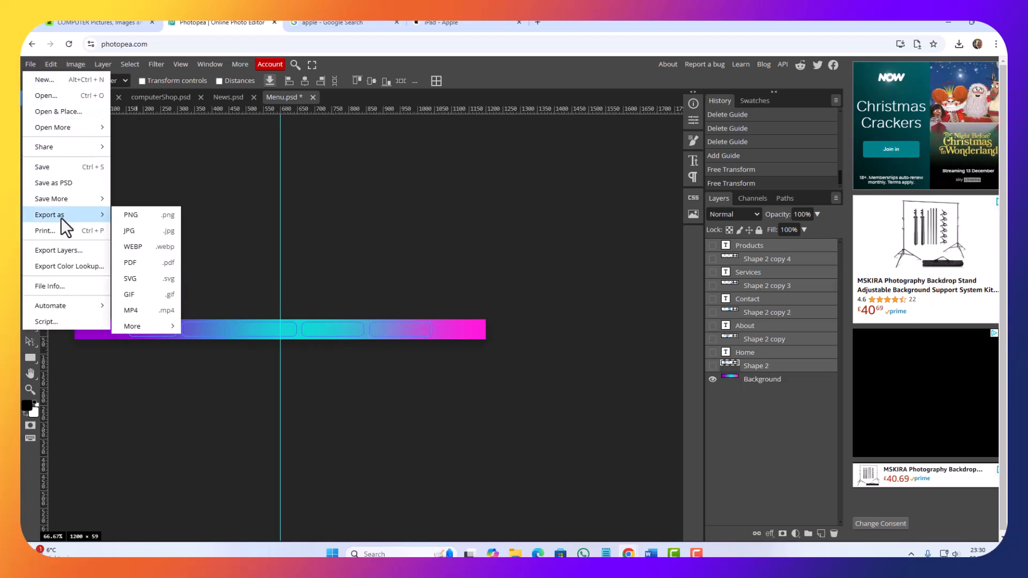
left_click(130, 235)
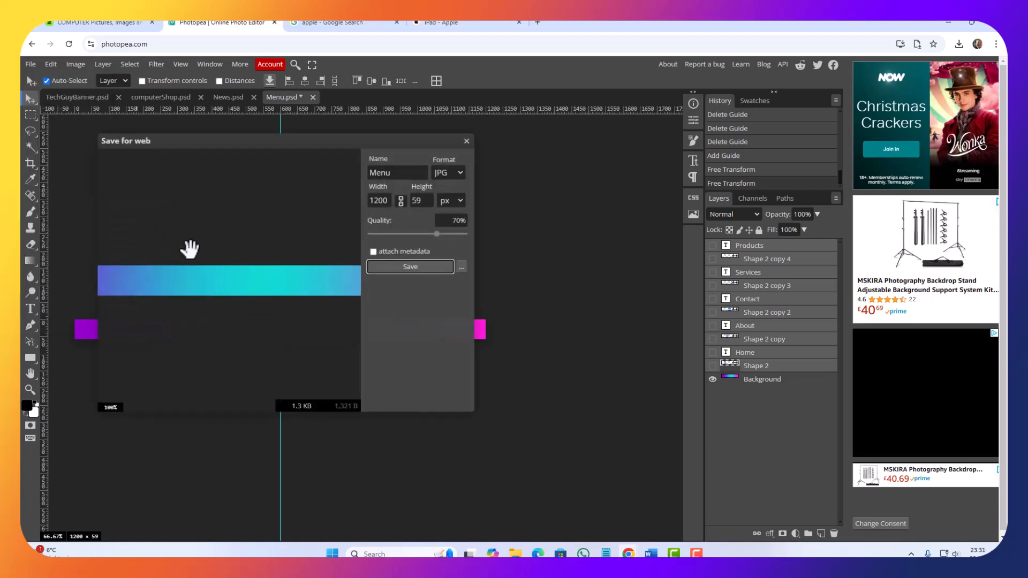
left_click(409, 266)
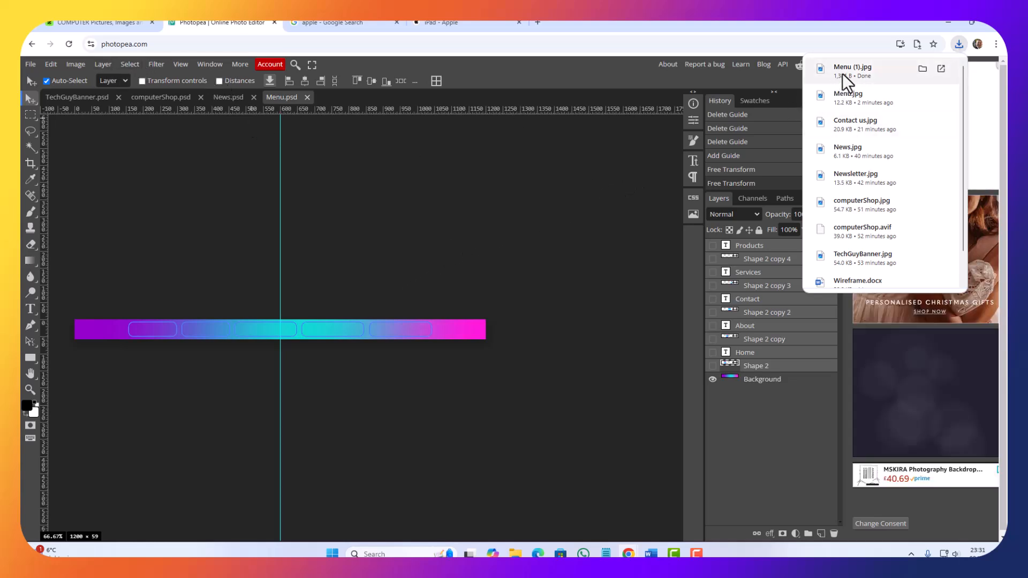
mouse_move(915, 75)
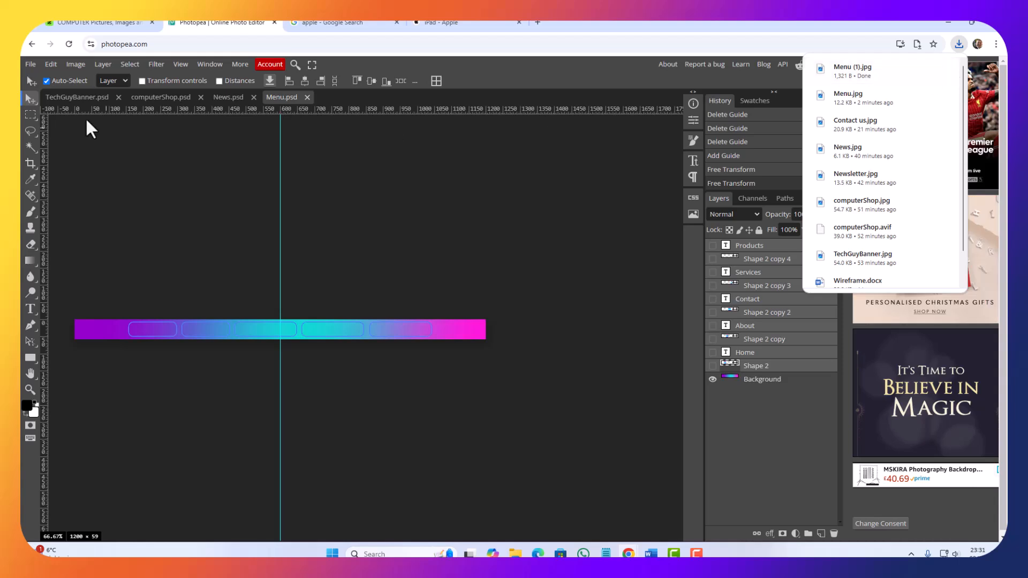
Step: Save the plain gradient bar as a separate PSD file named BackgroundFooter
left_click(25, 68)
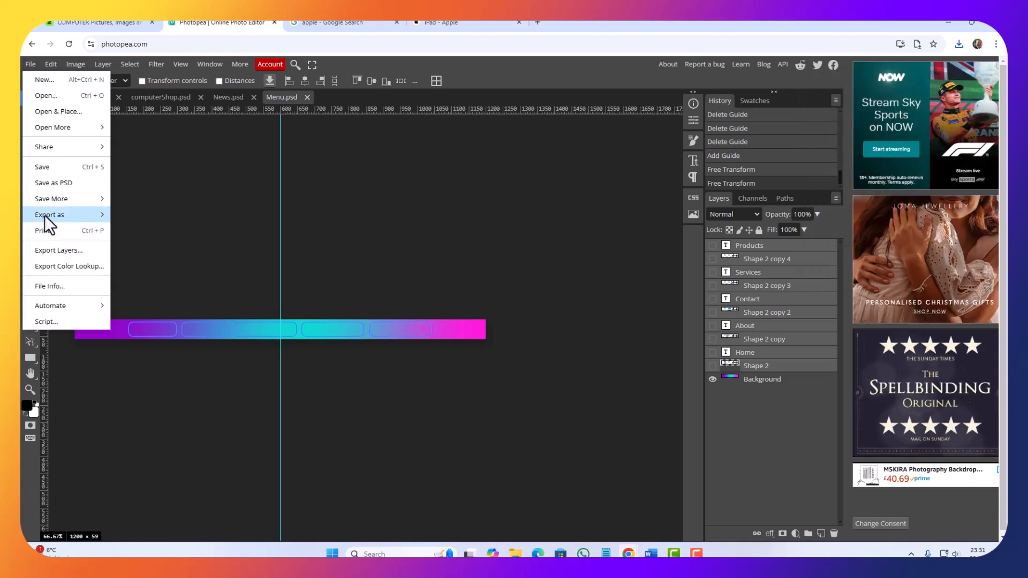
left_click(54, 184)
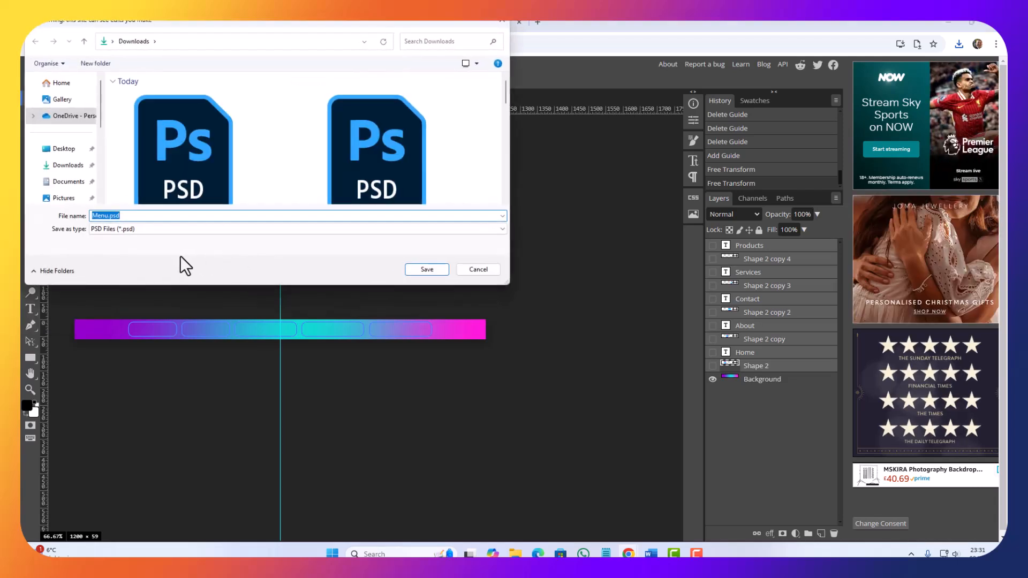
type("B")
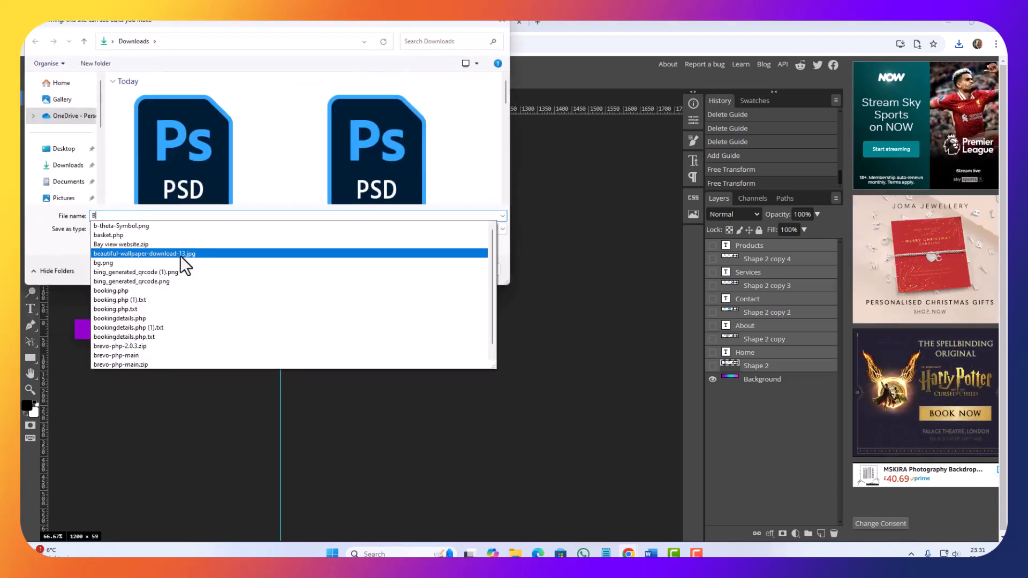
type("ackground")
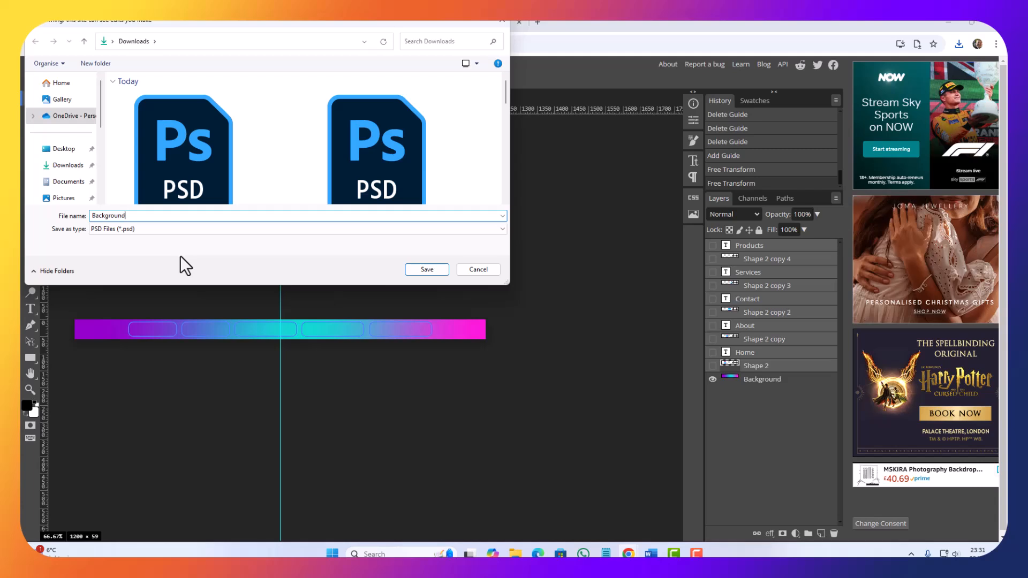
type("Footer")
key("Return")
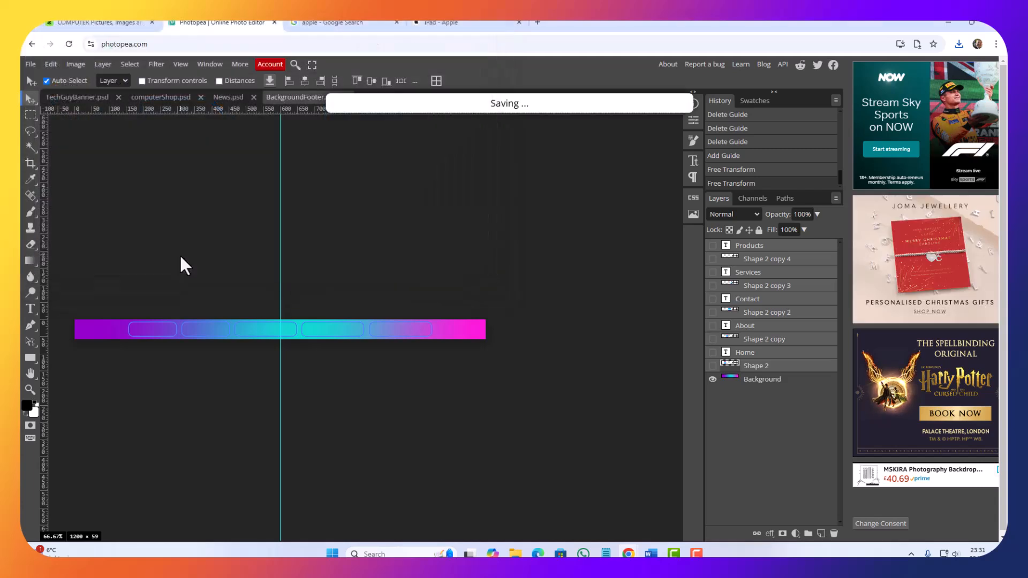
Step: Export the plain BackgroundFooter bar as a 1200 × 59 px JPG
left_click(29, 64)
mouse_move(80, 215)
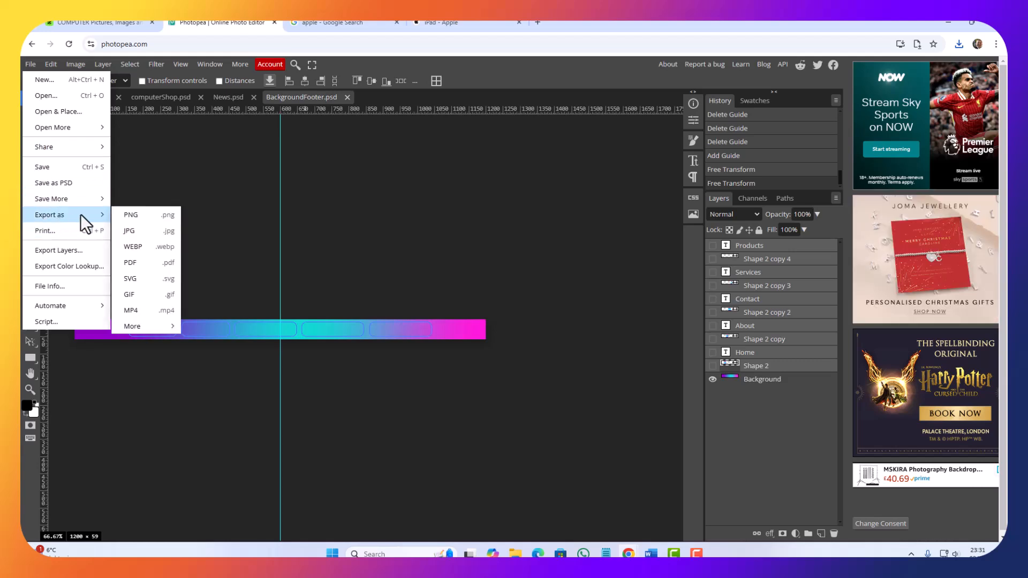
left_click(131, 231)
left_click(406, 264)
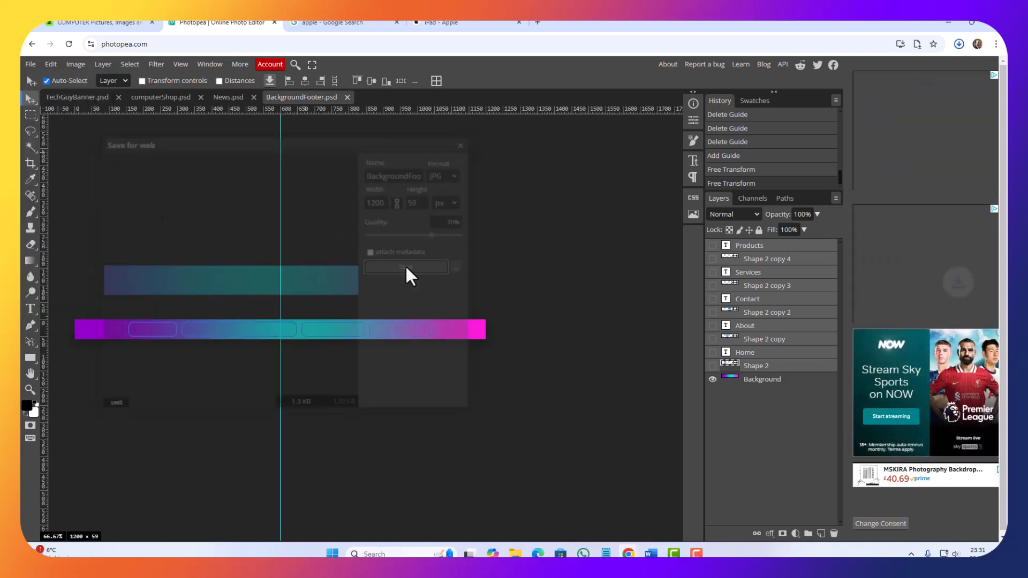
Step: Switch to Final Designs.docx in Word and copy the first page's footer text, "Copyright Protected by YourName"
left_click(947, 22)
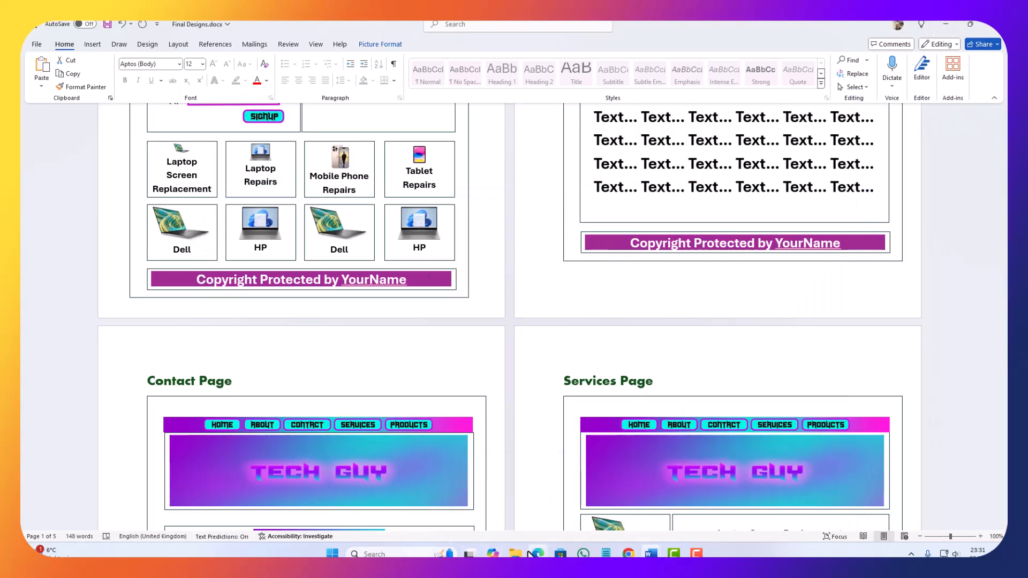
mouse_move(514, 553)
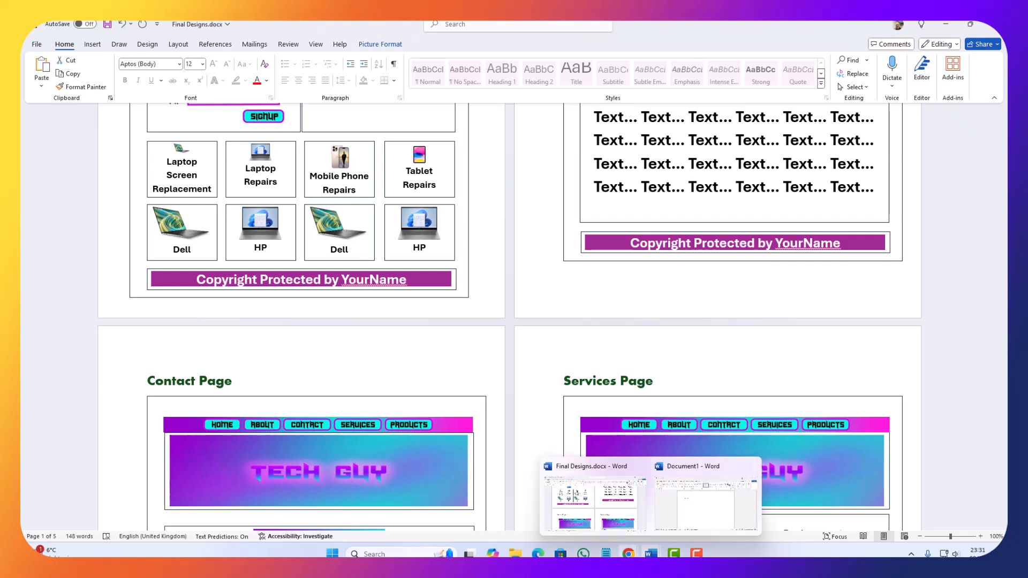
mouse_move(627, 553)
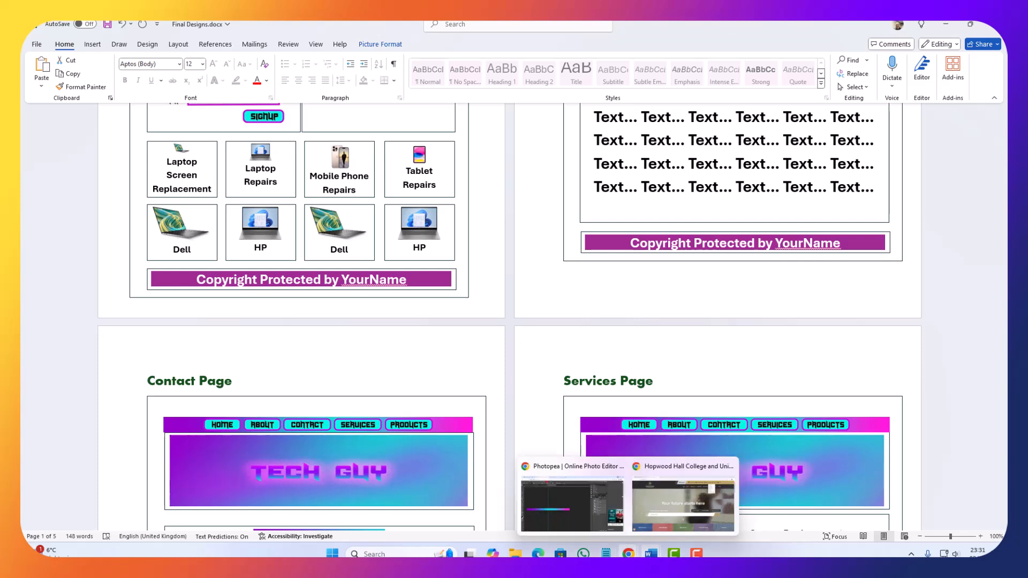
left_click(572, 517)
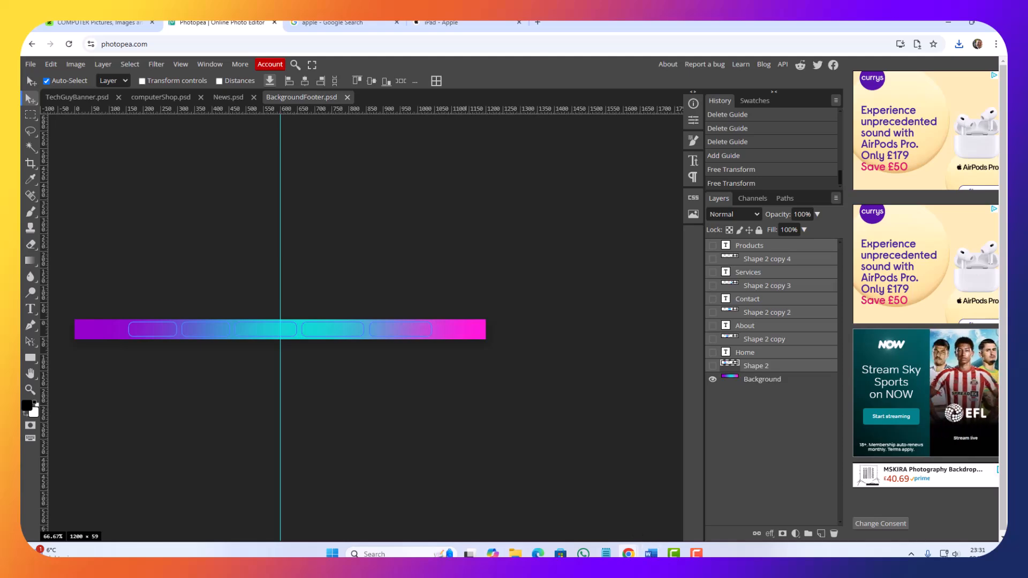
mouse_move(650, 553)
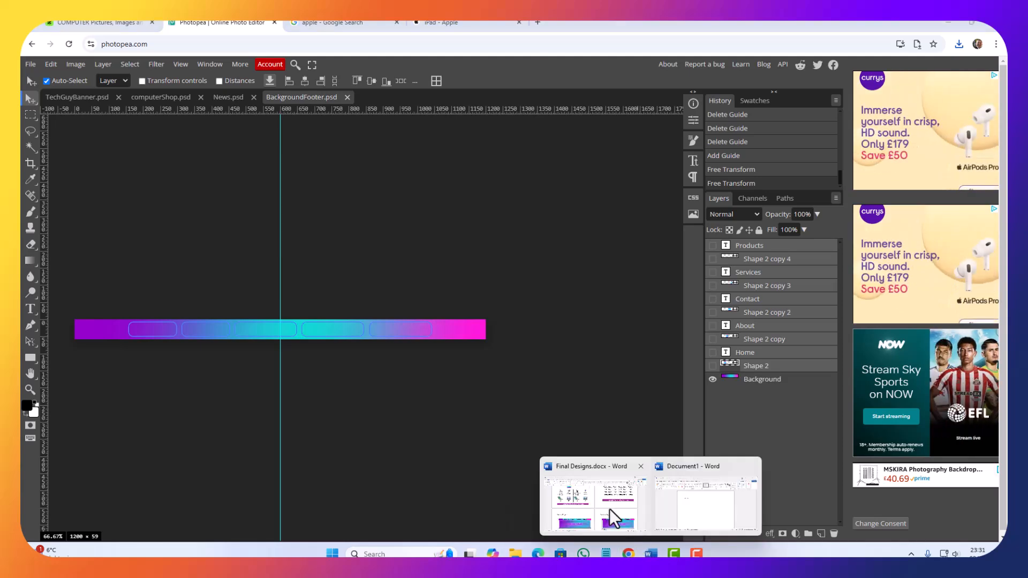
left_click(595, 513)
left_click(349, 287)
left_click(349, 287)
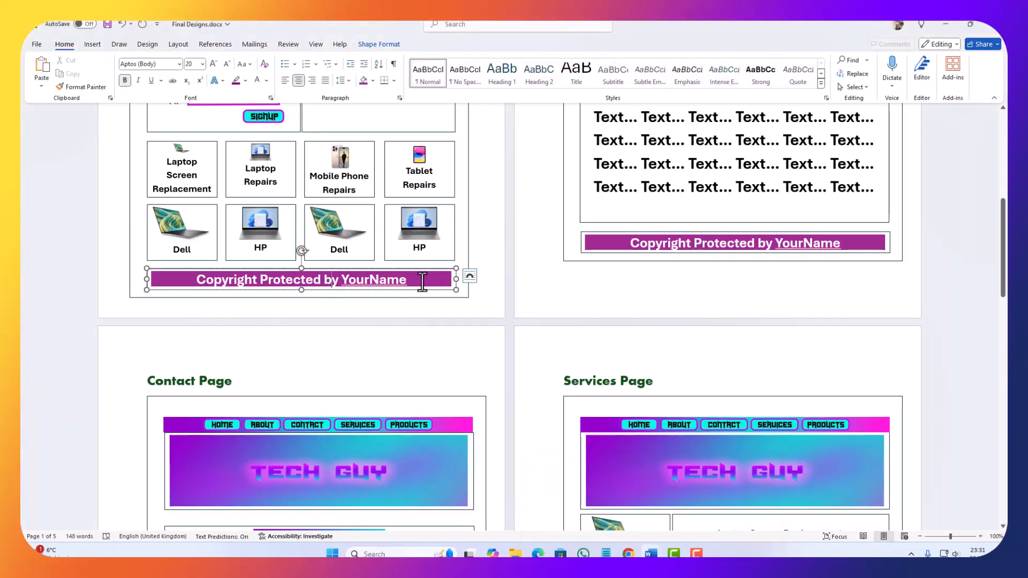
left_click_drag(415, 279, 158, 281)
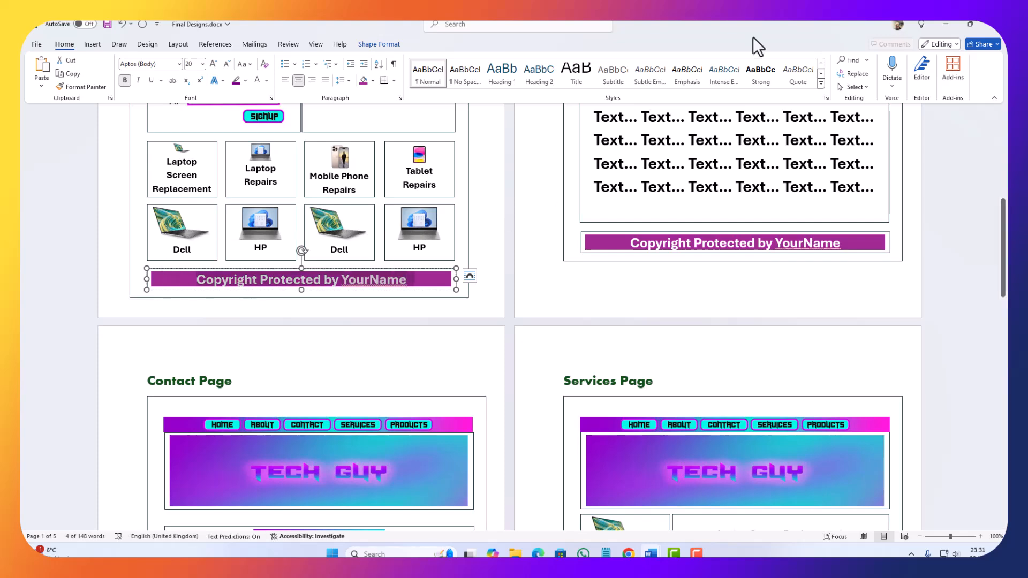
Step: Return to Photopea and paste "Copyright Protected by YourName" as a new text layer on the gradient bar
left_click(940, 25)
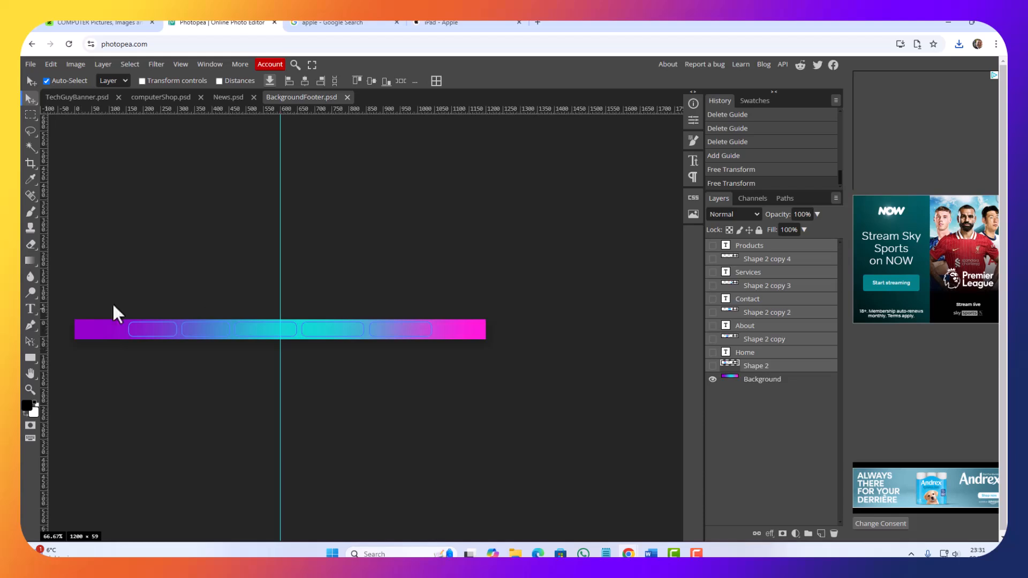
left_click(30, 309)
left_click(110, 332)
type("COPYRIGHT PROTECTED BY YOURNAME")
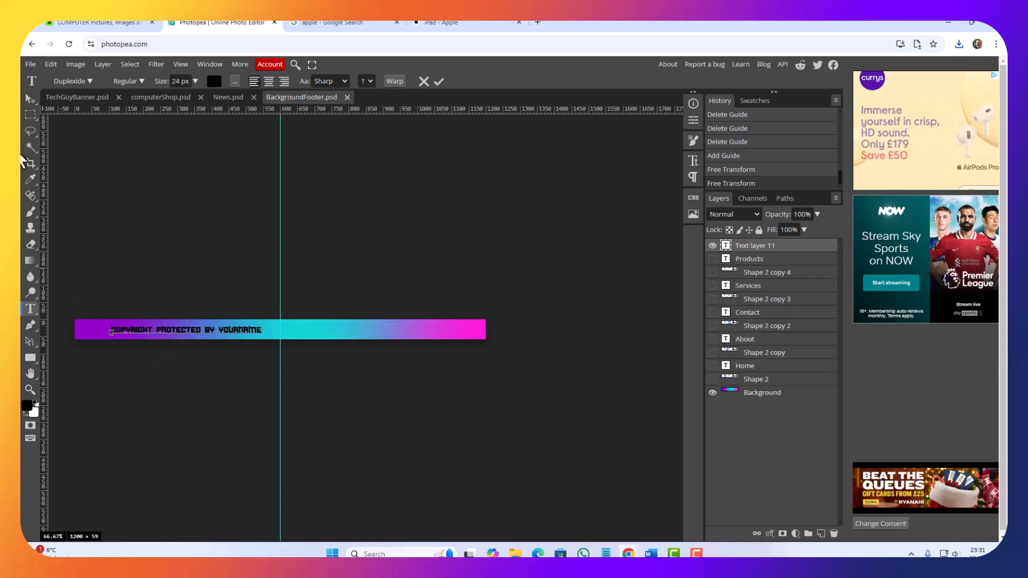
left_click(29, 100)
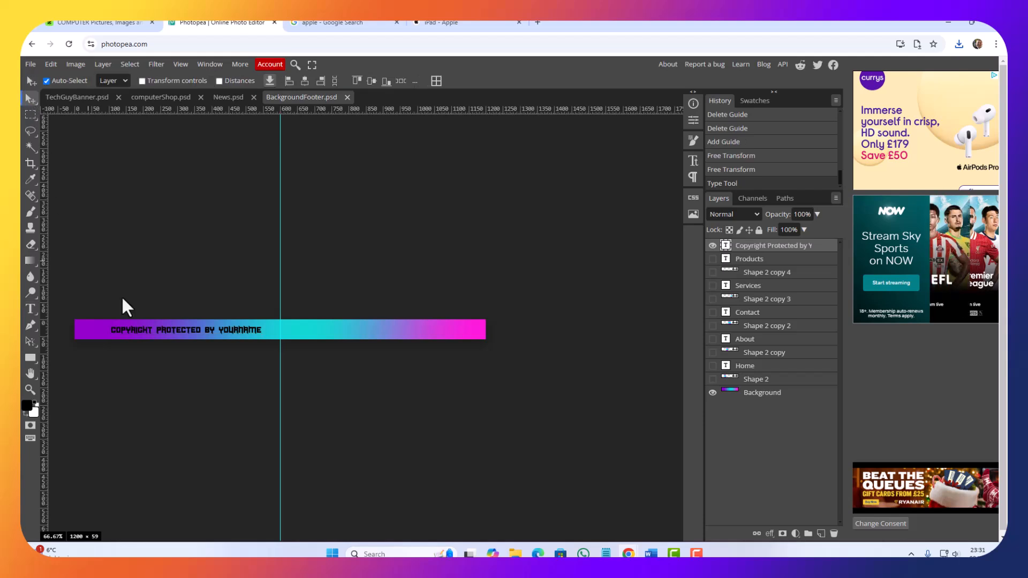
Step: Change the colour of the whole copyright text to white (ffffff)
double_click(725, 245)
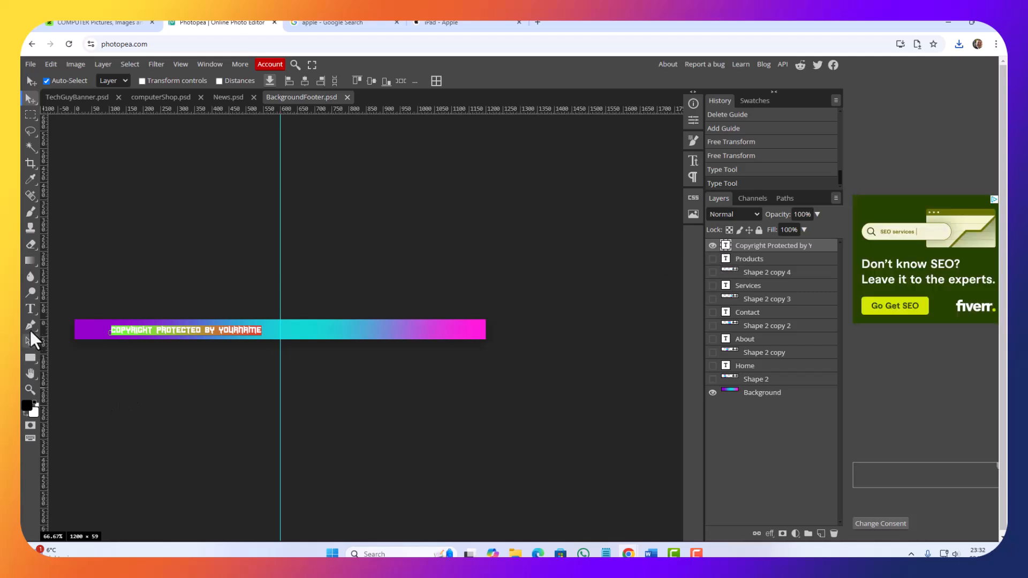
left_click(30, 310)
left_click(214, 81)
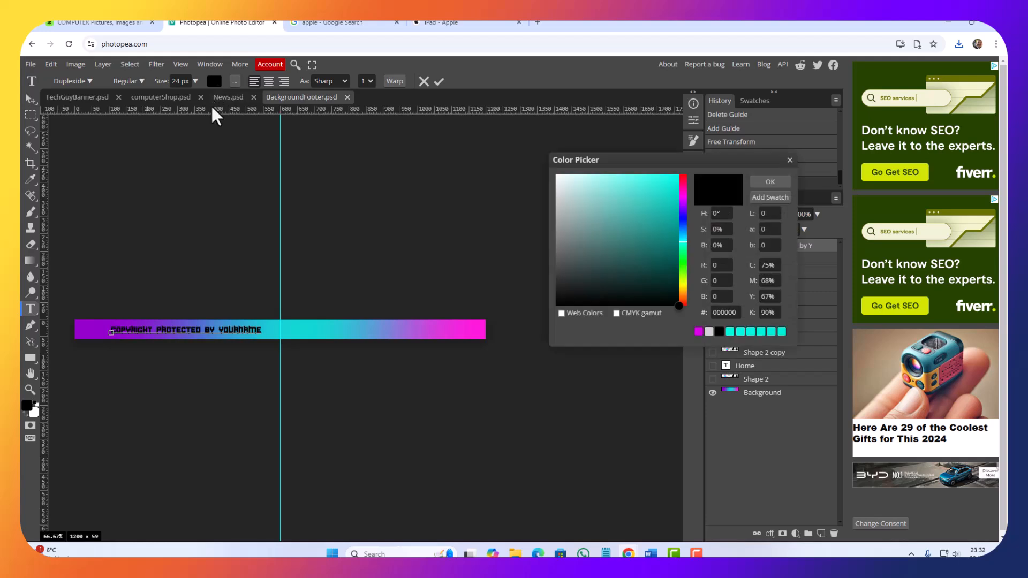
left_click_drag(581, 251, 528, 153)
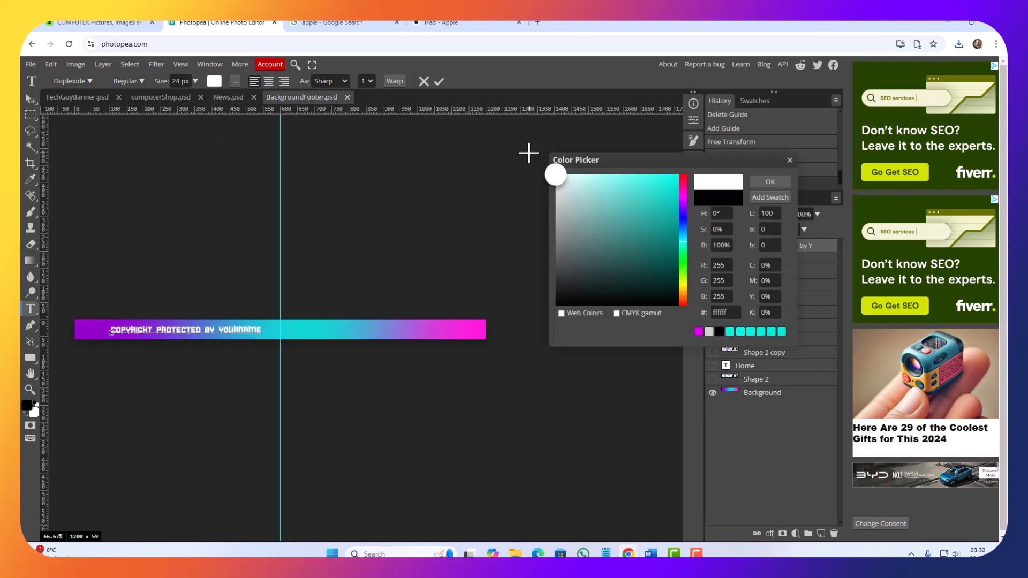
left_click(769, 182)
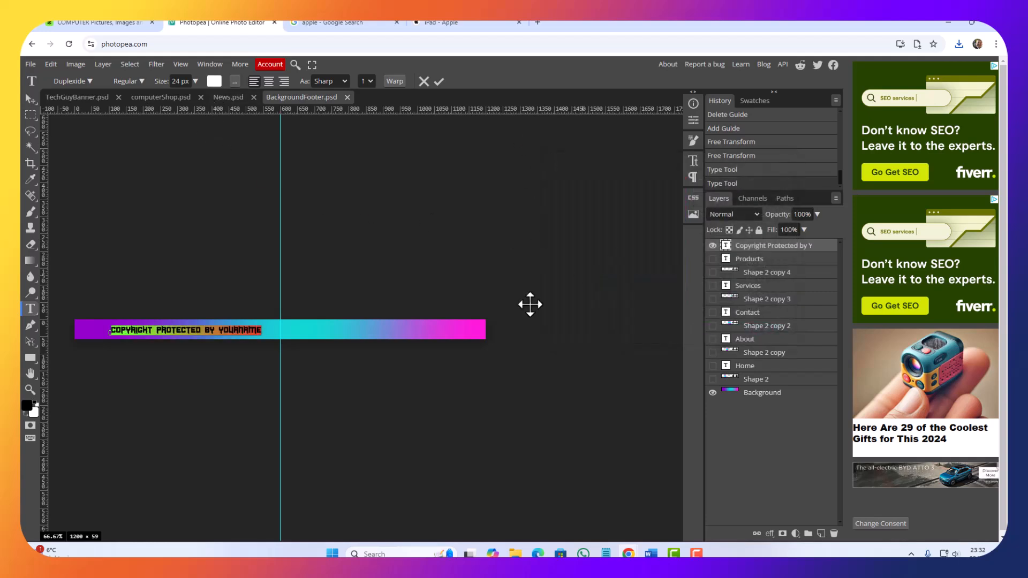
Step: Enlarge the copyright text proportionally to 168.56% with Free Transform
left_click(53, 64)
left_click(64, 298)
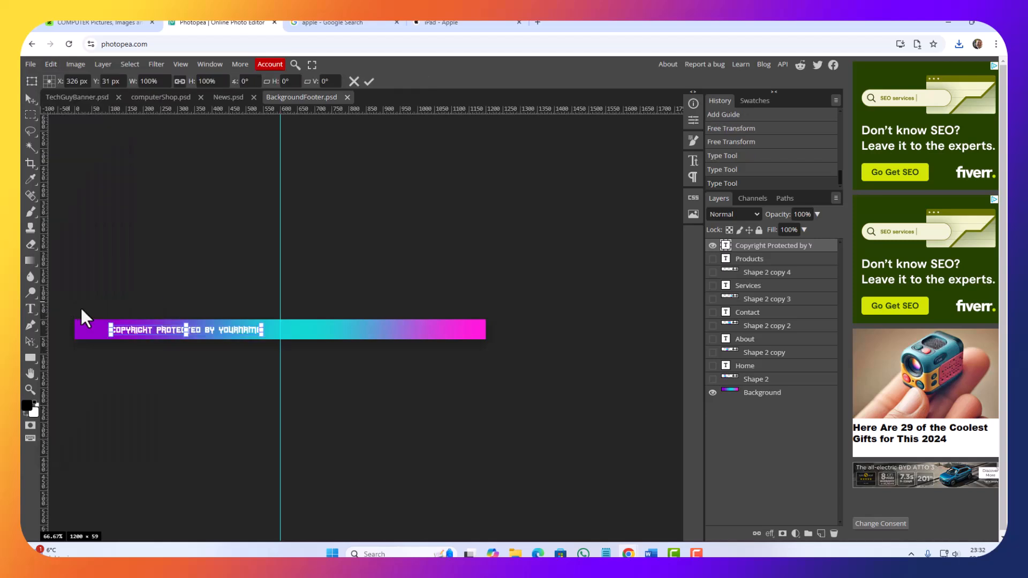
left_click_drag(261, 328, 364, 323)
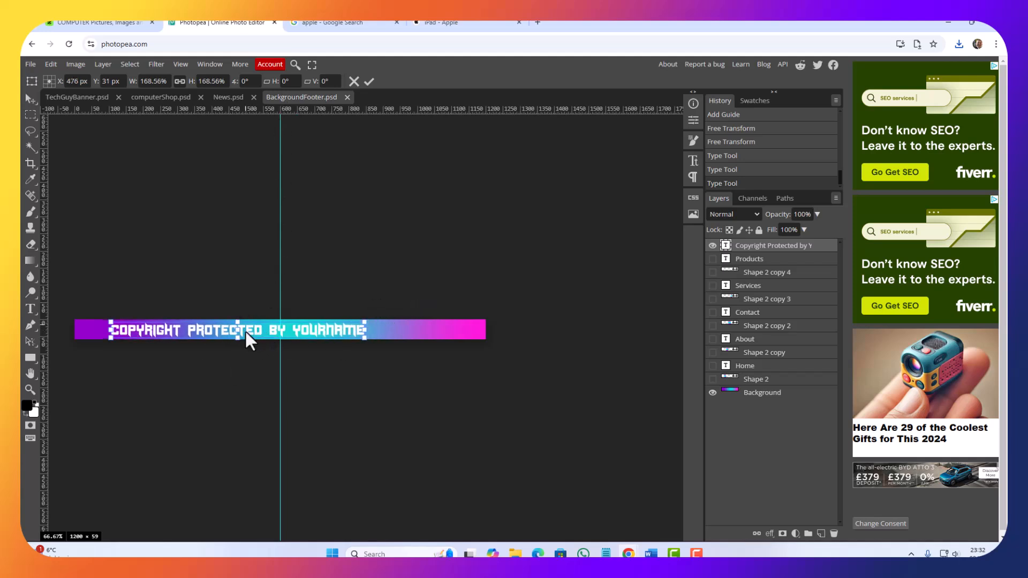
Step: Nudge the copyright text horizontally to X 601 px, centring it on the vertical guide
key("Right")
key("Right")
key("Right")
key("Right")
key("Right")
key("Right")
key("Right")
key("Right")
key("Right")
key("Right")
key("Right")
key("Right")
key("Right")
key("Right")
key("Right")
key("Right")
key("Right")
key("Right")
key("Right")
key("Right")
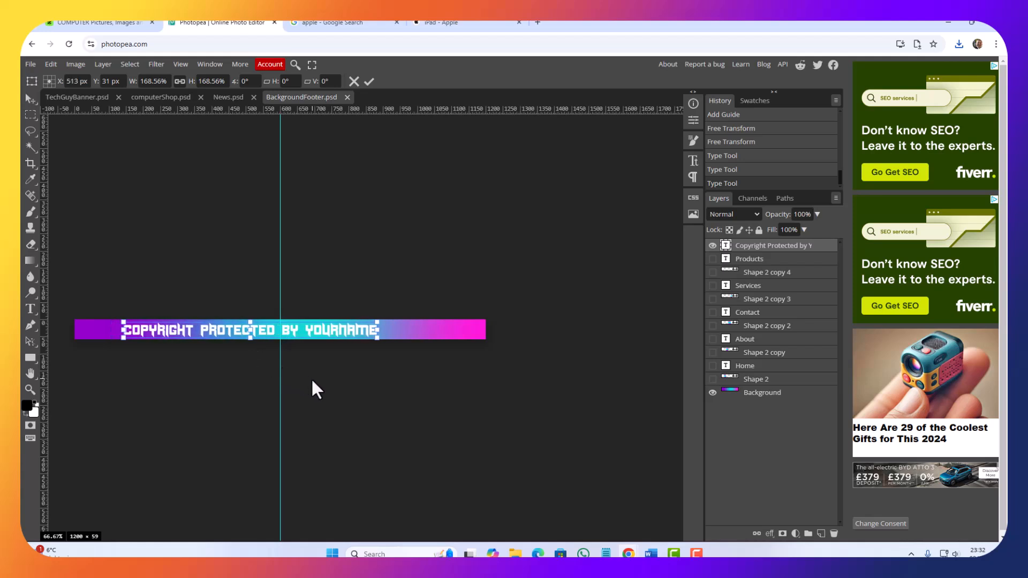
key("Right")
key("Right")
key("Right")
key("Right")
key("Right")
key("Right")
key("Right")
key("Right")
key("Right")
key("Right")
key("Right")
key("Right")
key("Right")
key("Right")
key("Right")
key("Right")
key("Right")
key("Right")
key("Right")
key("Right")
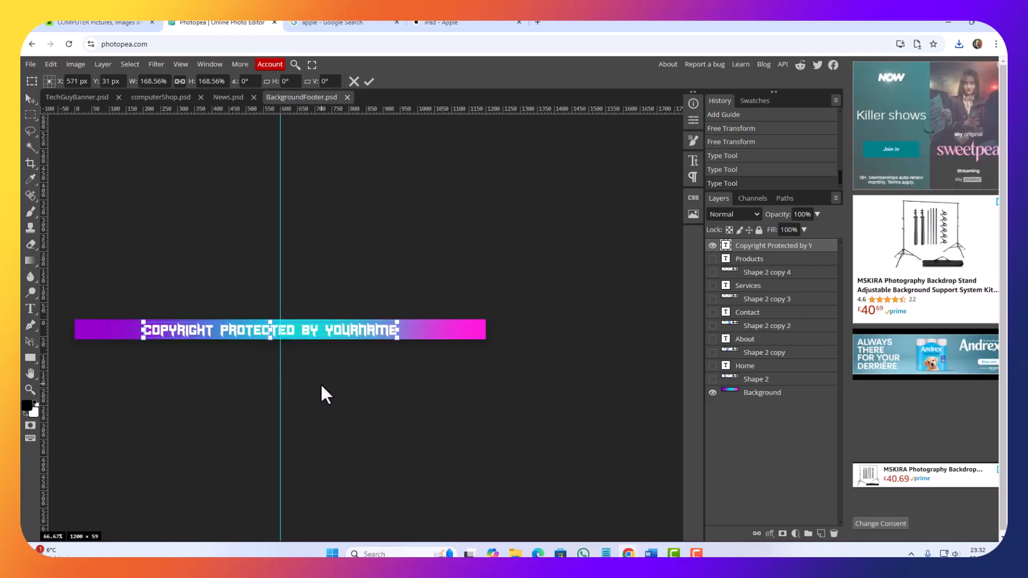
key("Right")
key("Right")
key("Right")
key("Right")
key("Right")
key("Right")
key("Right")
key("Right")
key("Right")
key("Right")
key("Right")
key("Right")
key("Right")
key("Right")
key("Right")
key("Right")
key("Right")
key("Right")
key("Right")
key("Right")
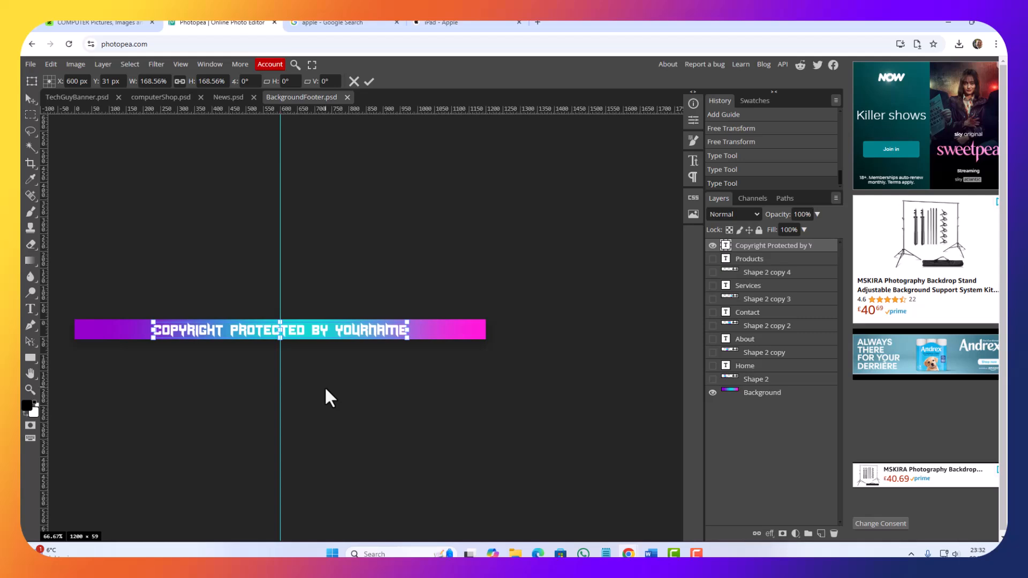
key("Right")
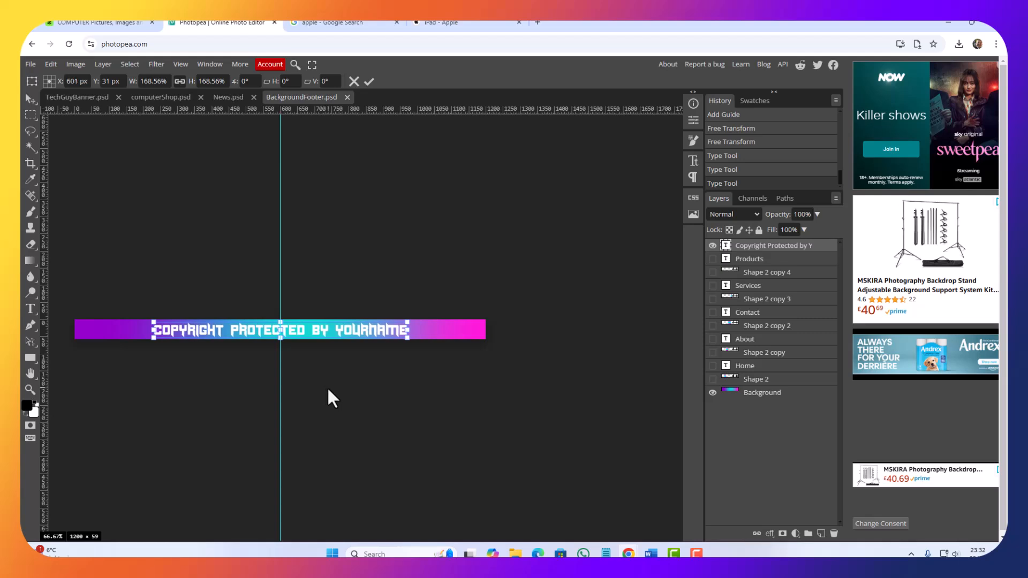
Step: Save BackgroundFooter.psd and export the bar with its copyright text as a 1200 × 59 px JPG at 70% quality
left_click(30, 65)
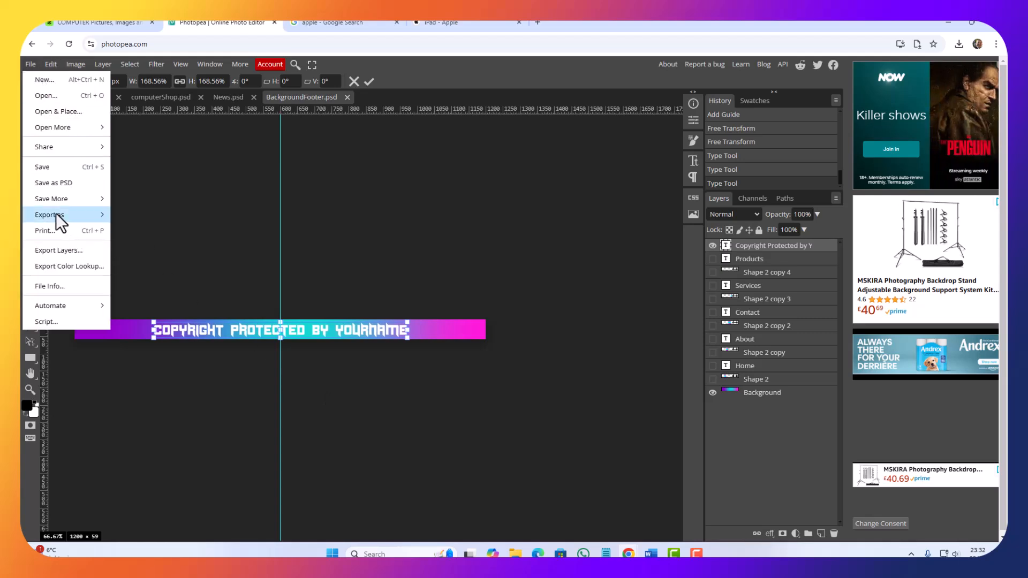
left_click(47, 166)
left_click(32, 65)
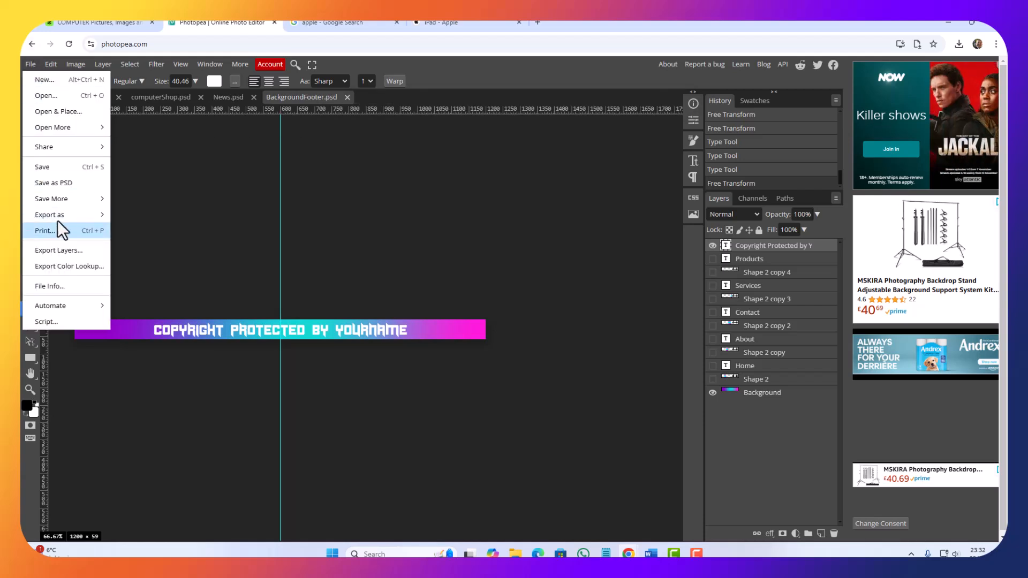
mouse_move(81, 214)
left_click(139, 229)
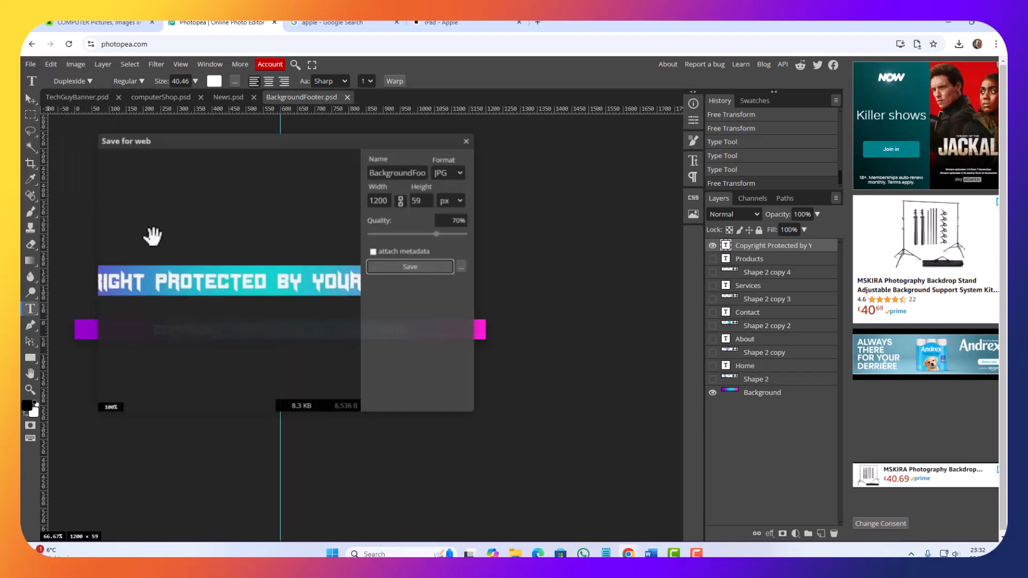
left_click(406, 267)
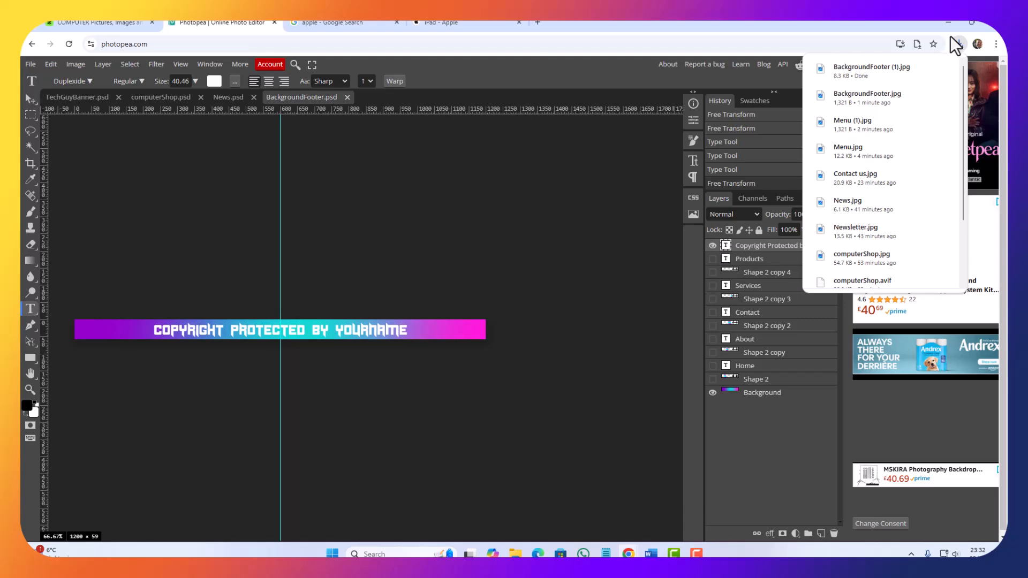
Step: Switch to Final Designs.docx in Word and copy BackgroundFooter (1).jpg from the Downloads folder in File Explorer
left_click(948, 22)
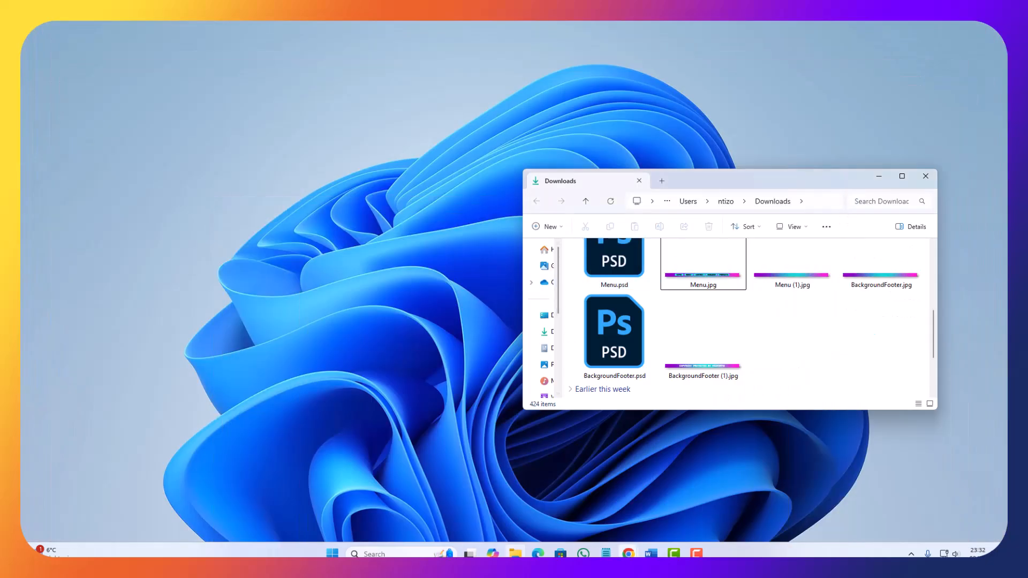
mouse_move(650, 554)
left_click(588, 498)
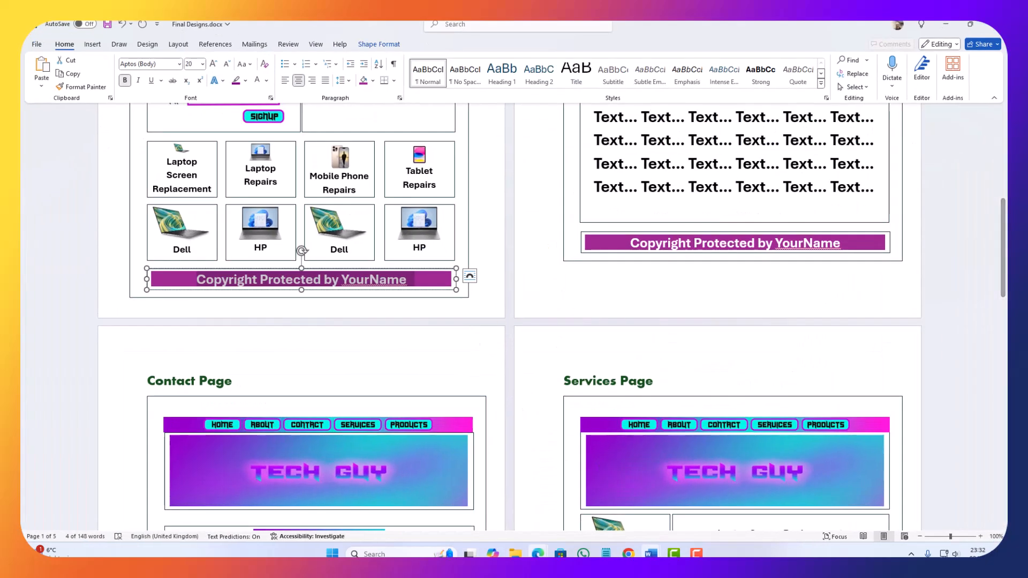
left_click(515, 553)
left_click(704, 374)
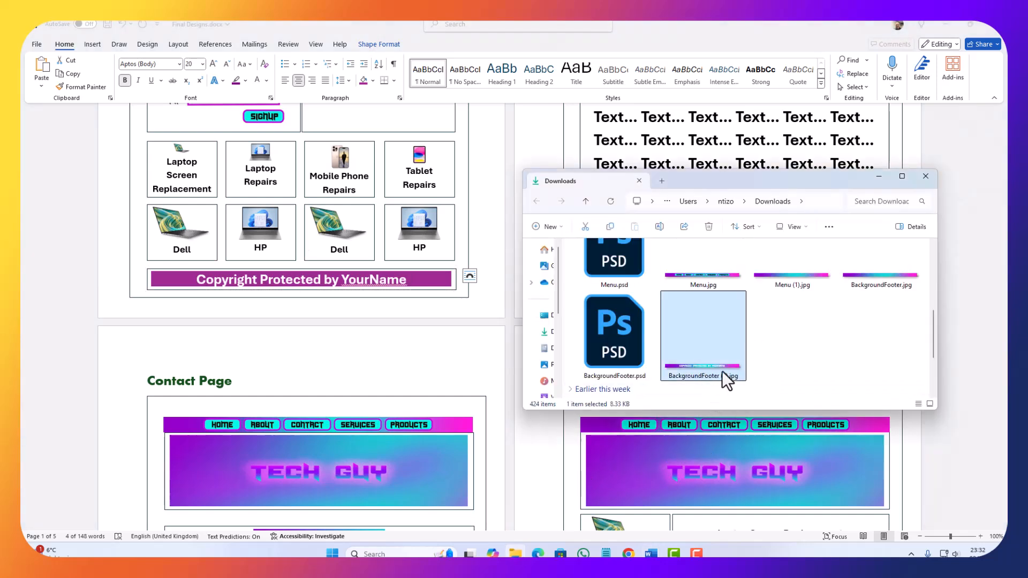
right_click(721, 371)
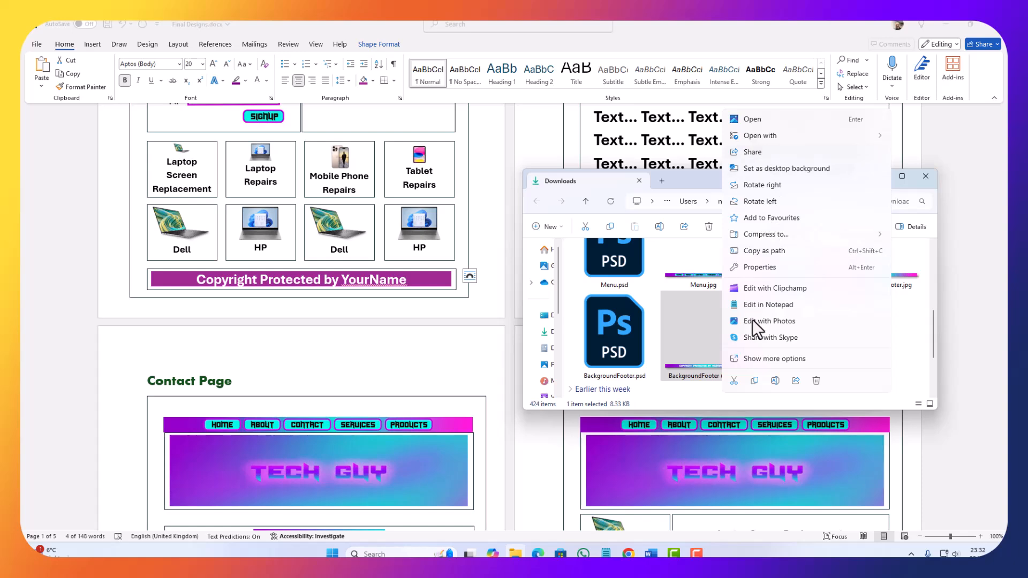
left_click(754, 381)
Step: Delete the purple copyright text box from the Home Page design and paste the copied footer image
left_click(199, 288)
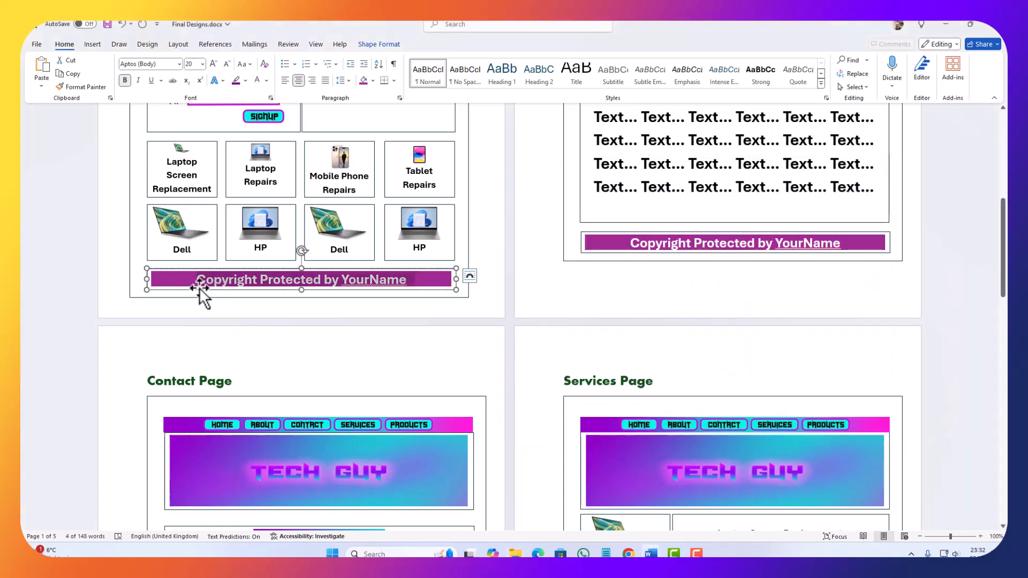
key("Delete")
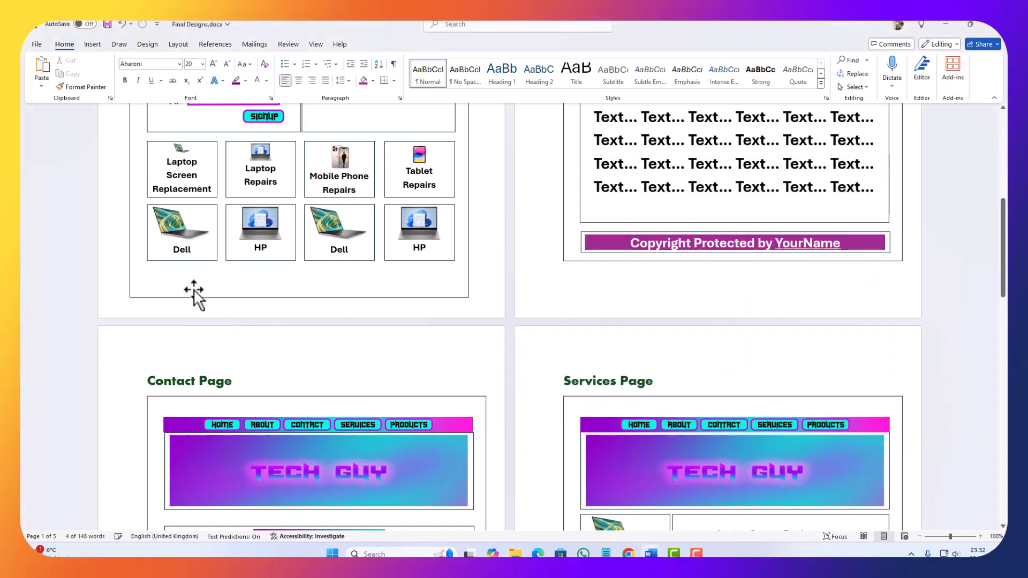
key("ctrl+v")
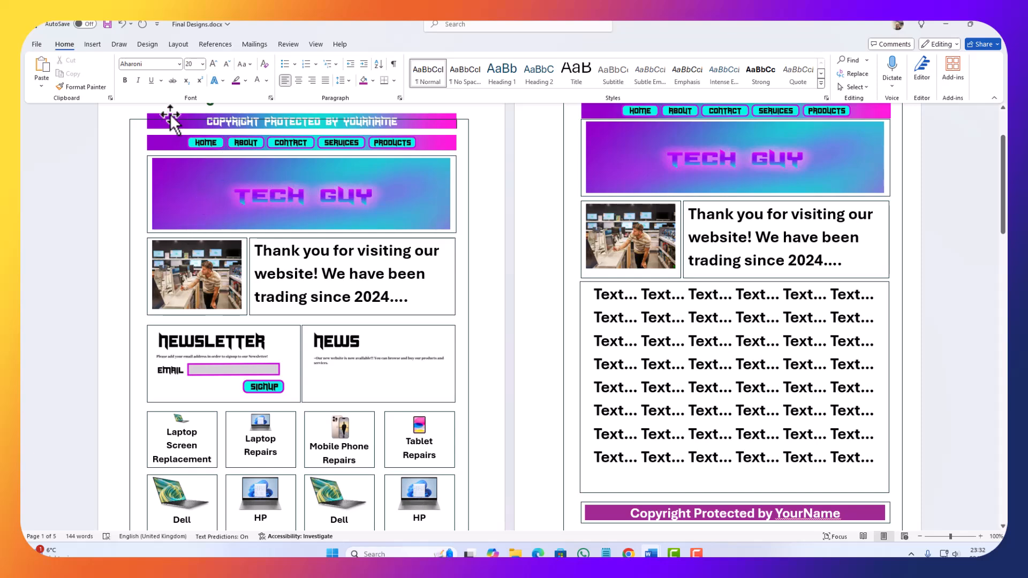
Step: Set the text wrapping of the pasted gradient footer image to In Front of Text
left_click(171, 120)
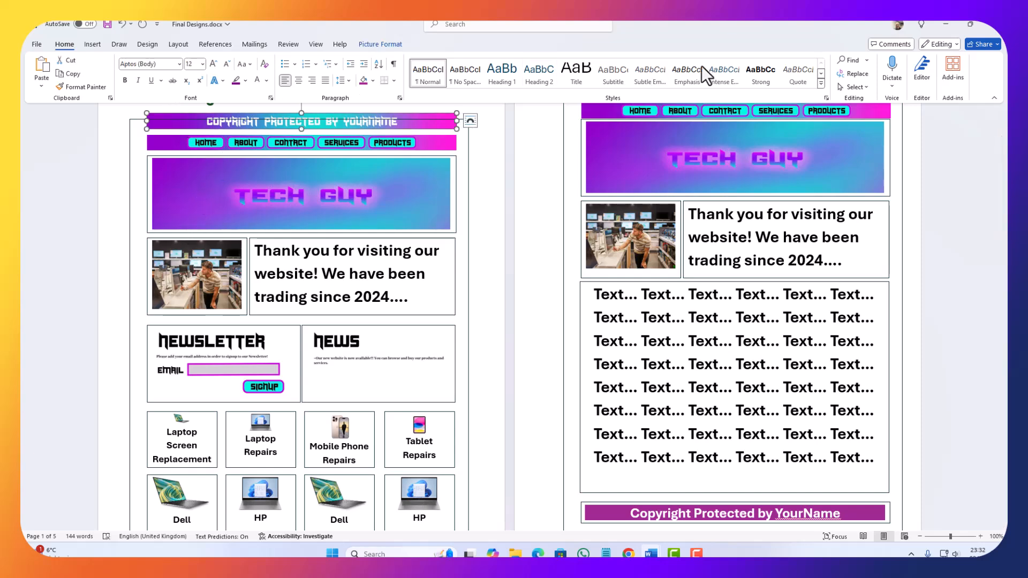
scroll(185, 216, "up", 2)
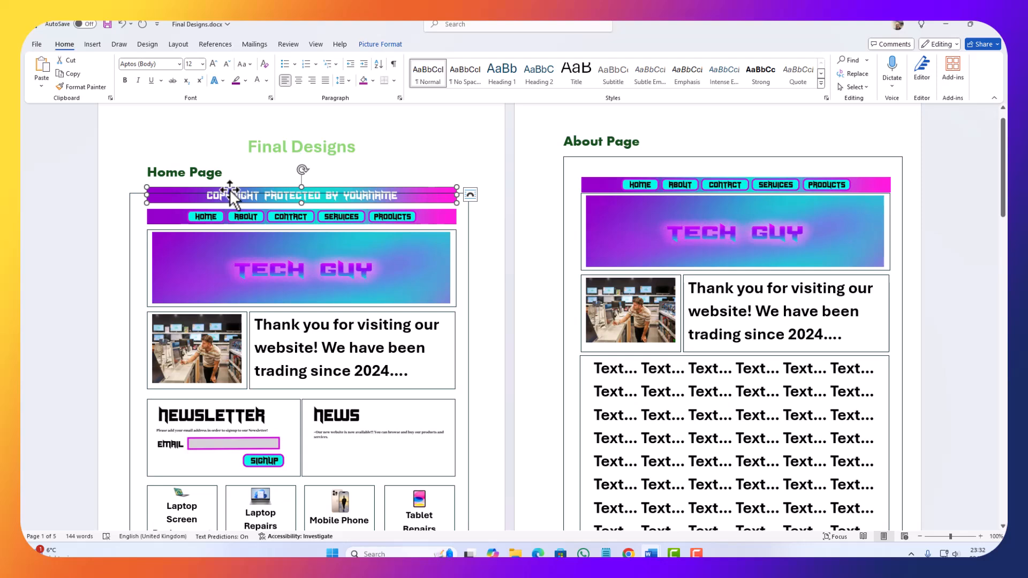
left_click_drag(231, 188, 266, 183)
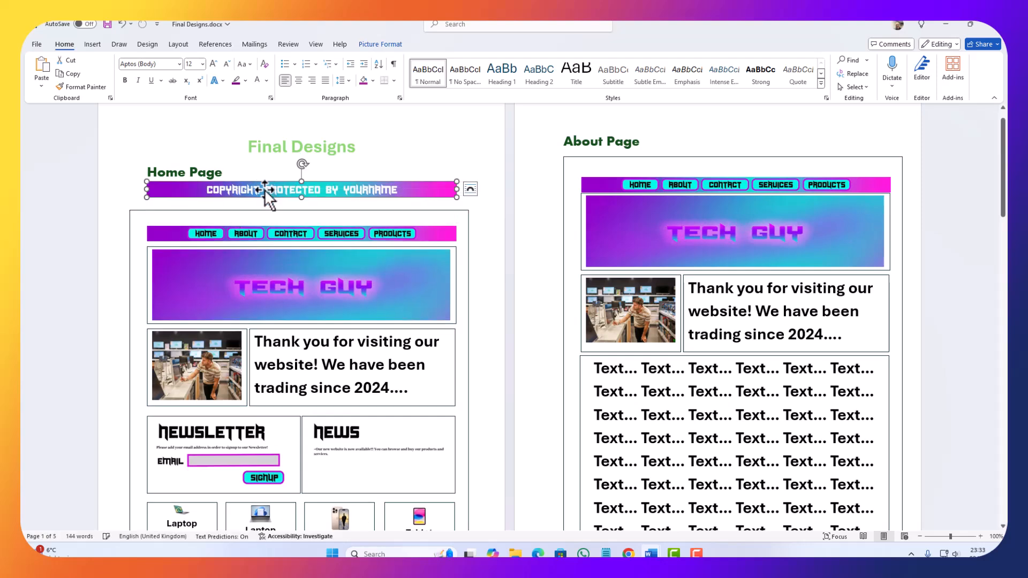
double_click(265, 190)
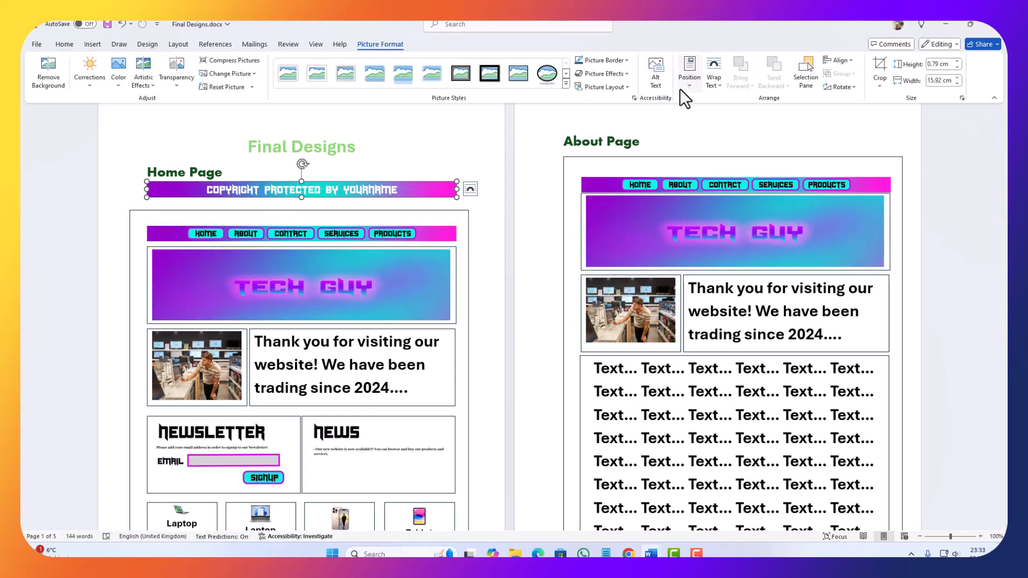
left_click(704, 85)
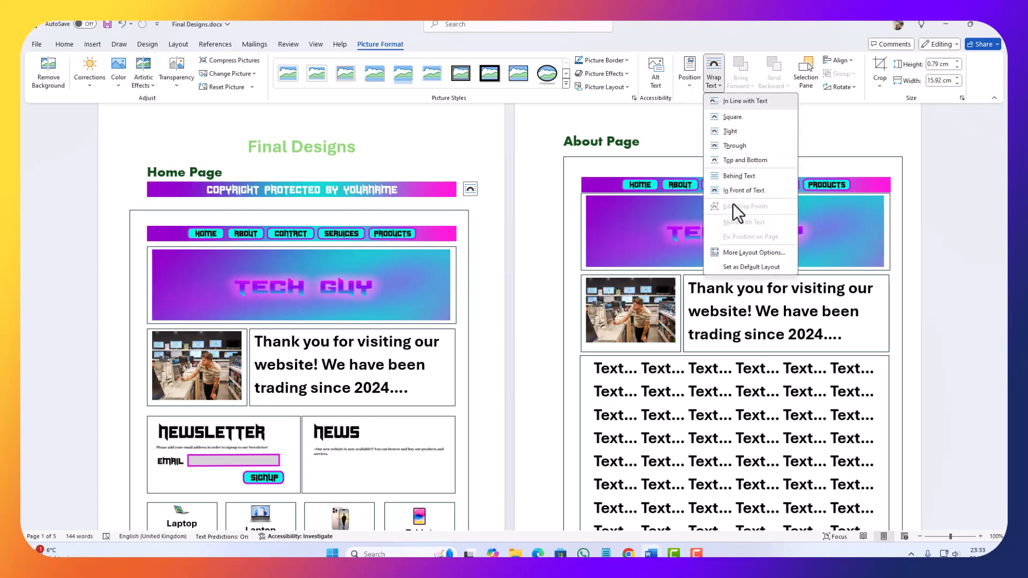
left_click(743, 190)
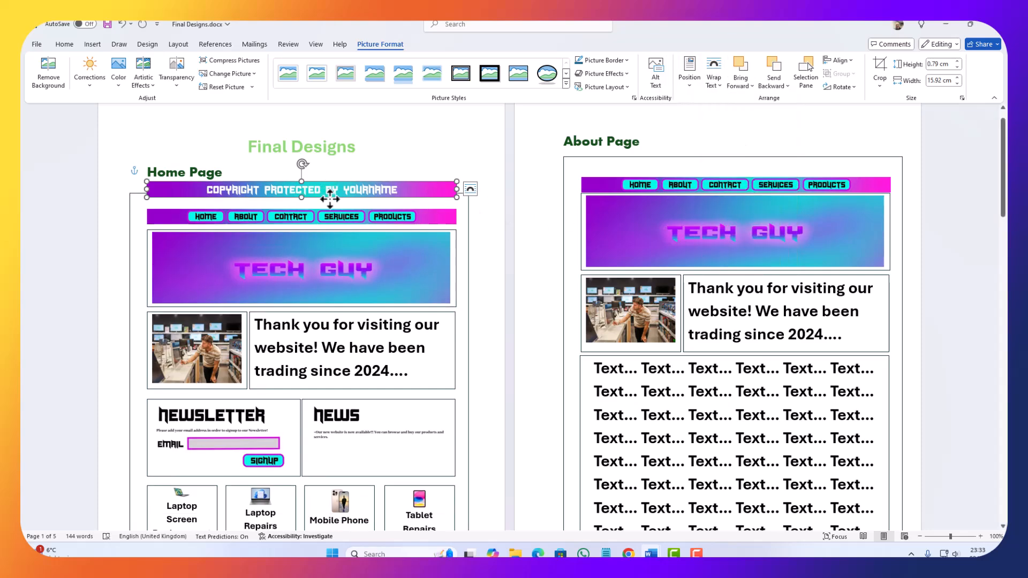
Step: Move the gradient footer image to the bottom of the Home Page frame, below the Dell and HP product boxes
left_click_drag(329, 195, 320, 405)
scroll(320, 411, "down", 3)
left_click_drag(317, 283, 326, 502)
scroll(309, 409, "down", 3)
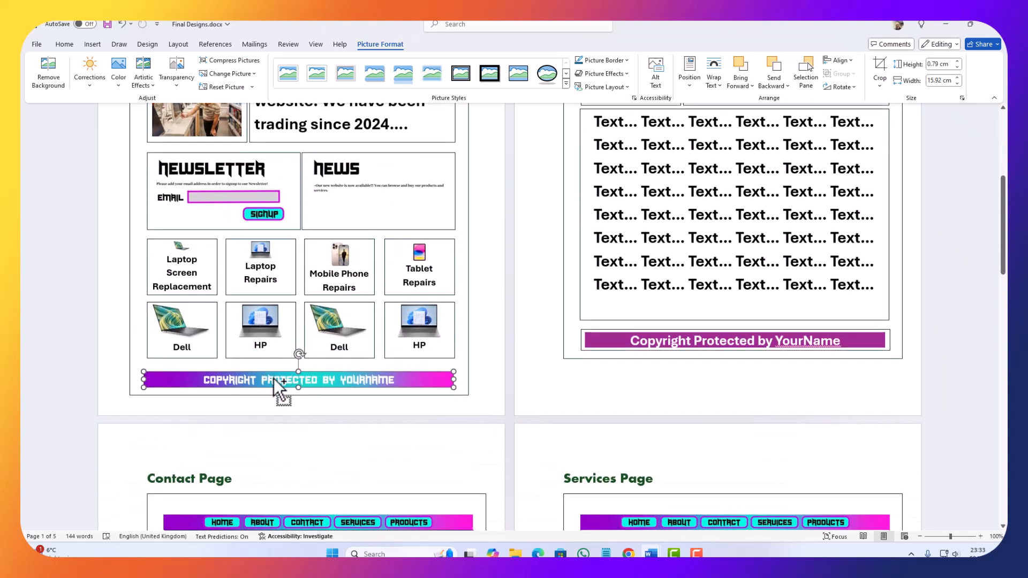
Step: Replace the About Page's purple copyright box with a copy of the gradient footer image, placed below the text block
left_click(593, 349)
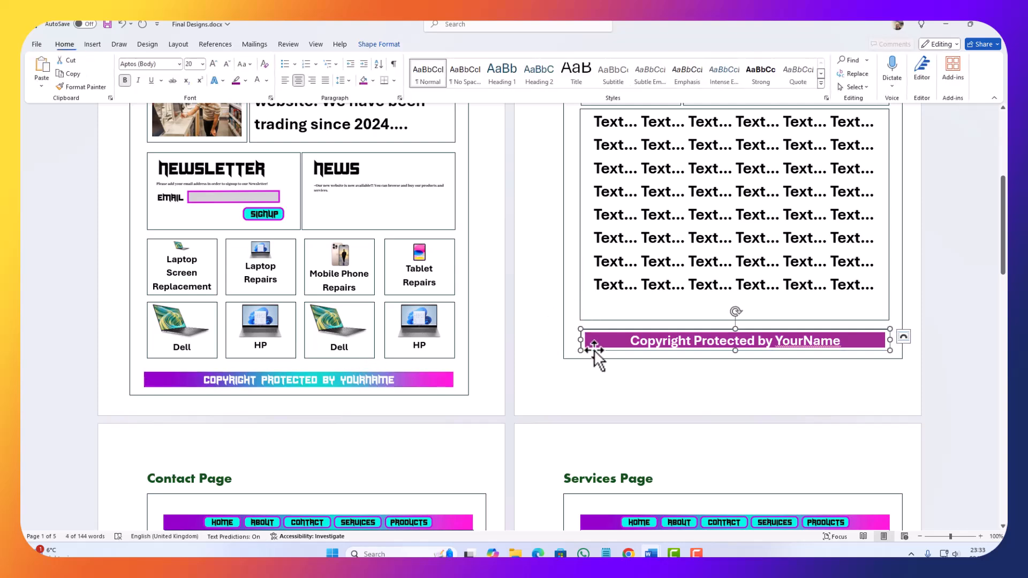
key("Delete")
key("ctrl+v")
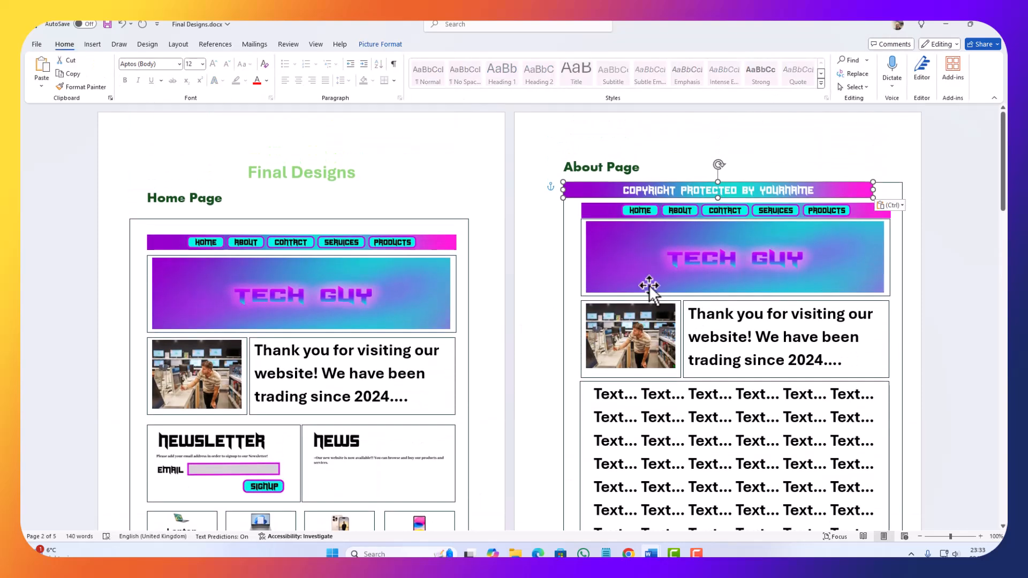
left_click_drag(607, 192, 612, 515)
scroll(636, 456, "down", 5)
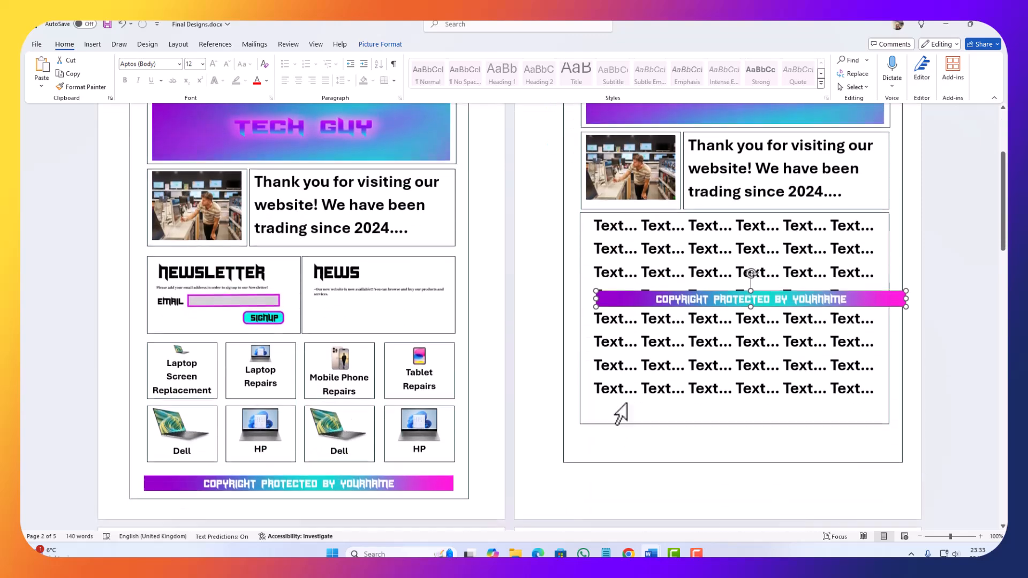
left_click_drag(659, 263, 642, 398)
scroll(642, 398, "down", 12)
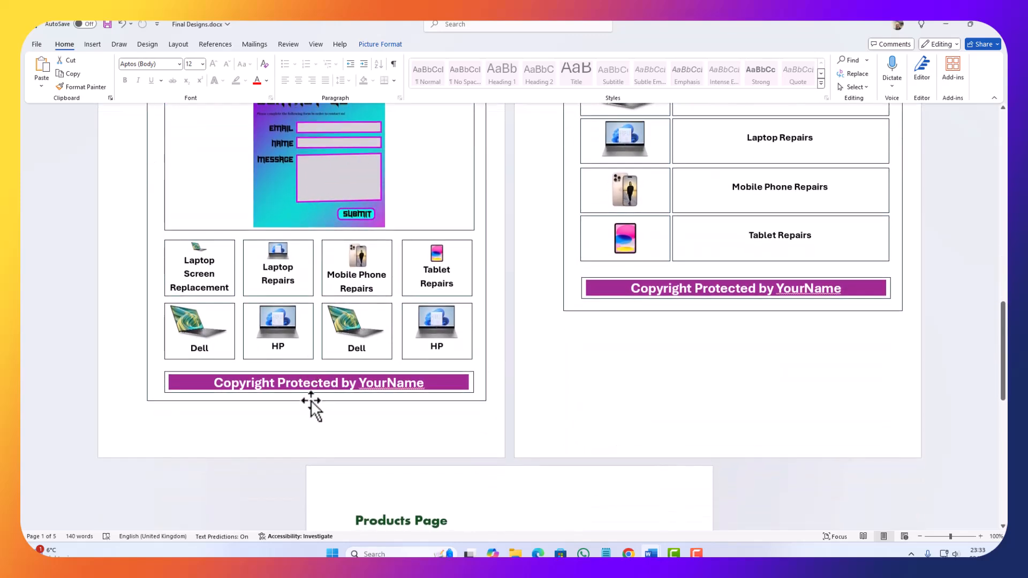
Step: Replace the Contact Page's purple copyright box with a copy of the gradient footer image, placed below the product boxes
left_click(315, 390)
key("Delete")
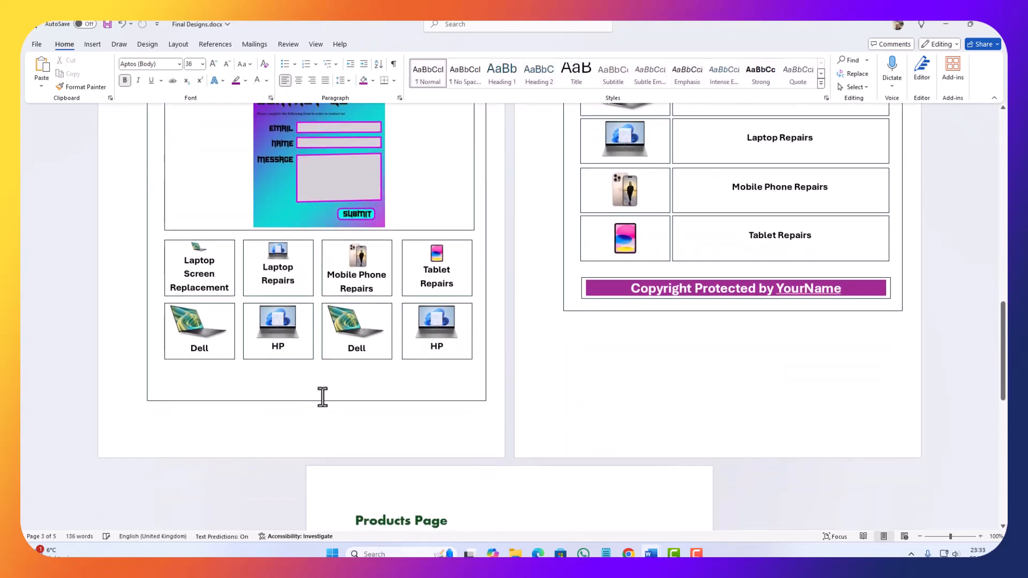
key("ctrl+v")
left_click_drag(220, 256, 229, 447)
scroll(238, 341, "down", 3)
left_click_drag(240, 268, 258, 467)
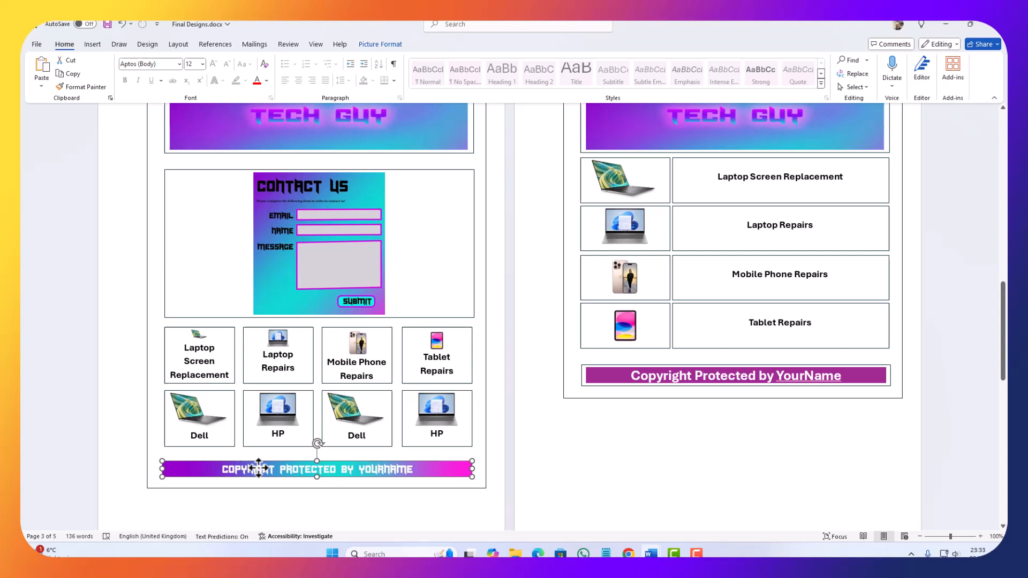
Step: Replace the Services Page's purple copyright box with a copy of the gradient footer image, moved below the Tablet Repairs row
left_click(583, 394)
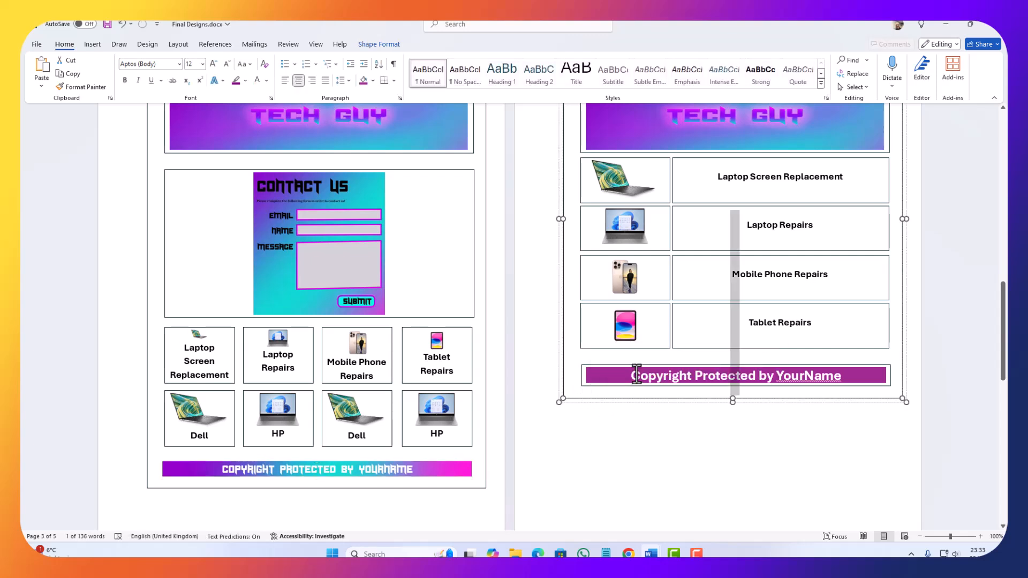
left_click(639, 367)
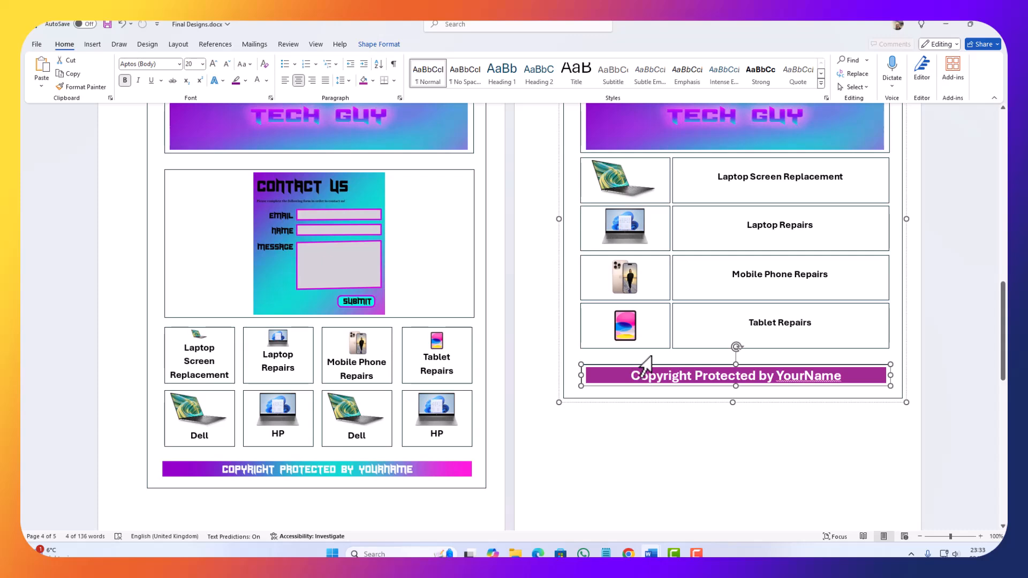
key("Delete")
key("ctrl+v")
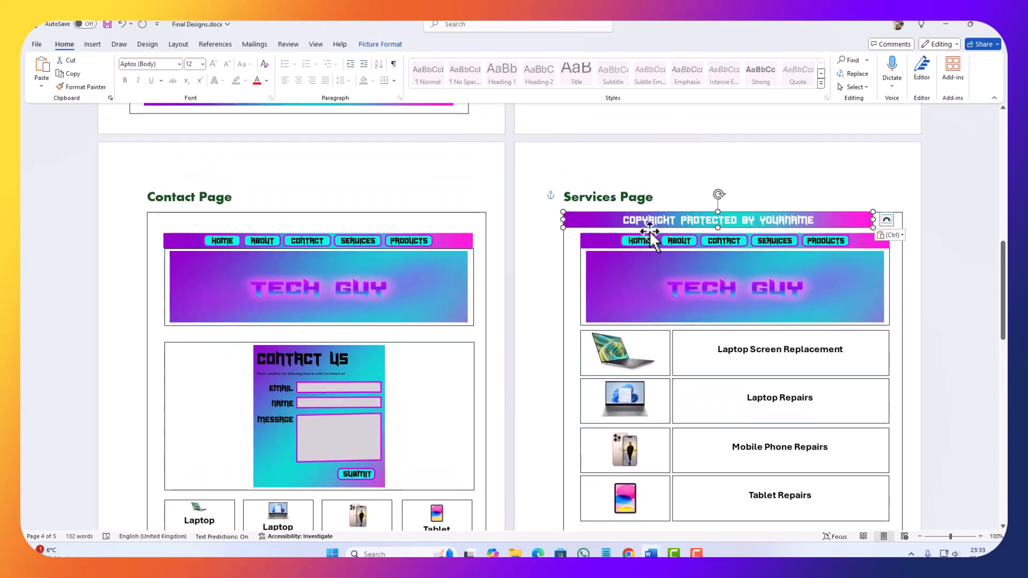
left_click_drag(651, 220, 657, 447)
scroll(677, 319, "down", 3)
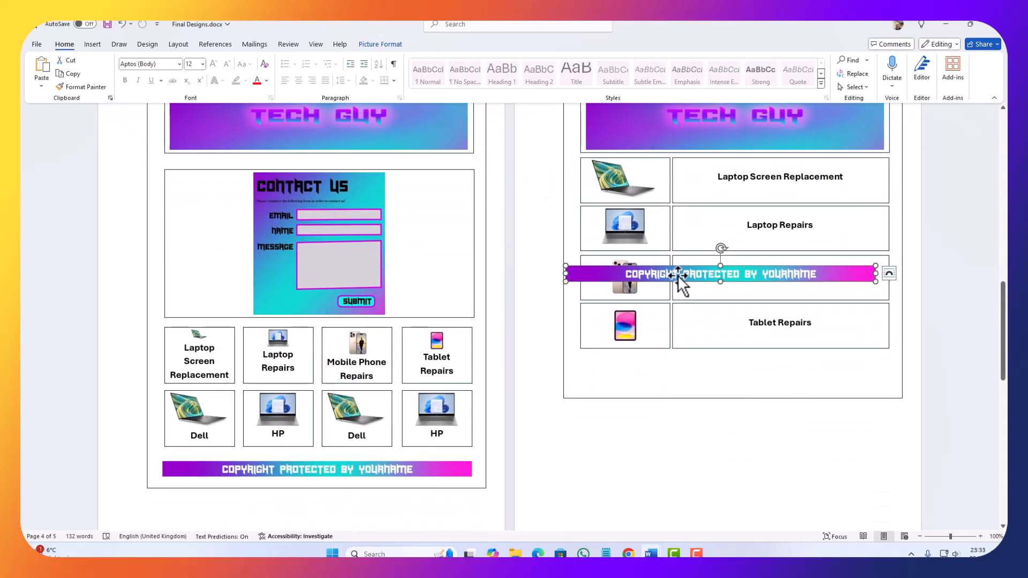
left_click_drag(678, 274, 694, 366)
Step: Nudge the Services Page footer image horizontally and slightly down to align it with the service rows above
key("Left")
key("Left")
key("Left")
key("Left")
key("Left")
key("Left")
key("Left")
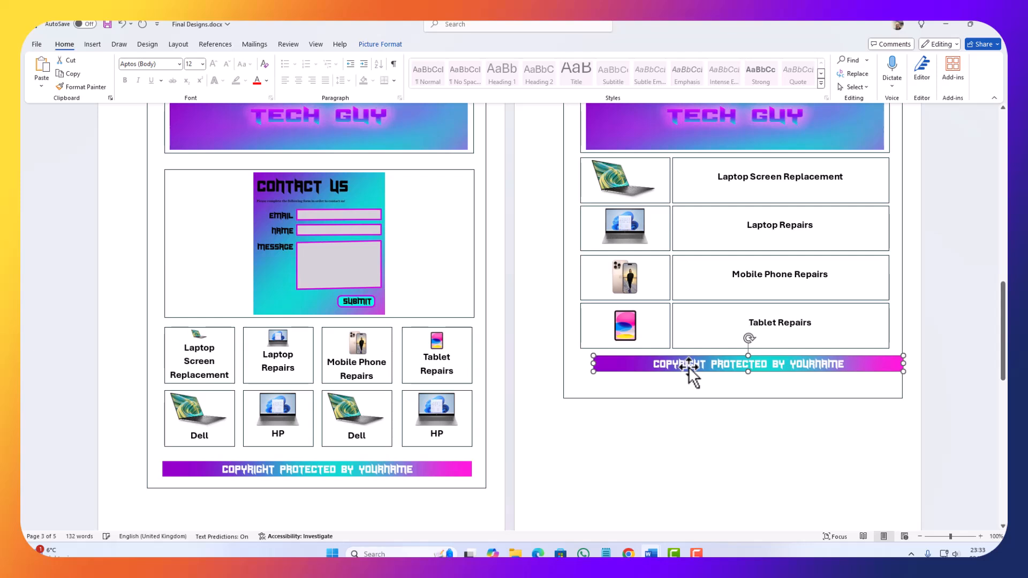
key("Left")
key("Left")
key("Left")
key("Left")
key("Left")
key("Left")
key("Left")
key("Left")
key("Left")
key("Left")
key("Left")
key("Left")
key("Left")
key("Left")
key("Left")
key("Left")
key("Left")
key("Left")
key("Left")
key("Left")
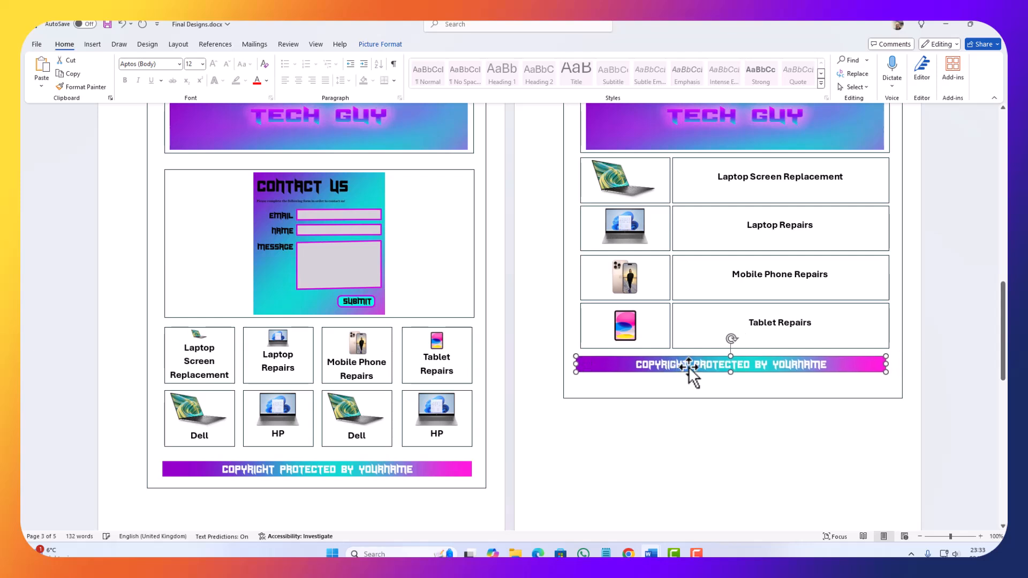
key("Right")
key("Right")
key("Down")
key("Down")
key("Down")
key("Down")
key("Down")
key("Down")
key("Right")
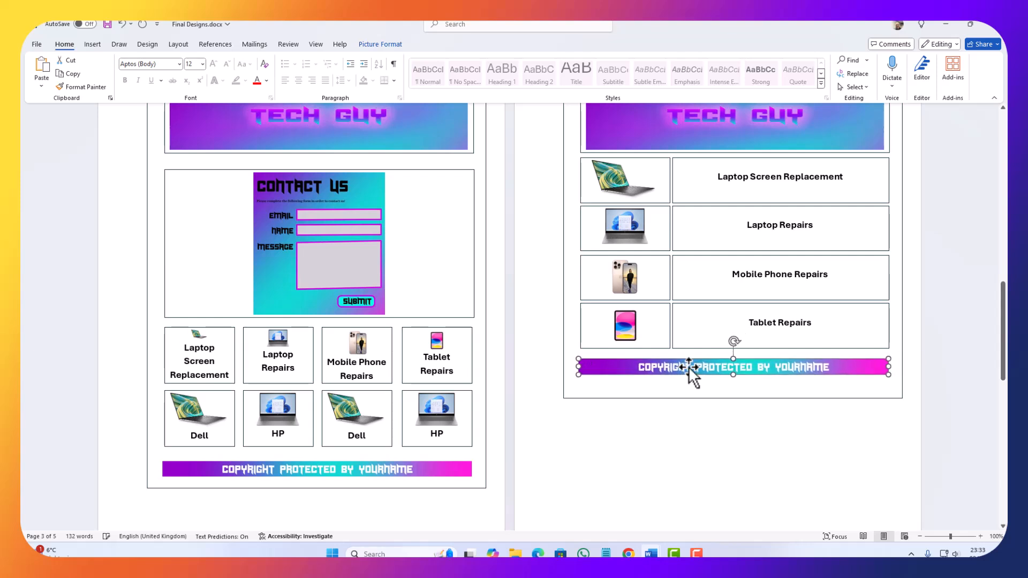
Step: Replace the Products Page's purple copyright box with a copy of the gradient footer image, placed below the last HP row
scroll(573, 455, "down", 10)
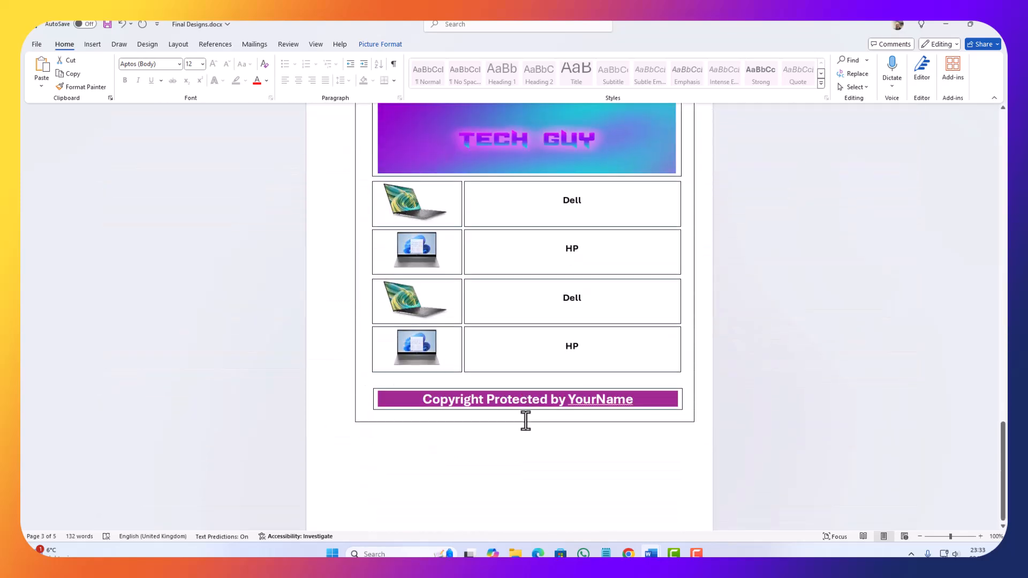
scroll(525, 421, "down", 1)
left_click(487, 348)
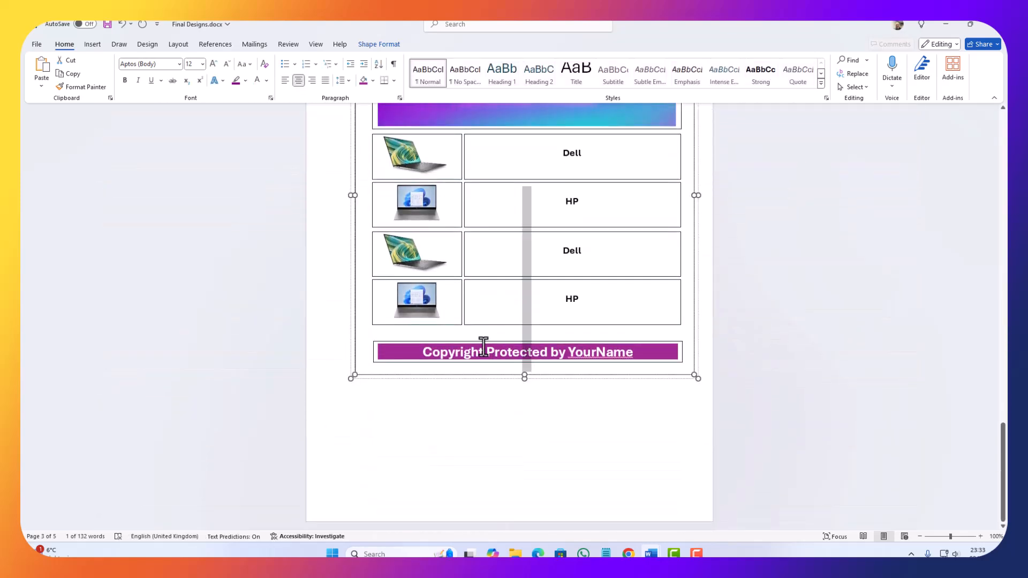
left_click(482, 348)
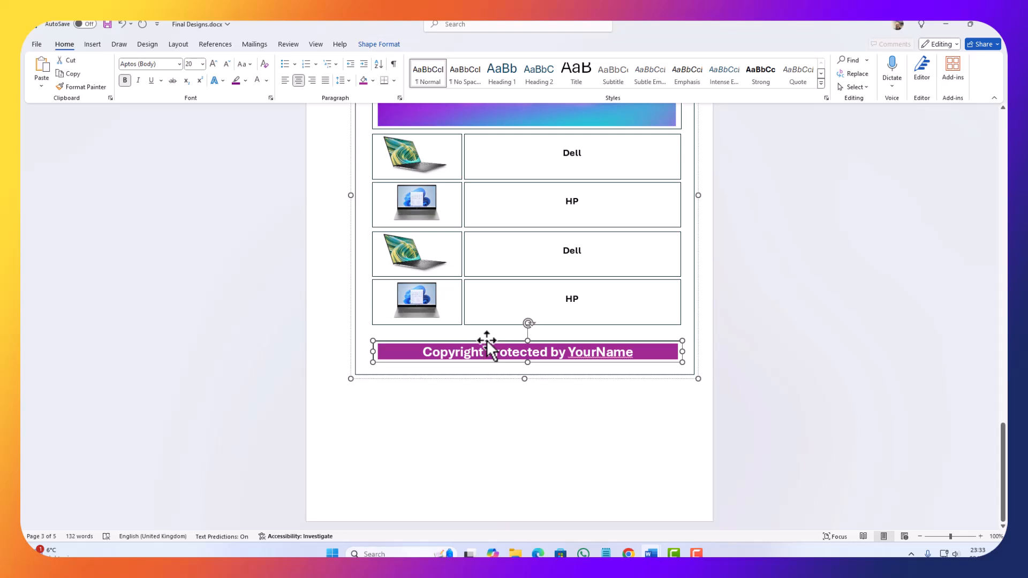
double_click(486, 341)
left_click(355, 367)
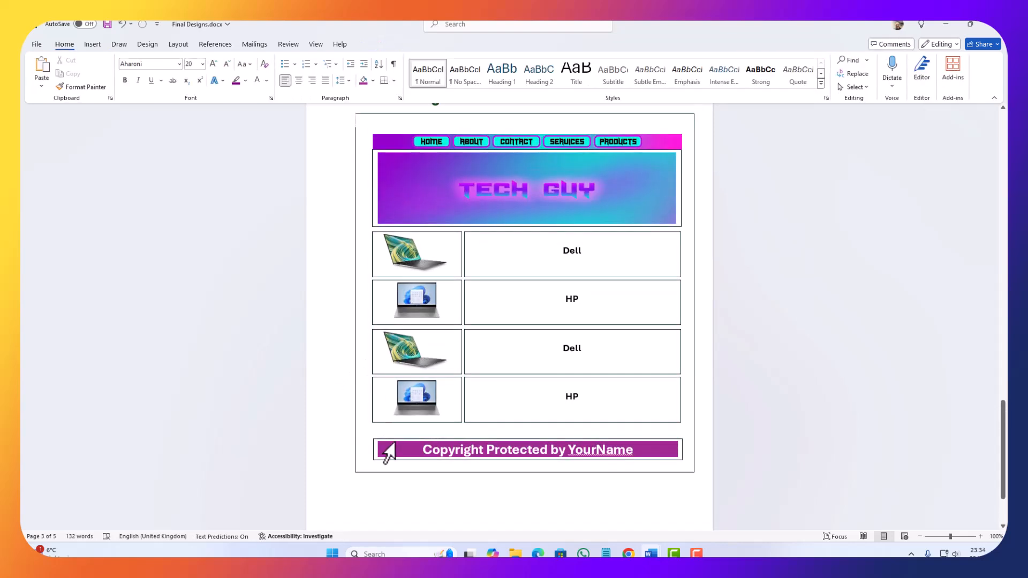
left_click(394, 446)
left_click(397, 441)
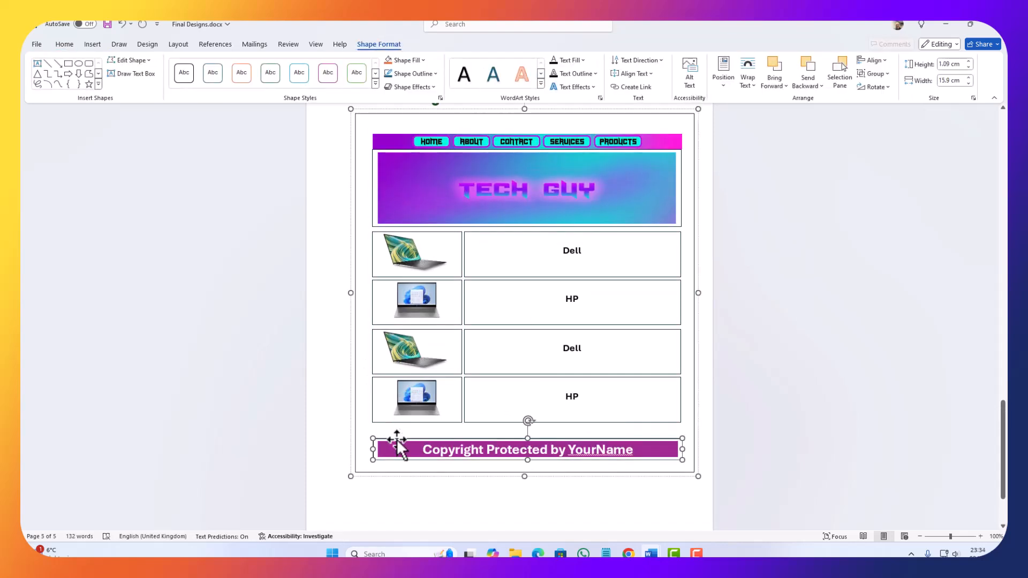
key("ctrl+x")
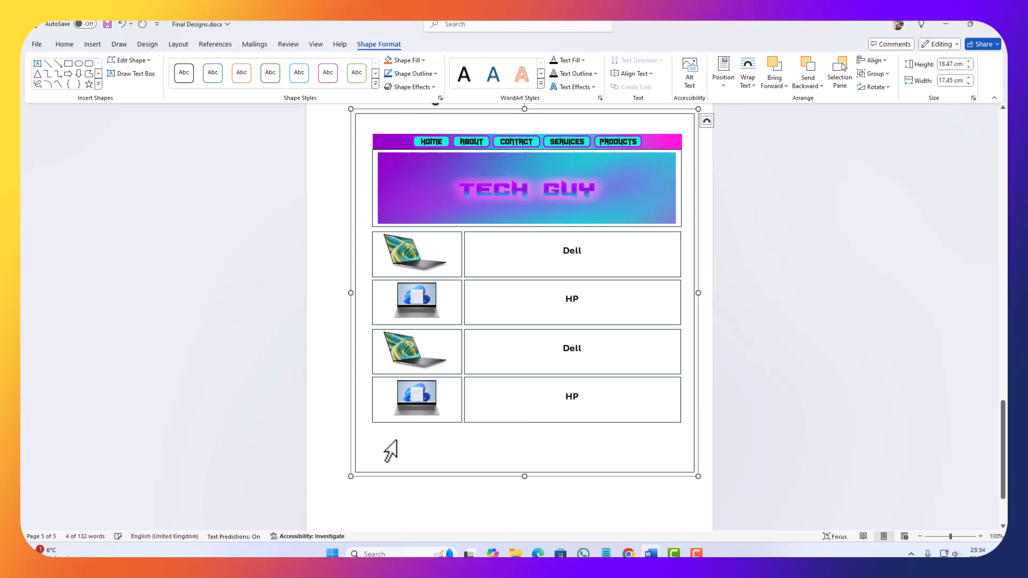
key("ctrl+v")
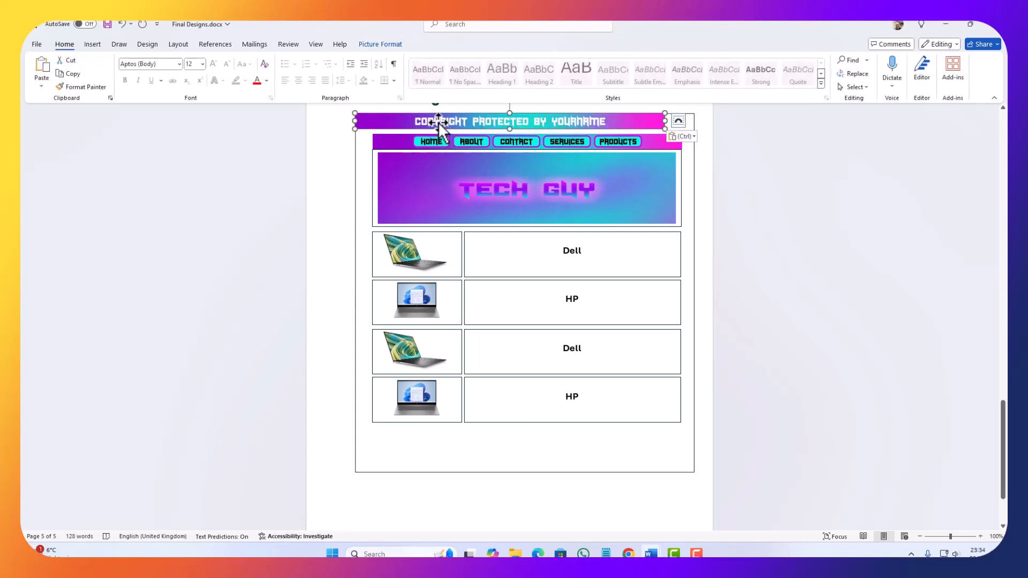
left_click_drag(438, 122, 455, 447)
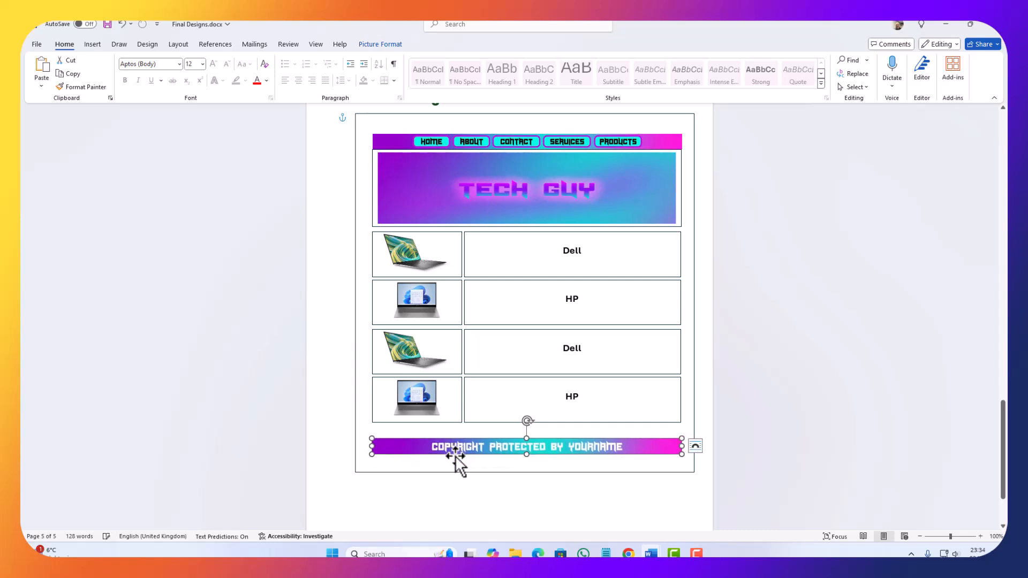
Step: Review the Home, About, Contact, Services and Products page designs, checking their layouts and gradient copyright footers
scroll(450, 452, "up", 17)
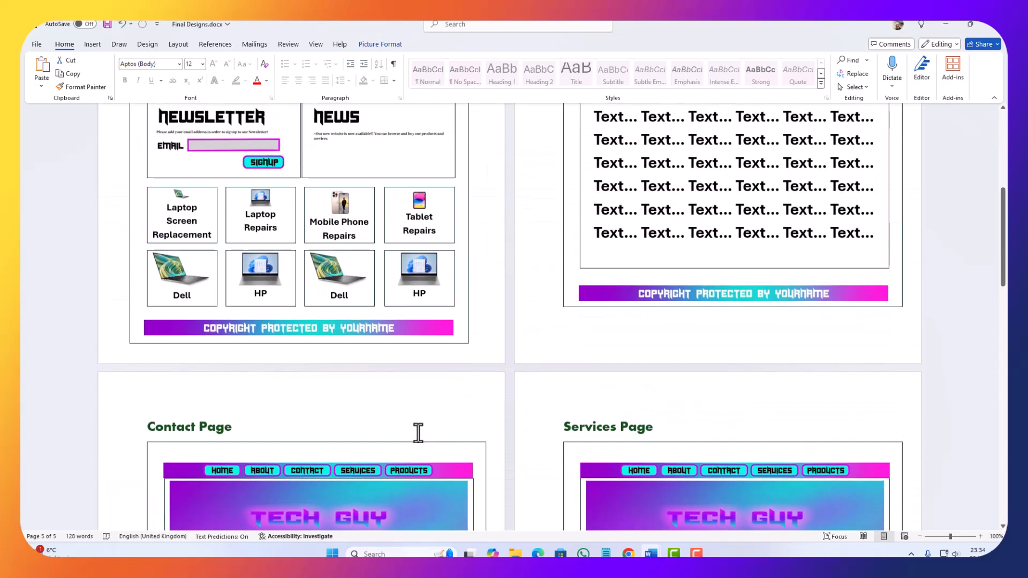
scroll(418, 432, "up", 6)
scroll(383, 431, "down", 2)
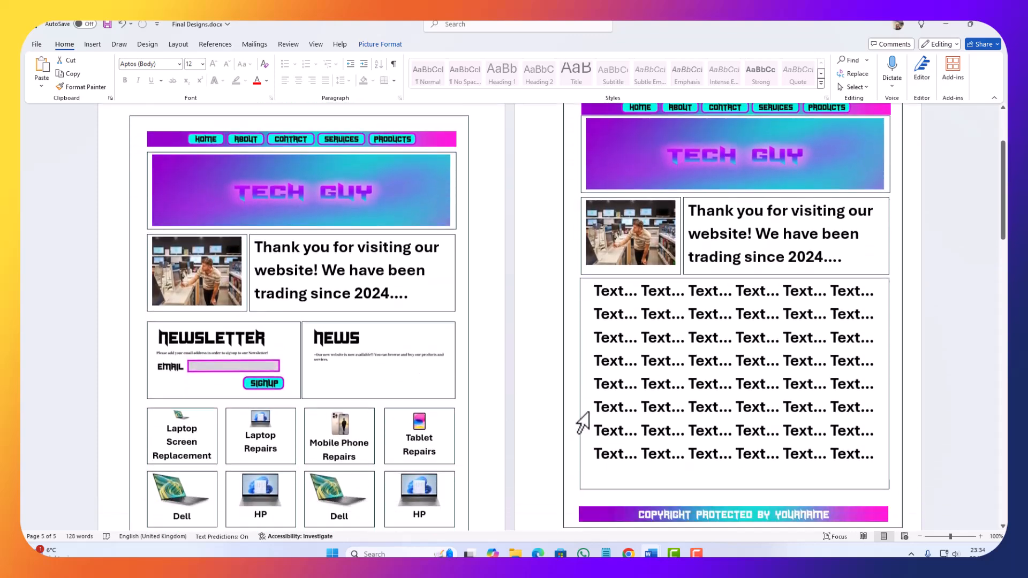
scroll(582, 423, "down", 2)
left_click_drag(851, 384, 671, 259)
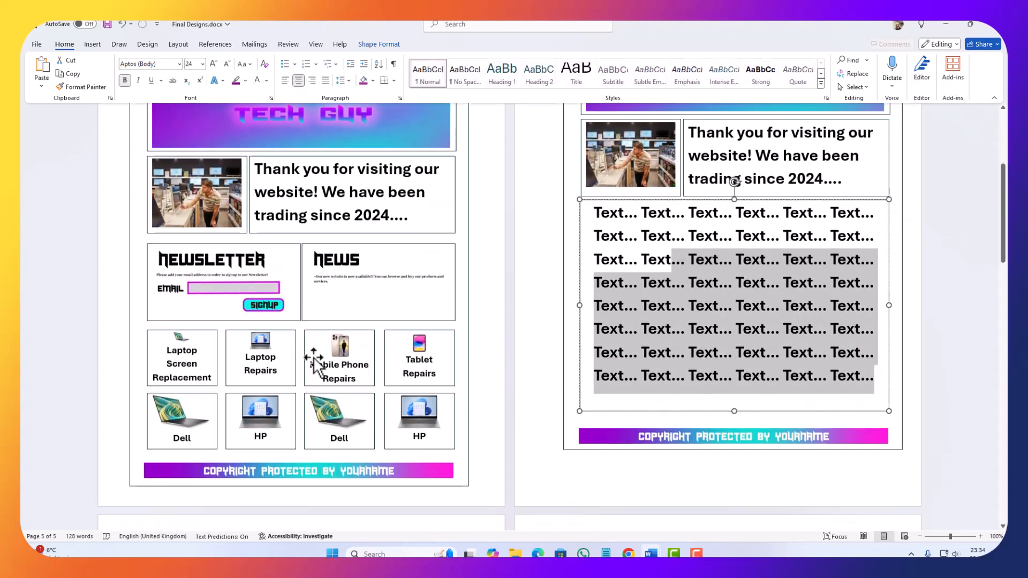
scroll(293, 341, "down", 4)
left_click(336, 256)
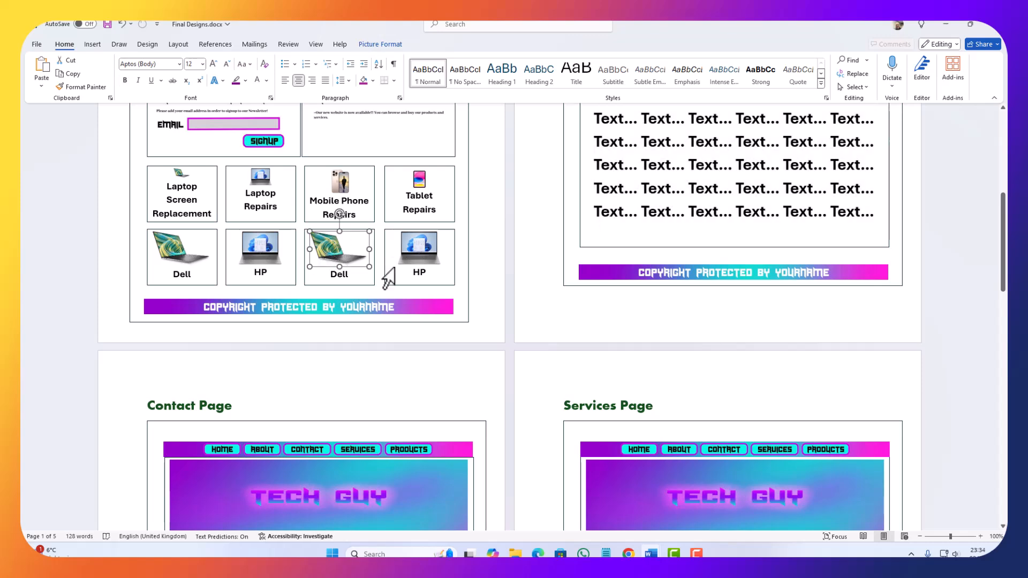
scroll(351, 363, "down", 8)
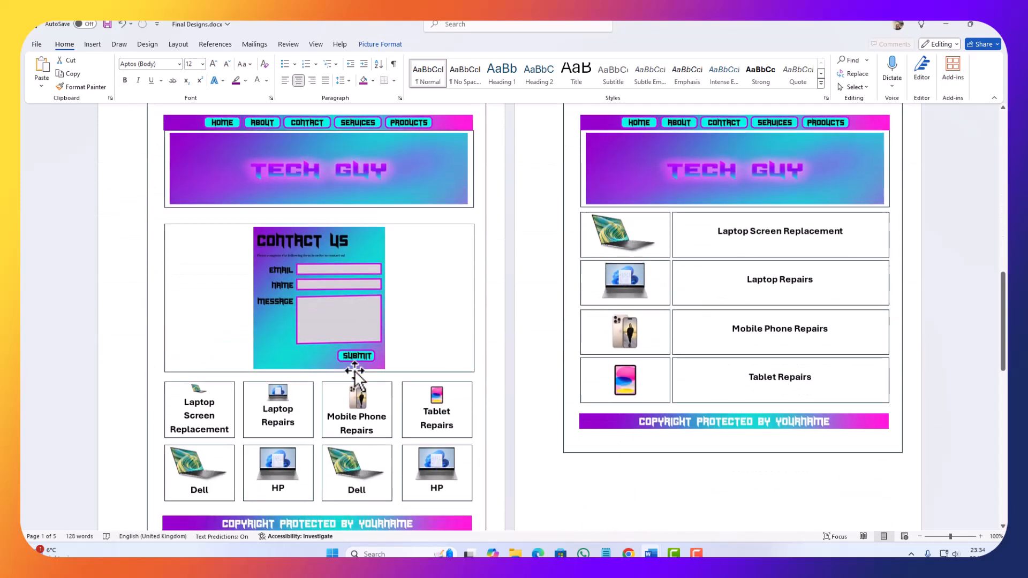
scroll(351, 375, "up", 7)
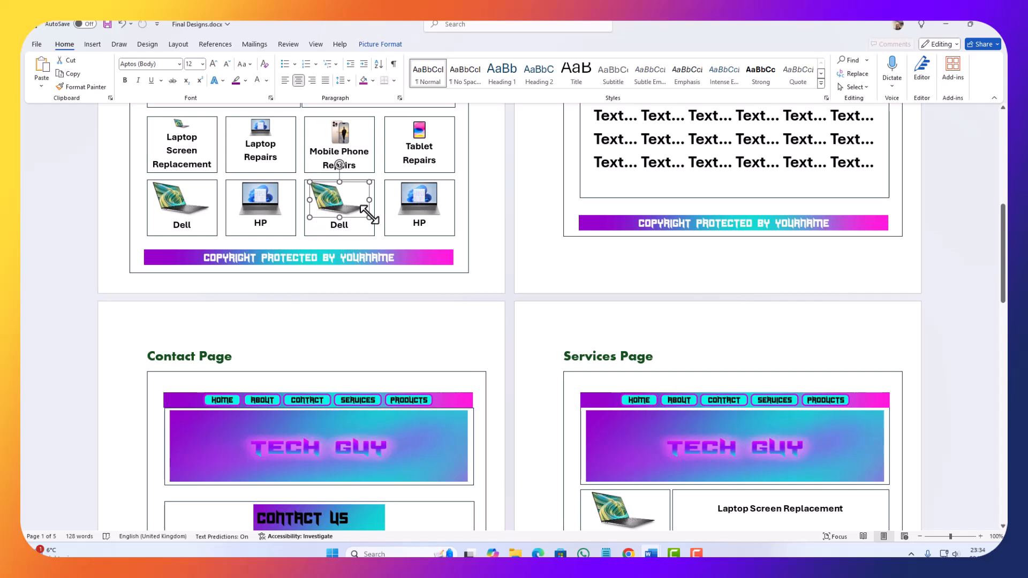
scroll(368, 216, "down", 1)
scroll(375, 221, "up", 2)
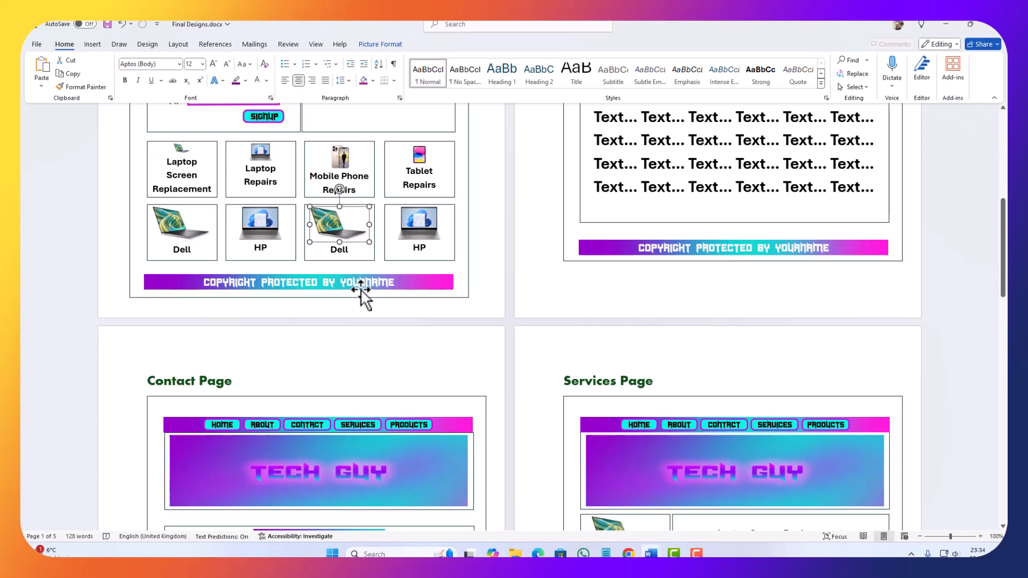
scroll(362, 289, "down", 1)
scroll(396, 284, "up", 2)
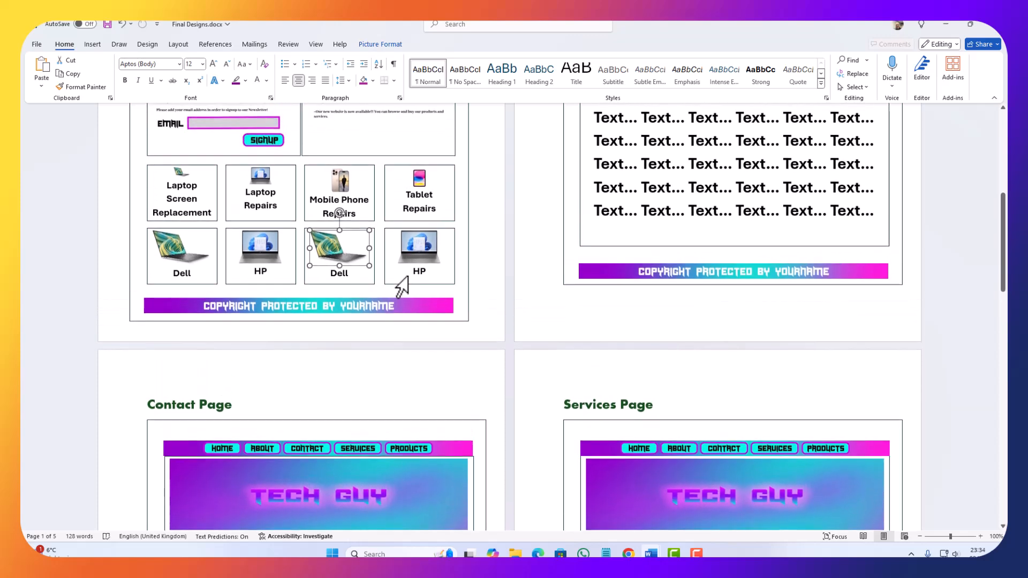
scroll(429, 324, "down", 6)
scroll(425, 327, "down", 20)
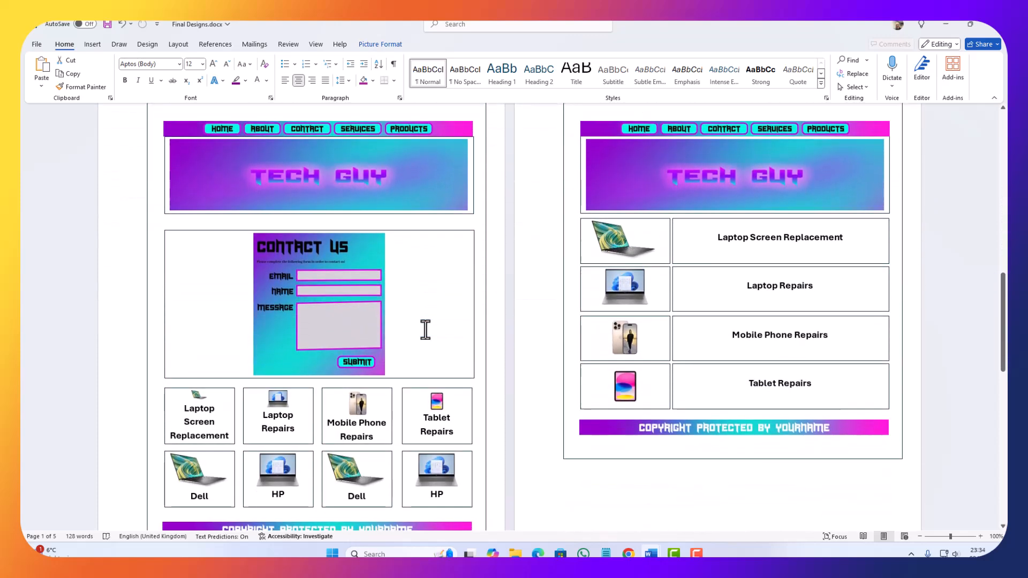
scroll(418, 336, "down", 6)
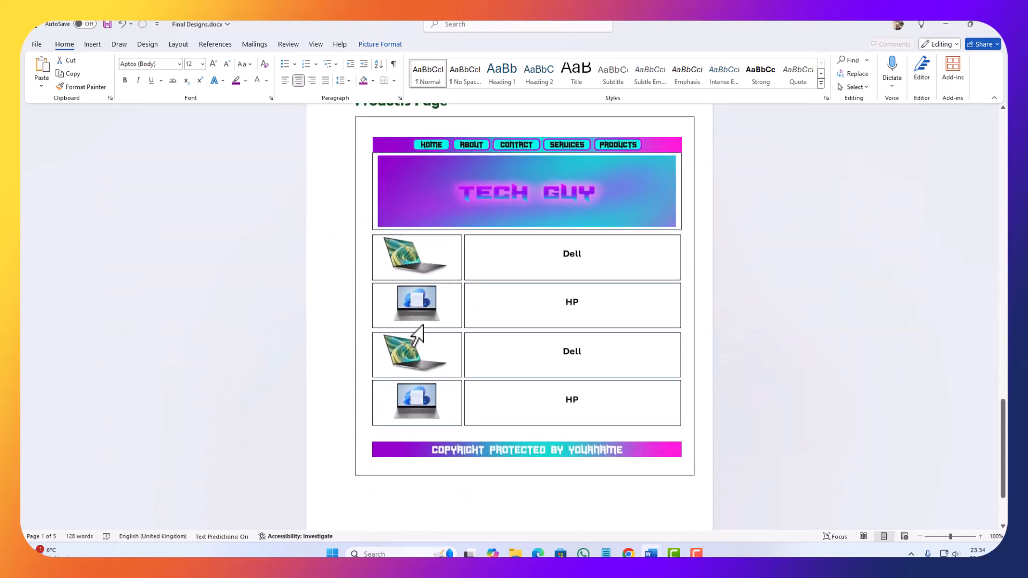
Step: Save the Final Designs document with its updated page footers
scroll(423, 324, "up", 20)
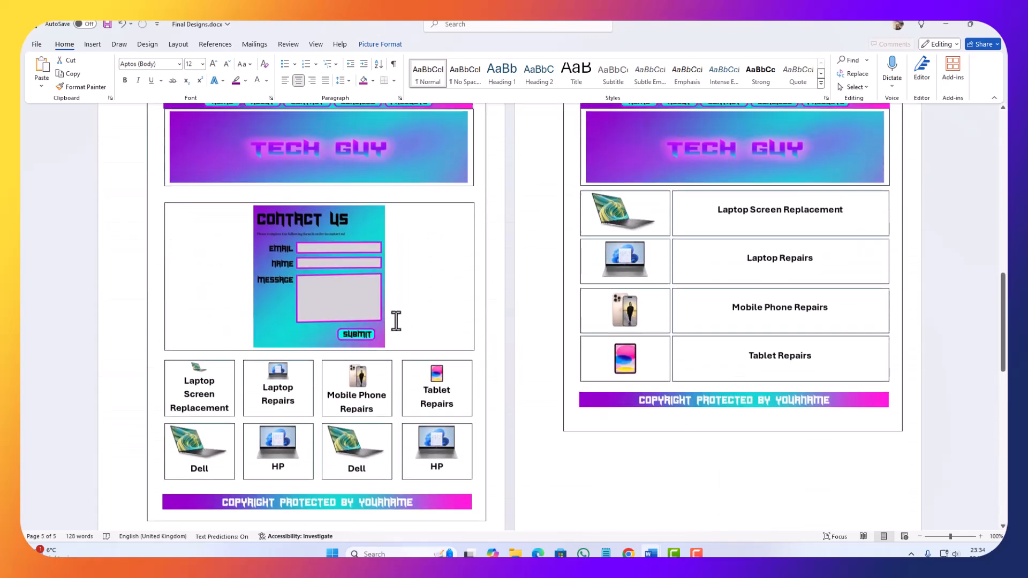
scroll(341, 324, "up", 17)
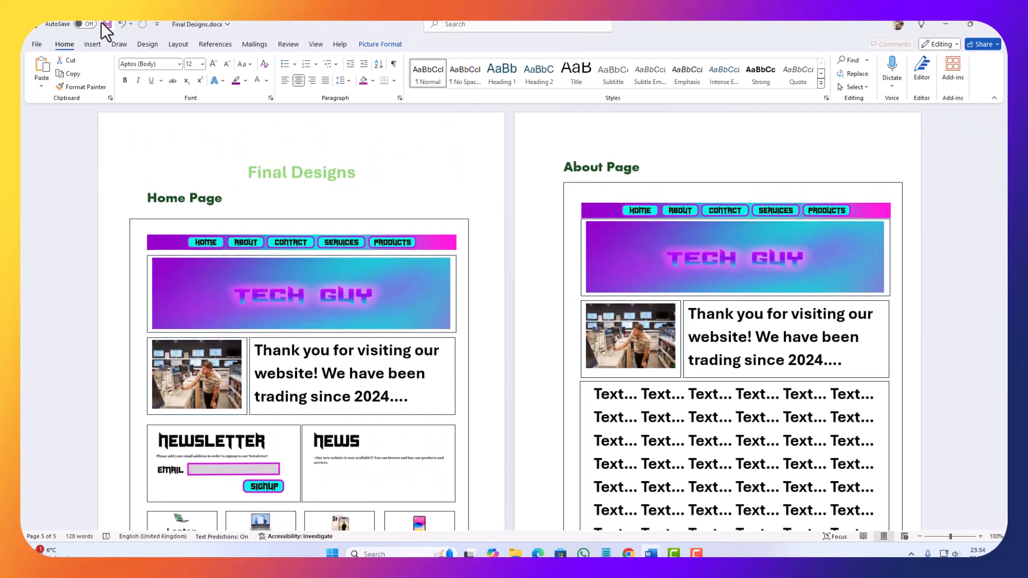
left_click(106, 24)
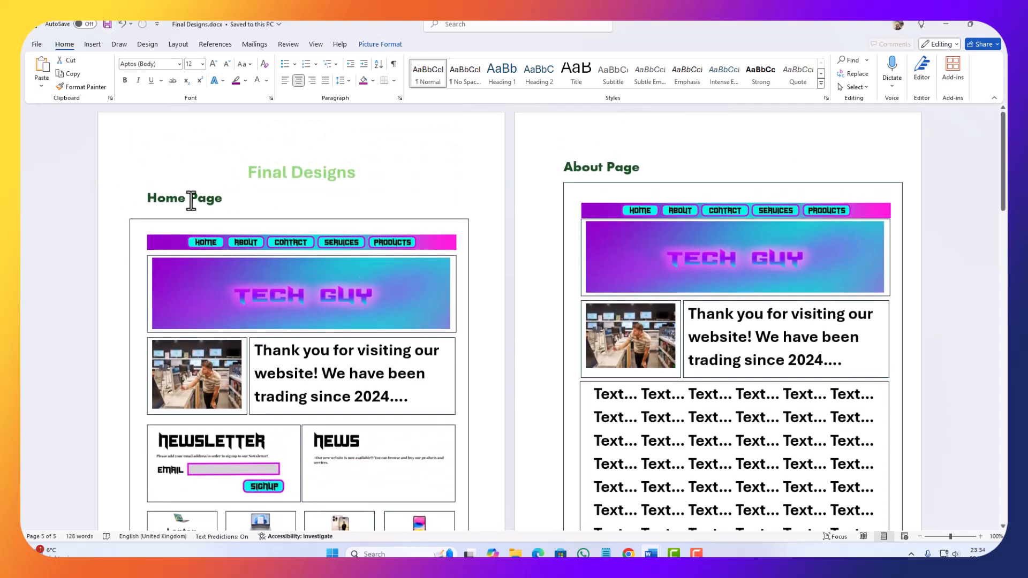
scroll(86, 242, "down", 15)
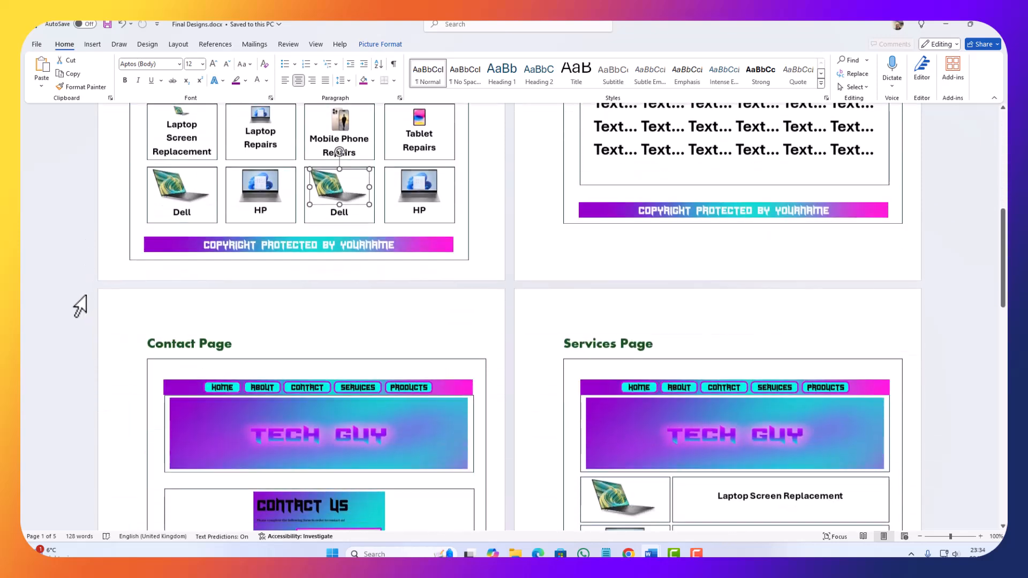
scroll(79, 291, "up", 5)
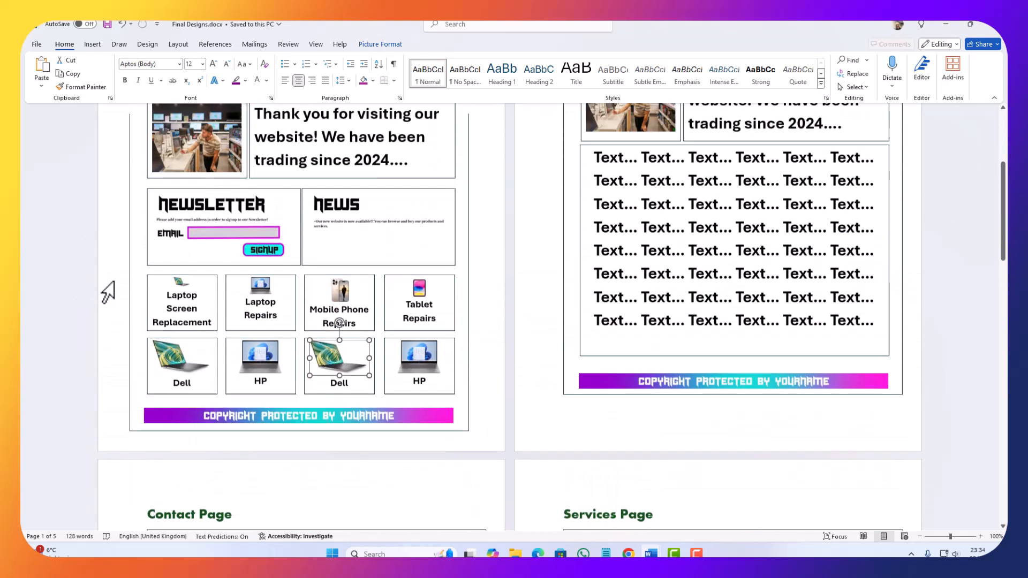
scroll(130, 300, "up", 3)
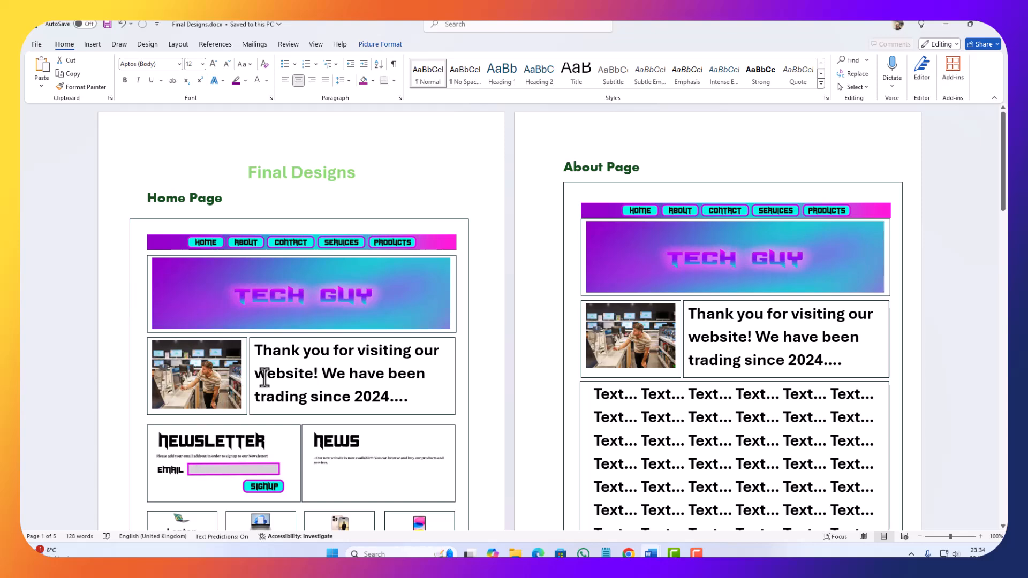
scroll(259, 402, "down", 4)
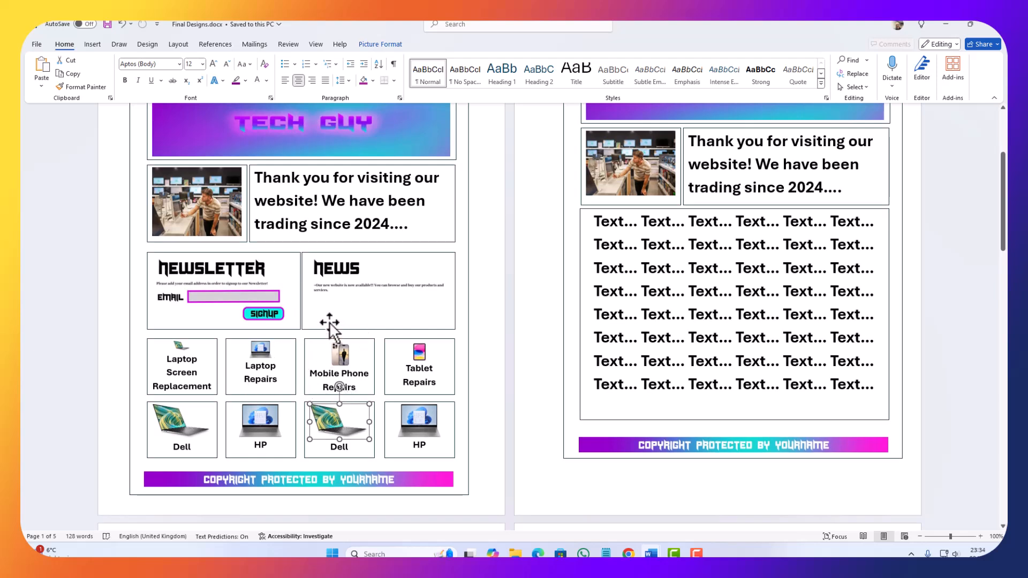
scroll(257, 235, "up", 2)
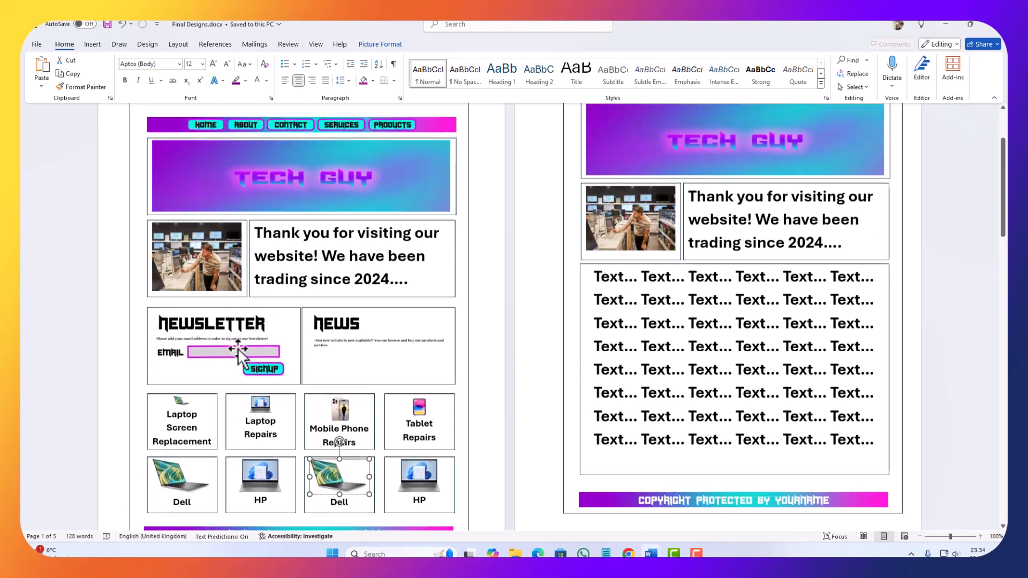
scroll(241, 348, "down", 3)
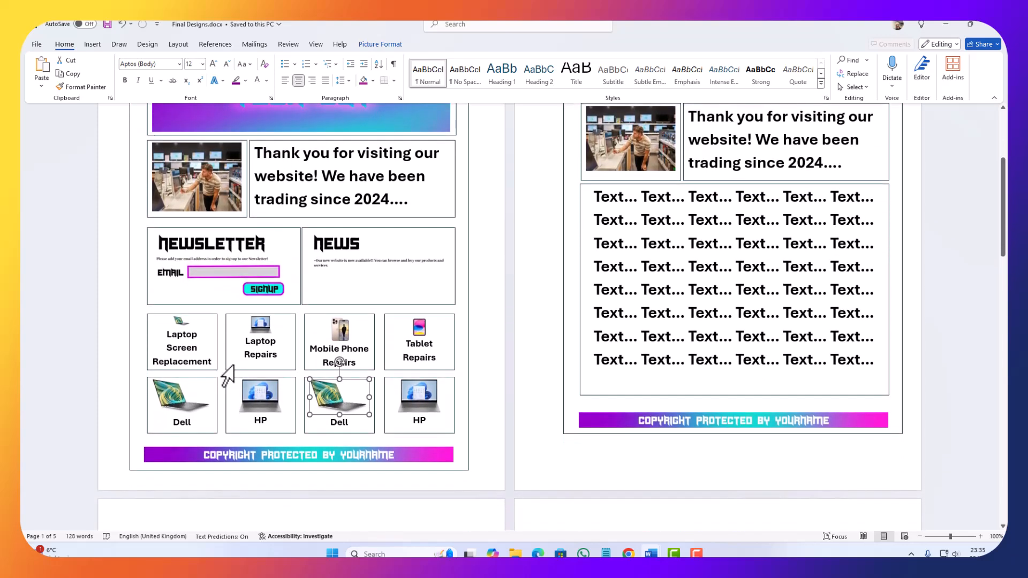